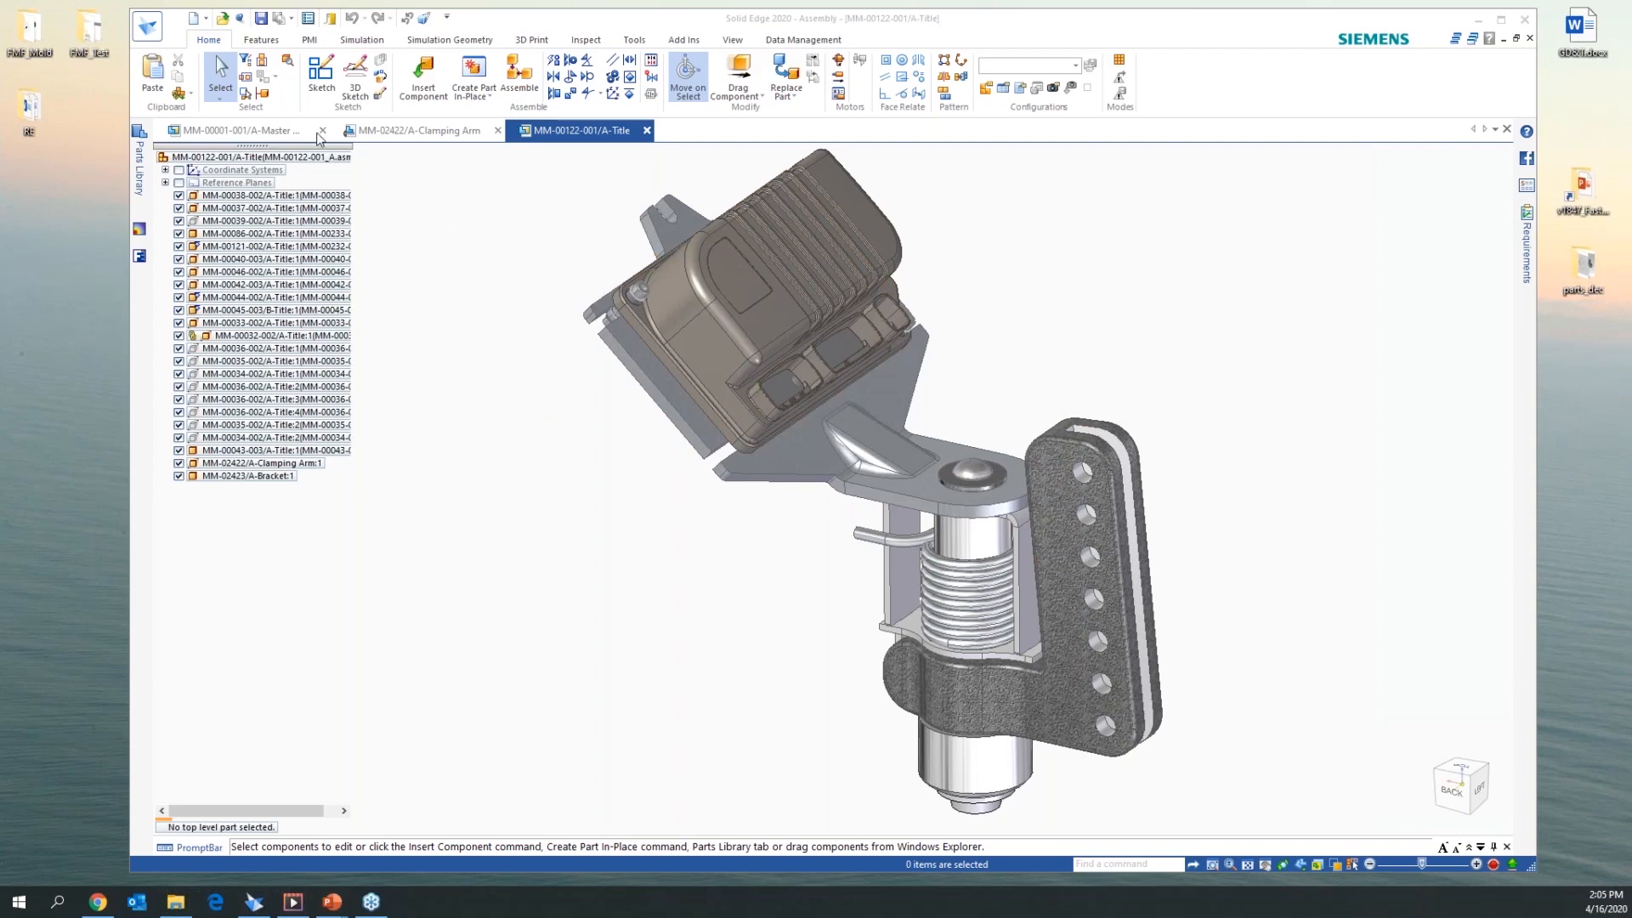
Switch to the MM-00001-001 Master Mover assembly document and focus on the clamping arm area
{"action": "left_click", "coordinate": [274, 132]}
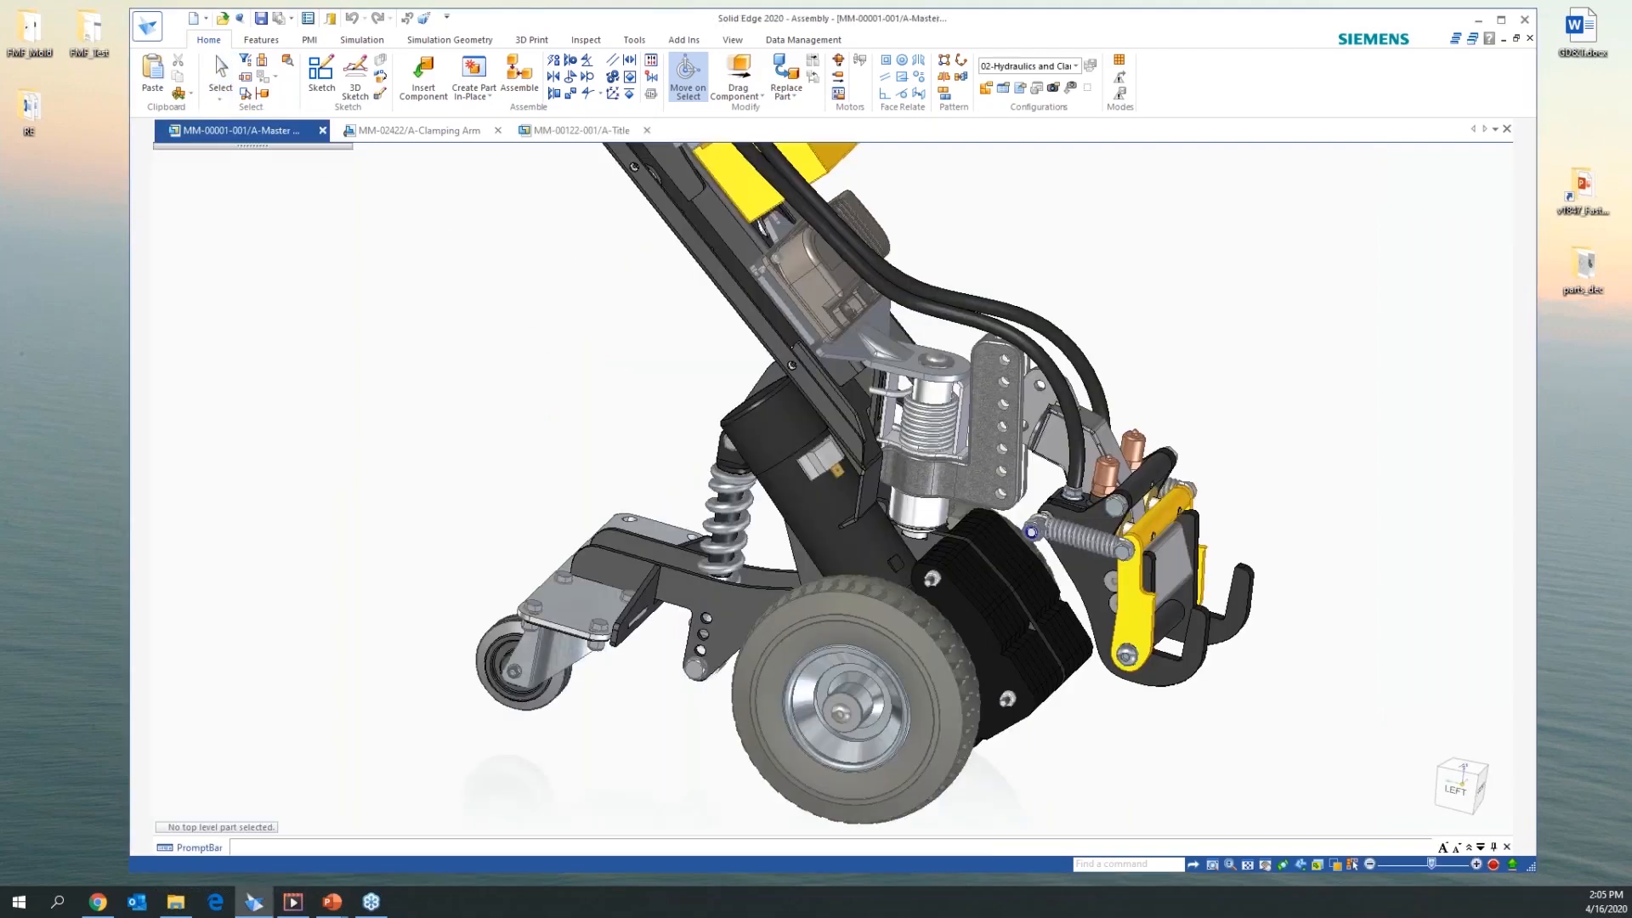
{"action": "scroll", "coordinate": [1241, 323], "scroll_direction": "up", "scroll_amount": 5}
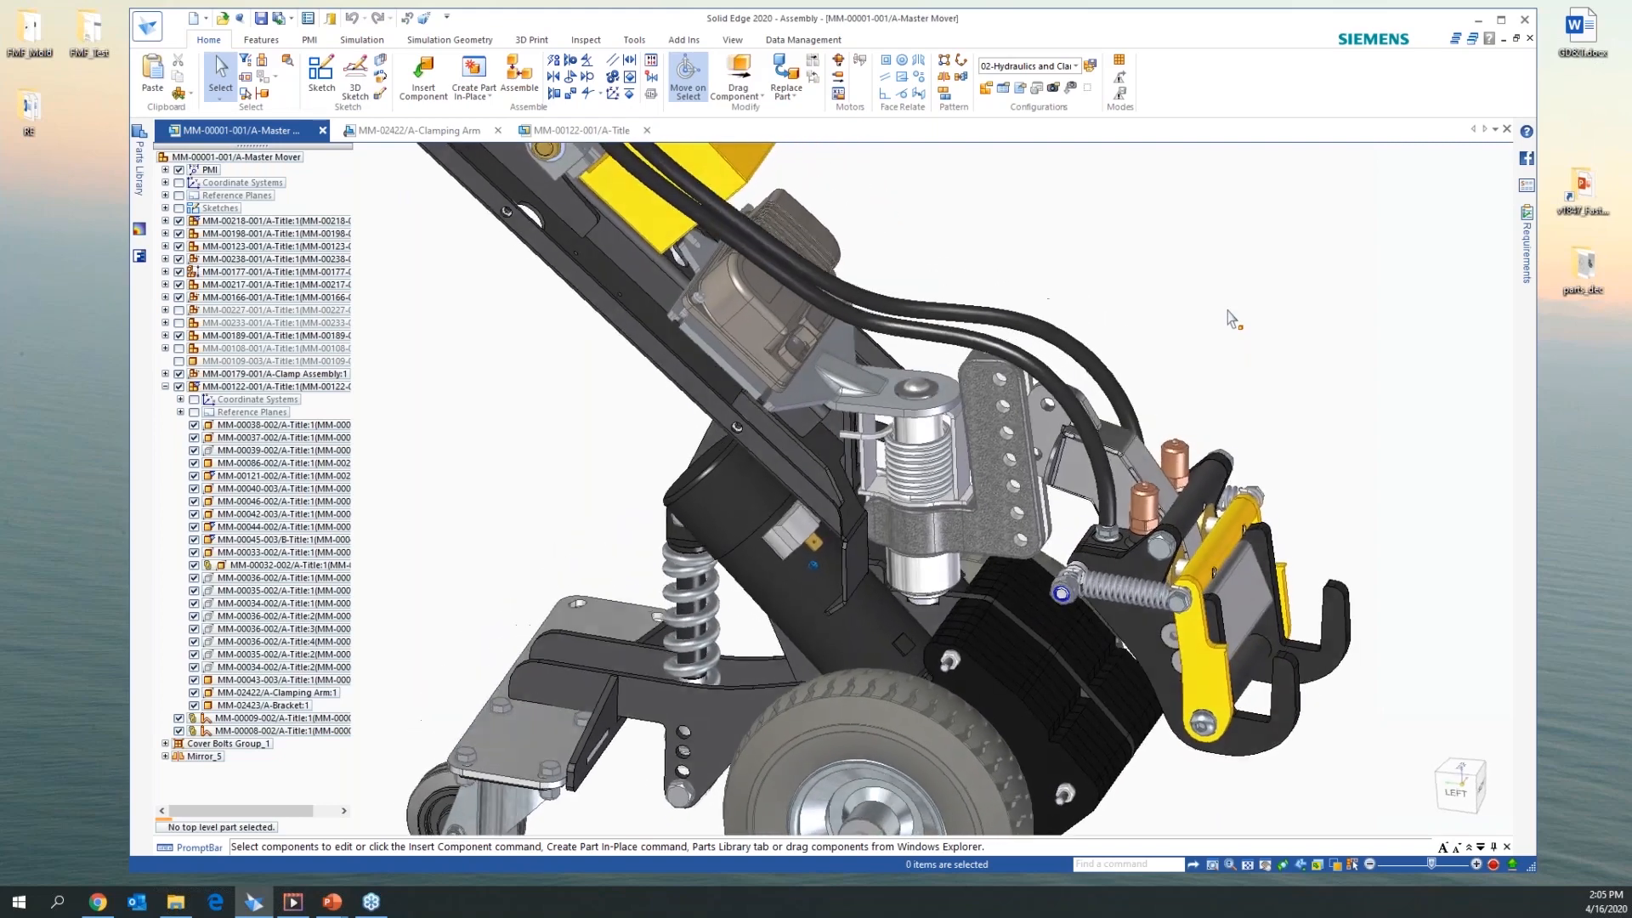
{"action": "scroll", "coordinate": [1230, 320], "scroll_direction": "up", "scroll_amount": 5}
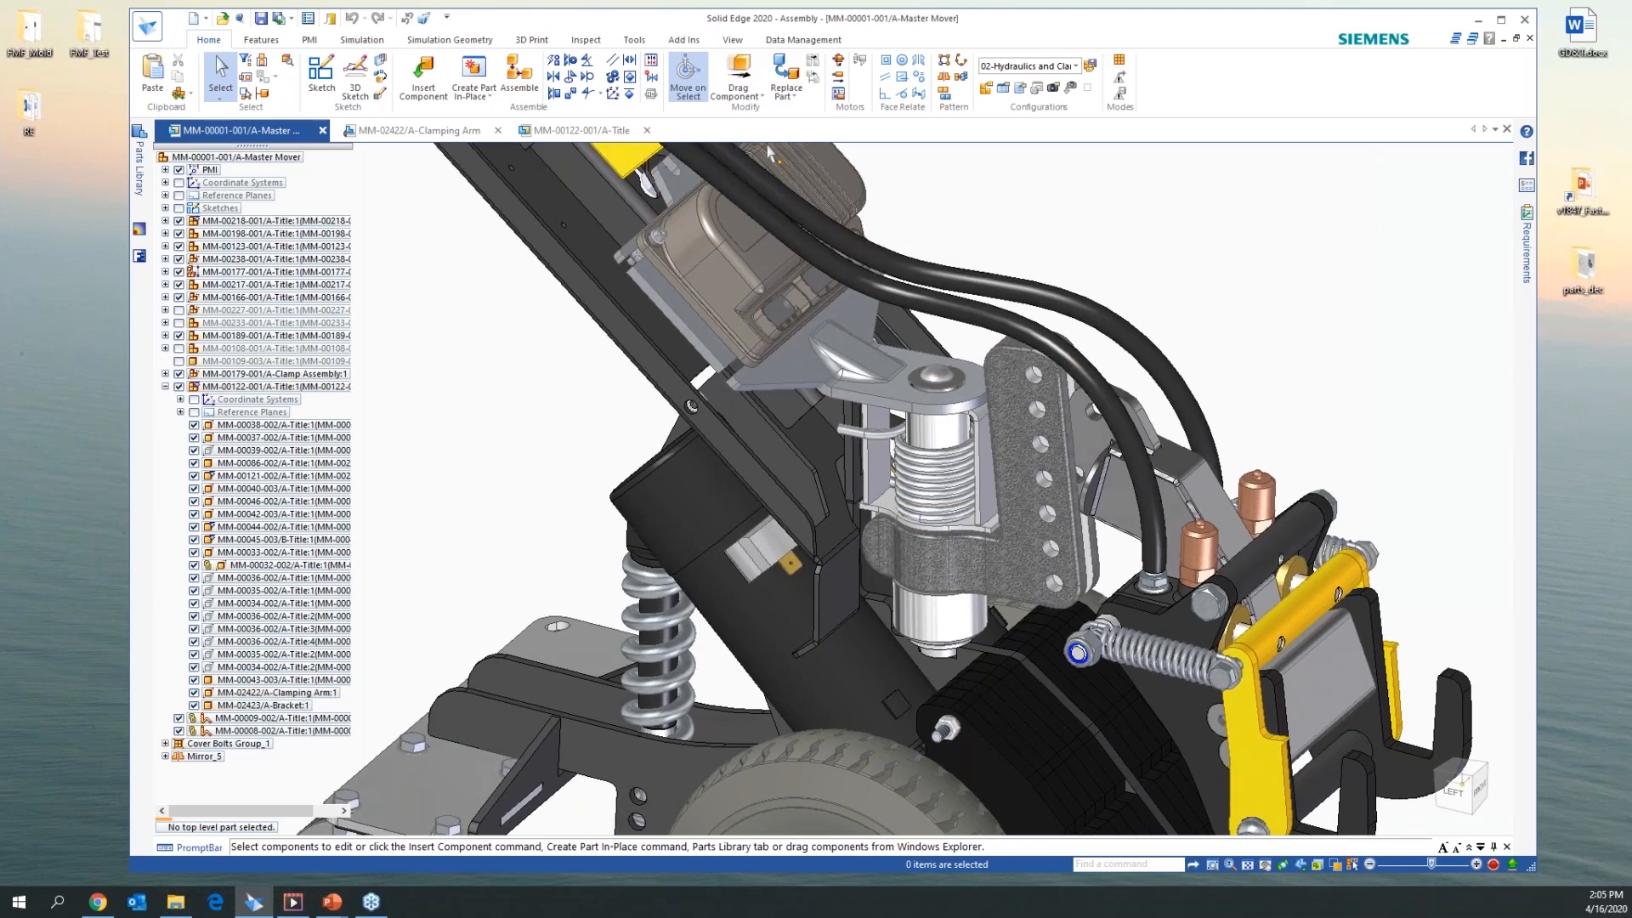
{"action": "left_click", "coordinate": [520, 75]}
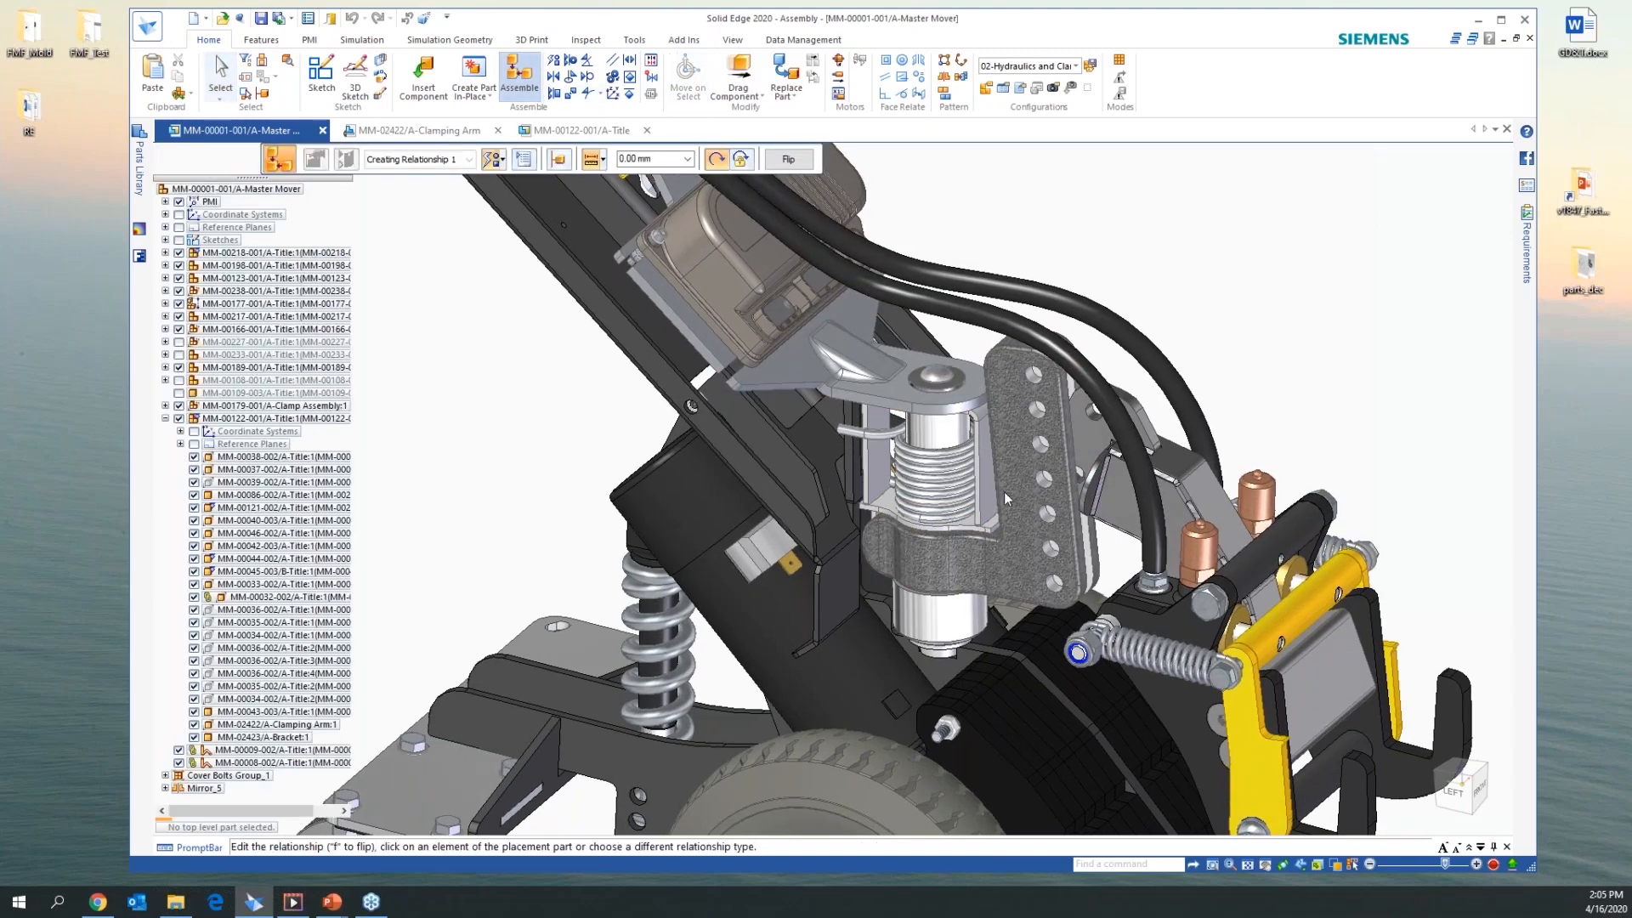
{"action": "scroll", "coordinate": [1013, 493], "scroll_direction": "up", "scroll_amount": 3}
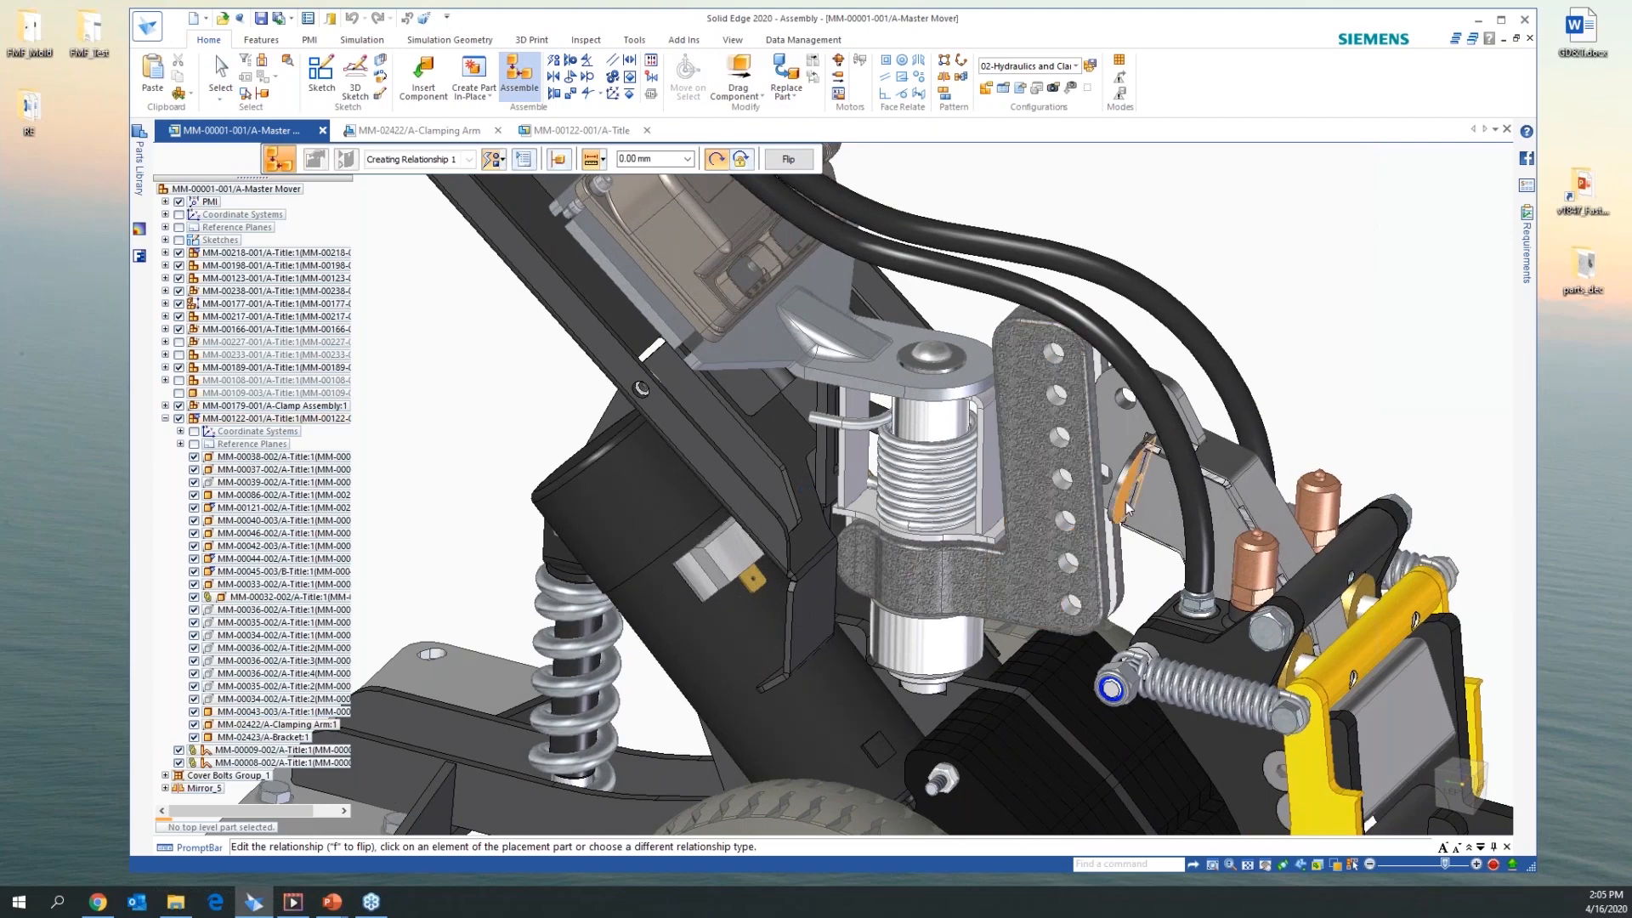
{"action": "middle_click_drag", "start_coordinate": [1367, 648], "coordinate": [1230, 555]}
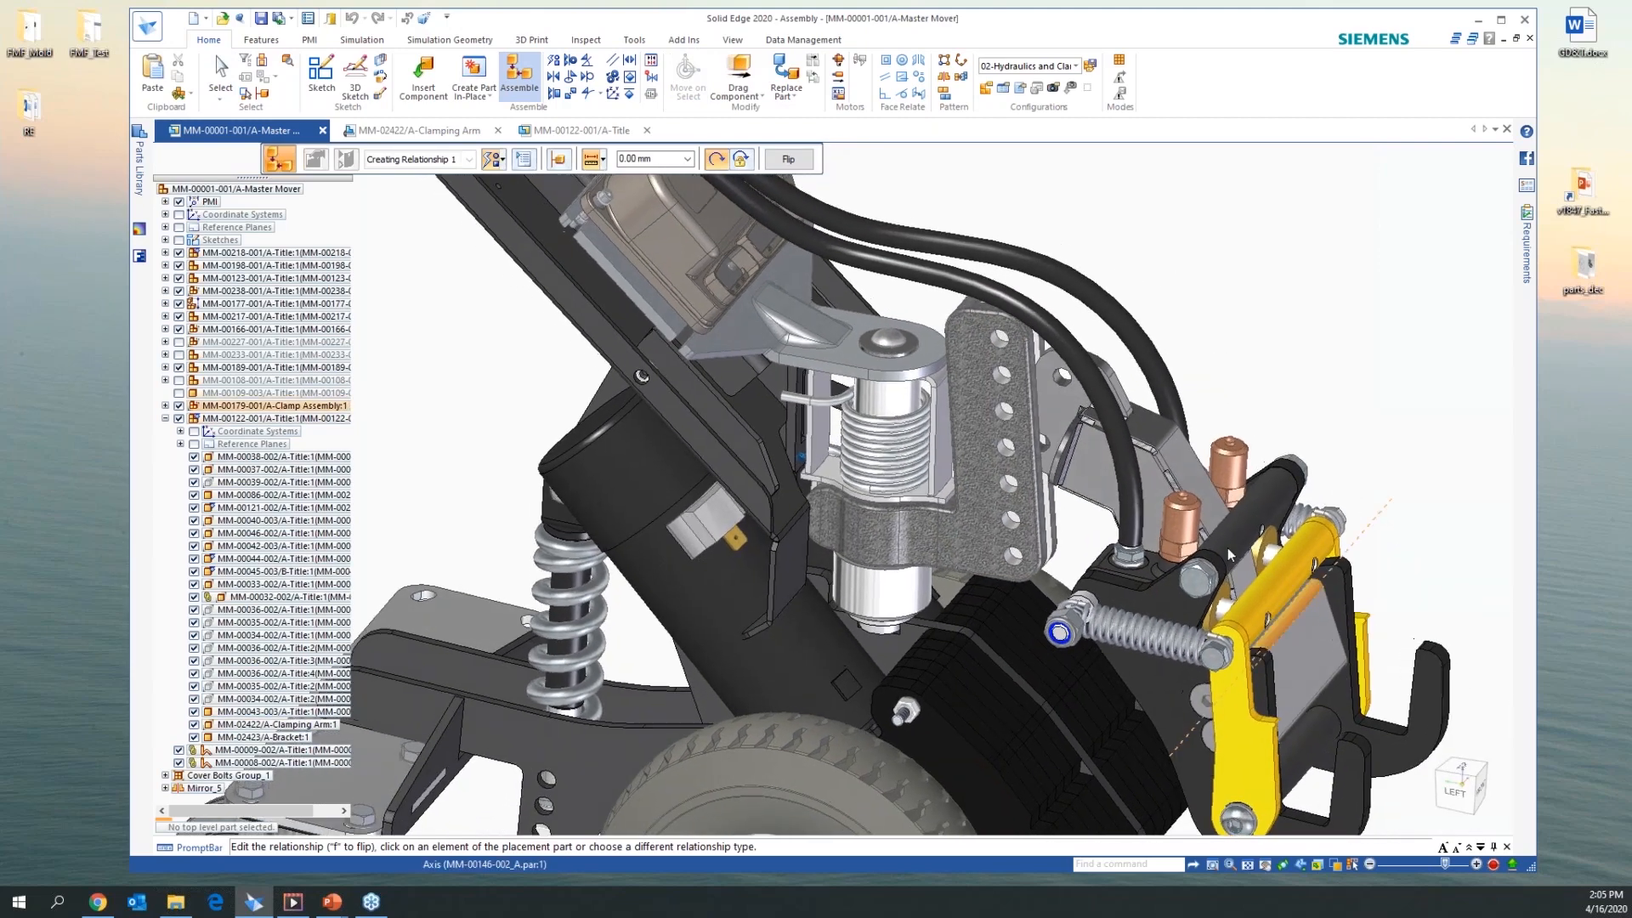
{"action": "scroll", "coordinate": [1227, 548], "scroll_direction": "up", "scroll_amount": 2}
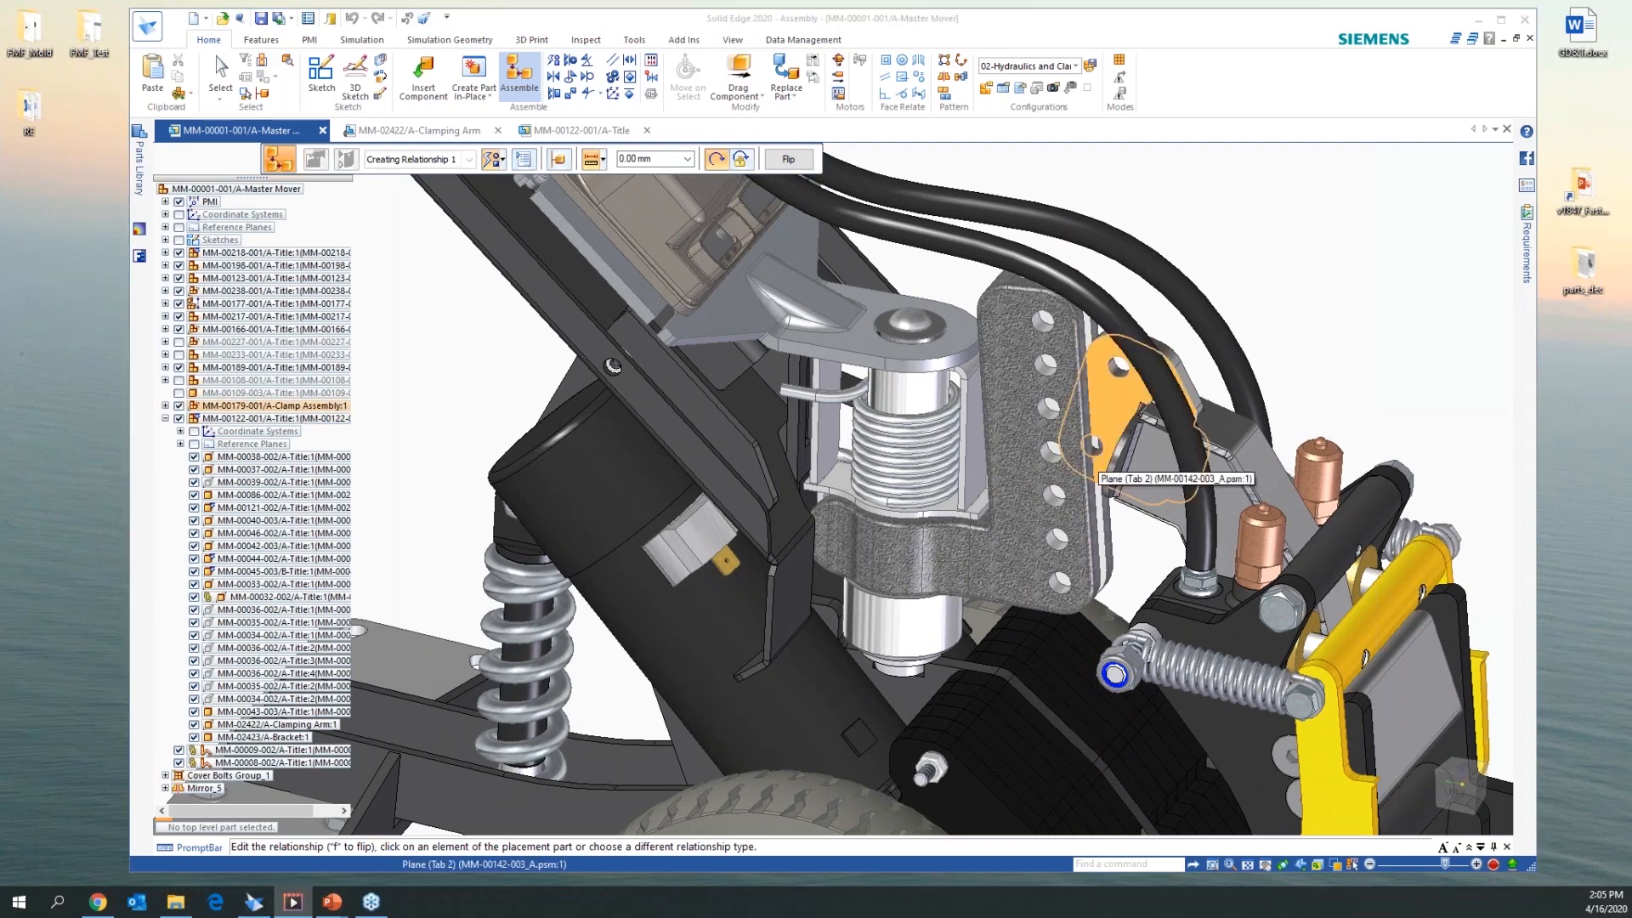
{"action": "right_click", "coordinate": [1094, 444]}
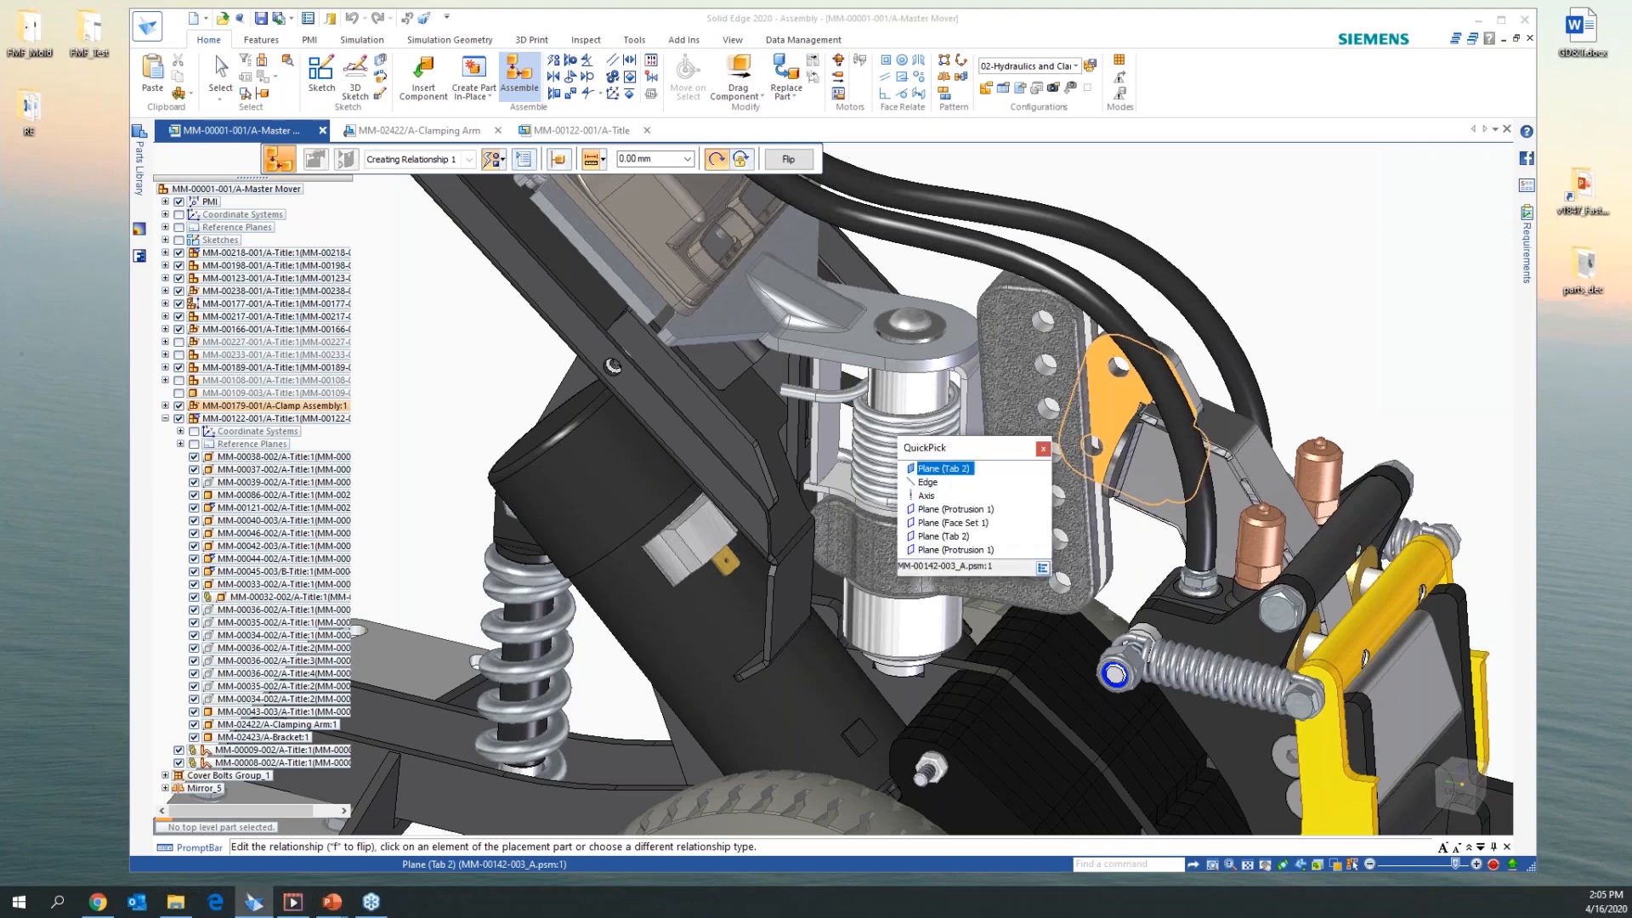
{"action": "left_click", "coordinate": [927, 502]}
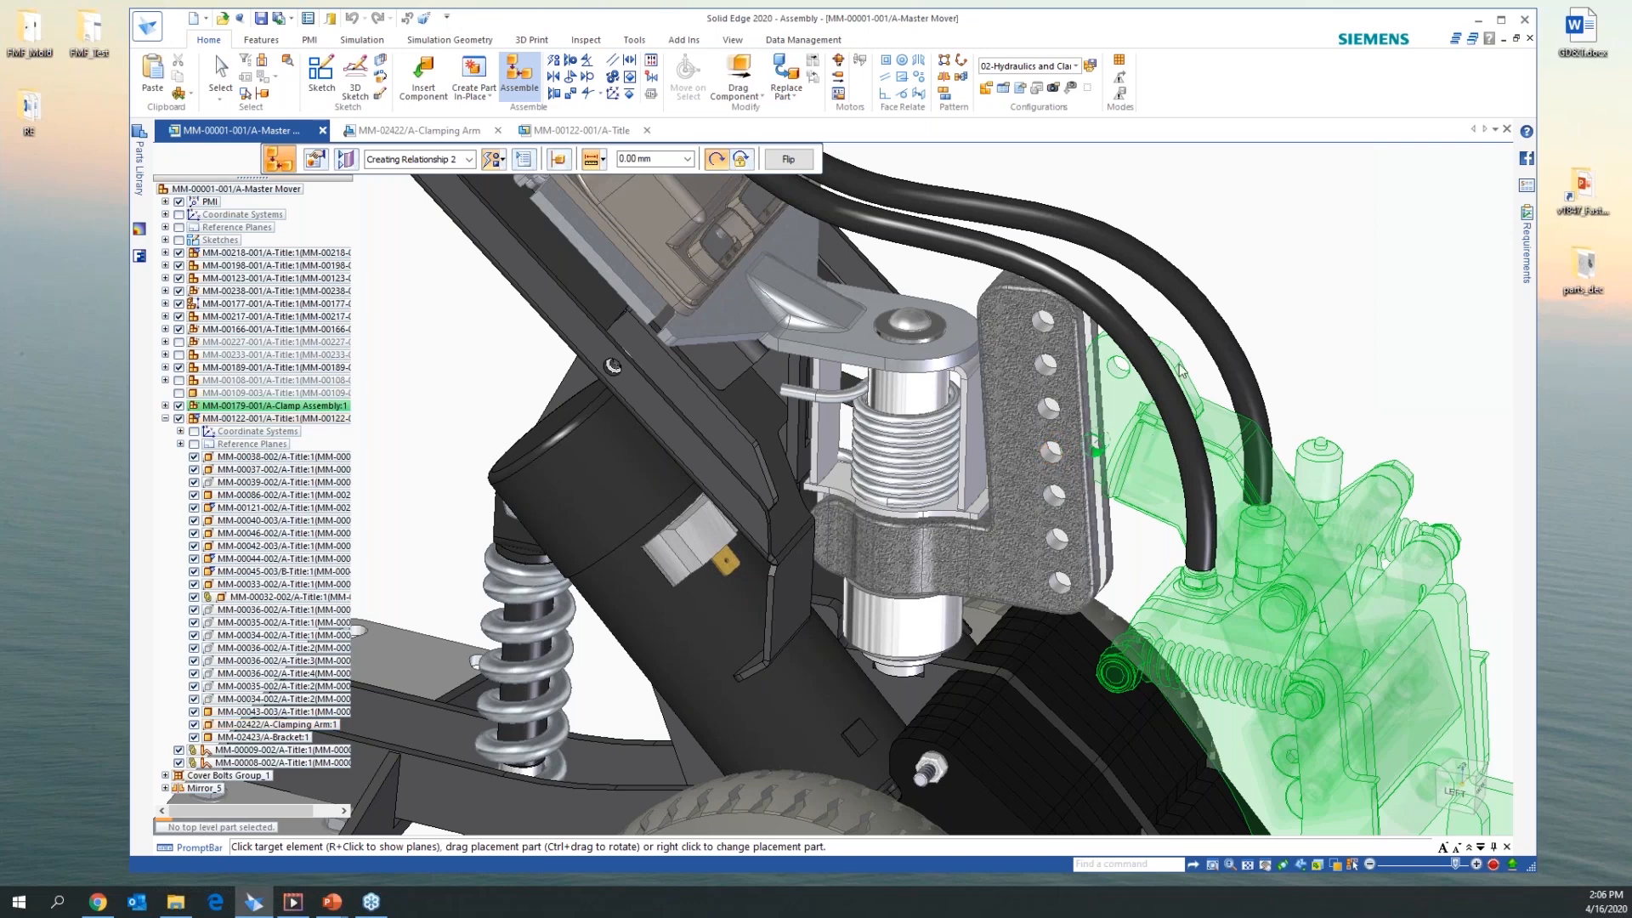
{"action": "left_click", "coordinate": [1071, 464]}
{"action": "left_click", "coordinate": [1324, 379]}
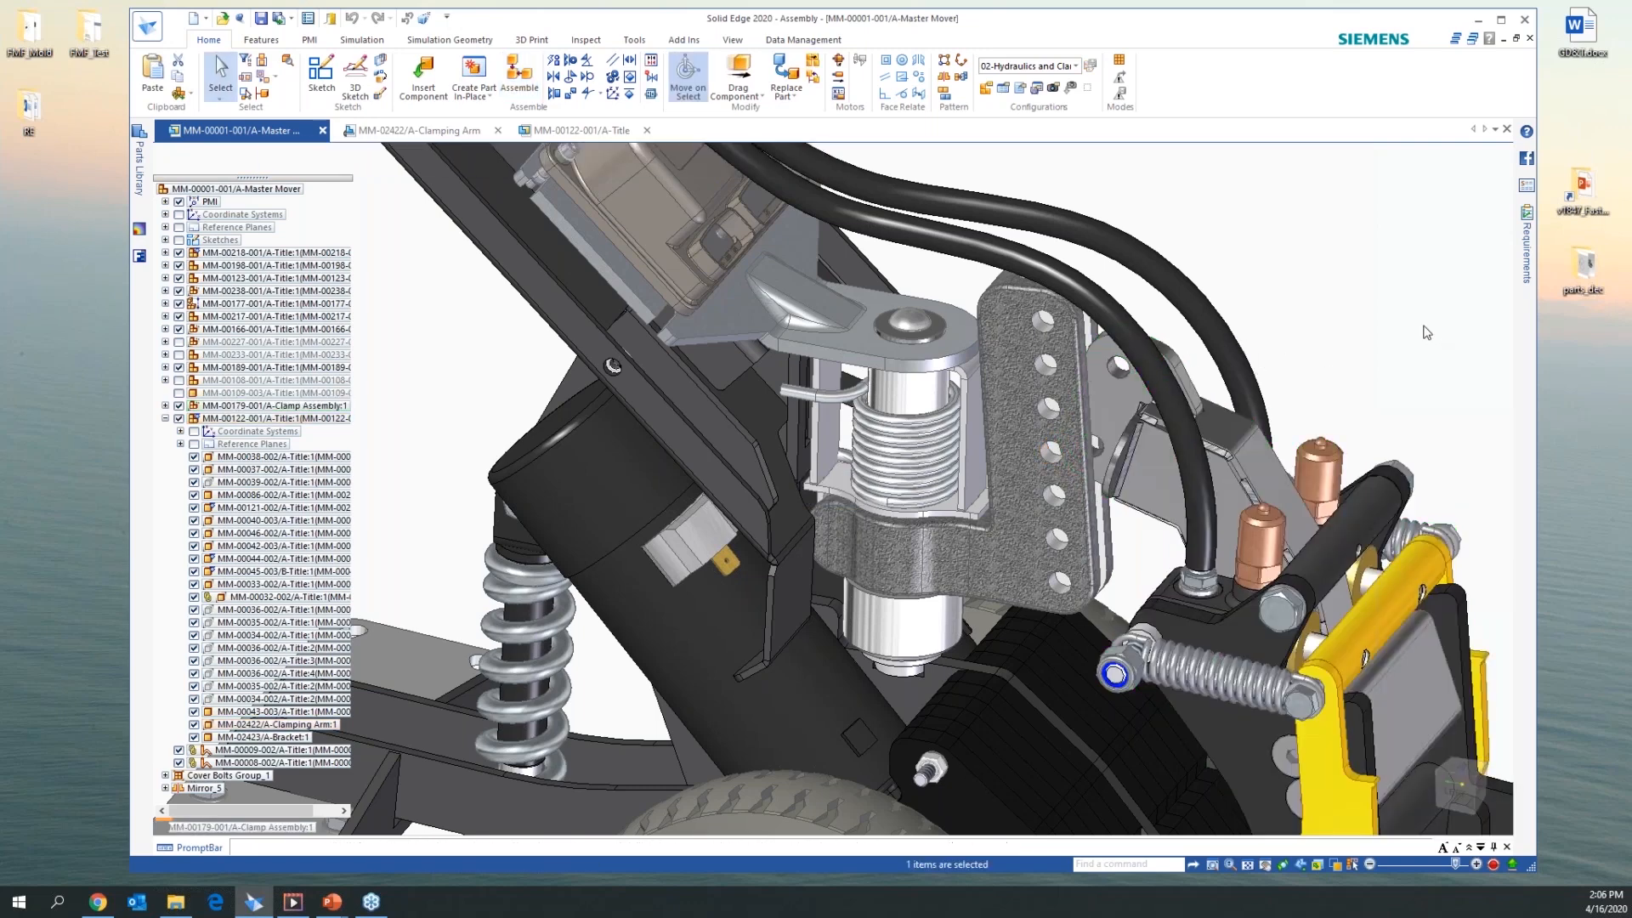
Try to axially align the clamp assembly's lower bracket hole with the clamping arm's fourth hole, and undo the alignment
{"action": "left_click", "coordinate": [527, 74]}
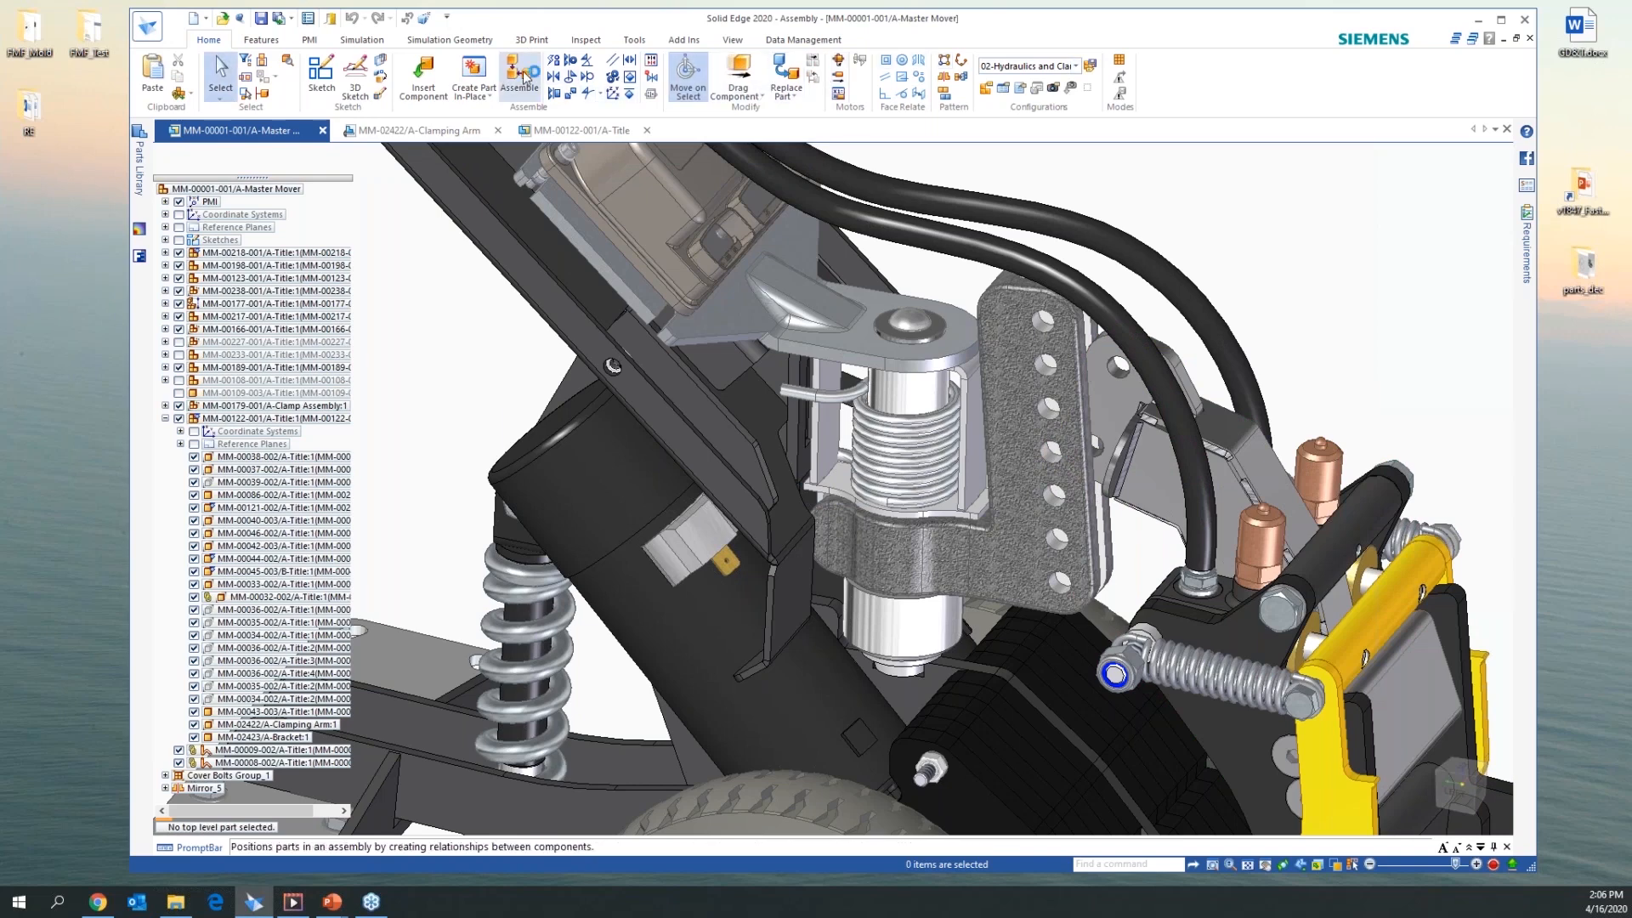
{"action": "right_click", "coordinate": [1098, 461]}
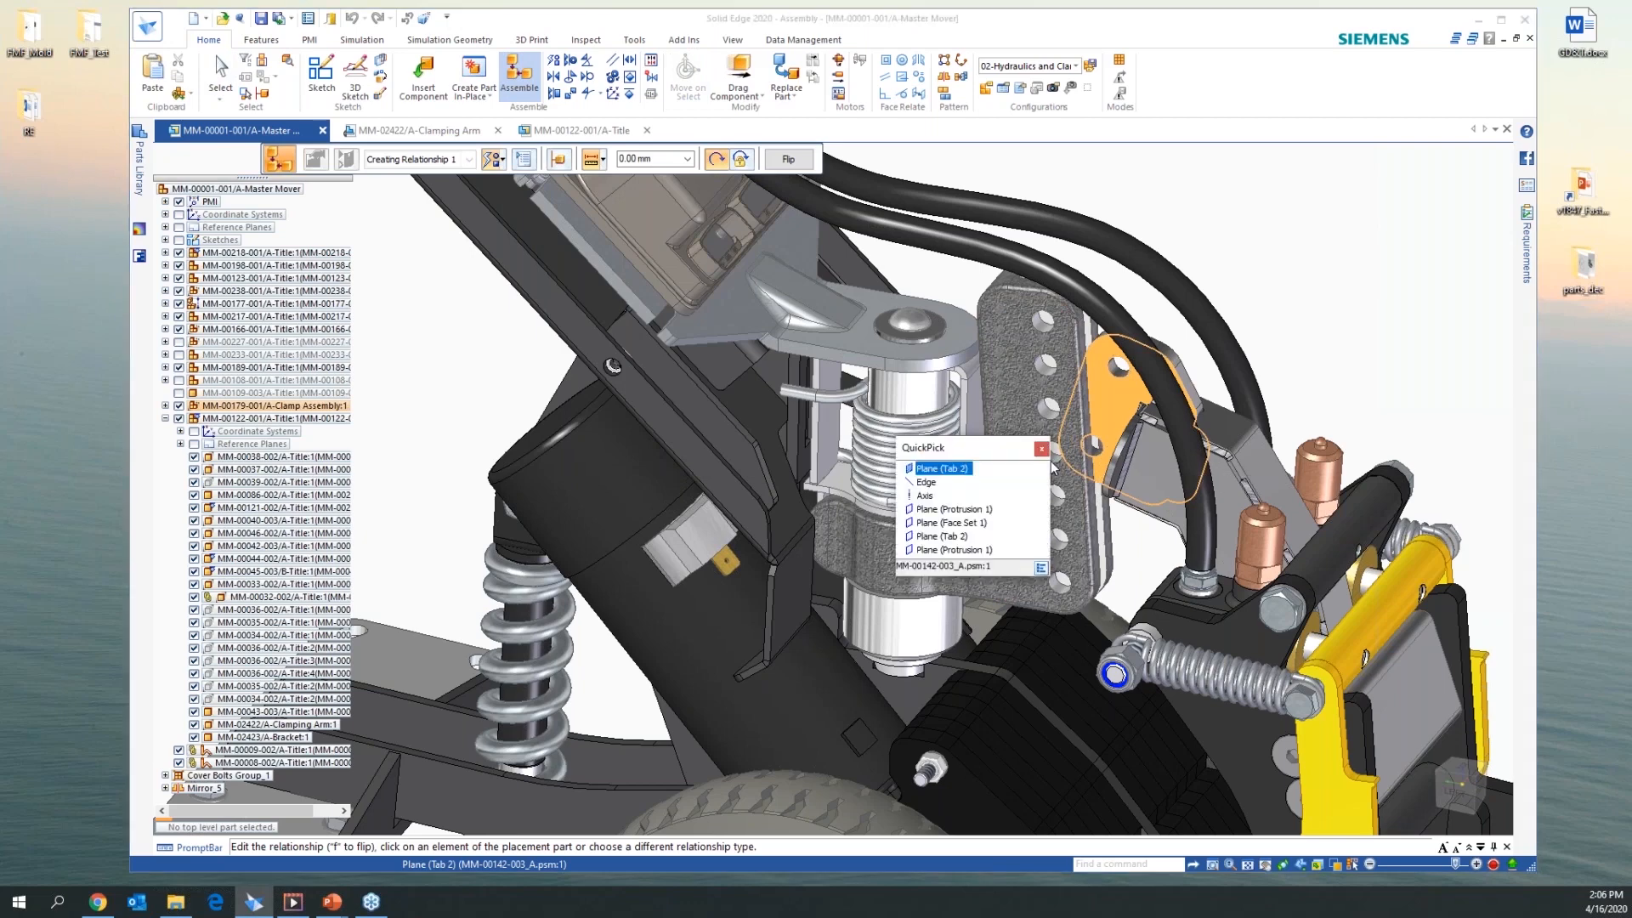
{"action": "left_click", "coordinate": [925, 496]}
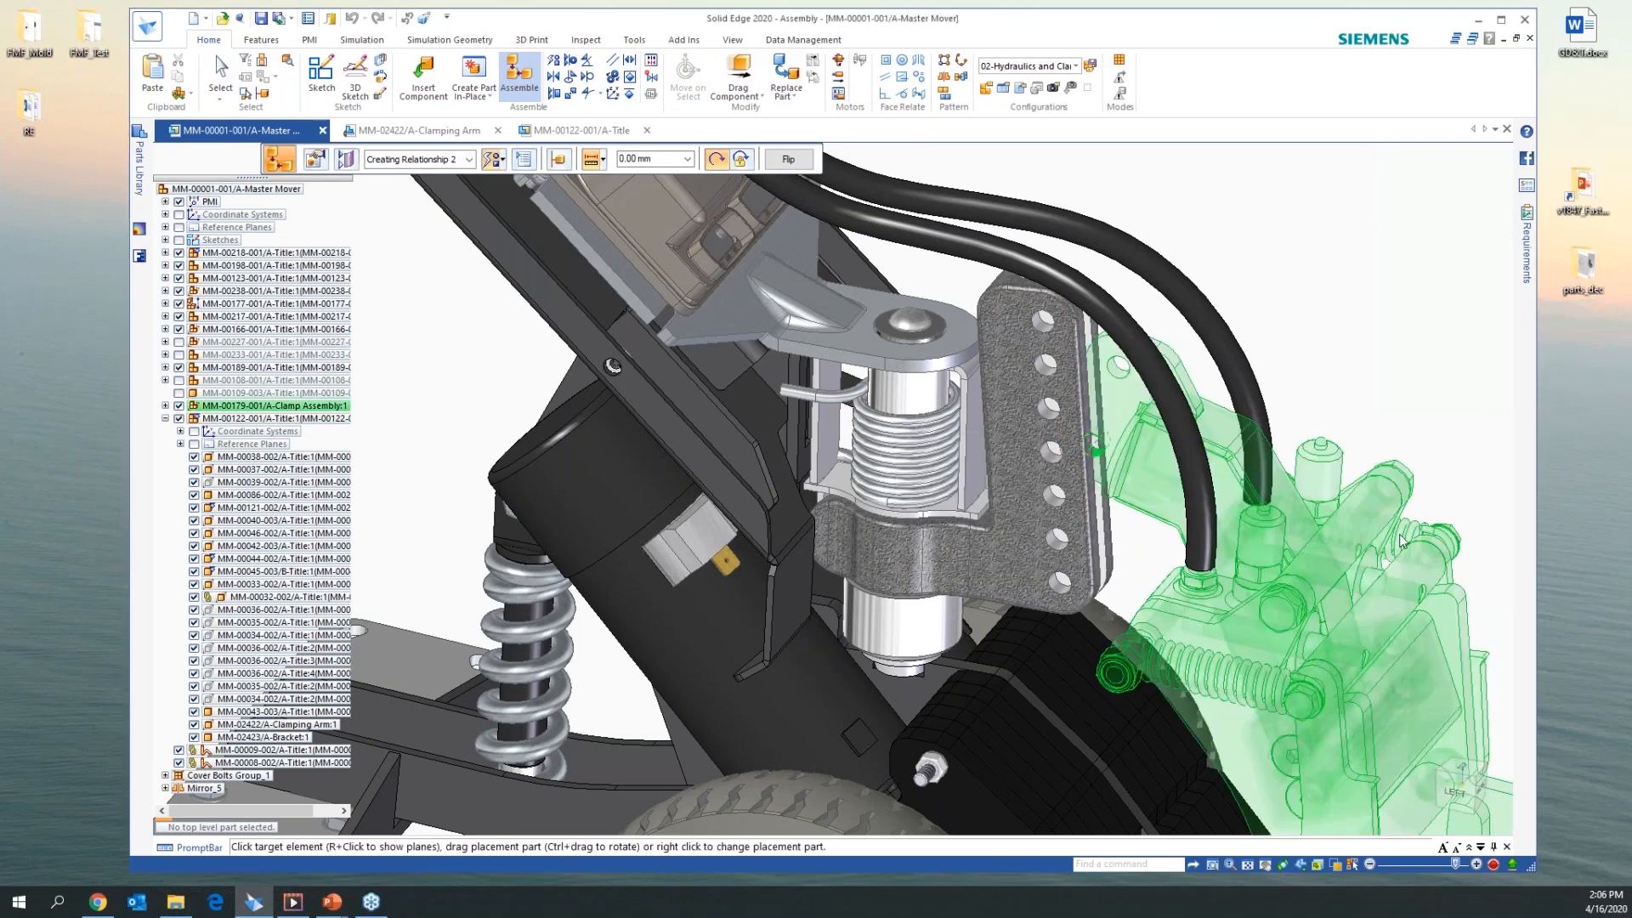
{"action": "left_click", "coordinate": [1056, 467]}
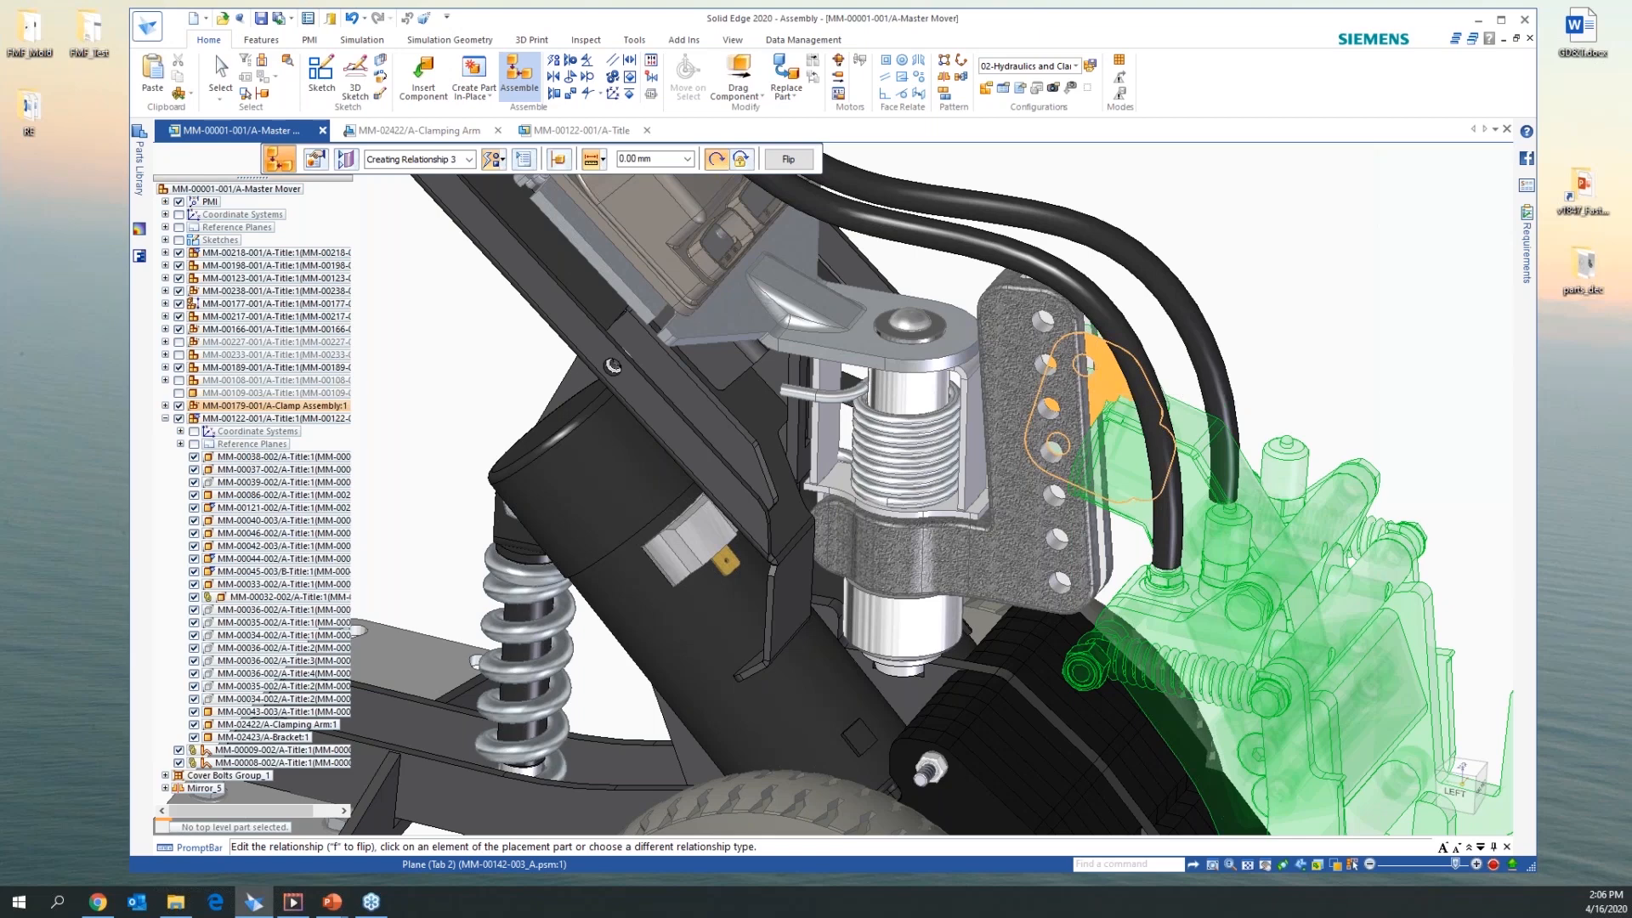
{"action": "right_click", "coordinate": [1054, 374]}
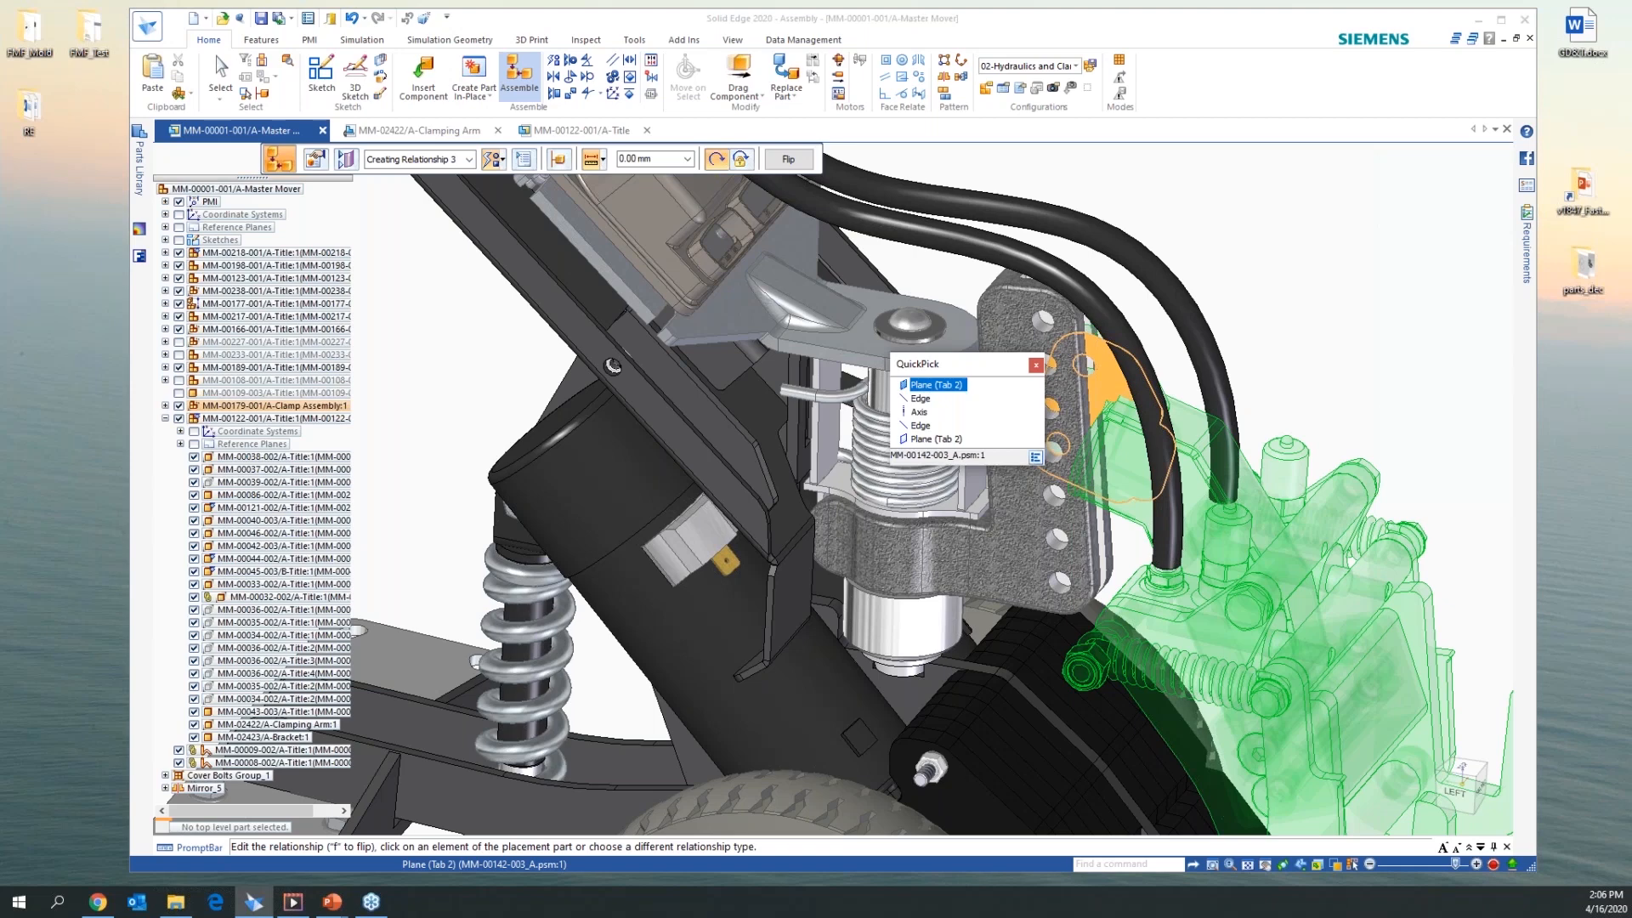
{"action": "left_click", "coordinate": [920, 415]}
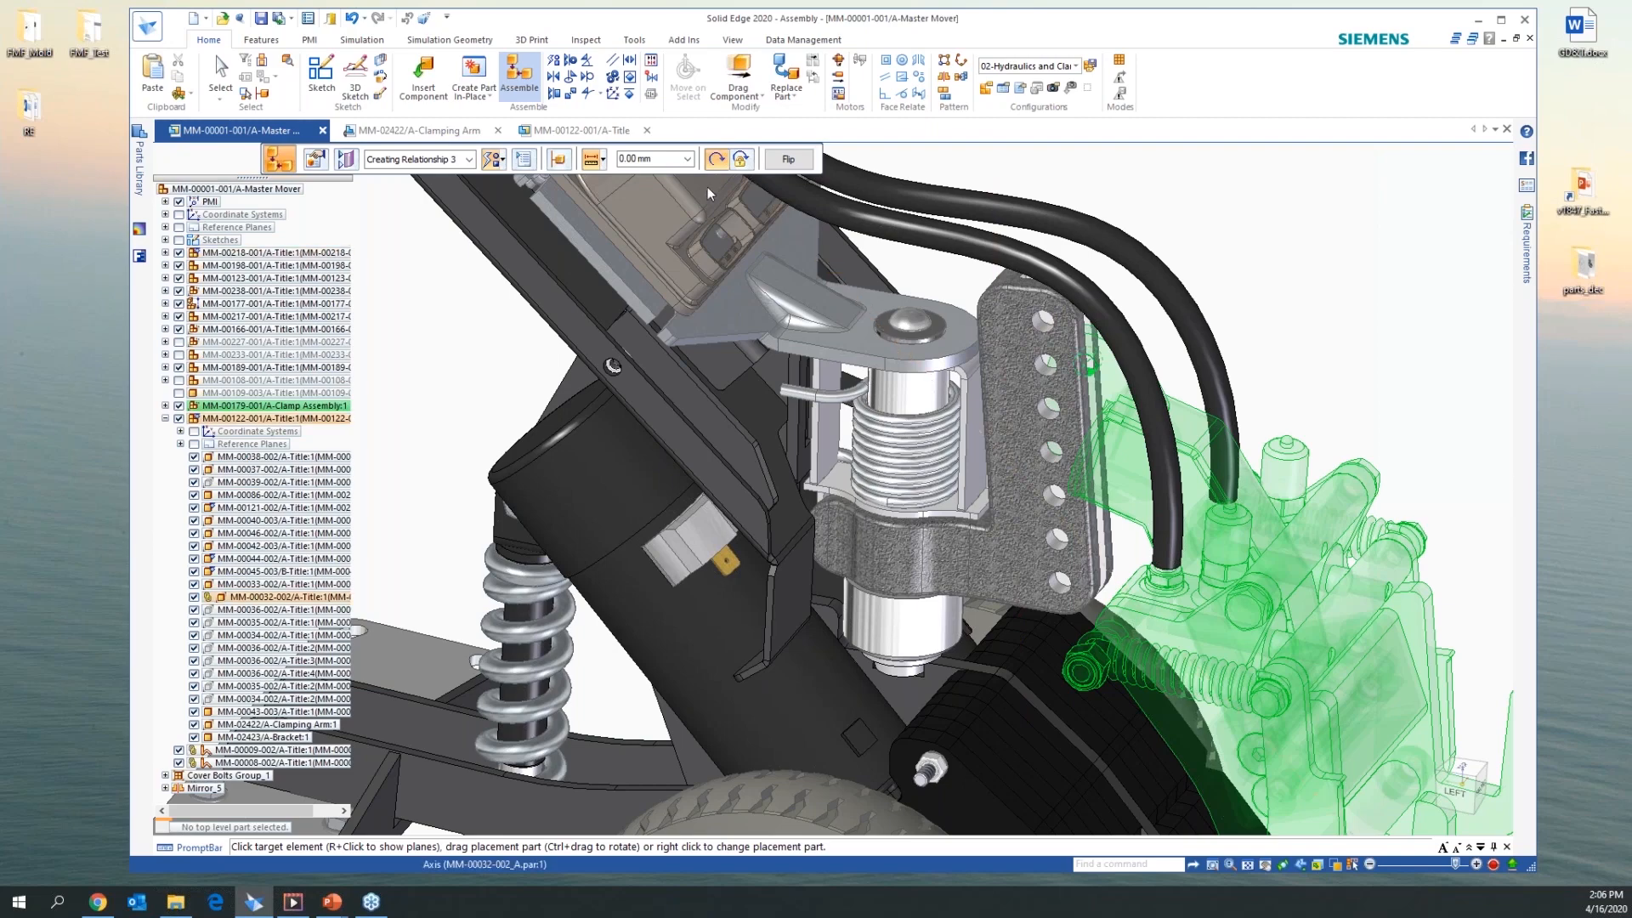
{"action": "left_click", "coordinate": [351, 18]}
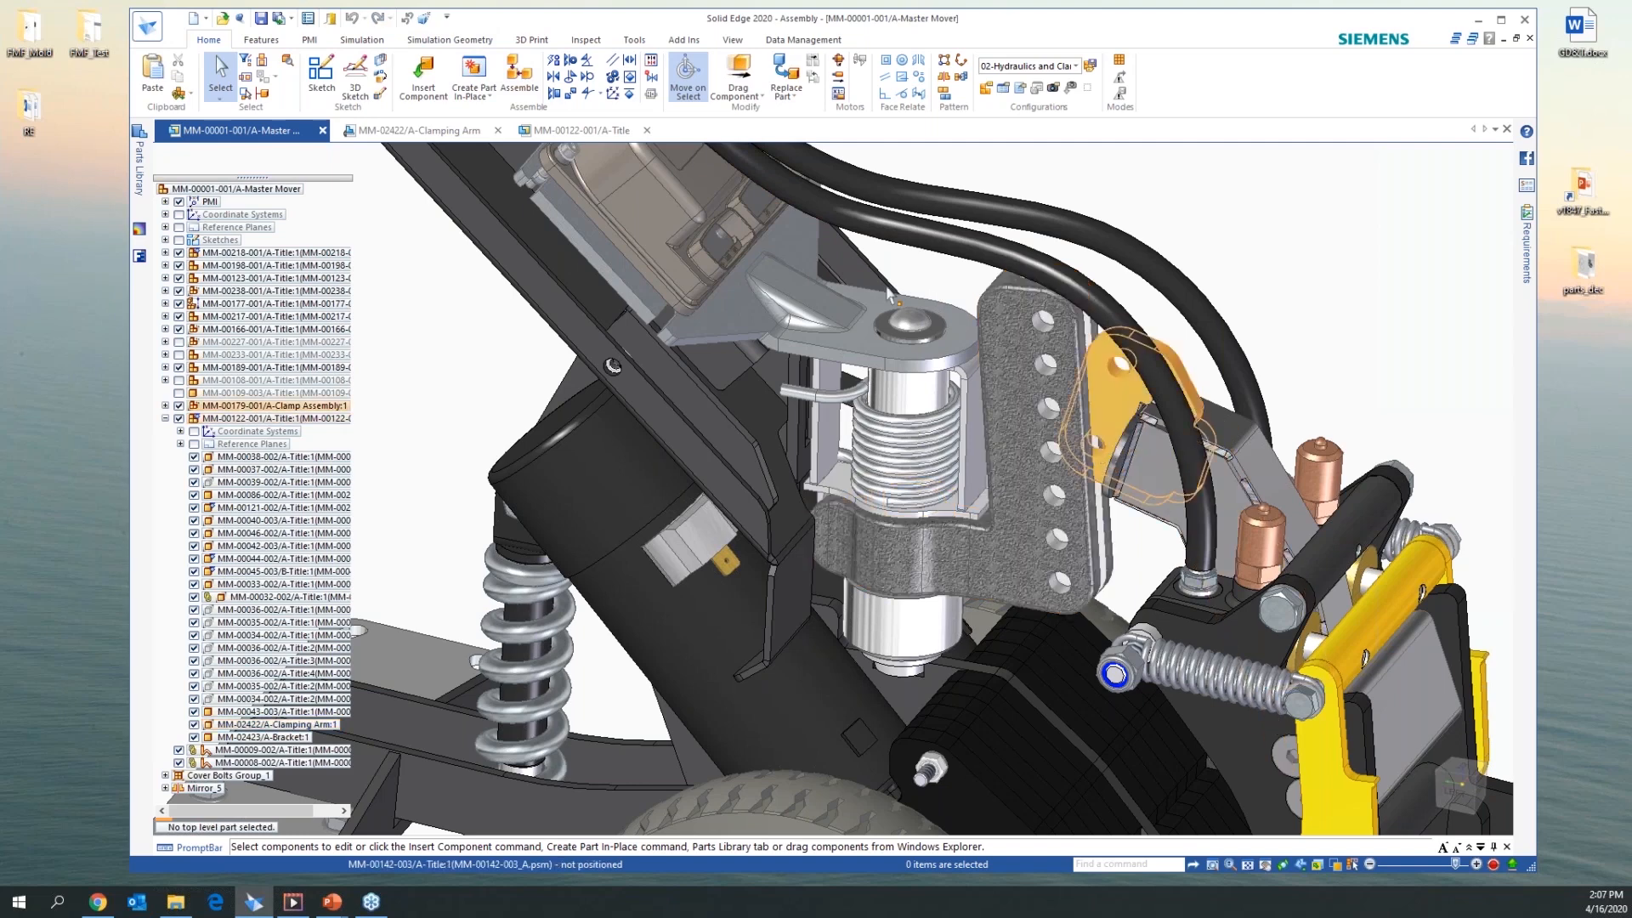
Axially align the lower hole of the clamp assembly's bracket with the third hole from the top of the clamping arm plate
{"action": "left_click", "coordinate": [519, 77]}
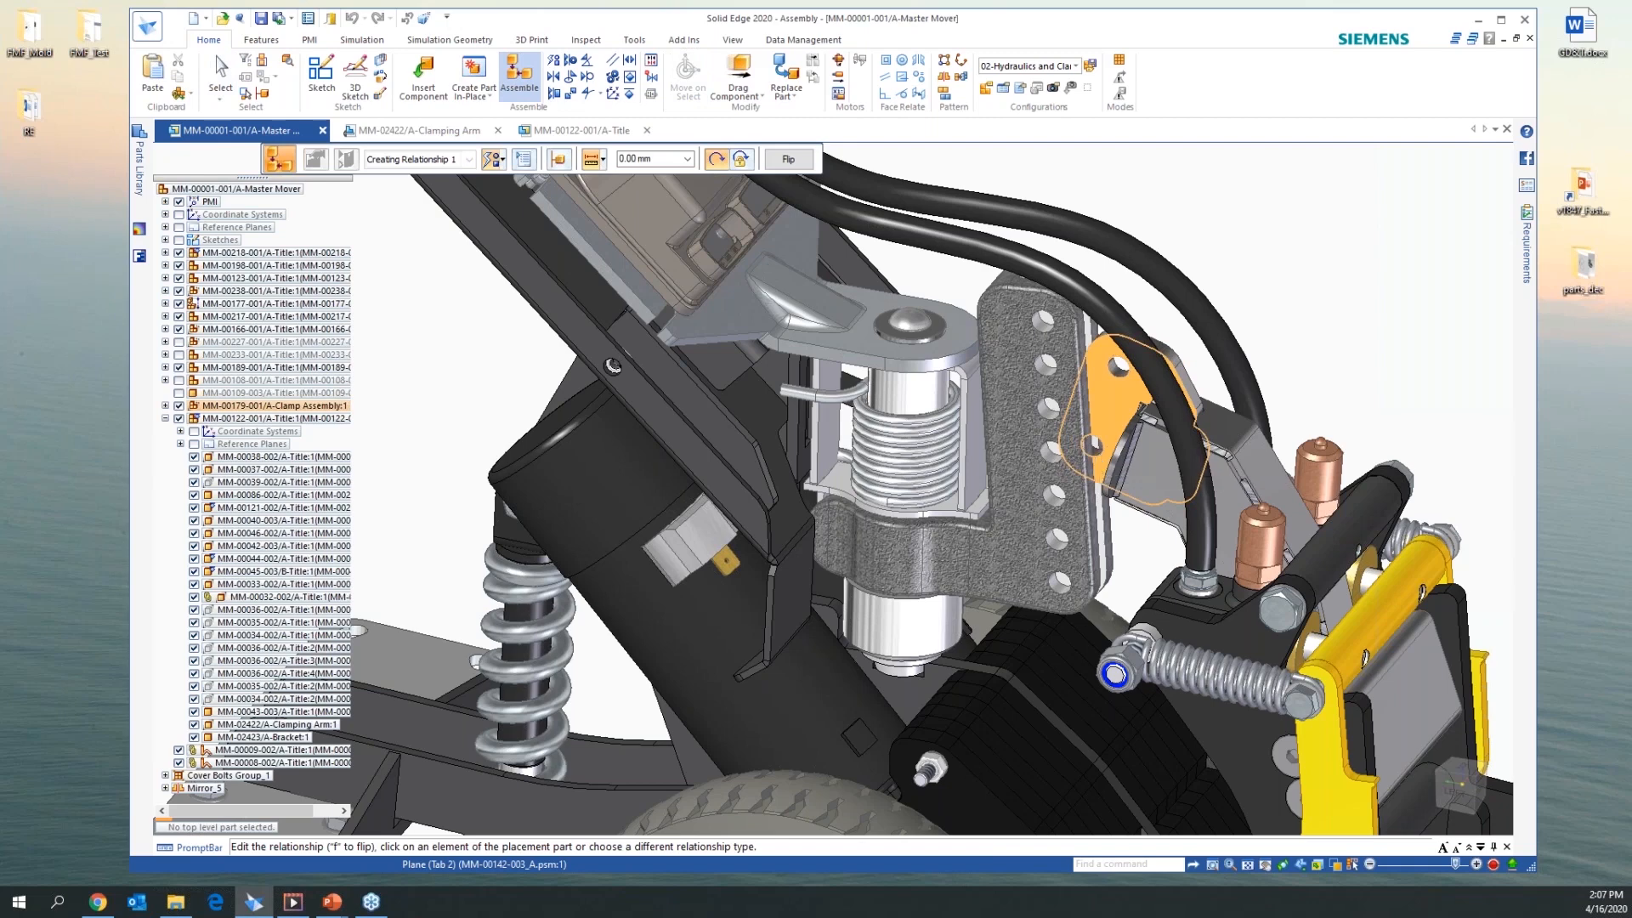
{"action": "right_click", "coordinate": [1095, 443]}
{"action": "left_click", "coordinate": [927, 494]}
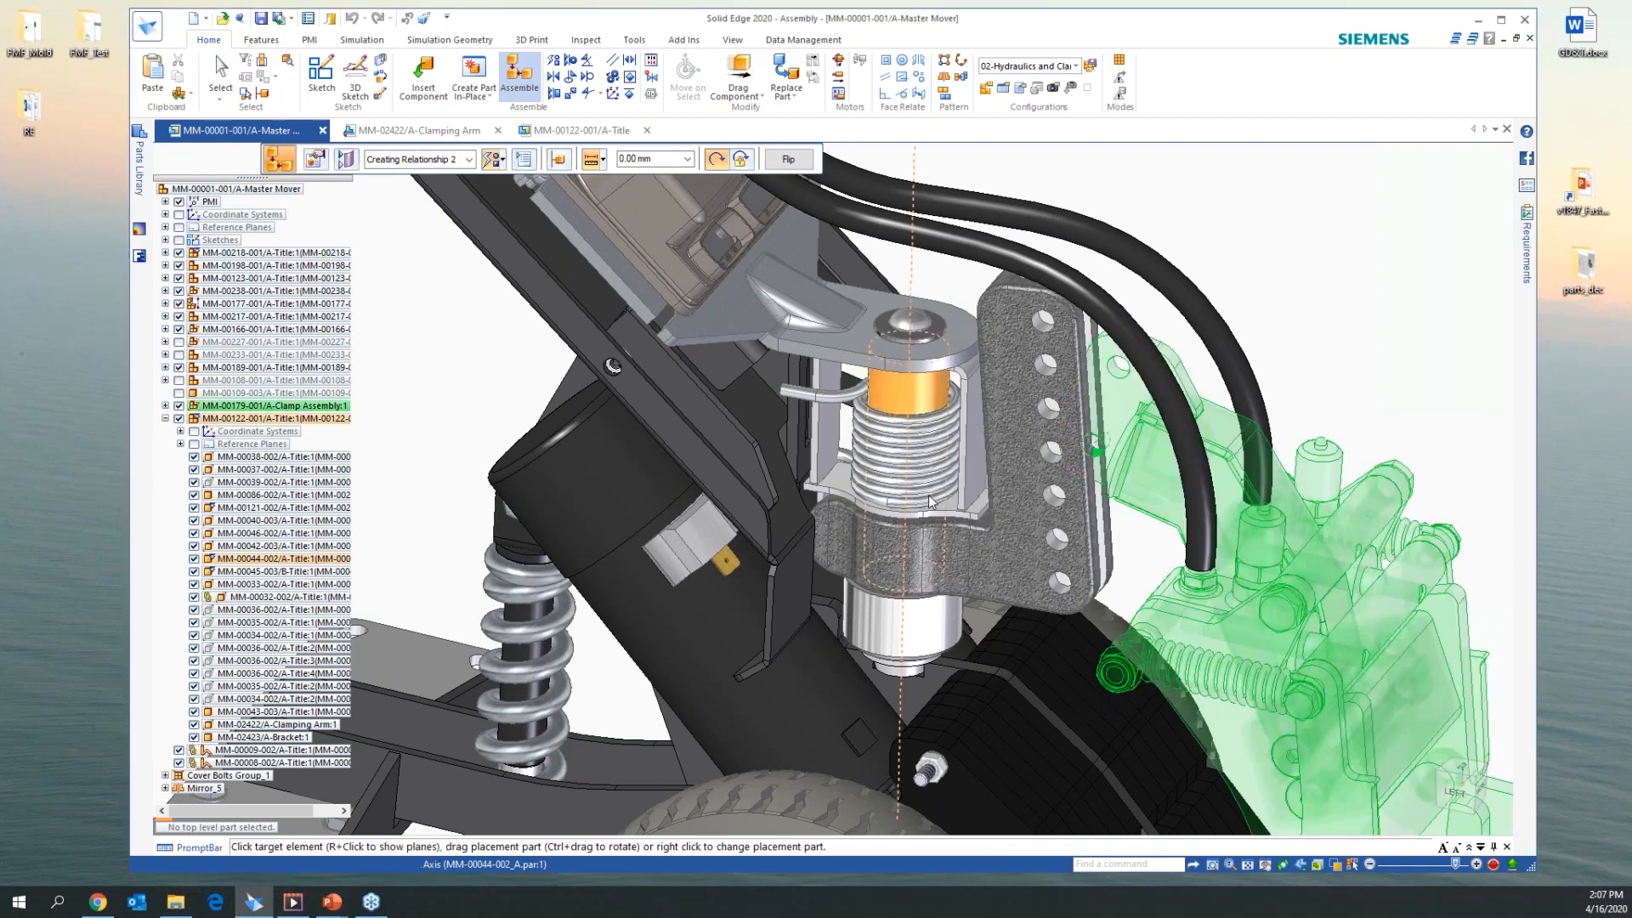
{"action": "left_click", "coordinate": [1049, 407]}
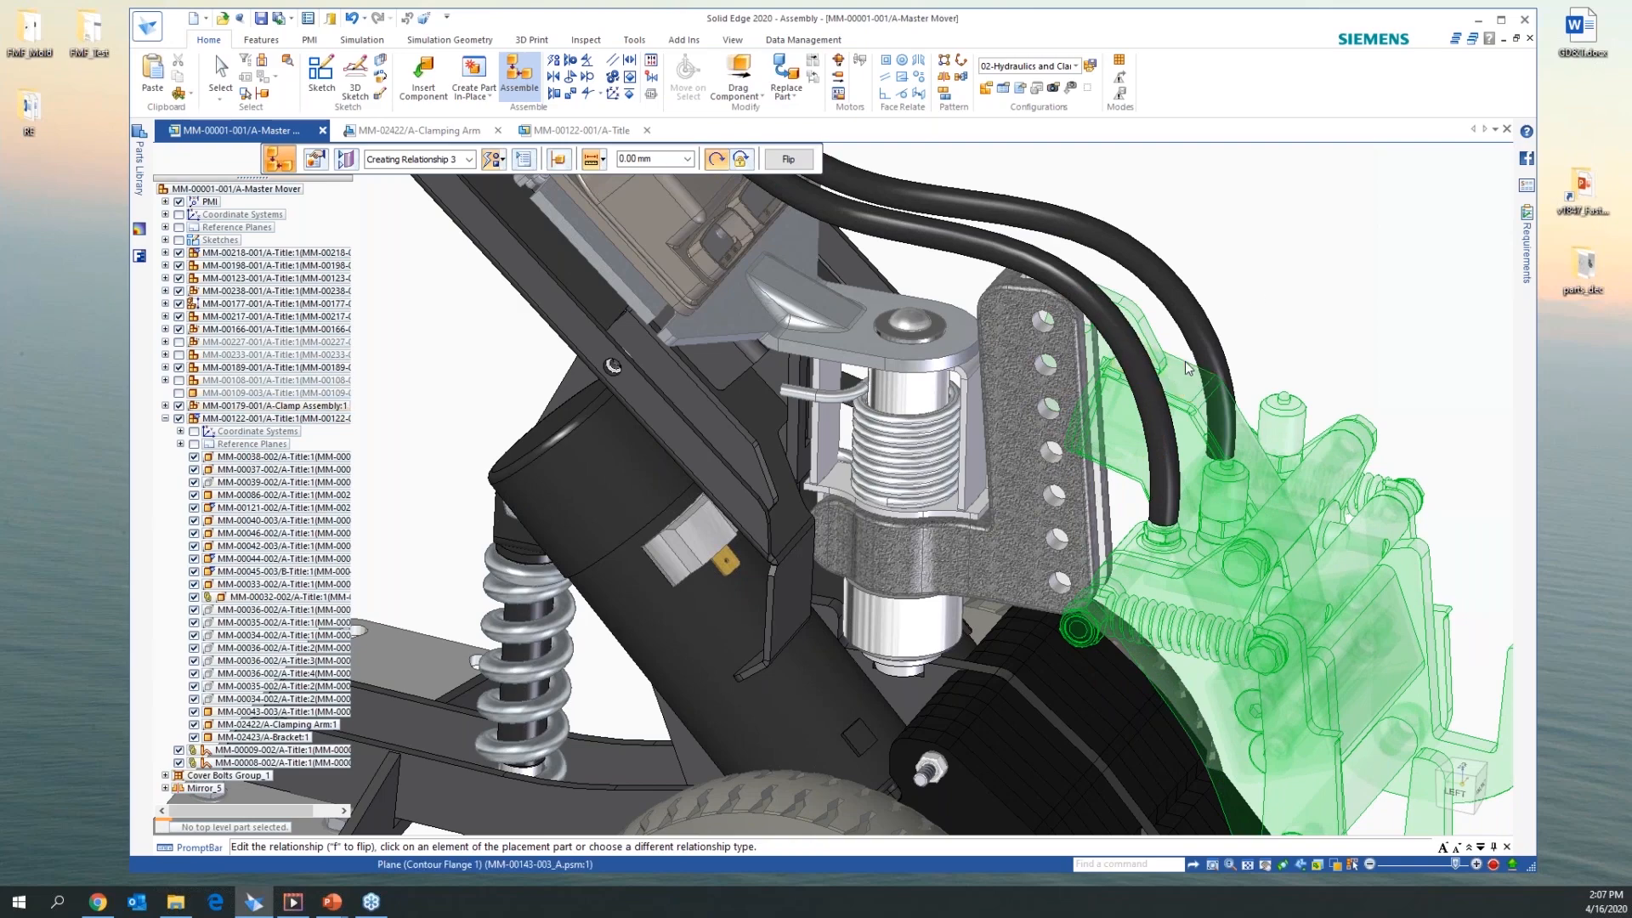
Axially align the upper hole of the clamp assembly's bracket with the clamping arm plate's top hole and end the Assemble command
{"action": "middle_click_drag", "start_coordinate": [1177, 406], "coordinate": [1143, 323]}
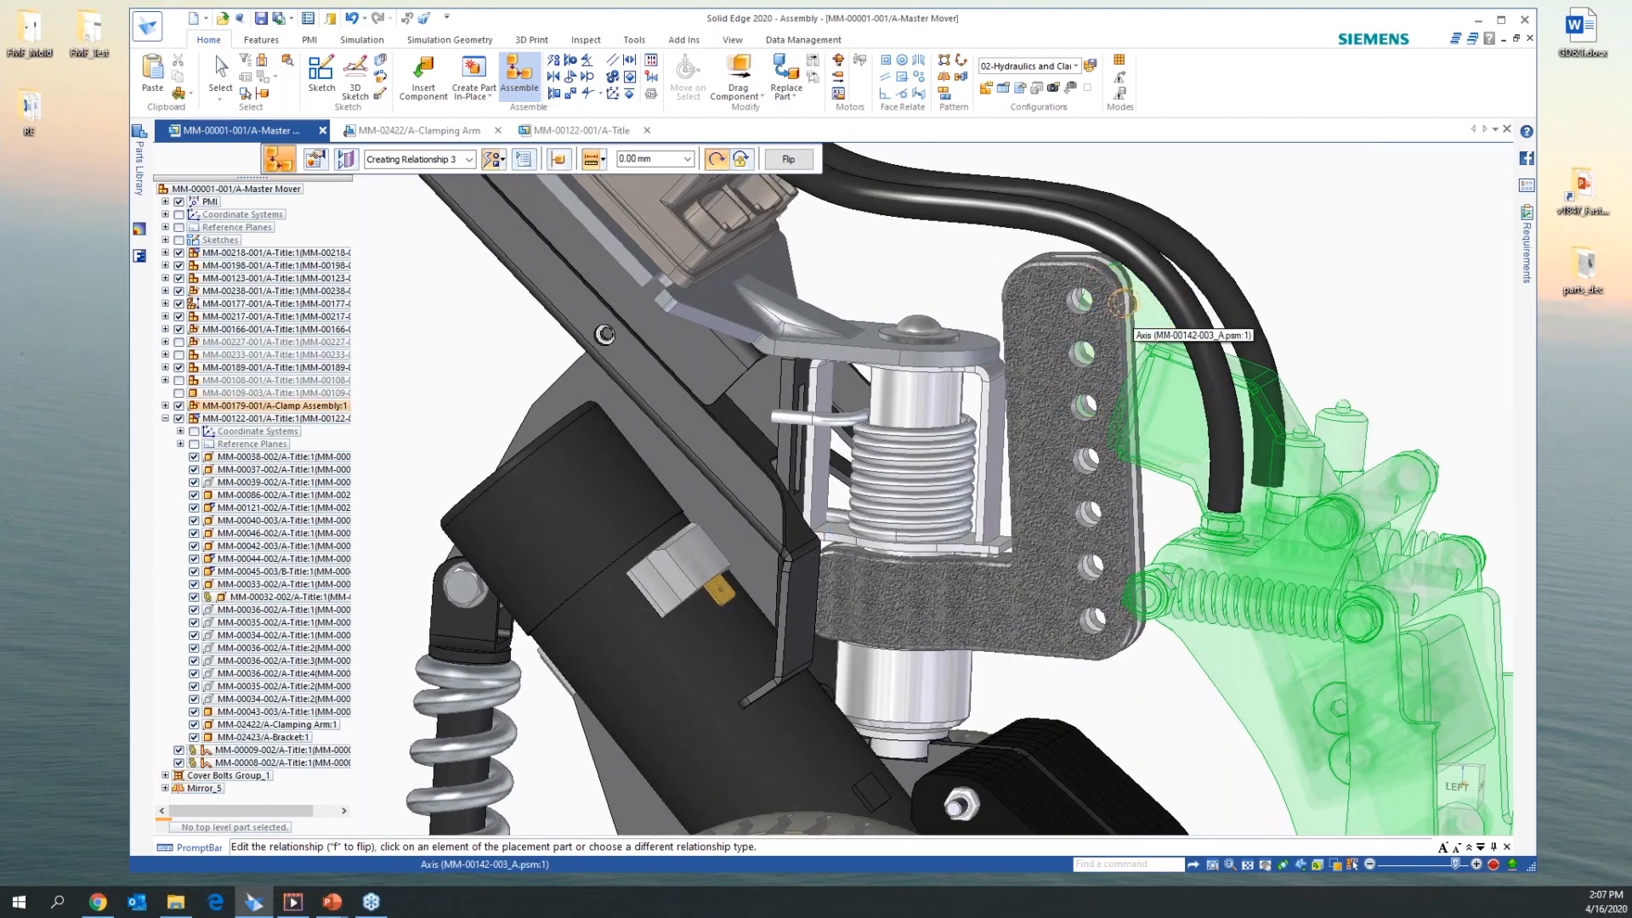
{"action": "right_click", "coordinate": [1122, 303]}
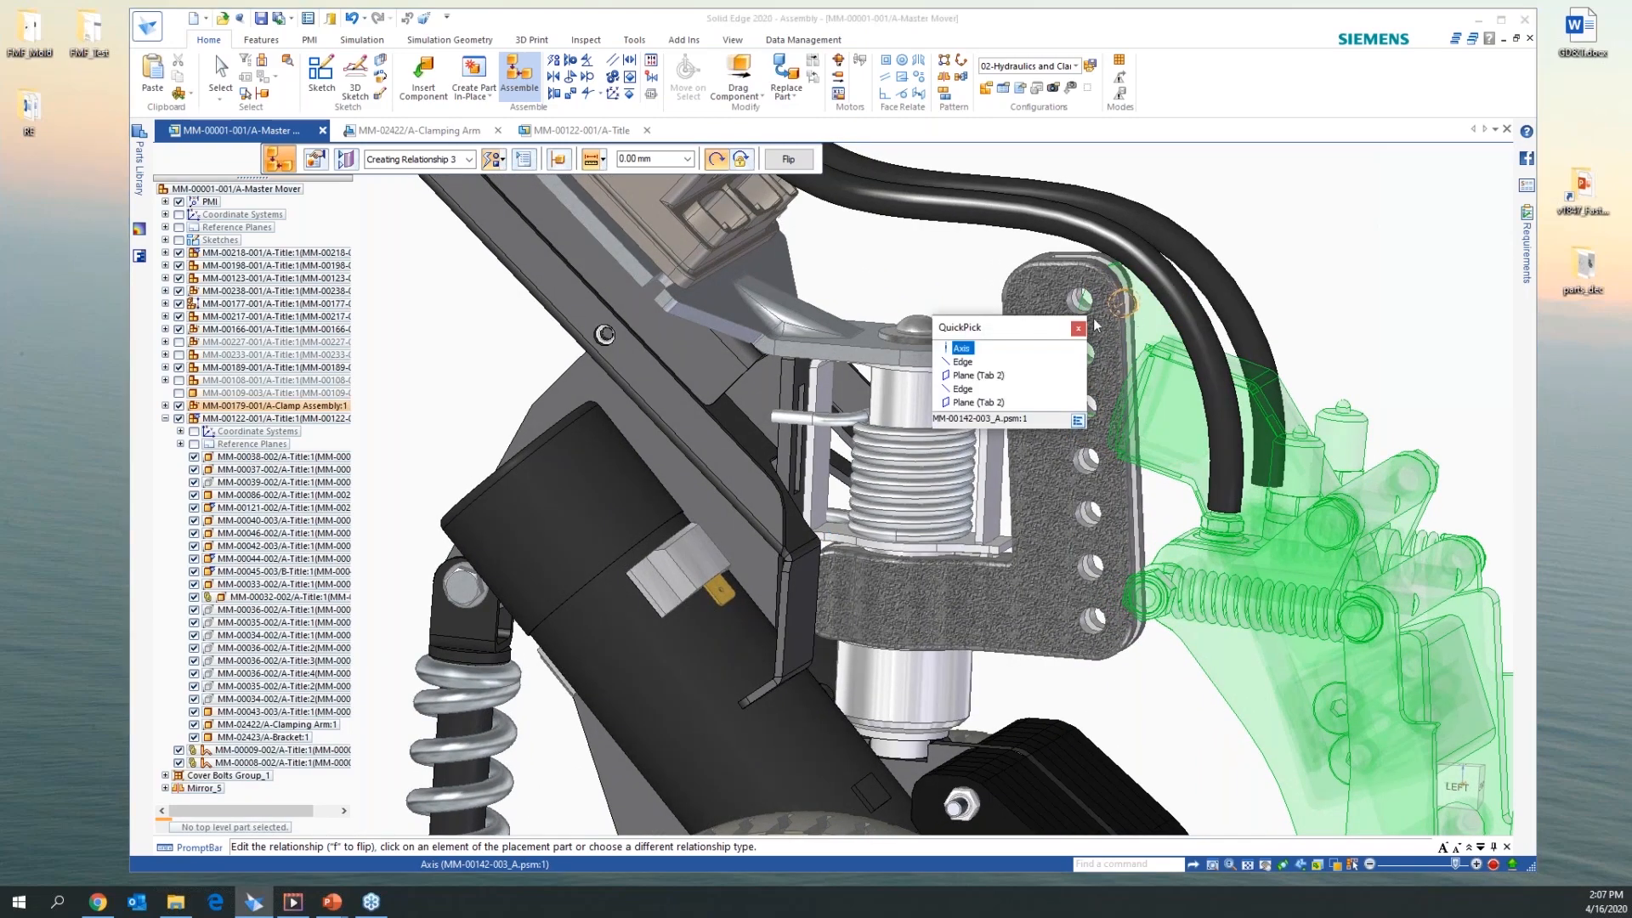
{"action": "left_click", "coordinate": [958, 350]}
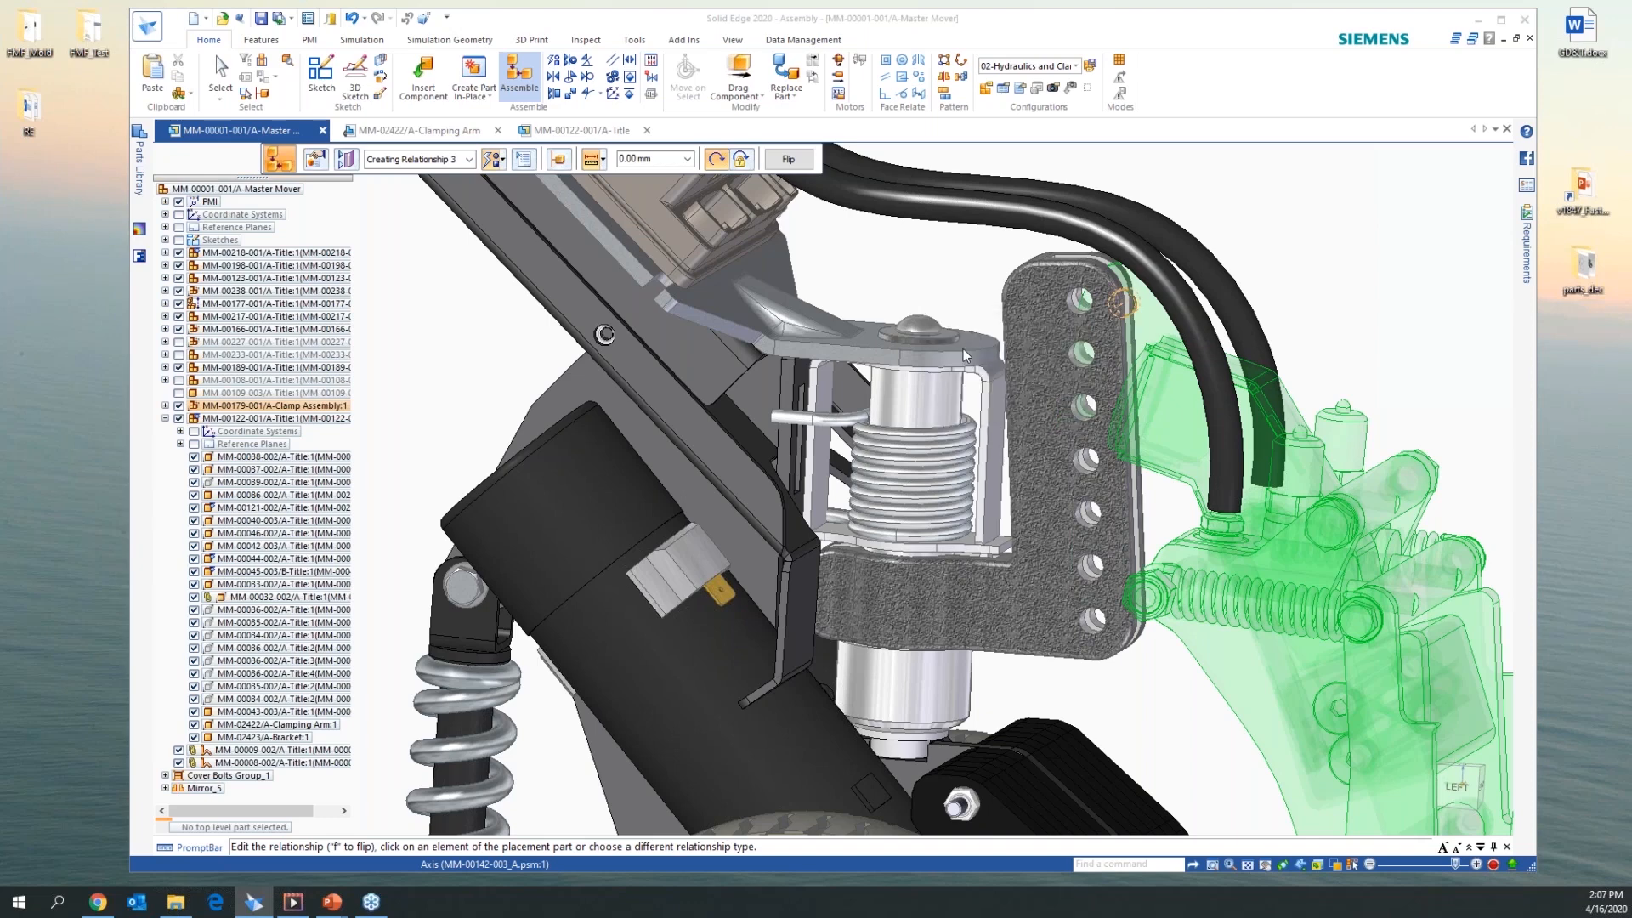
{"action": "left_click", "coordinate": [1070, 309]}
{"action": "middle_click_drag", "start_coordinate": [1391, 318], "coordinate": [1311, 316]}
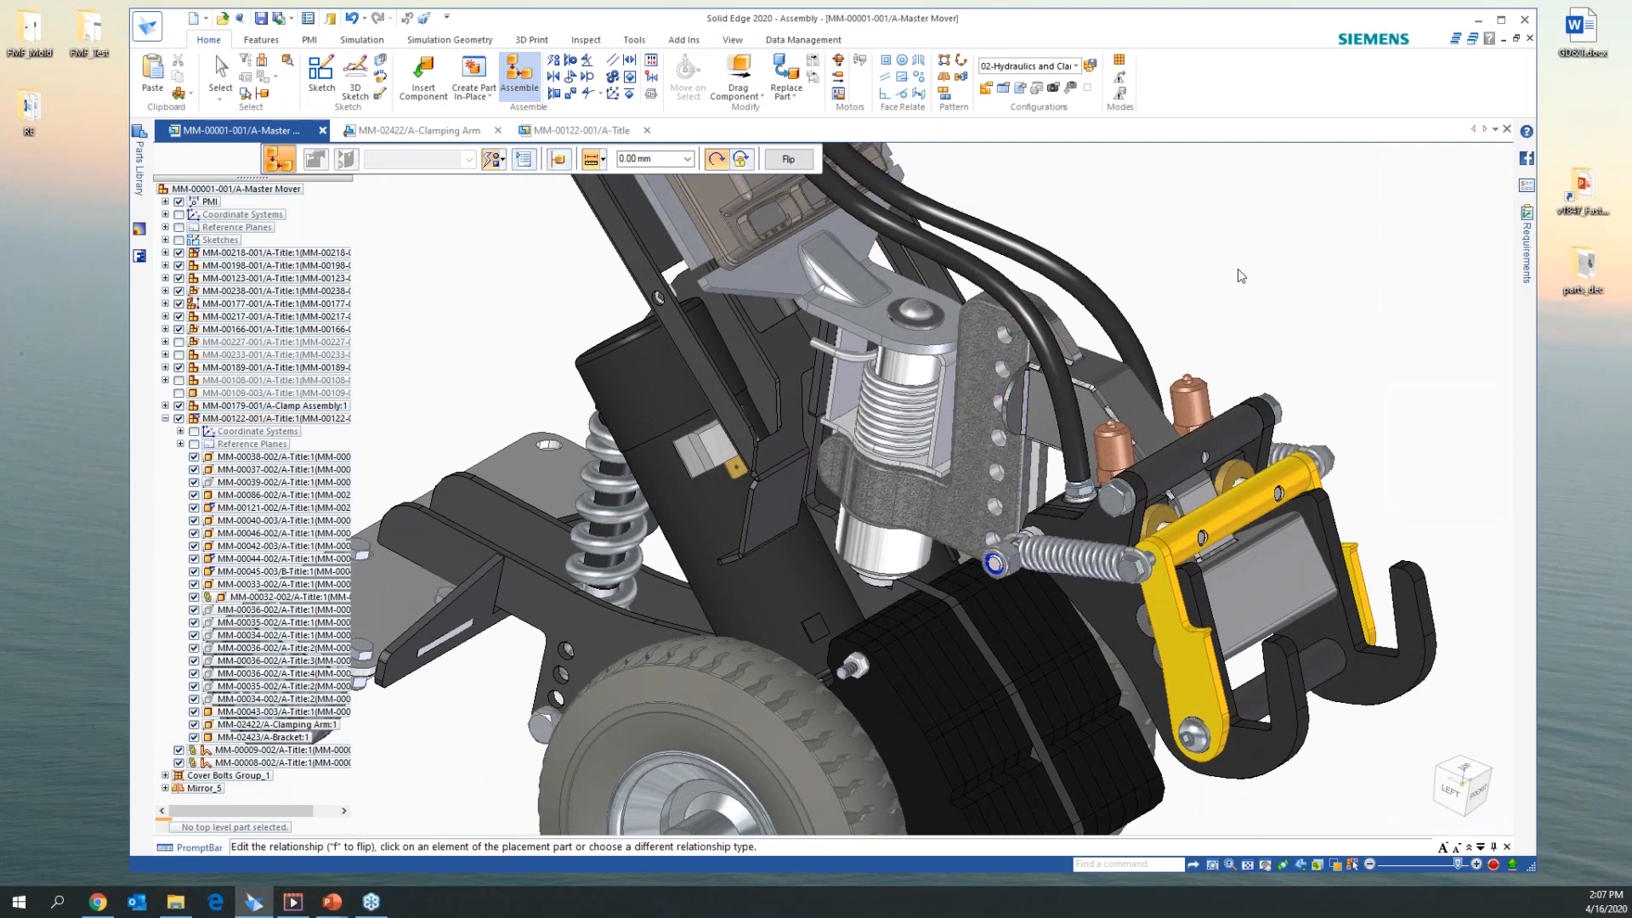
{"action": "key", "text": "Escape"}
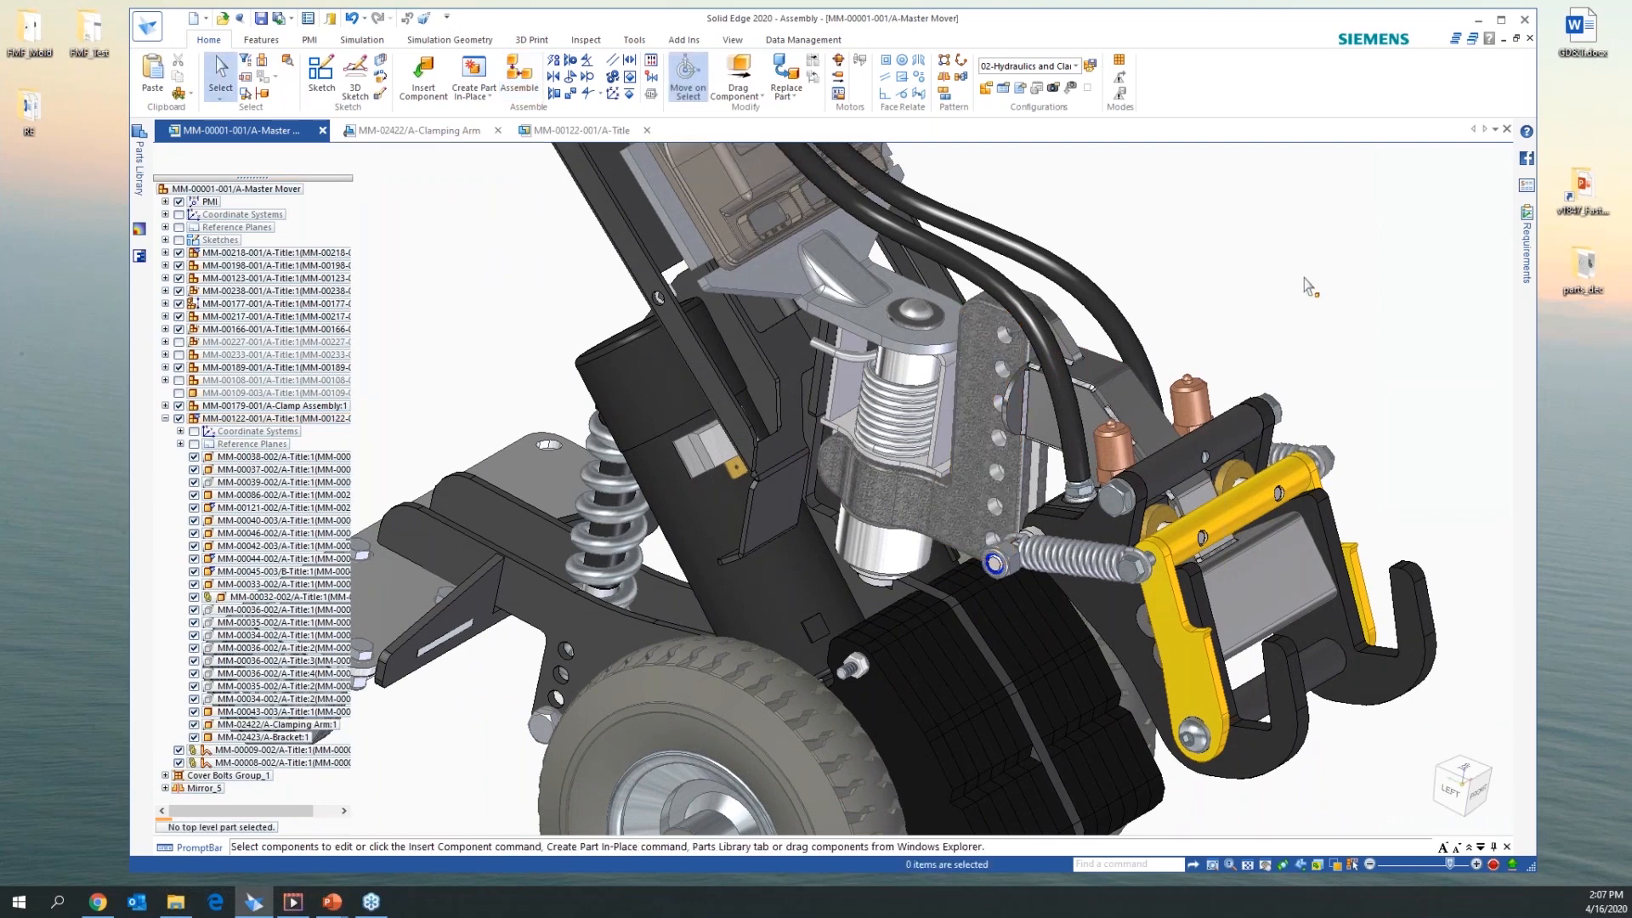
Switch the program's interface to another predefined theme
{"action": "key", "text": "alt+Tab"}
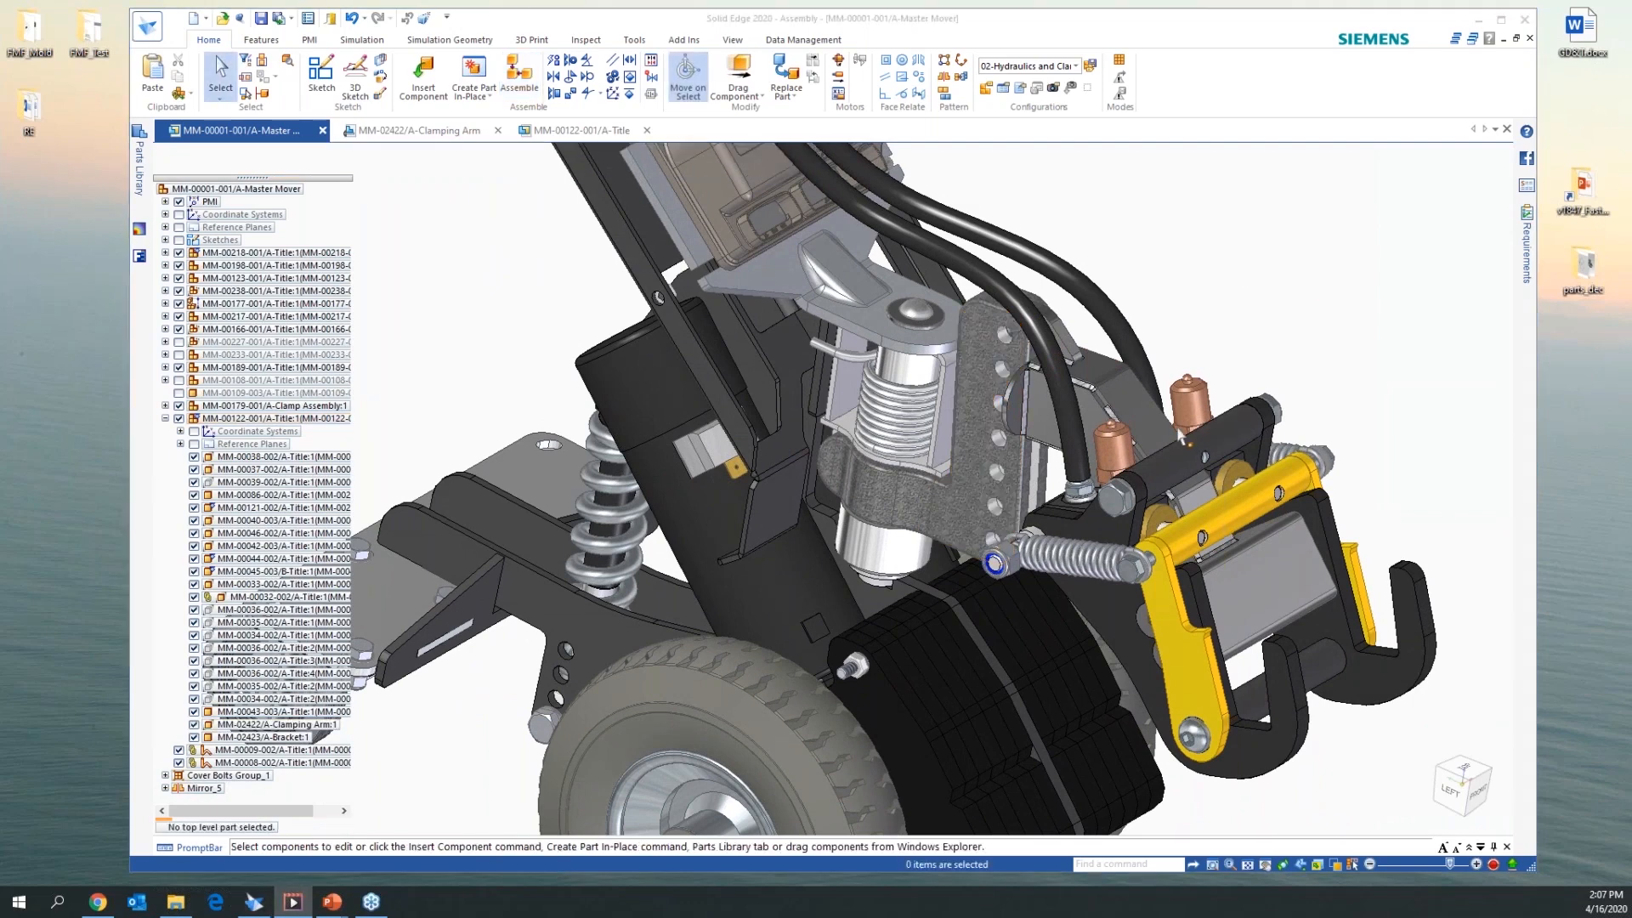
{"action": "left_click", "coordinate": [447, 18]}
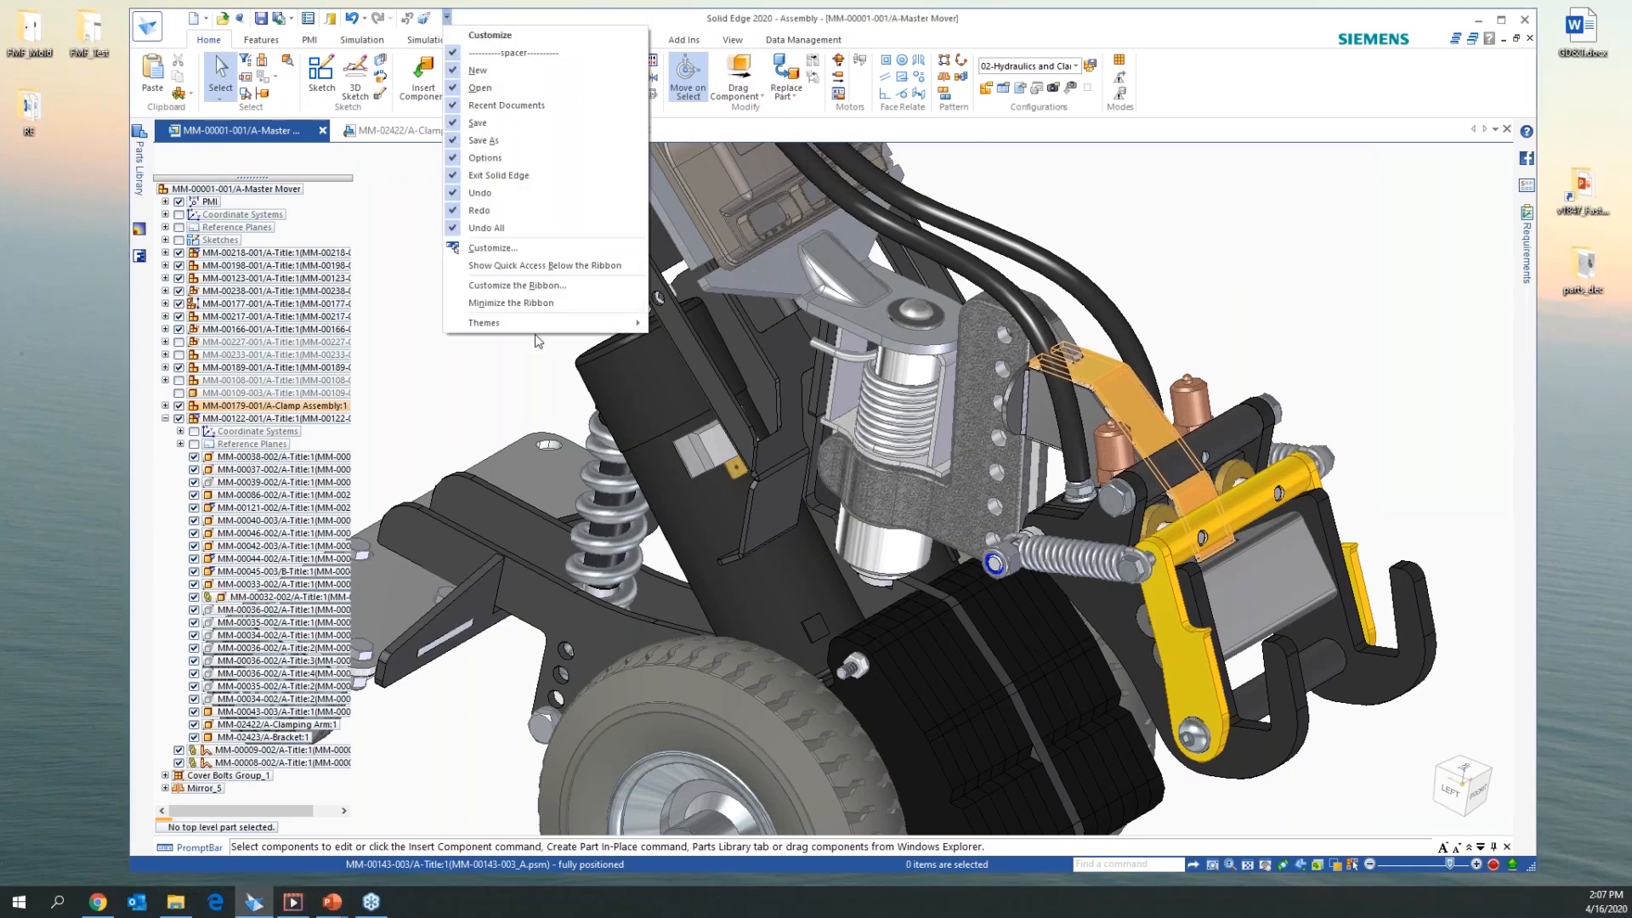
{"action": "mouse_move", "coordinate": [609, 328]}
{"action": "left_click", "coordinate": [692, 414]}
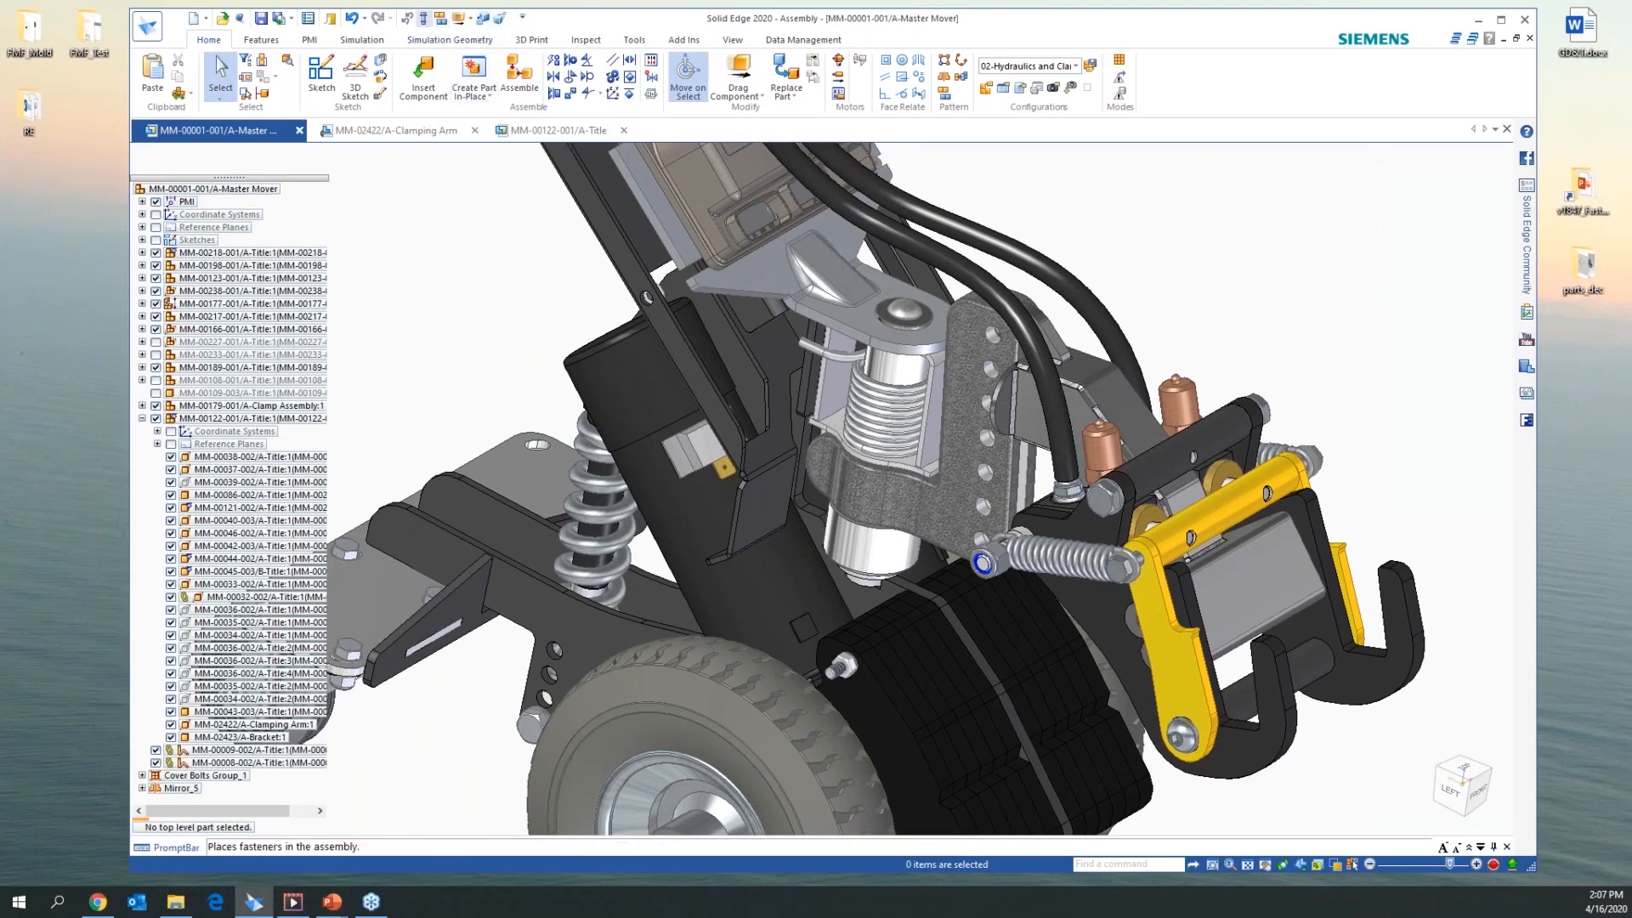
Start a Fastener System with Single hole selection and accept the clamping arm plate's first and third holes from the top as fastener locations
{"action": "left_click", "coordinate": [423, 18]}
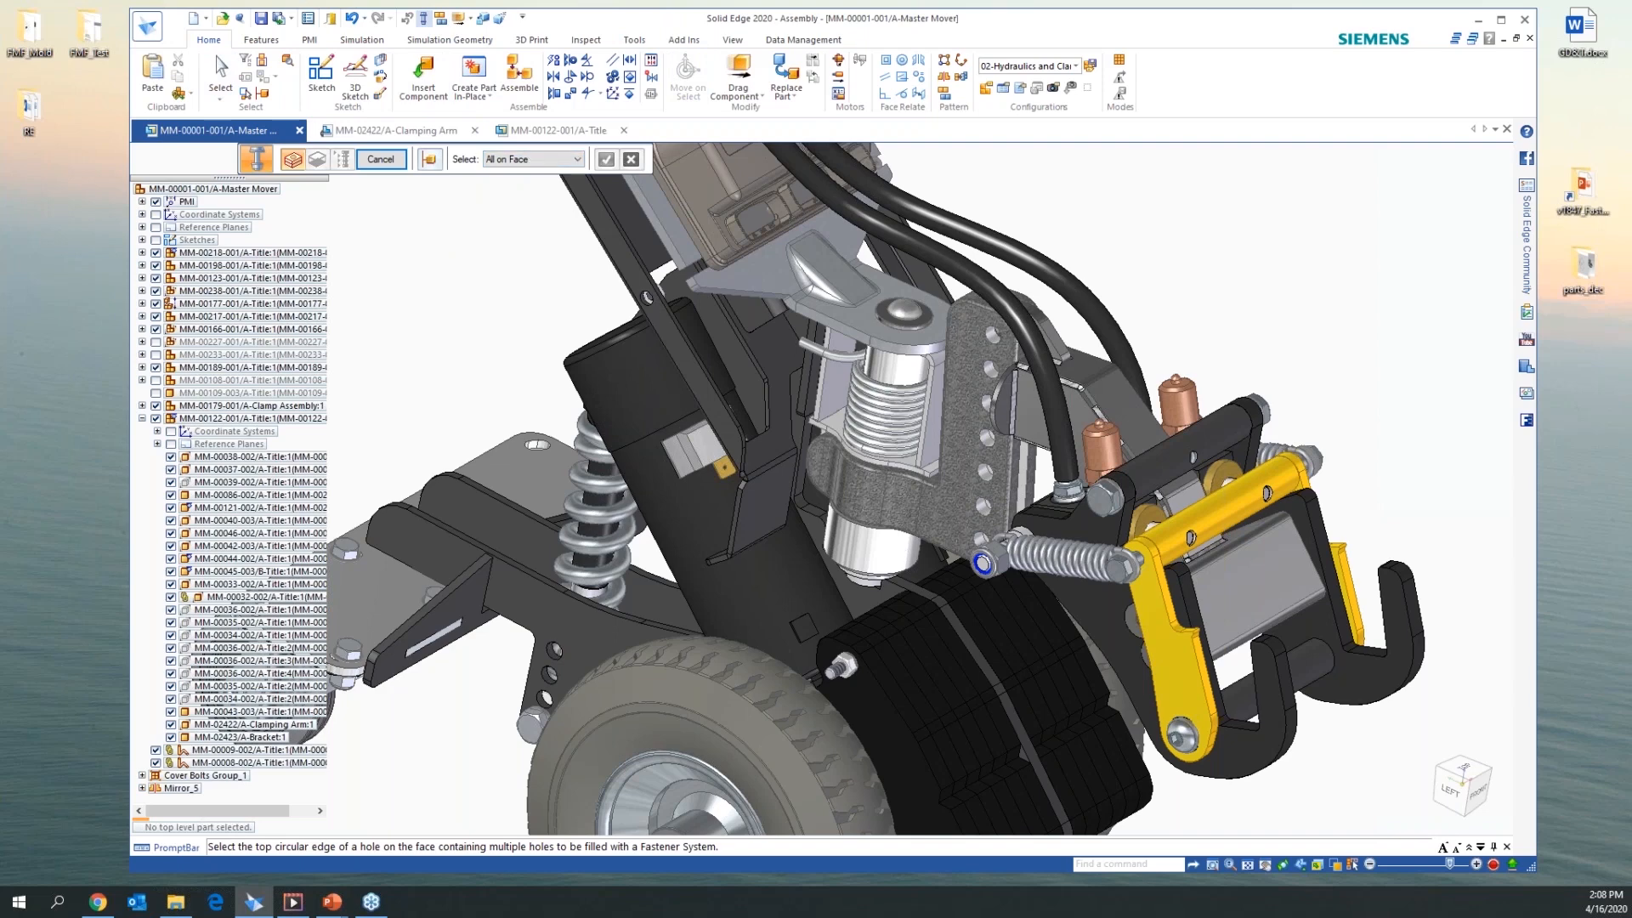
{"action": "left_click", "coordinate": [529, 159]}
{"action": "left_click", "coordinate": [520, 185]}
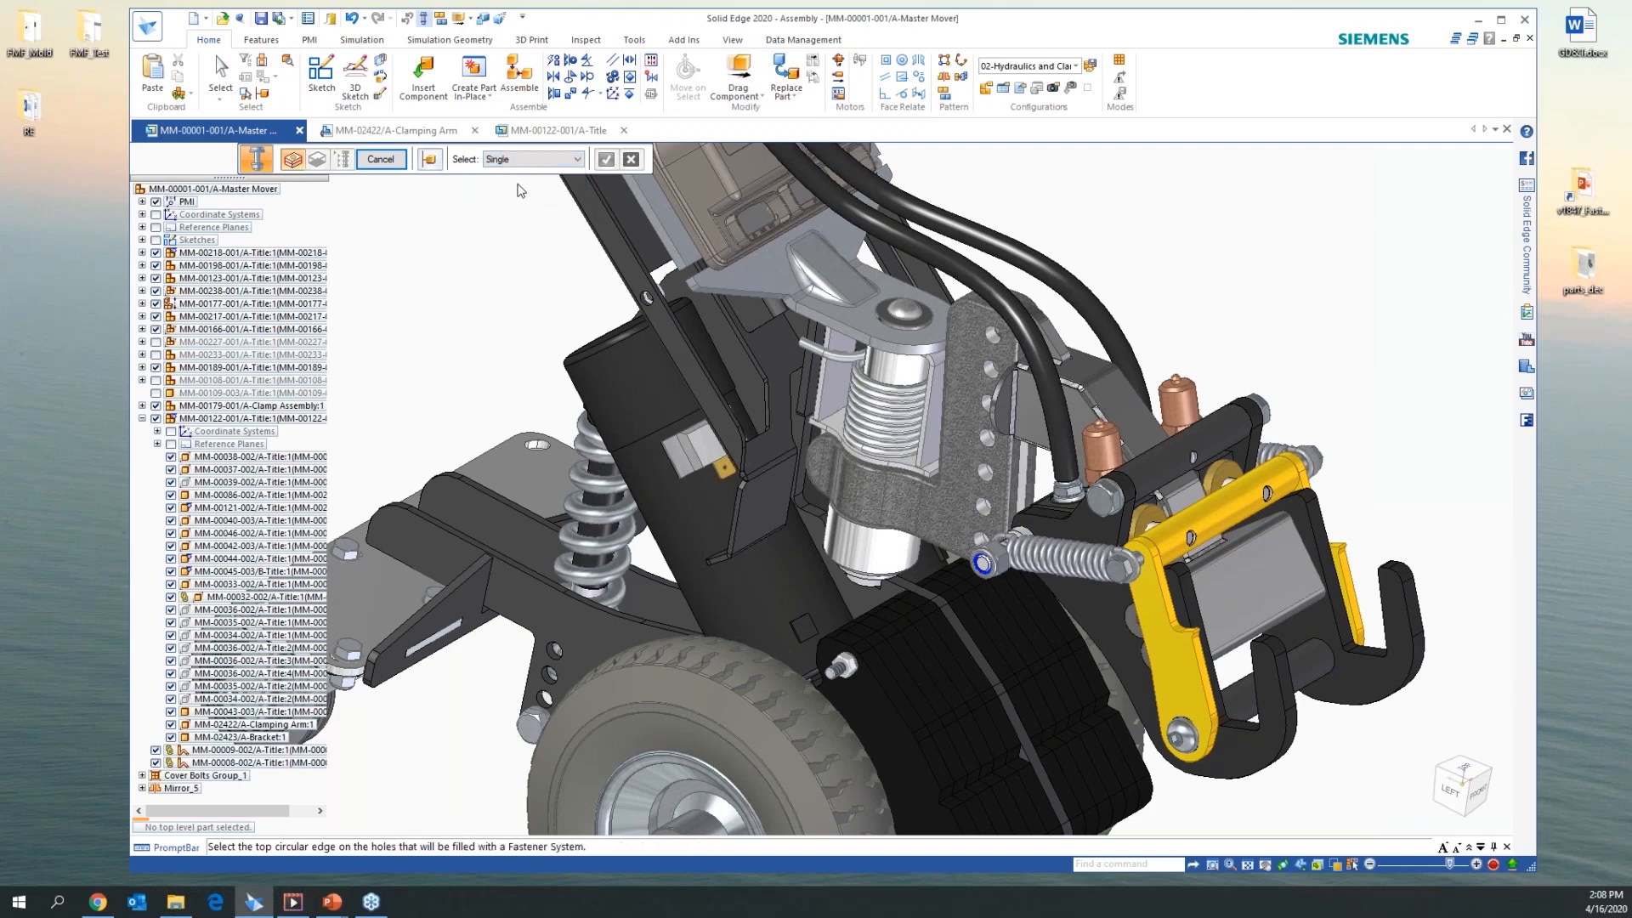
{"action": "middle_click_drag", "start_coordinate": [776, 329], "coordinate": [1139, 457]}
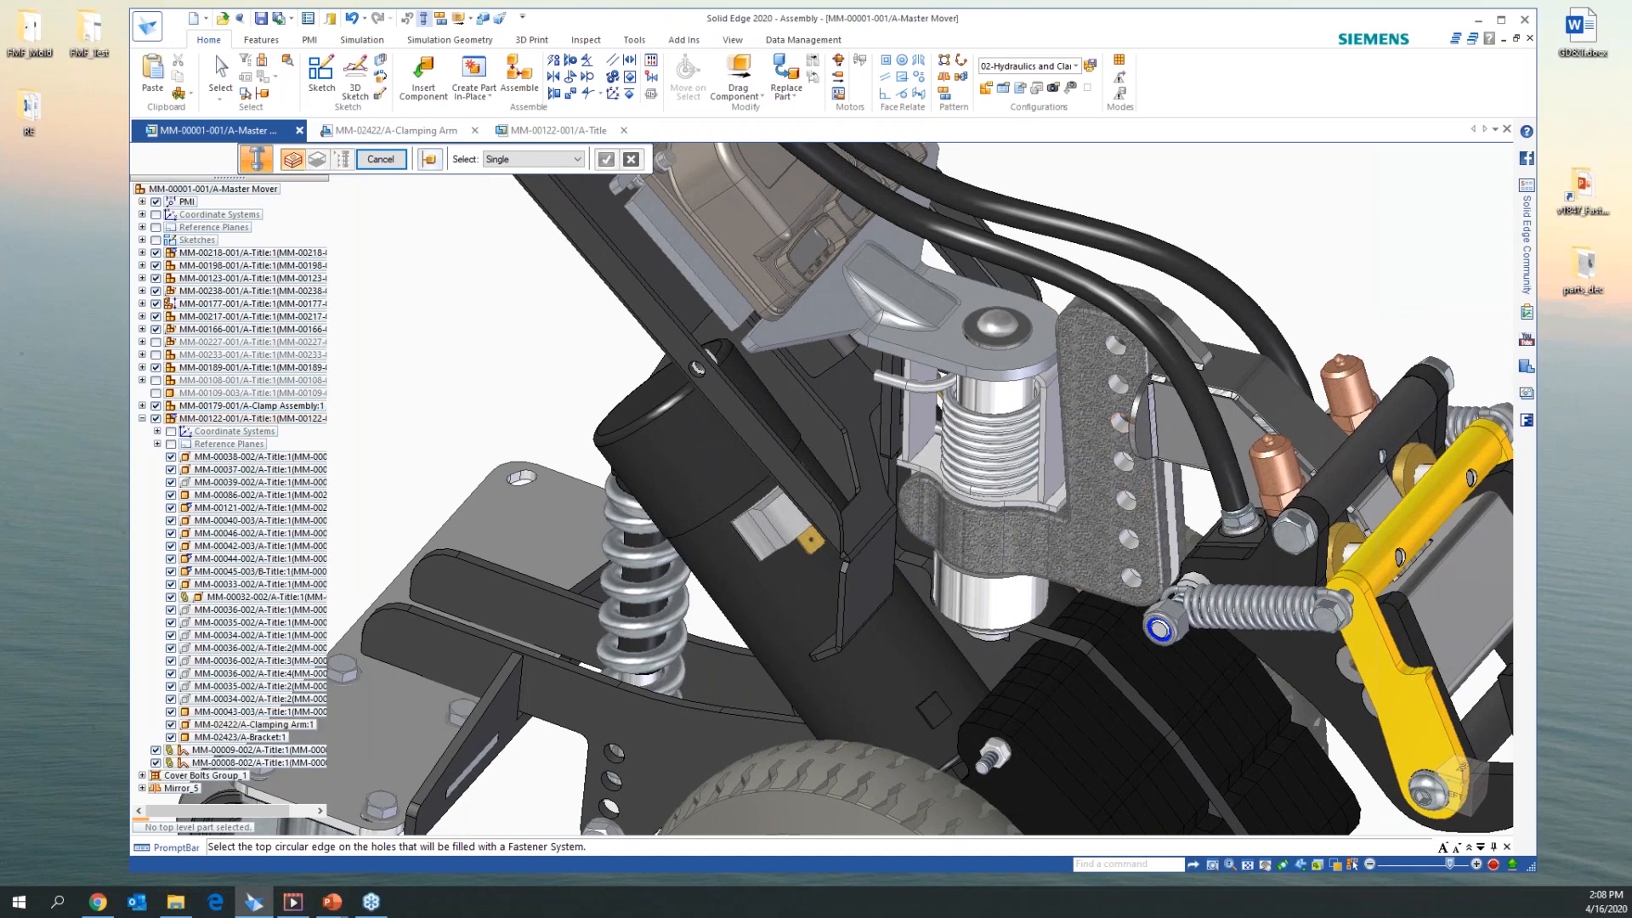
{"action": "left_click", "coordinate": [1116, 430]}
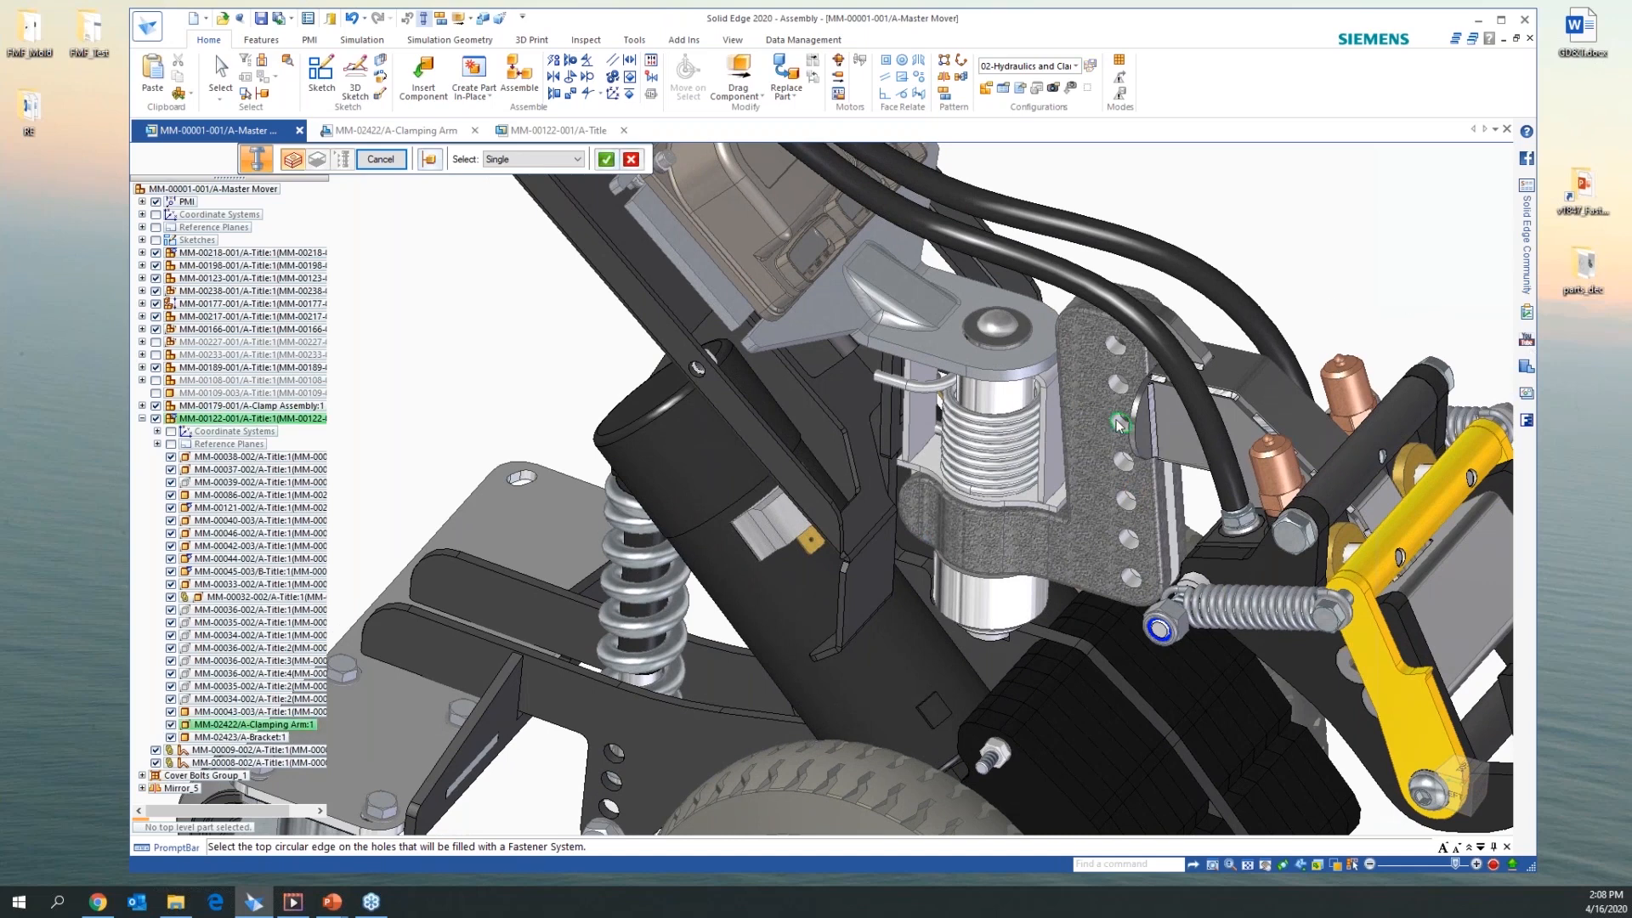
{"action": "left_click", "coordinate": [1111, 348]}
{"action": "right_click", "coordinate": [1310, 226]}
Set the clamping arm plate's top hole on the opposite side as the representative bottom hole of the fastener locations
{"action": "middle_click_drag", "start_coordinate": [1310, 226], "coordinate": [1047, 379]}
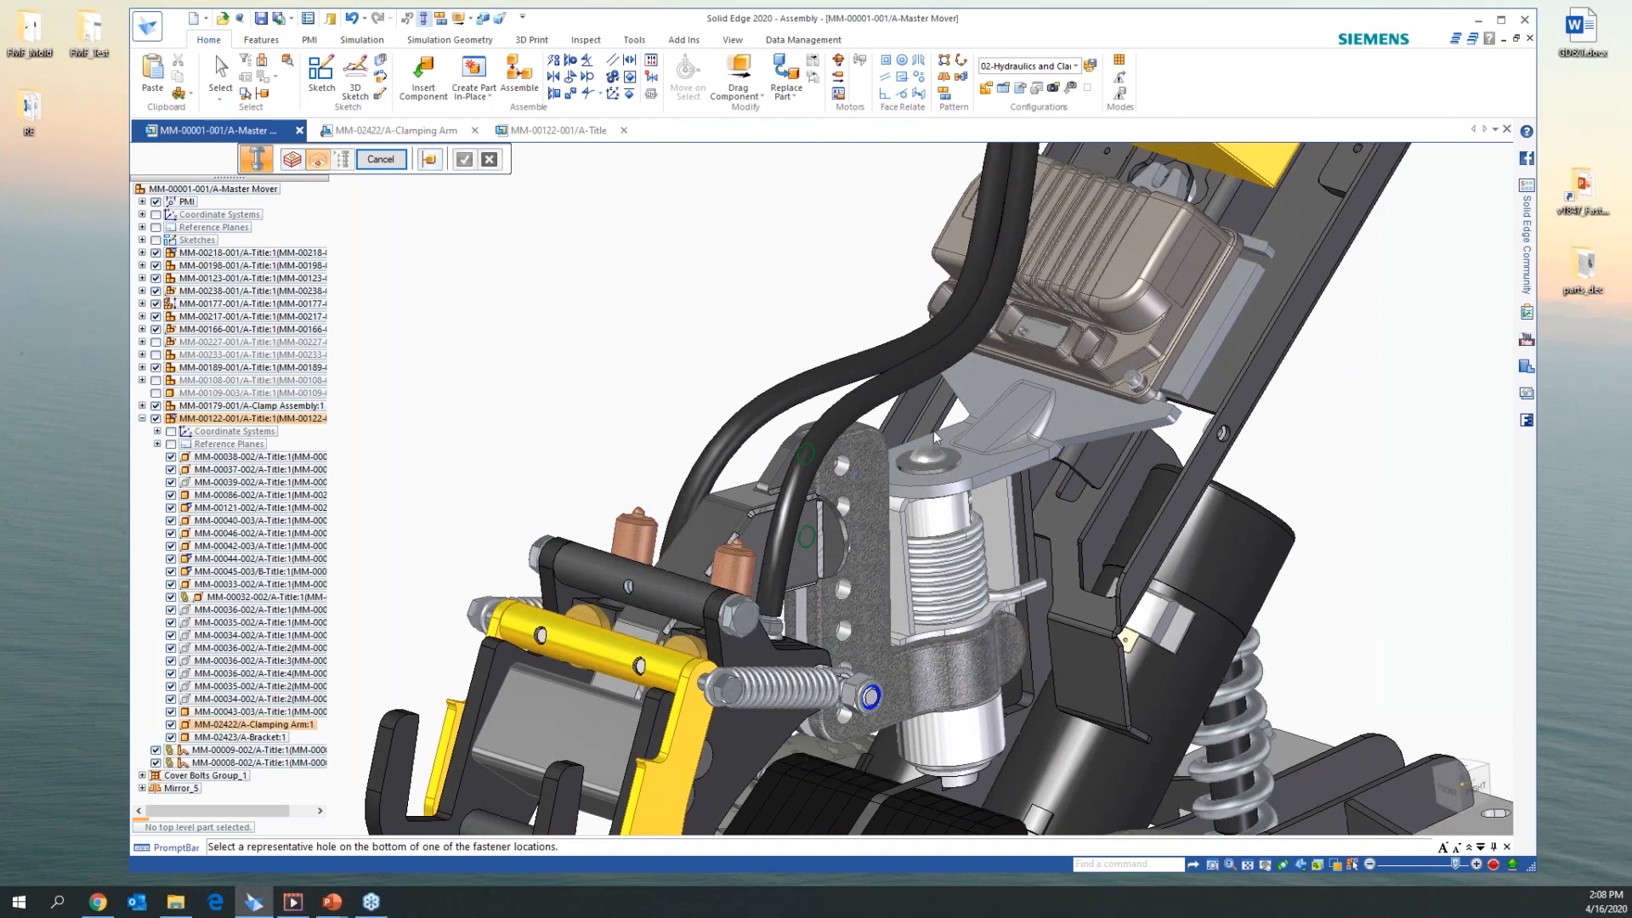
{"action": "left_click", "coordinate": [843, 467]}
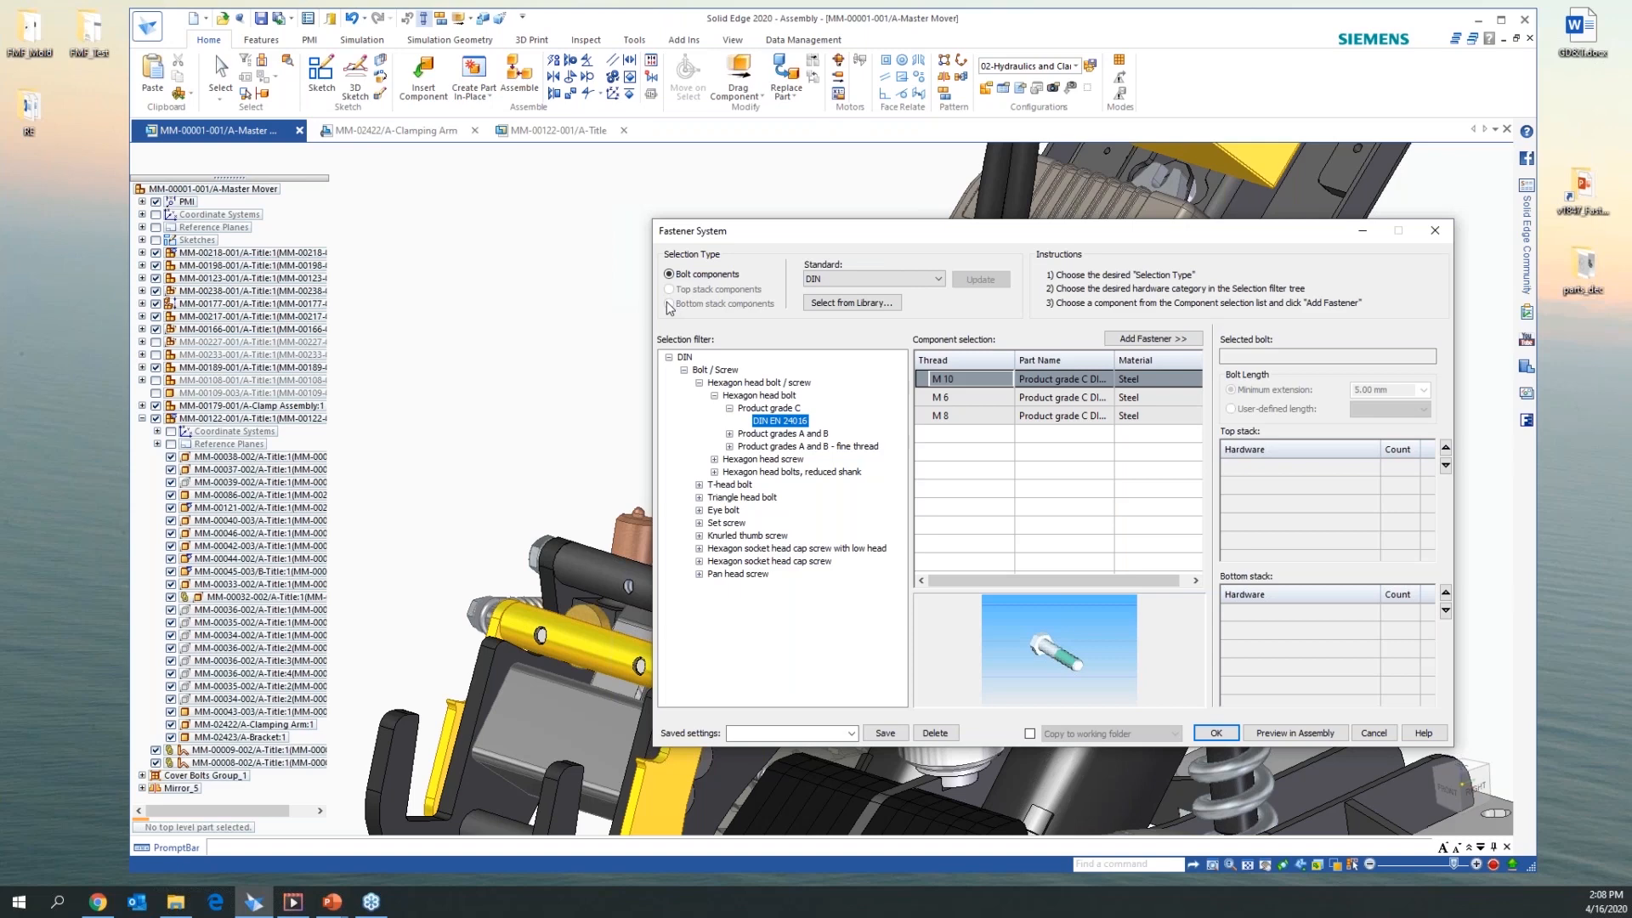
Examine the DIN bolt components for the fastener, including fine-thread hexagon head bolts, hexagon head screws, T-head bolts and eye bolts
{"action": "left_click", "coordinate": [935, 280]}
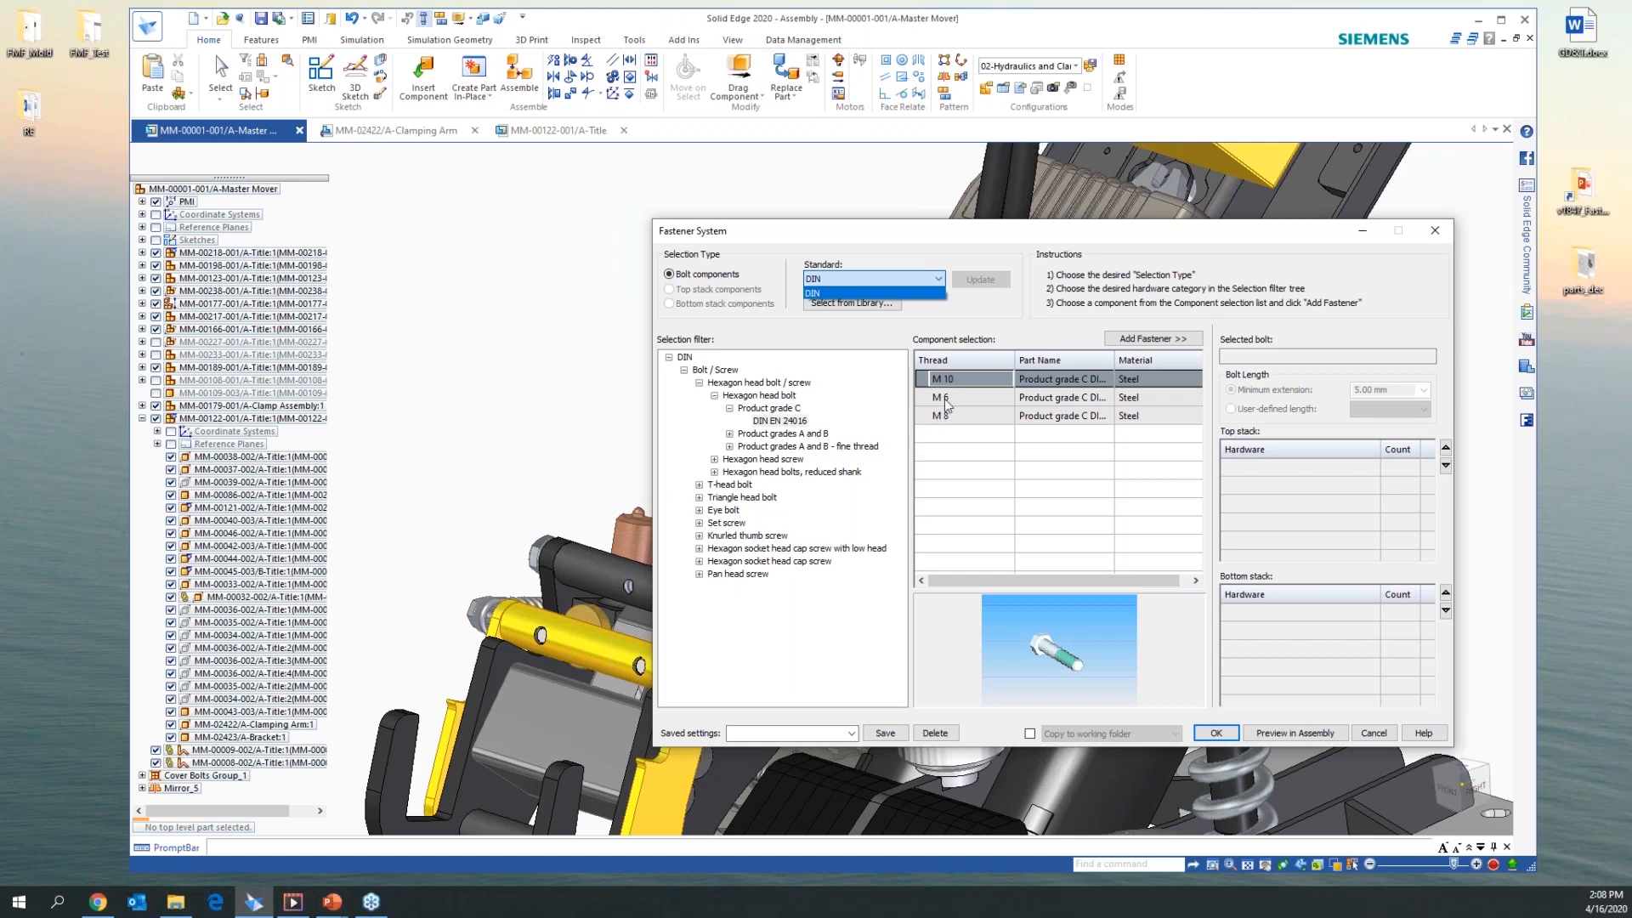
{"action": "left_click", "coordinate": [737, 457]}
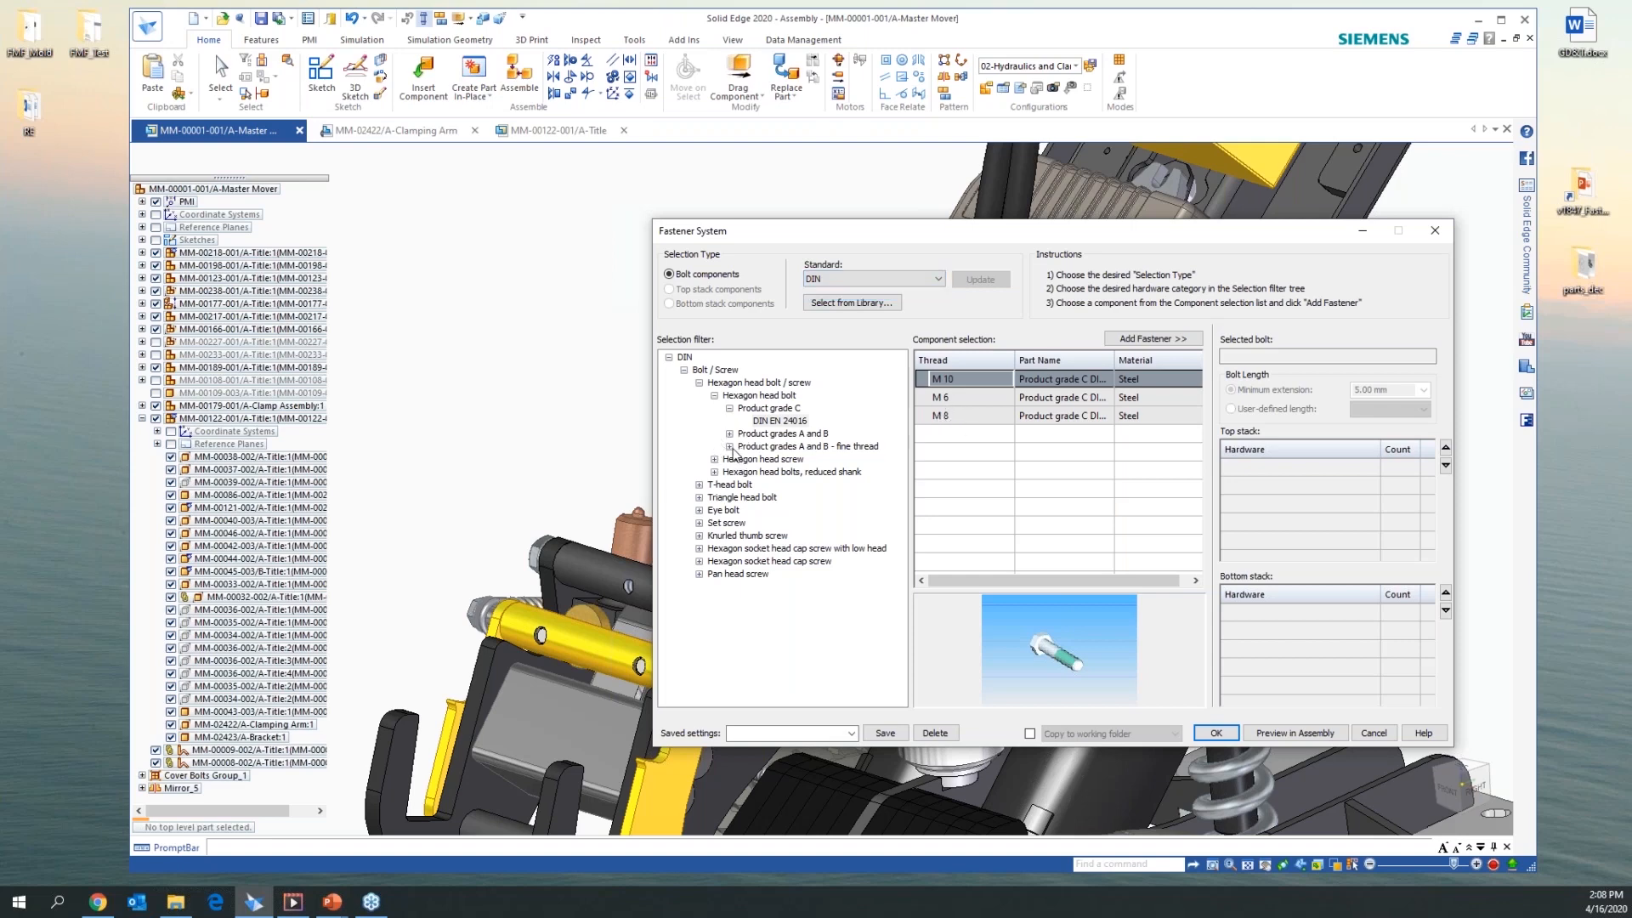
{"action": "left_click", "coordinate": [729, 446]}
{"action": "left_click", "coordinate": [769, 460]}
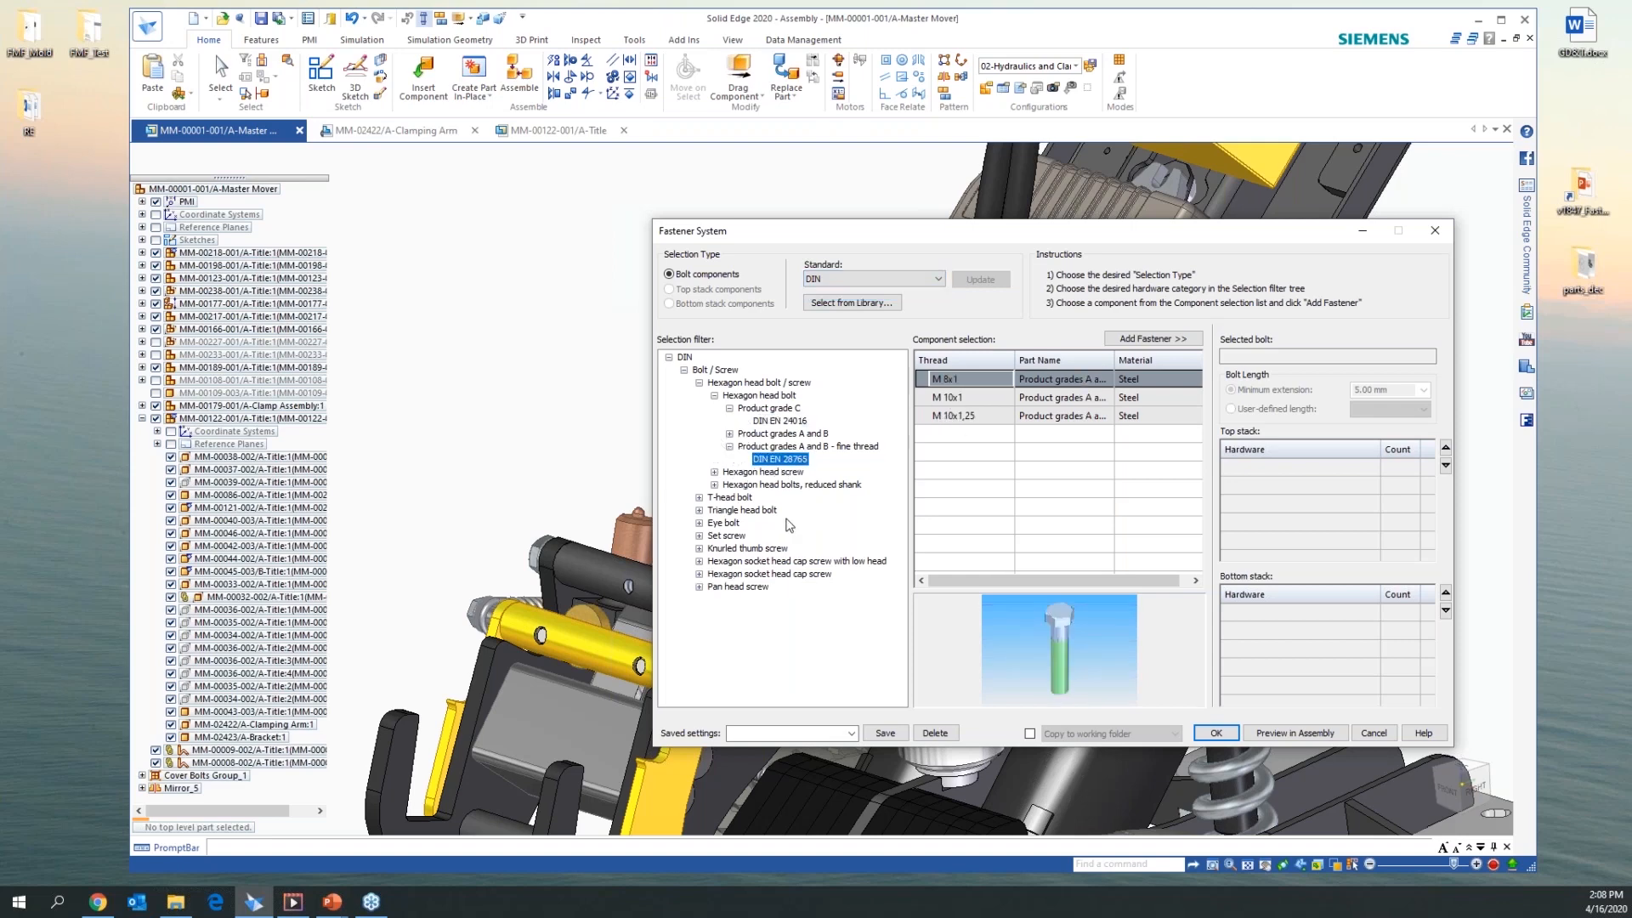
{"action": "left_click", "coordinate": [714, 472]}
{"action": "left_click", "coordinate": [764, 484]}
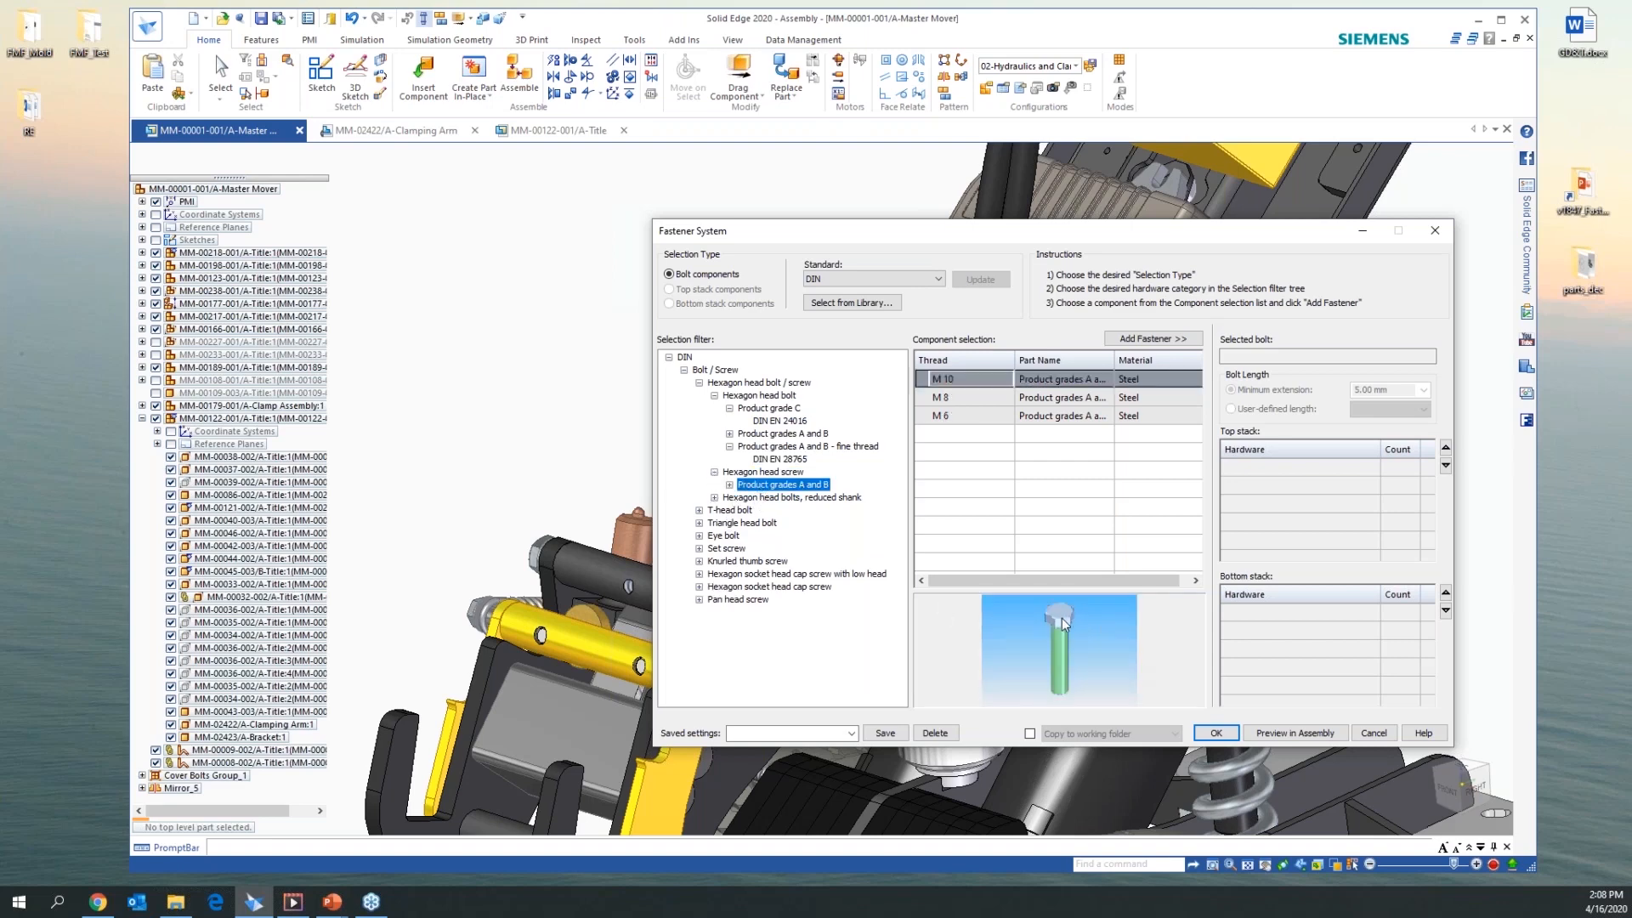
{"action": "left_click", "coordinate": [948, 417]}
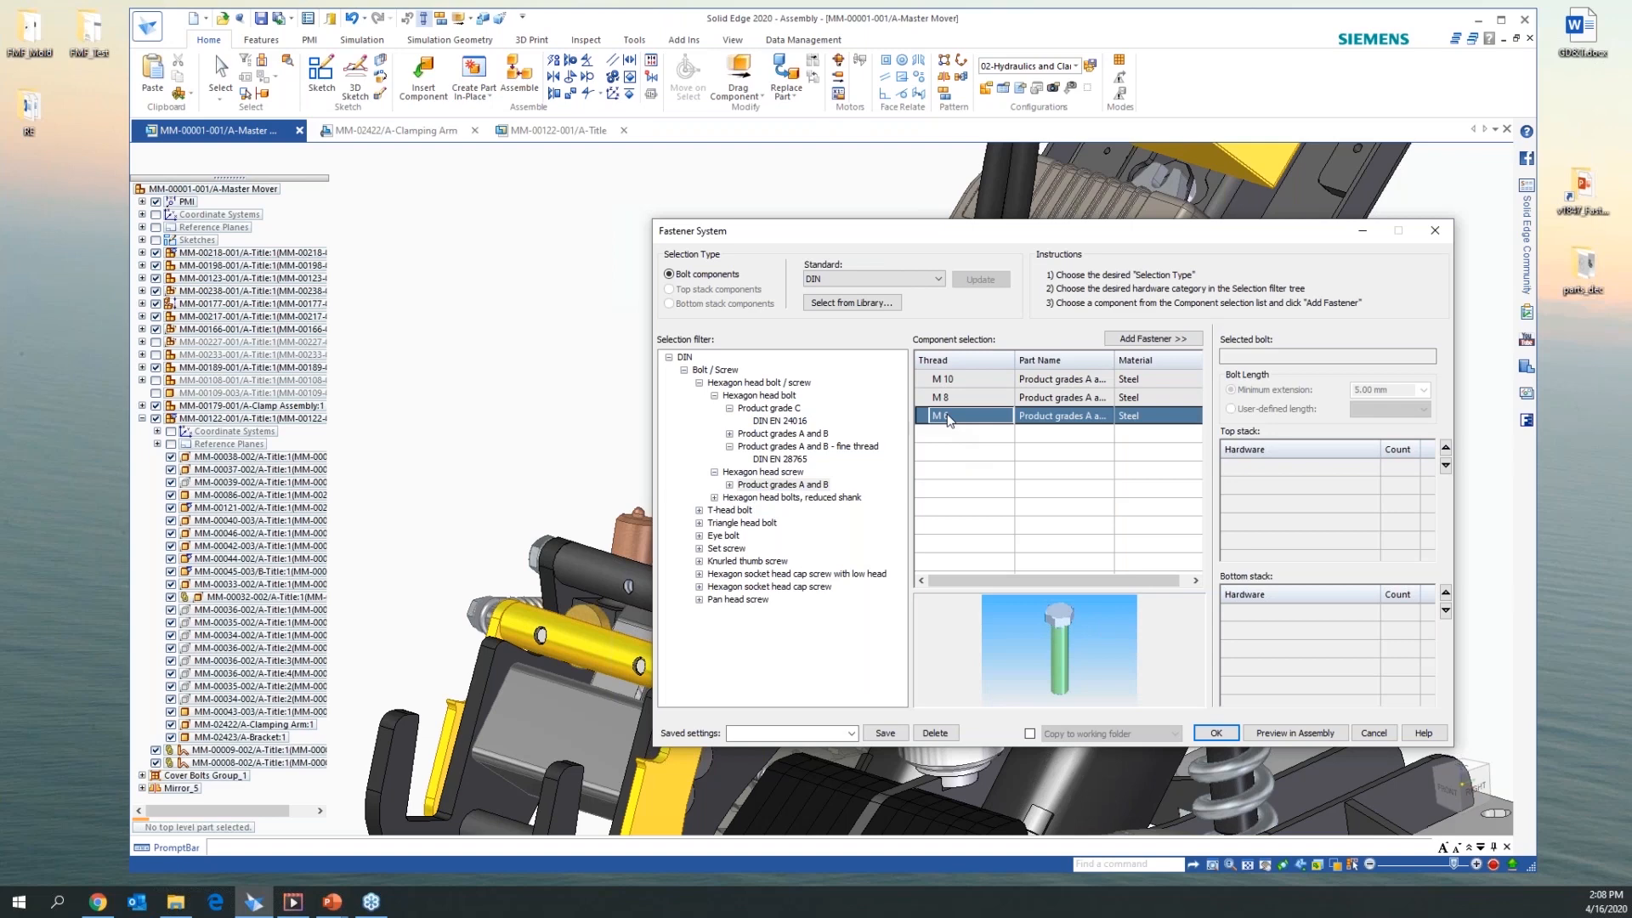
{"action": "left_click", "coordinate": [952, 397]}
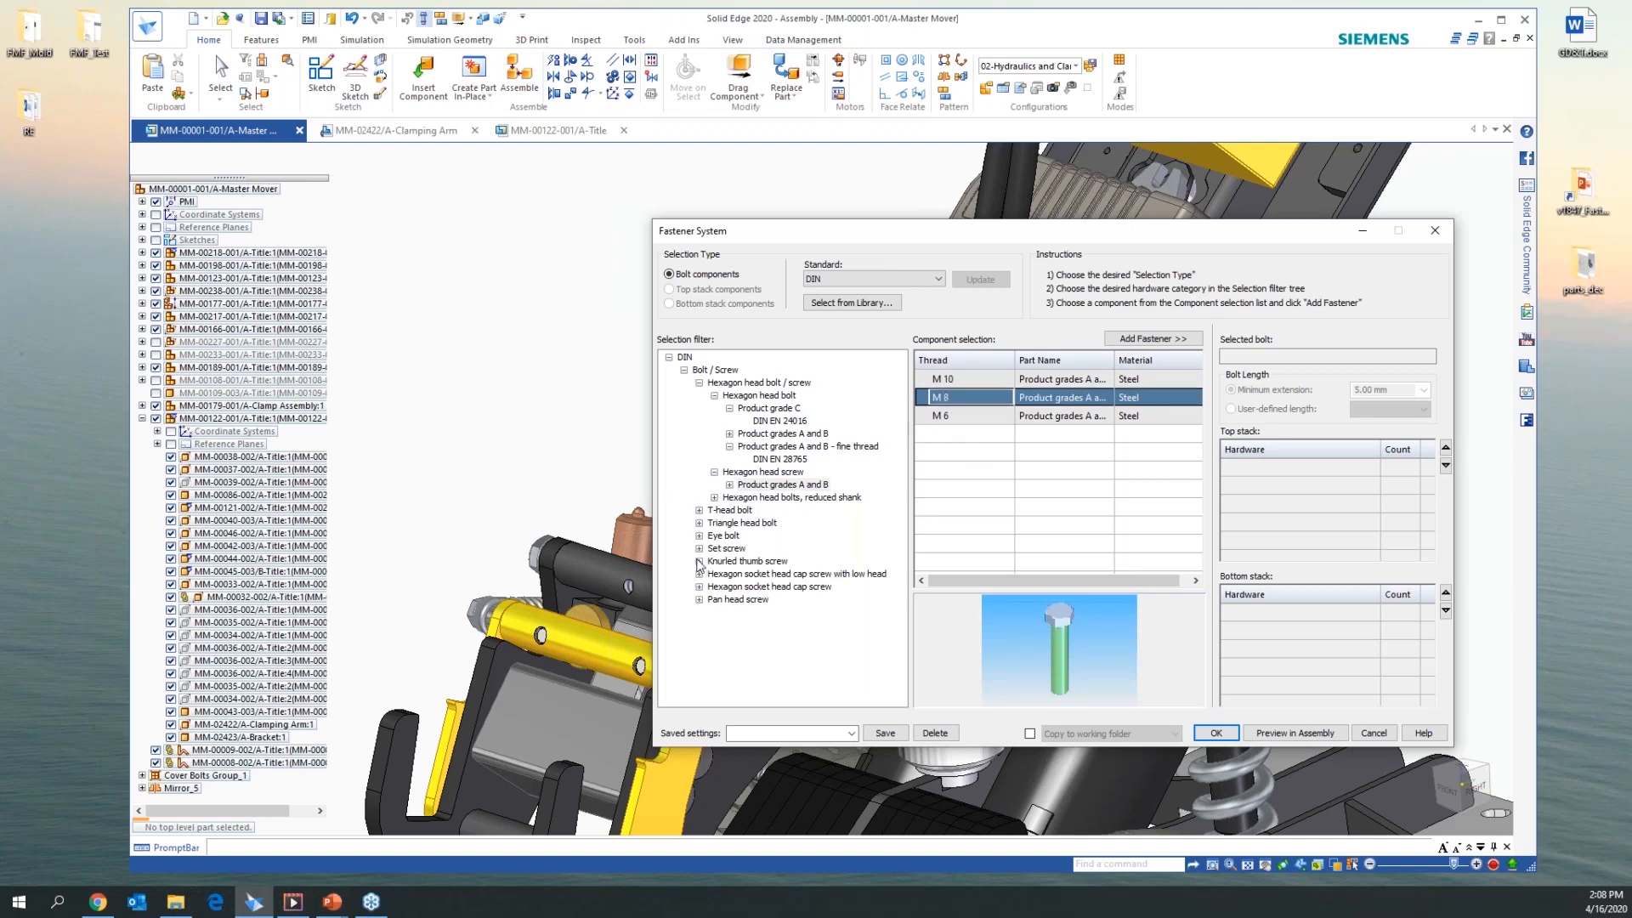
{"action": "left_click", "coordinate": [699, 510]}
{"action": "left_click", "coordinate": [714, 523]}
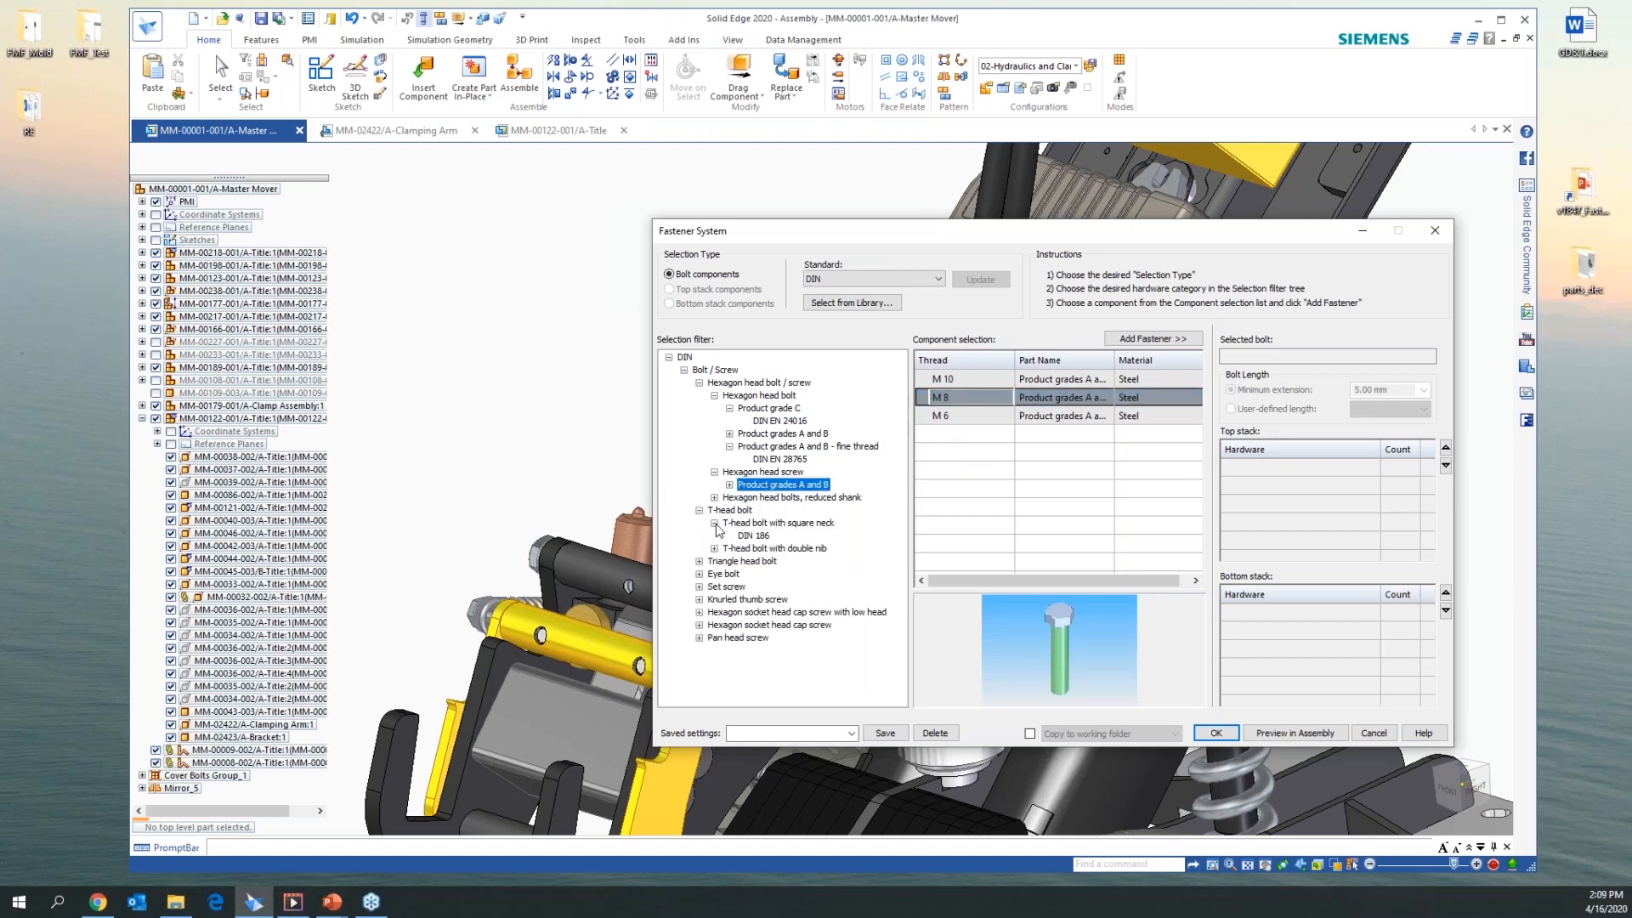
{"action": "left_click", "coordinate": [753, 536]}
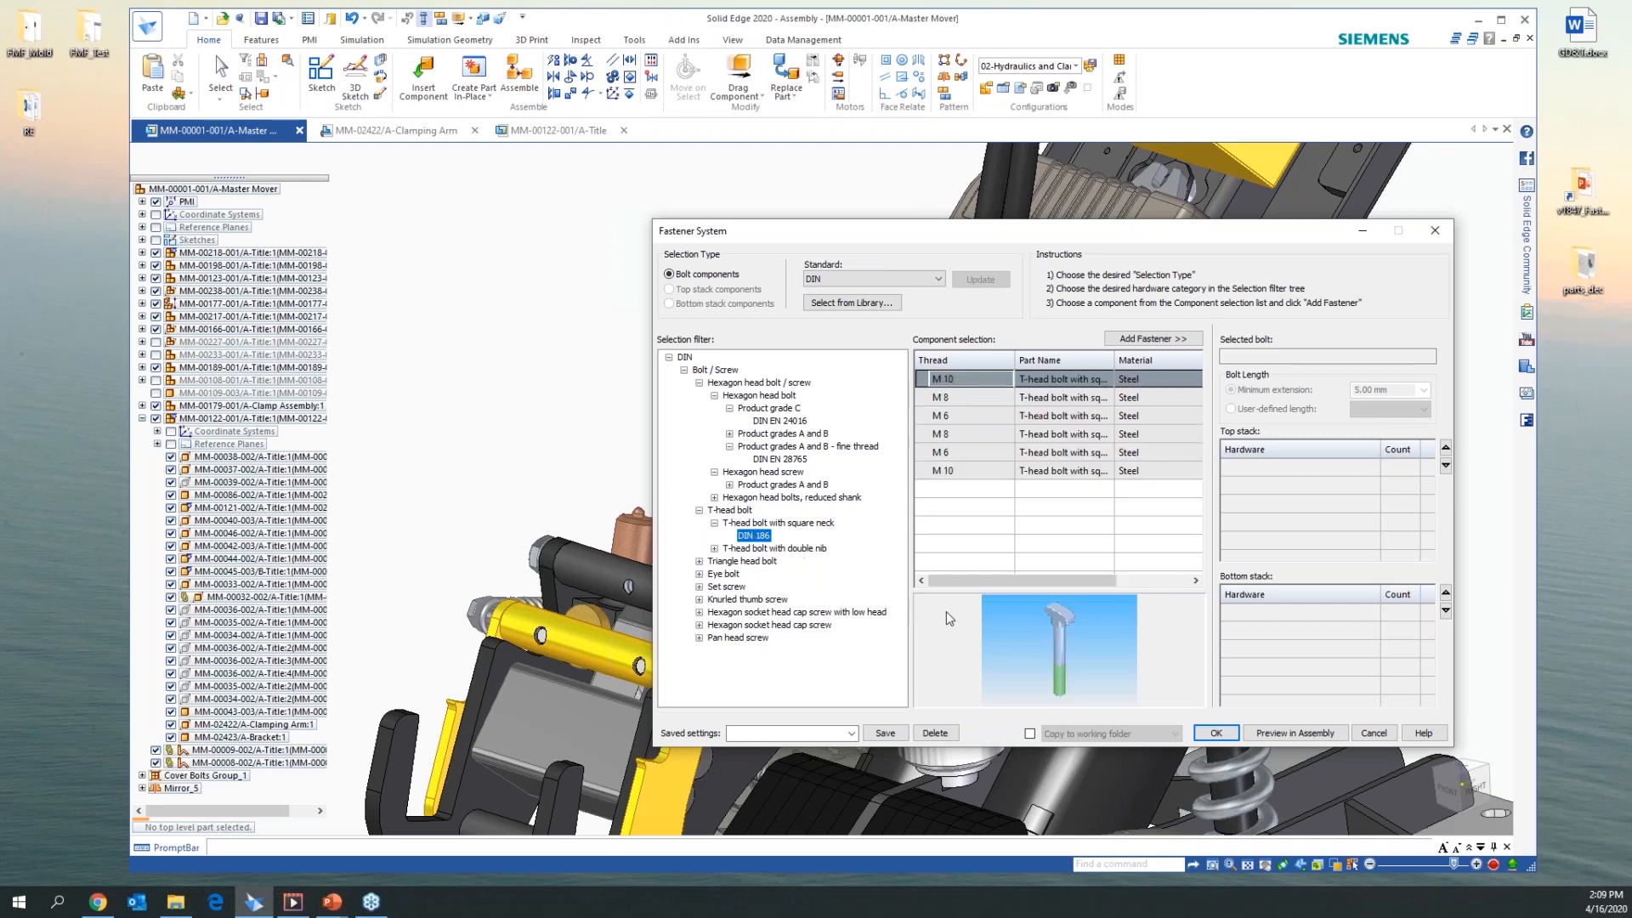
{"action": "left_click", "coordinate": [699, 574]}
{"action": "left_click", "coordinate": [740, 588]}
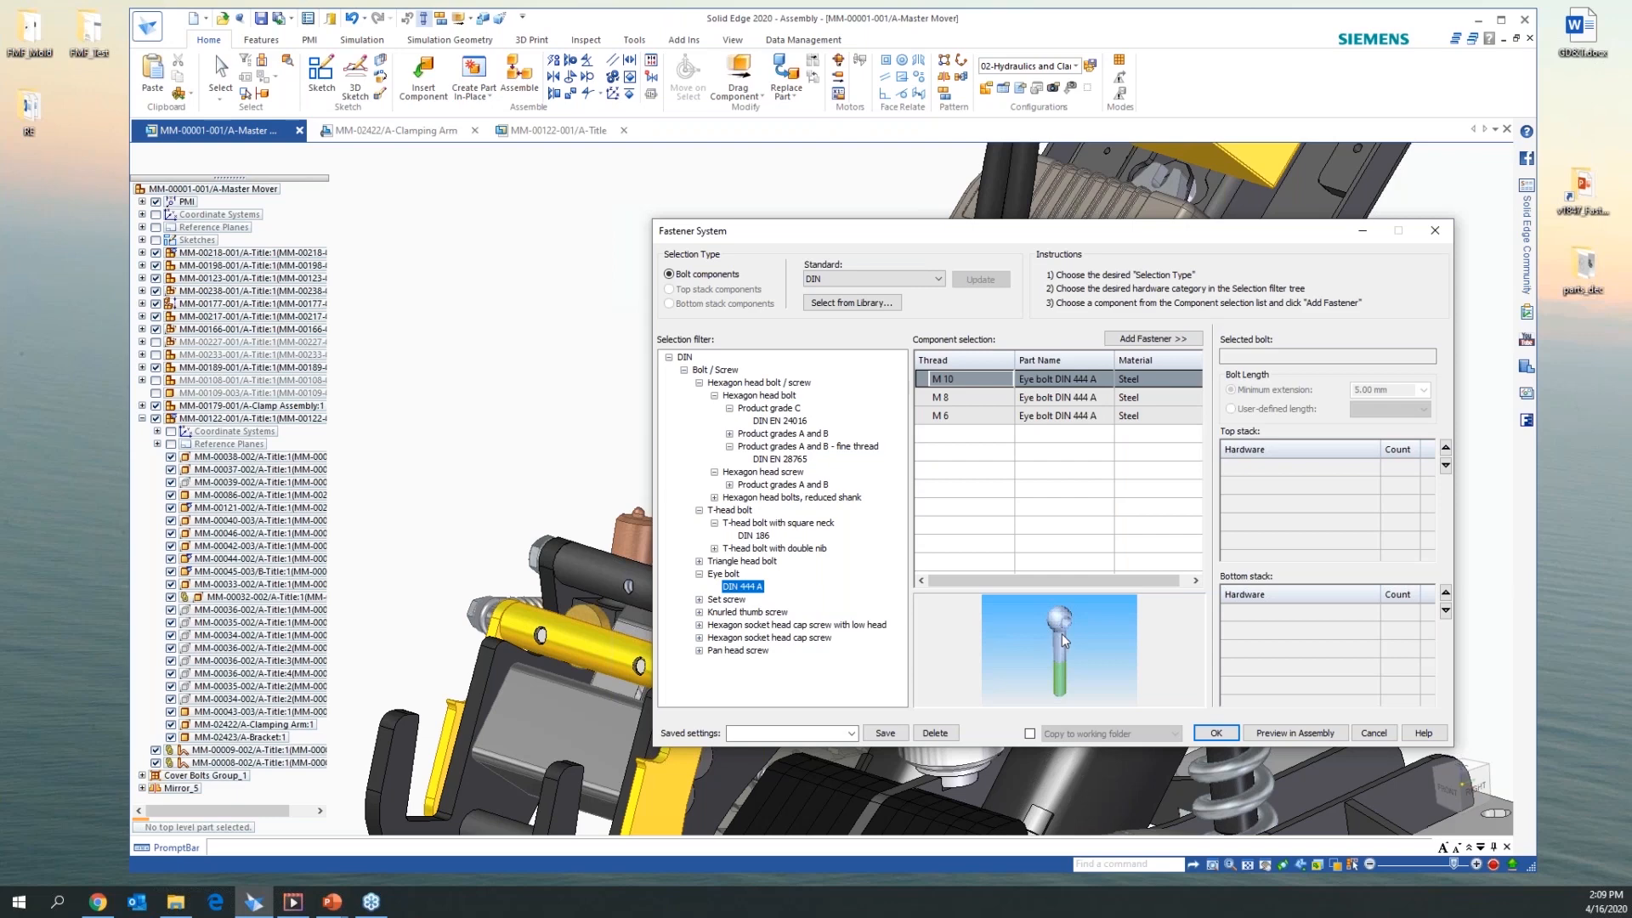
{"action": "left_click", "coordinate": [1574, 649]}
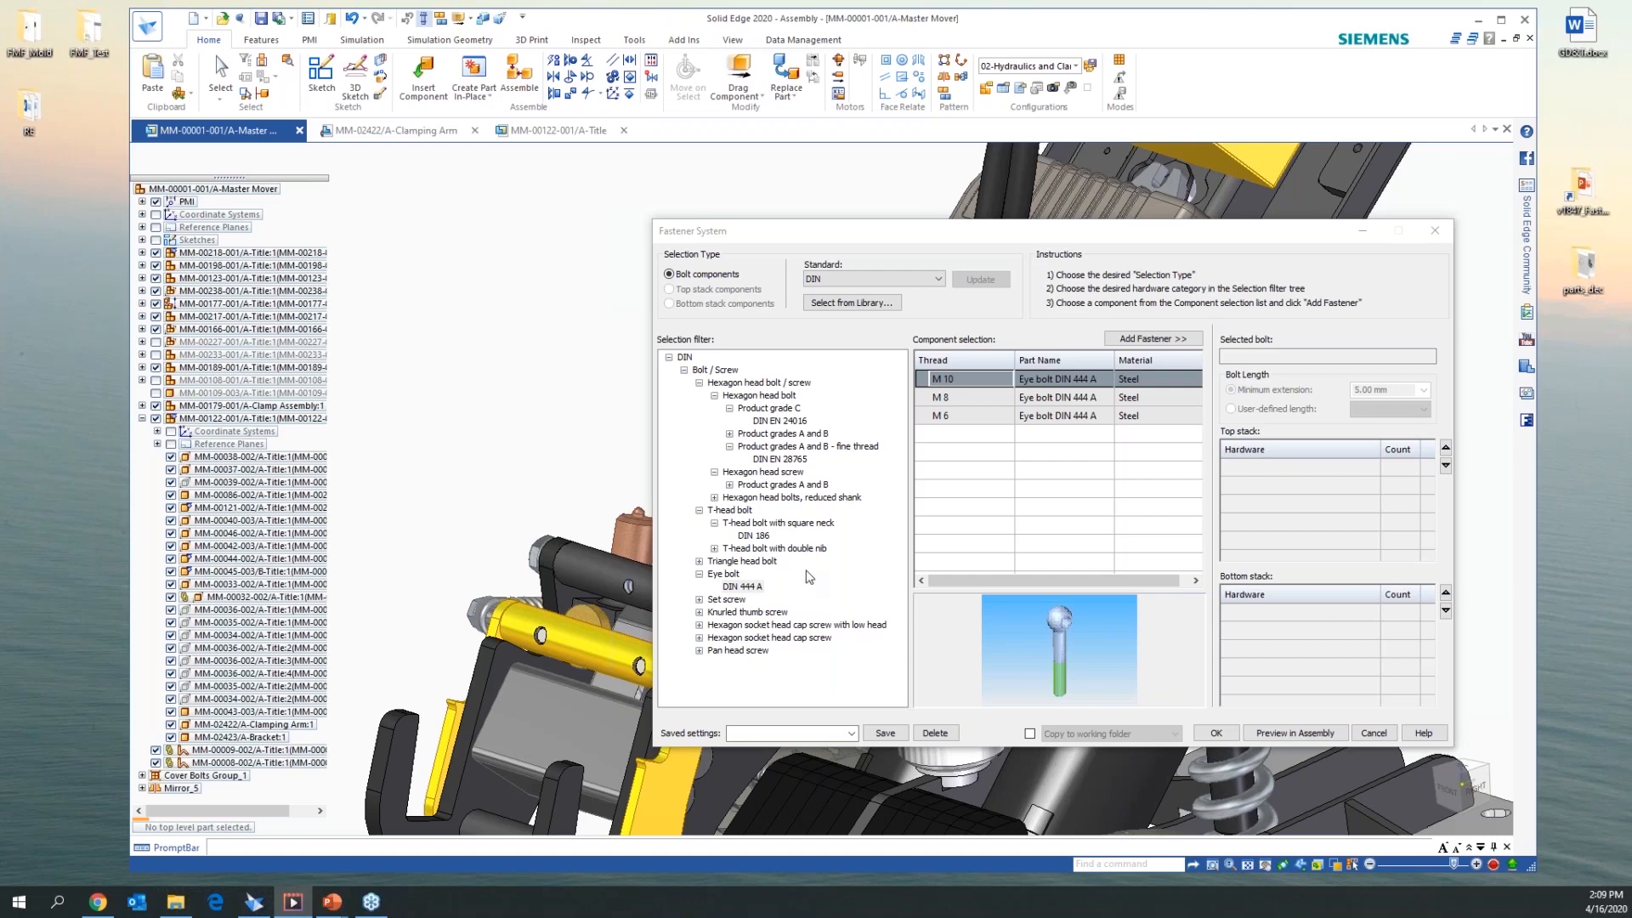
Load the saved settings Clamp Head Fasteners and insert the bolt, washer and nut stacks at both holes
{"action": "left_click", "coordinate": [849, 735]}
{"action": "left_click", "coordinate": [774, 748]}
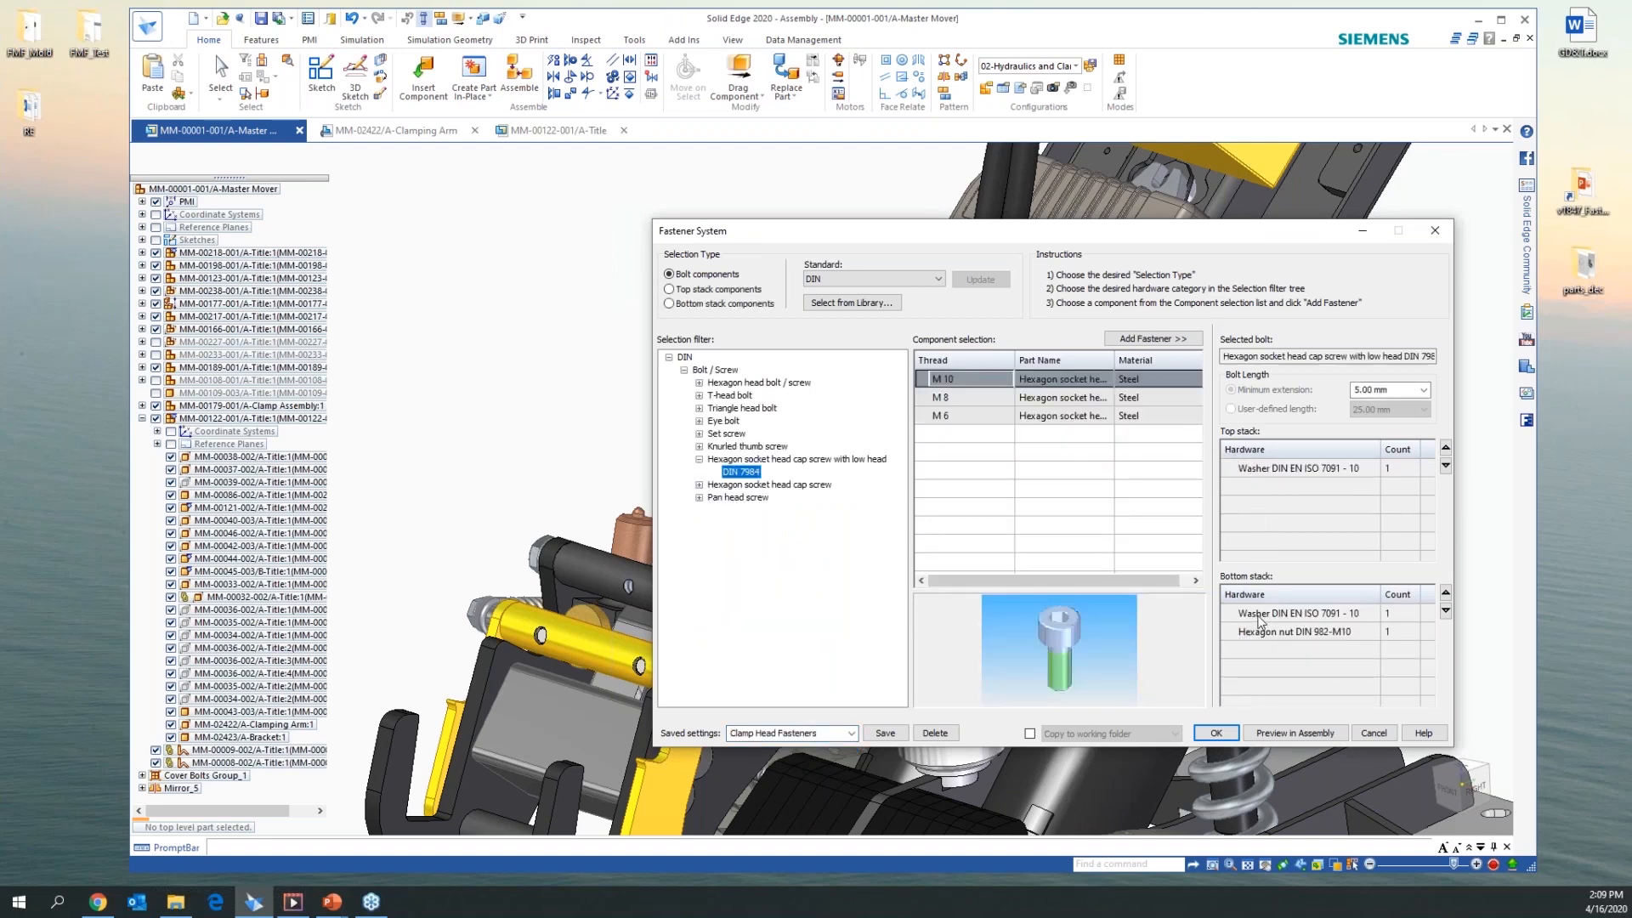
{"action": "left_click", "coordinate": [1216, 733]}
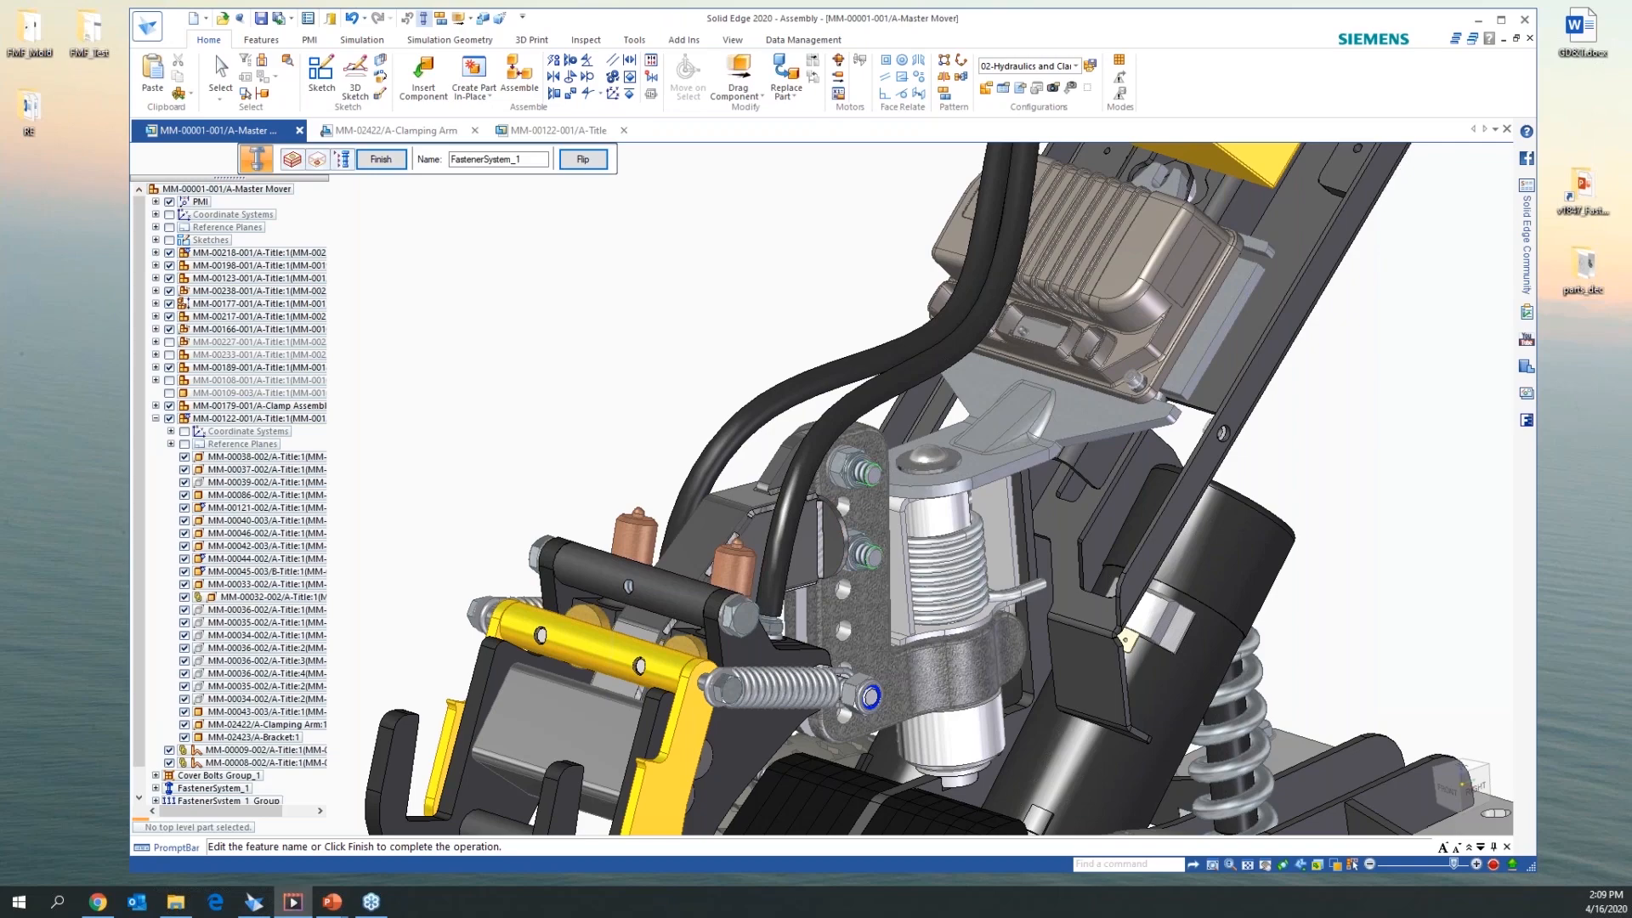
{"action": "middle_click_drag", "start_coordinate": [1417, 452], "coordinate": [1281, 439]}
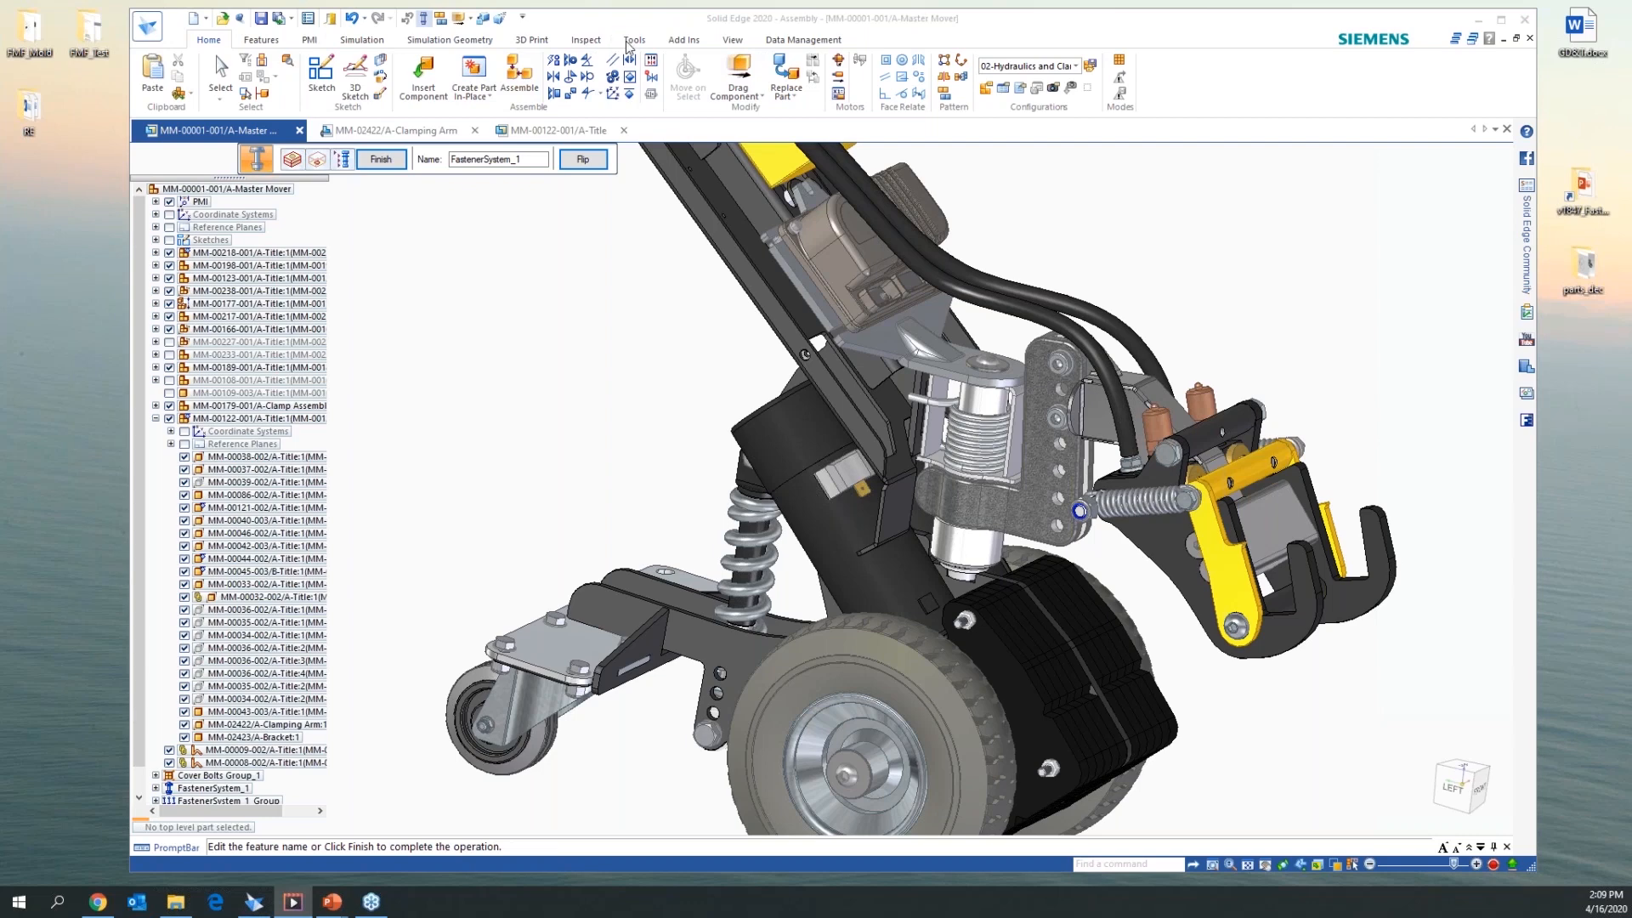
Apply the 07-Duplicate display configuration and finish the Fastener System feature
{"action": "left_click", "coordinate": [1077, 66]}
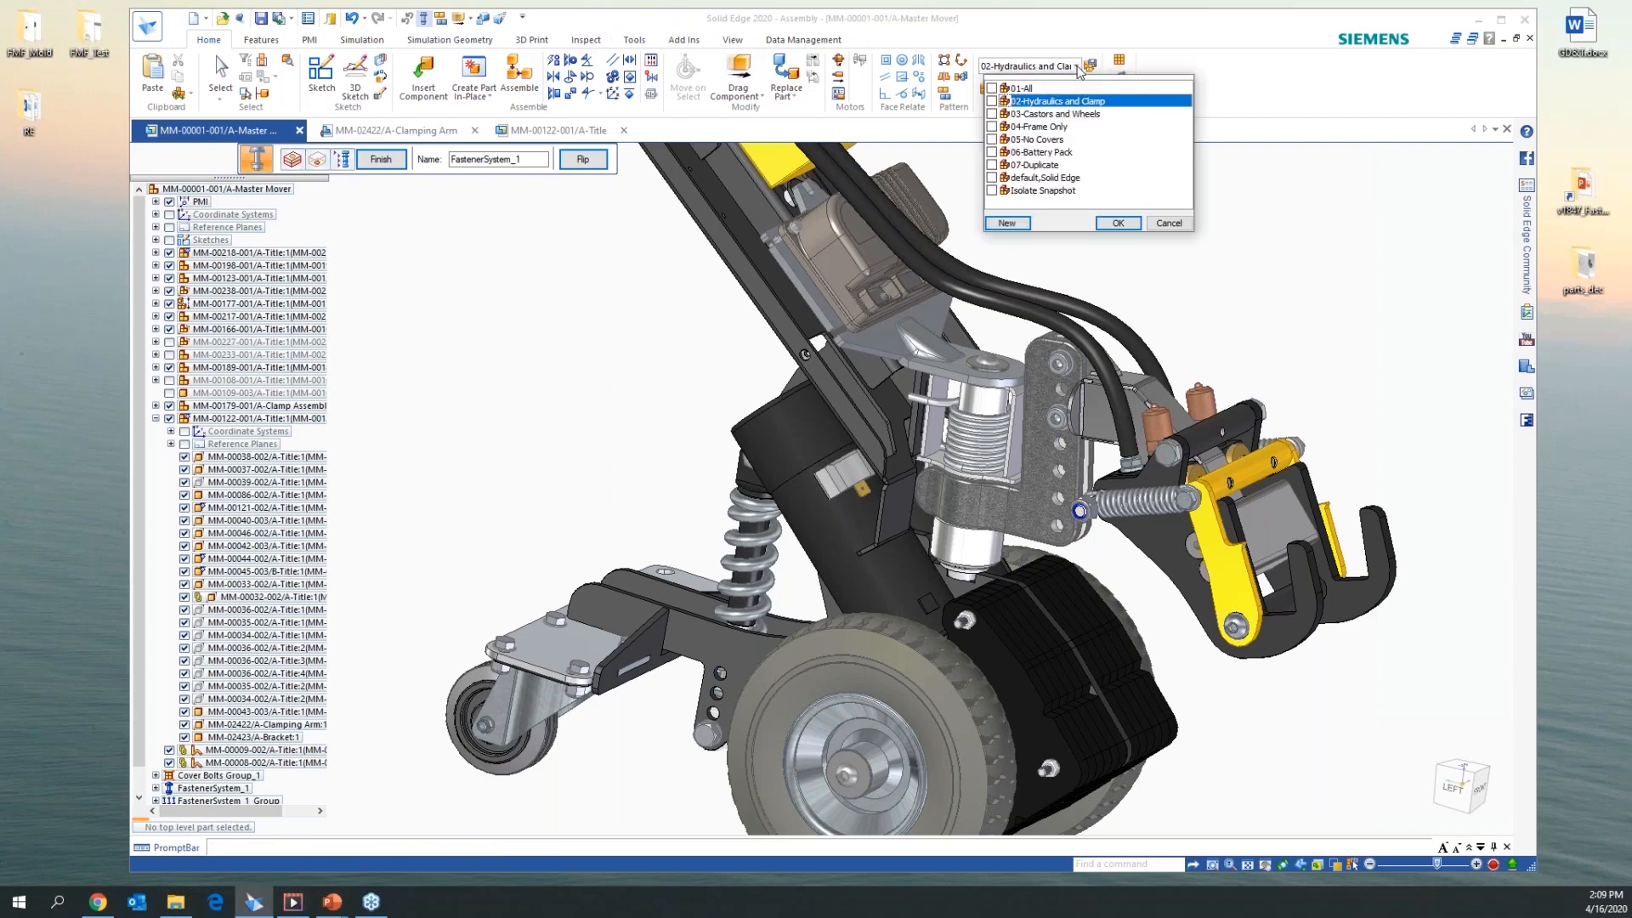
{"action": "left_click", "coordinate": [1045, 164]}
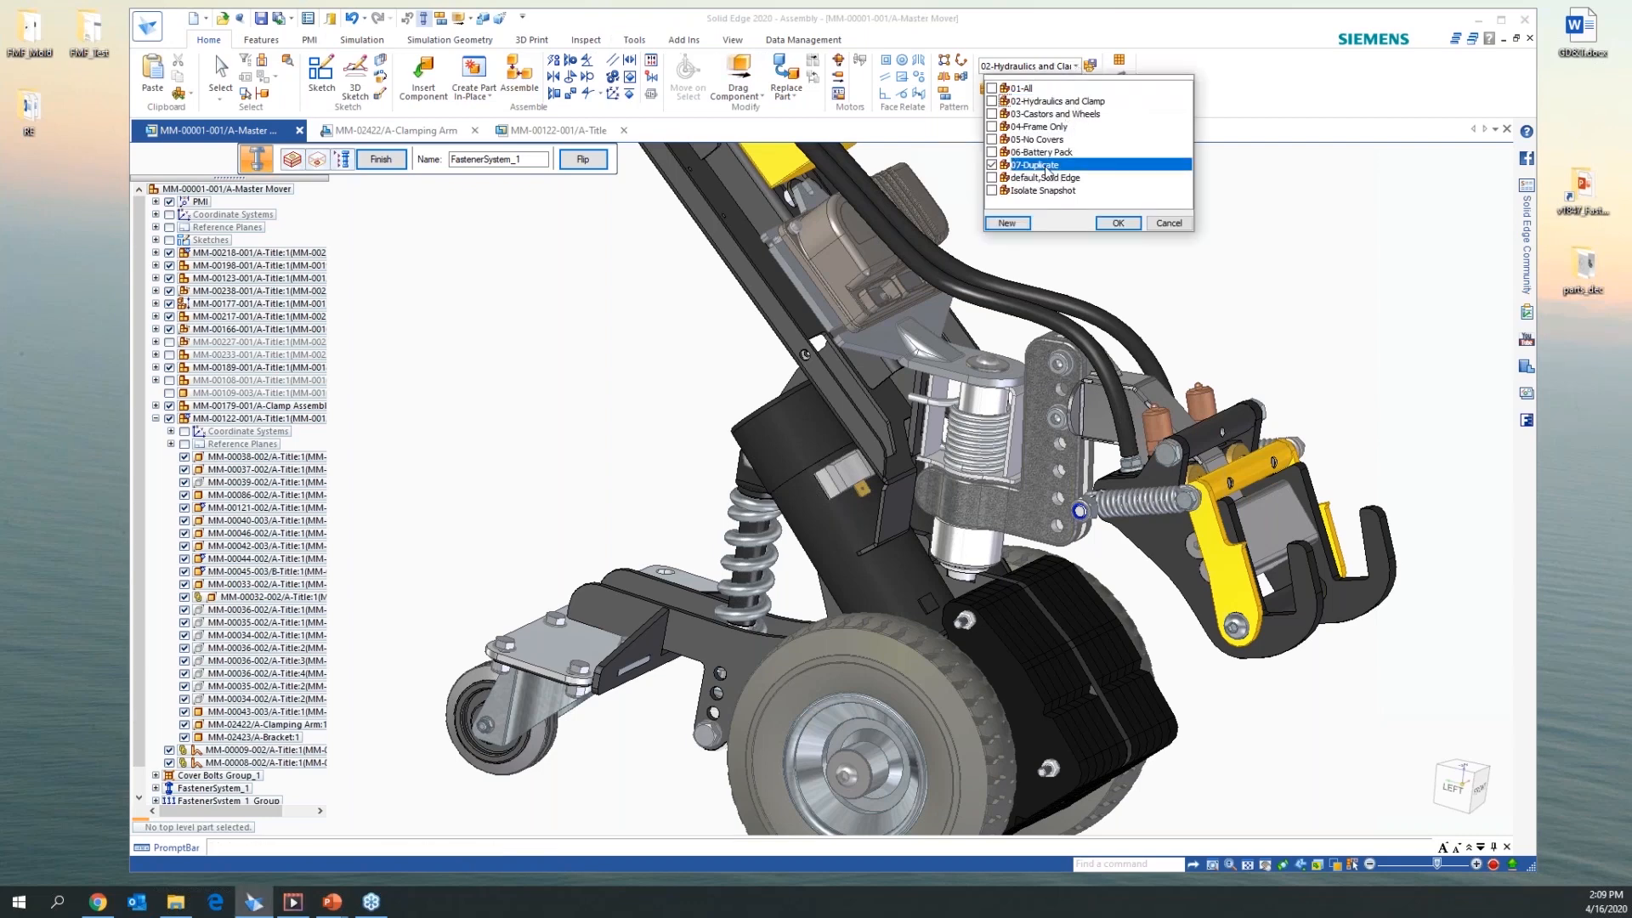
{"action": "left_click", "coordinate": [1118, 222]}
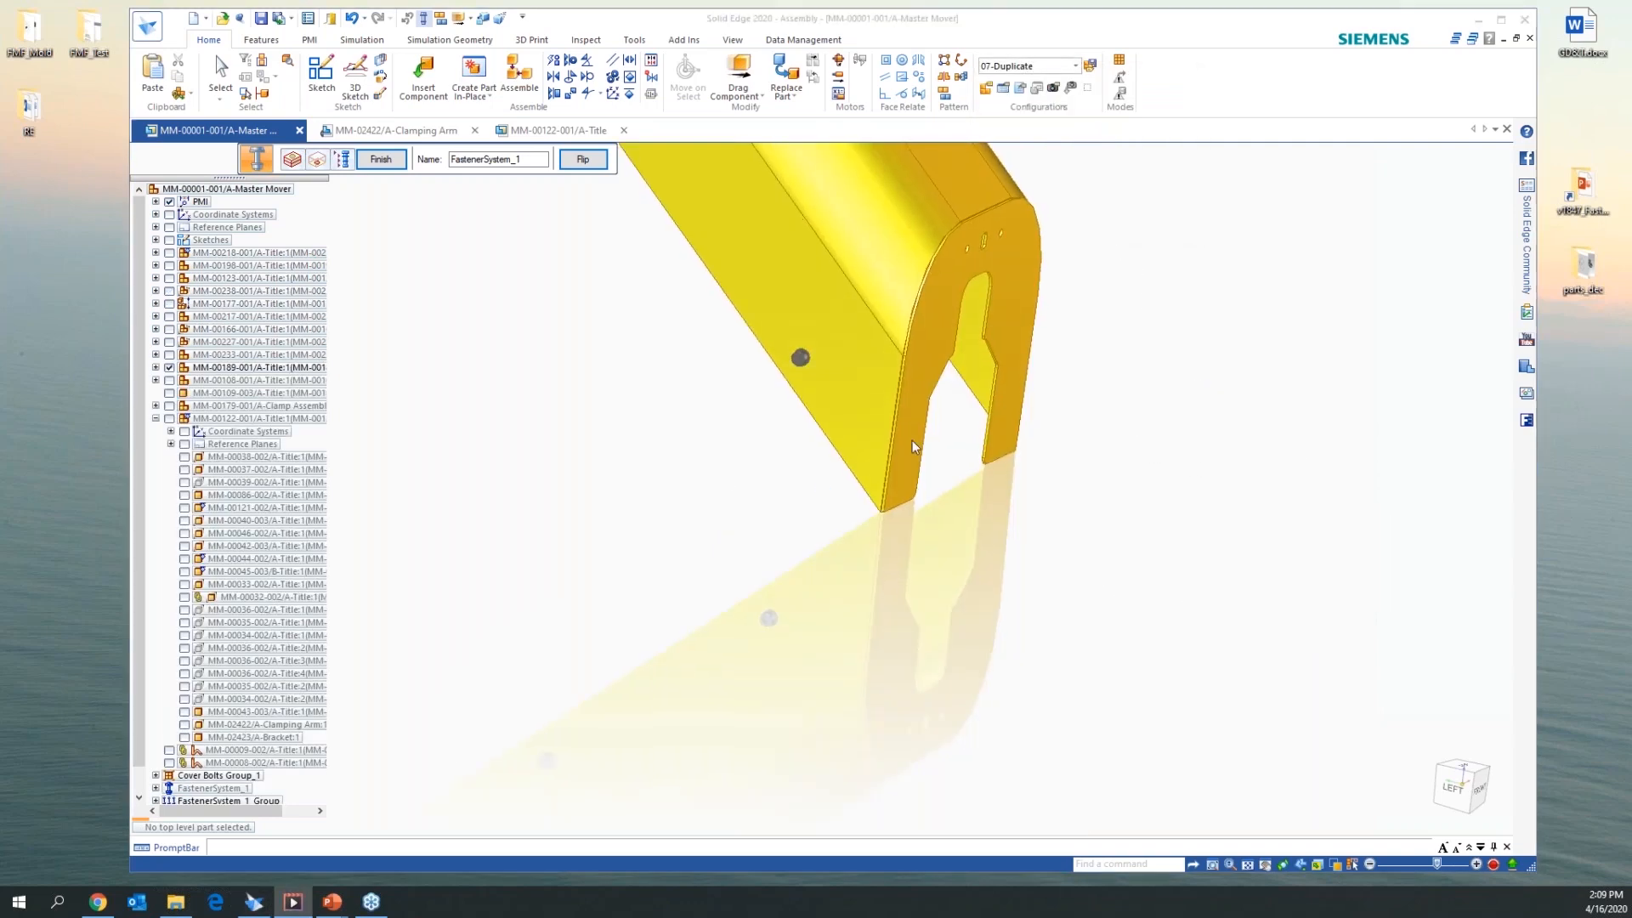
{"action": "middle_click_drag", "start_coordinate": [1217, 421], "coordinate": [1527, 533]}
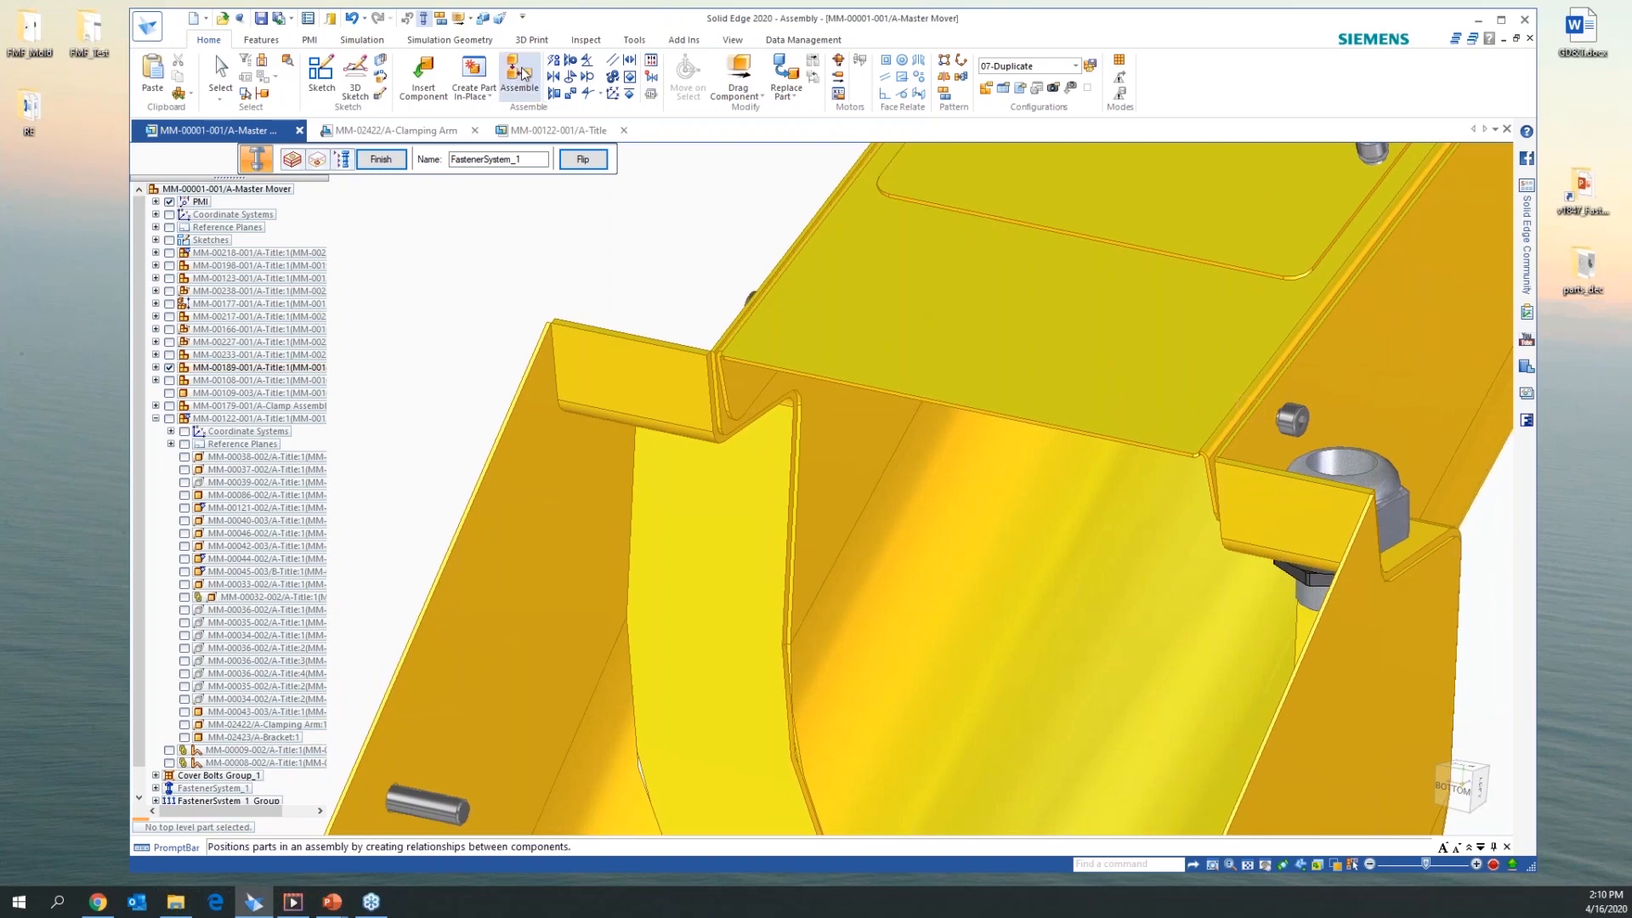
{"action": "left_click", "coordinate": [380, 159]}
{"action": "left_click", "coordinate": [386, 162]}
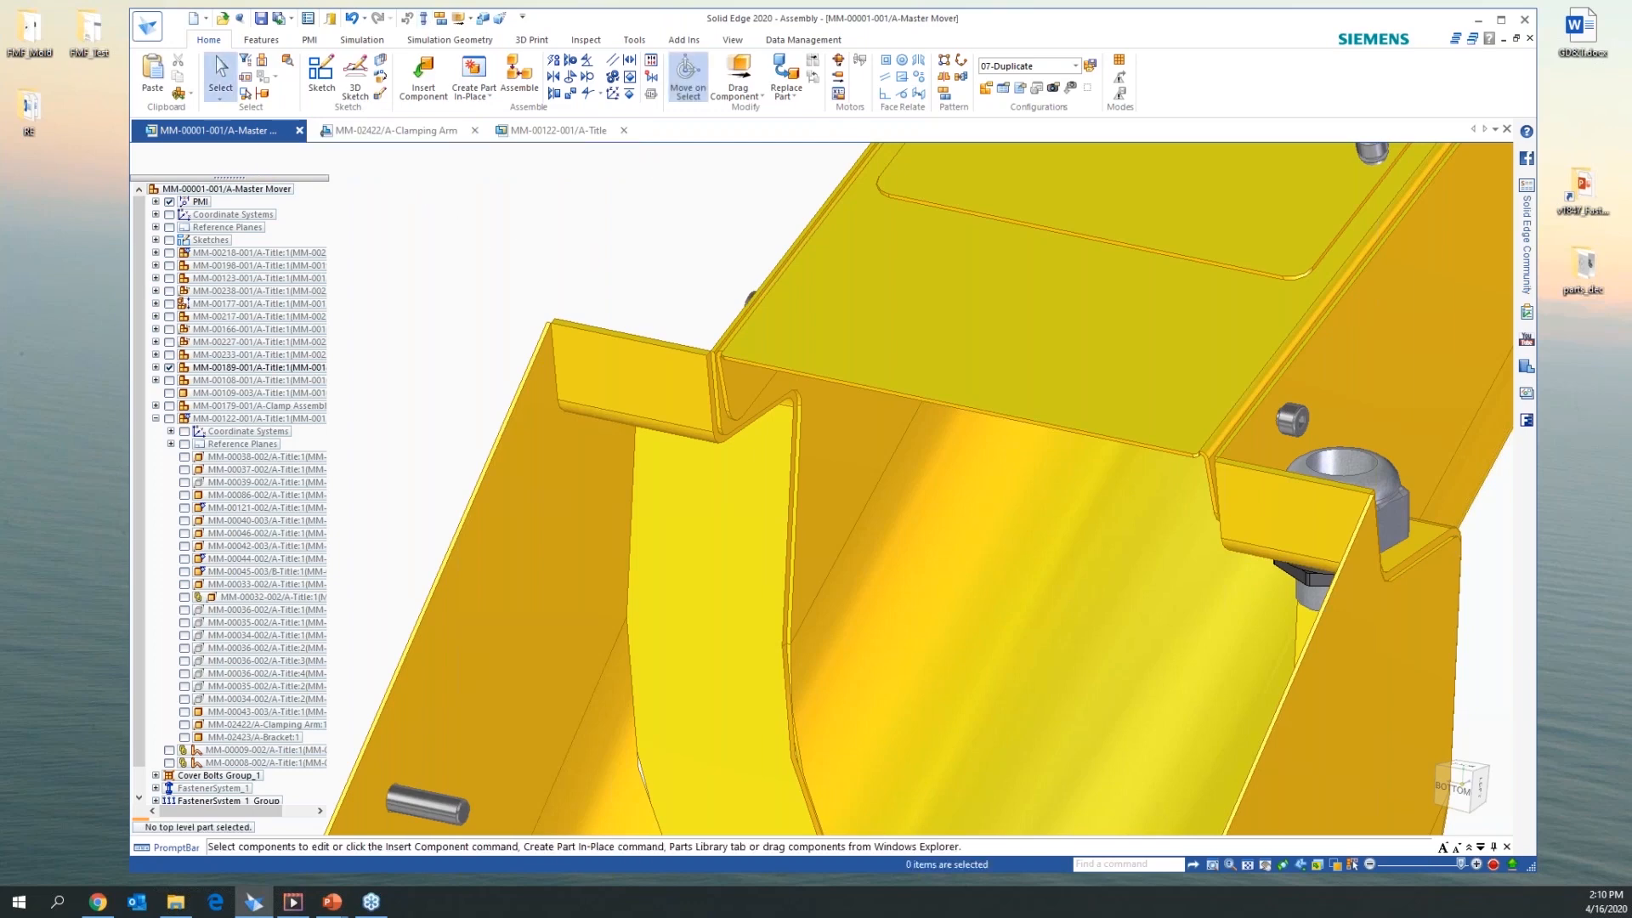
Switch the interface theme to Master Mover Demo
{"action": "left_click", "coordinate": [523, 18]}
{"action": "mouse_move", "coordinate": [656, 323]}
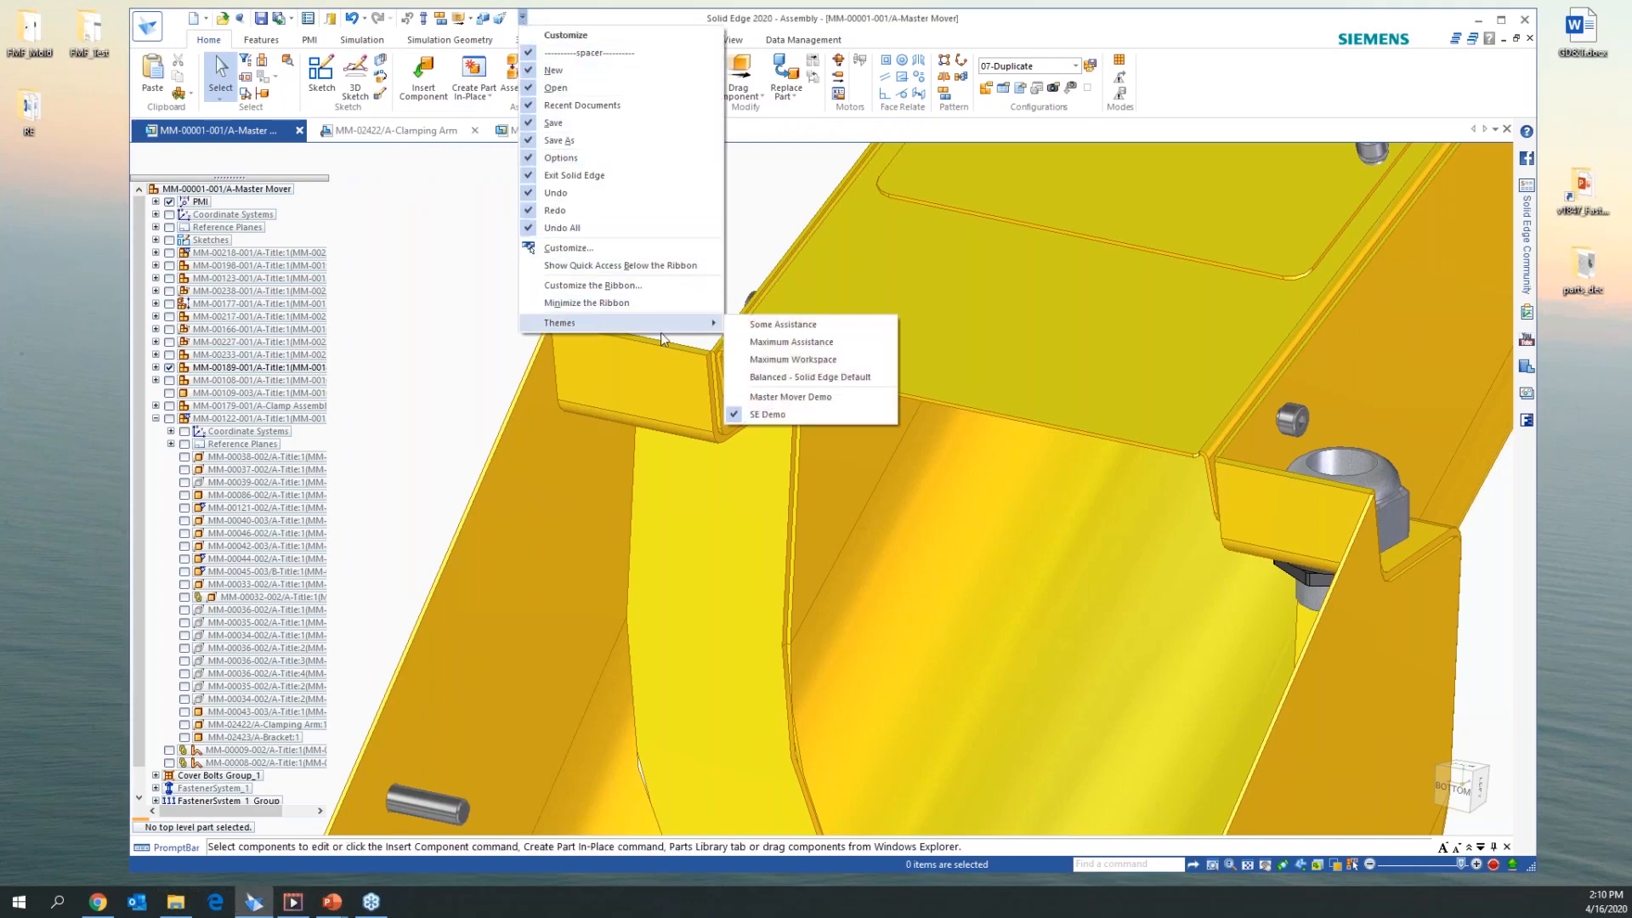
{"action": "left_click", "coordinate": [778, 397]}
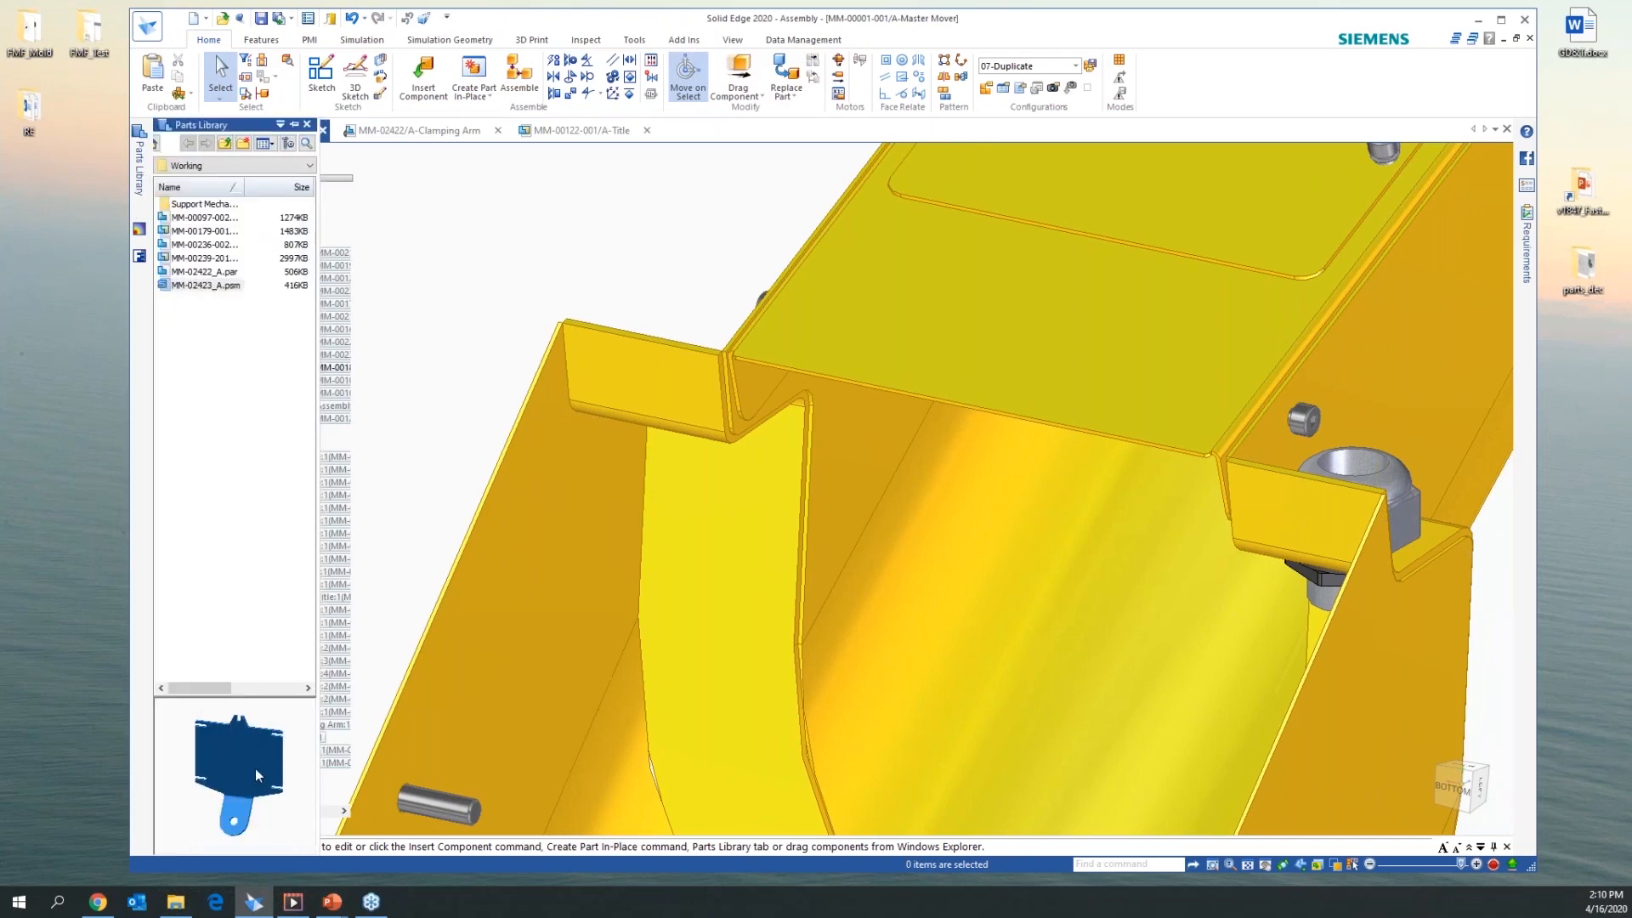
Insert the ring-shaped part MM-00097-002 from the Working folder, position it around the cover's side bolt near the large fitting, and end placement
{"action": "left_click", "coordinate": [211, 274]}
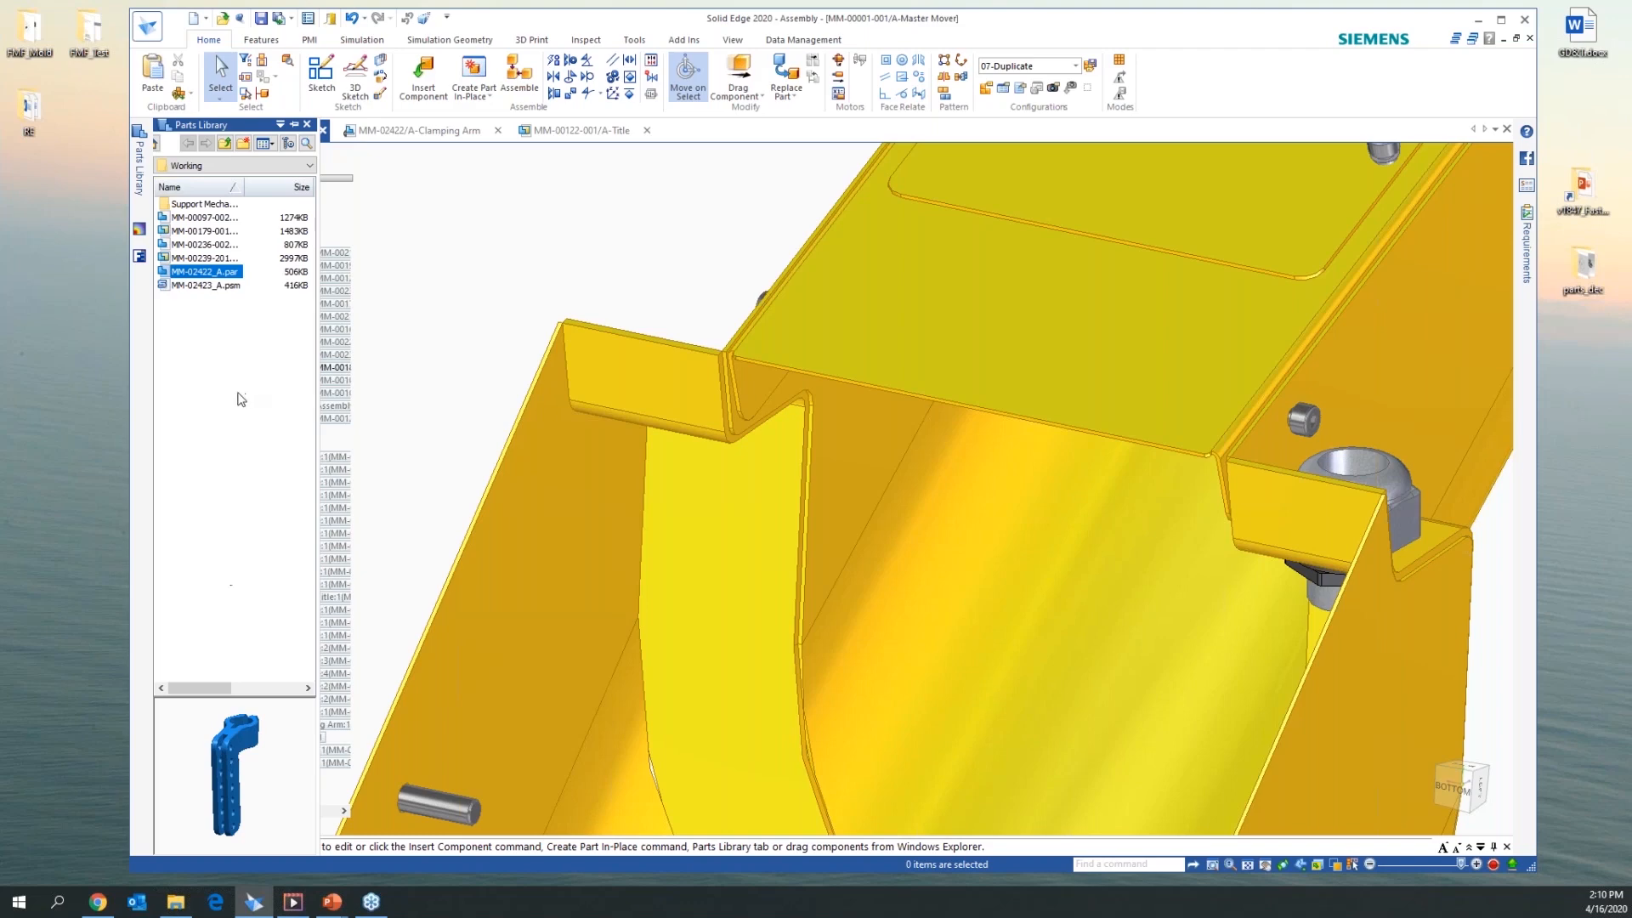
{"action": "left_click", "coordinate": [191, 220]}
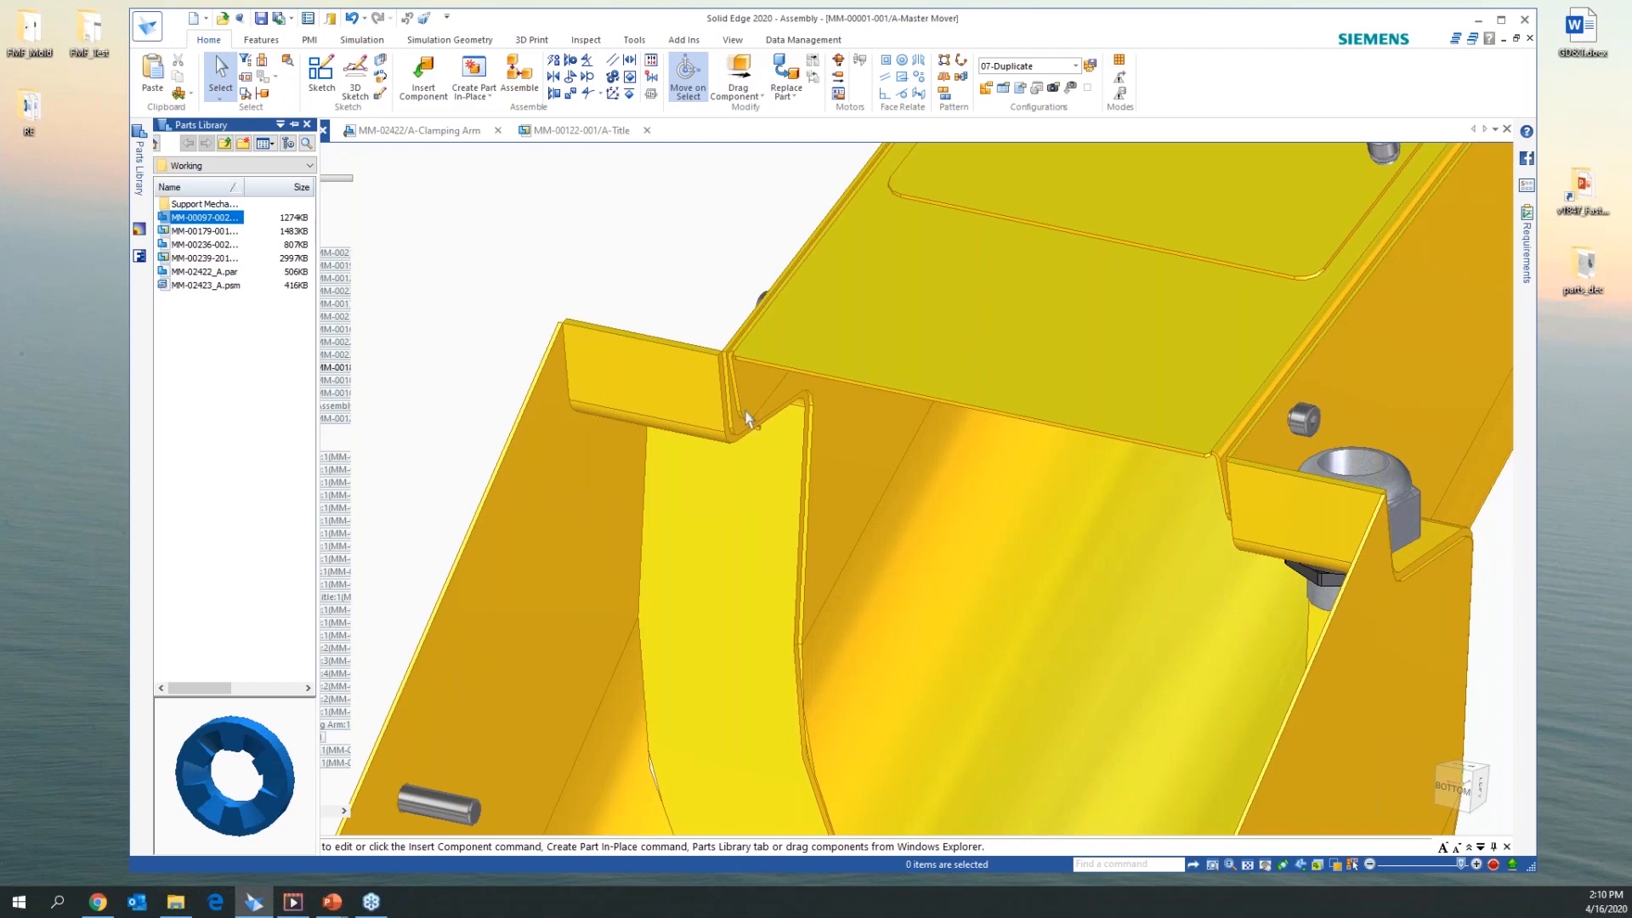
{"action": "left_click_drag", "start_coordinate": [207, 221], "coordinate": [1332, 405]}
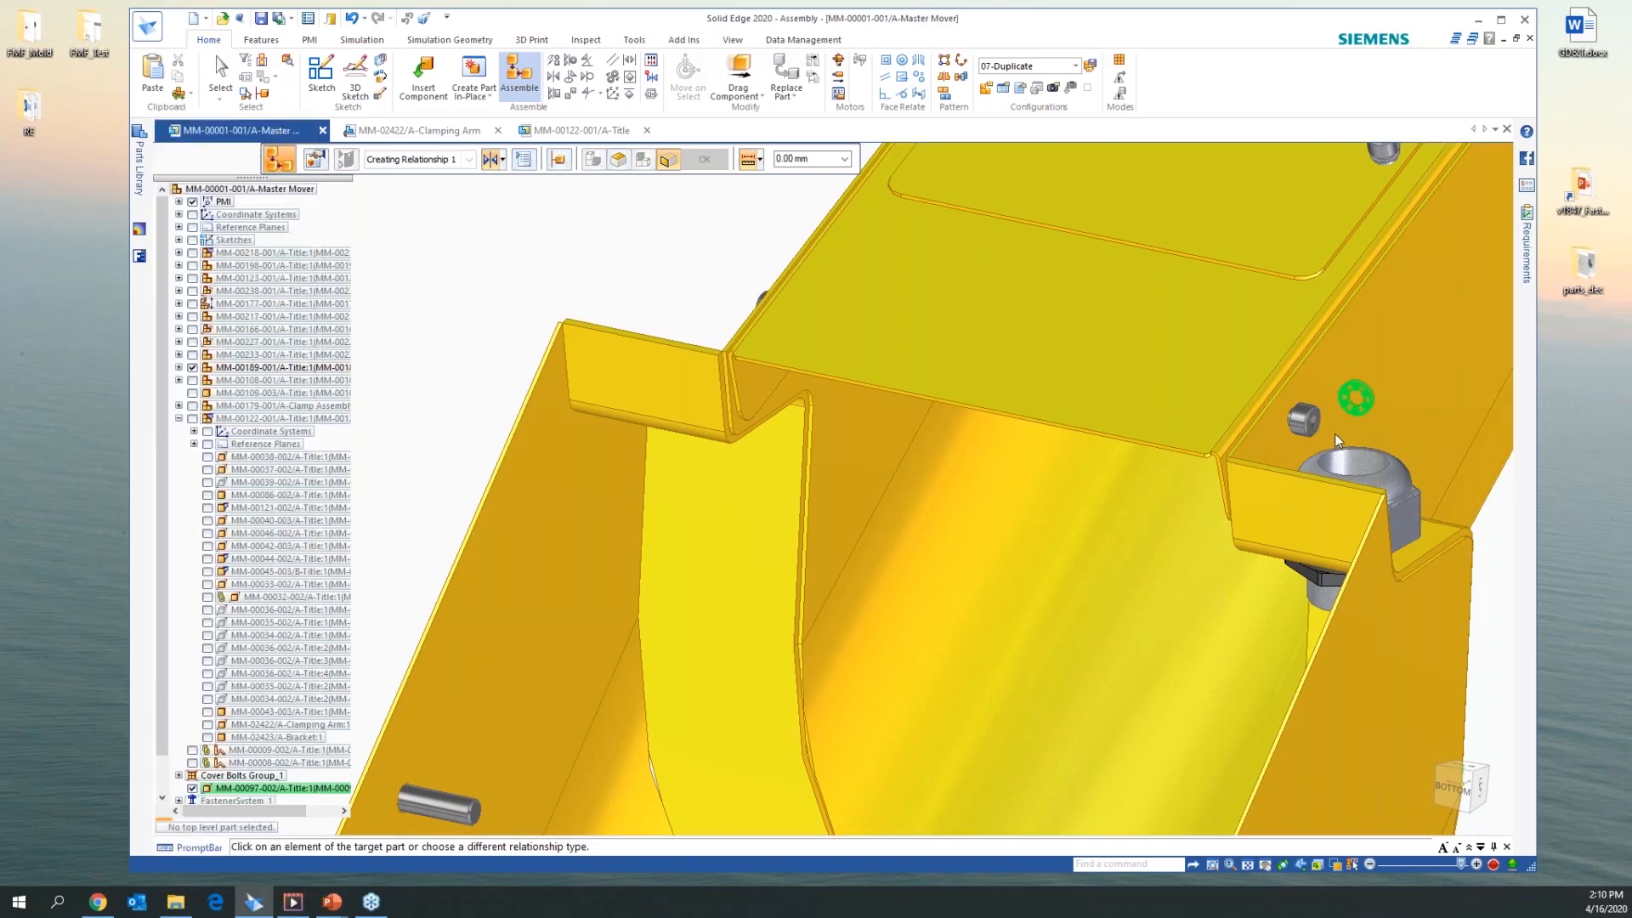
{"action": "left_click", "coordinate": [1292, 422]}
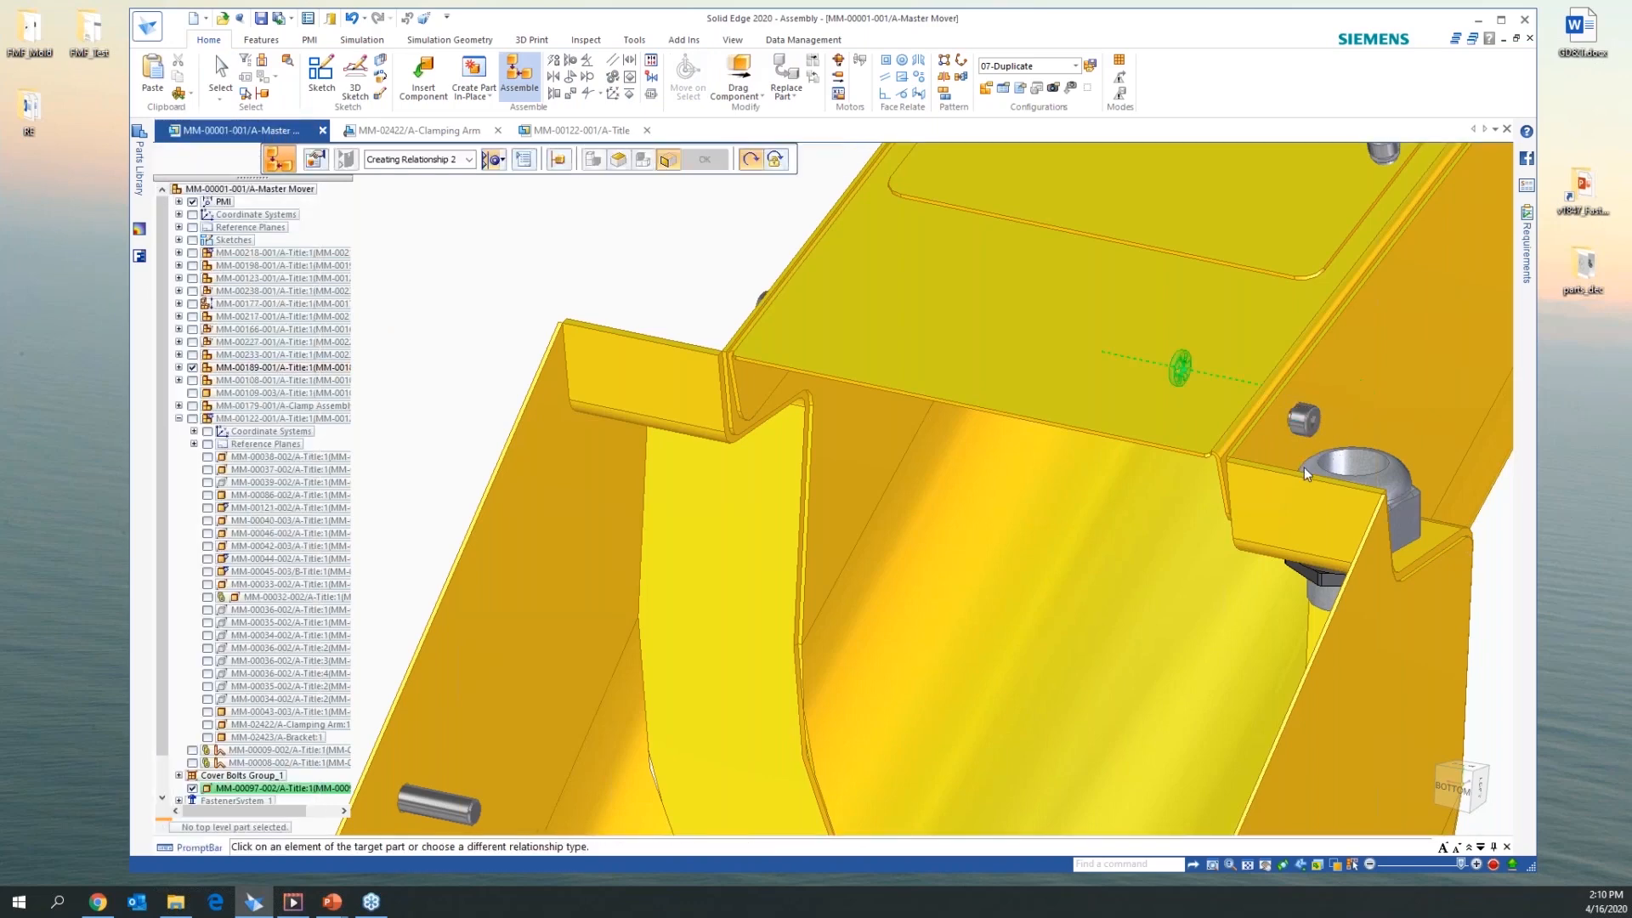
{"action": "left_click", "coordinate": [1301, 424]}
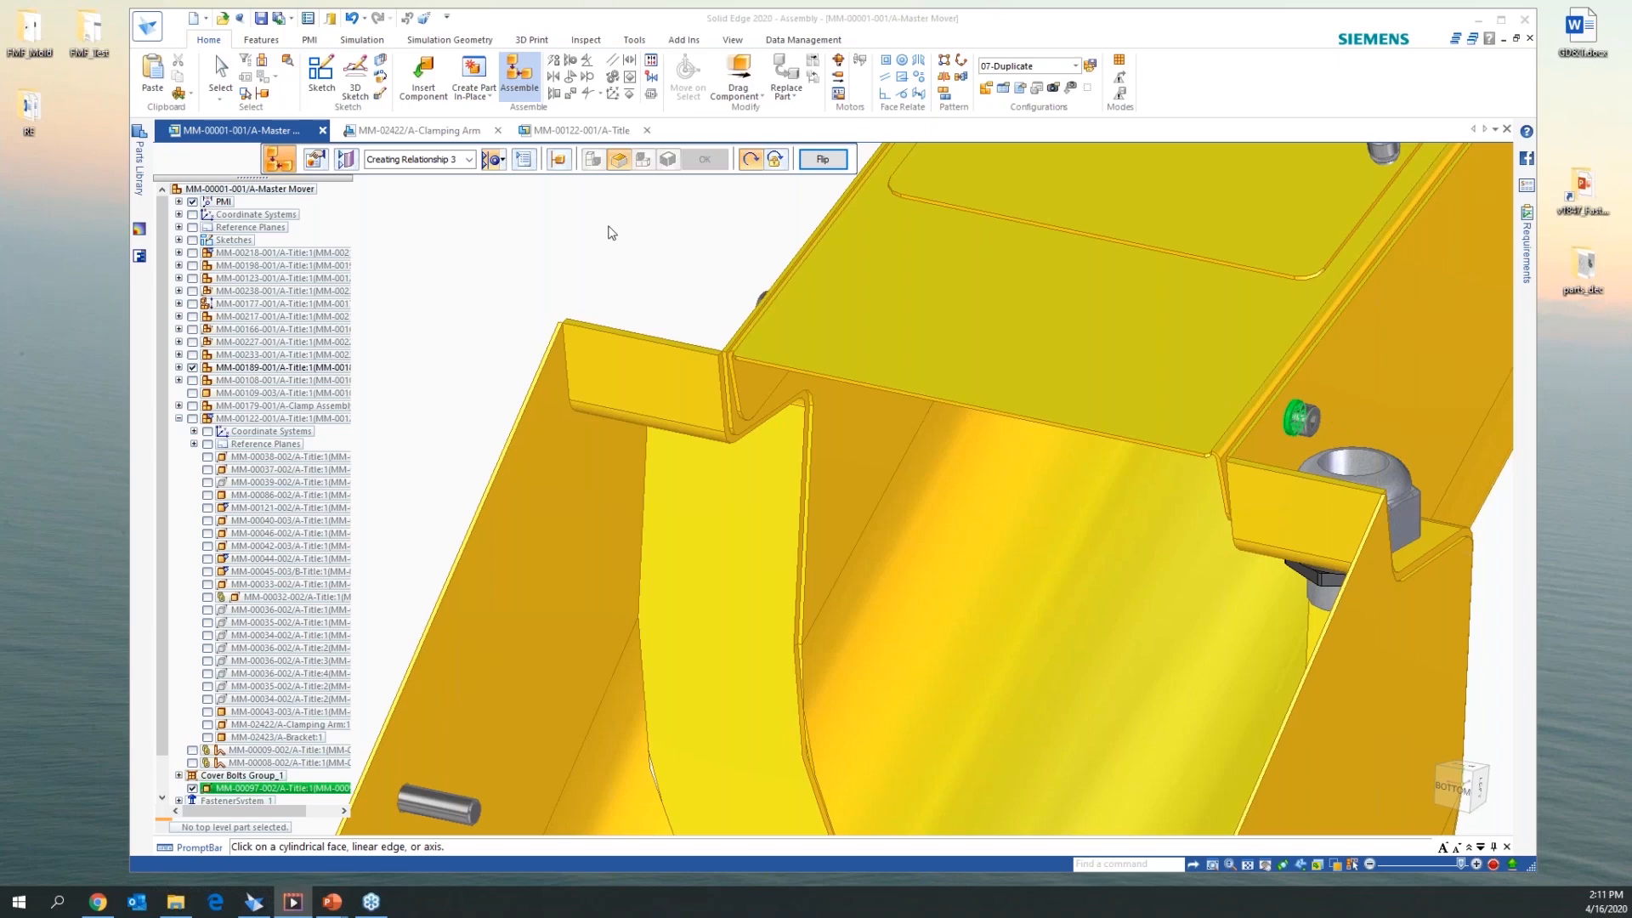
{"action": "key", "text": "Escape"}
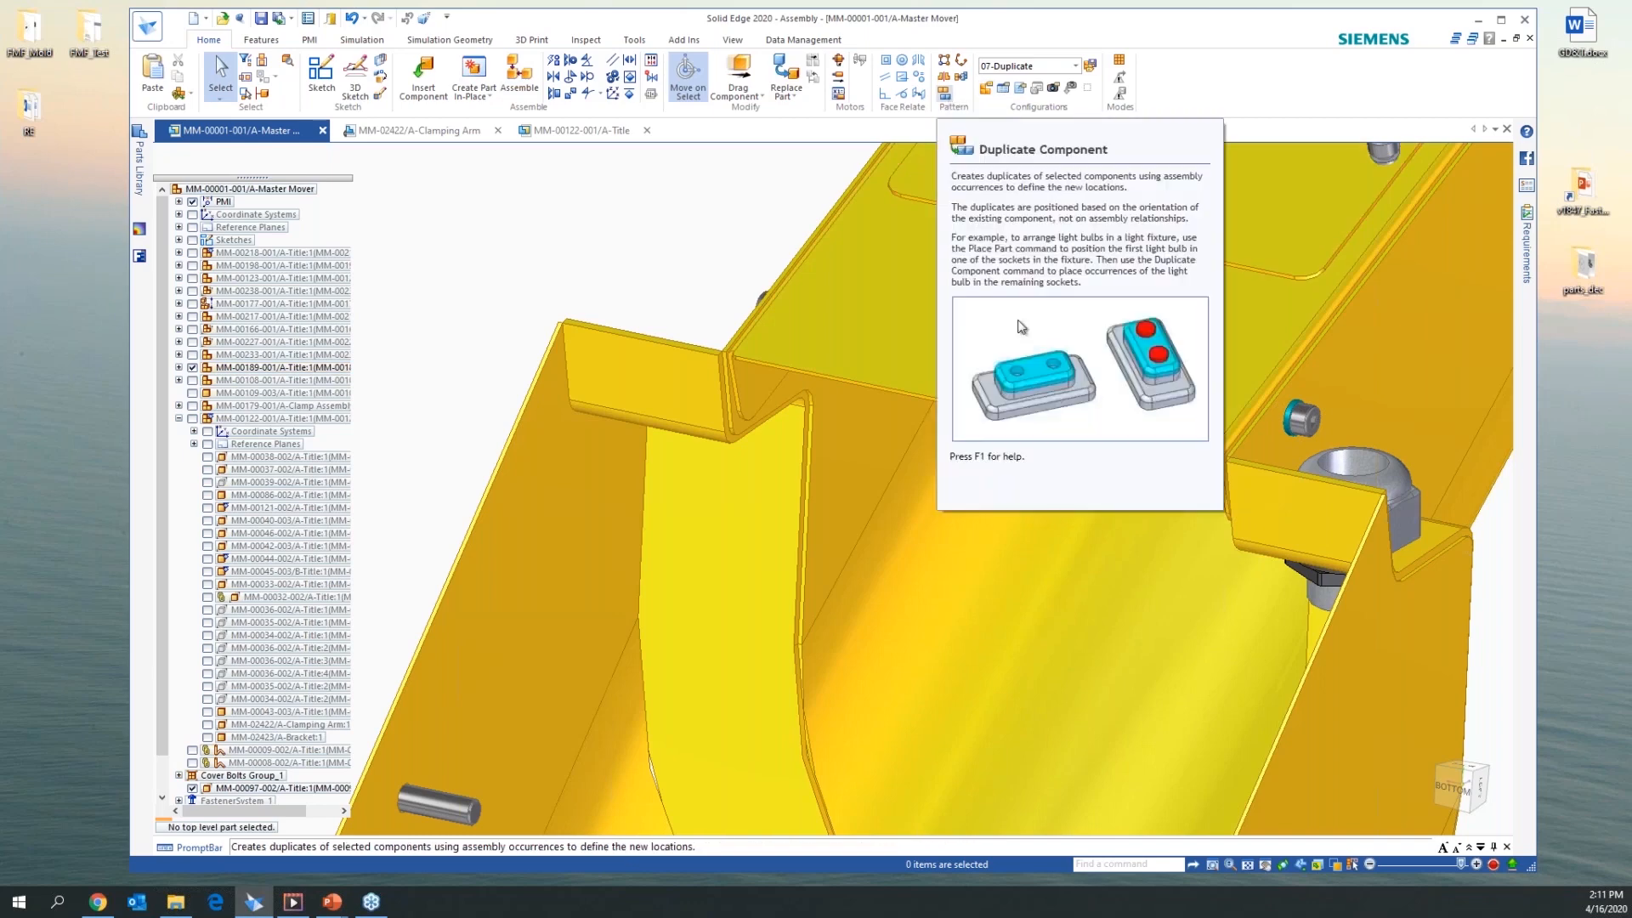
Start Duplicate Component with washer MM-00097-002 as the component and the cover bolt near the large fitting as its source
{"action": "left_click", "coordinate": [946, 94]}
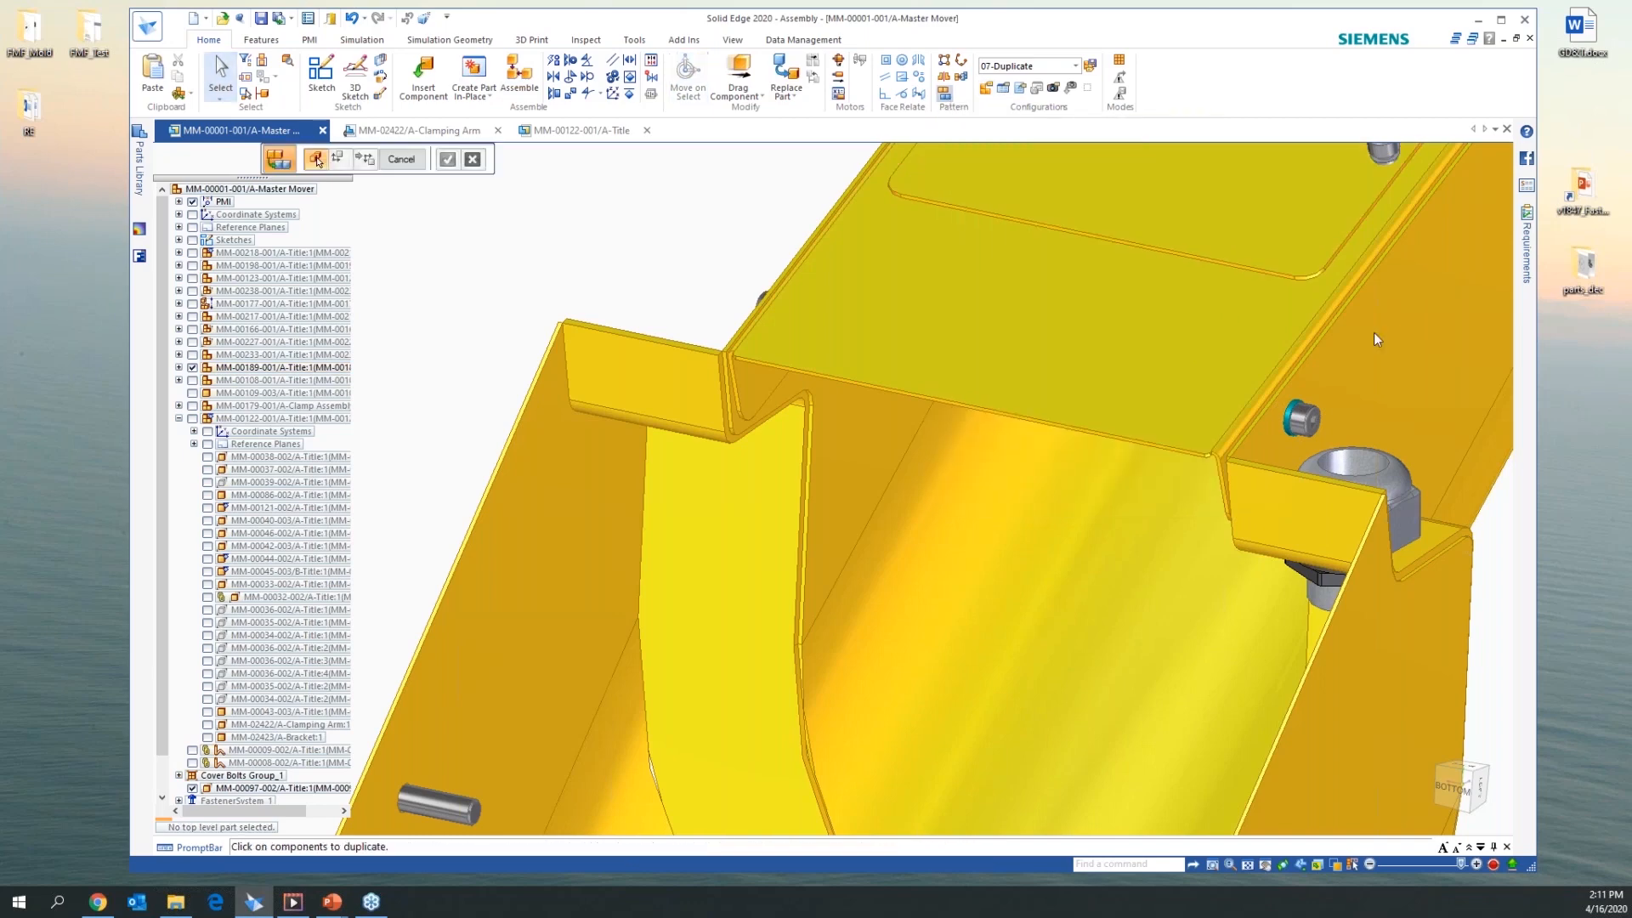
{"action": "middle_click_drag", "start_coordinate": [1411, 476], "coordinate": [1178, 482]}
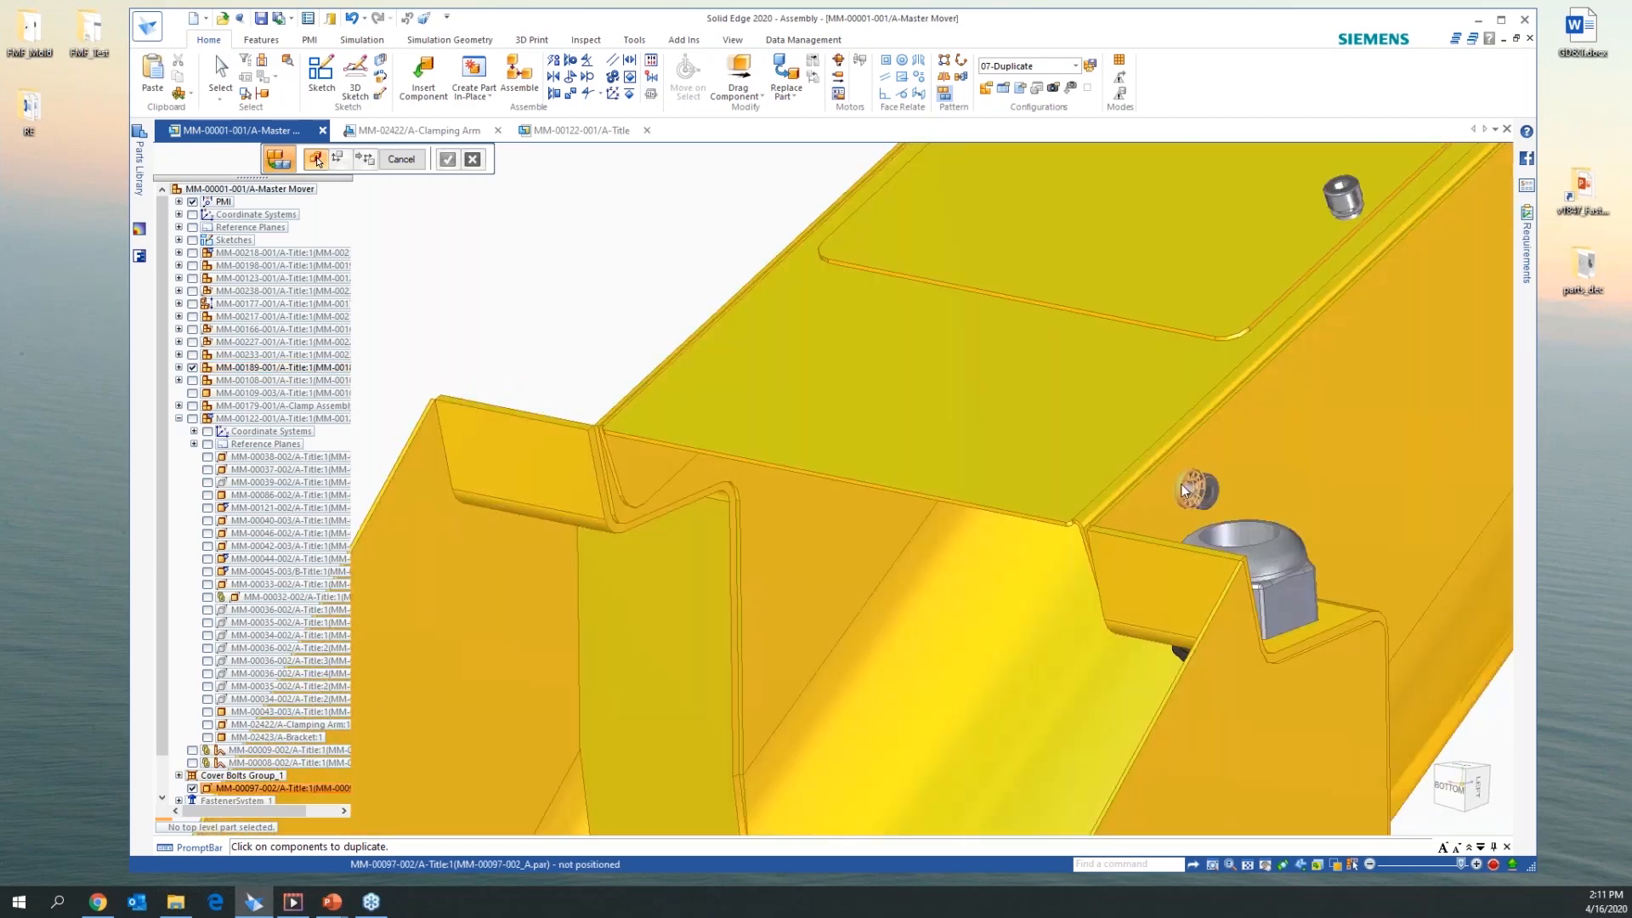
{"action": "left_click", "coordinate": [1187, 488]}
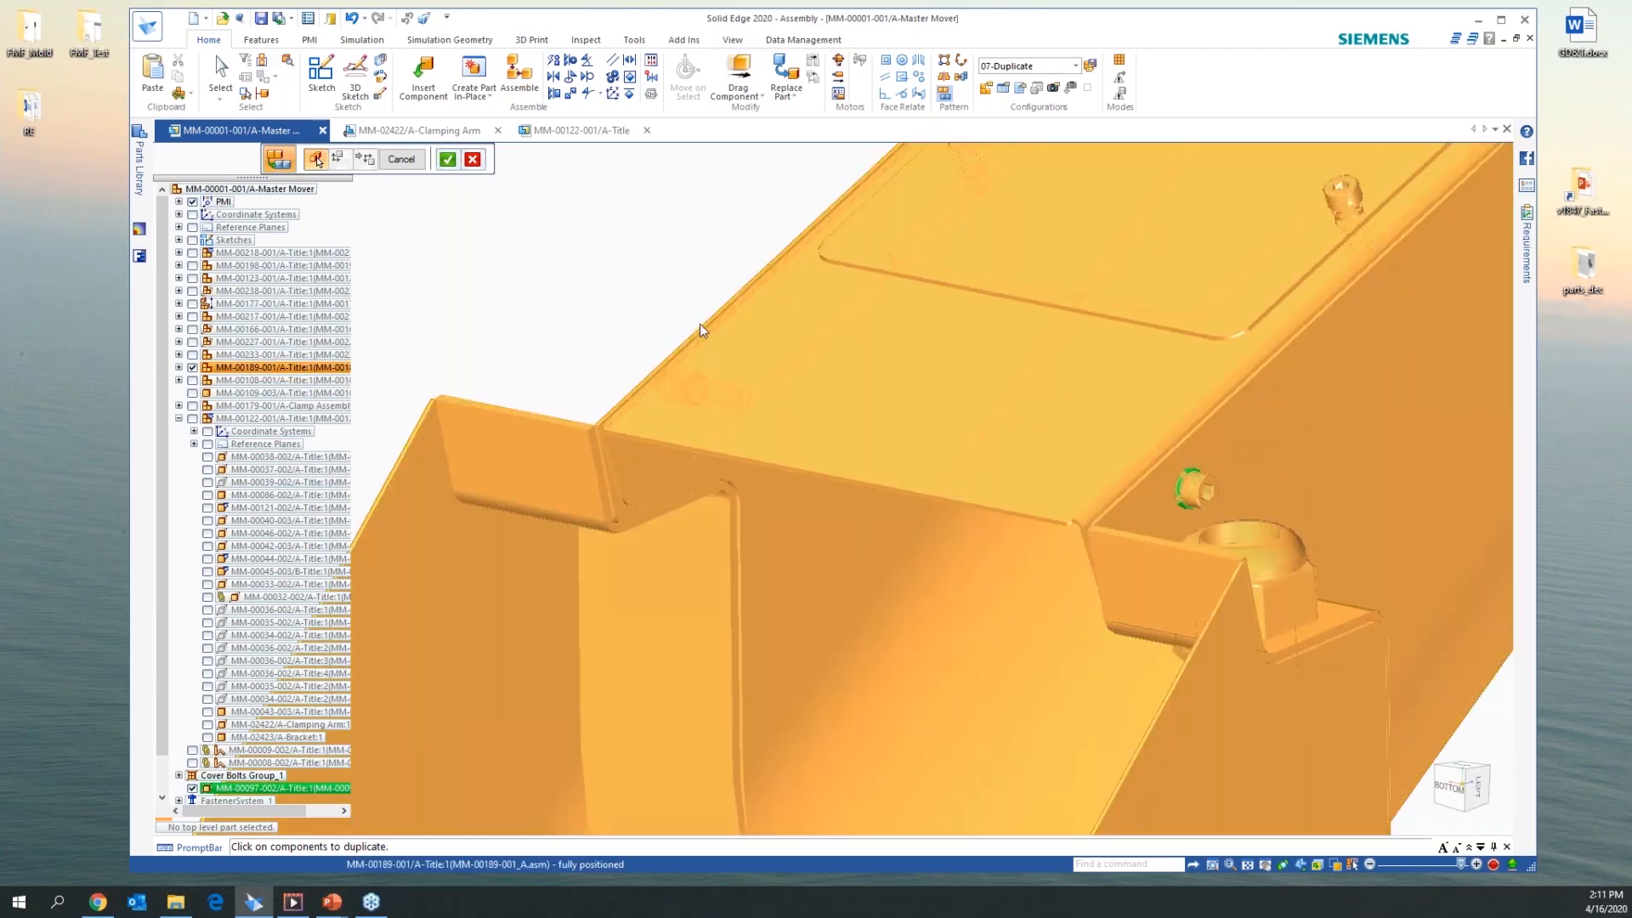
{"action": "right_click", "coordinate": [650, 272]}
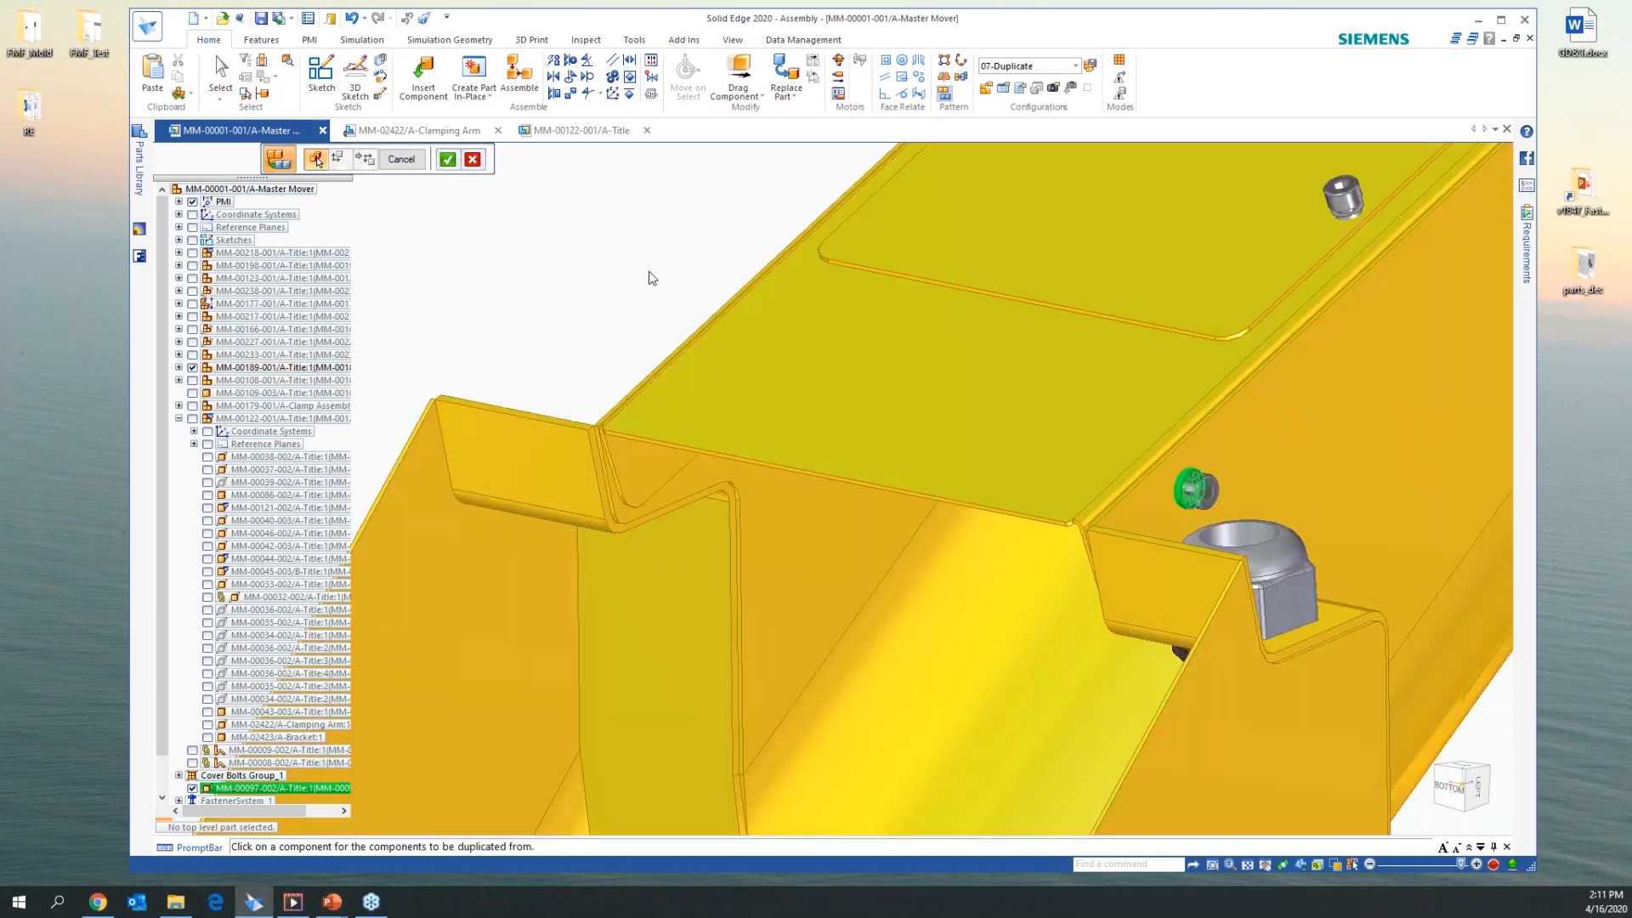
{"action": "left_click", "coordinate": [1208, 491]}
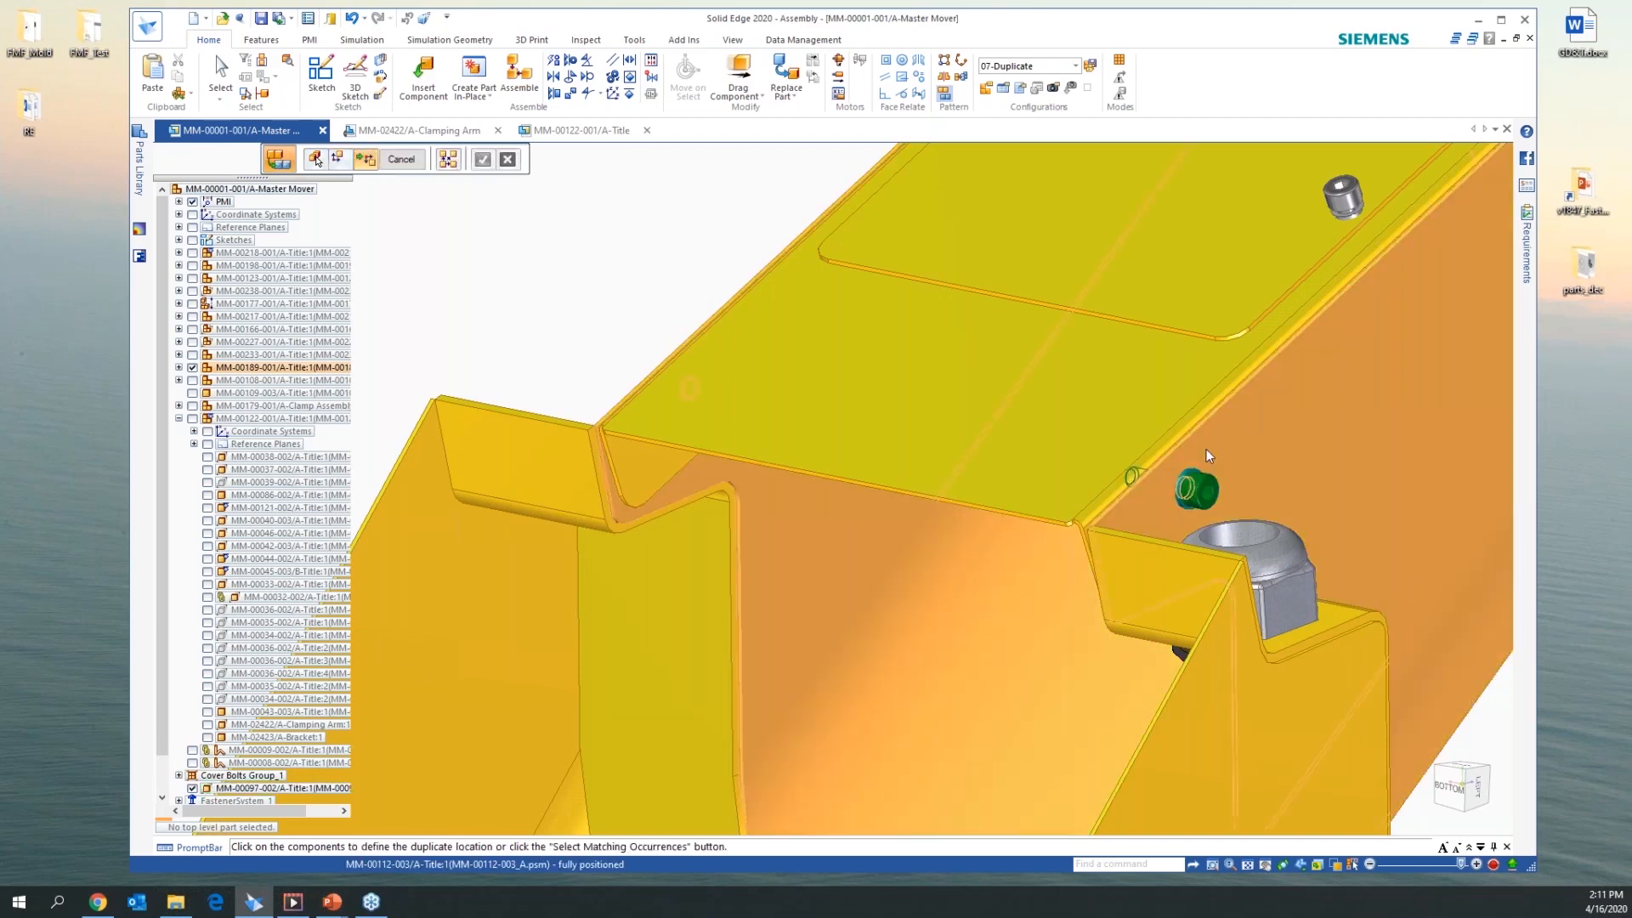
Choose all matching occurrences of the cover bolt as target locations for the duplicated washer
{"action": "middle_click_drag", "start_coordinate": [848, 243], "coordinate": [1239, 325]}
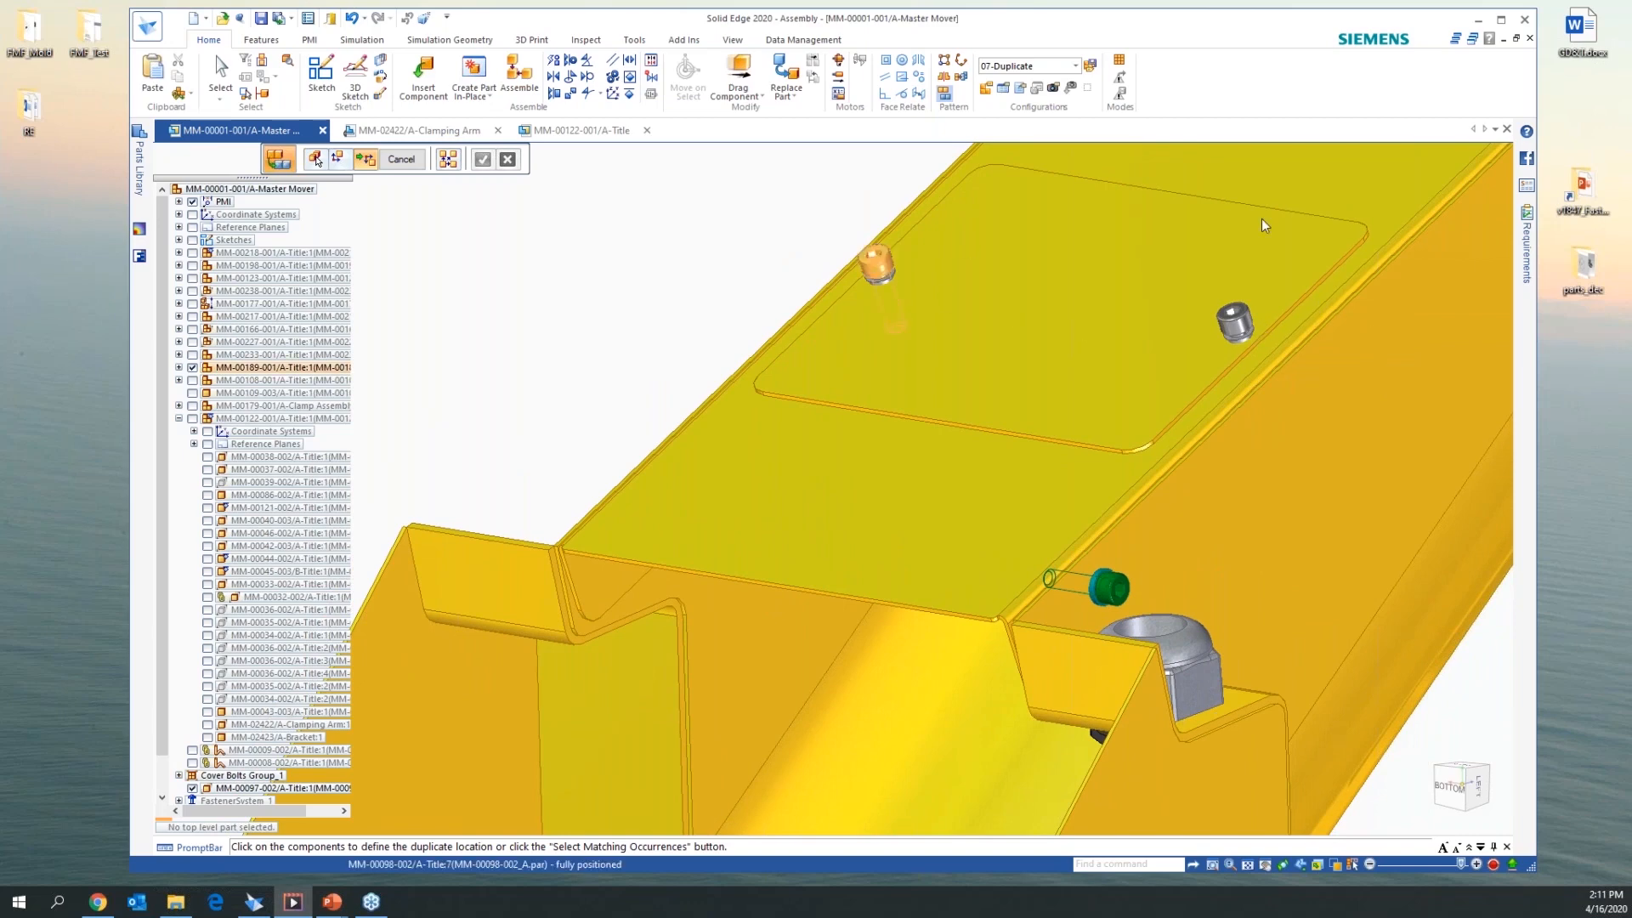
{"action": "left_click", "coordinate": [448, 161]}
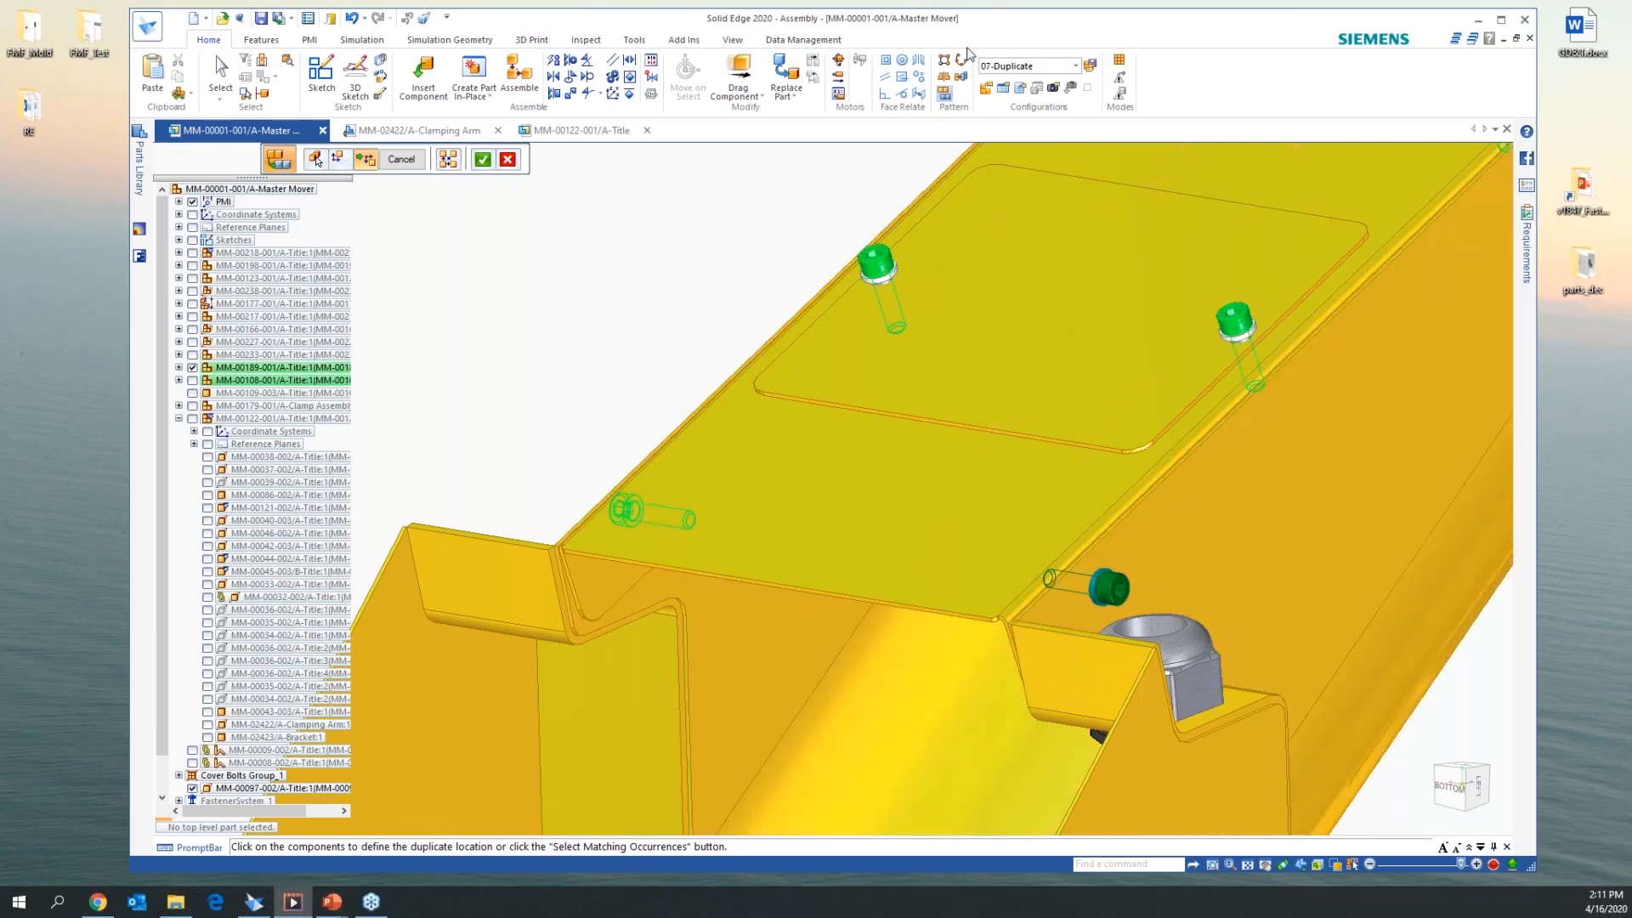
{"action": "scroll", "coordinate": [805, 525], "scroll_direction": "down", "scroll_amount": 3}
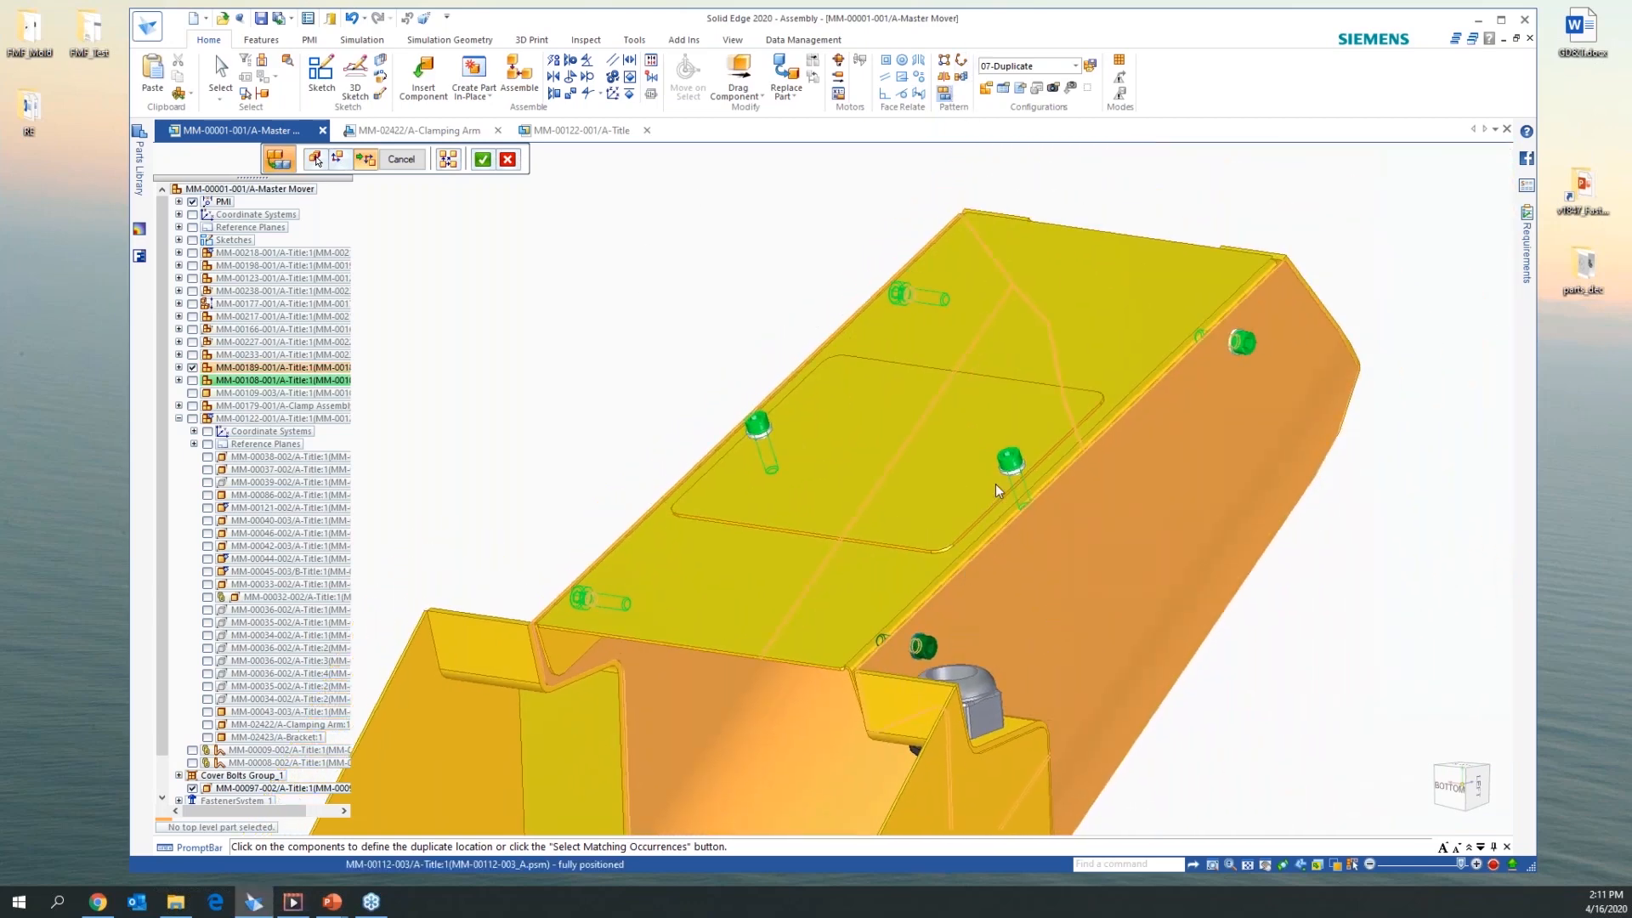
{"action": "middle_click_drag", "start_coordinate": [920, 323], "coordinate": [1332, 474]}
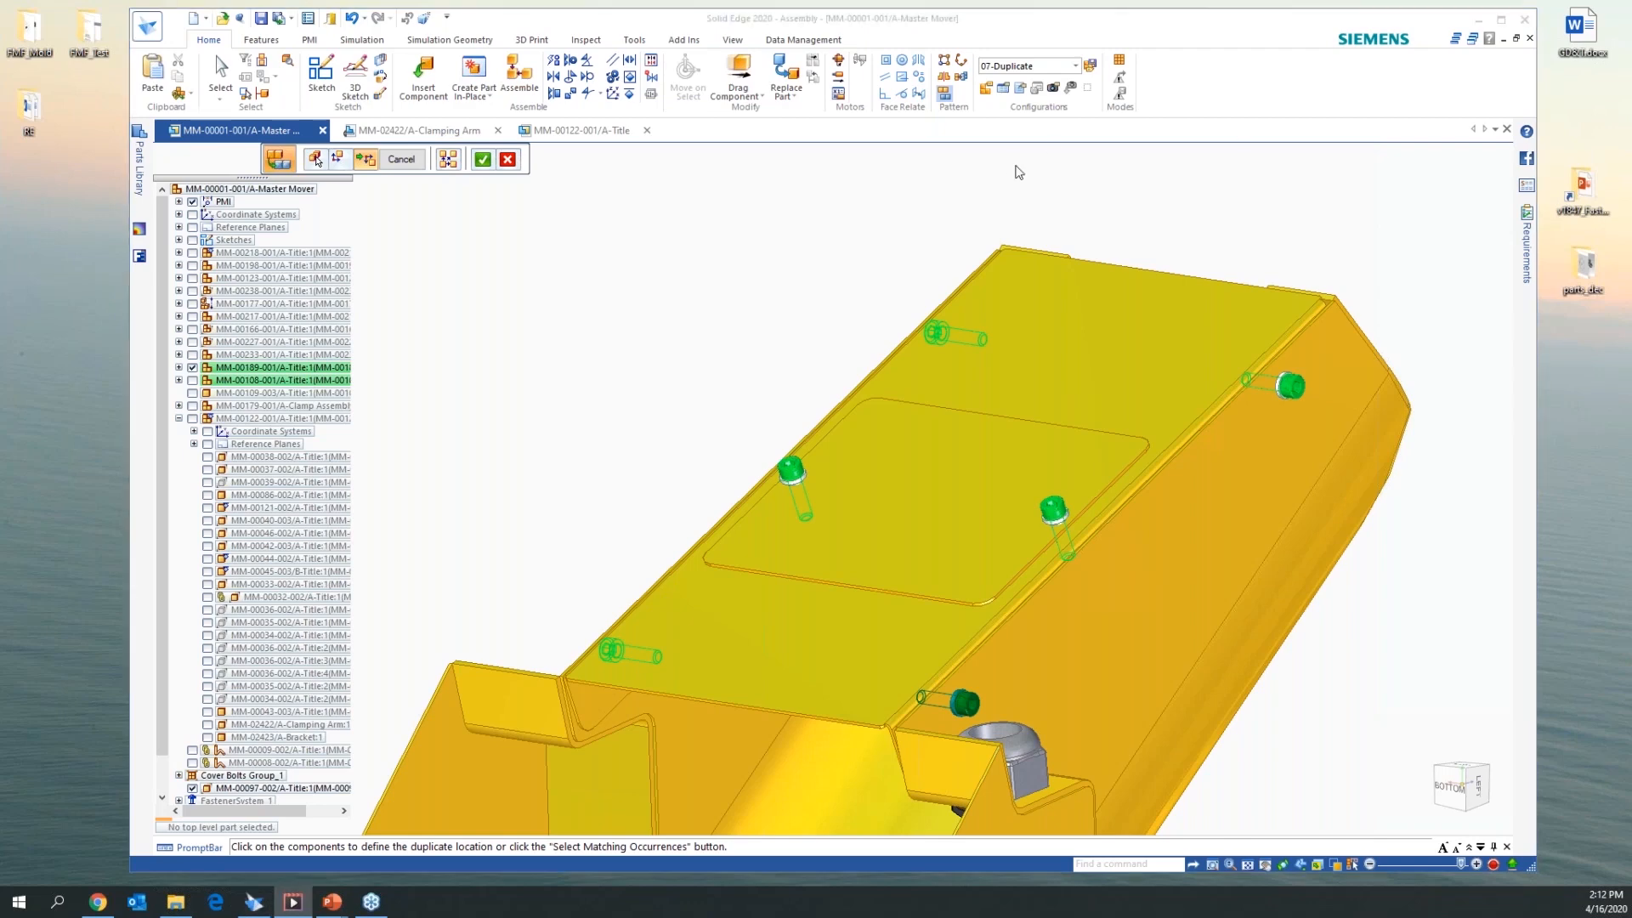
Cancel the Duplicate Component command and apply the 03-Castors and Wheel display configuration
{"action": "left_click", "coordinate": [1075, 65]}
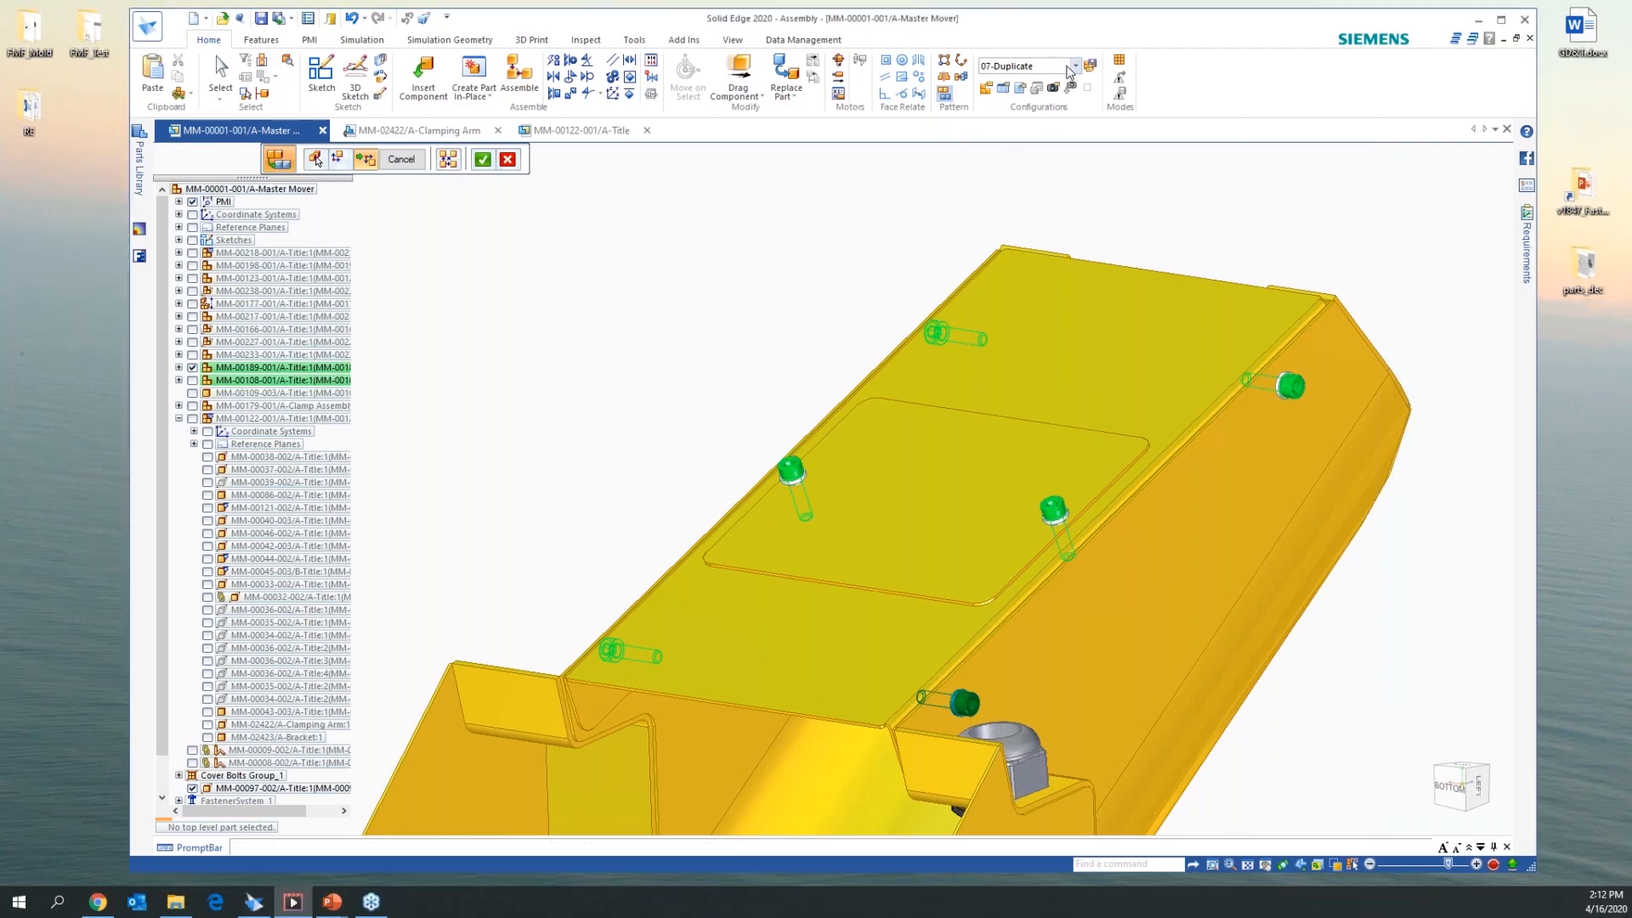
{"action": "double_click", "coordinate": [1067, 114]}
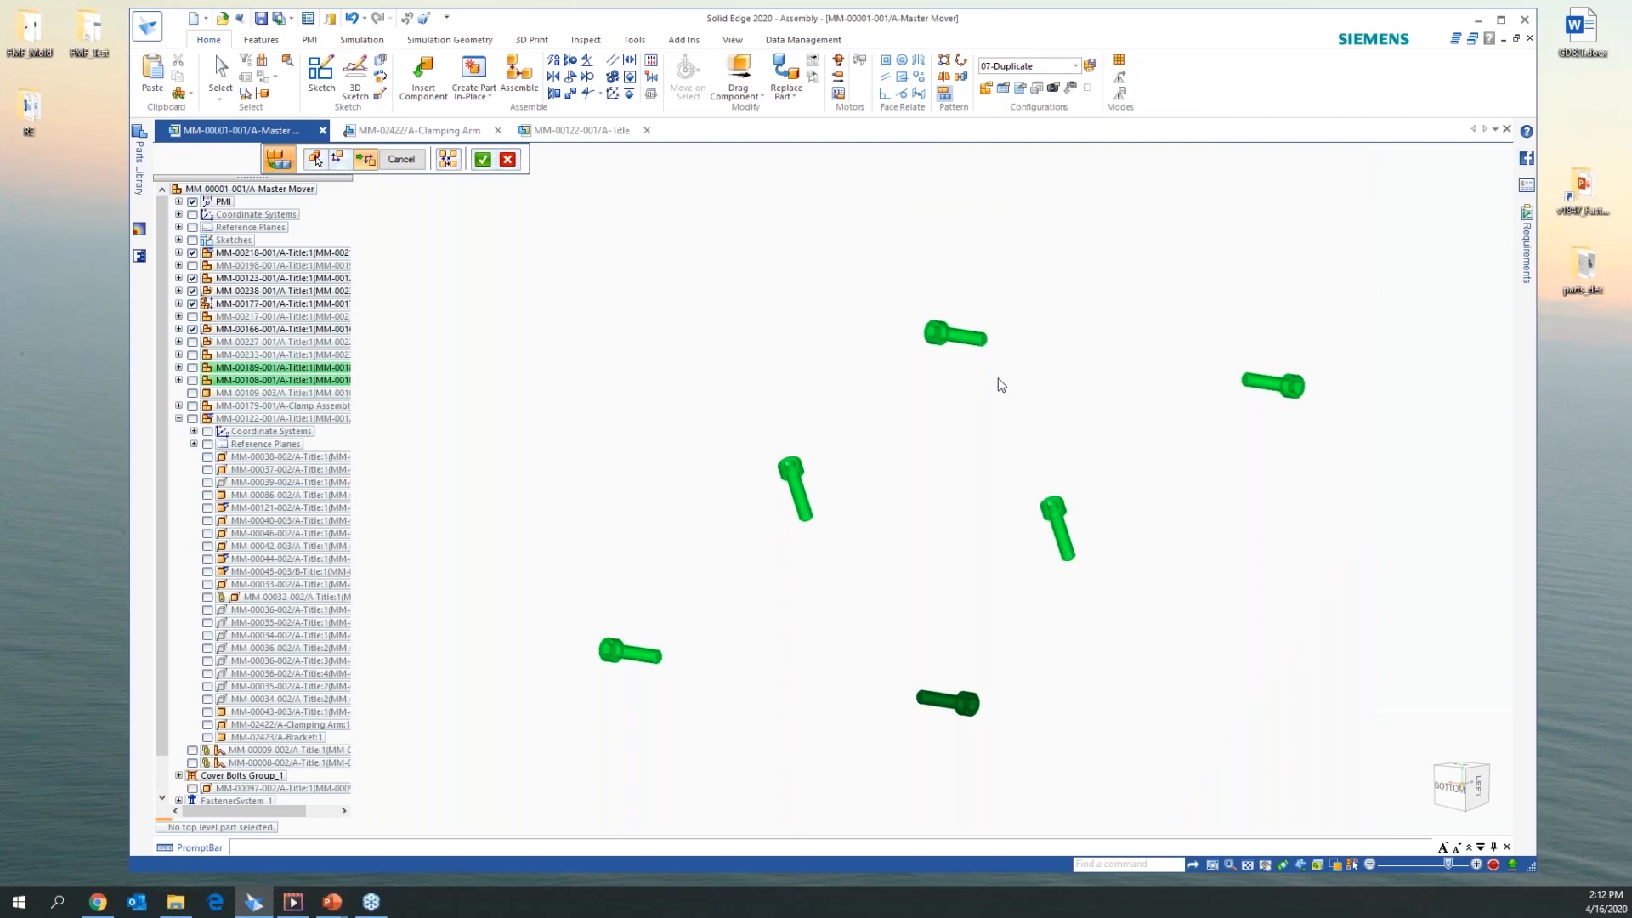
{"action": "left_click", "coordinate": [402, 159]}
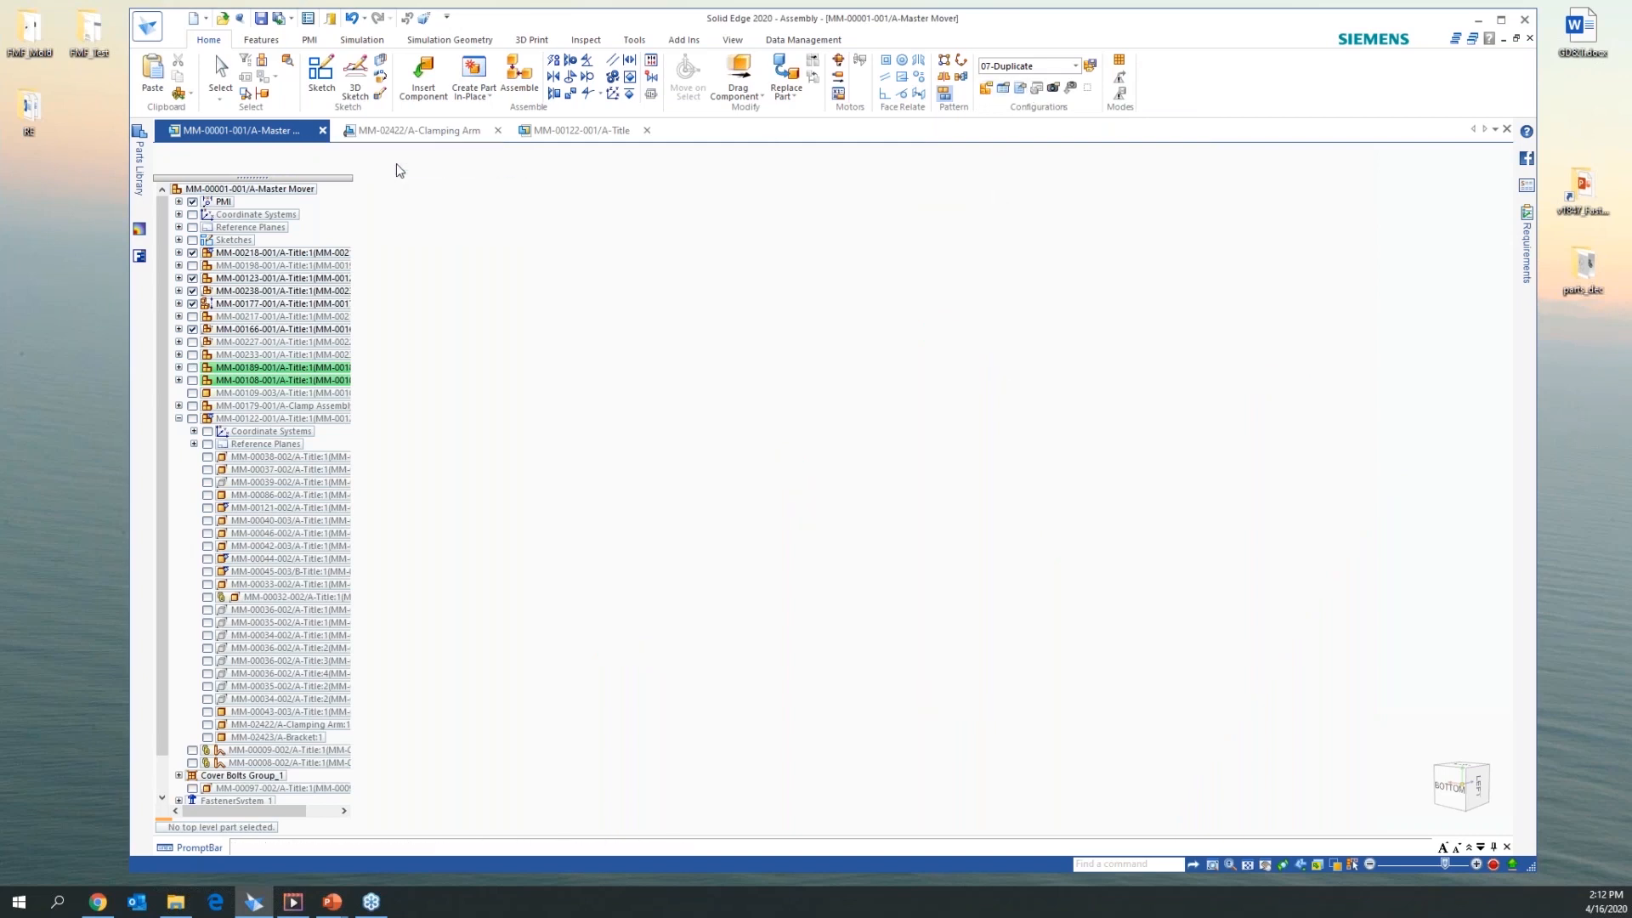
{"action": "left_click", "coordinate": [1076, 66]}
{"action": "double_click", "coordinate": [1061, 101]}
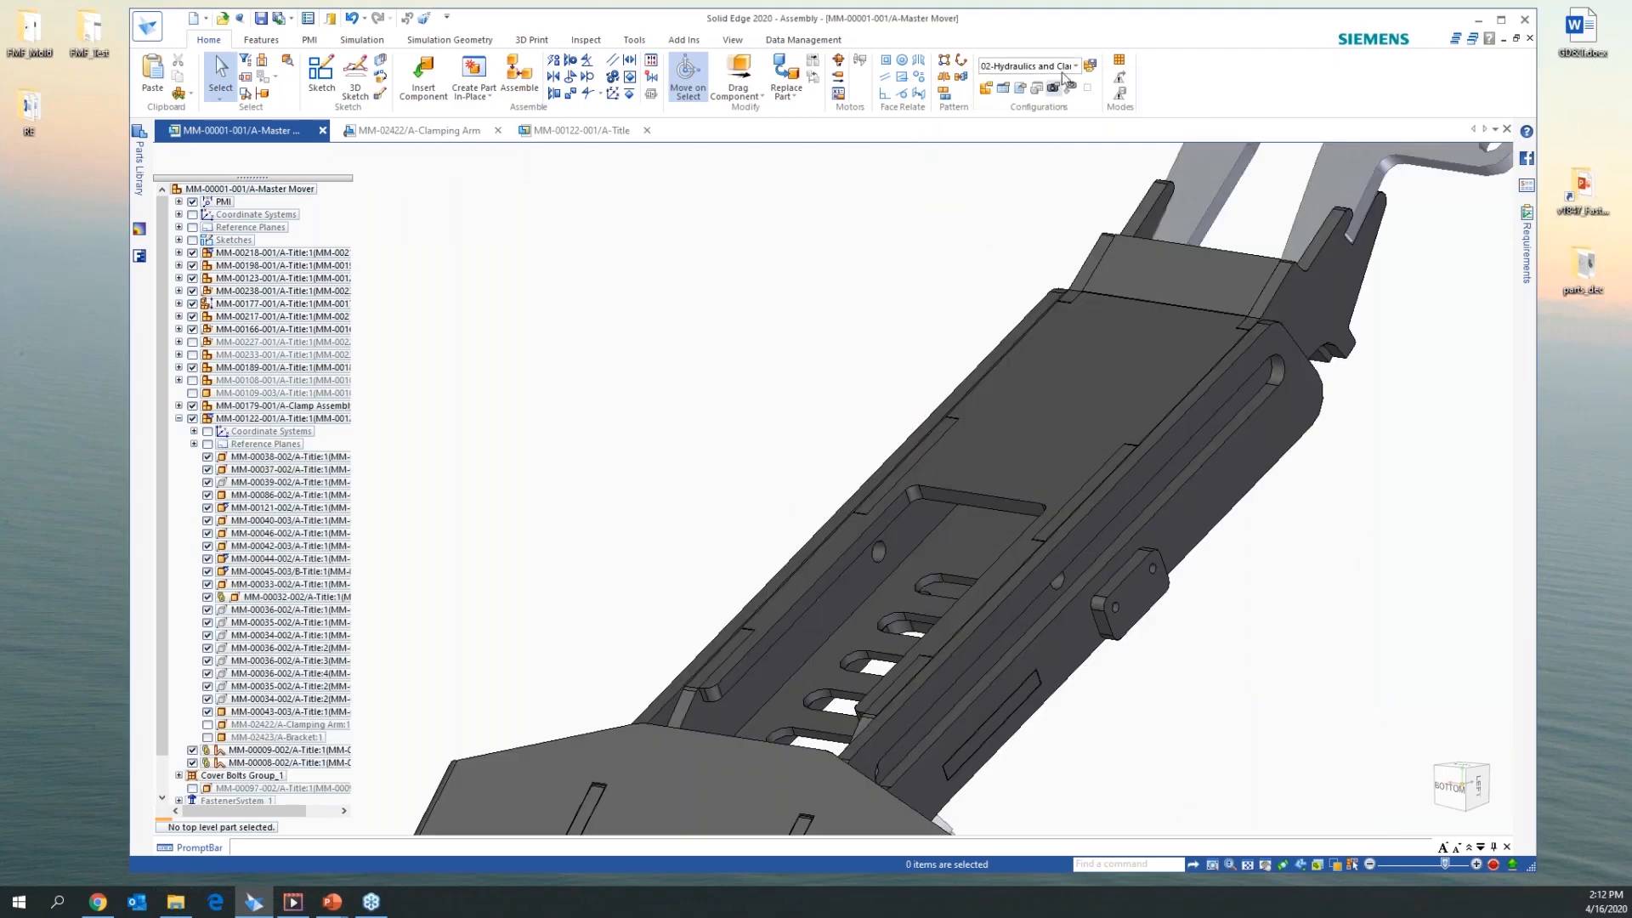
{"action": "left_click", "coordinate": [1075, 65]}
{"action": "double_click", "coordinate": [1055, 114]}
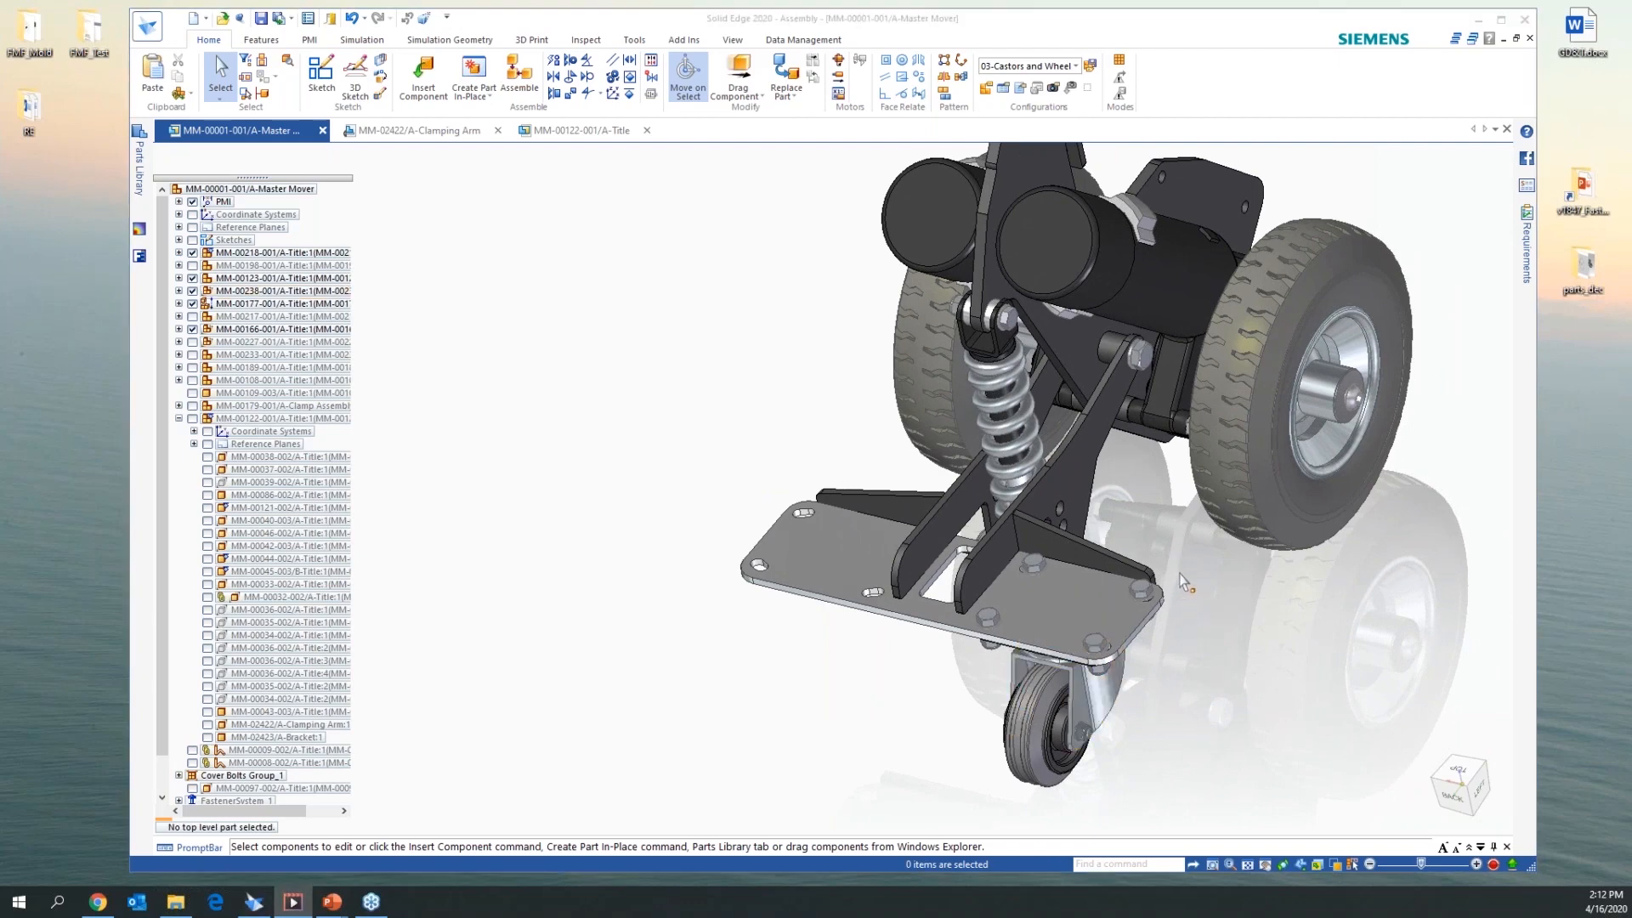
{"action": "left_click_drag", "start_coordinate": [1196, 544], "coordinate": [926, 832]}
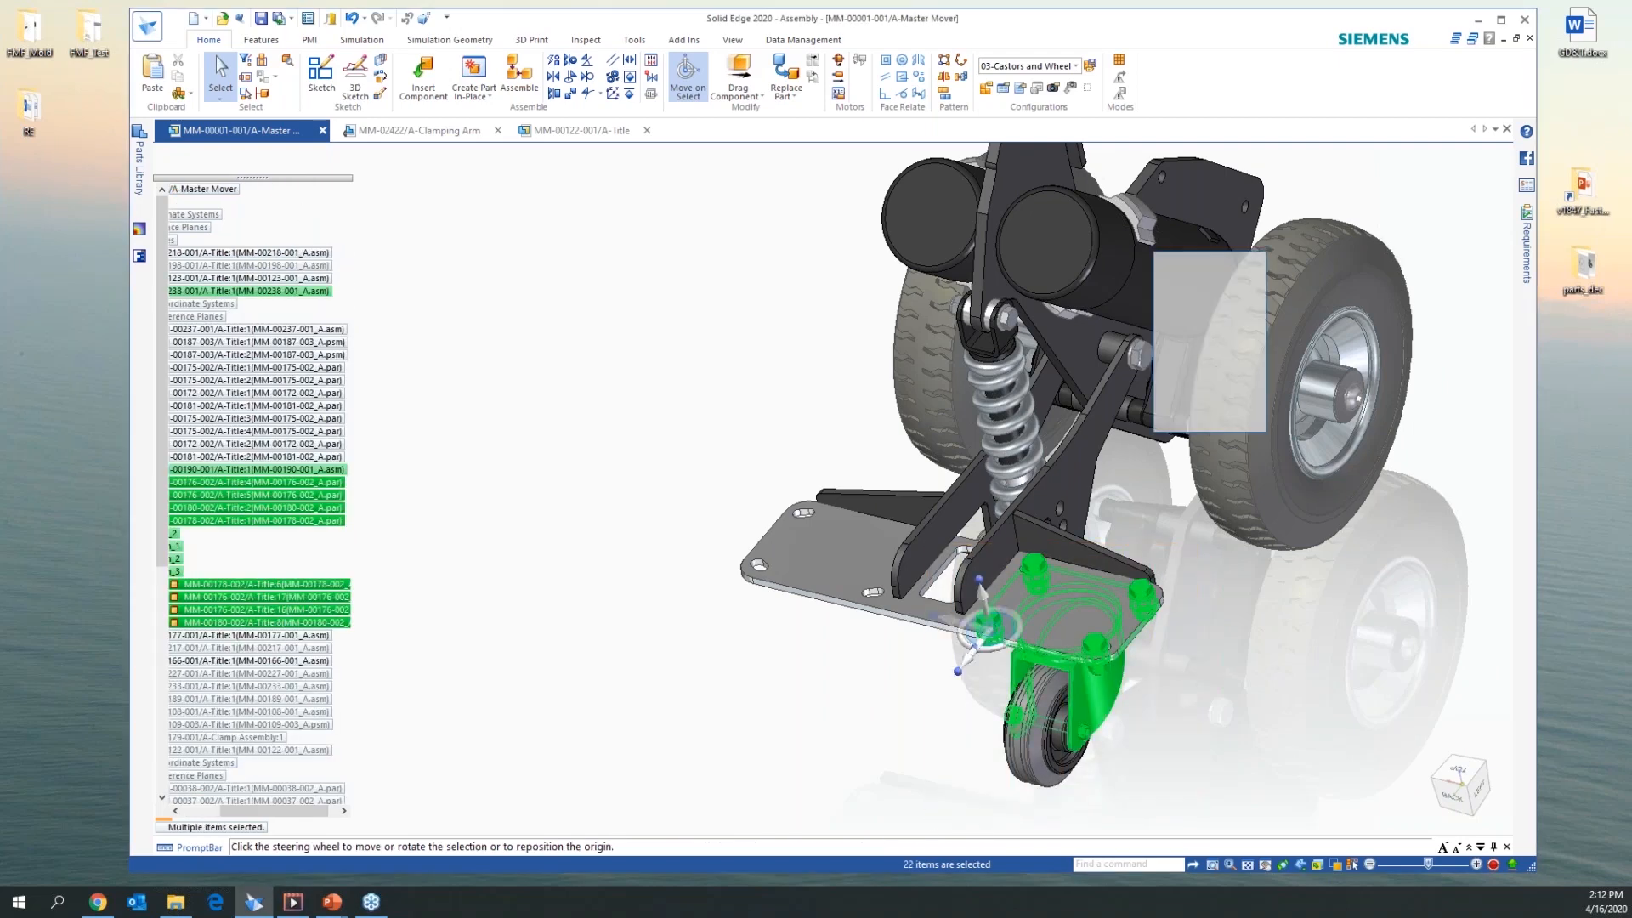
{"action": "left_click", "coordinate": [1270, 743]}
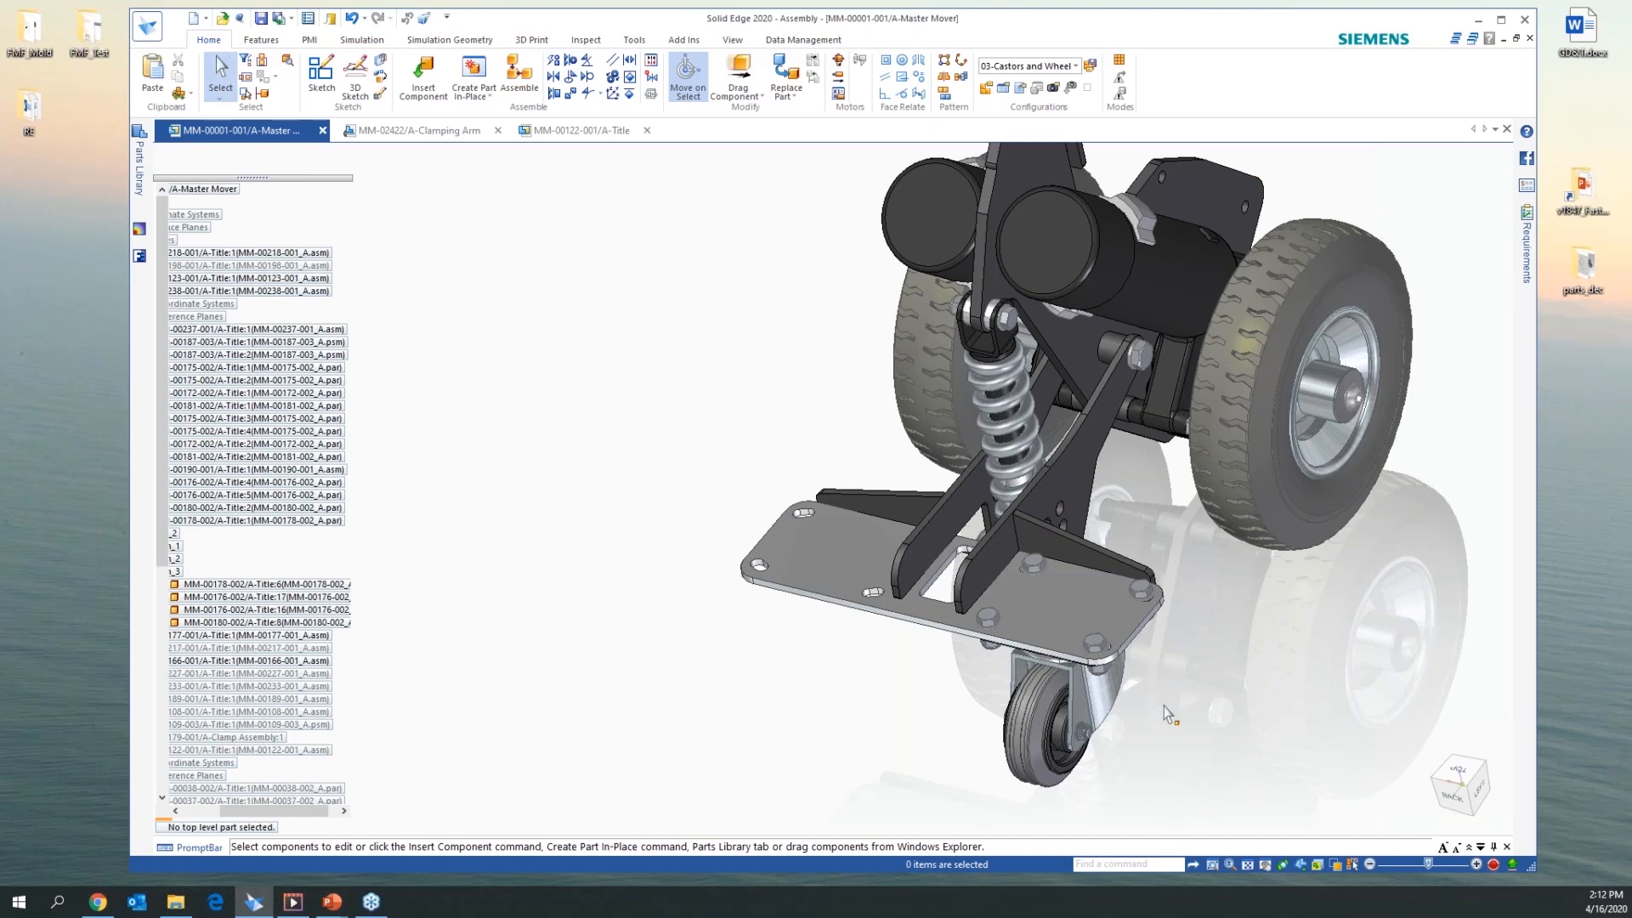
{"action": "right_click", "coordinate": [1073, 512]}
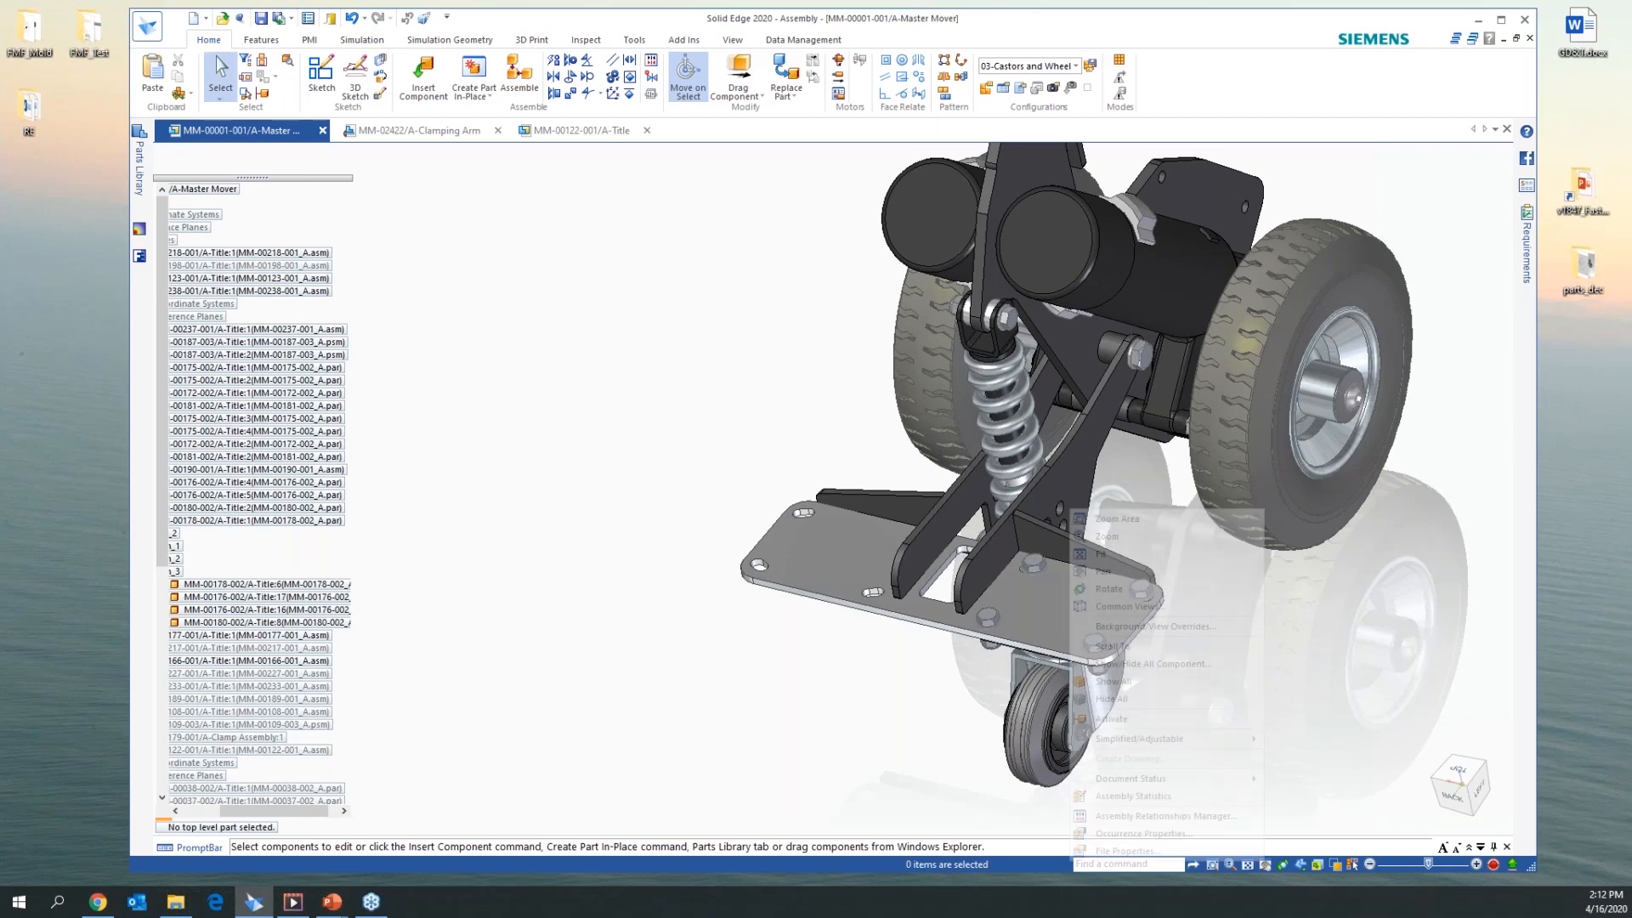
{"action": "left_click", "coordinate": [793, 461]}
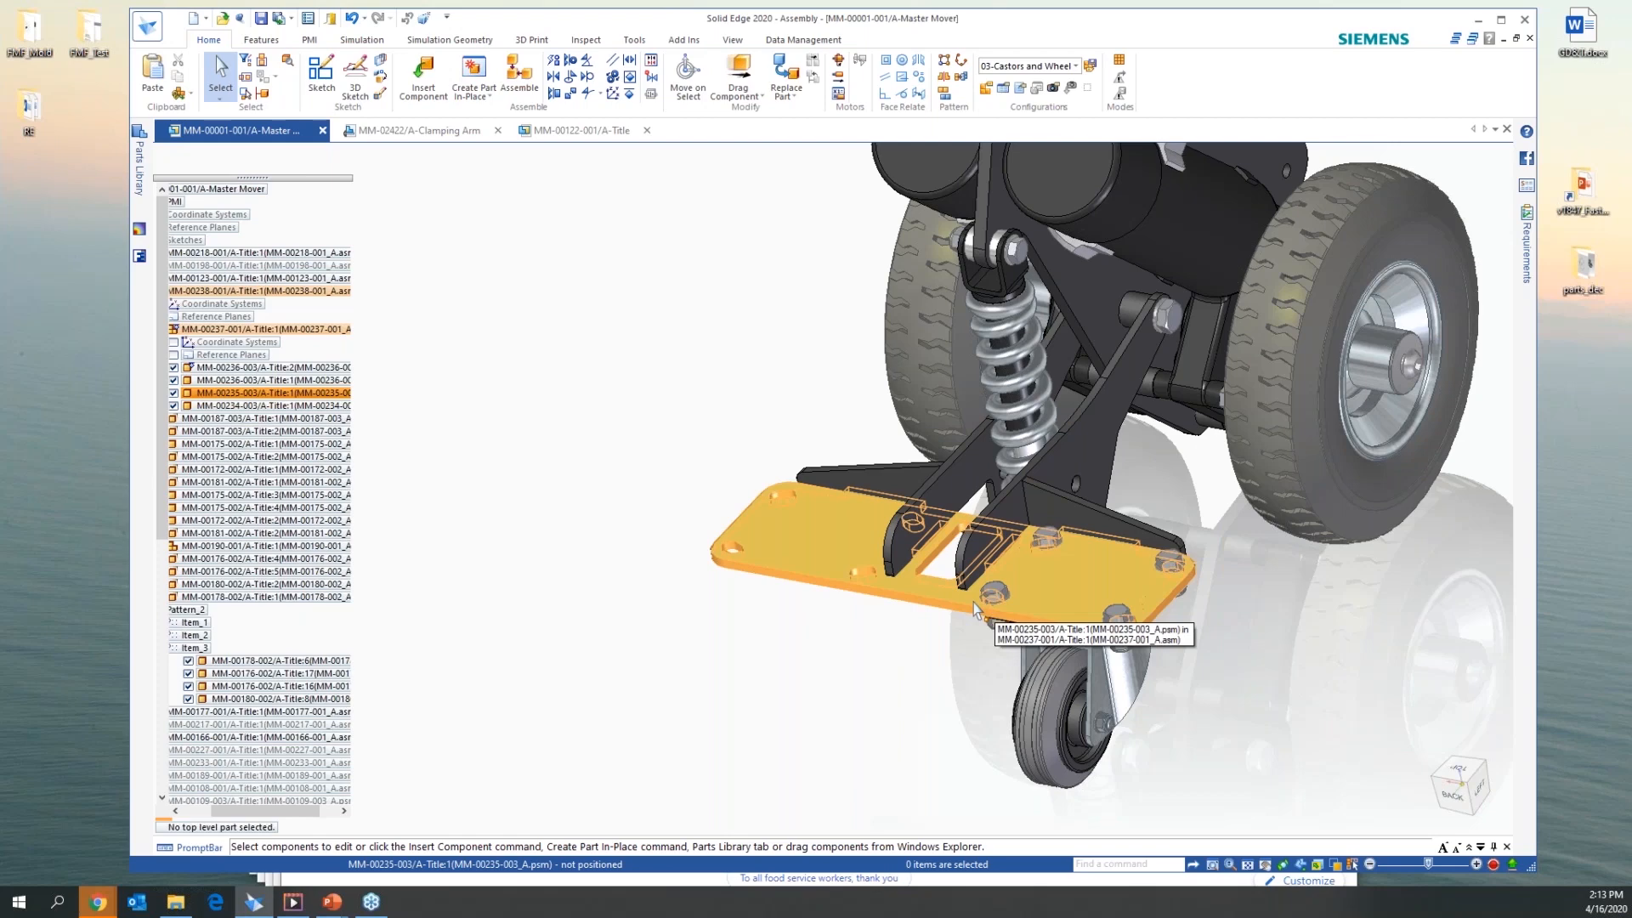
Open the castor bracket subassembly MM-00238-001 in its own window and fence-select the castor with its plate bolts
{"action": "right_click", "coordinate": [975, 605]}
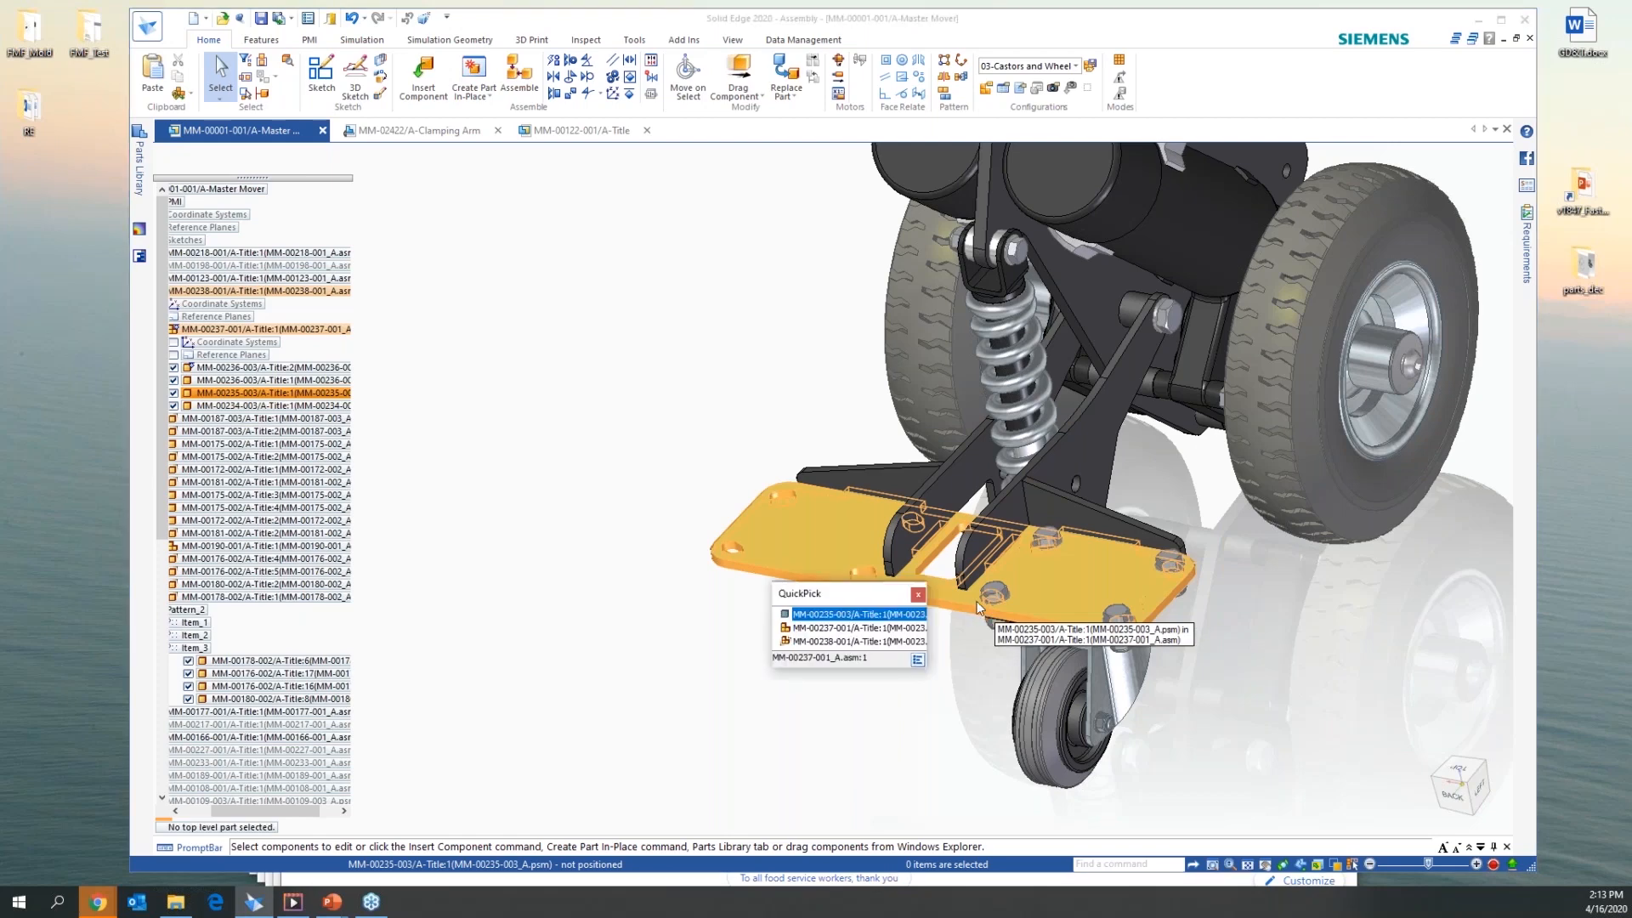
{"action": "left_click", "coordinate": [880, 641]}
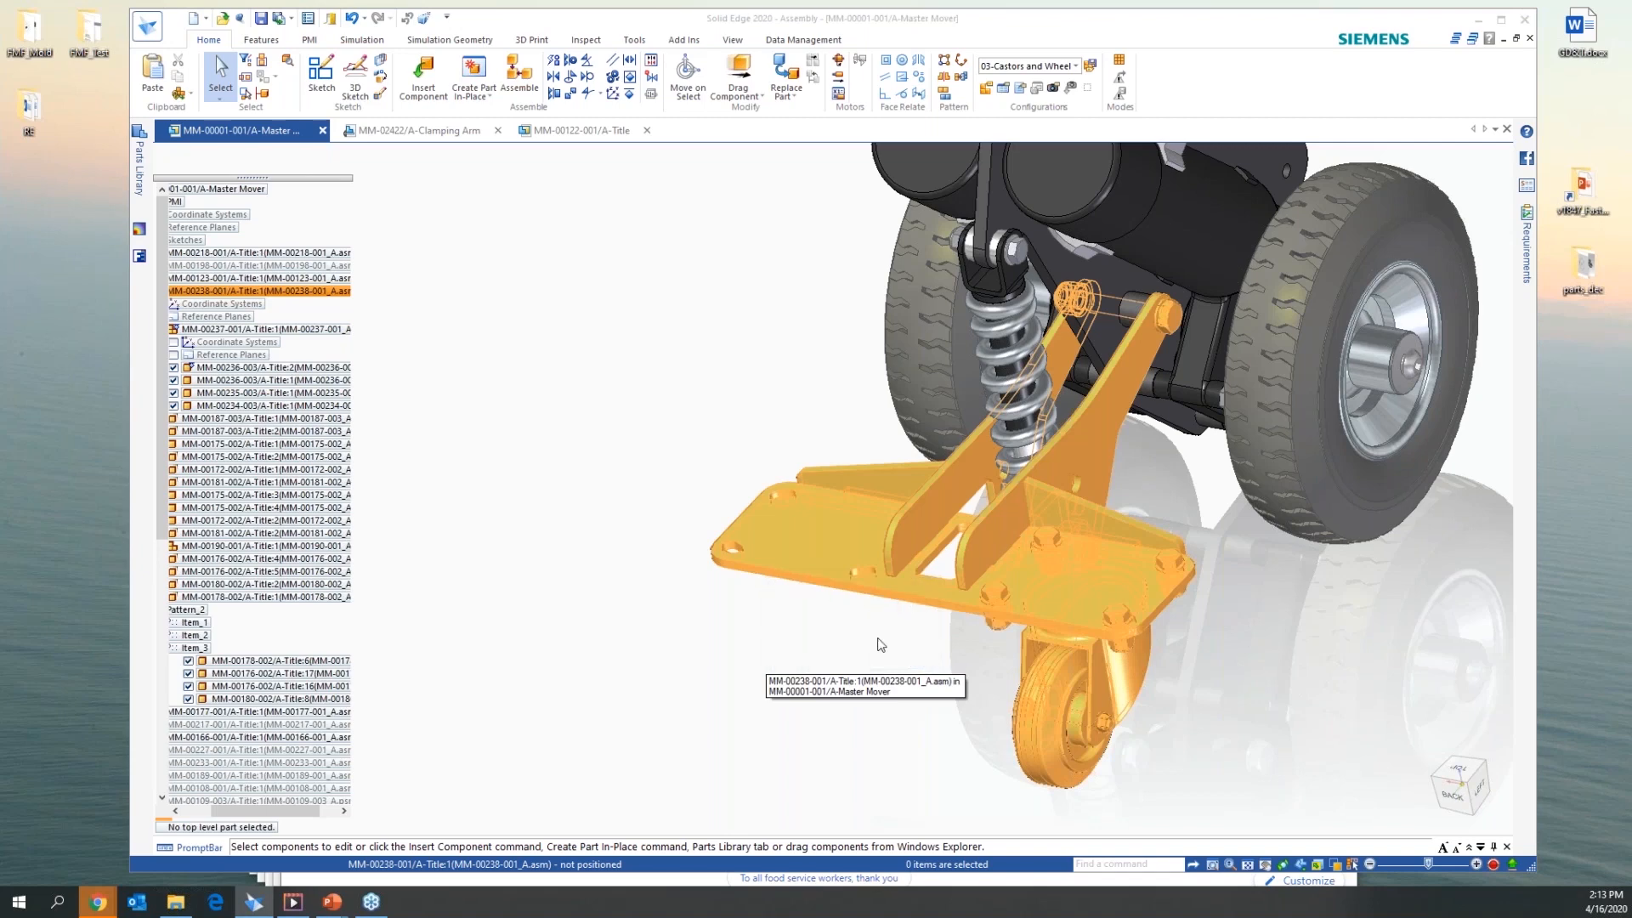
{"action": "right_click", "coordinate": [1292, 637]}
{"action": "left_click", "coordinate": [1331, 682]}
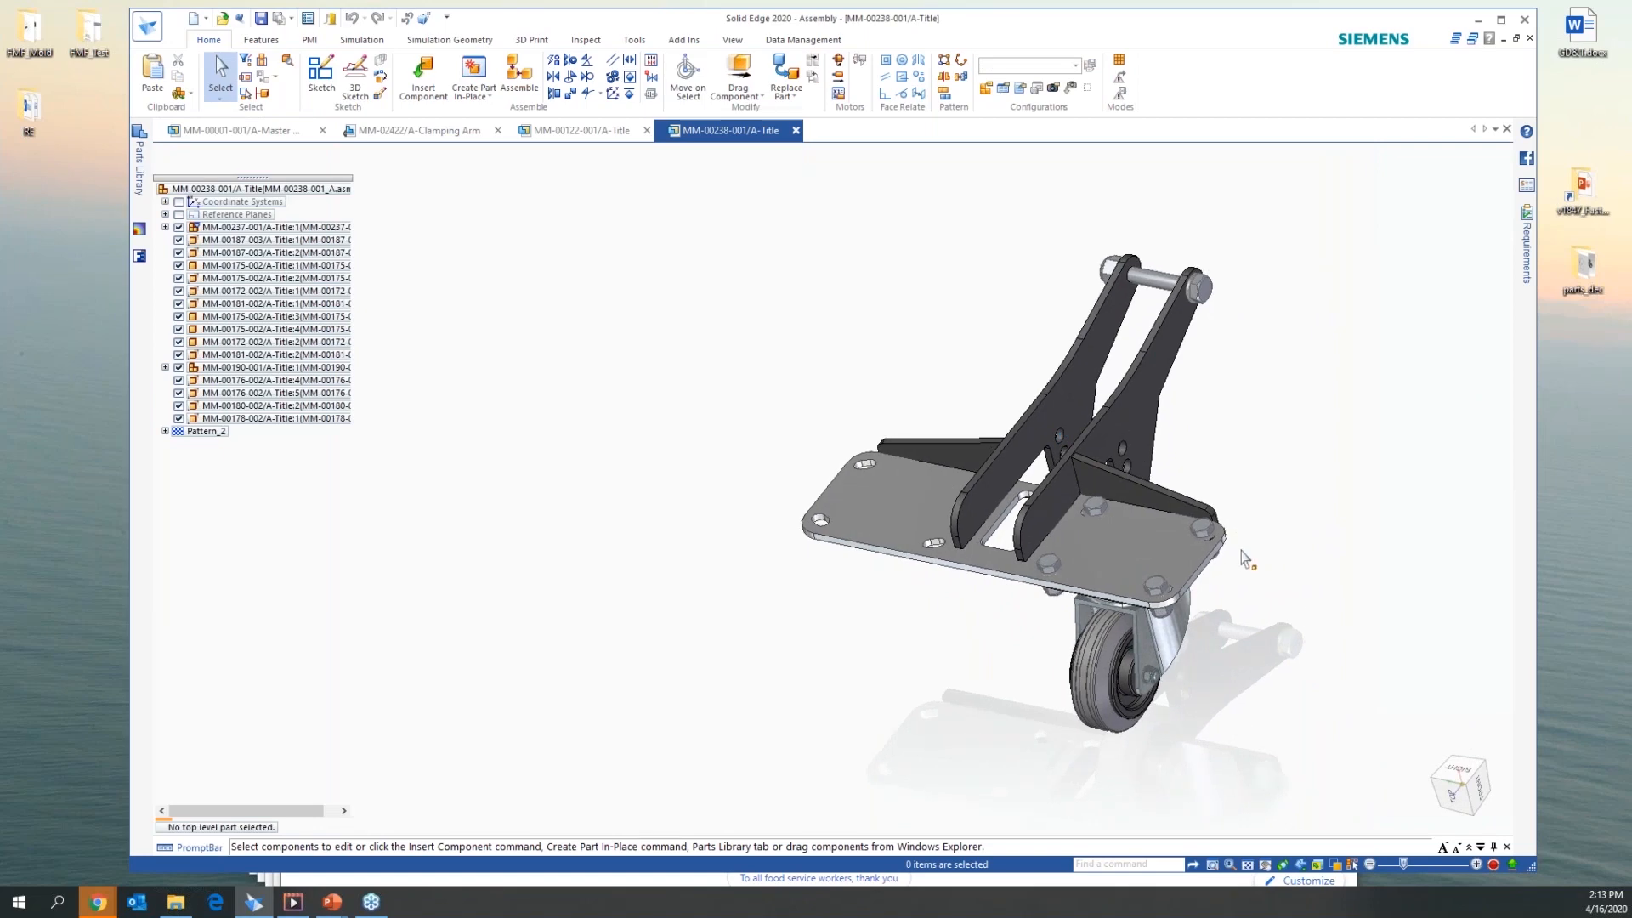
{"action": "left_click_drag", "start_coordinate": [1293, 492], "coordinate": [976, 780]}
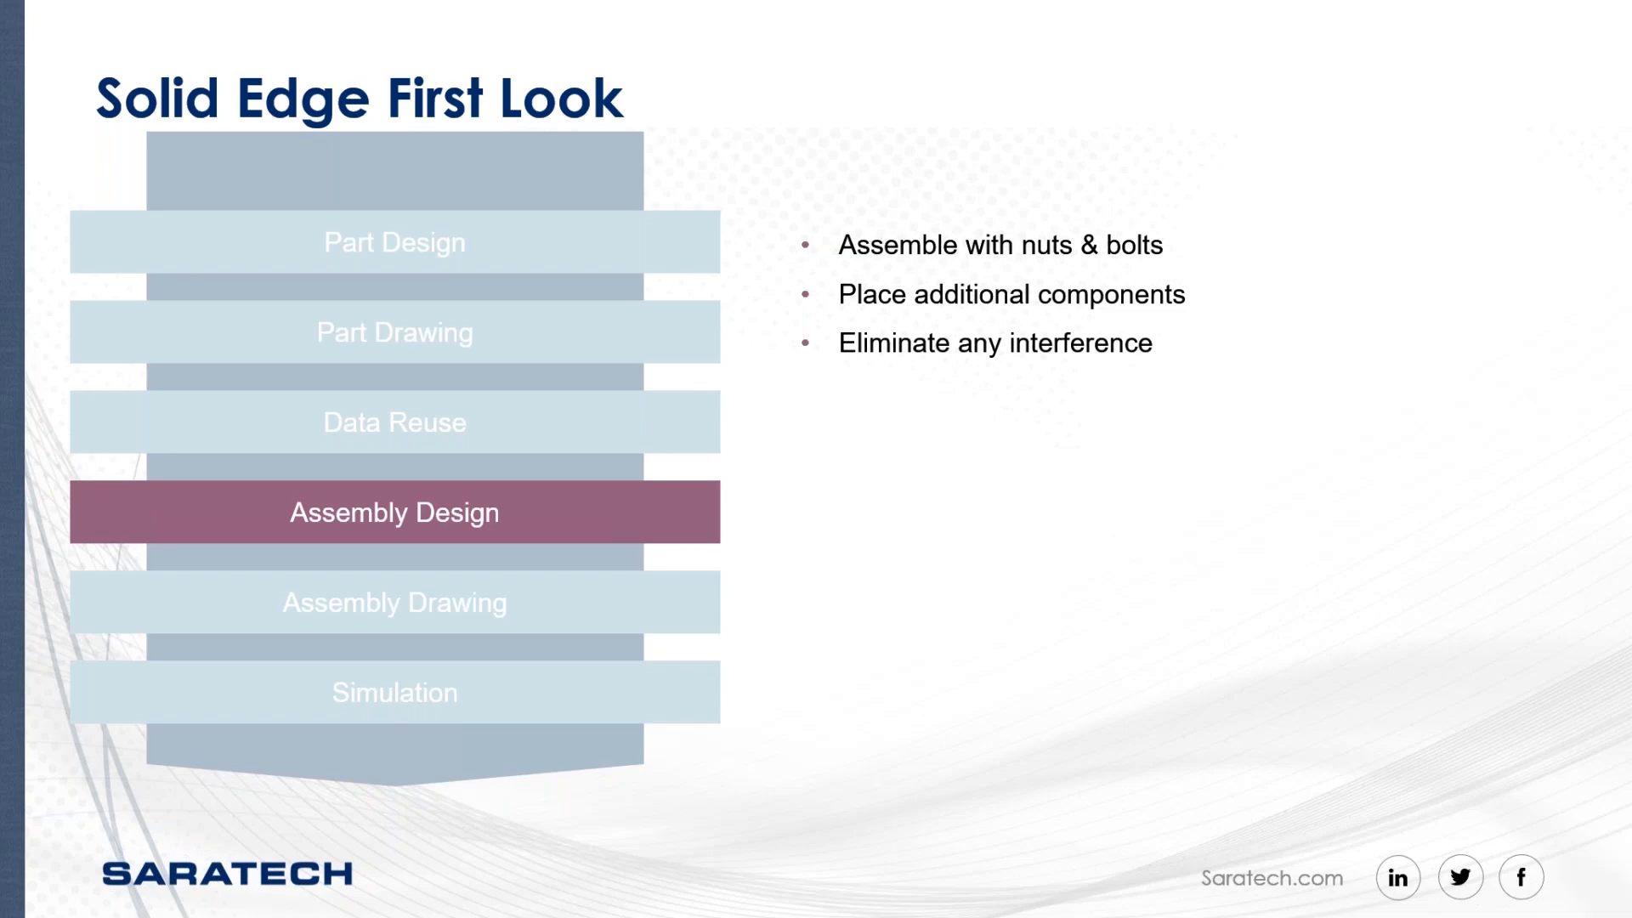
{"action": "left_click", "coordinate": [818, 842]}
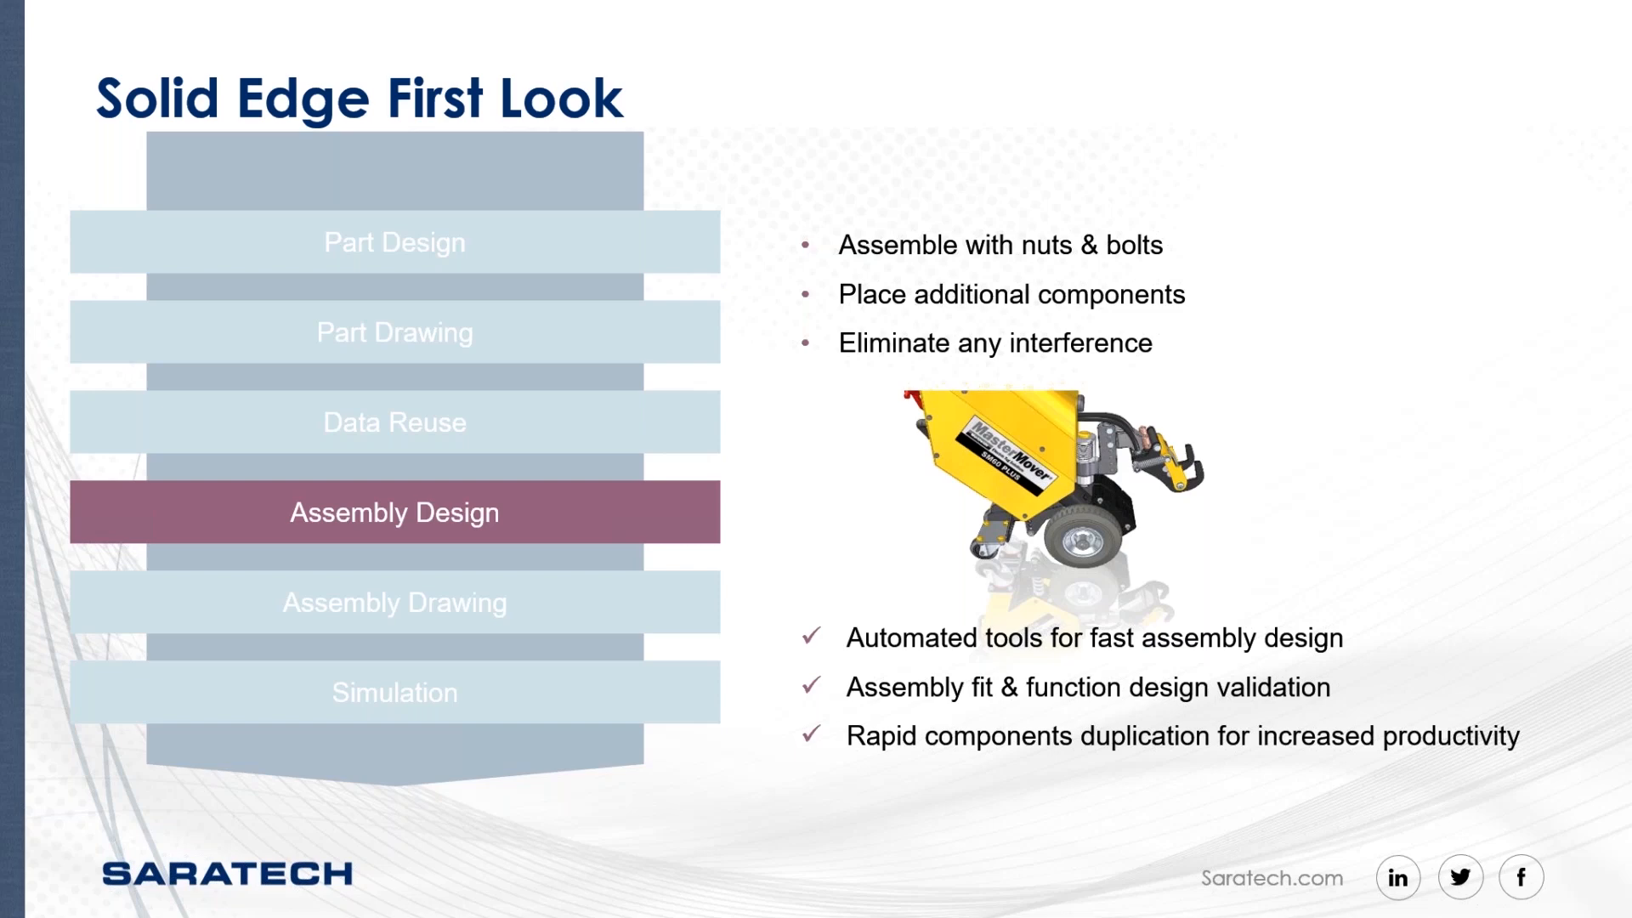
{"action": "key", "text": "Right"}
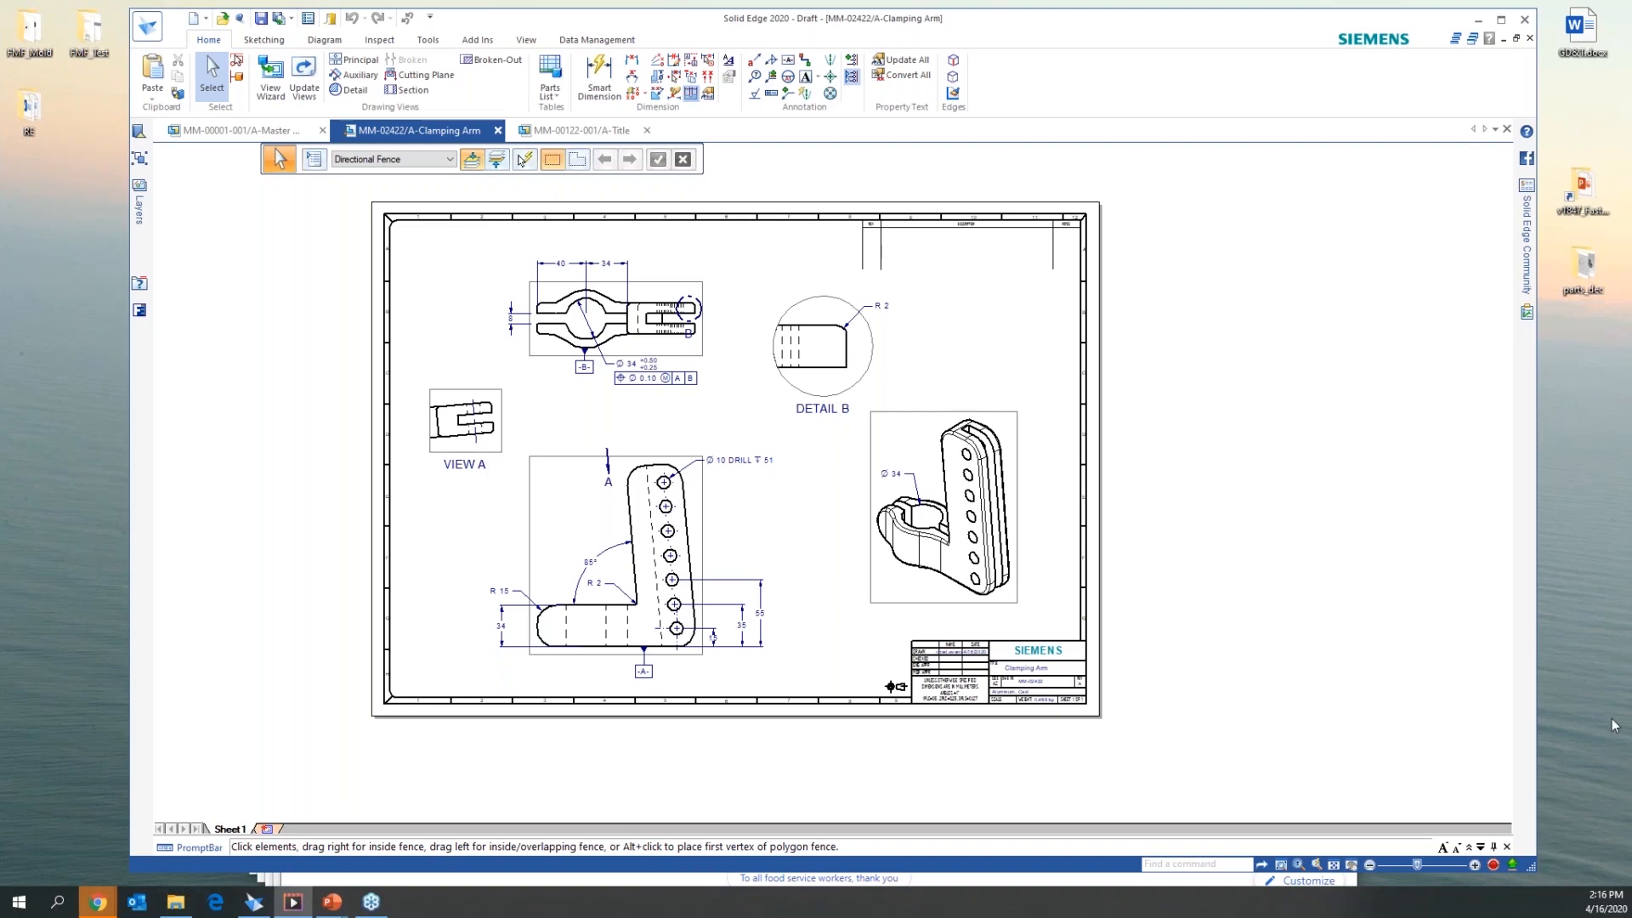
Add a second sheet to the Clamping Arm drawing and rename it Assy
{"action": "left_click", "coordinate": [268, 830]}
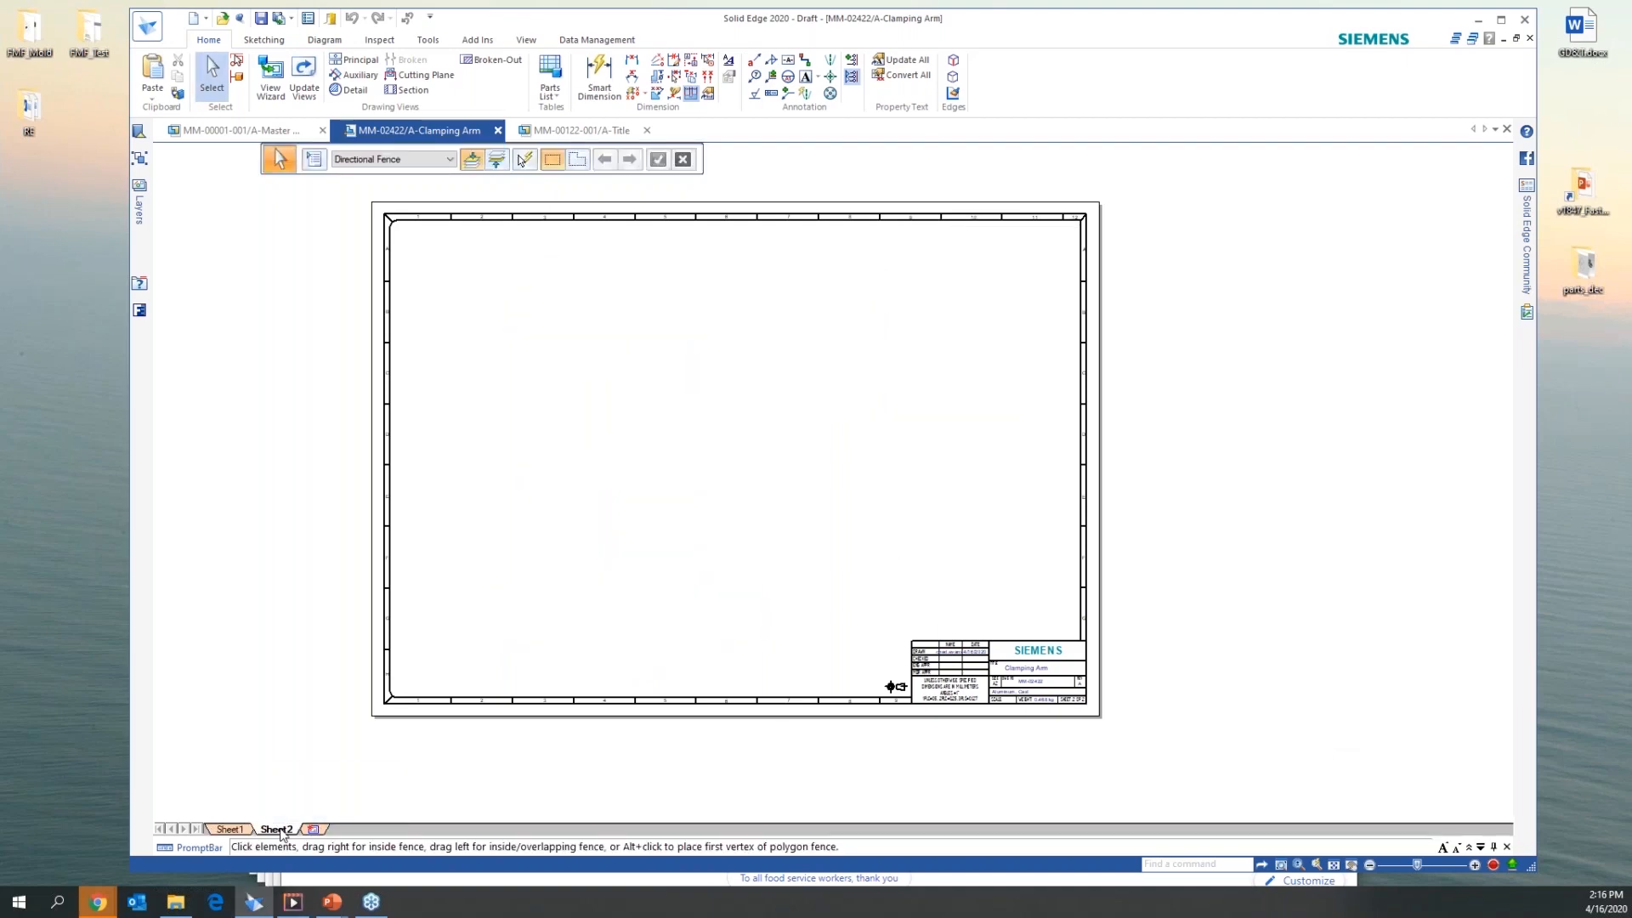
{"action": "right_click", "coordinate": [281, 831]}
{"action": "left_click", "coordinate": [326, 695]}
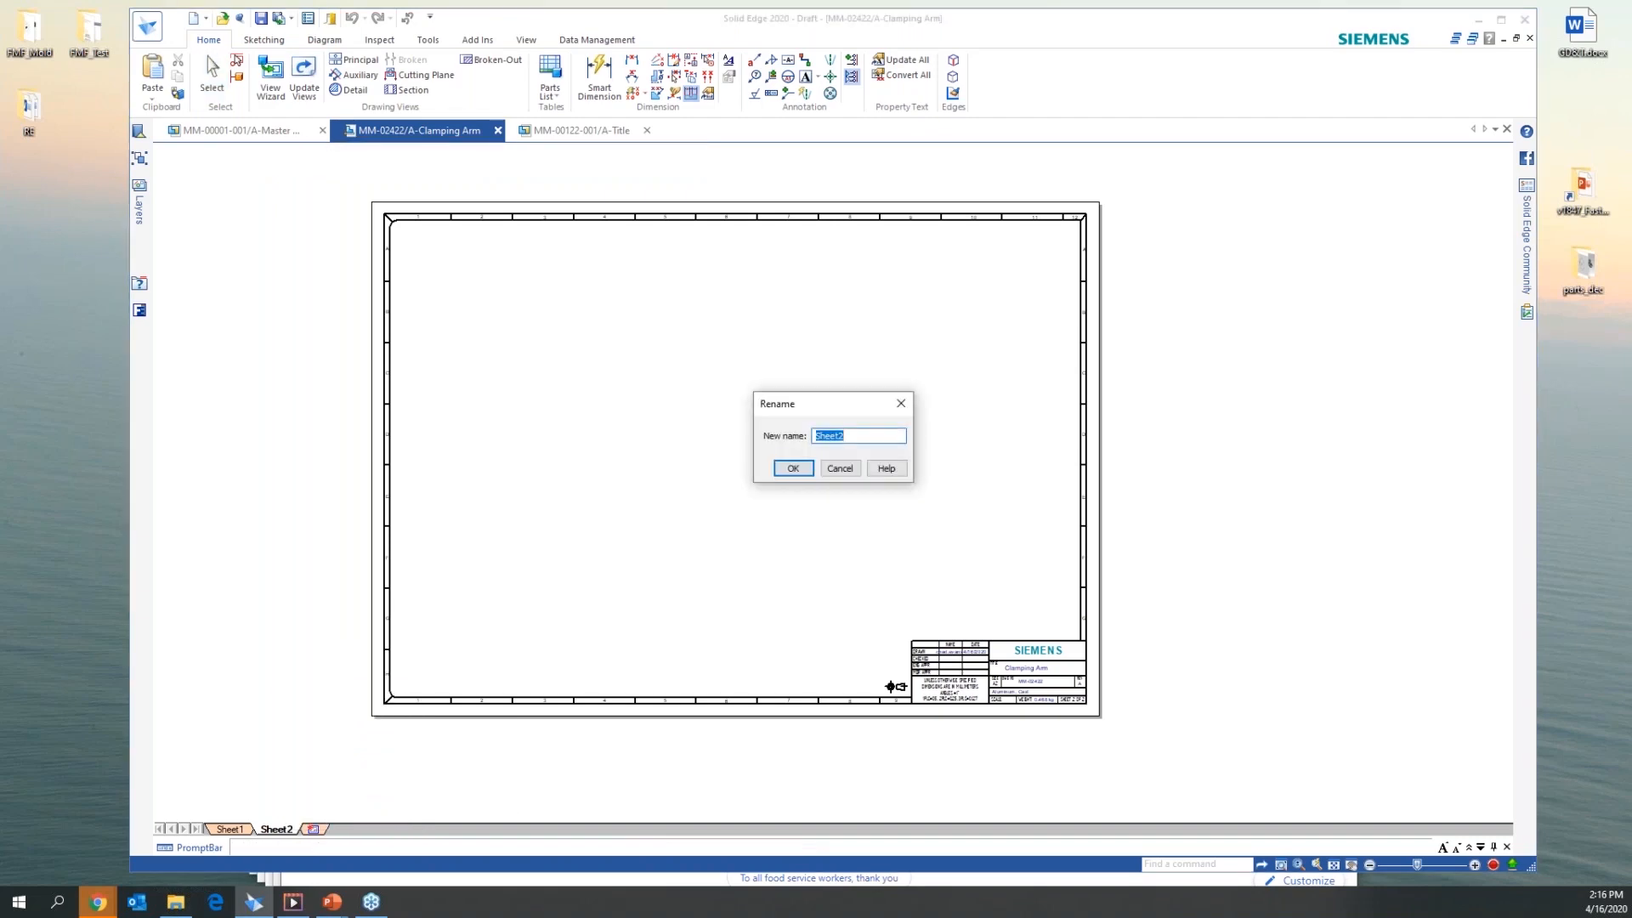
{"action": "type", "text": "Assy"}
{"action": "key", "text": "Return"}
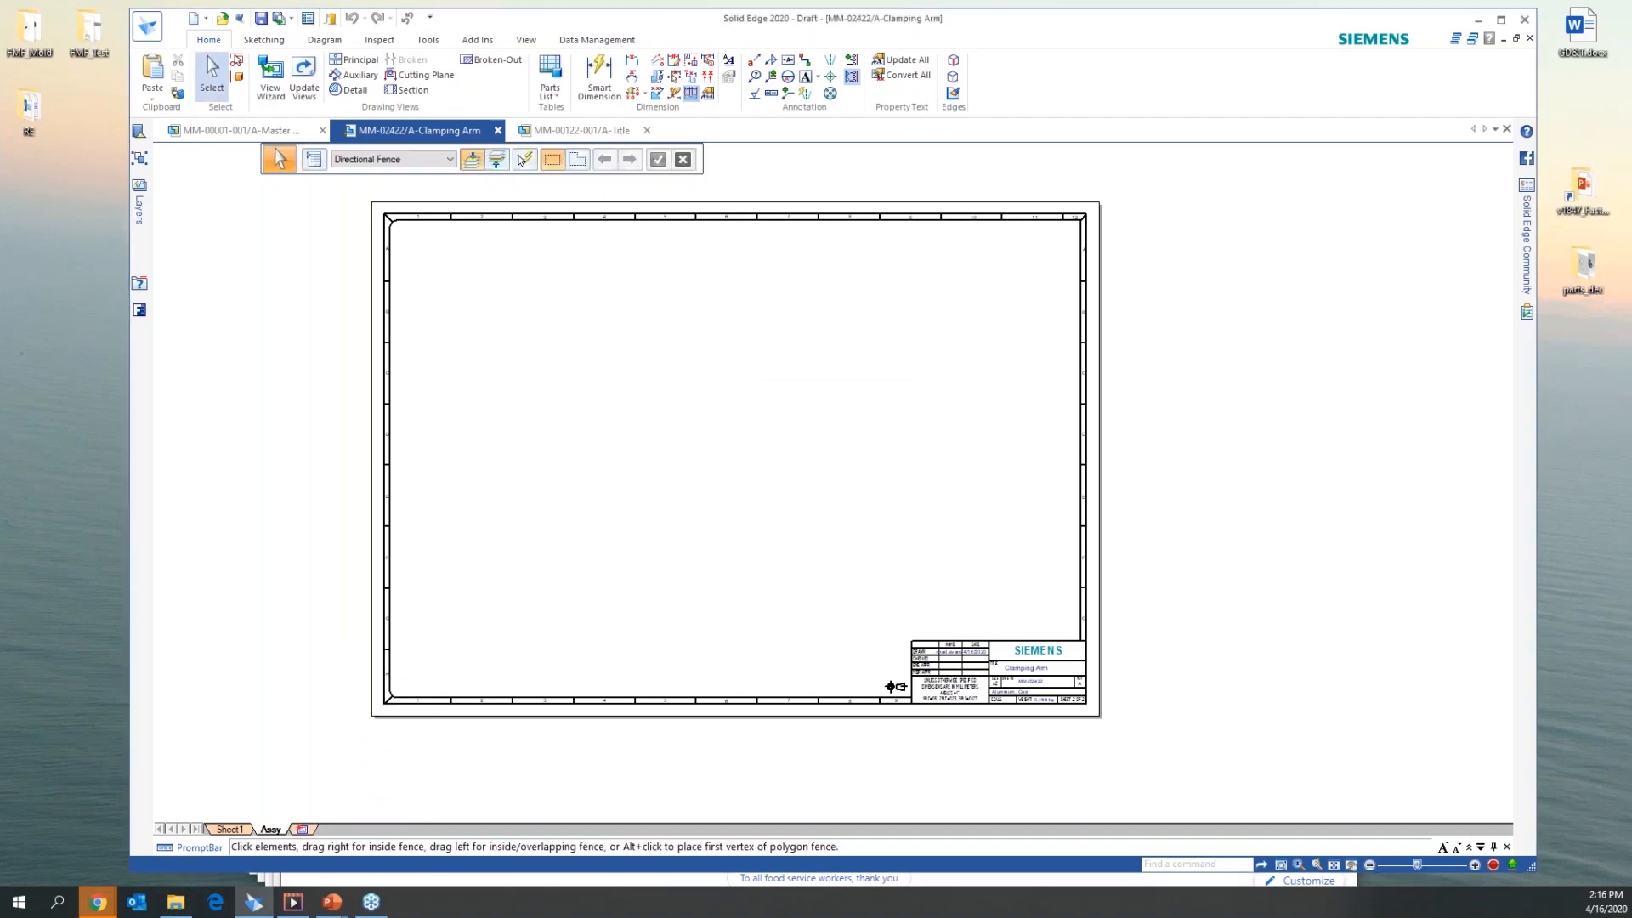
Start the View Wizard on the Assy sheet and open the file search for a different model in the Working folder
{"action": "left_click", "coordinate": [273, 82]}
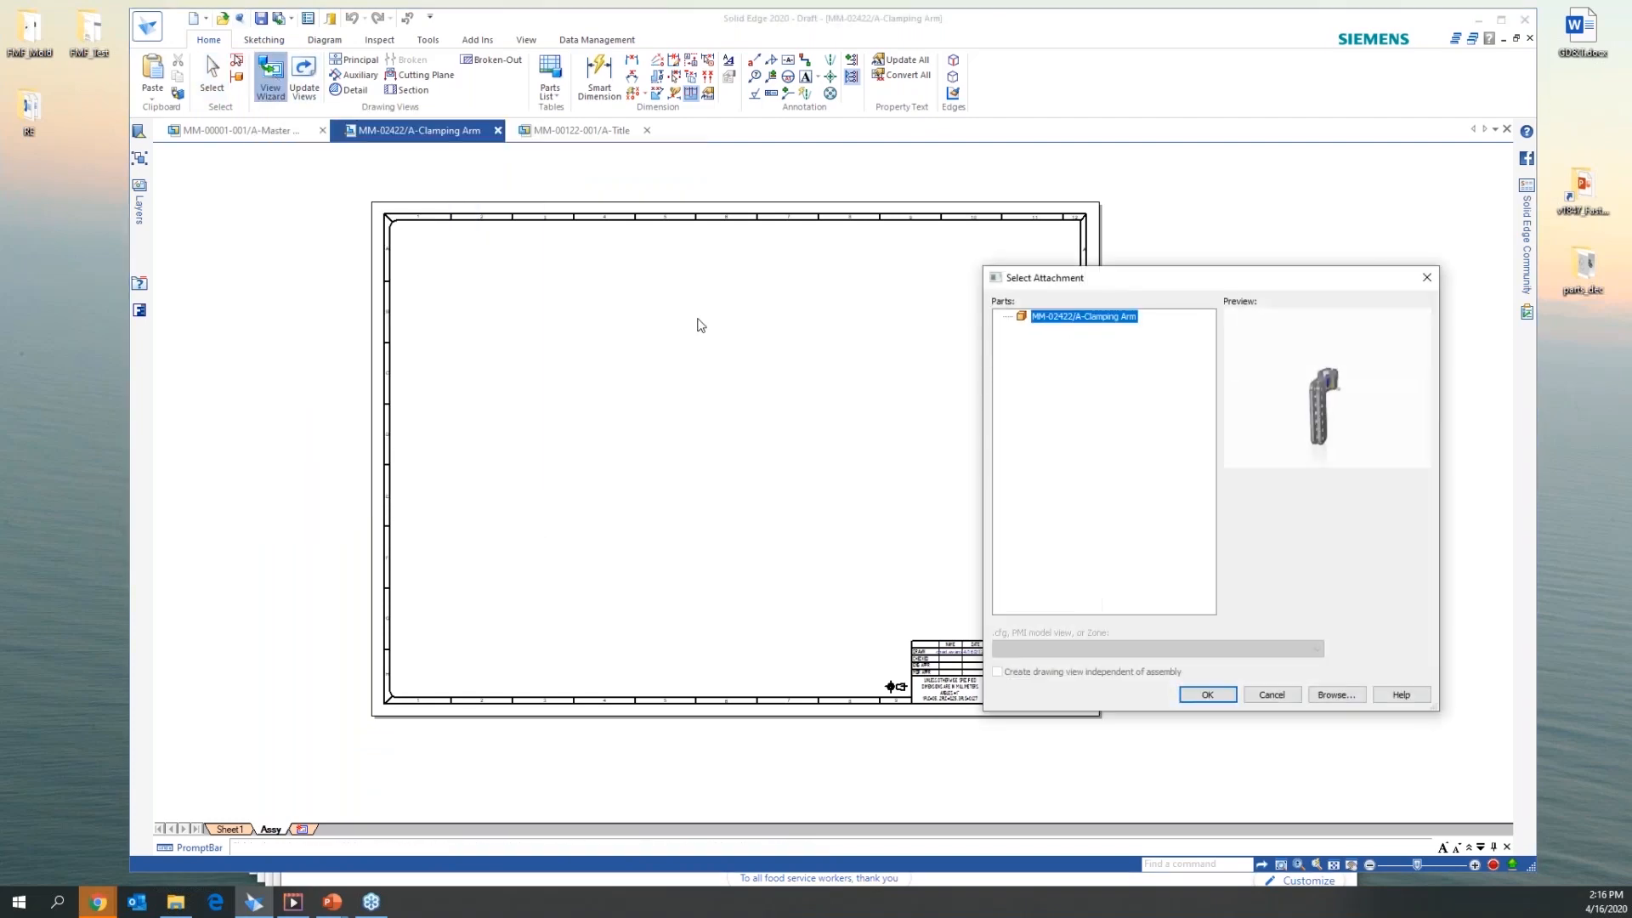
{"action": "left_click", "coordinate": [1337, 695]}
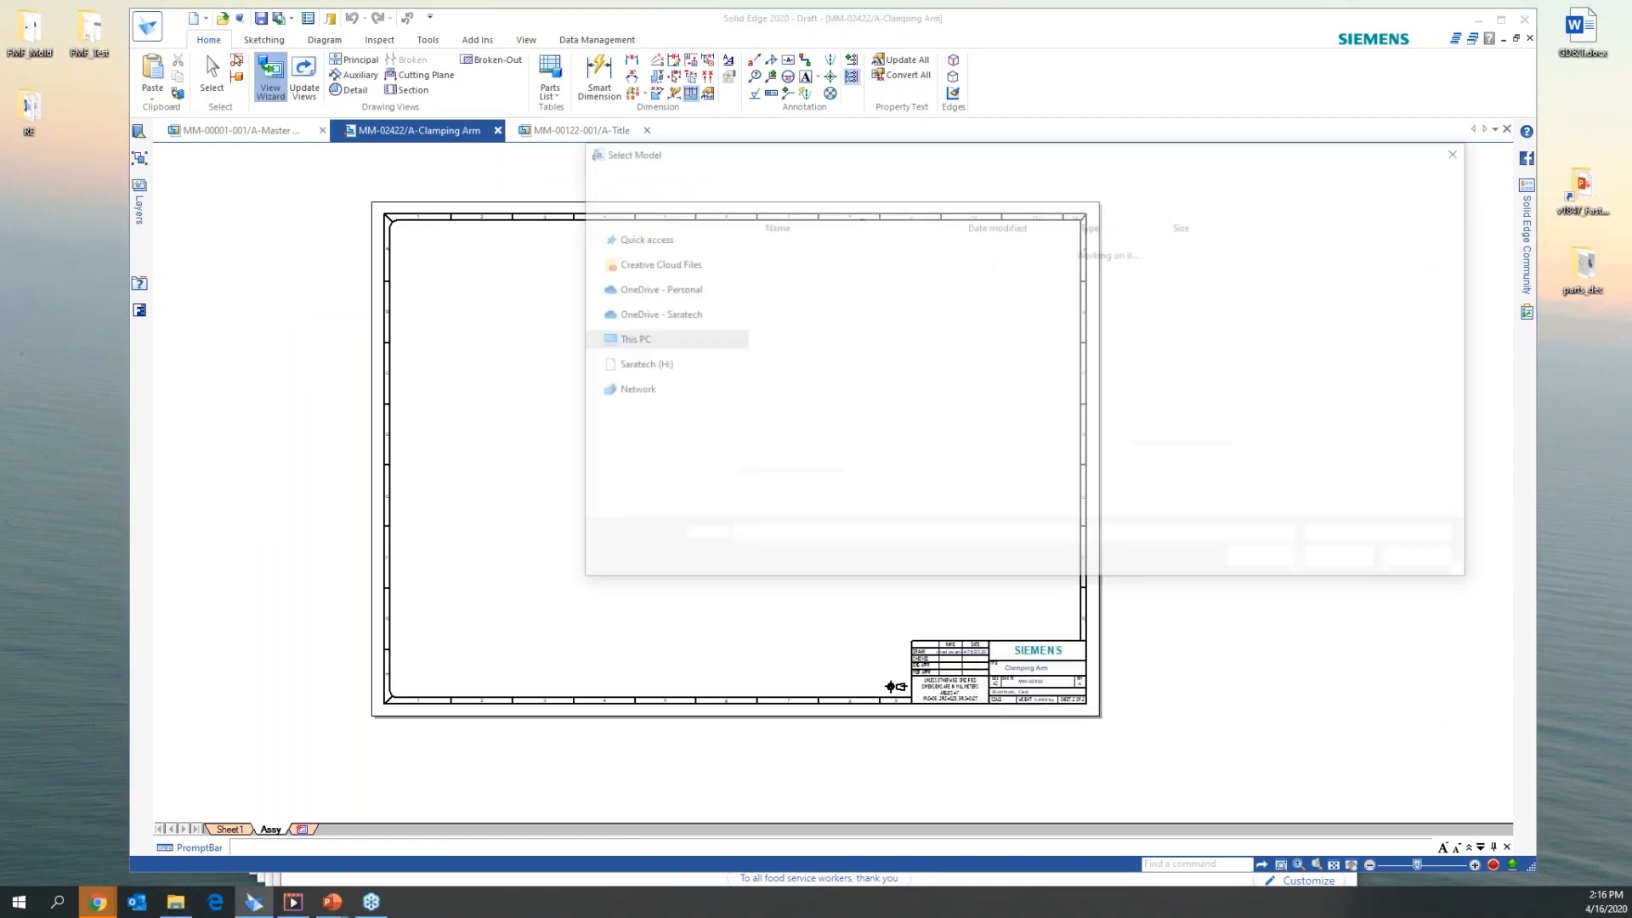
{"action": "left_click", "coordinate": [1254, 565]}
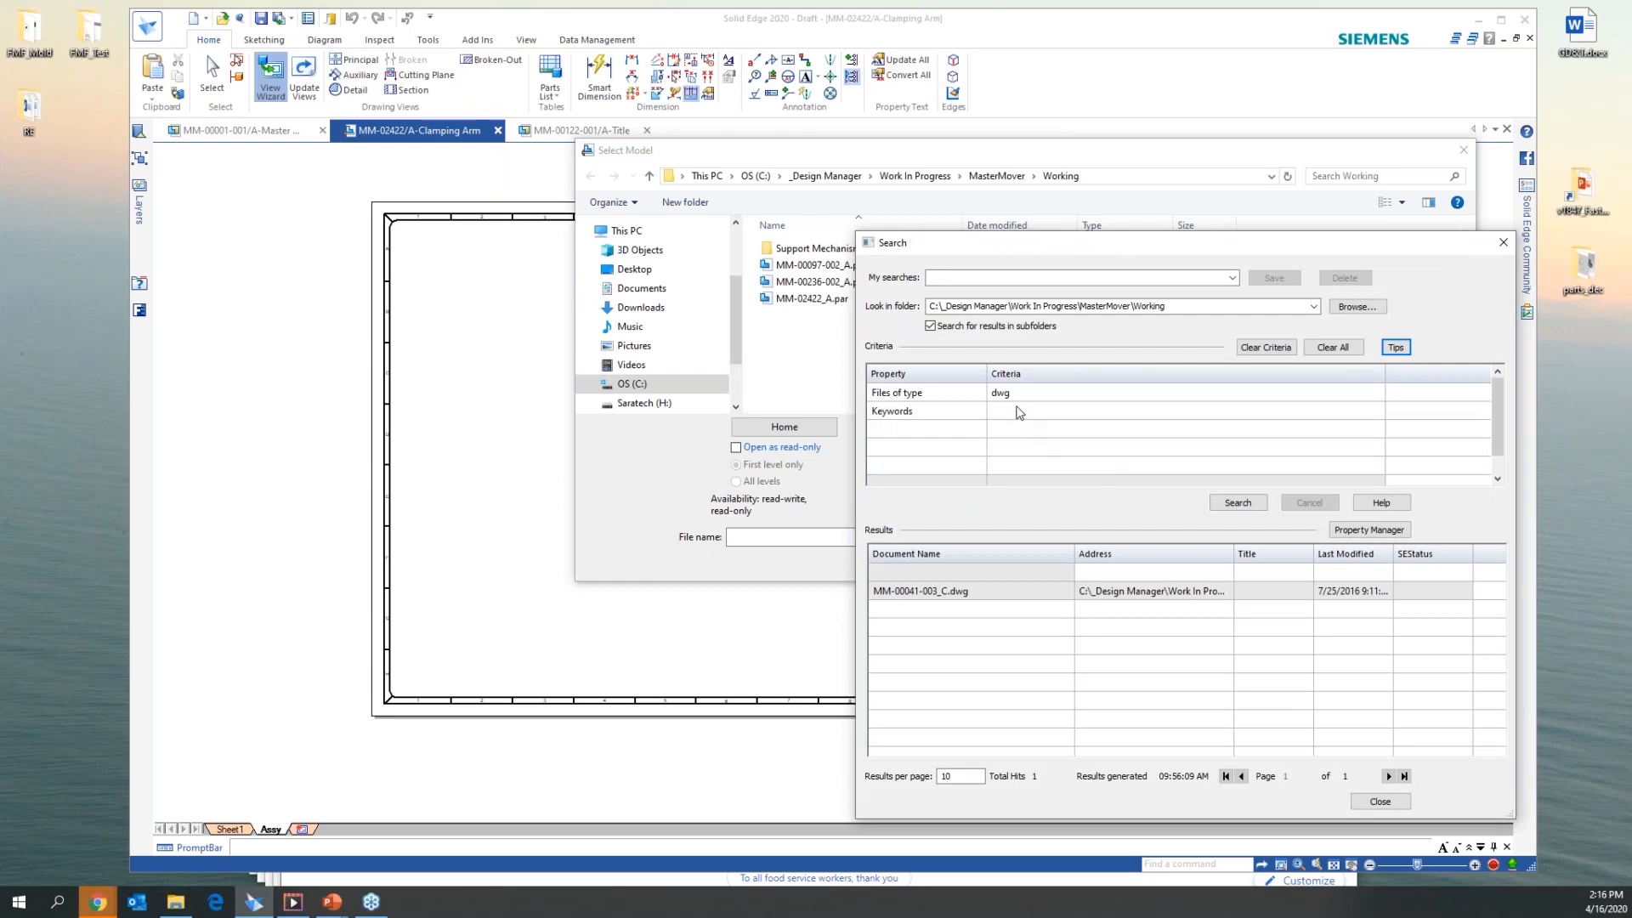
Search for files of type asm with keywords contains "clamp" and load the clamp assembly MM-00179-001_A.asm for the drawing view
{"action": "left_click", "coordinate": [1021, 396]}
{"action": "key", "text": "BackSpace"}
{"action": "key", "text": "BackSpace"}
{"action": "key", "text": "BackSpace"}
{"action": "type", "text": "asm"}
{"action": "left_click", "coordinate": [1051, 415]}
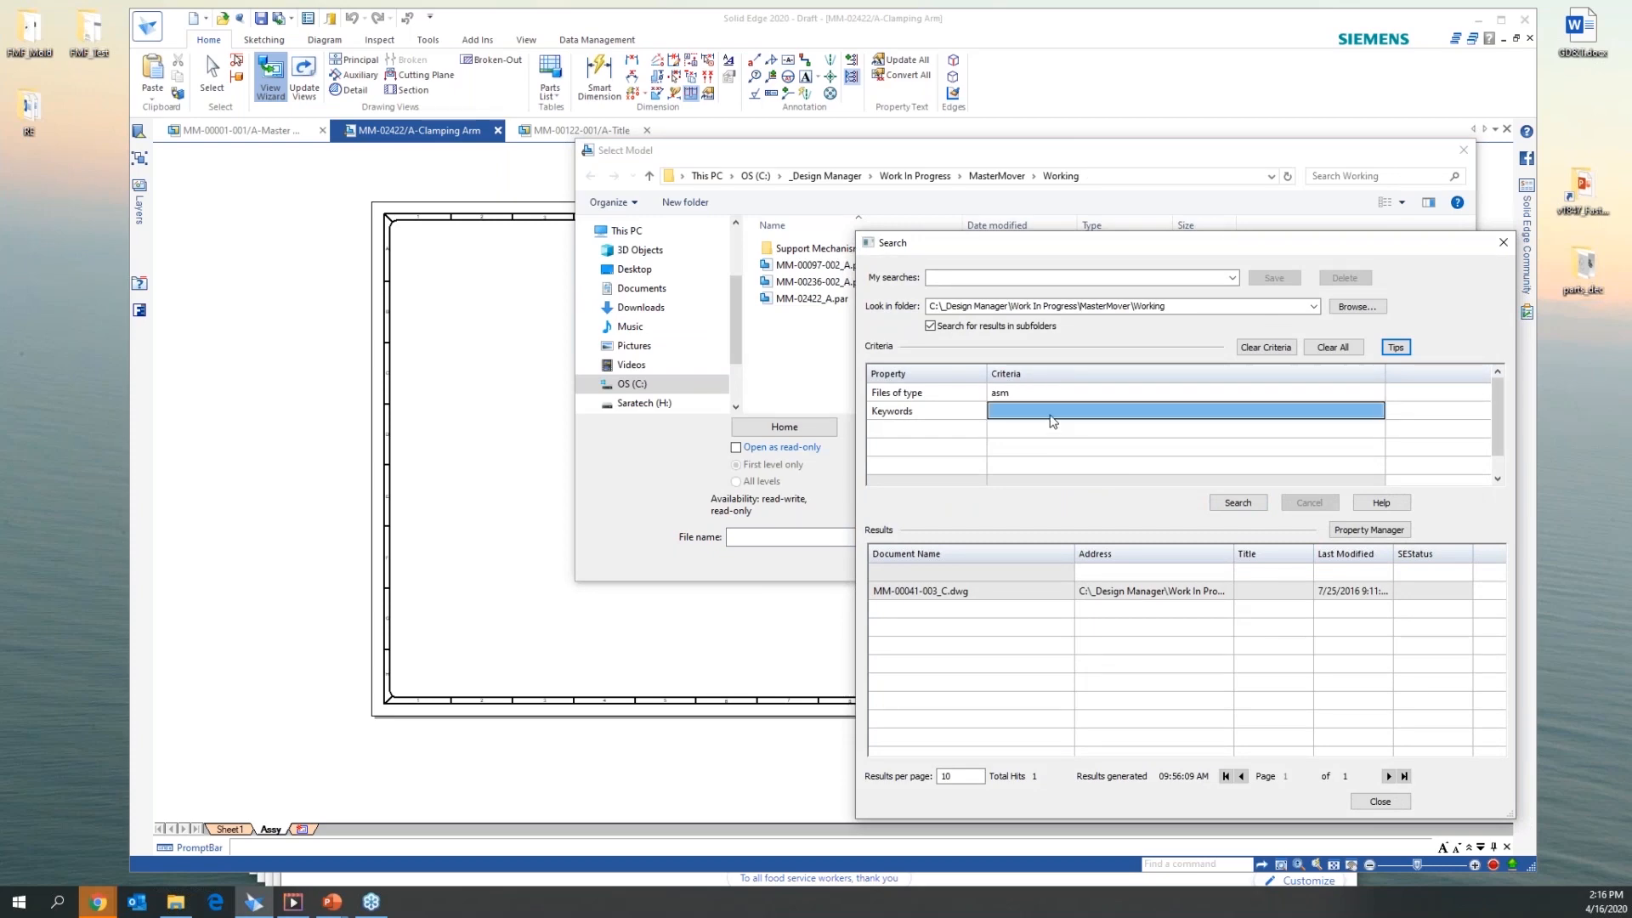
{"action": "type", "text": "contains \""}
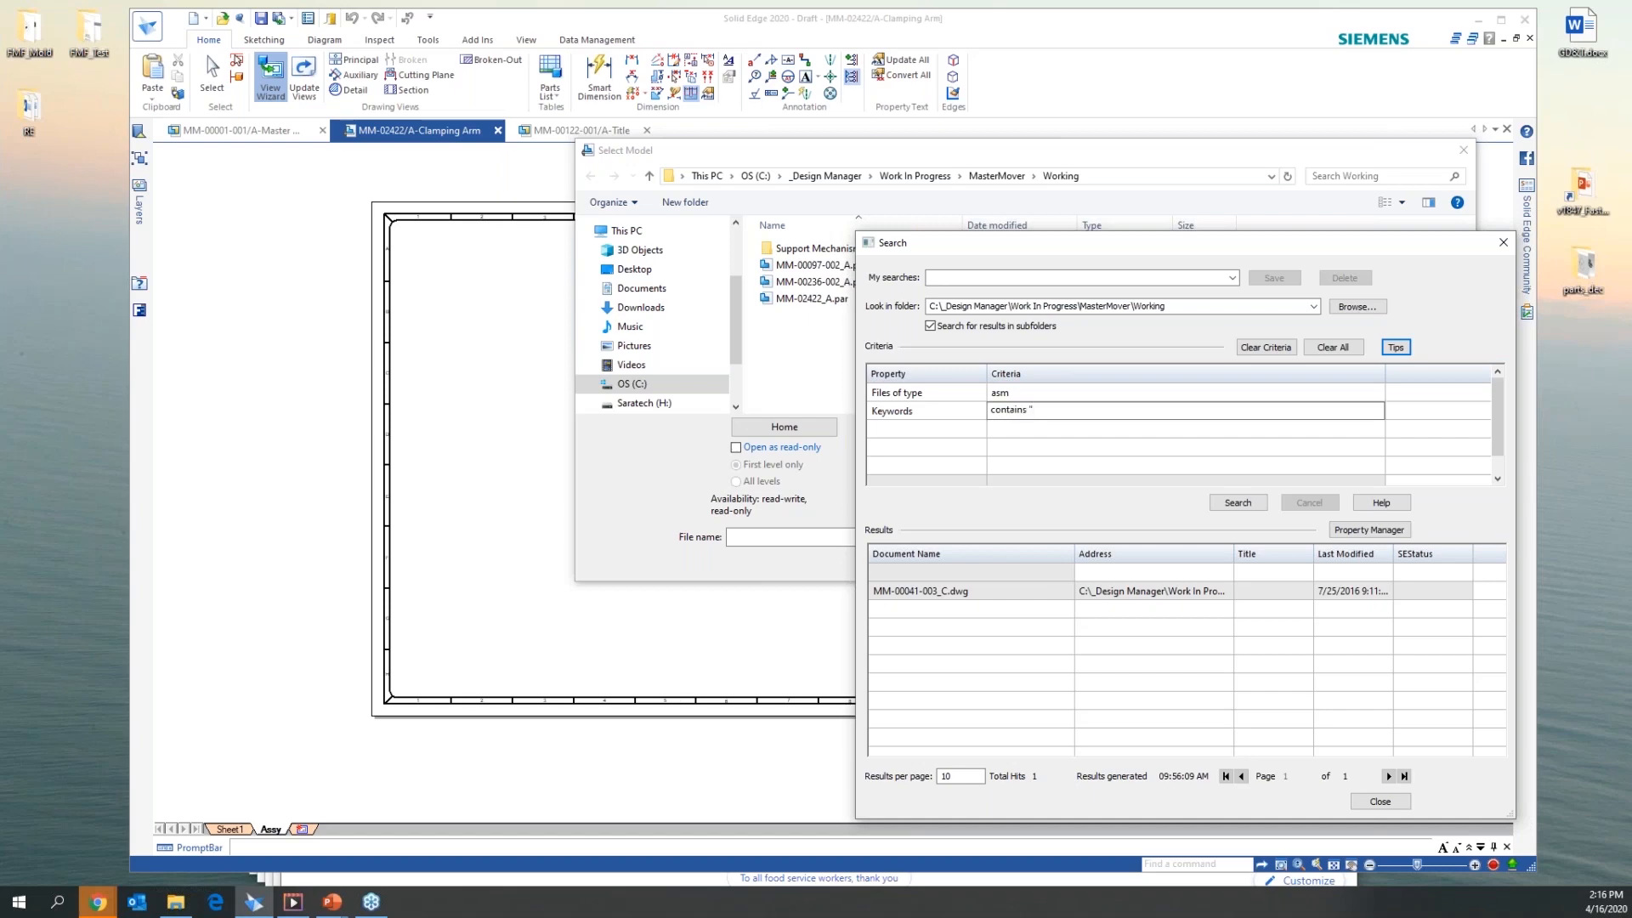
{"action": "type", "text": "clam"}
{"action": "key", "text": "Return"}
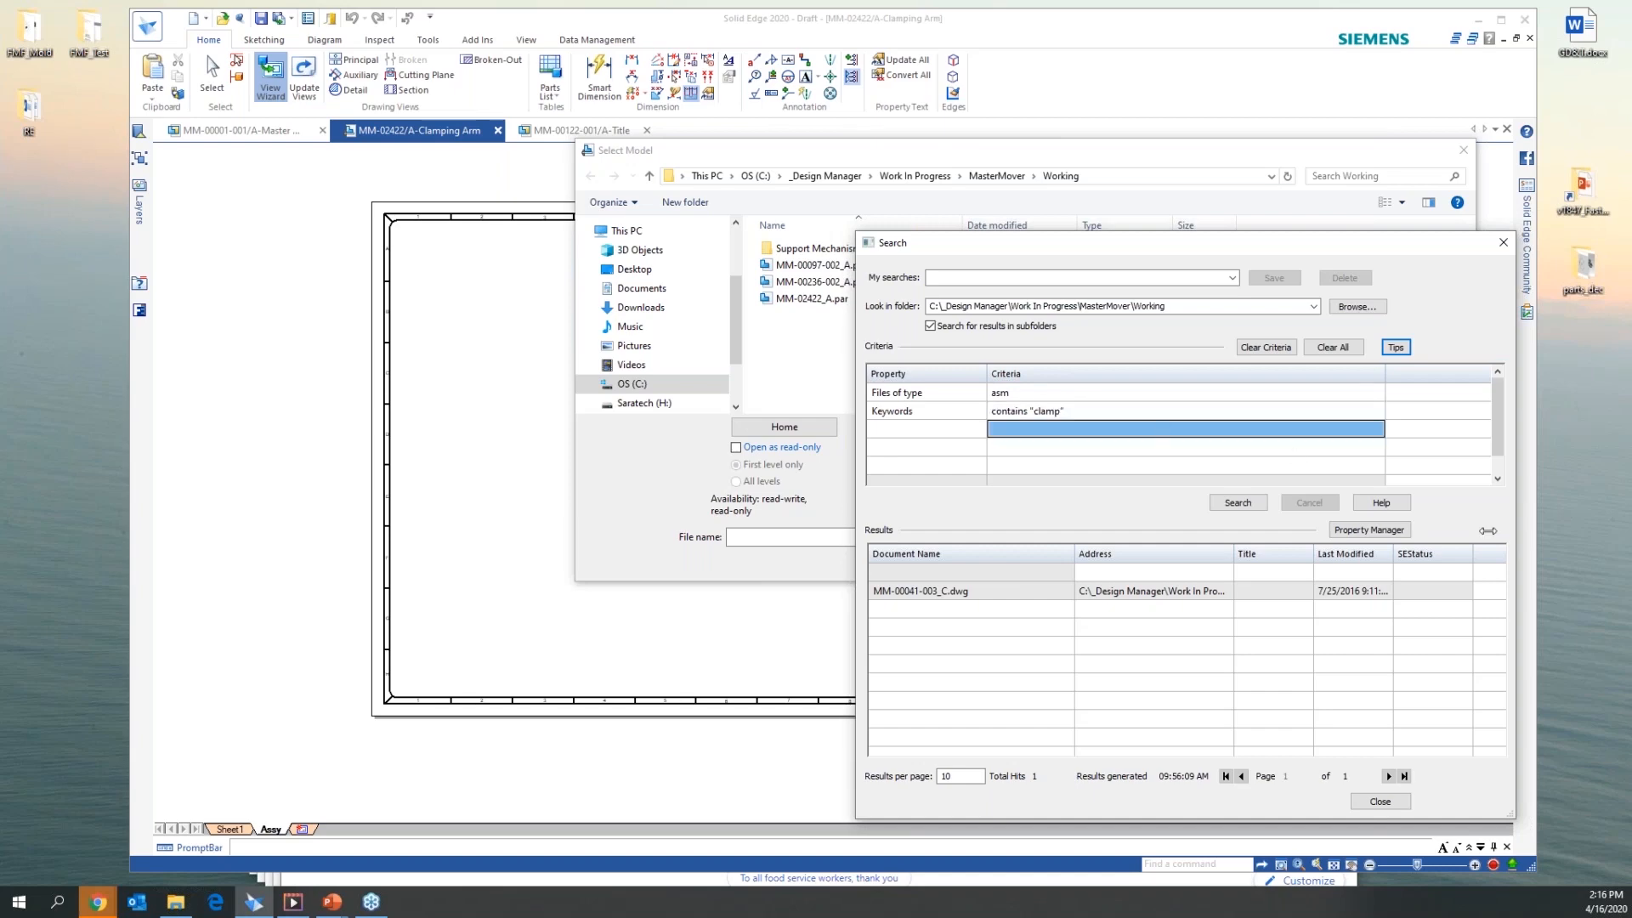
{"action": "left_click", "coordinate": [1217, 502]}
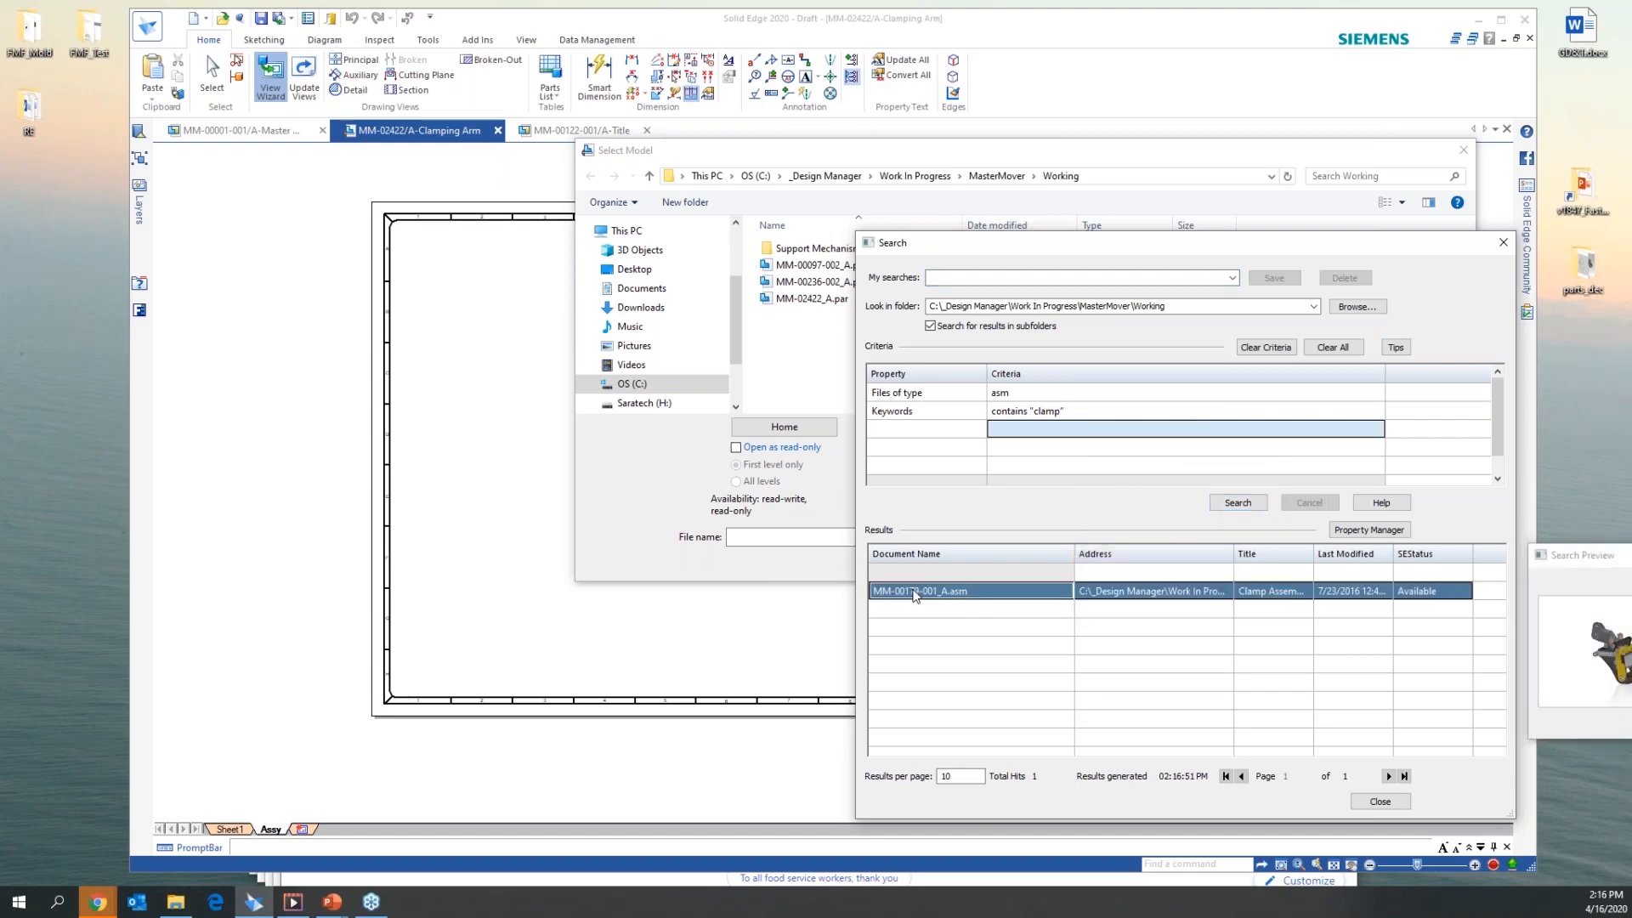
{"action": "double_click", "coordinate": [915, 593]}
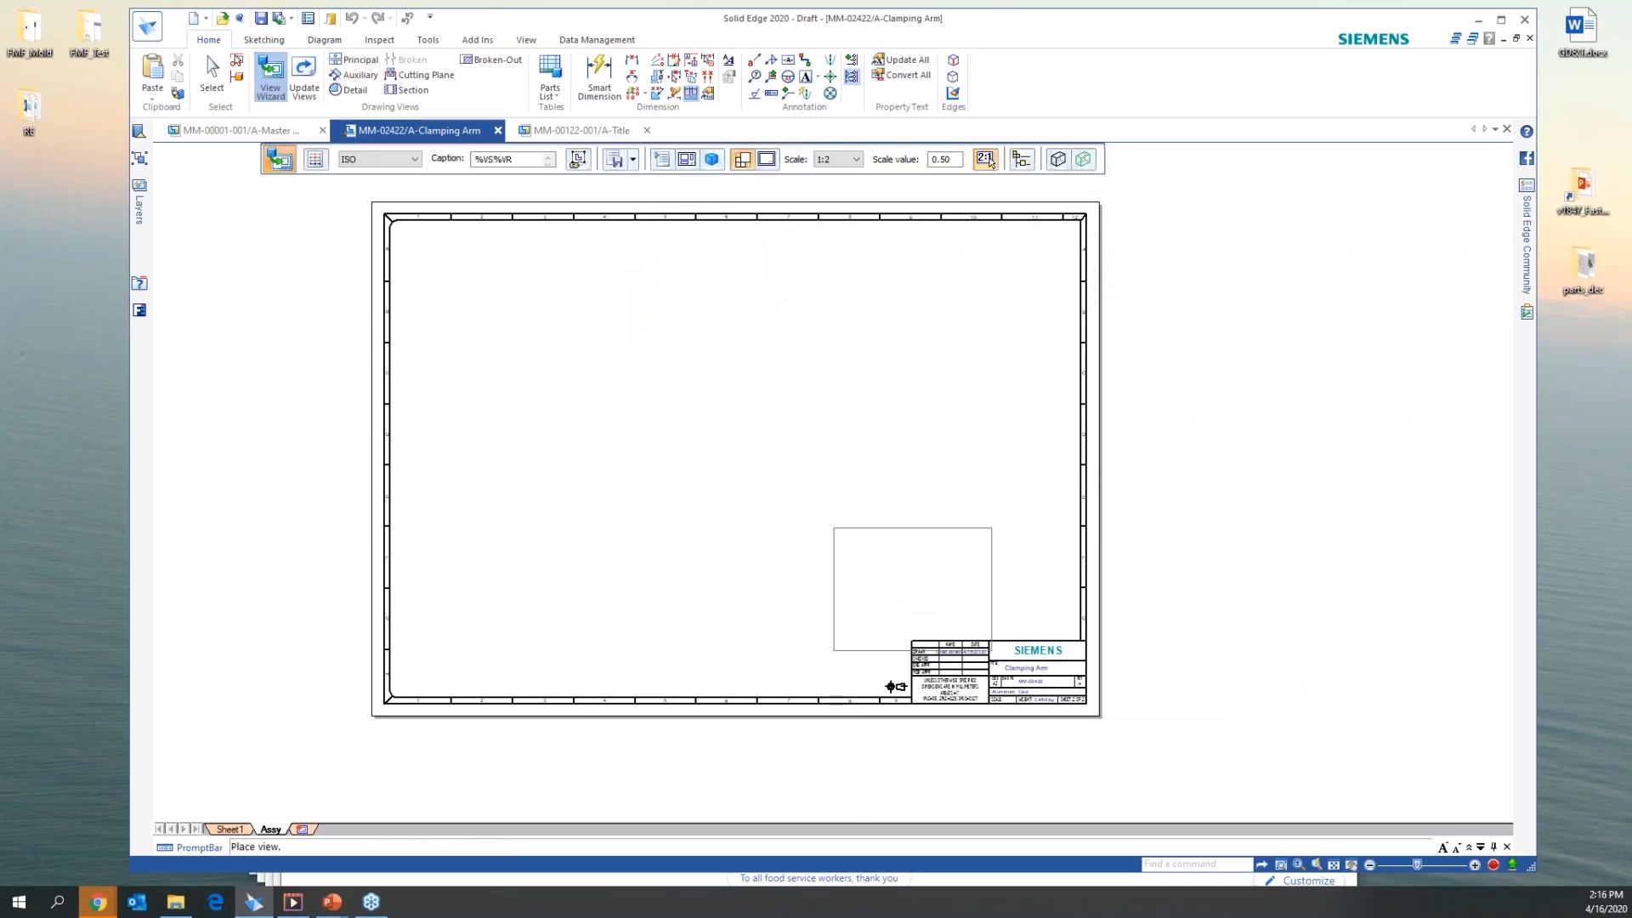
Set the clamp assembly's drawing view to Shaded with Edges
{"action": "left_click", "coordinate": [1062, 163]}
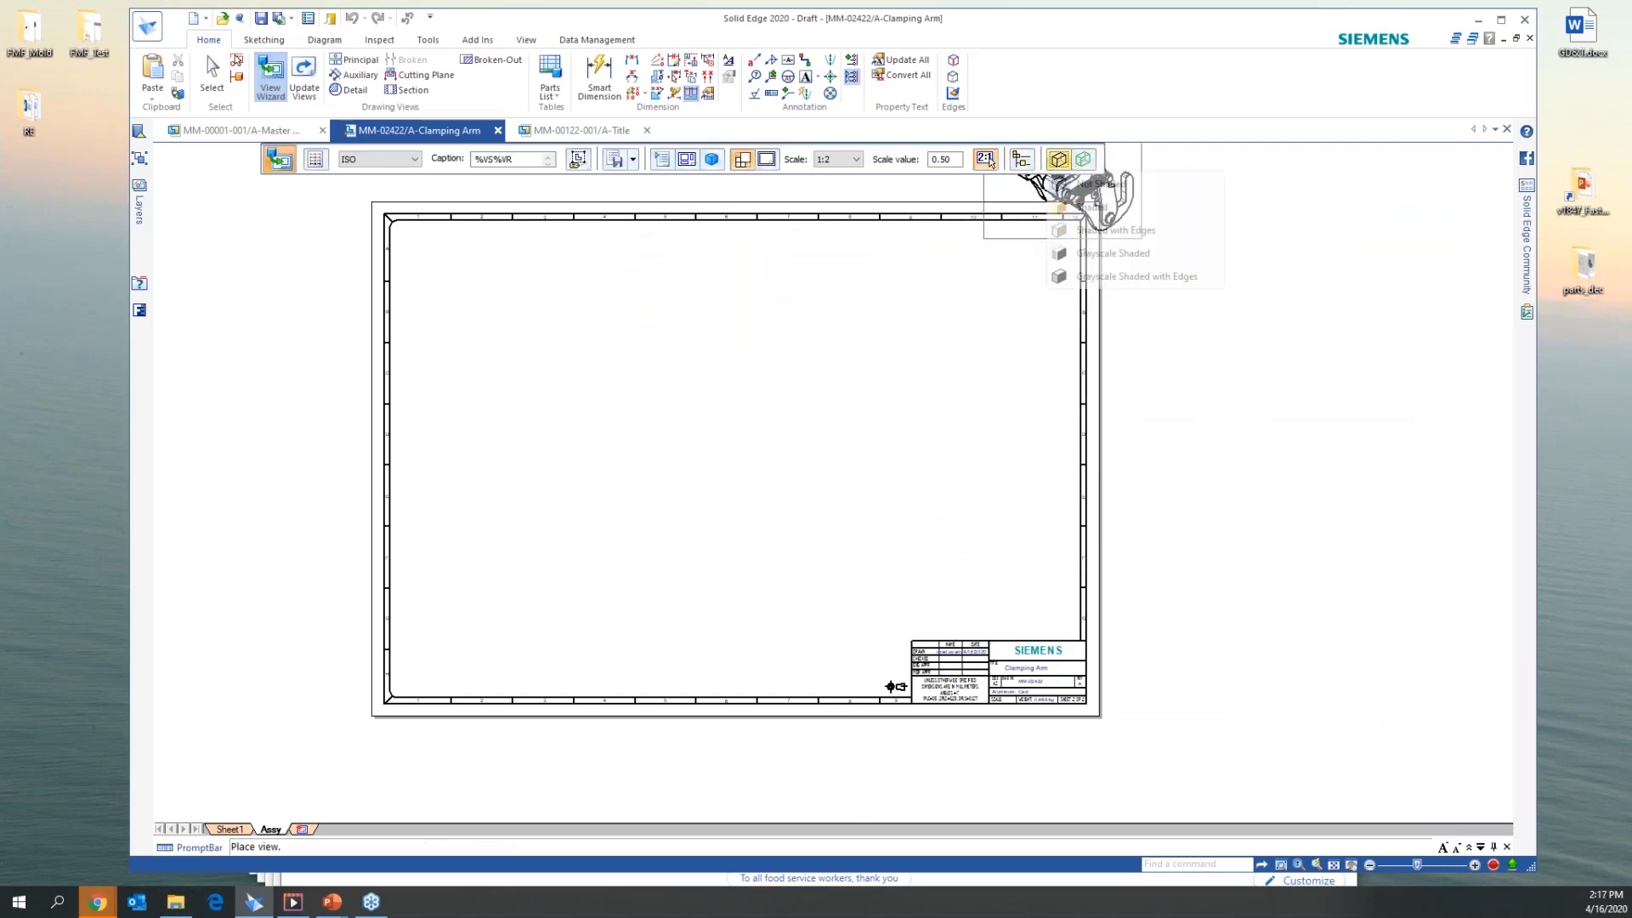
{"action": "left_click", "coordinate": [1105, 228]}
{"action": "left_click", "coordinate": [705, 449]}
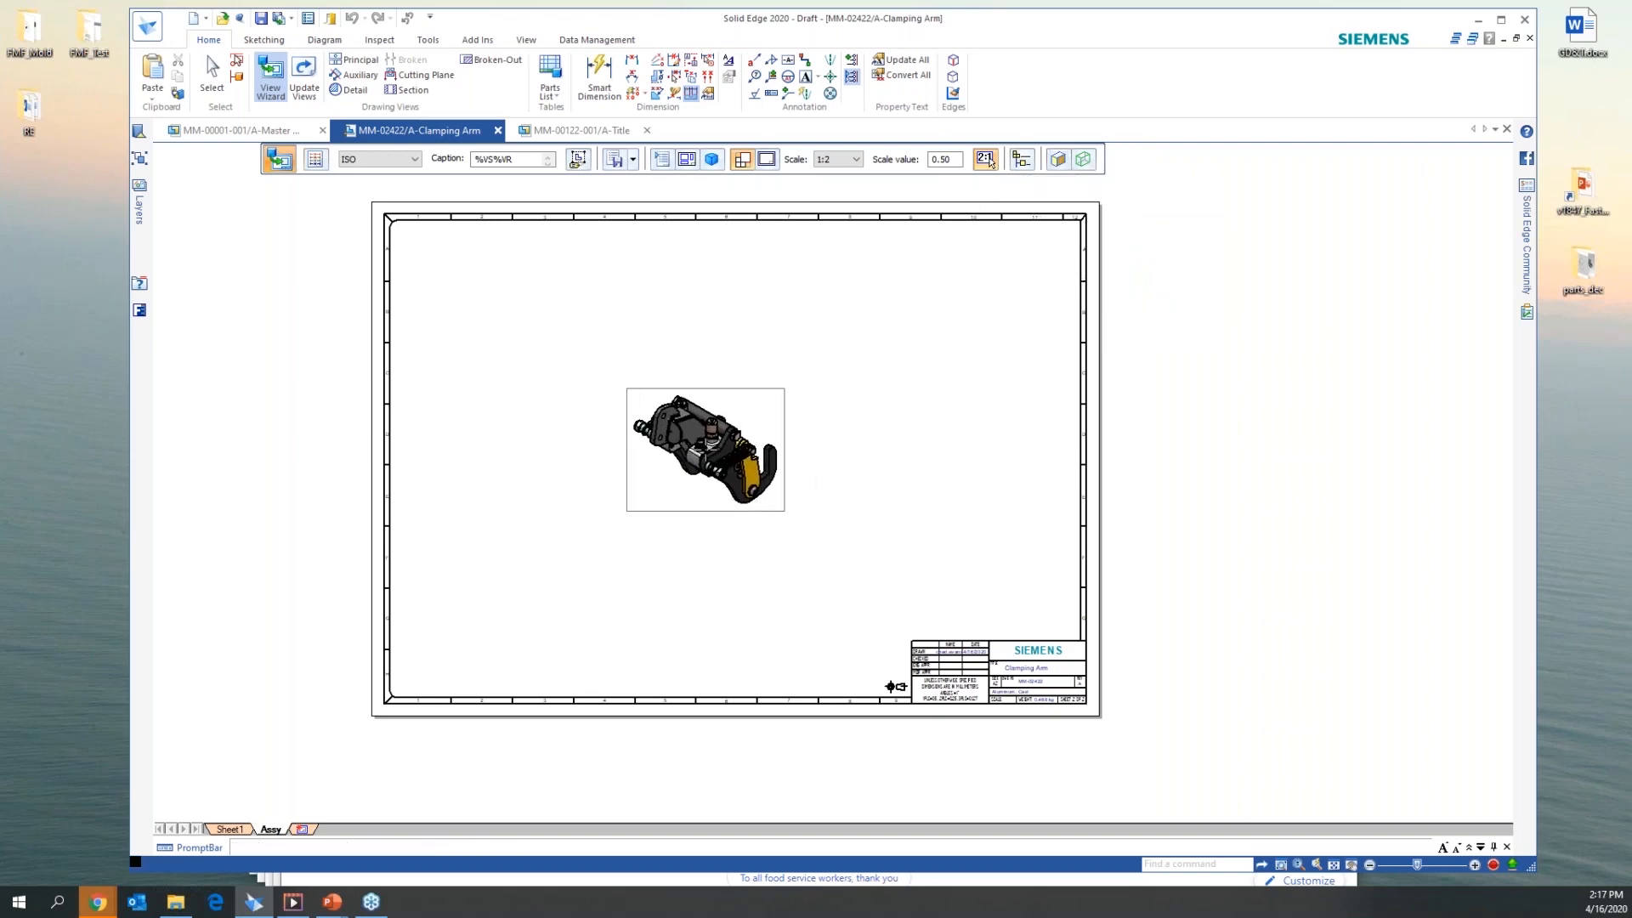
{"action": "left_click", "coordinate": [687, 162]}
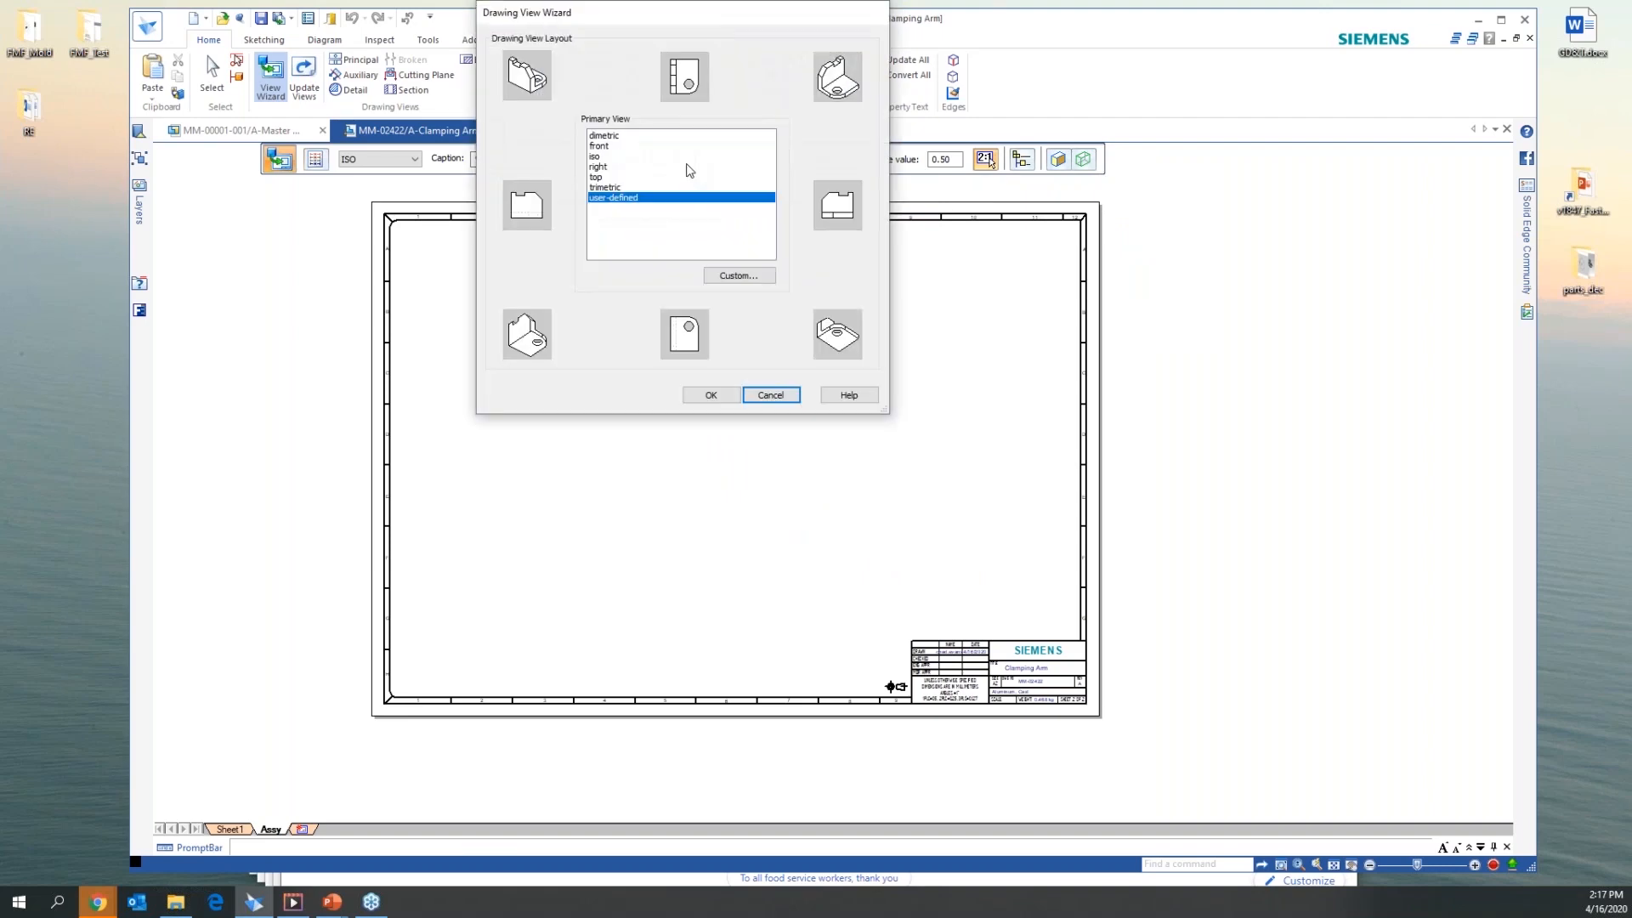
{"action": "left_click", "coordinate": [769, 396]}
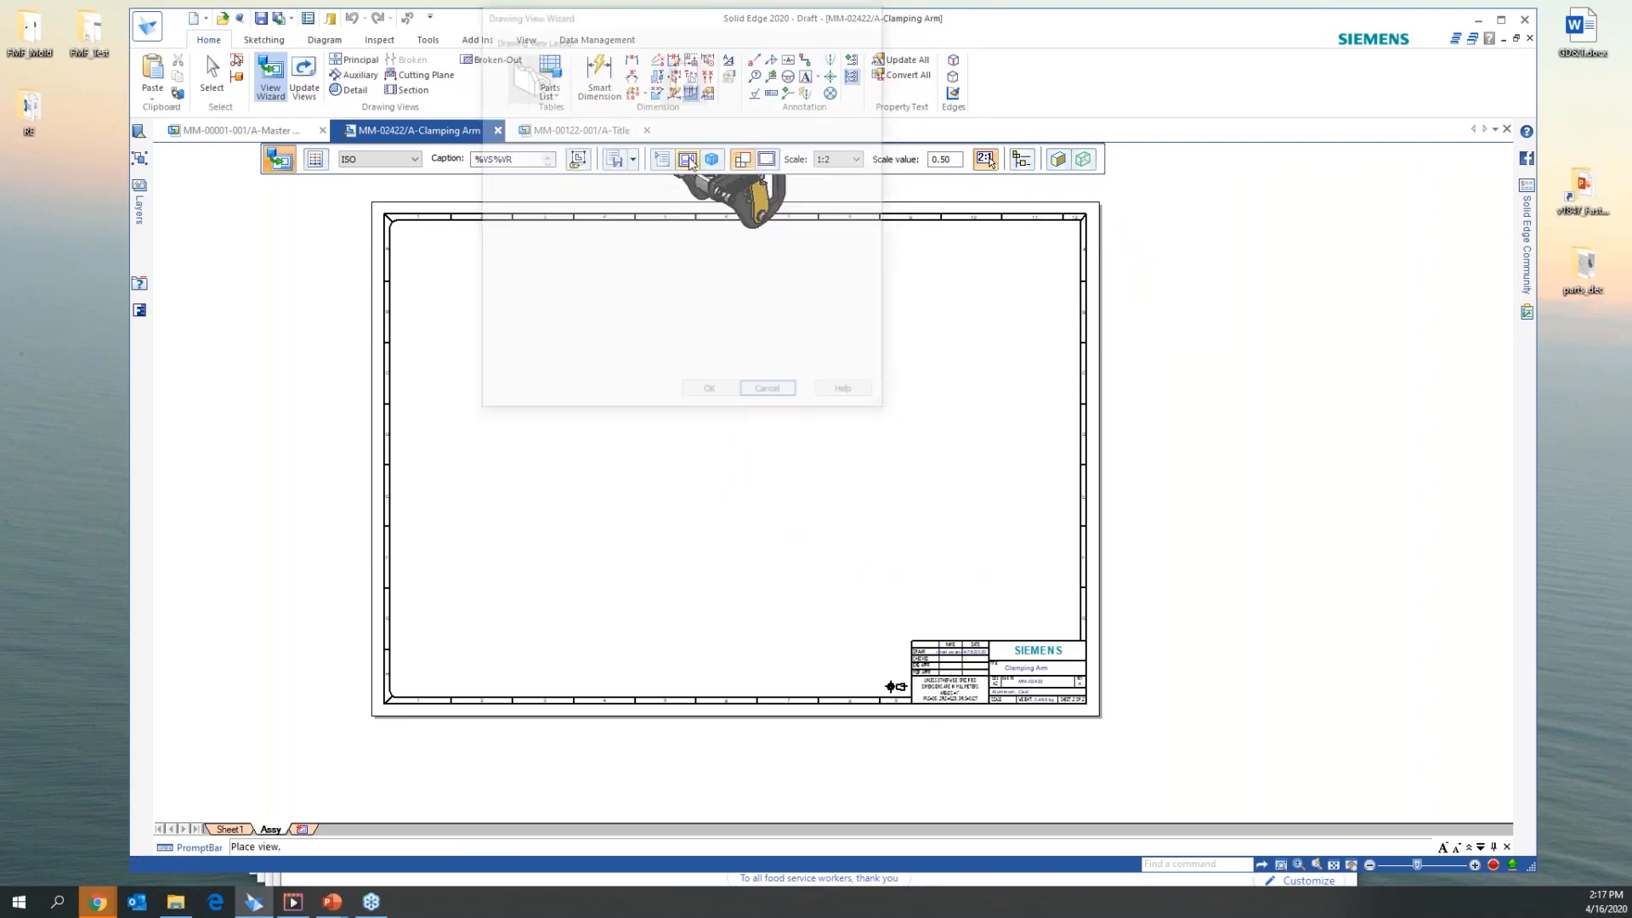
{"action": "left_click", "coordinate": [783, 398]}
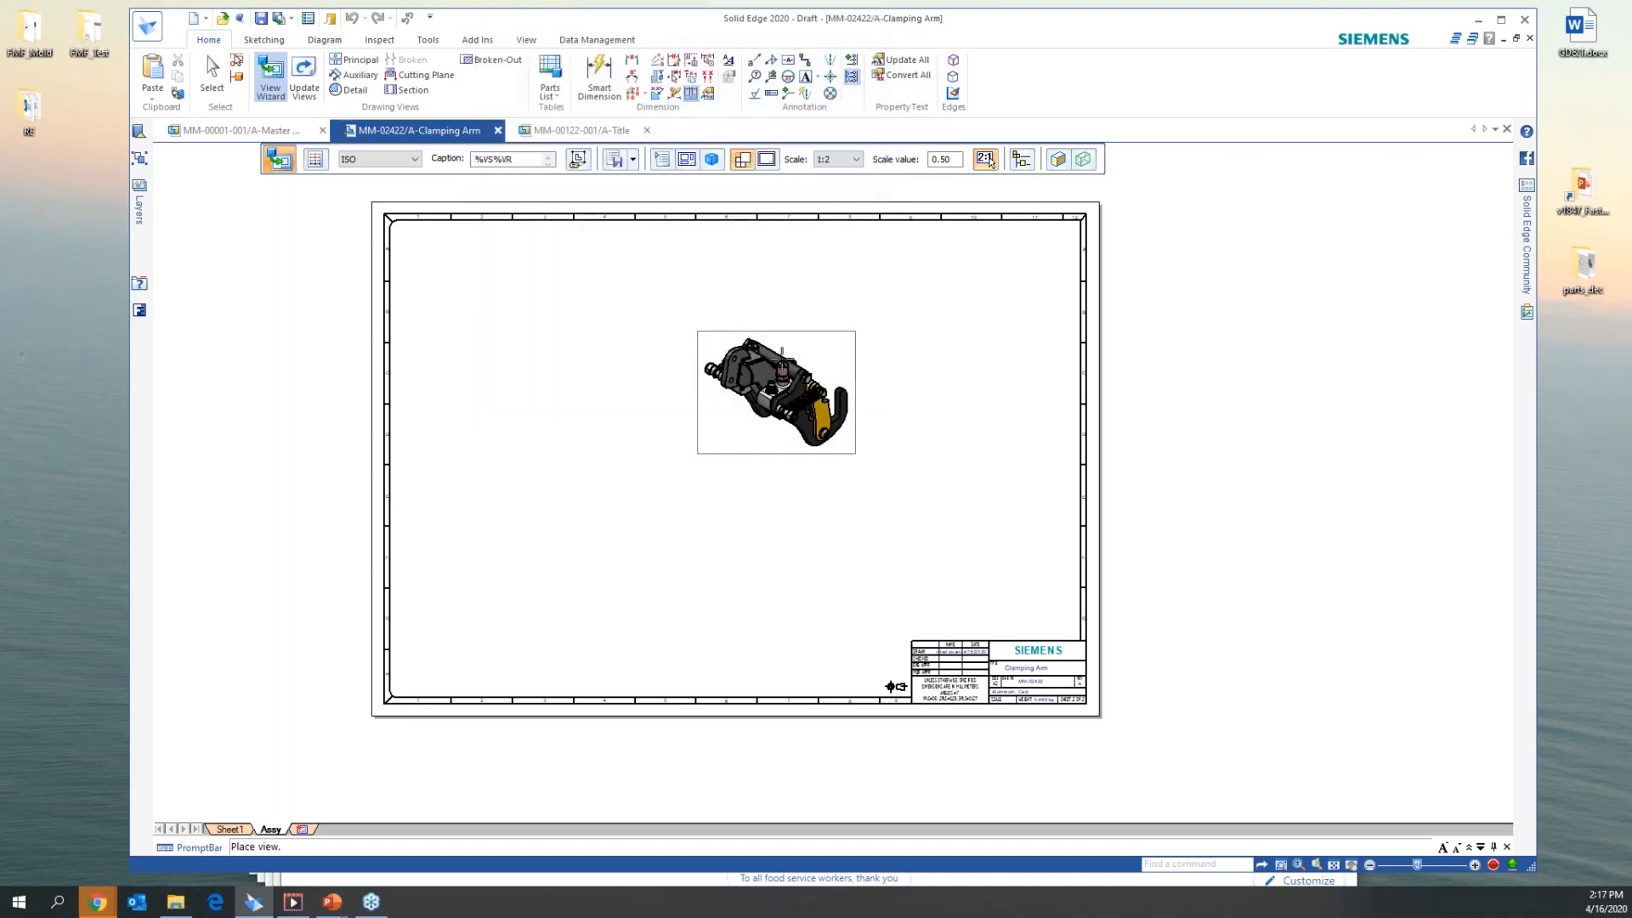
Choose the Exploded View configuration for the clamp assembly and place the view on the left half of the Assy sheet
{"action": "left_click", "coordinate": [668, 162]}
{"action": "left_click", "coordinate": [740, 79]}
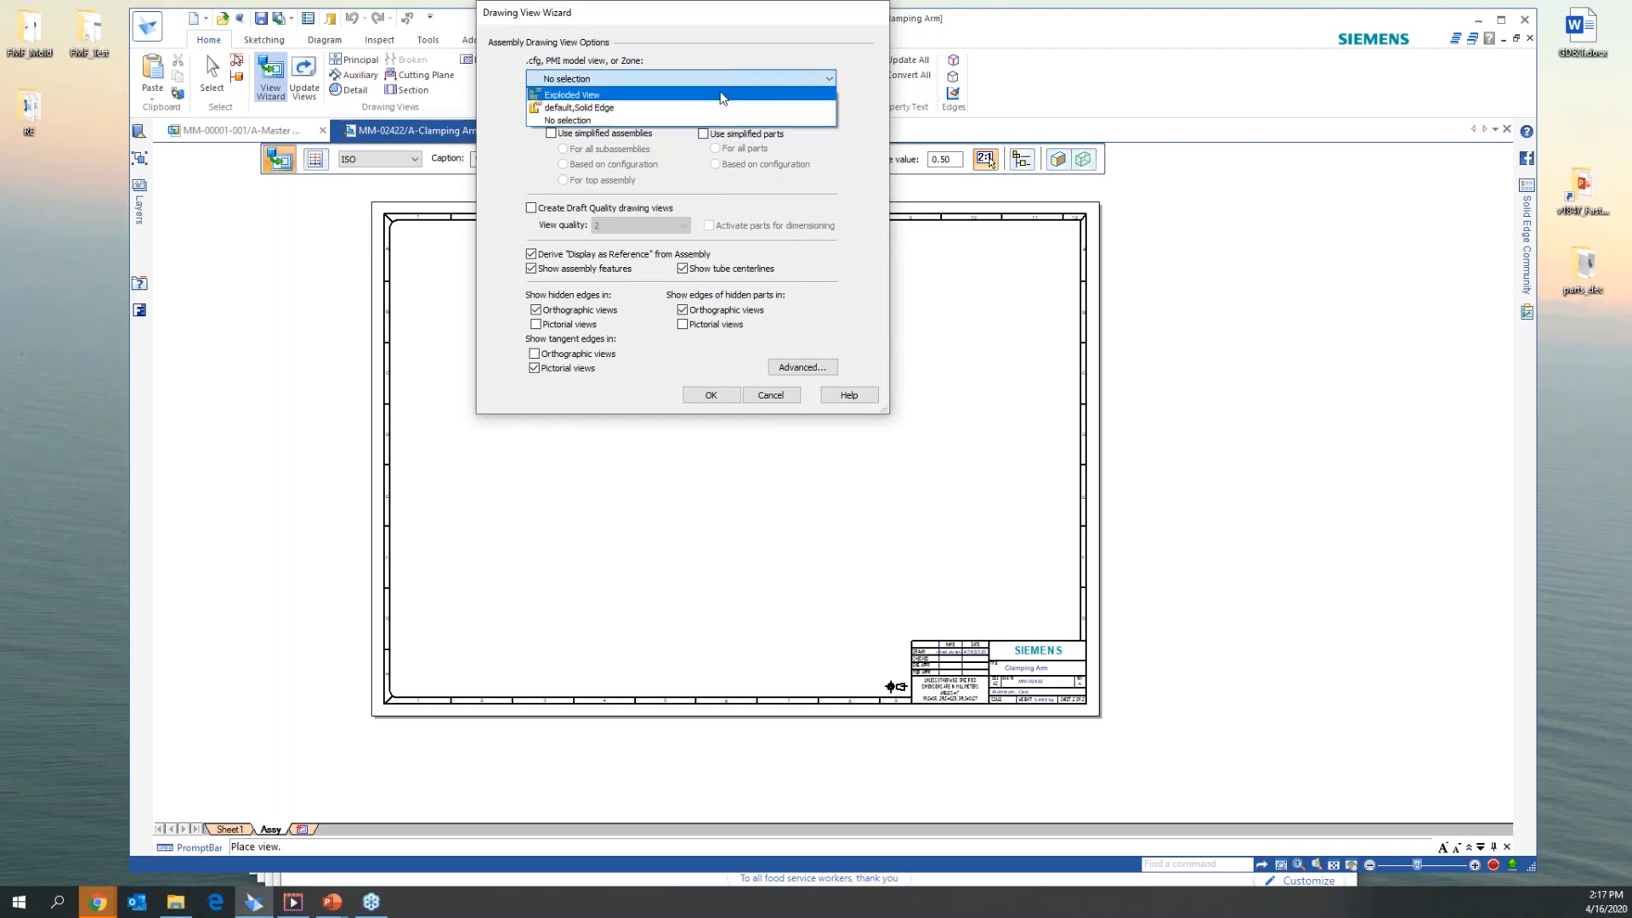
{"action": "left_click", "coordinate": [721, 95]}
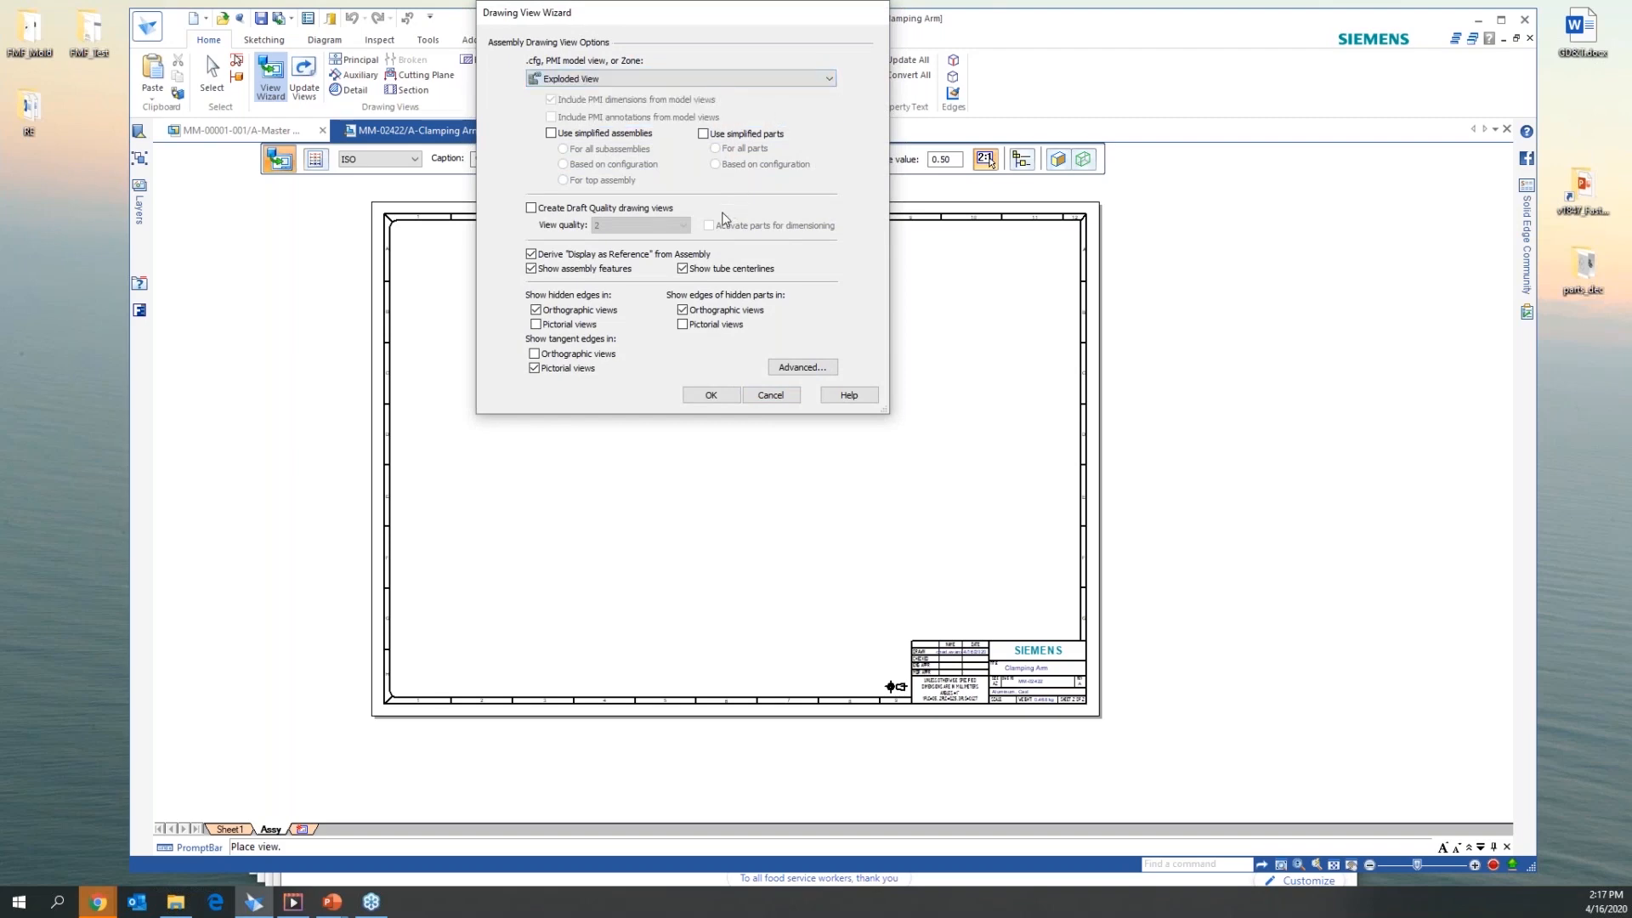
{"action": "left_click", "coordinate": [711, 396]}
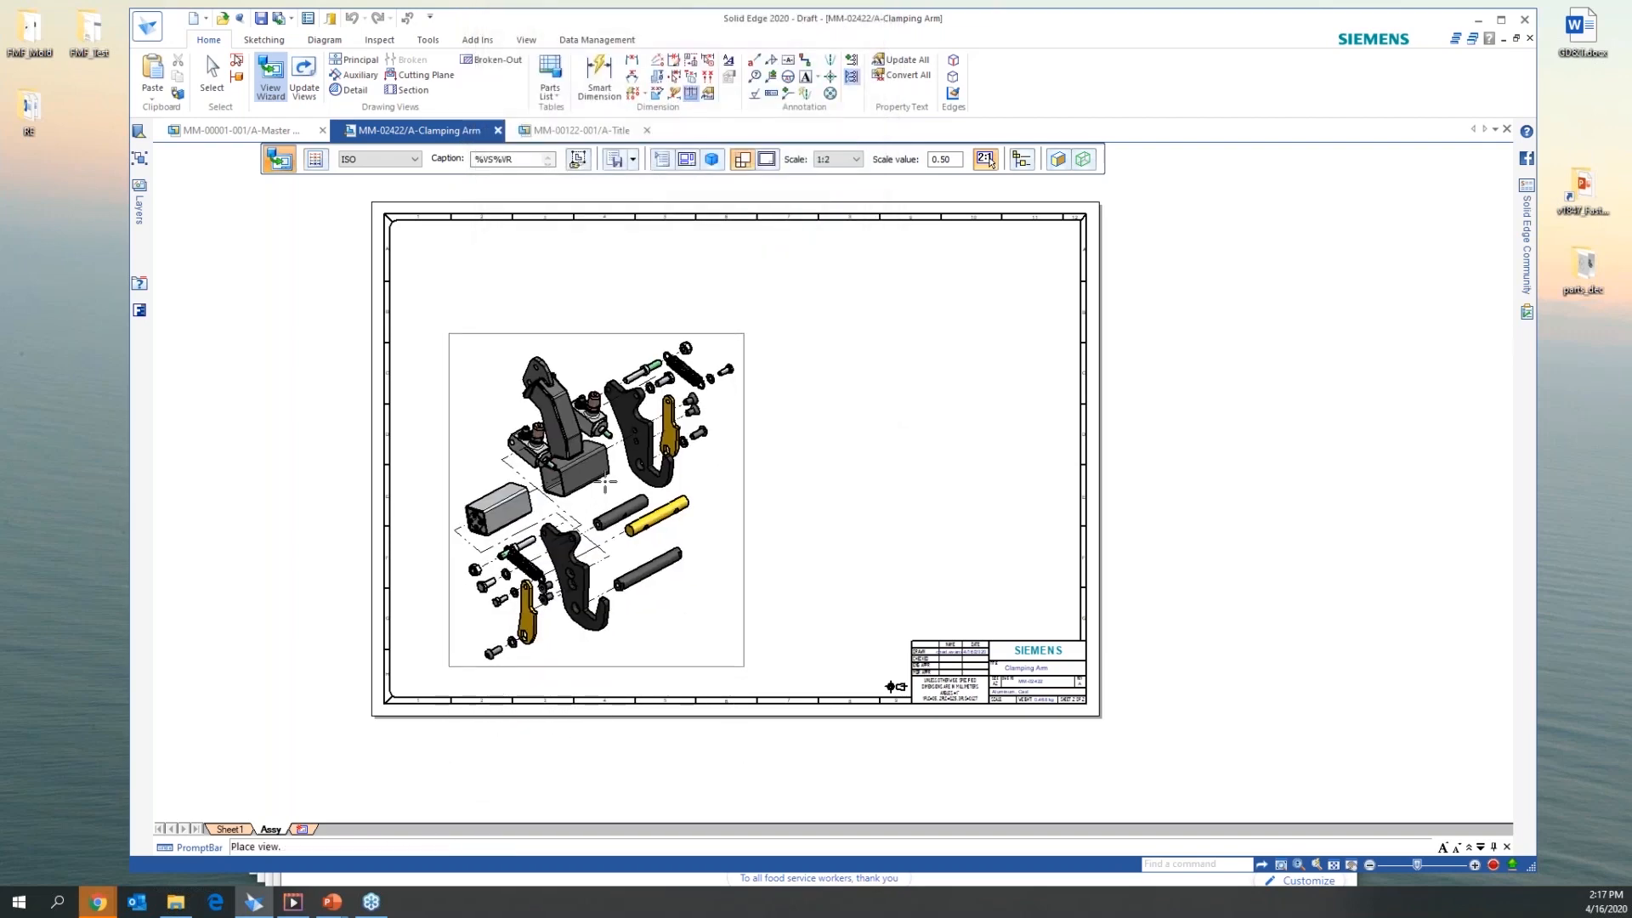
{"action": "left_click", "coordinate": [612, 462]}
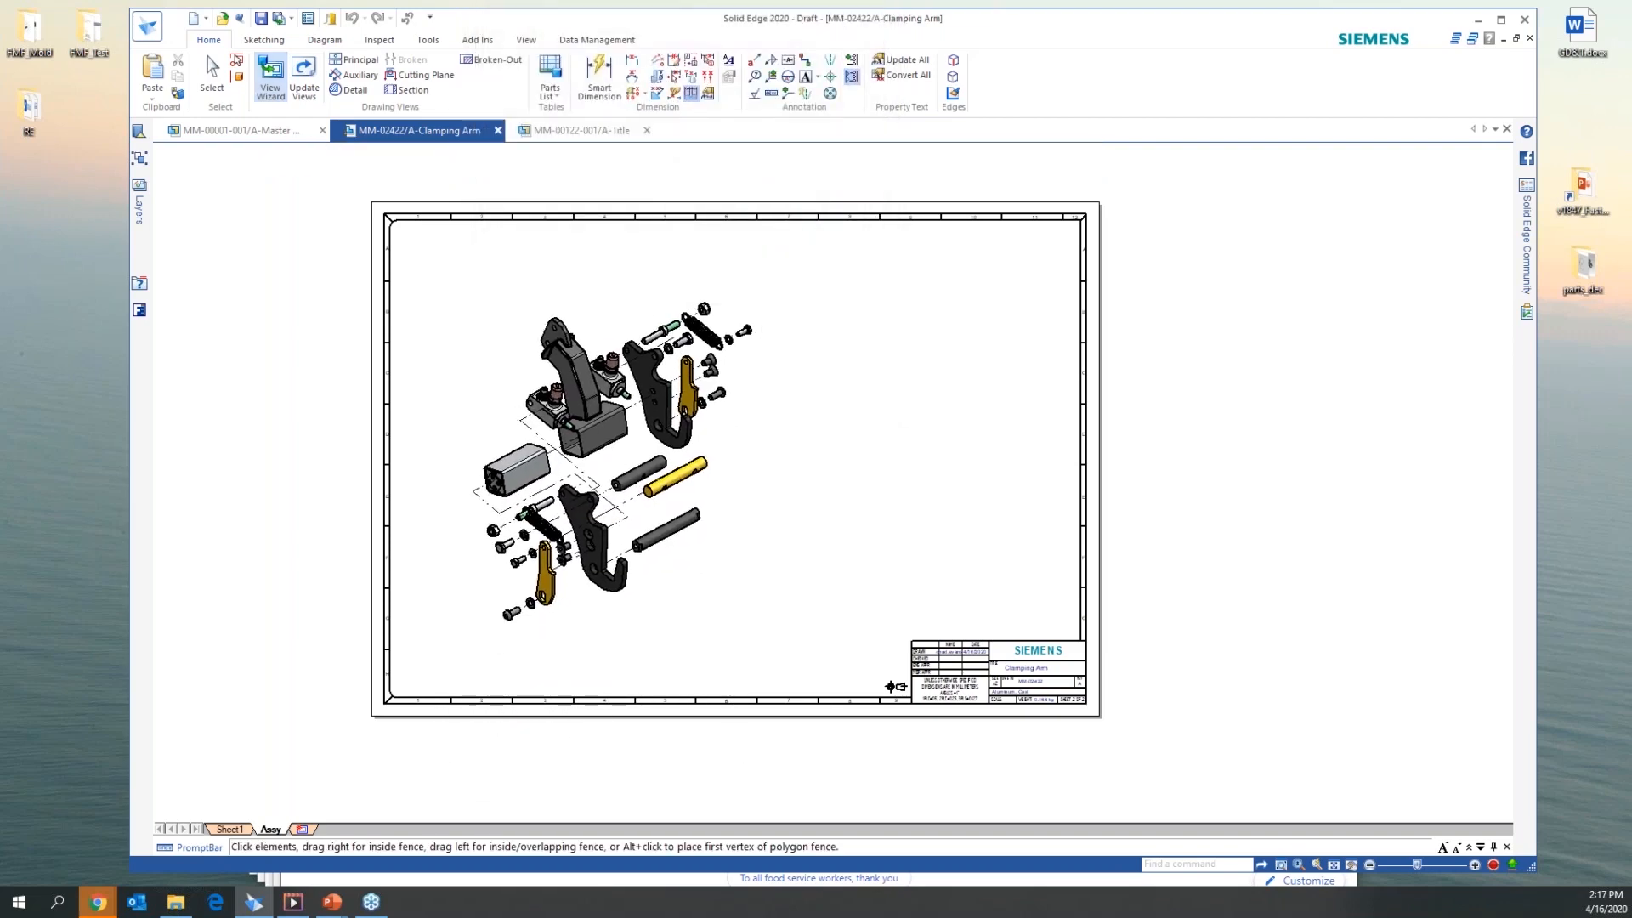
Create a parts list with balloons for the exploded view using the MM STANDARD settings, placing the table in the sheet's upper right
{"action": "left_click", "coordinate": [633, 435]}
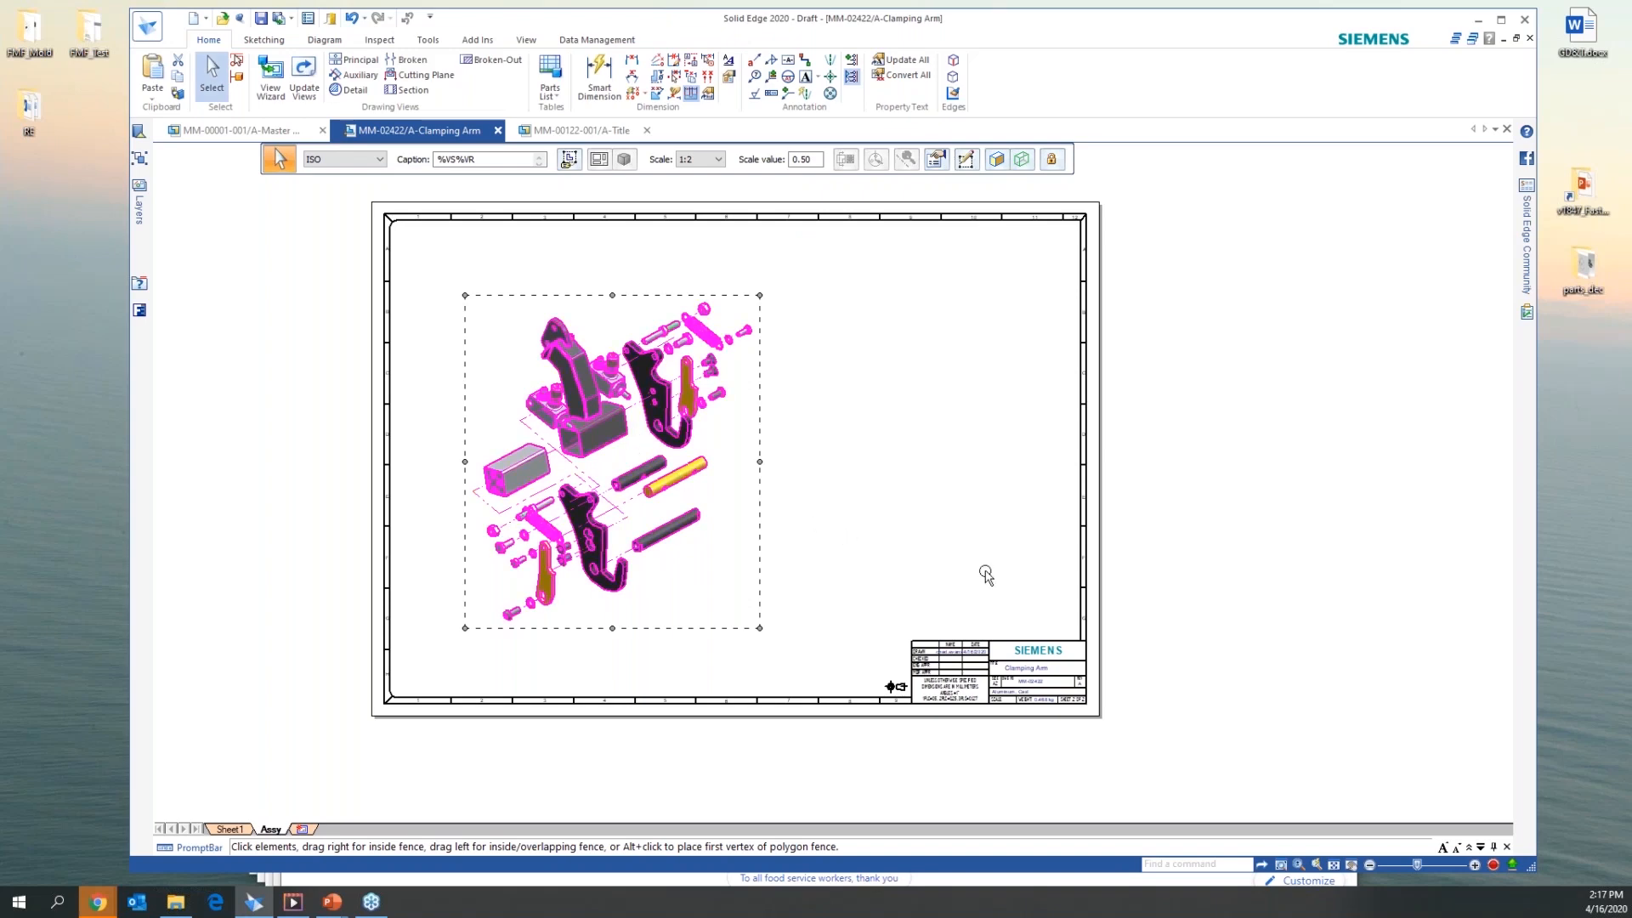
{"action": "left_click", "coordinate": [550, 81]}
{"action": "left_click", "coordinate": [685, 419]}
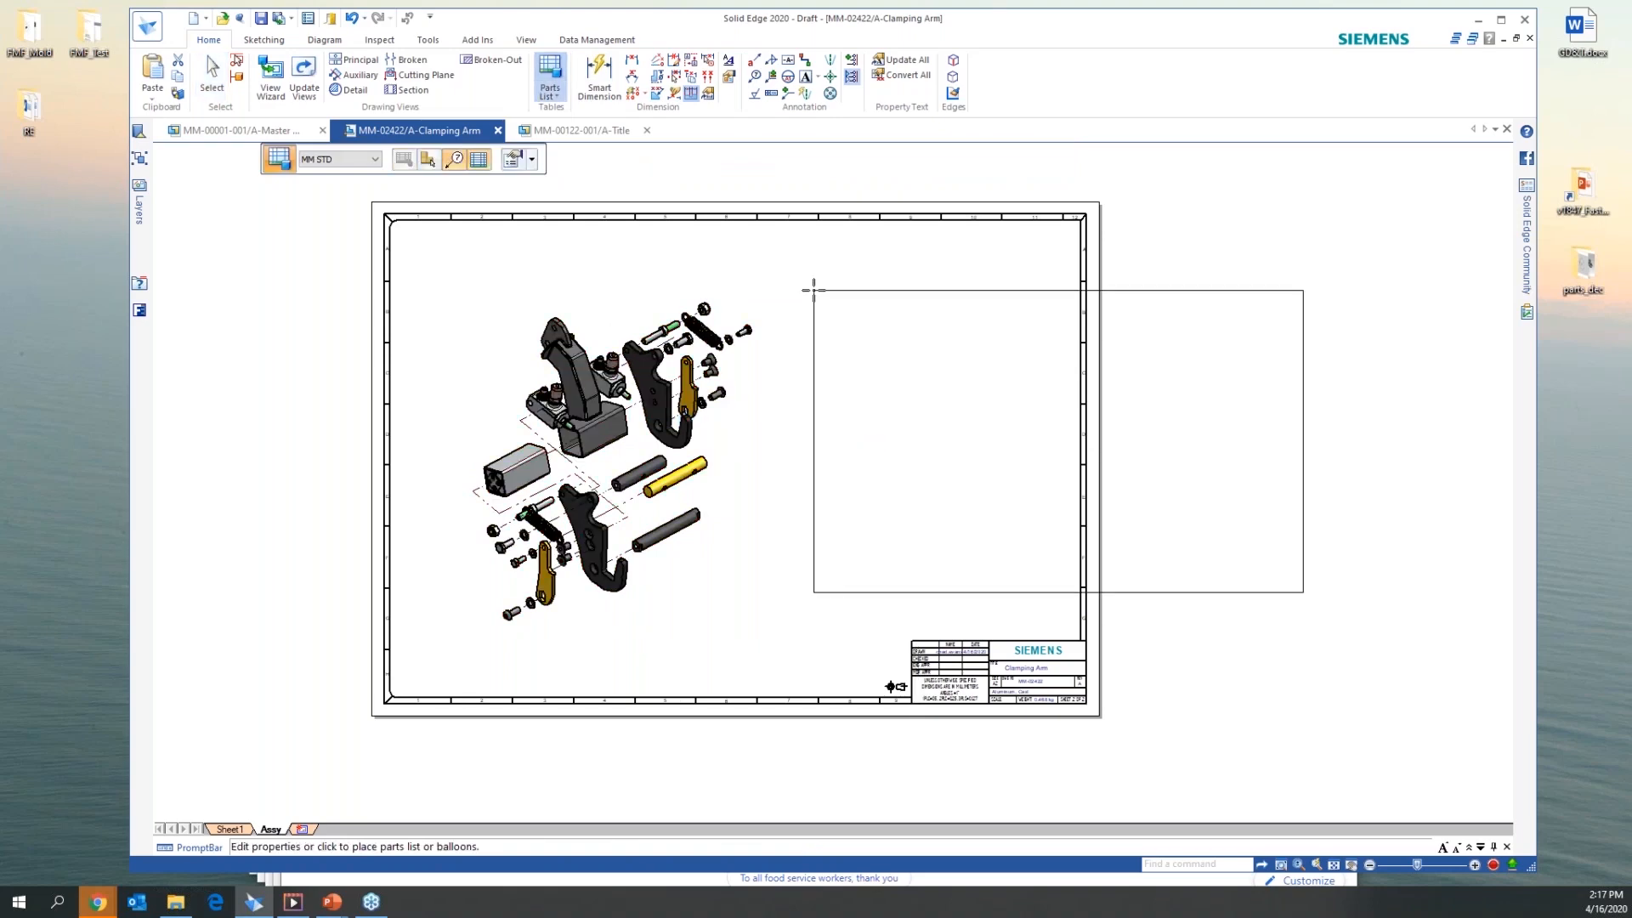
{"action": "left_click", "coordinate": [532, 159]}
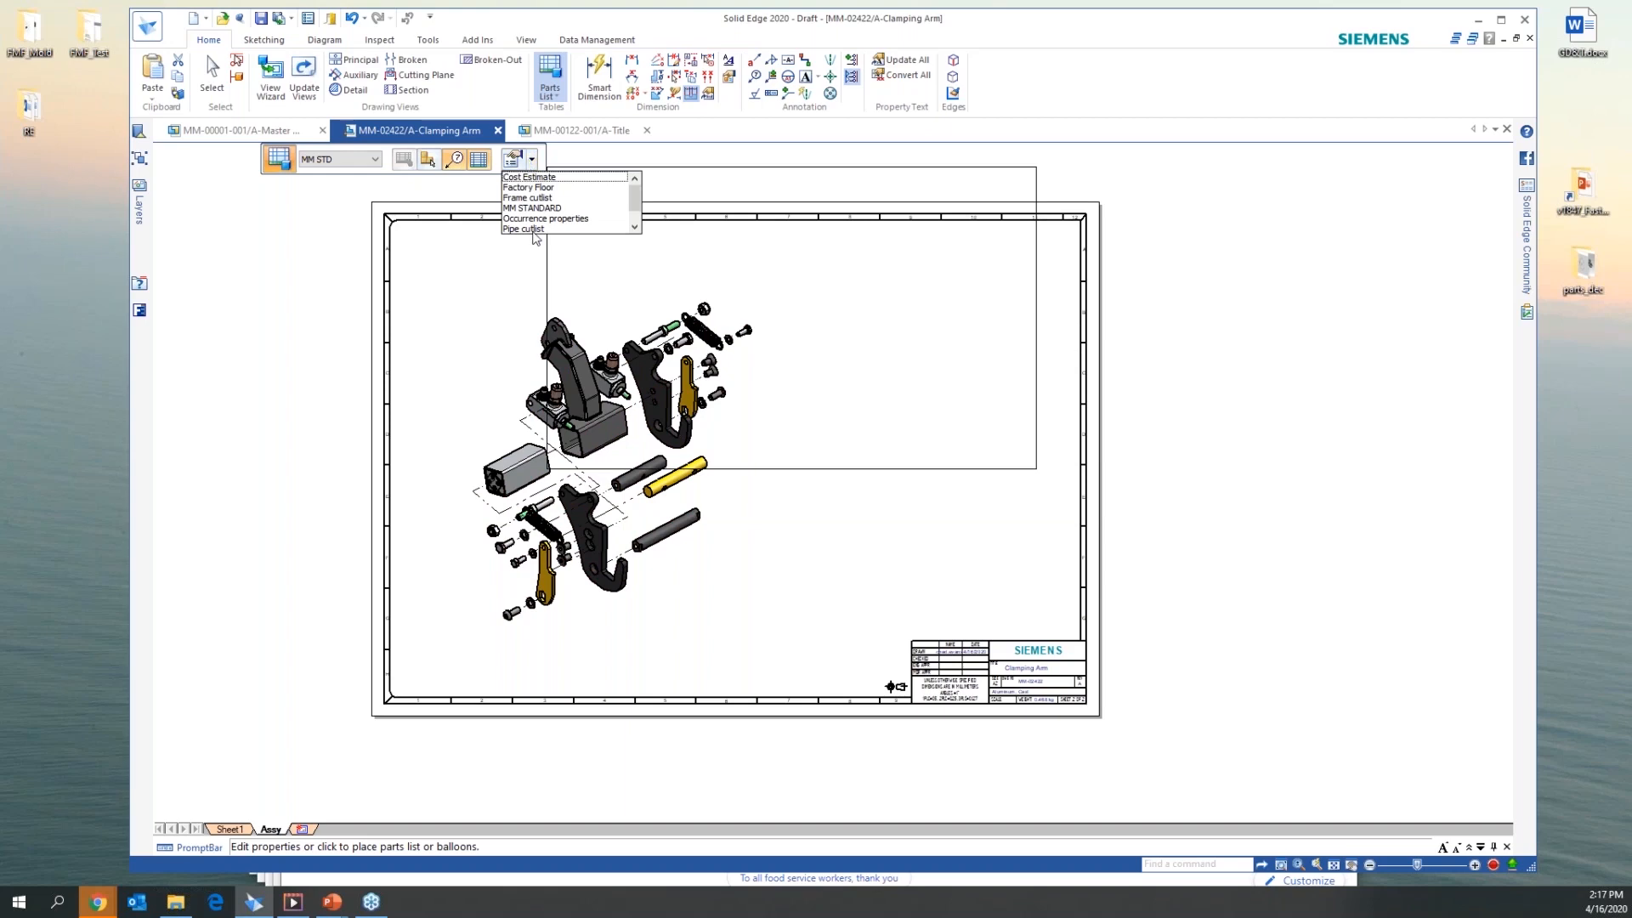
{"action": "left_click", "coordinate": [551, 209]}
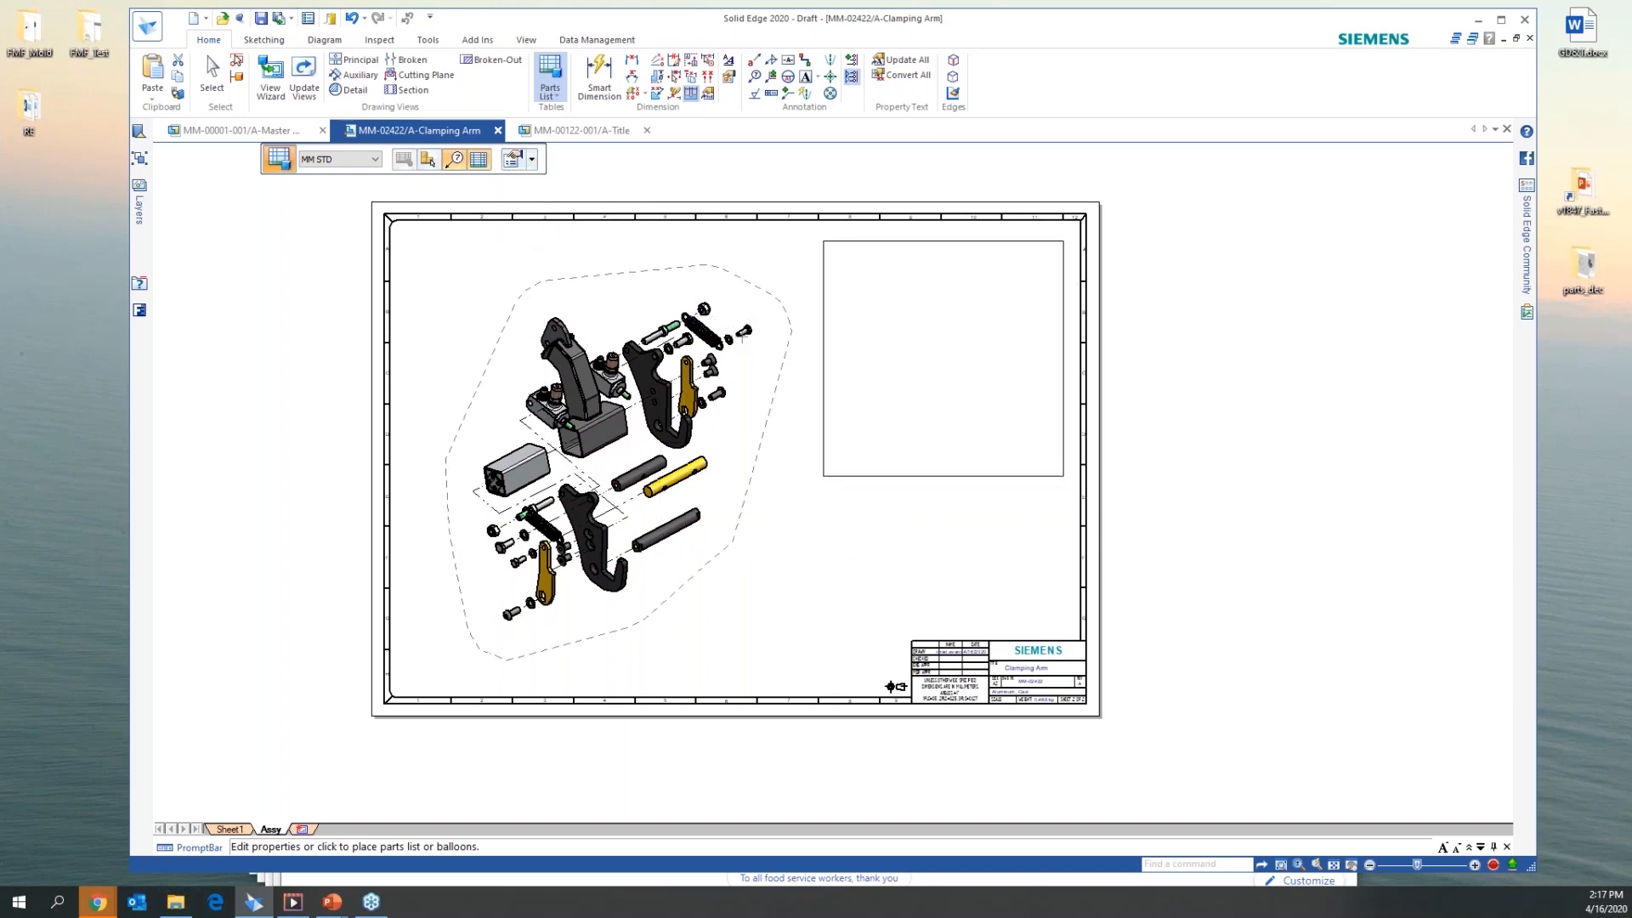
{"action": "left_click", "coordinate": [845, 318]}
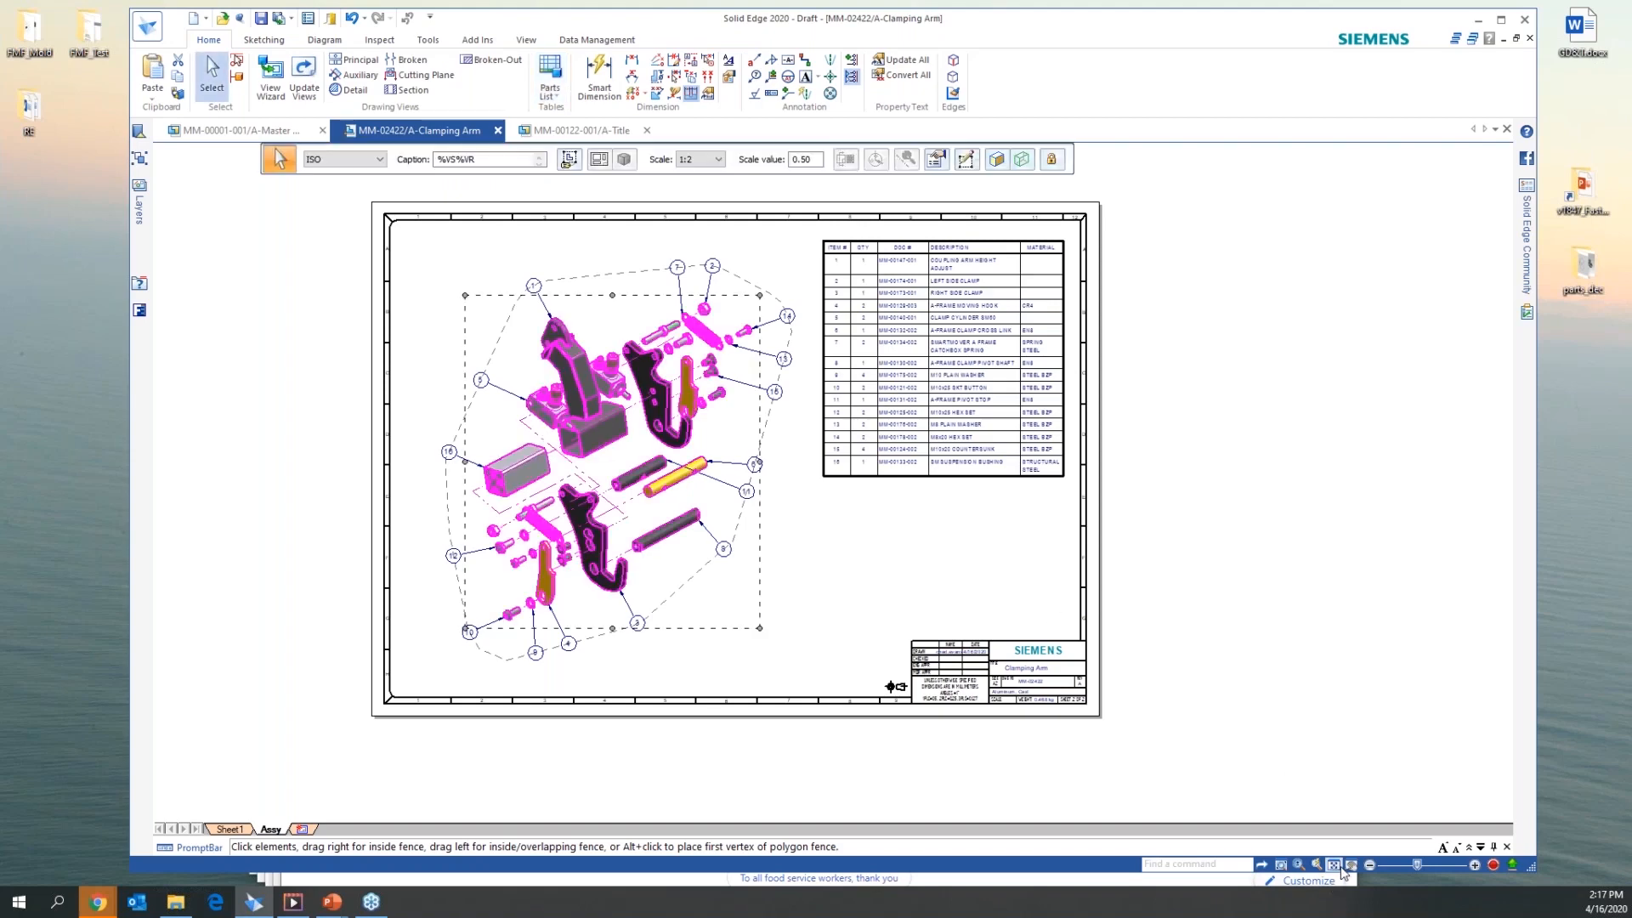
Shift the balloon alignment outline slightly up and left around the exploded view
{"action": "left_click", "coordinate": [1340, 868]}
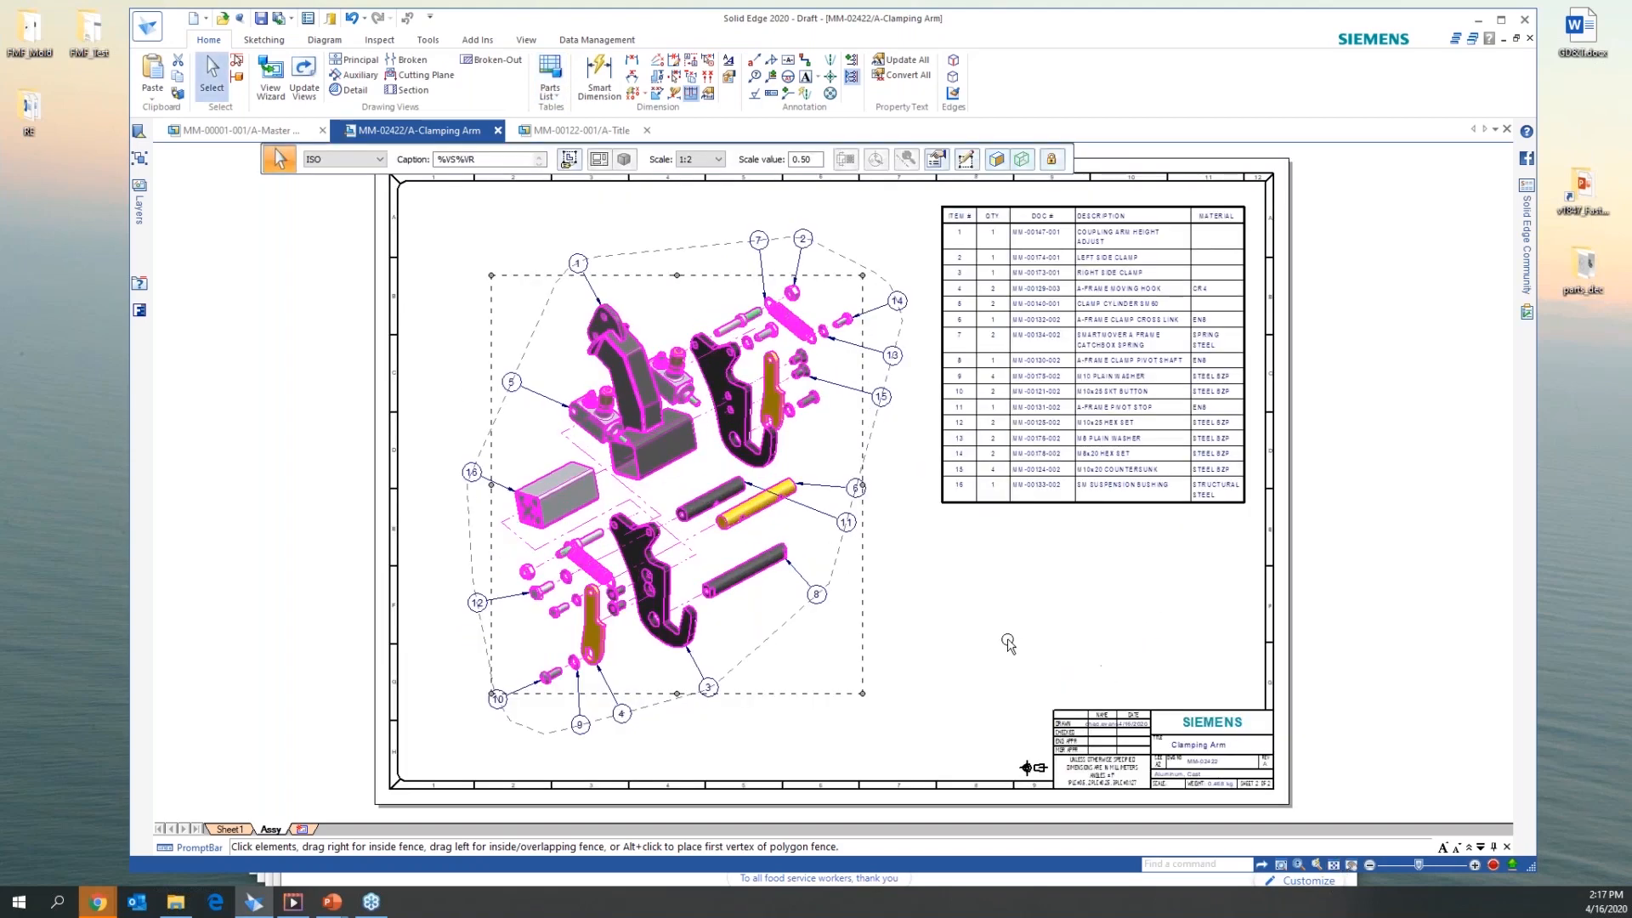
{"action": "left_click", "coordinate": [928, 643]}
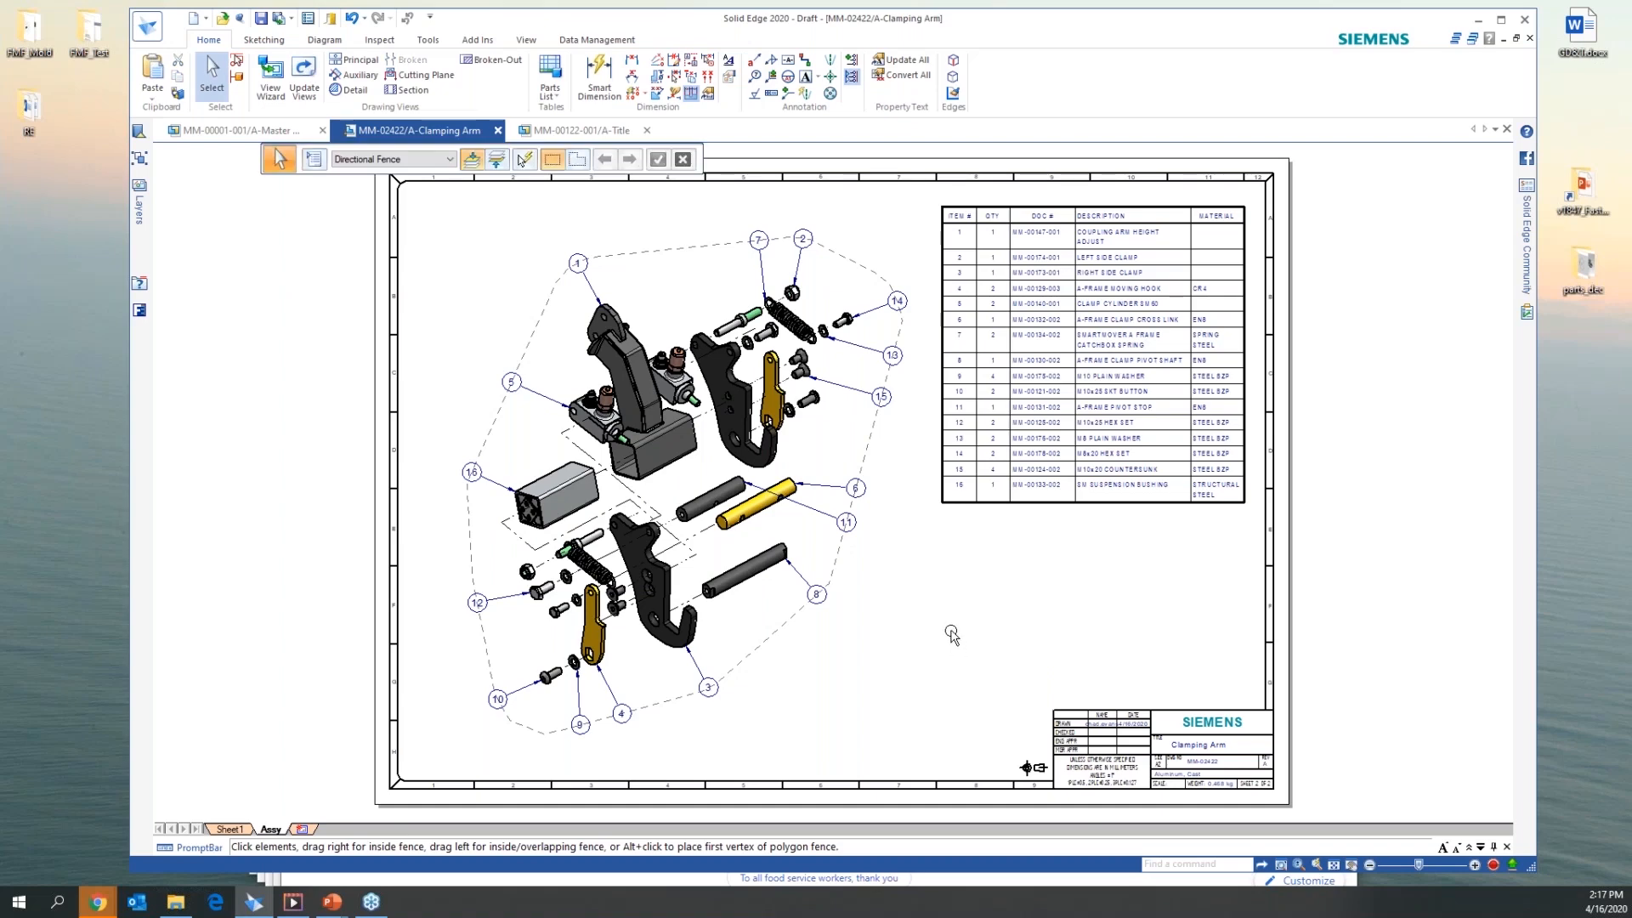
{"action": "left_click", "coordinate": [750, 659]}
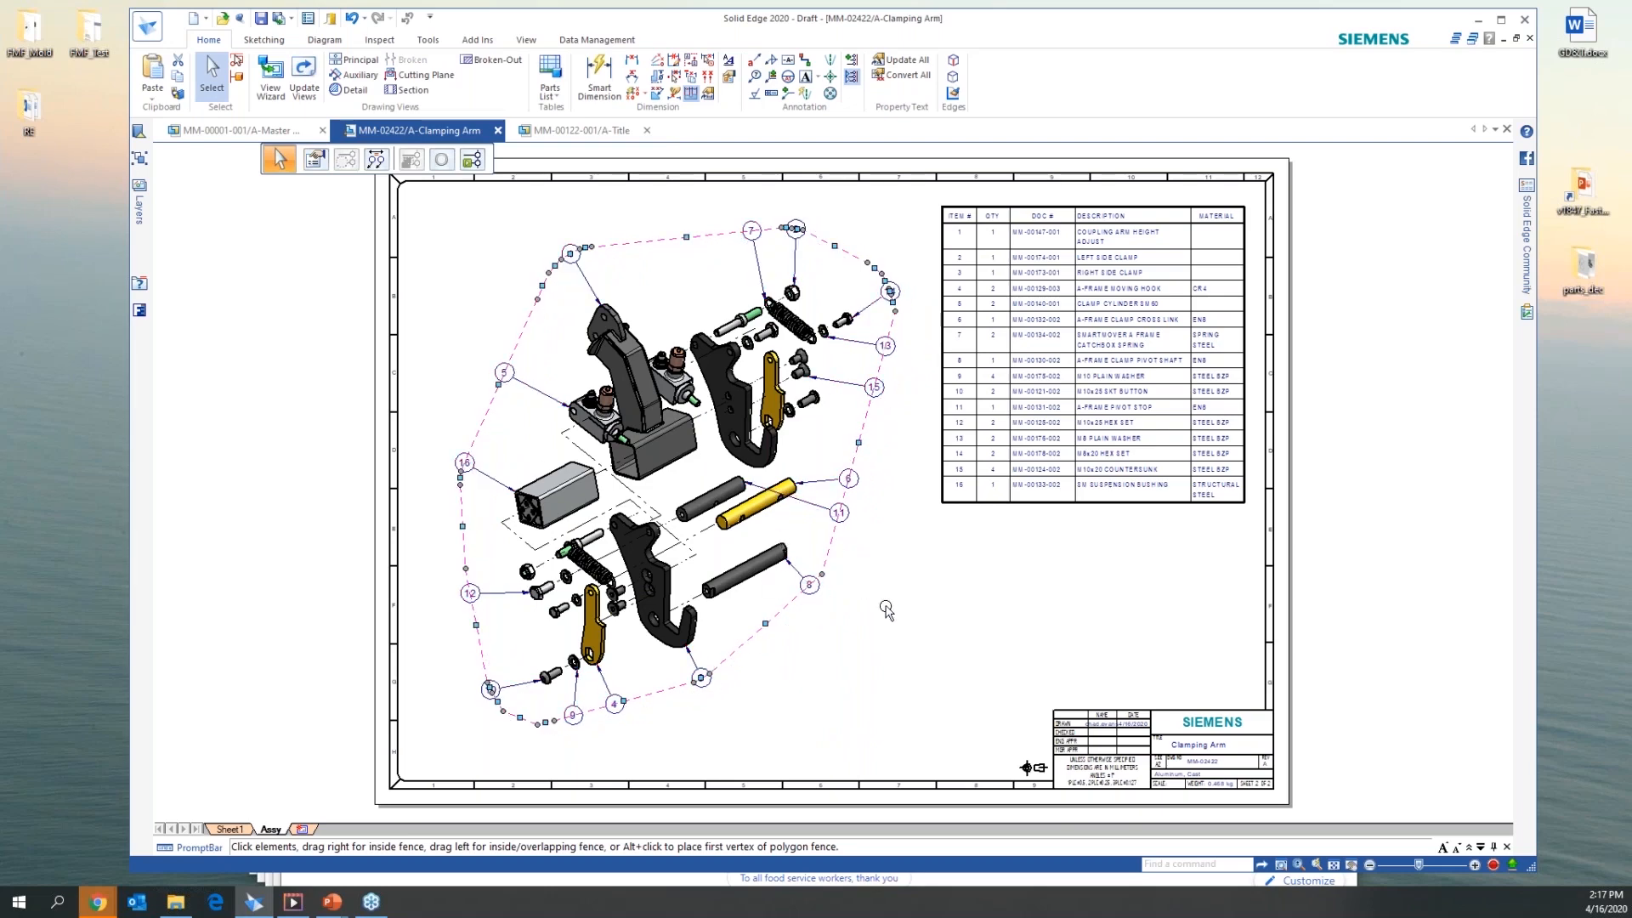
{"action": "left_click", "coordinate": [863, 584]}
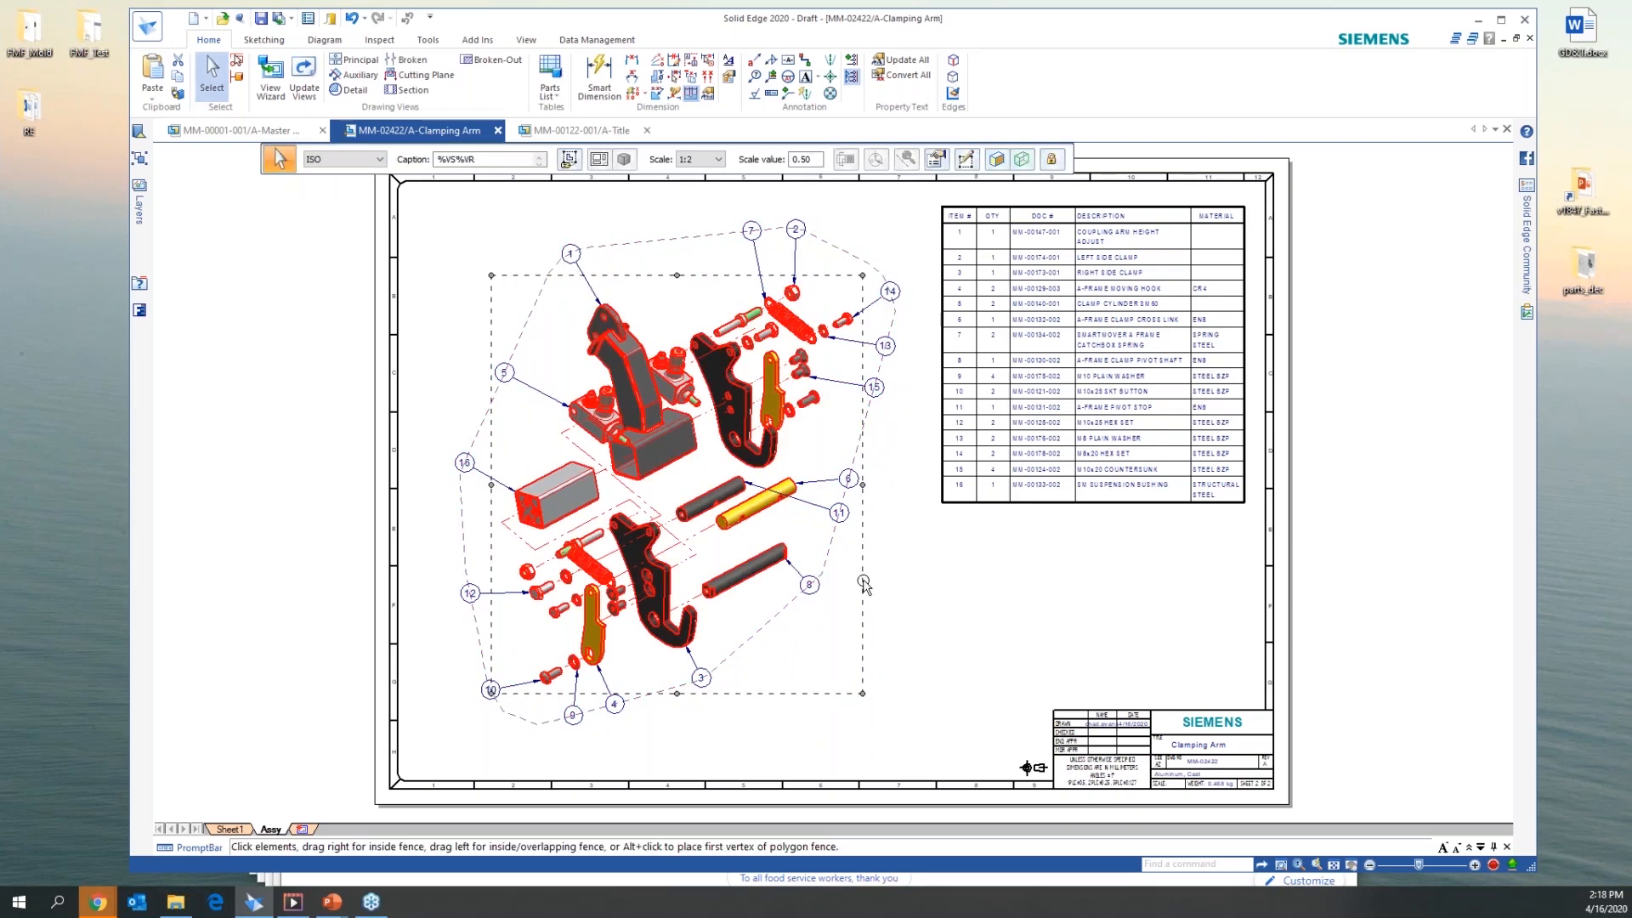
{"action": "key", "text": "Escape"}
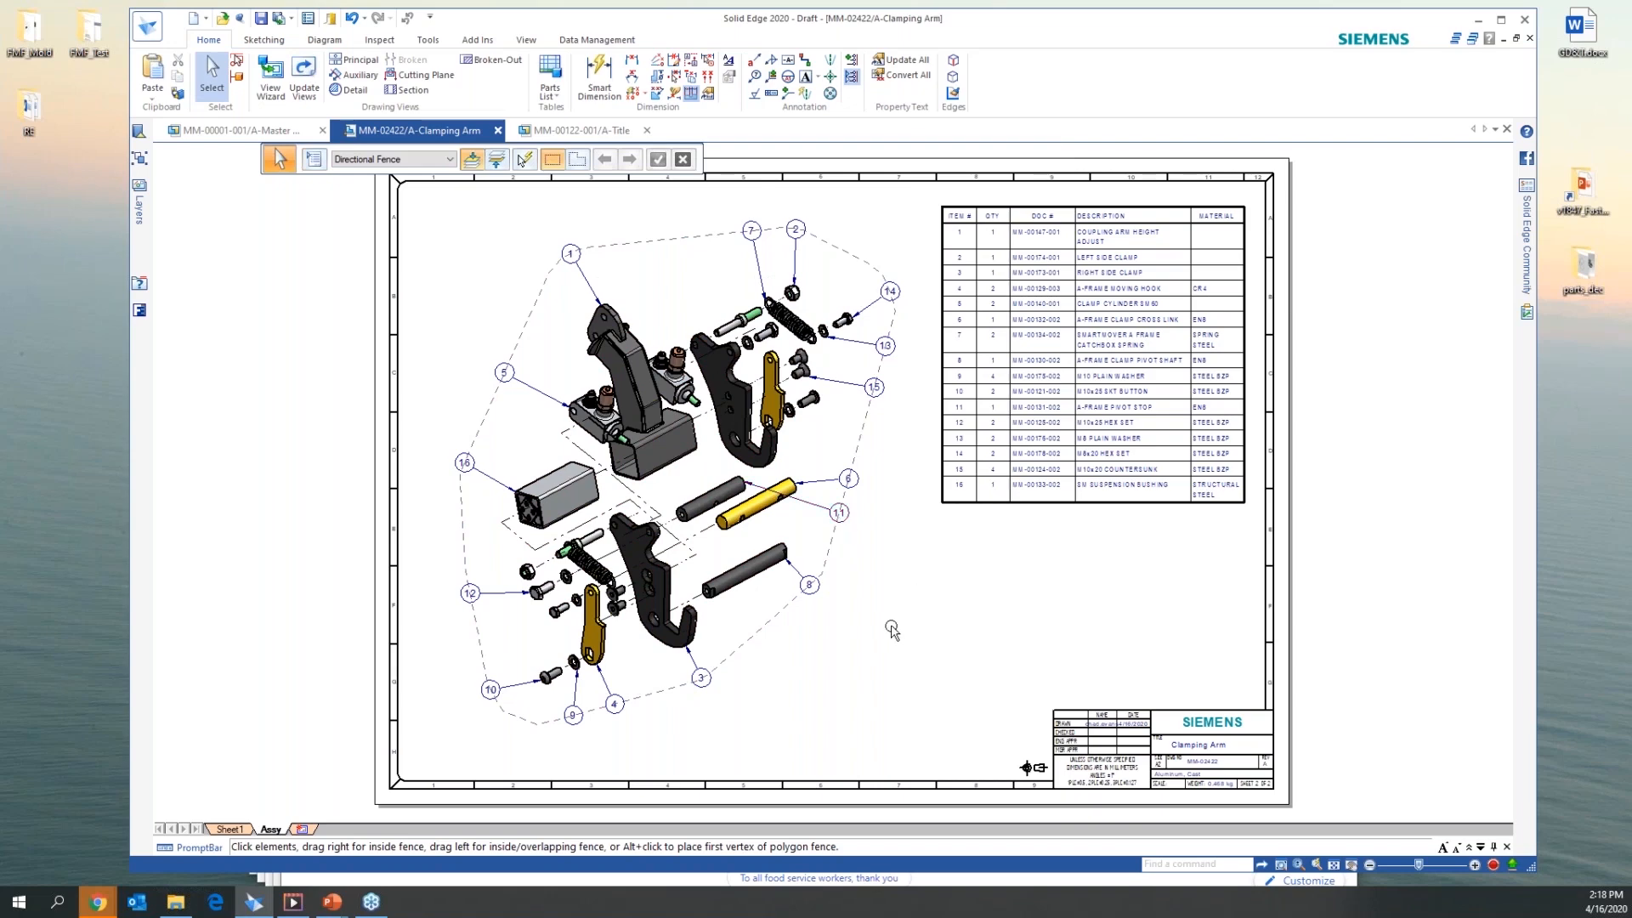
Move balloon 11 above balloon 6 so its leader clears the yellow shaft
{"action": "left_click", "coordinate": [840, 513]}
{"action": "left_click_drag", "start_coordinate": [839, 513], "coordinate": [823, 444]}
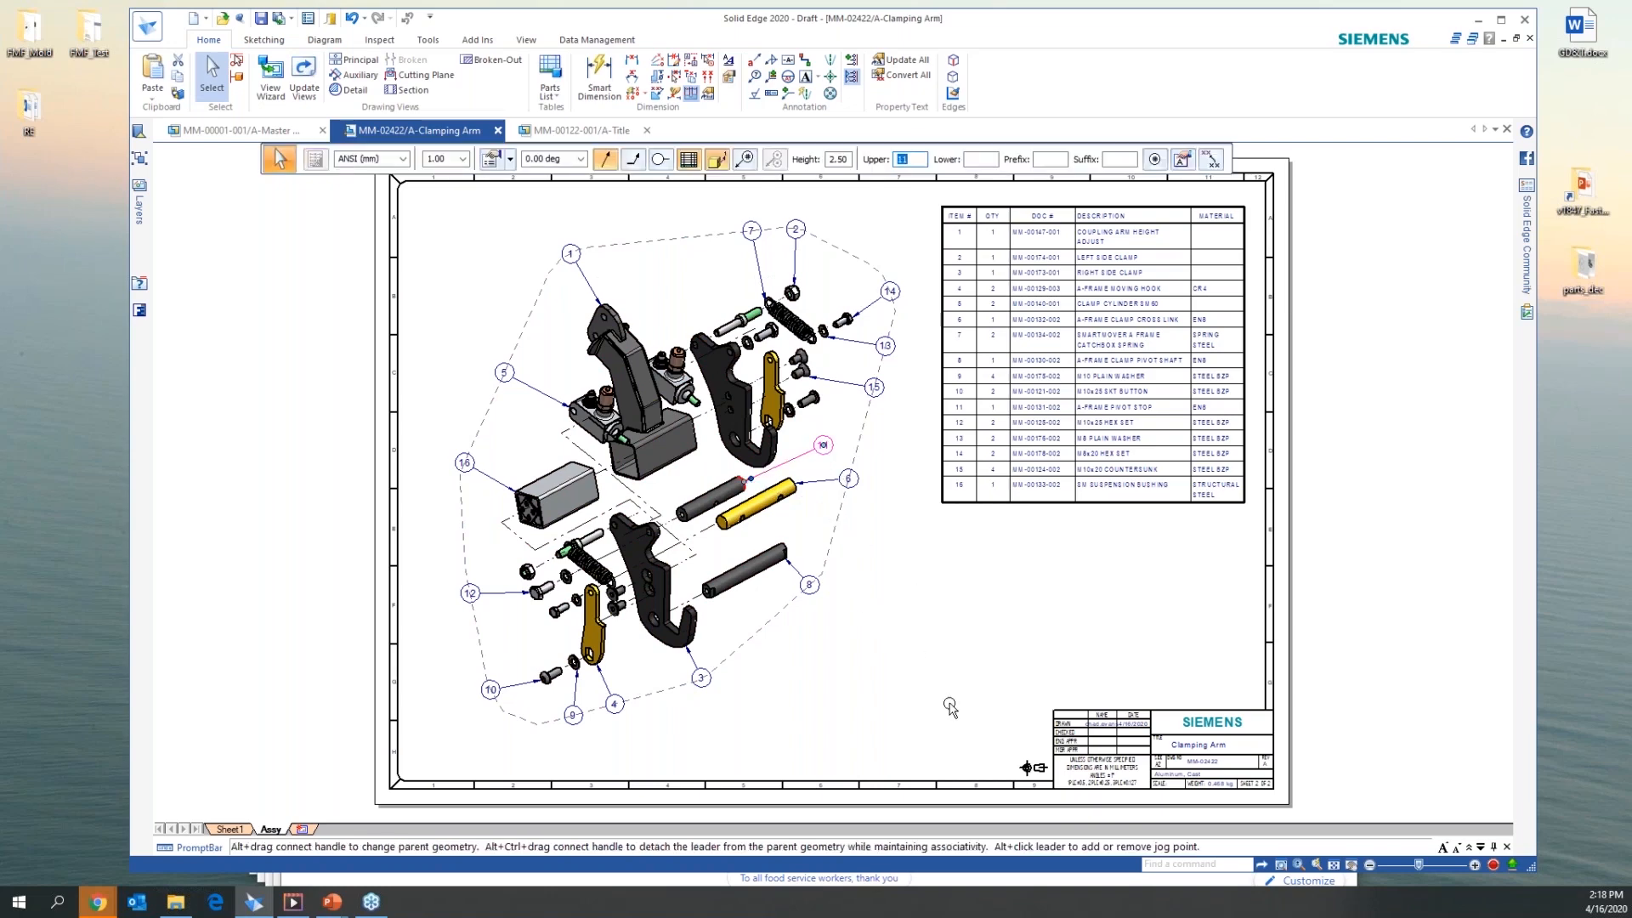
{"action": "left_click", "coordinate": [935, 554]}
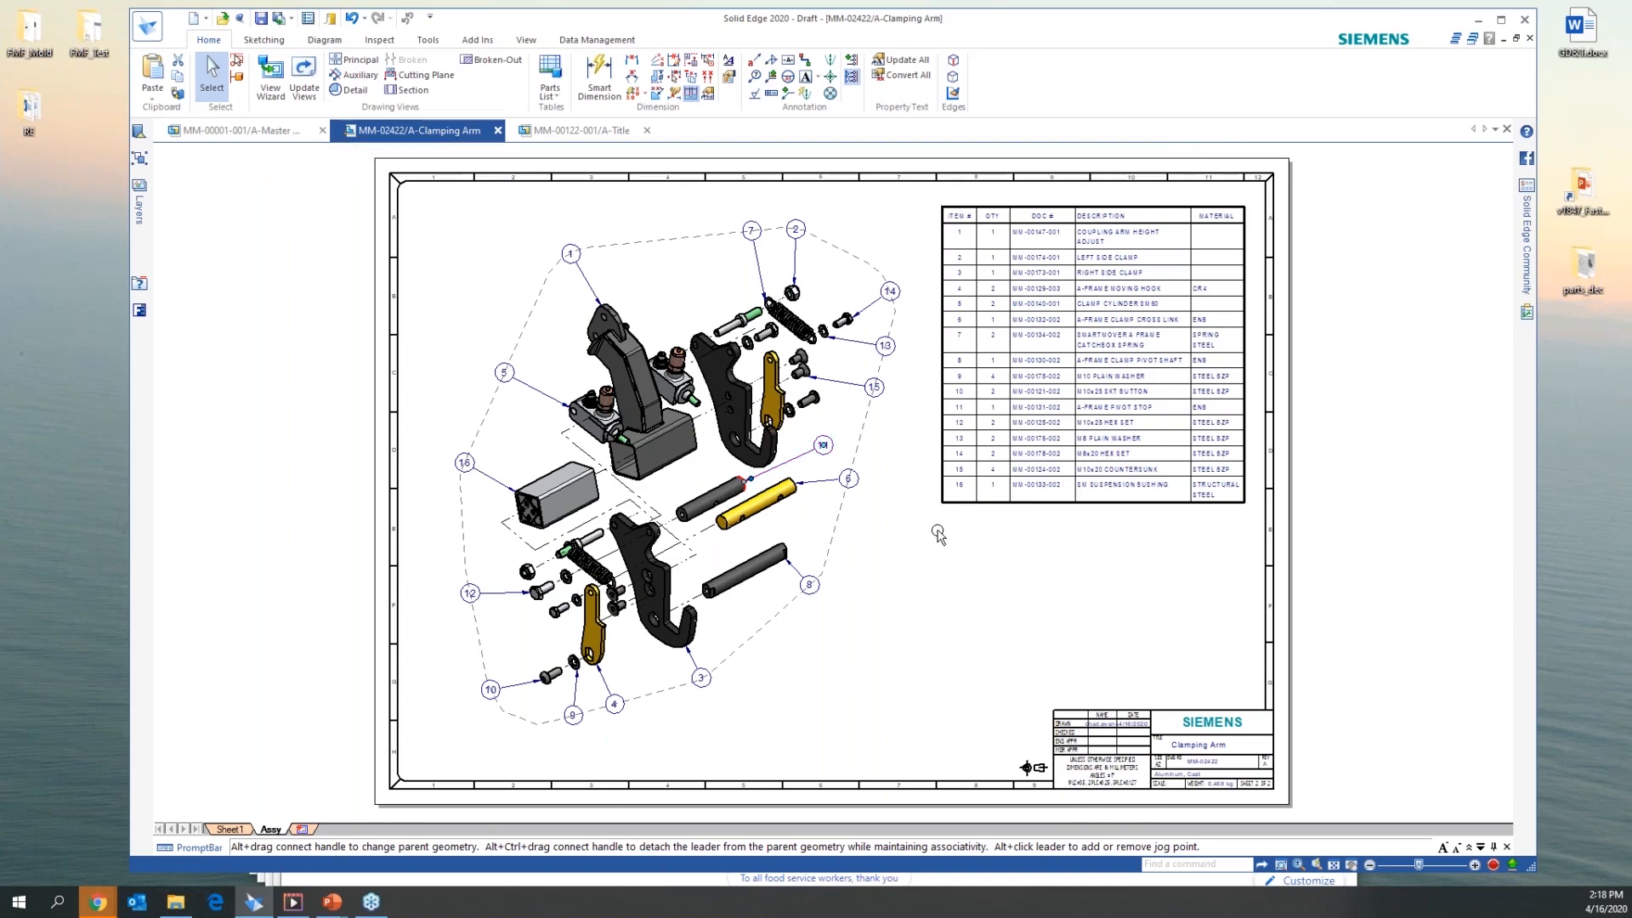
Format the parts list's header row in bold Arial Baltic and save the drawing
{"action": "left_click", "coordinate": [954, 252]}
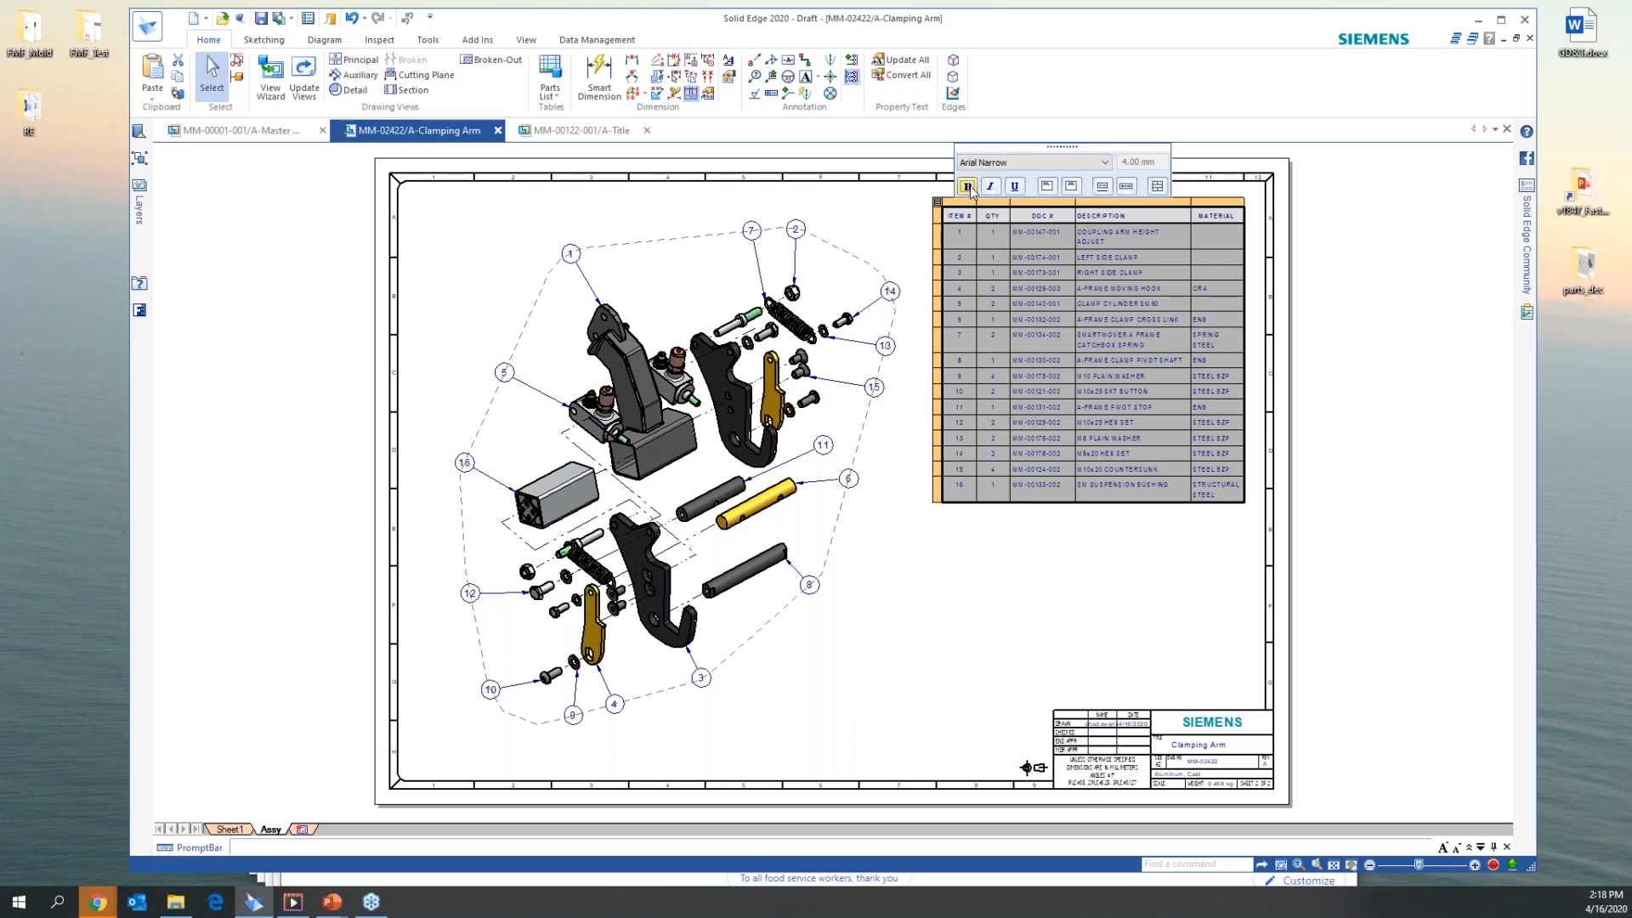
{"action": "left_click", "coordinate": [1104, 162]}
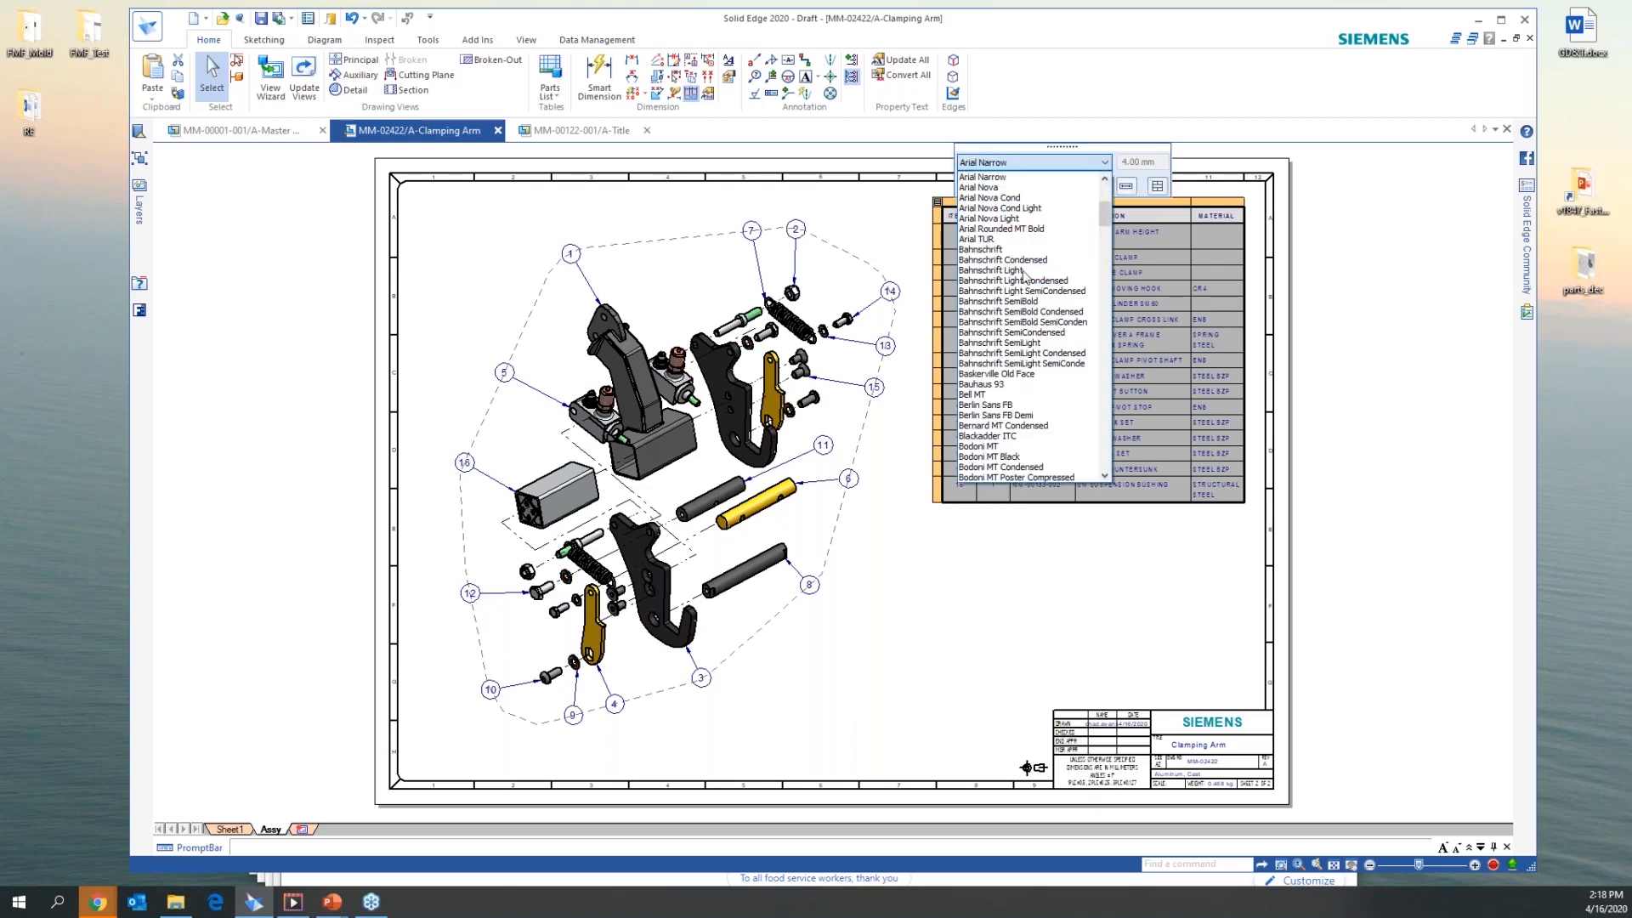
{"action": "left_click_drag", "start_coordinate": [1104, 212], "coordinate": [1104, 198]}
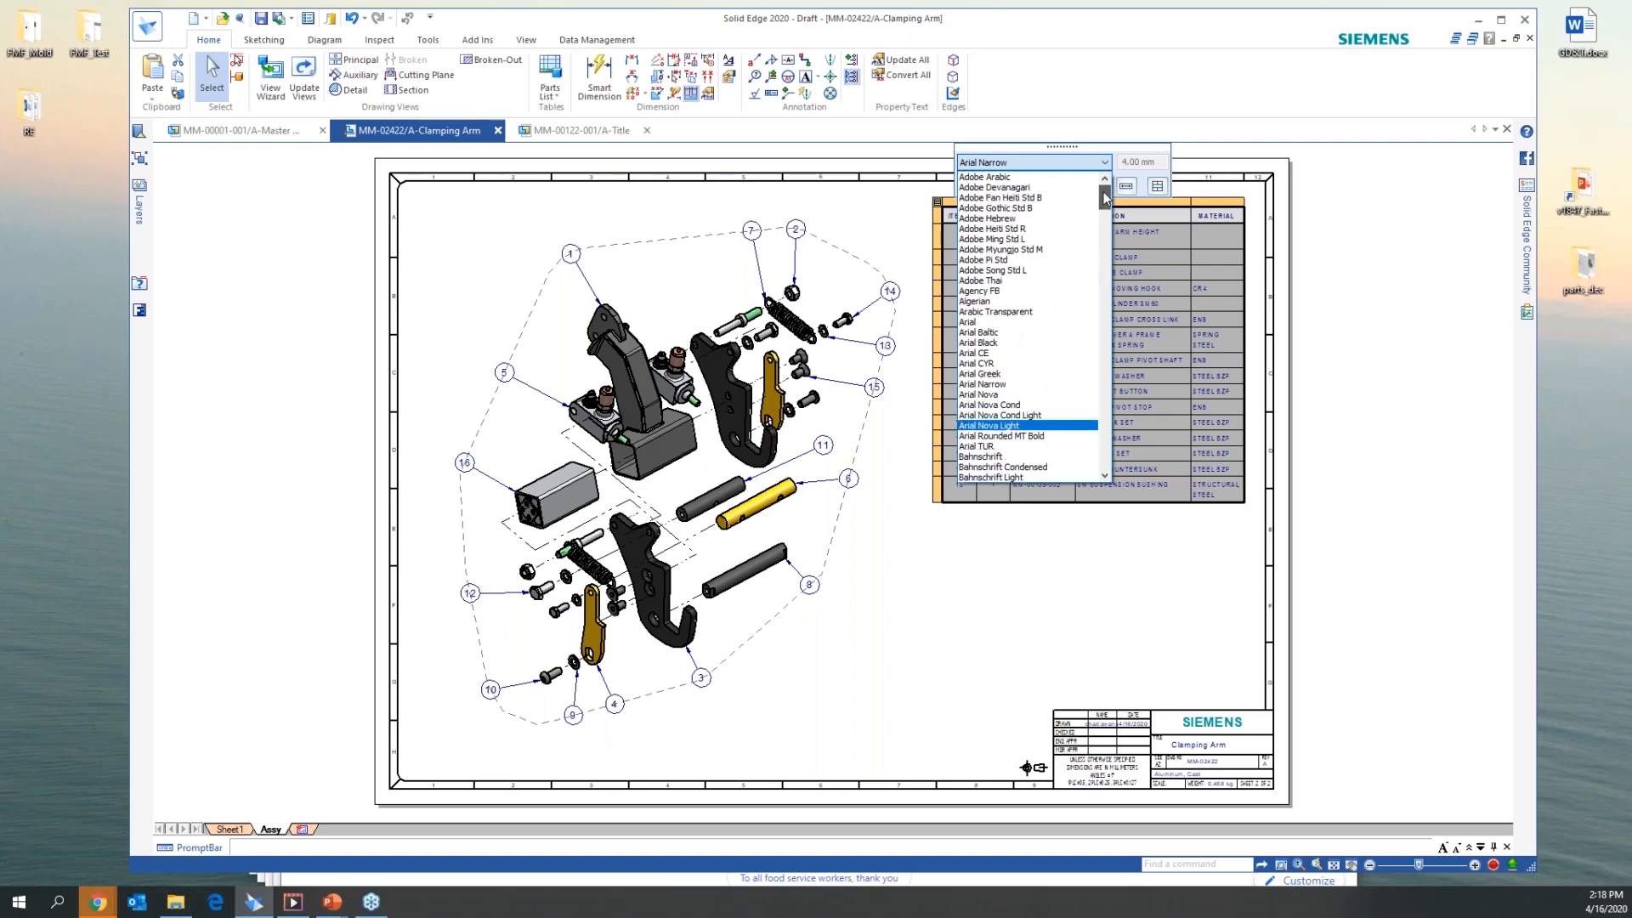
{"action": "left_click", "coordinate": [1019, 332]}
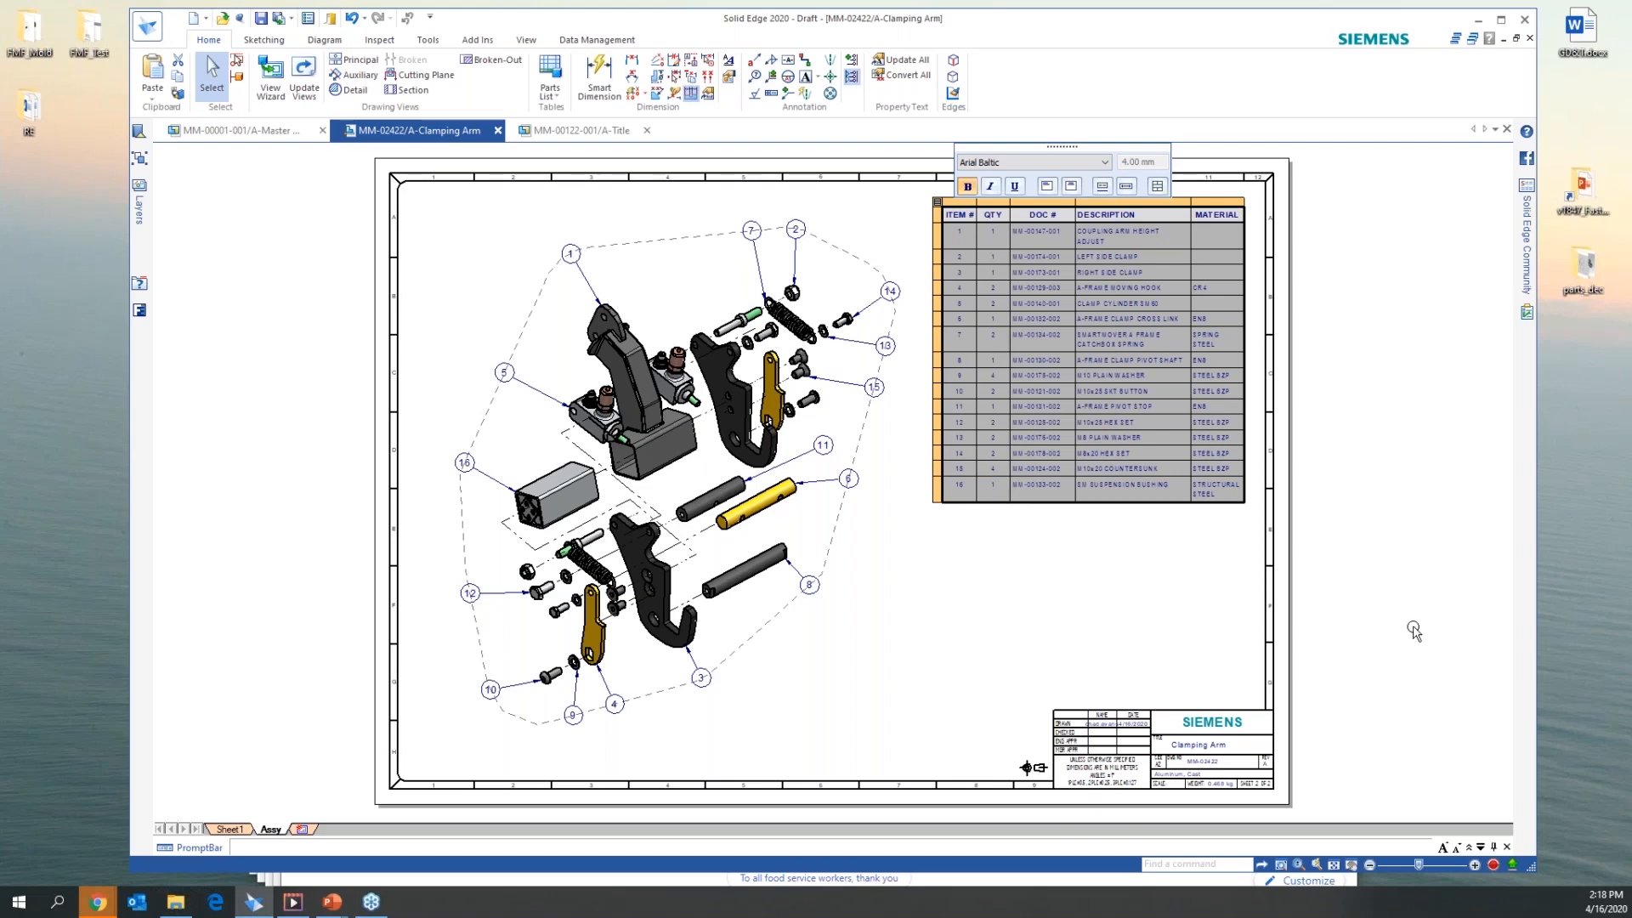
{"action": "left_click", "coordinate": [272, 354]}
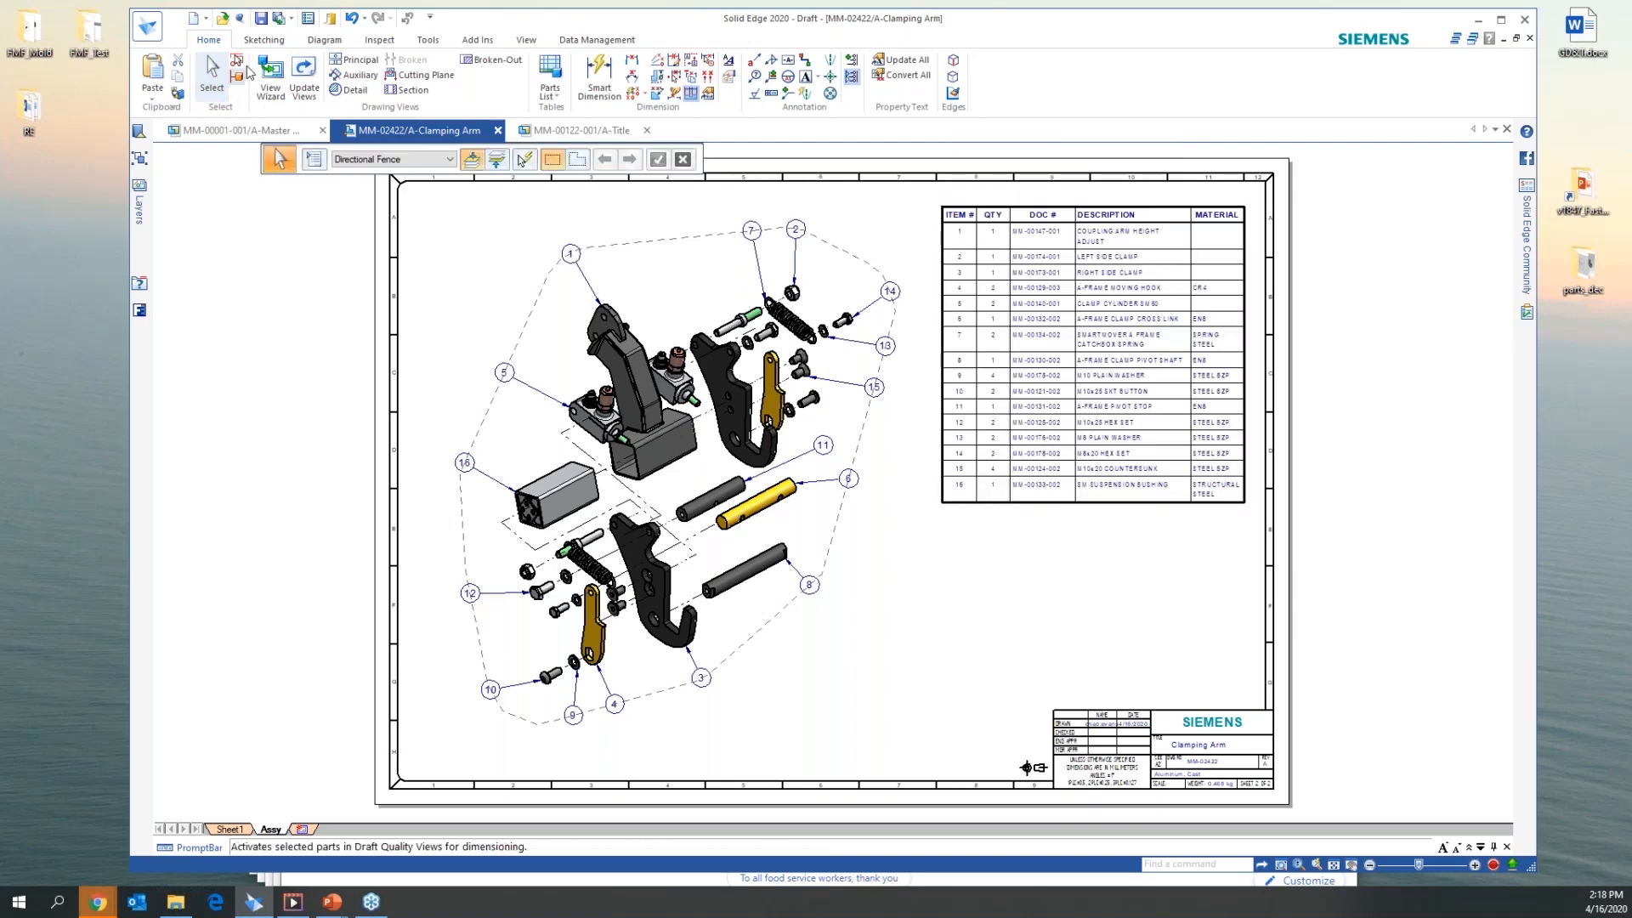
{"action": "left_click", "coordinate": [261, 18]}
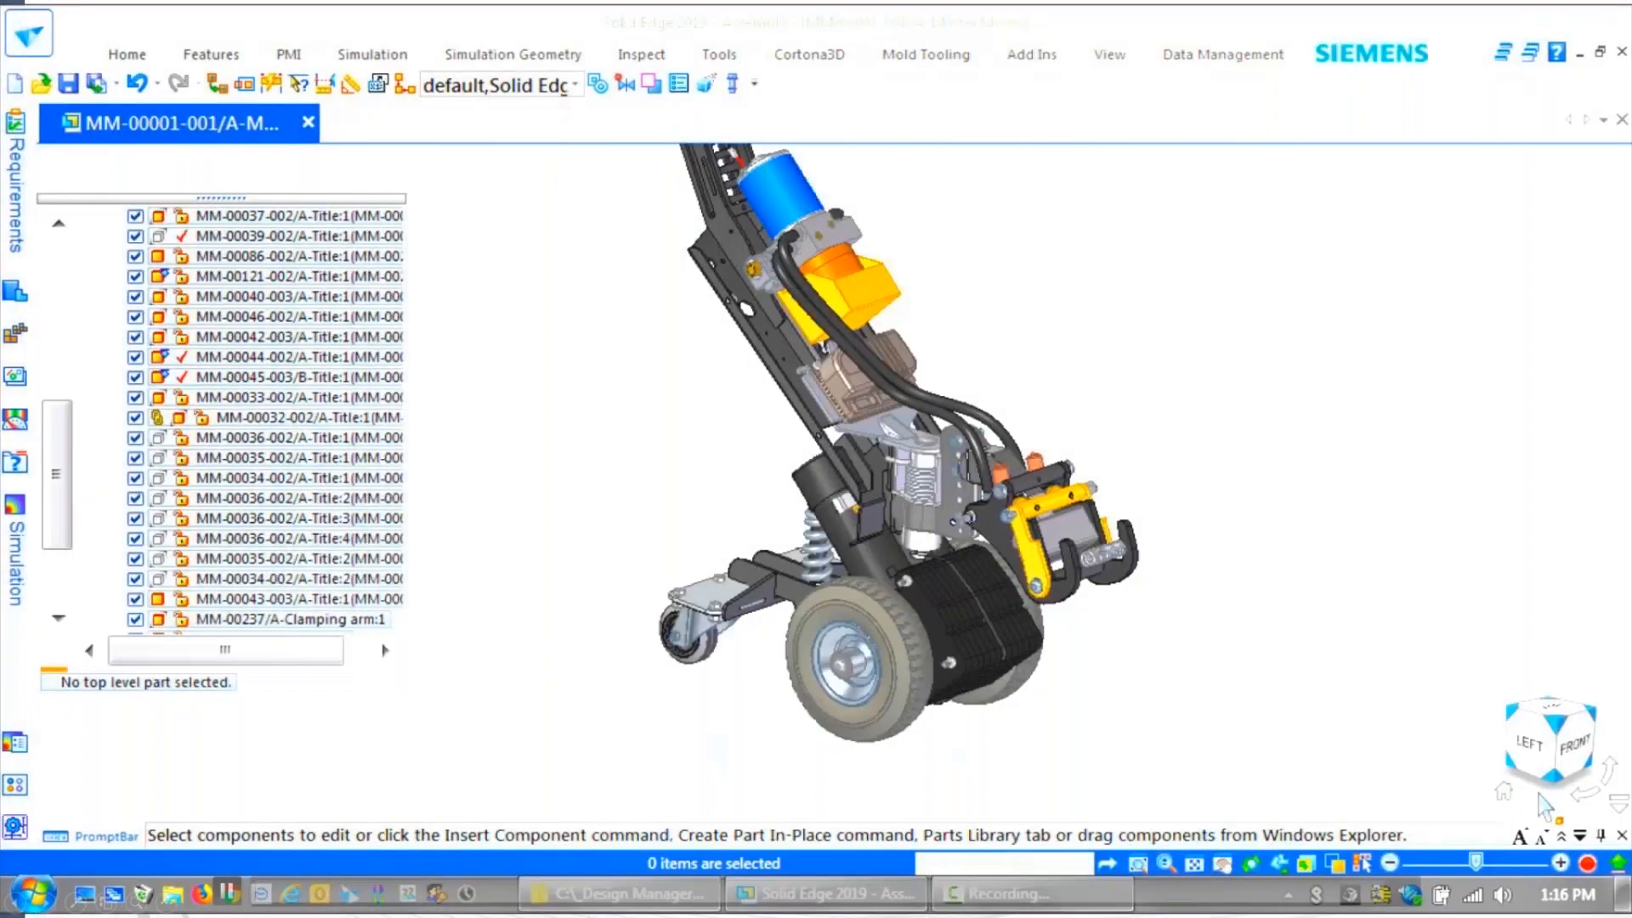
Open the Solid Edge Portal website from the application's sharing options
{"action": "left_click", "coordinate": [28, 32]}
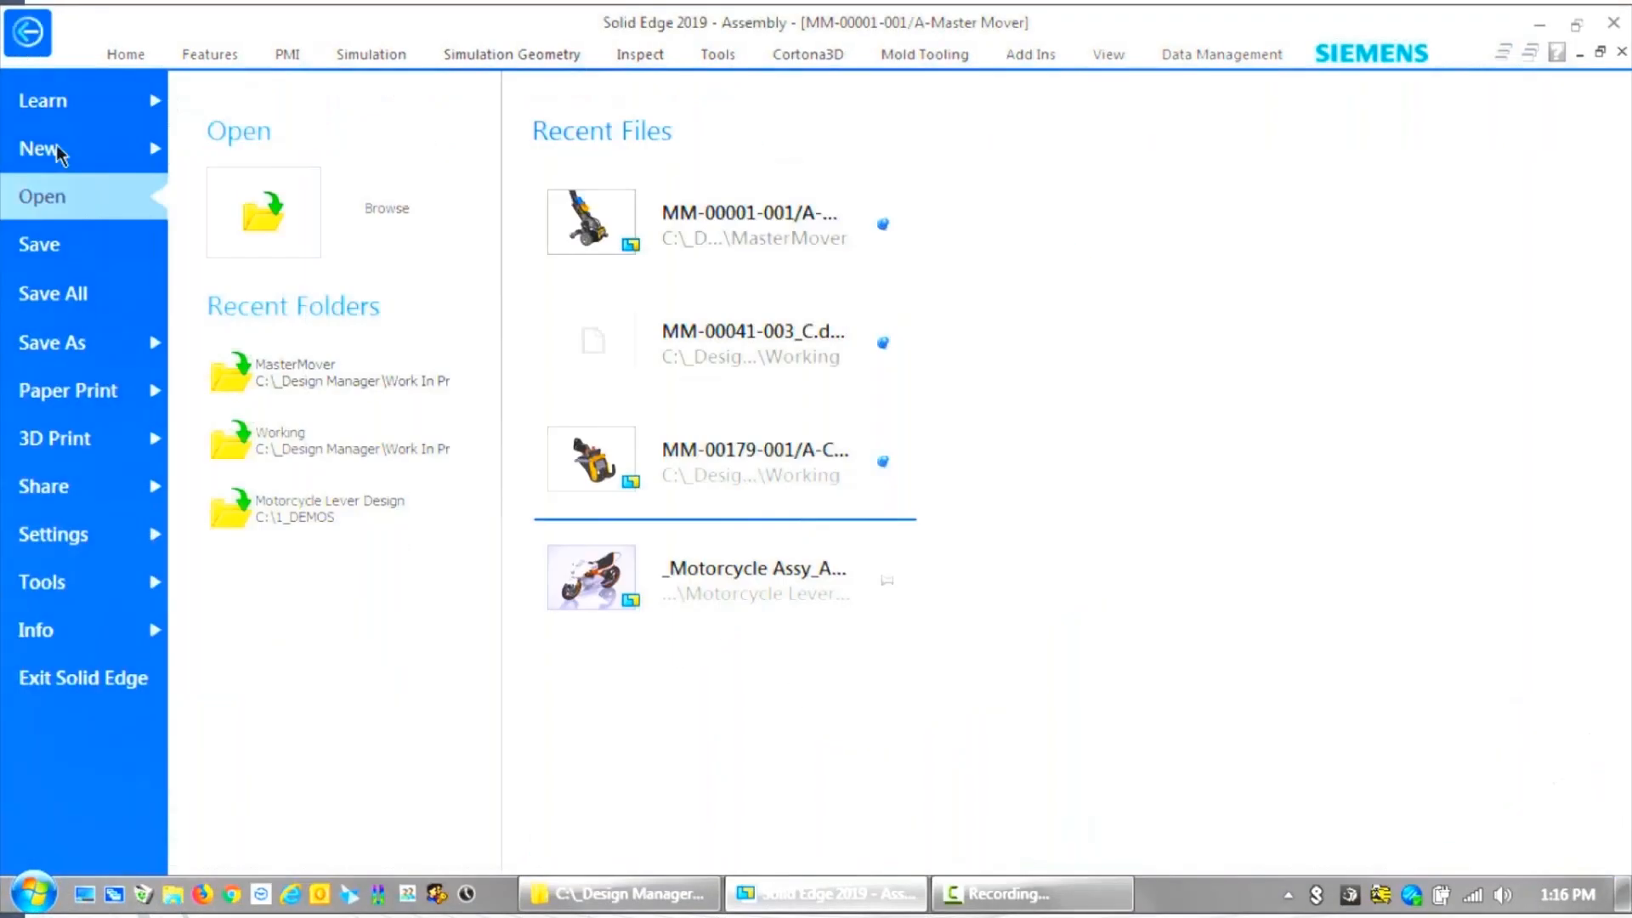
{"action": "left_click", "coordinate": [63, 471]}
{"action": "left_click", "coordinate": [379, 189]}
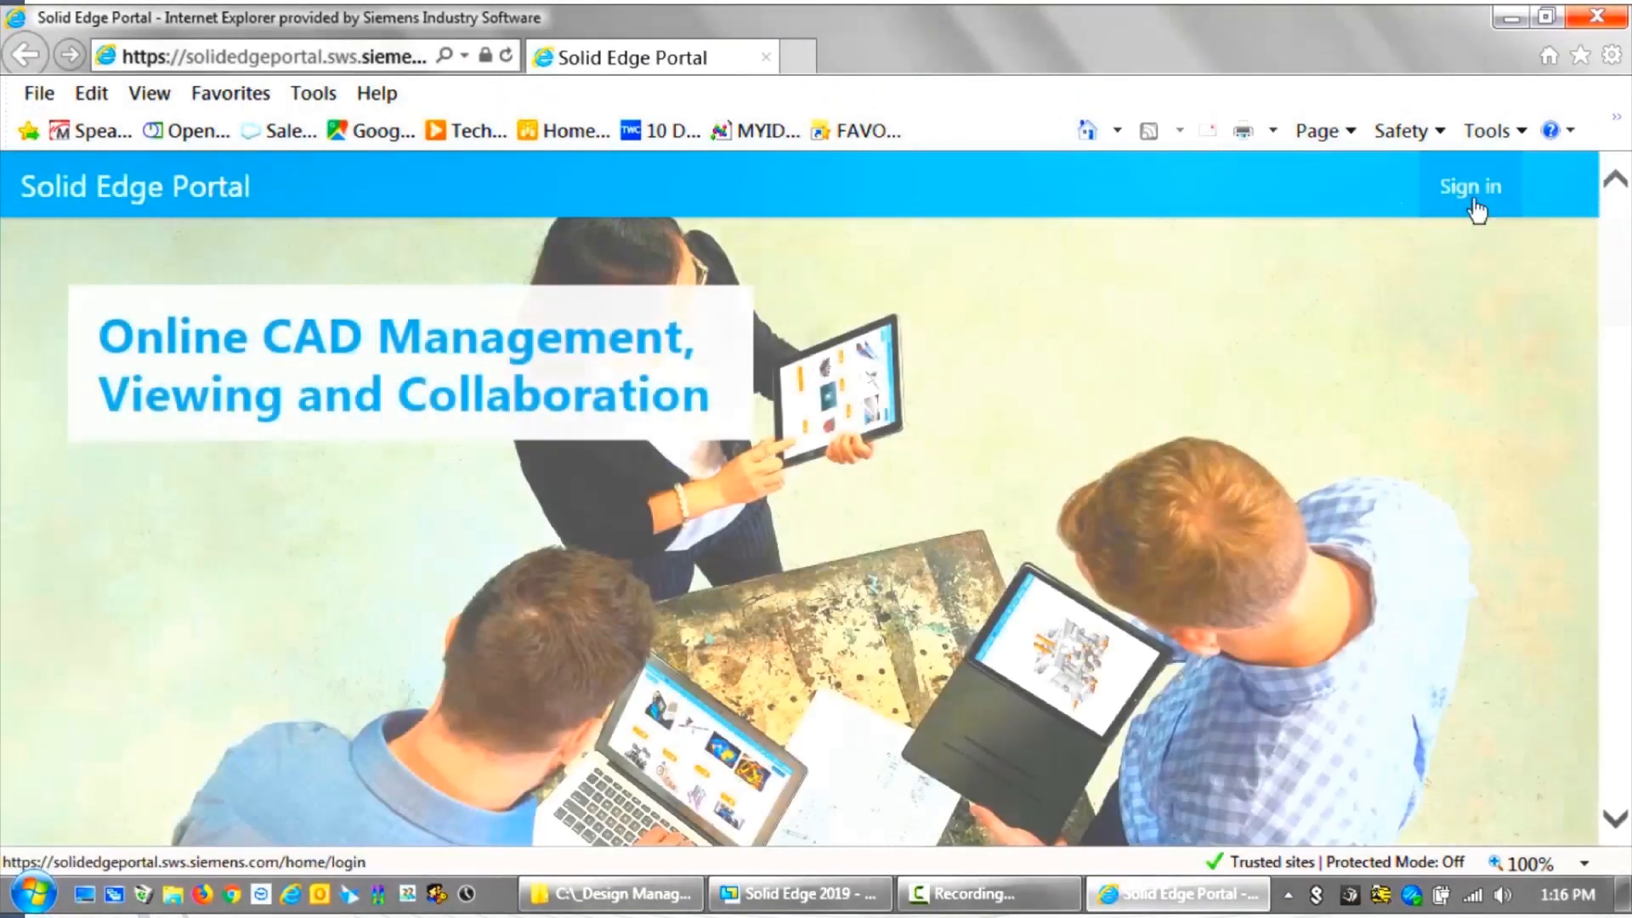
Sign in to the Solid Edge Portal with the account's username and password
{"action": "left_click", "coordinate": [1475, 204]}
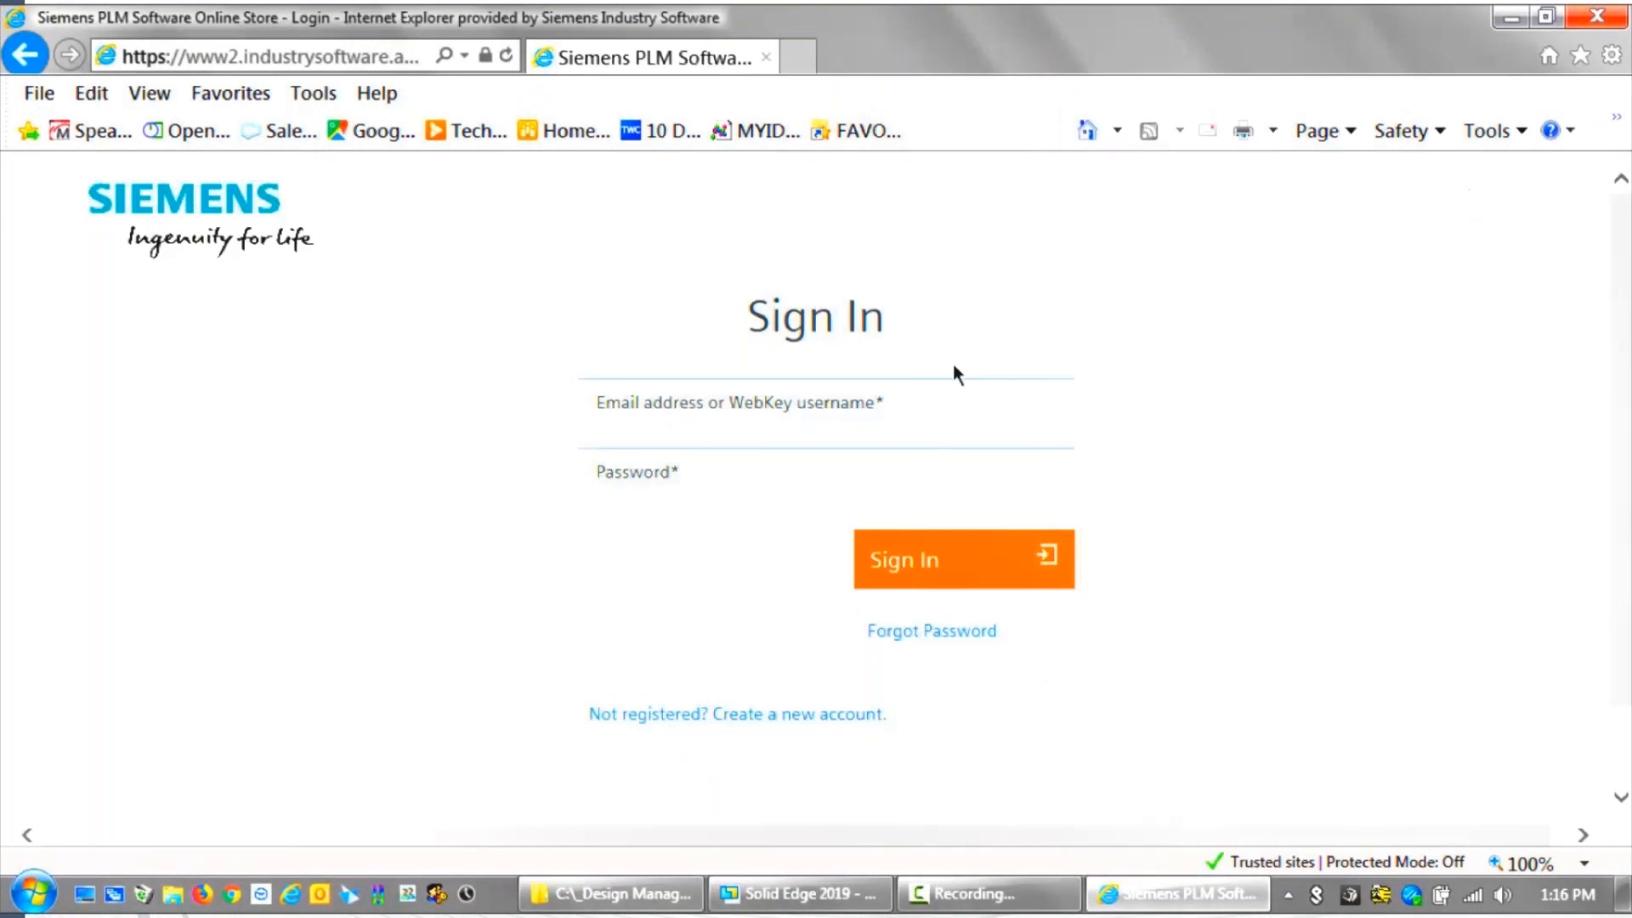
{"action": "left_click", "coordinate": [833, 397]}
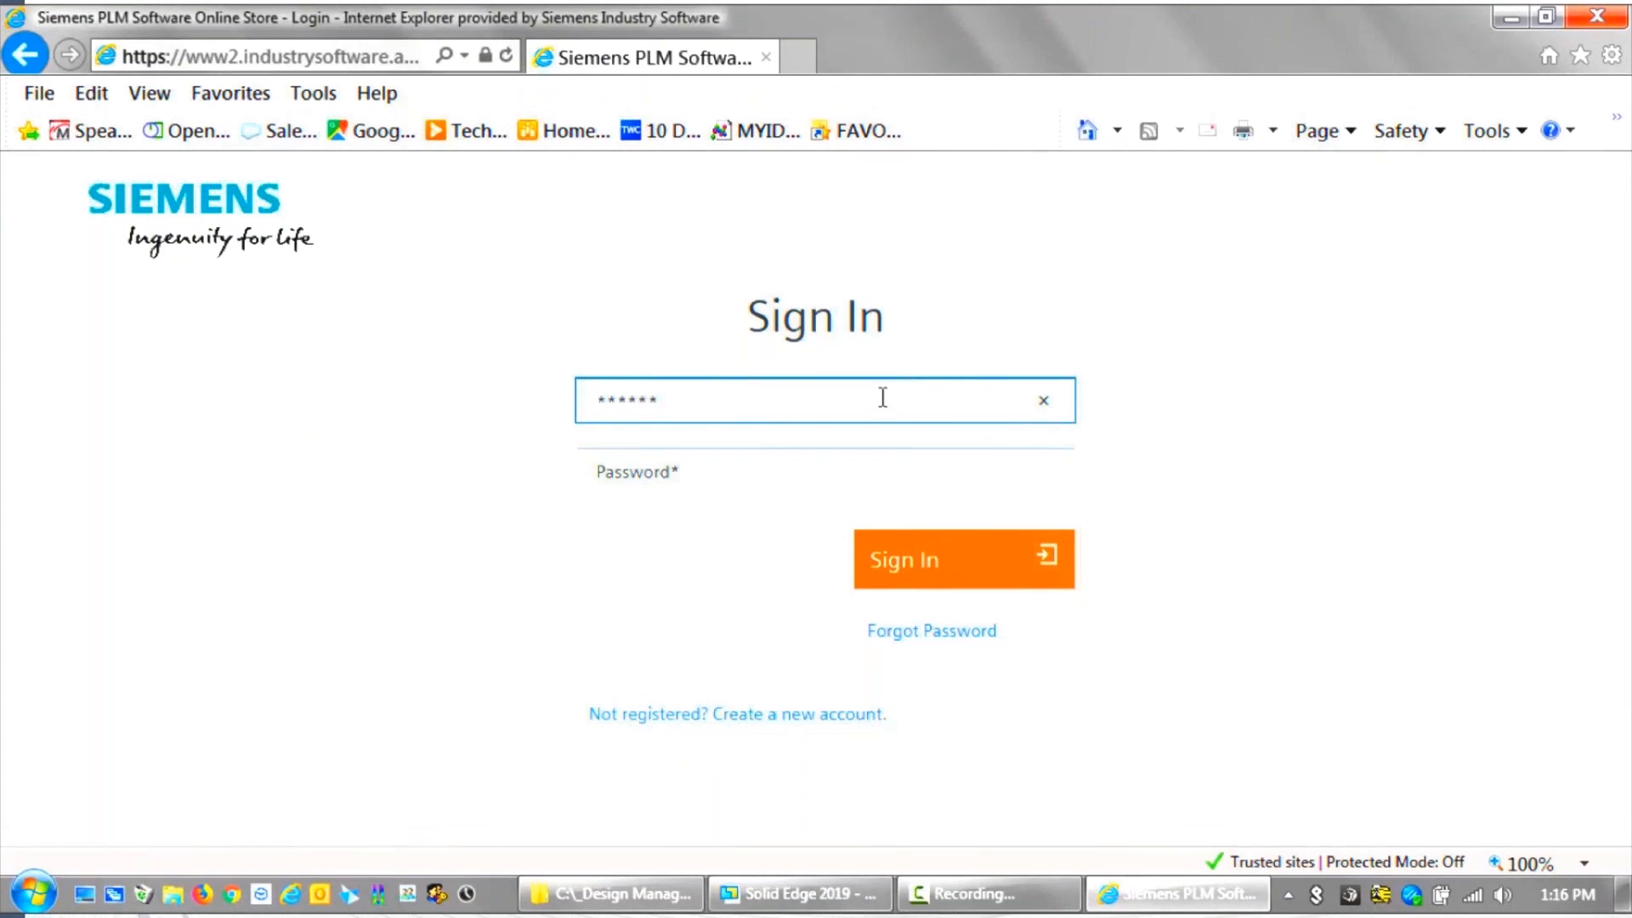
{"action": "left_click", "coordinate": [719, 459]}
{"action": "type", "text": "****"}
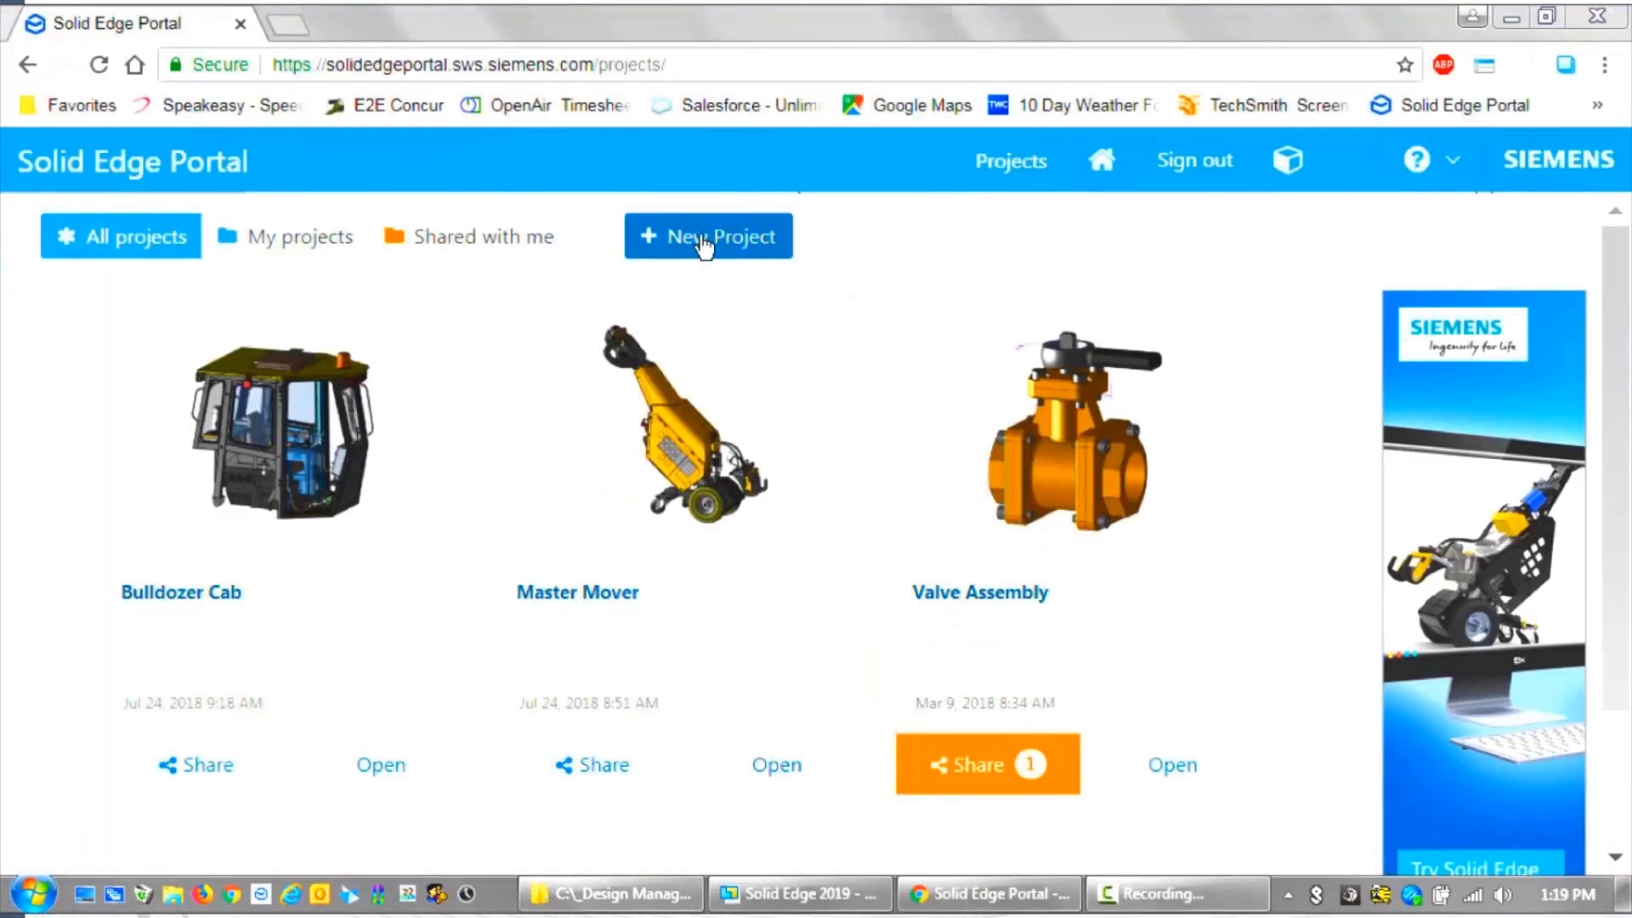
Create a new portal project named Master Mover1
{"action": "left_click", "coordinate": [703, 241]}
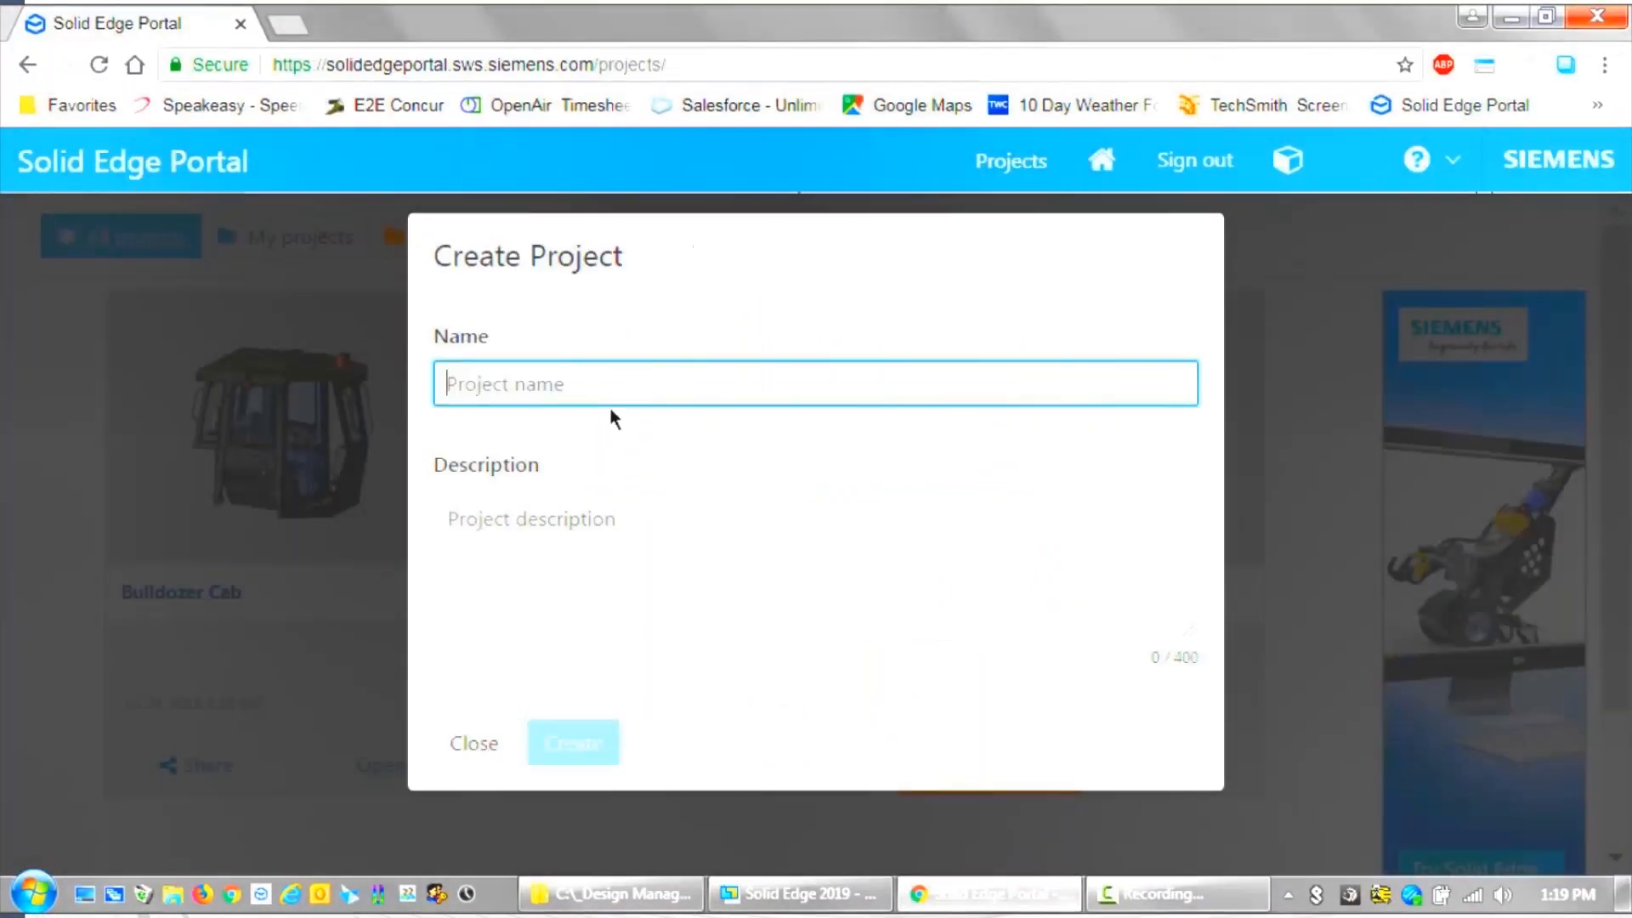
{"action": "type", "text": "Master Mover1"}
{"action": "left_click", "coordinate": [568, 750]}
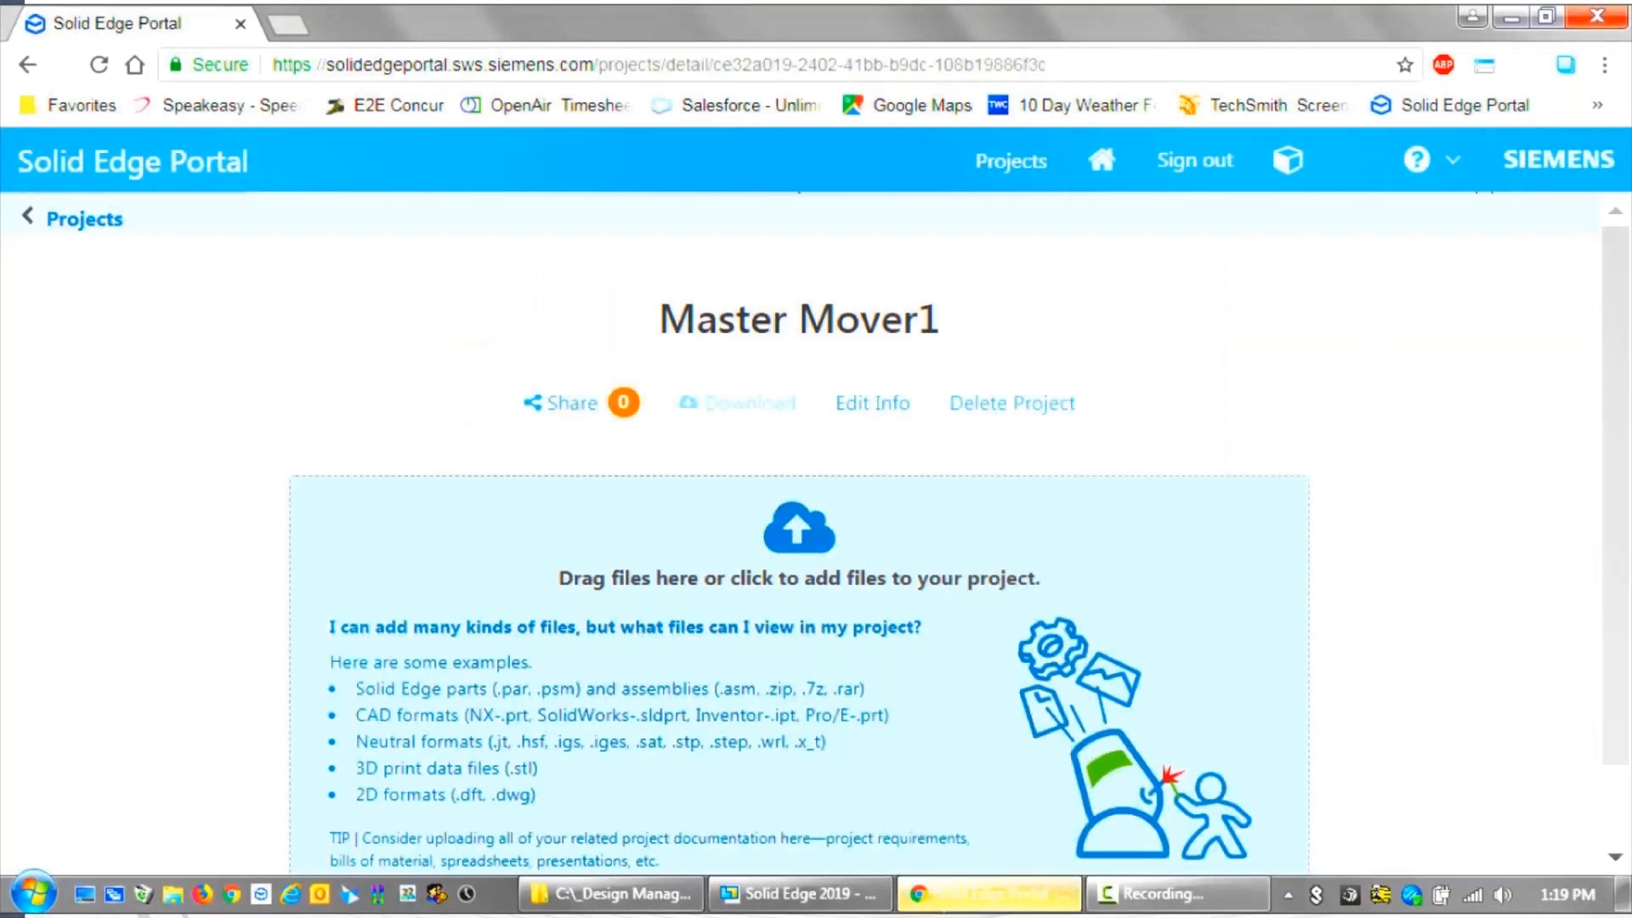
Upload the folder's Master Mover files, from Manufacturing Operations Costs.xlsx downward, to the Master Mover1 project
{"action": "left_click", "coordinate": [610, 893]}
{"action": "left_click", "coordinate": [1487, 255]}
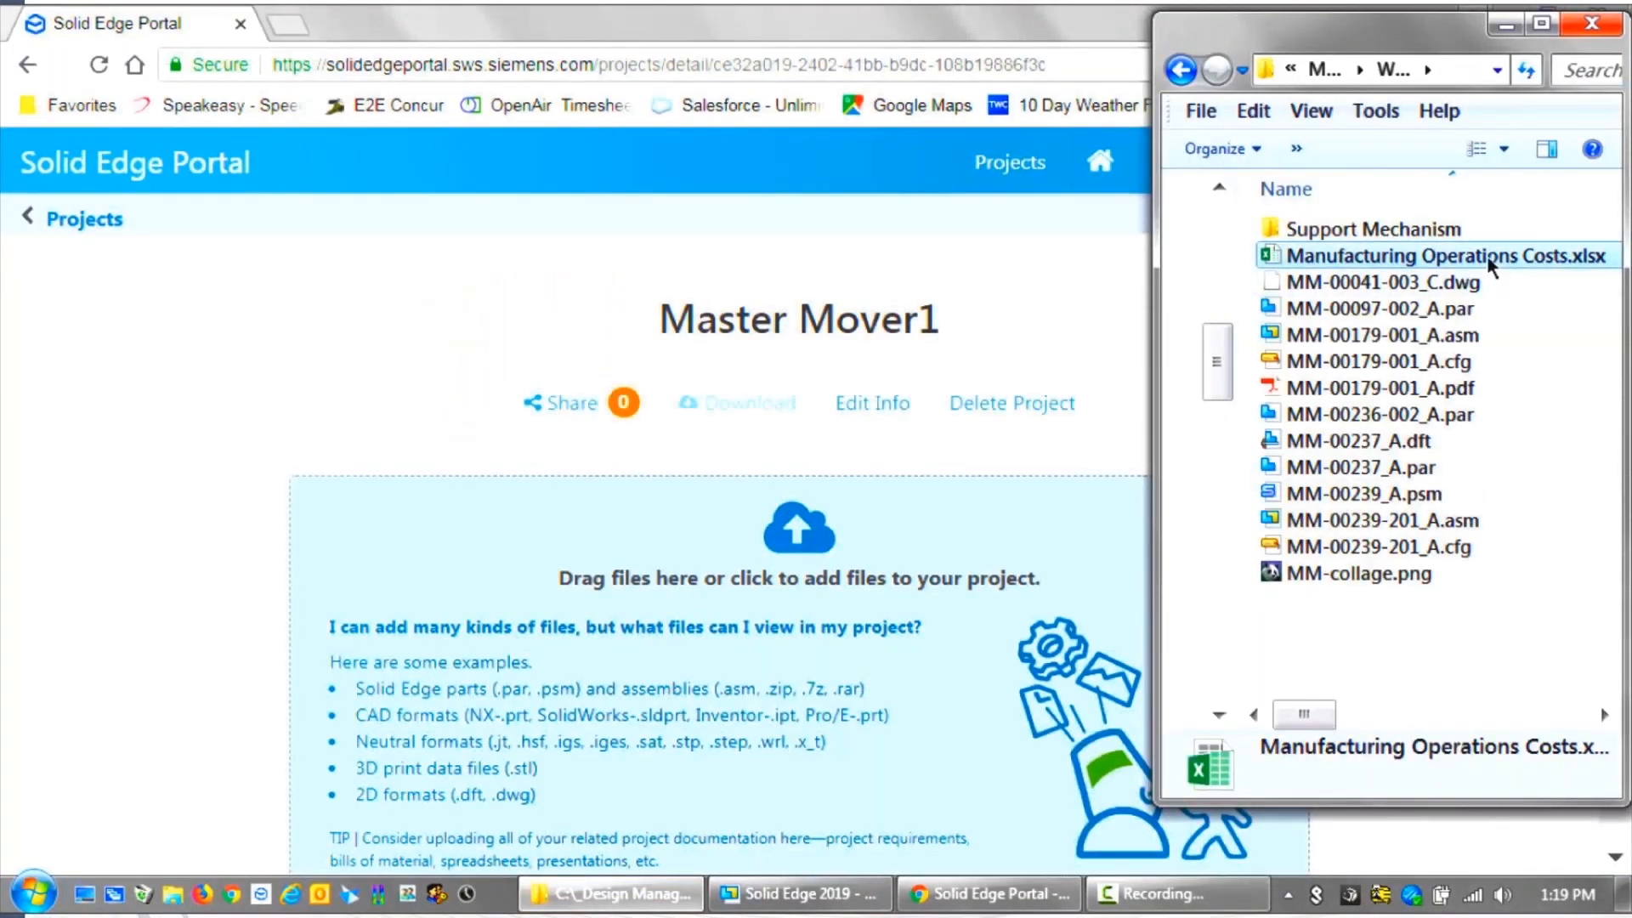
{"action": "left_click", "coordinate": [1364, 538], "text": "shift"}
{"action": "left_click_drag", "start_coordinate": [1324, 262], "coordinate": [775, 578]}
{"action": "scroll", "coordinate": [1617, 513], "scroll_direction": "down", "scroll_amount": 6}
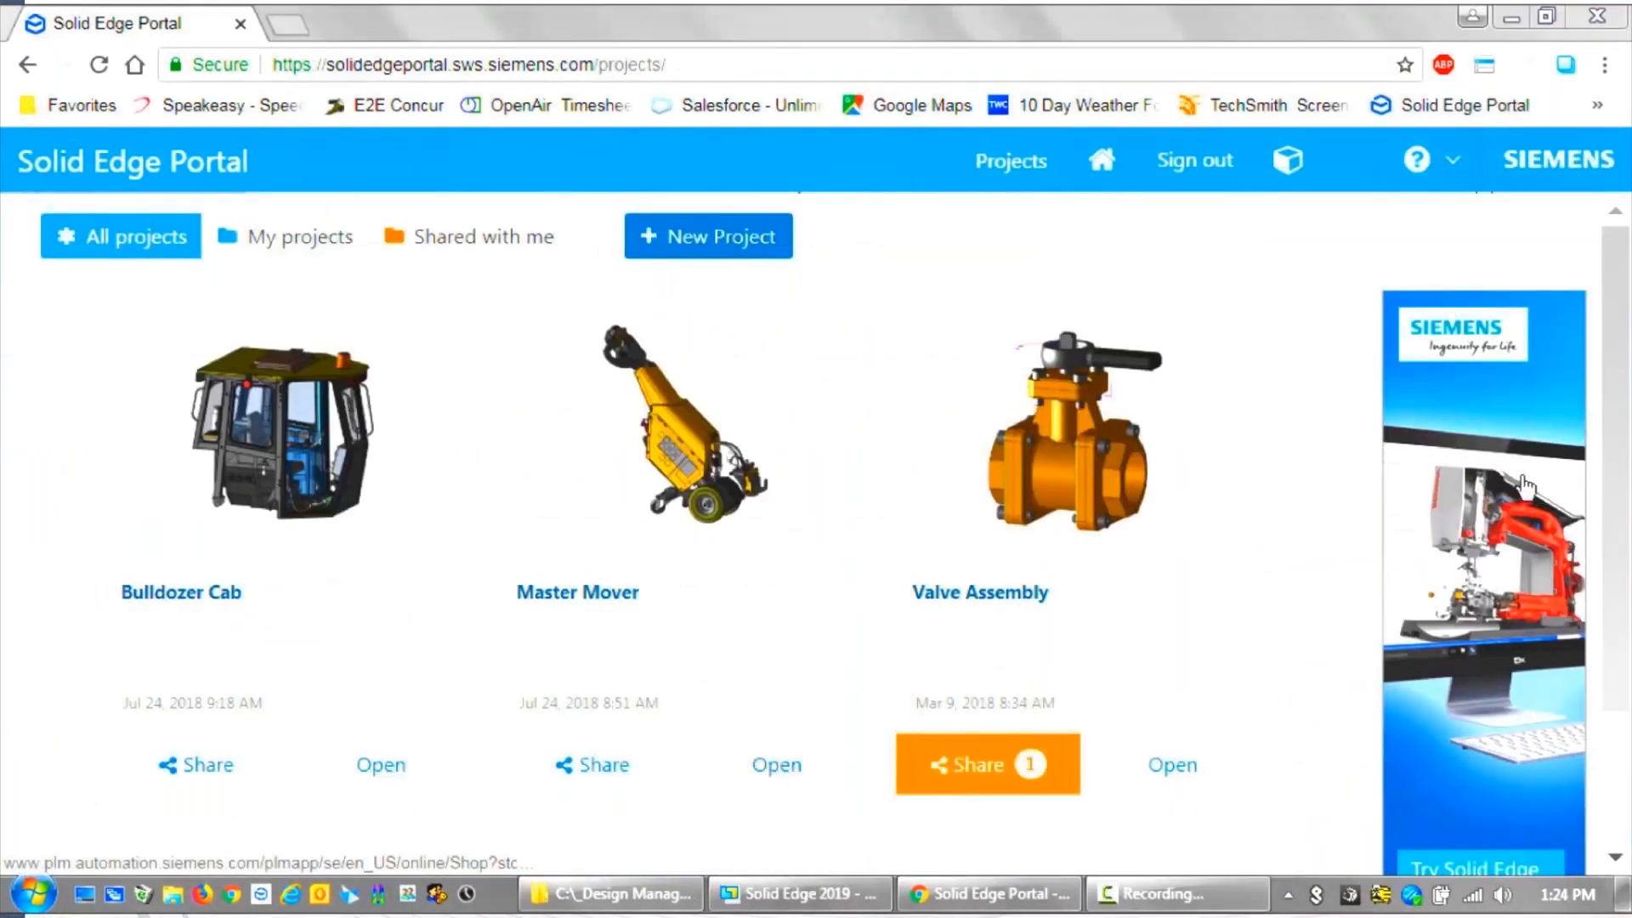
Open the Master Mover project, browse its files to MM-00237_A.dft and open that drawing in the viewer
{"action": "left_click", "coordinate": [693, 470]}
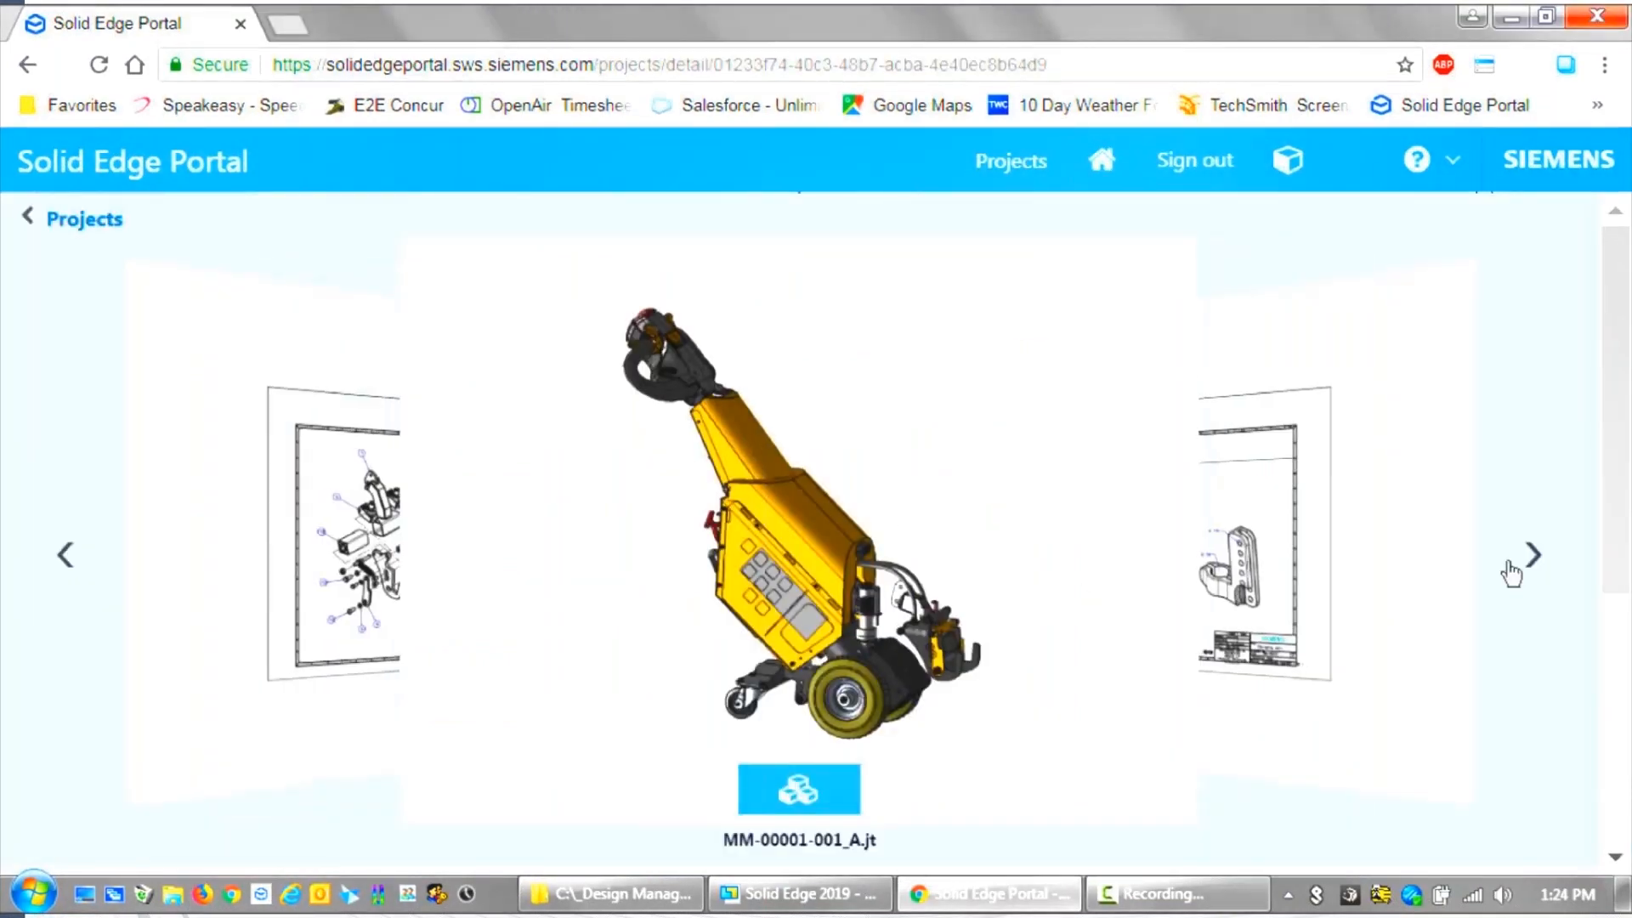
{"action": "left_click", "coordinate": [1531, 558]}
{"action": "left_click", "coordinate": [1531, 558]}
{"action": "left_click", "coordinate": [1533, 561]}
{"action": "left_click", "coordinate": [1533, 558]}
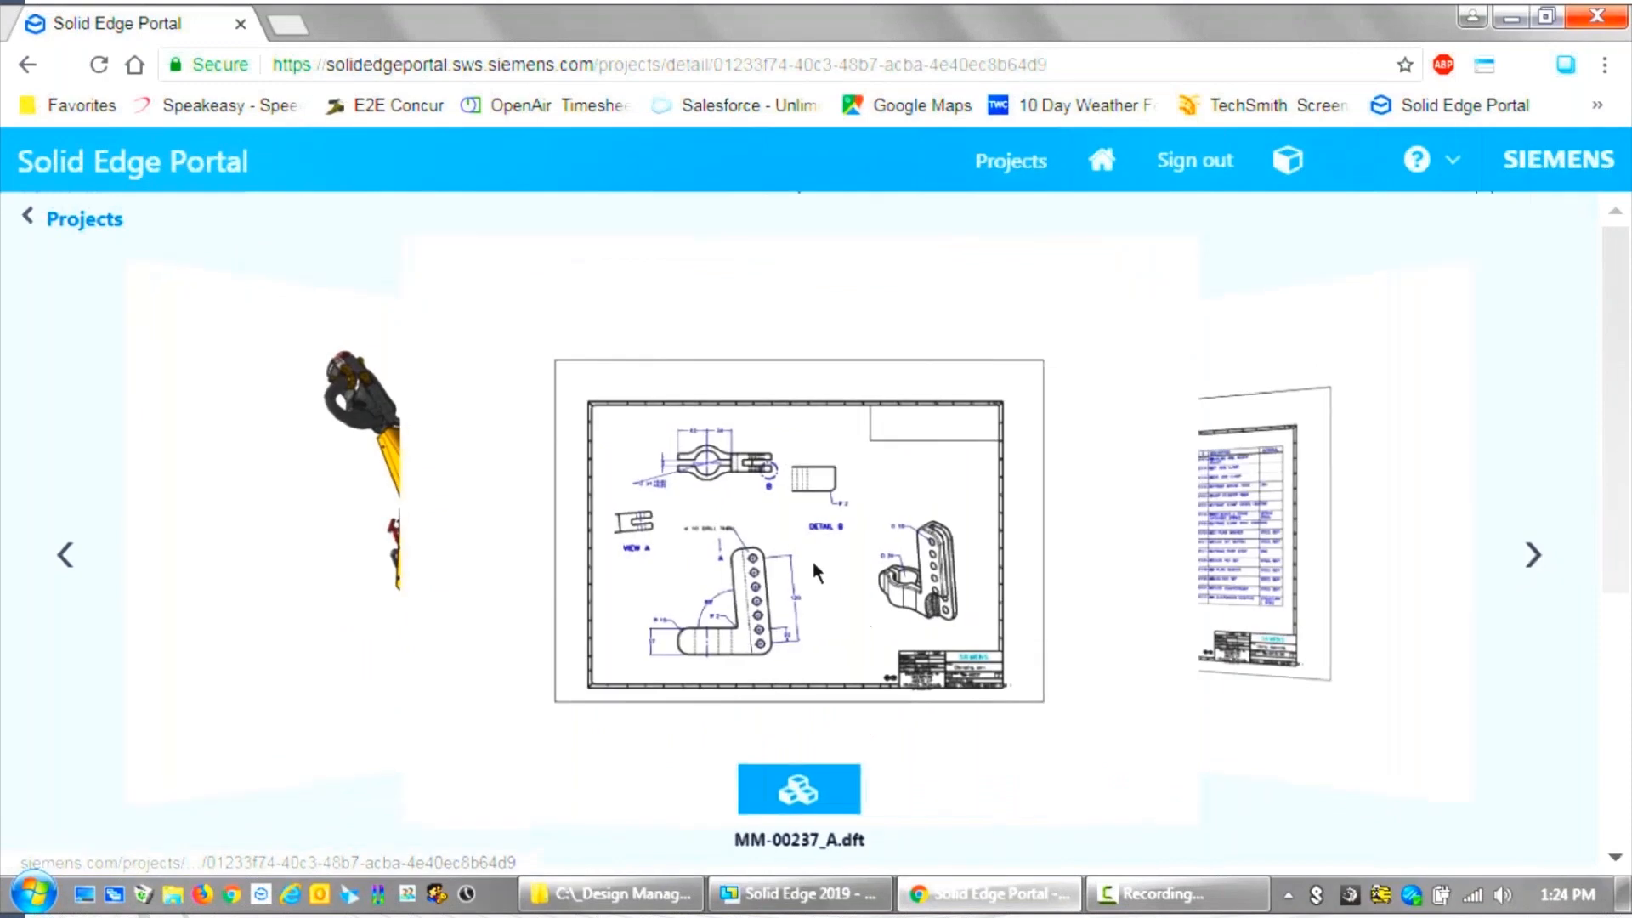
{"action": "left_click", "coordinate": [799, 789]}
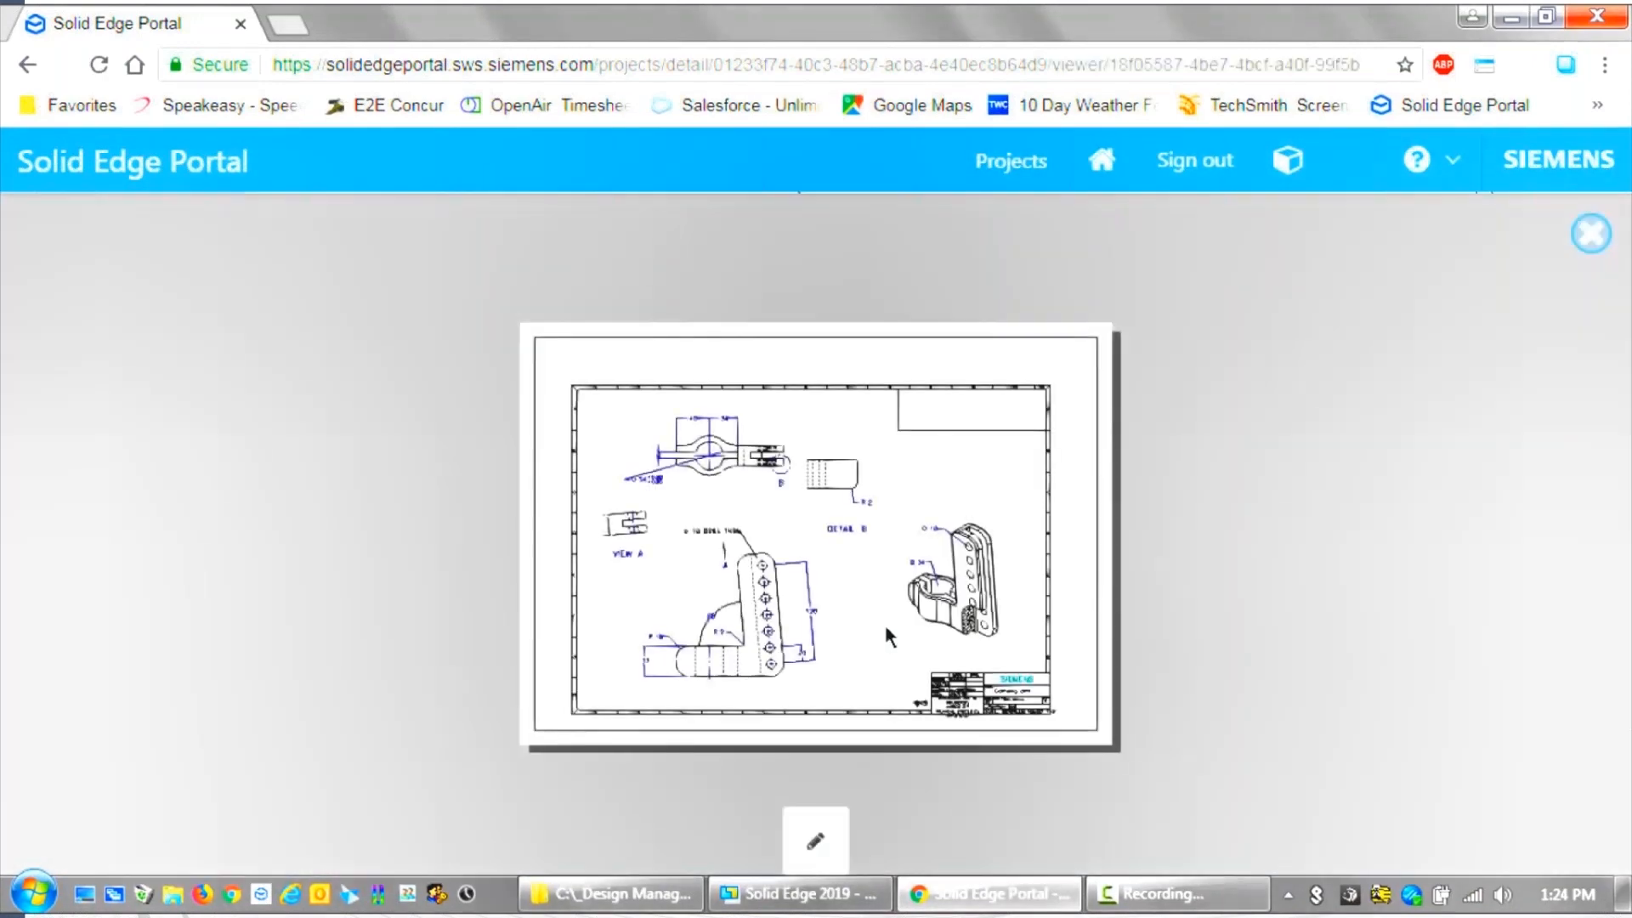
Draw a rectangle markup around the clamp ring with the 34 mm hole in the drawing's isometric view
{"action": "scroll", "coordinate": [891, 605], "scroll_direction": "up", "scroll_amount": 3}
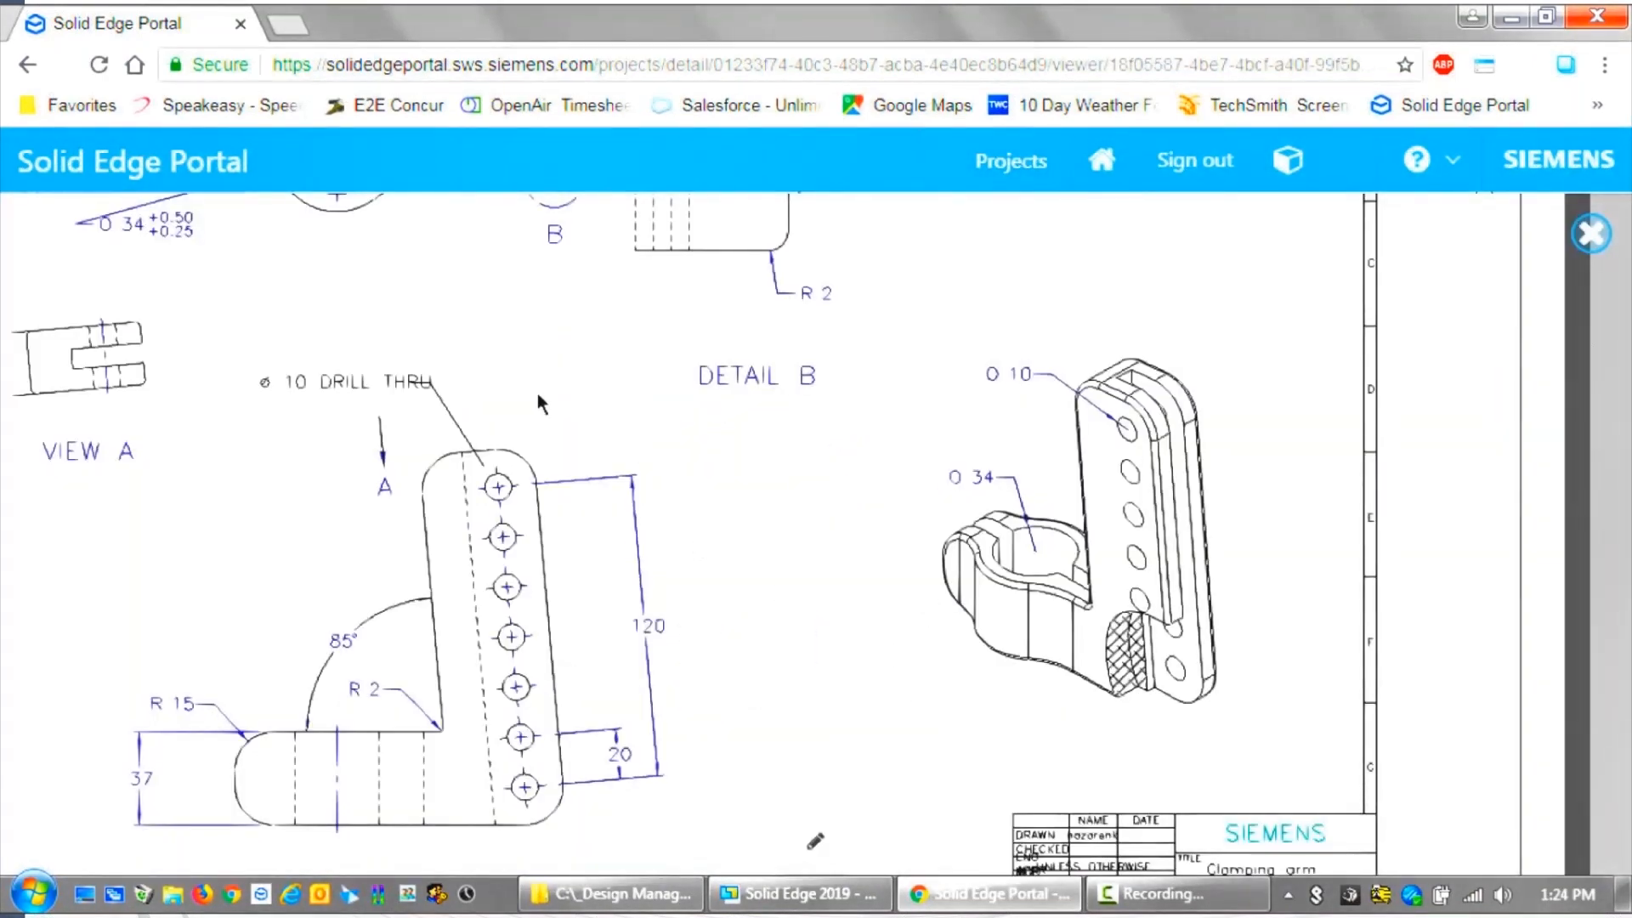
{"action": "mouse_move", "coordinate": [539, 394]}
{"action": "left_mouse_down"}
{"action": "mouse_move", "coordinate": [1184, 739]}
{"action": "mouse_move", "coordinate": [973, 762]}
{"action": "mouse_move", "coordinate": [594, 367]}
{"action": "mouse_move", "coordinate": [737, 570]}
{"action": "mouse_move", "coordinate": [481, 421]}
{"action": "mouse_move", "coordinate": [519, 523]}
{"action": "mouse_move", "coordinate": [521, 707]}
{"action": "mouse_move", "coordinate": [600, 636]}
{"action": "left_mouse_up"}
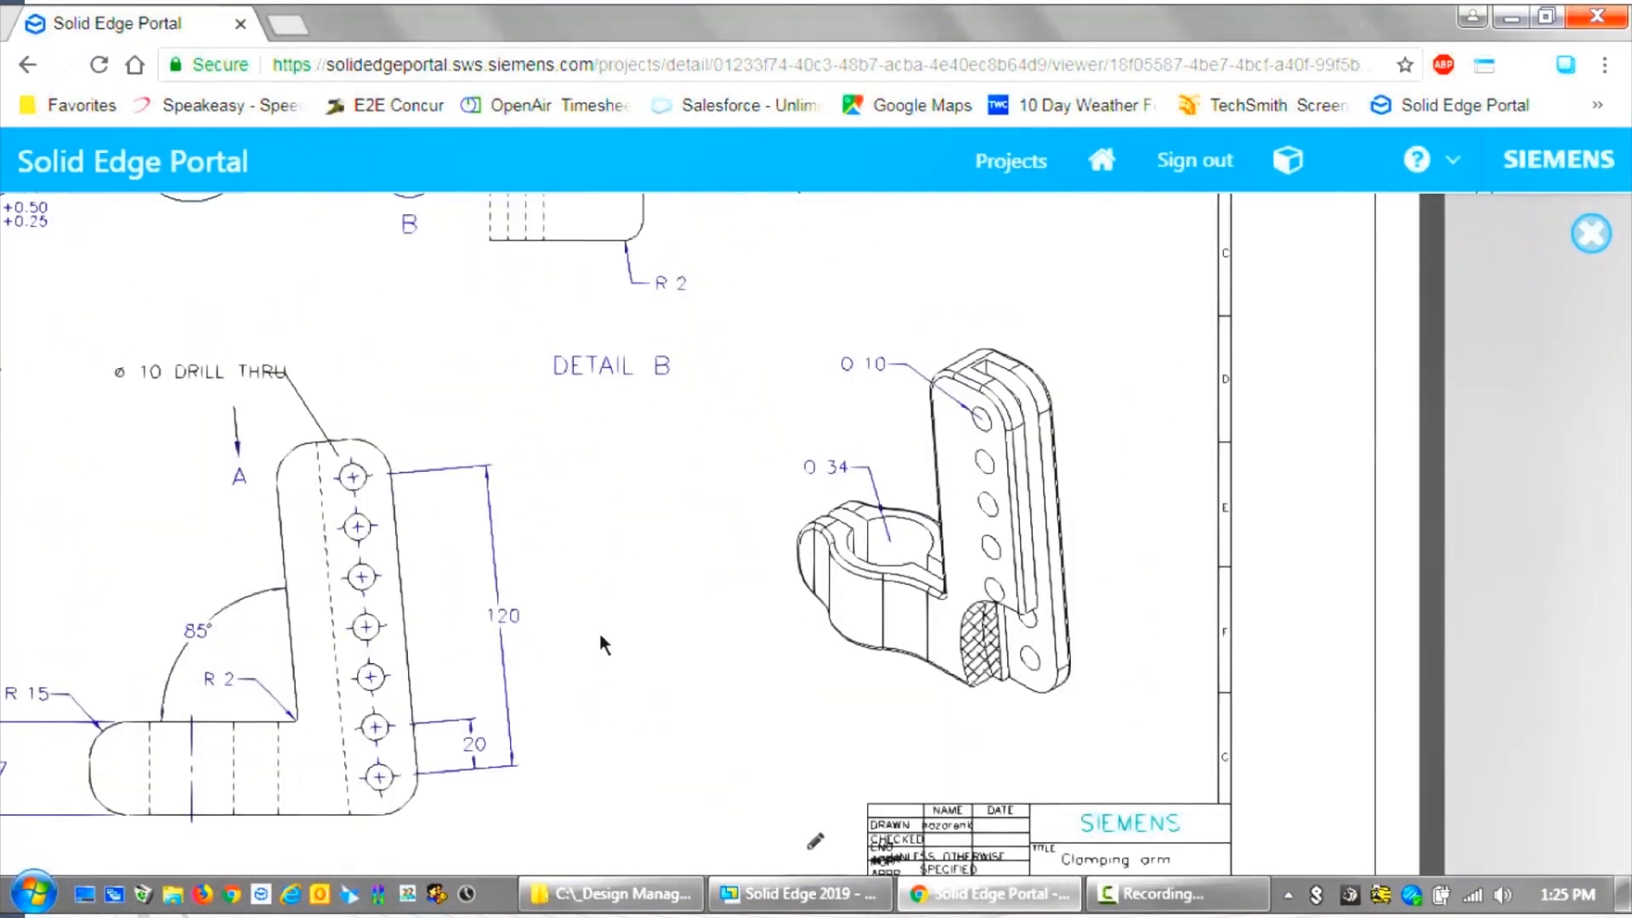
{"action": "left_click", "coordinate": [814, 842]}
{"action": "left_click", "coordinate": [749, 840]}
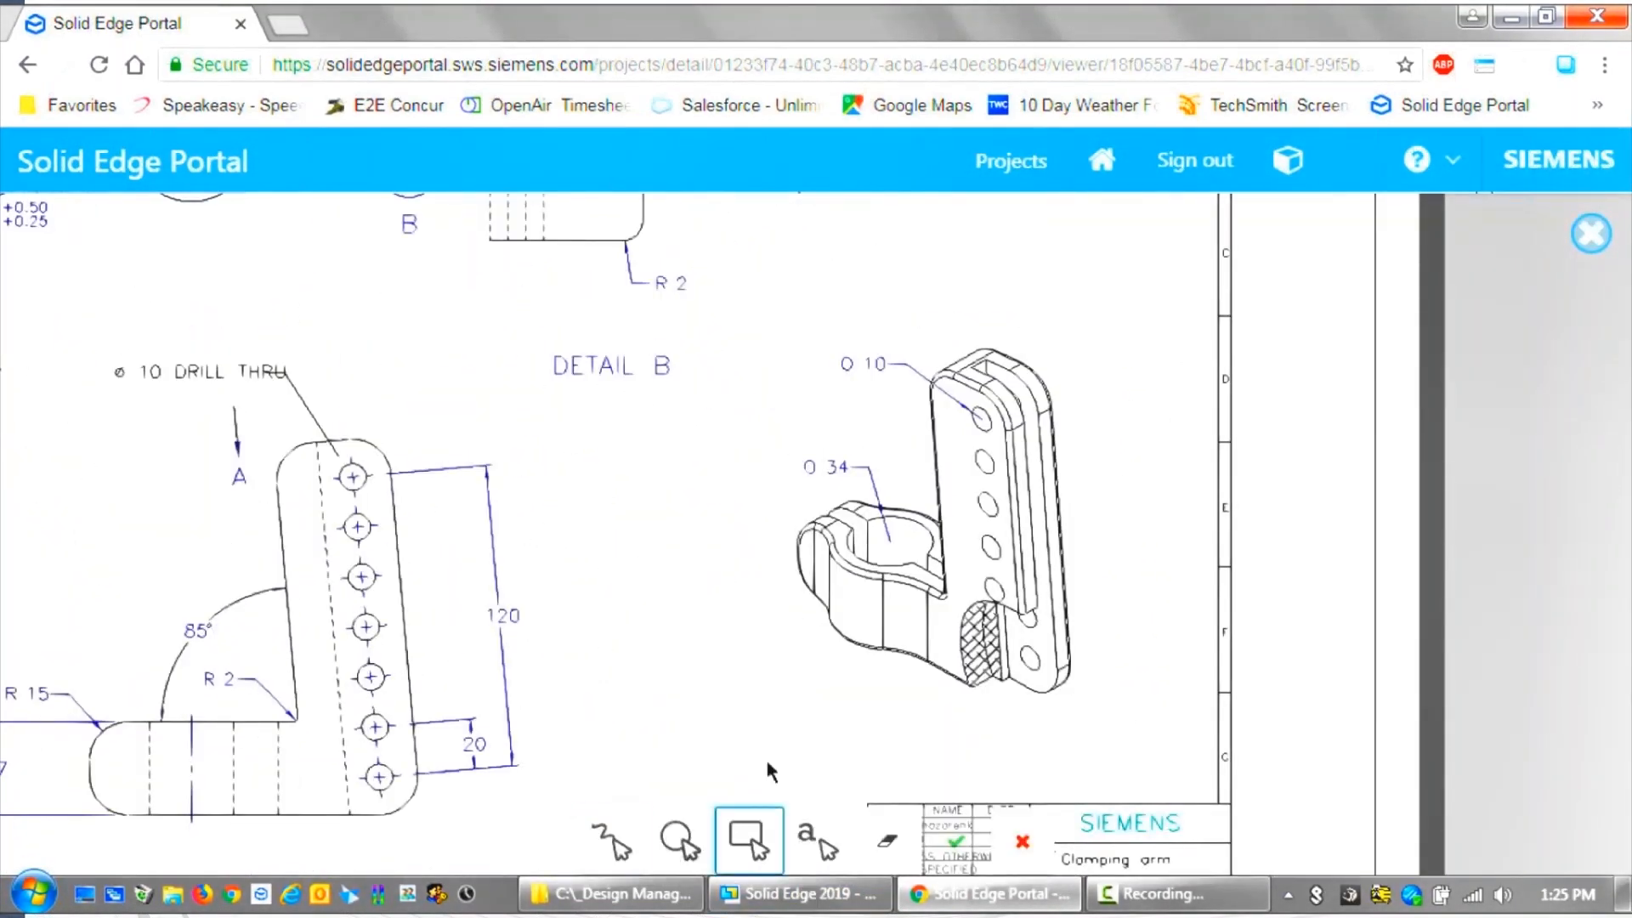
{"action": "mouse_move", "coordinate": [768, 430]}
{"action": "left_mouse_down"}
{"action": "mouse_move", "coordinate": [892, 547]}
{"action": "mouse_move", "coordinate": [953, 680]}
{"action": "left_mouse_up"}
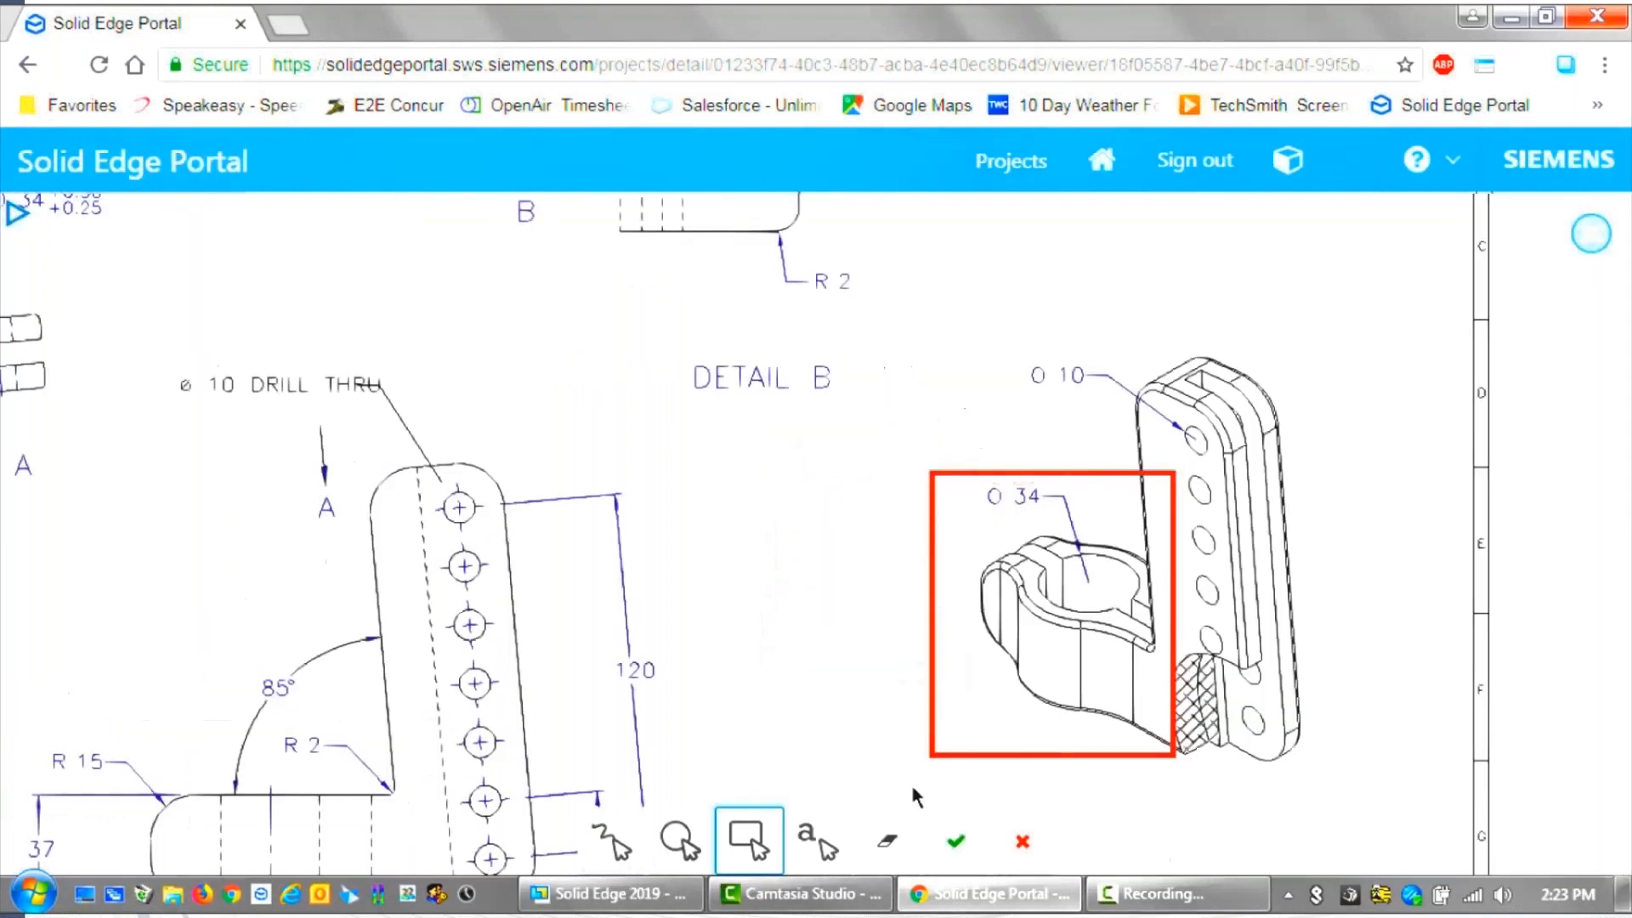
Add the text markup "Check the clearance" beside the rectangle around the clamp ring
{"action": "left_click", "coordinate": [817, 842]}
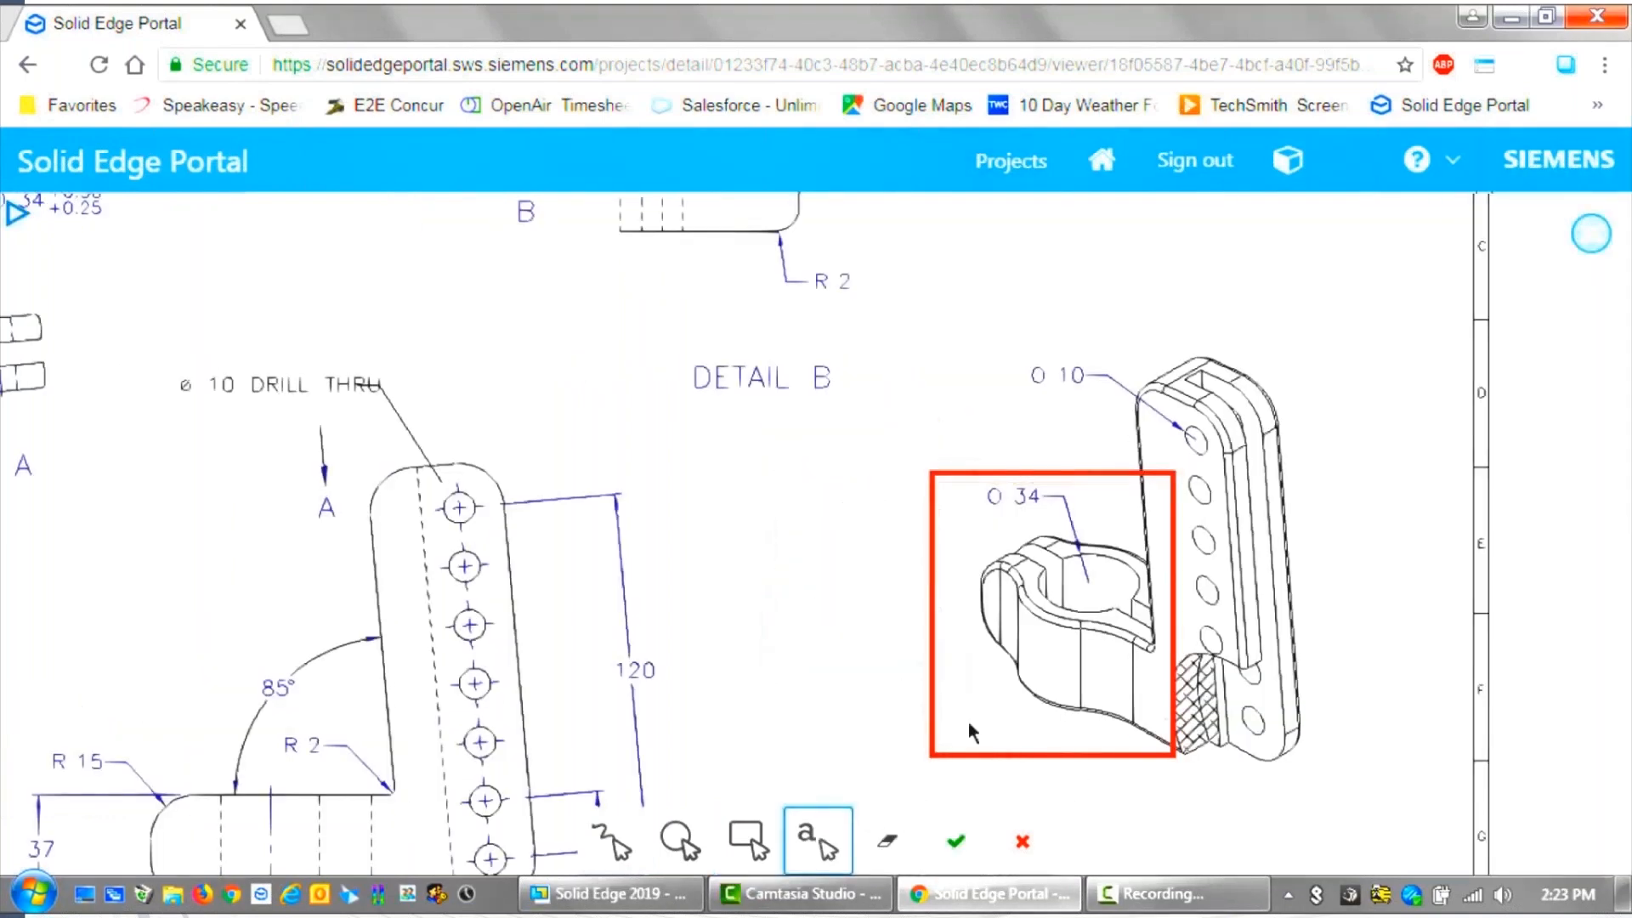
{"action": "left_click", "coordinate": [898, 671]}
{"action": "triple_click", "coordinate": [982, 688]}
{"action": "type", "text": "Check the"}
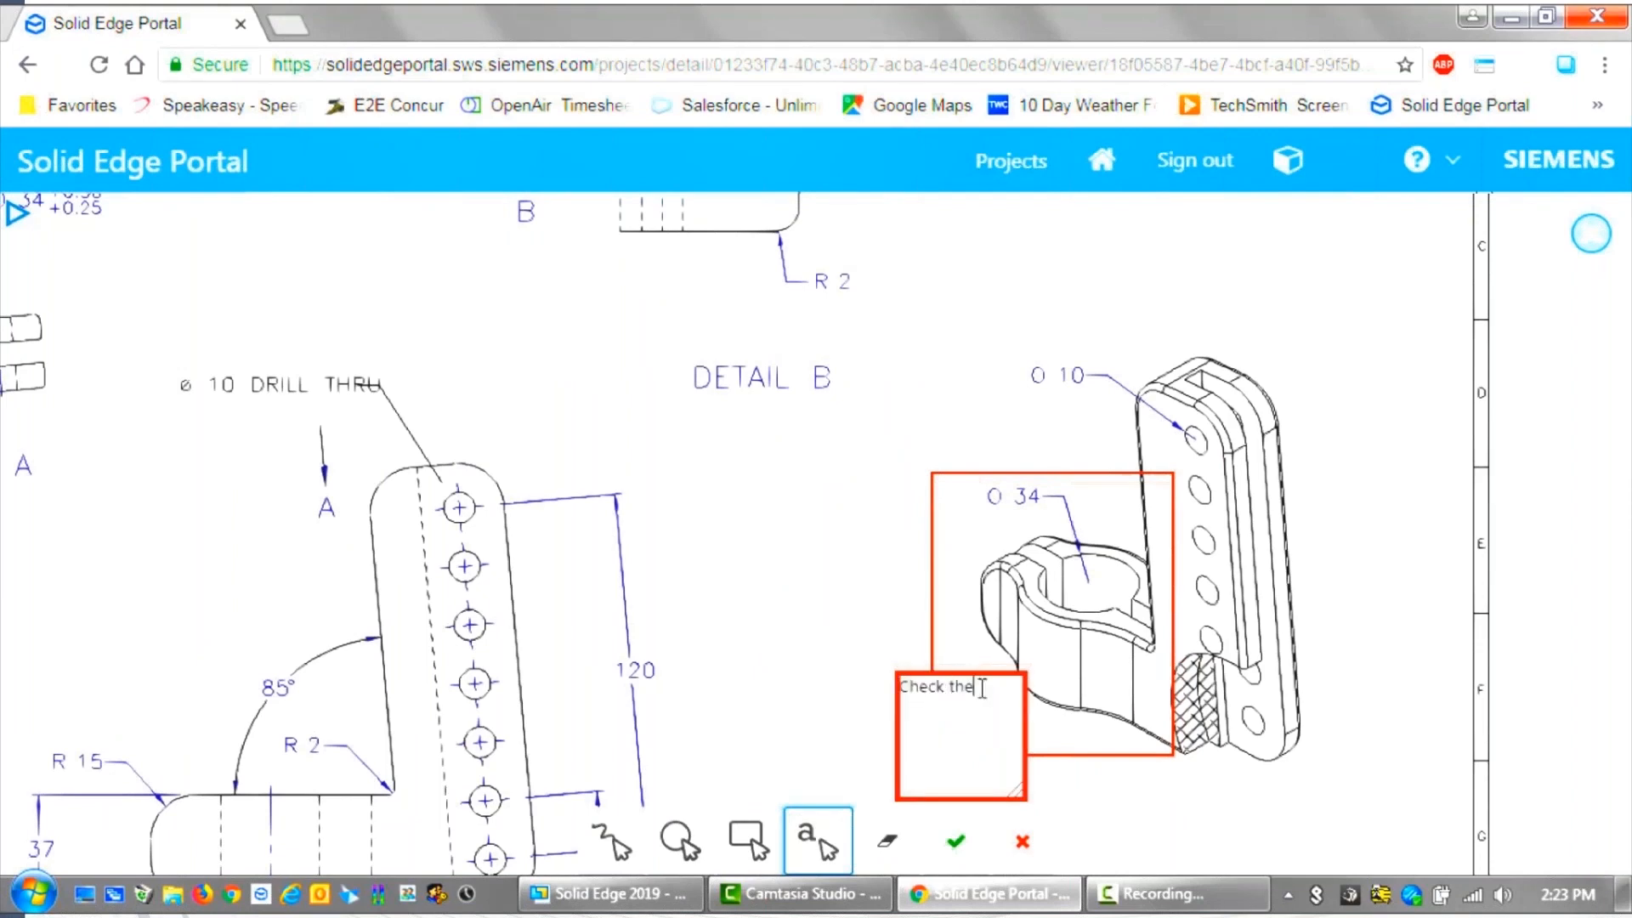
{"action": "type", "text": " clearance"}
Save the markup as "Clearance check" and display it from the saved markup views
{"action": "left_click", "coordinate": [956, 841]}
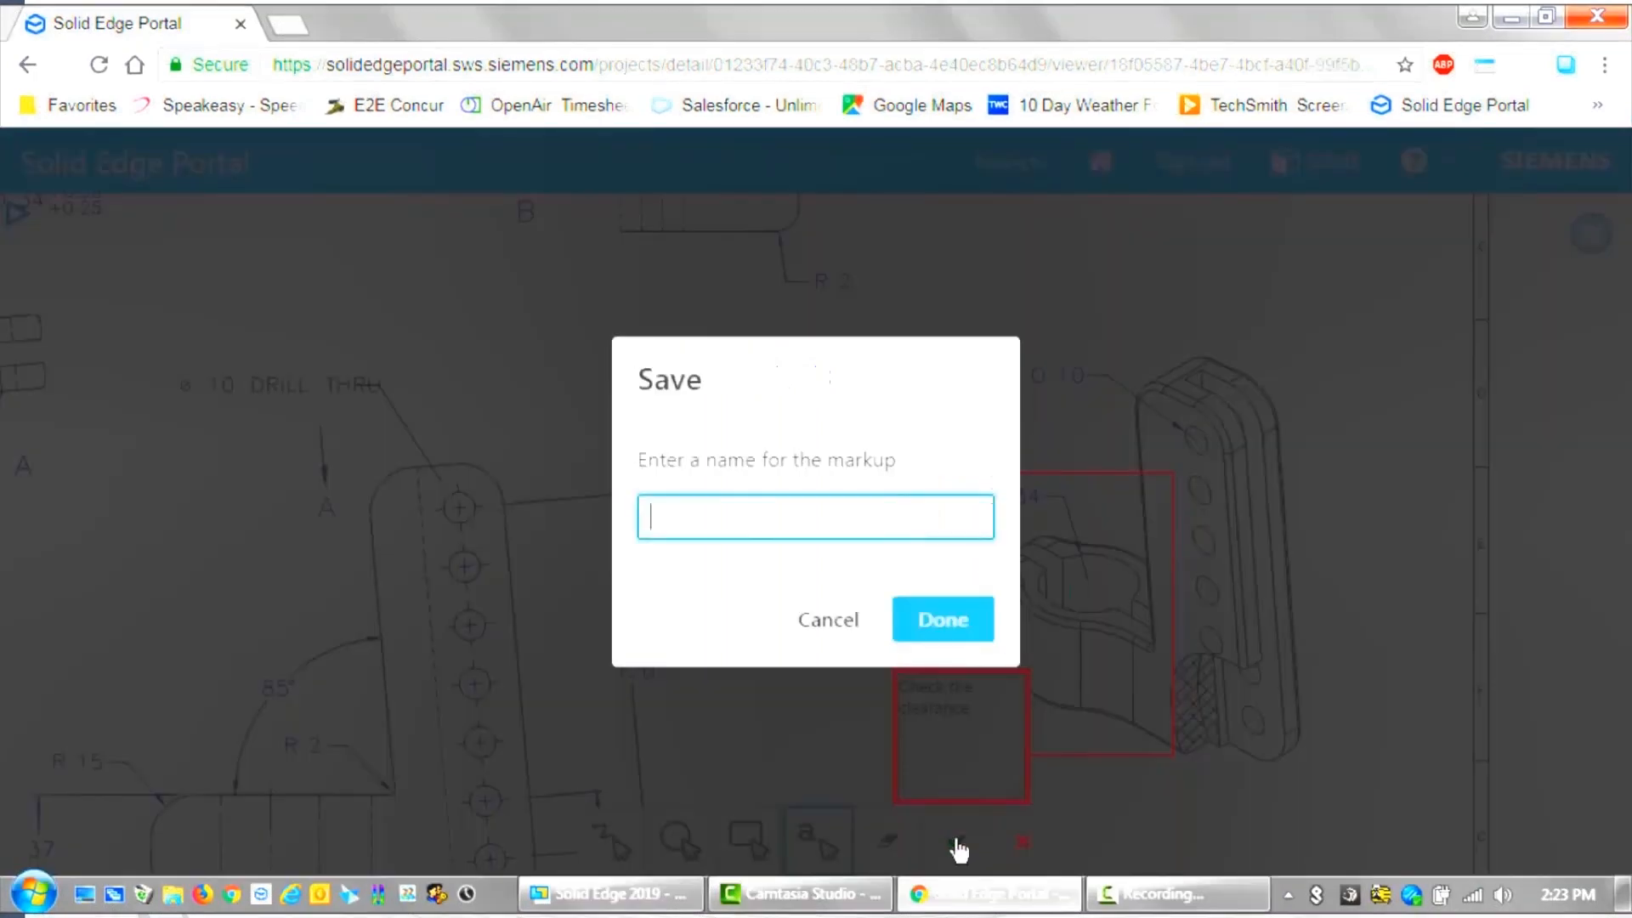
{"action": "type", "text": "Cl"}
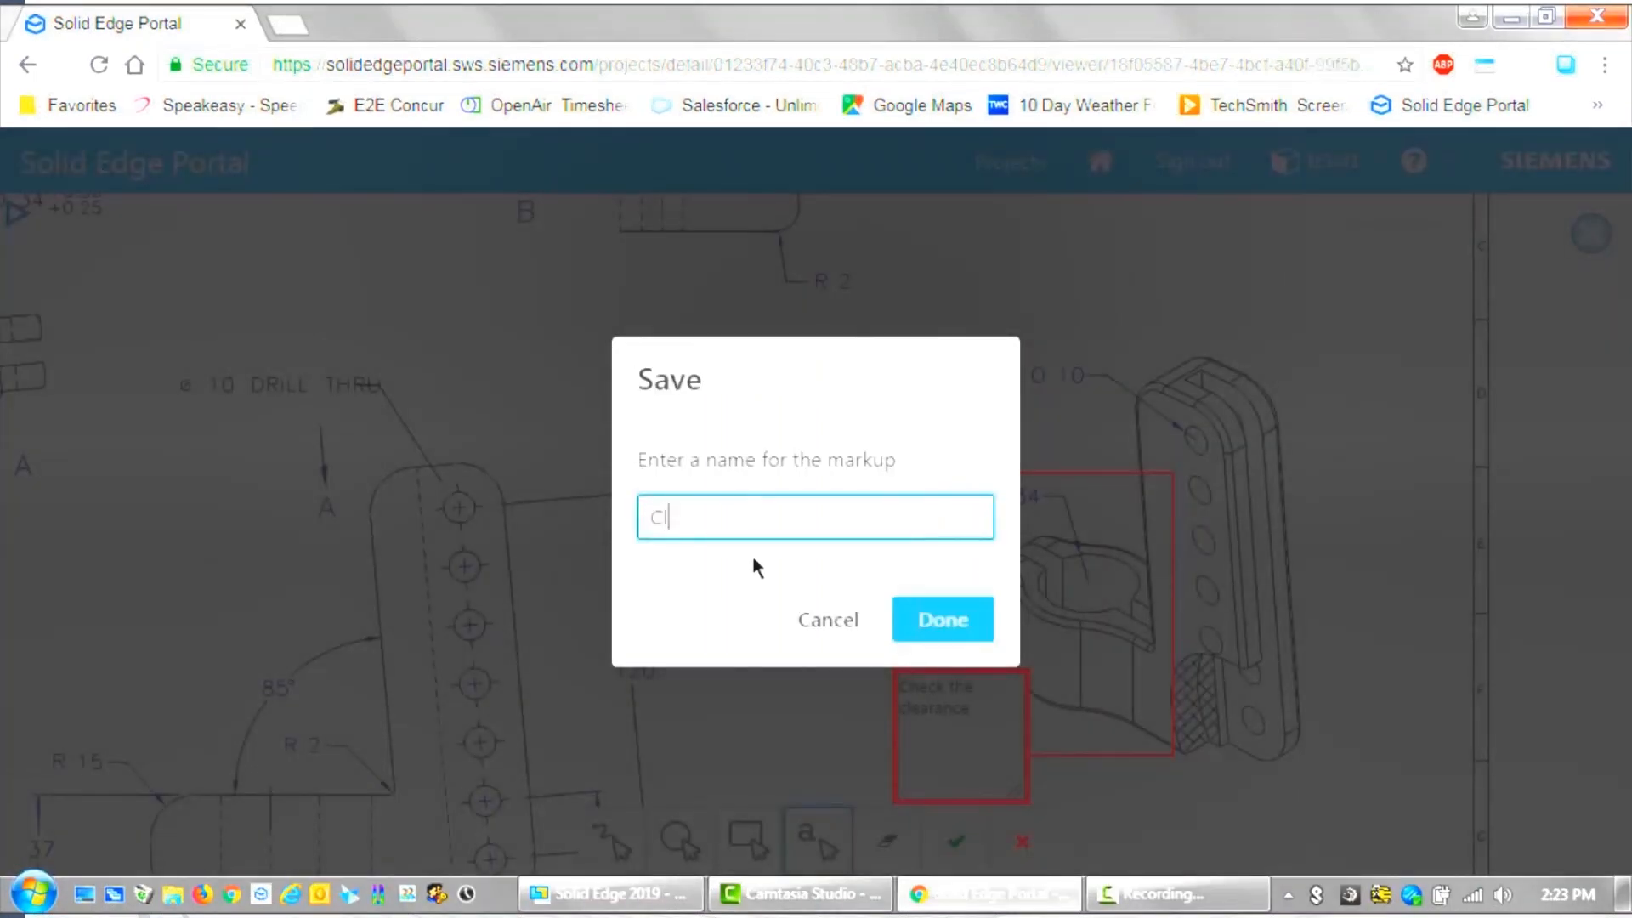
{"action": "type", "text": "earance check"}
{"action": "left_click", "coordinate": [930, 626]}
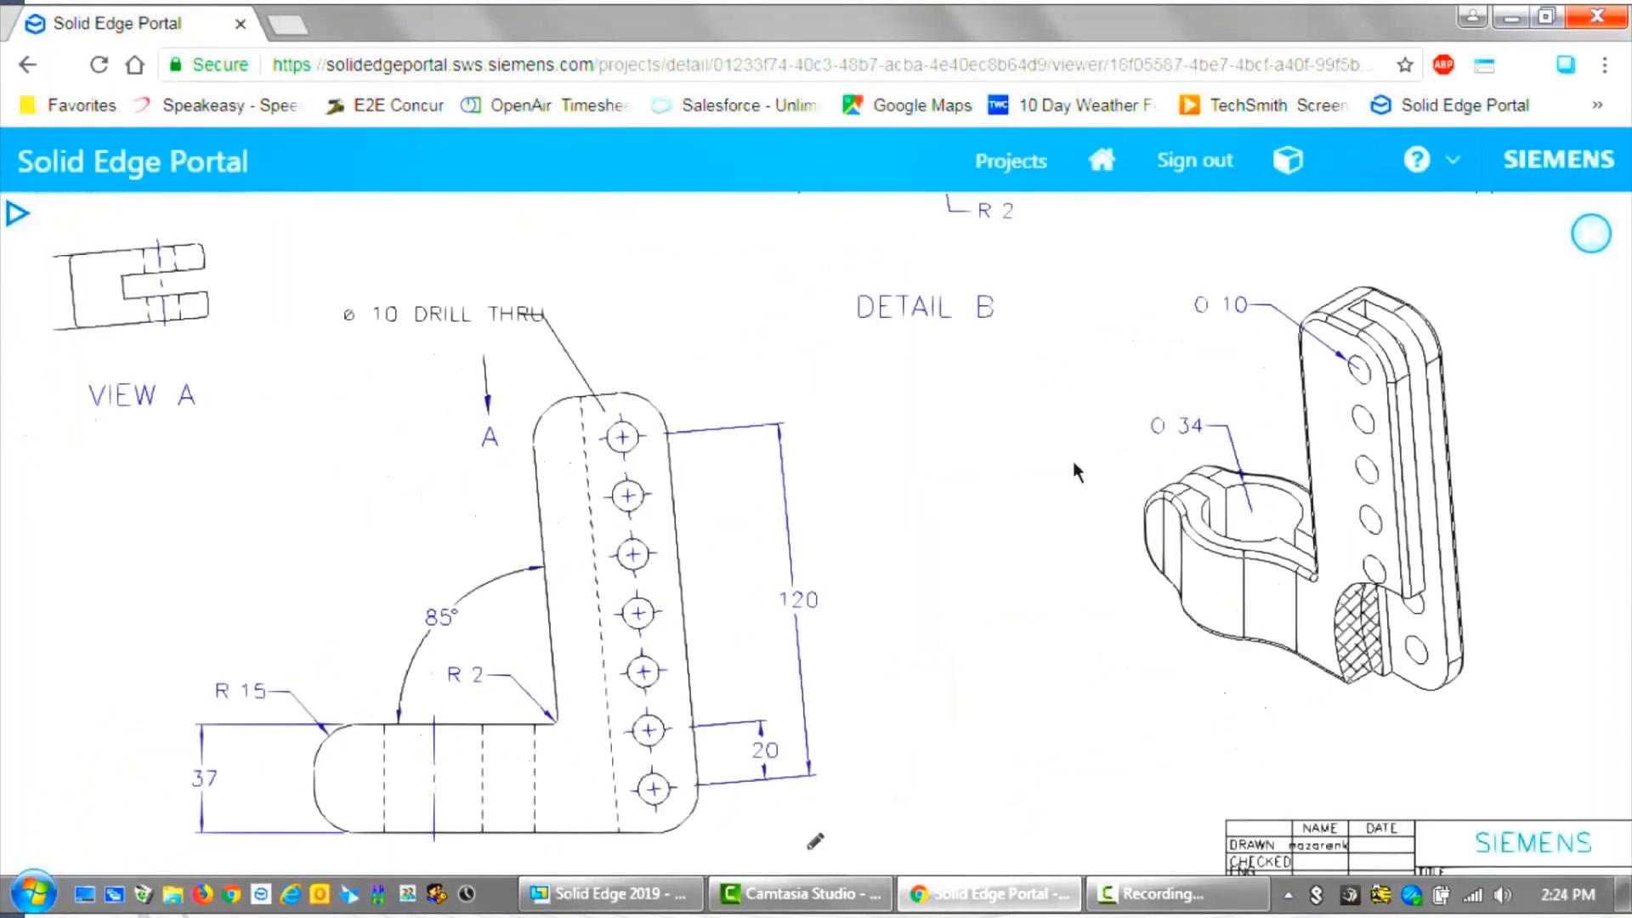
{"action": "left_click", "coordinate": [21, 214]}
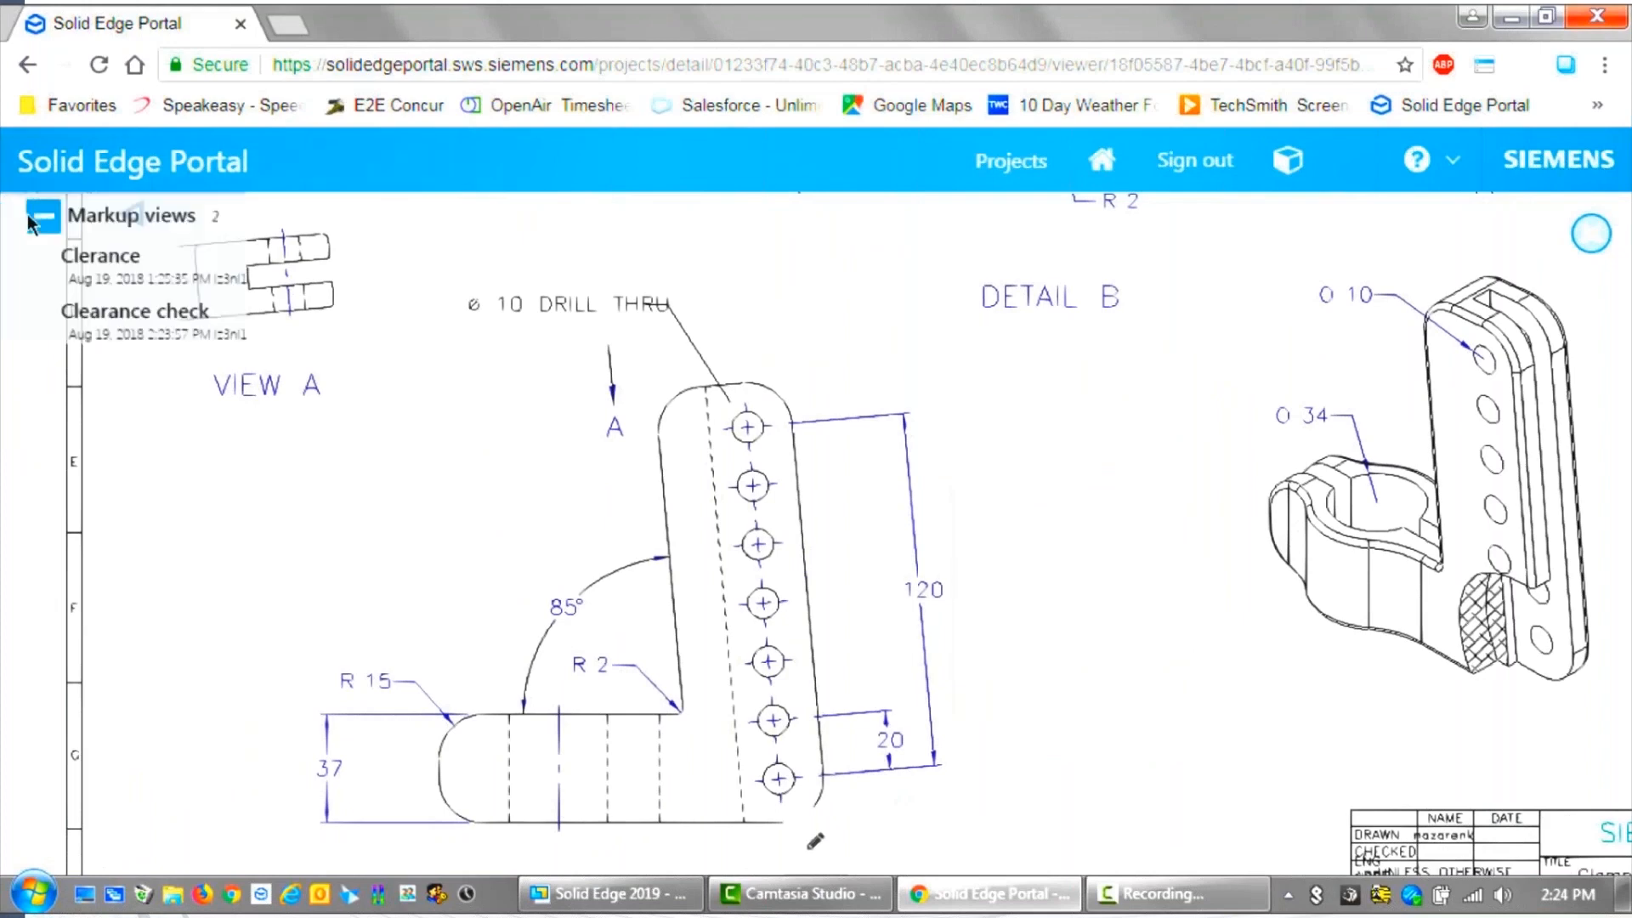
{"action": "left_click", "coordinate": [134, 311]}
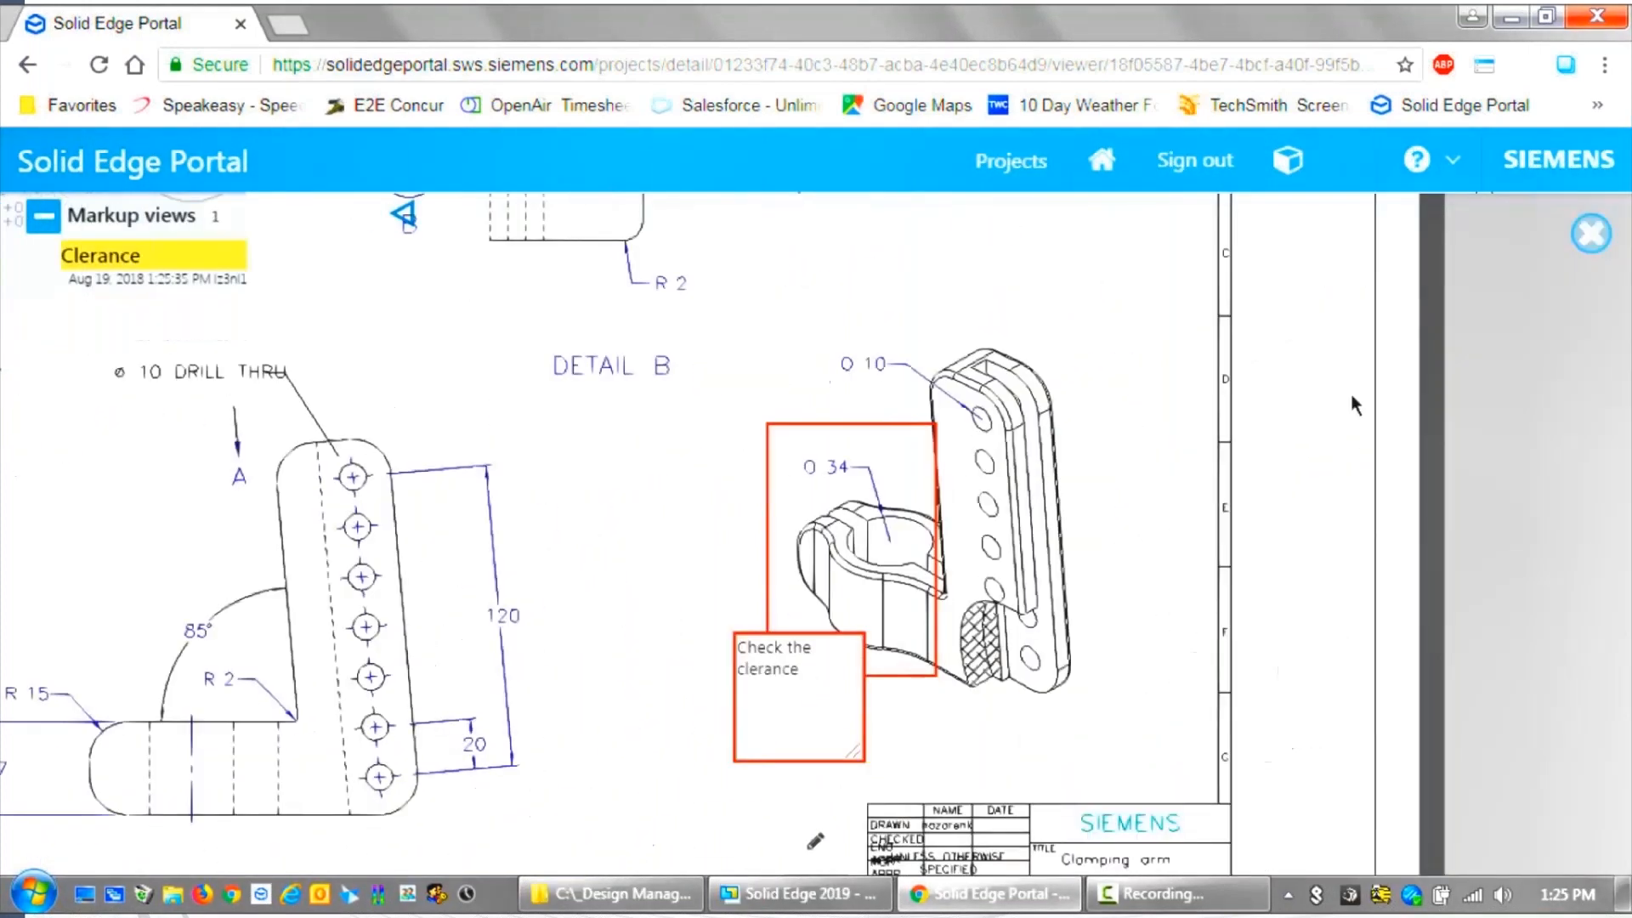
Close the drawing and open the MM-00001-001_A model in the 3D viewer to see it from another side
{"action": "left_click", "coordinate": [1592, 236]}
{"action": "left_click", "coordinate": [802, 782]}
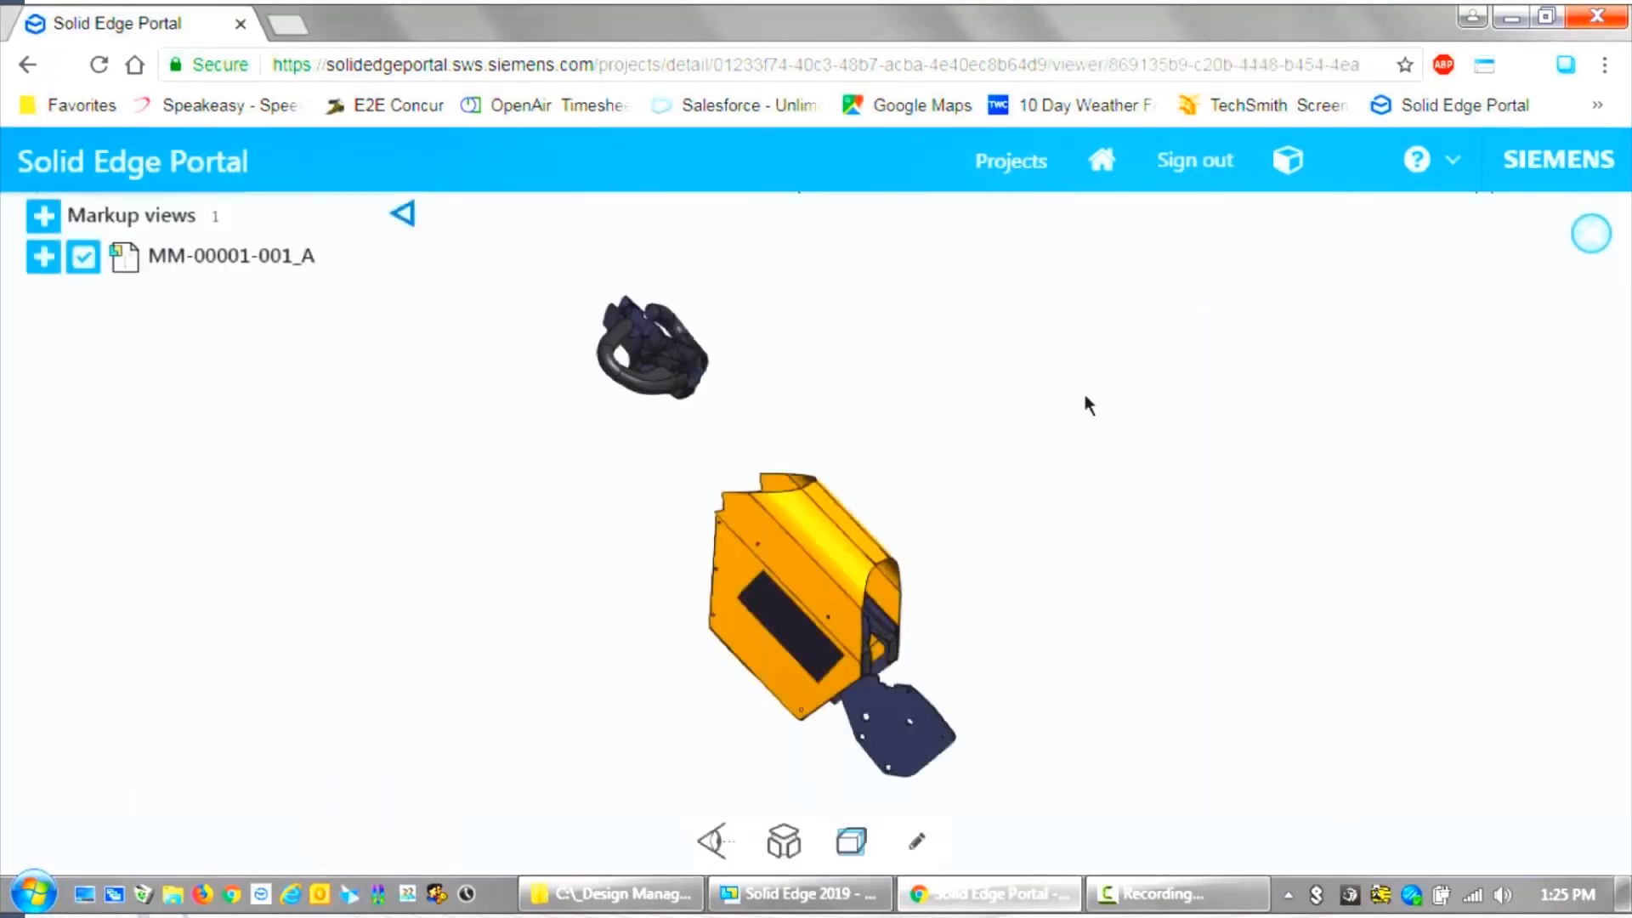
{"action": "left_click_drag", "start_coordinate": [922, 503], "coordinate": [699, 509]}
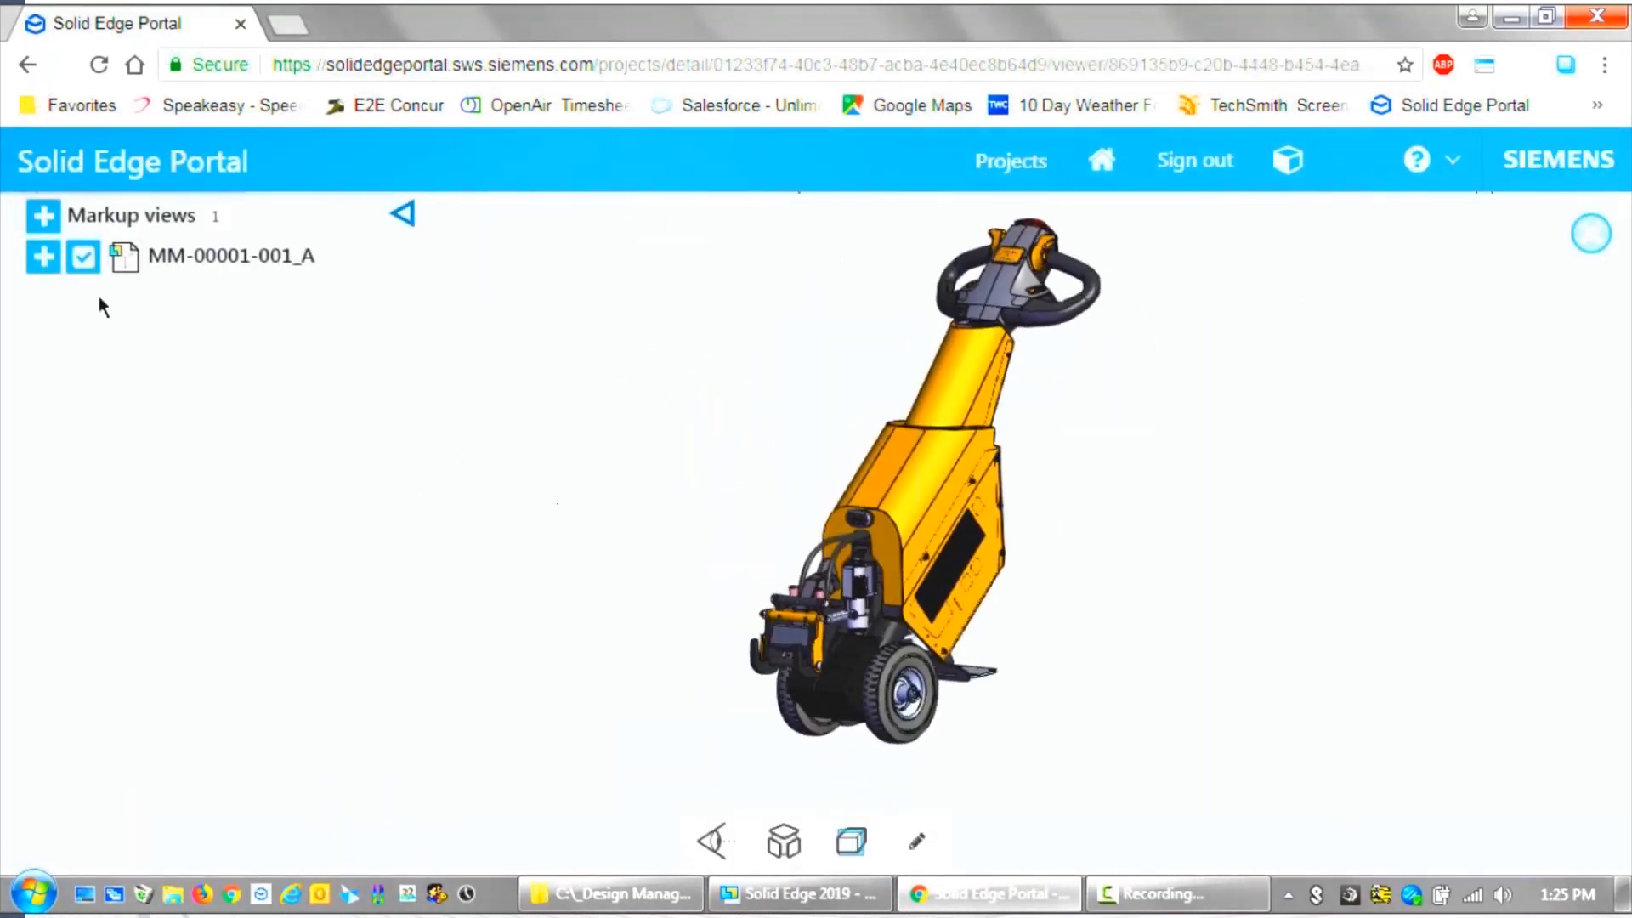
Expand the MM-00001-001_A assembly tree and show only the MM-00179-001_A subassembly
{"action": "left_click", "coordinate": [42, 255]}
{"action": "left_click_drag", "start_coordinate": [411, 333], "coordinate": [415, 707]}
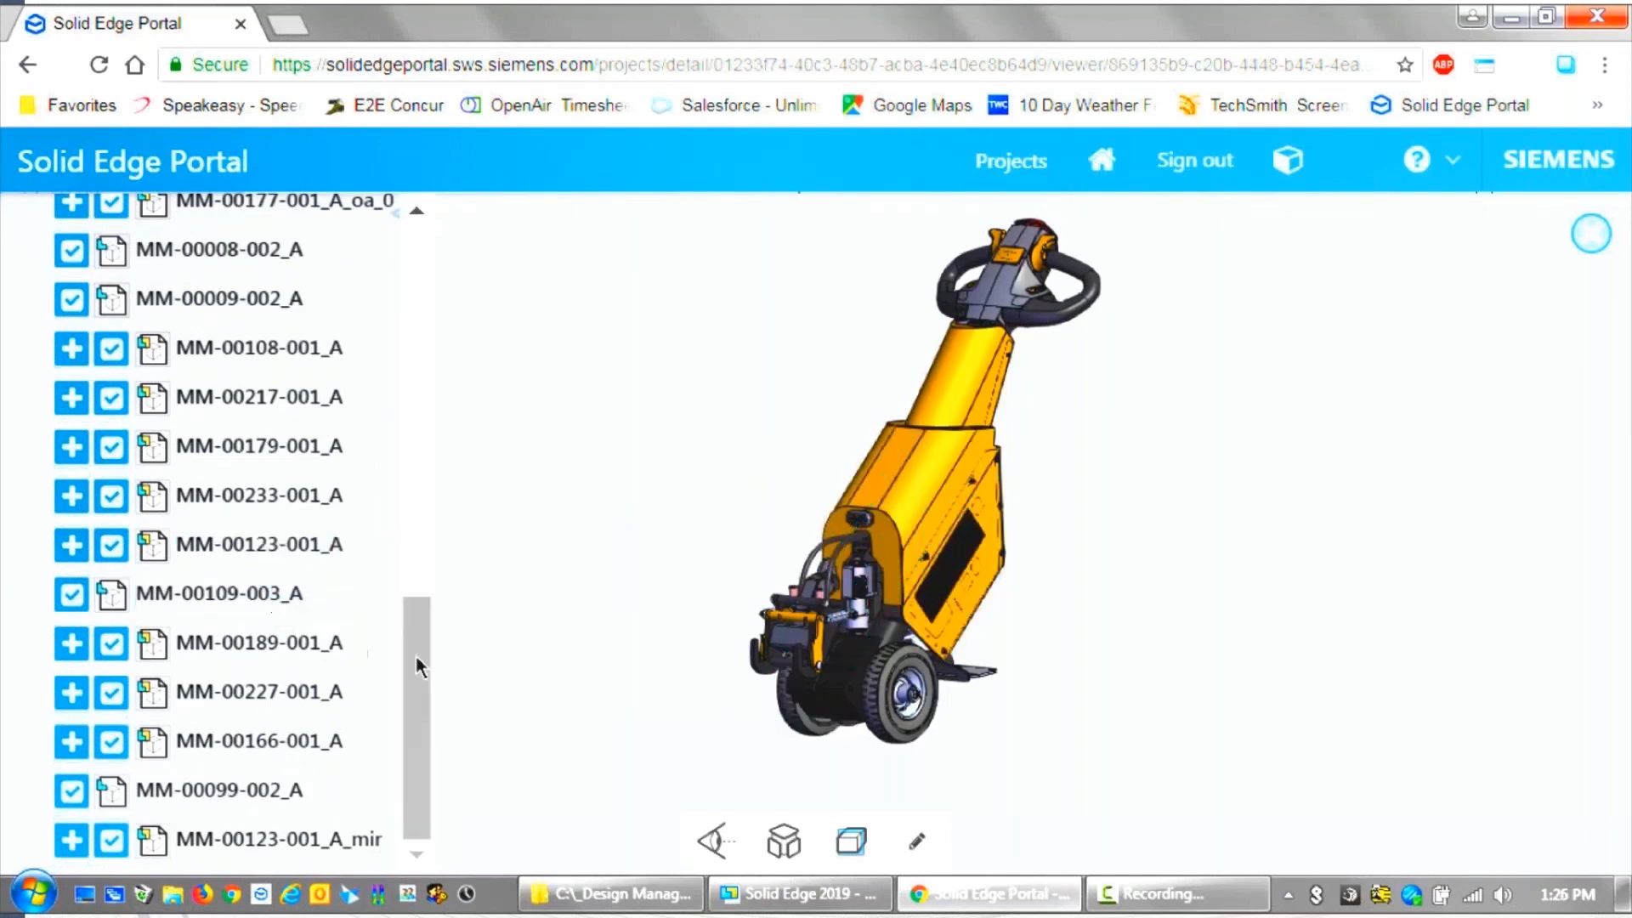
{"action": "left_click", "coordinate": [288, 646]}
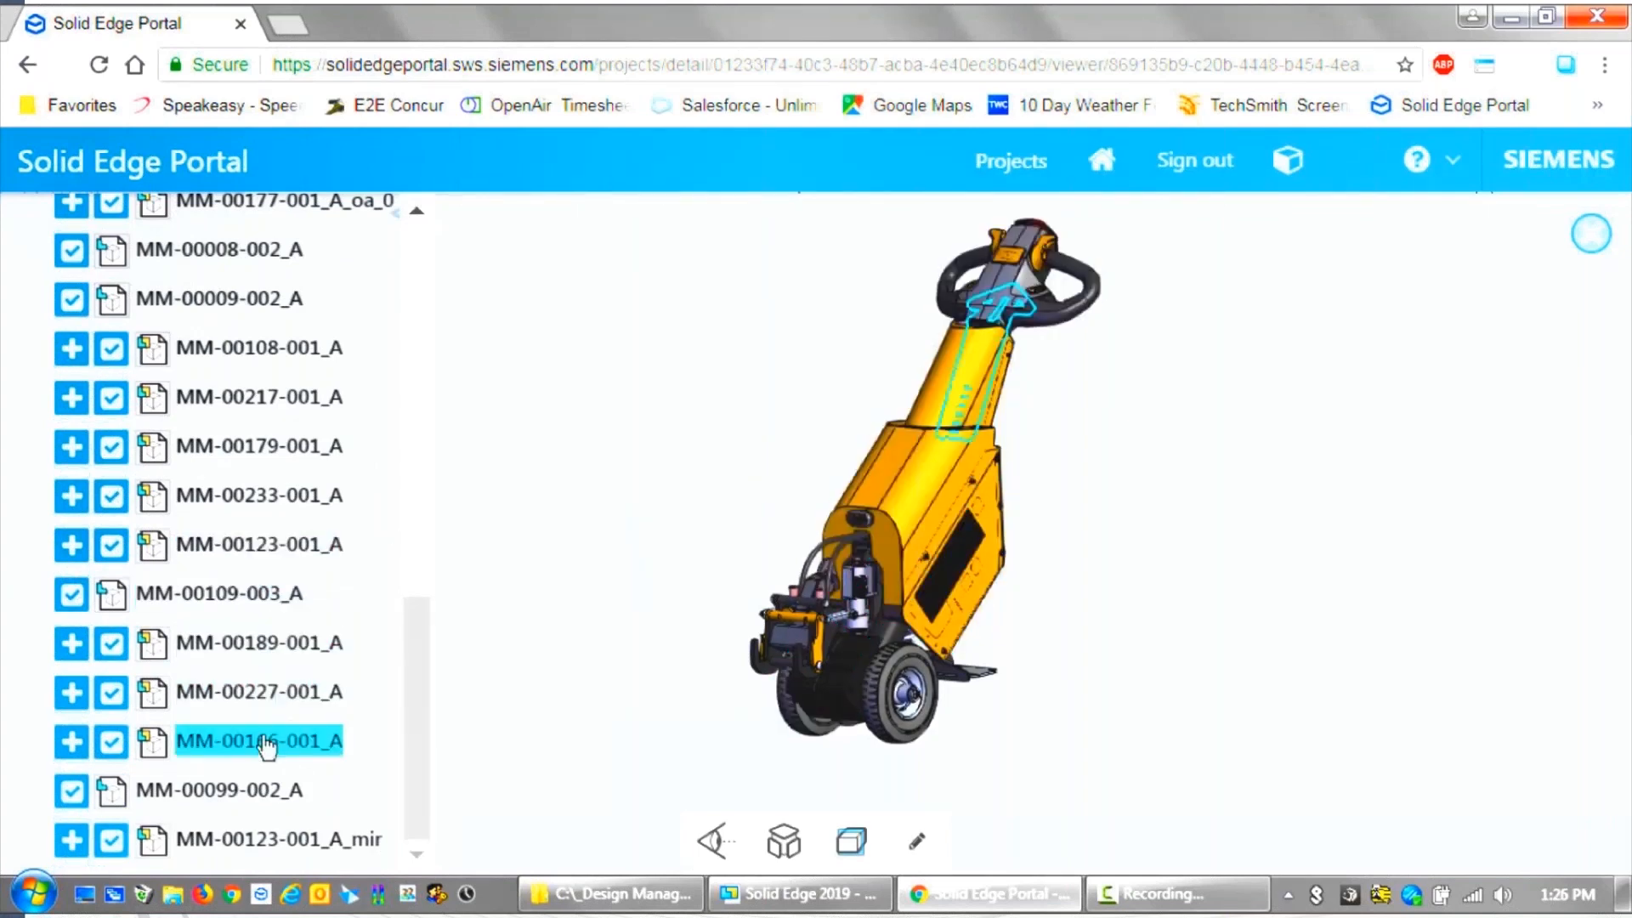
{"action": "left_click_drag", "start_coordinate": [419, 658], "coordinate": [420, 638]}
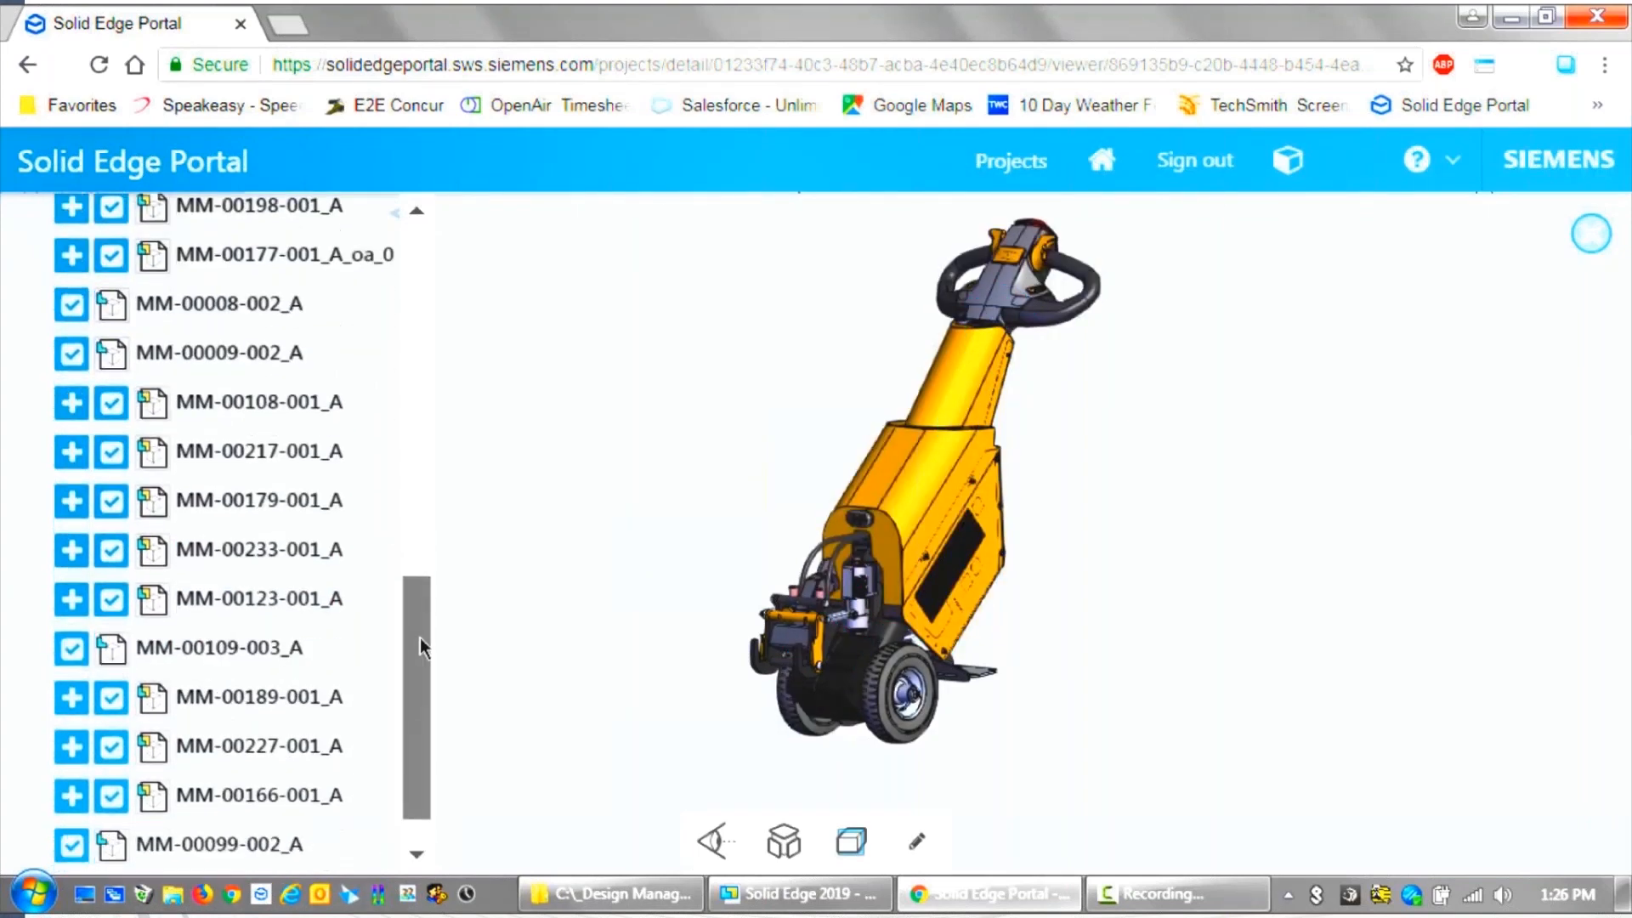
{"action": "left_click", "coordinate": [269, 517]}
{"action": "right_click", "coordinate": [685, 511]}
{"action": "left_click", "coordinate": [749, 551]}
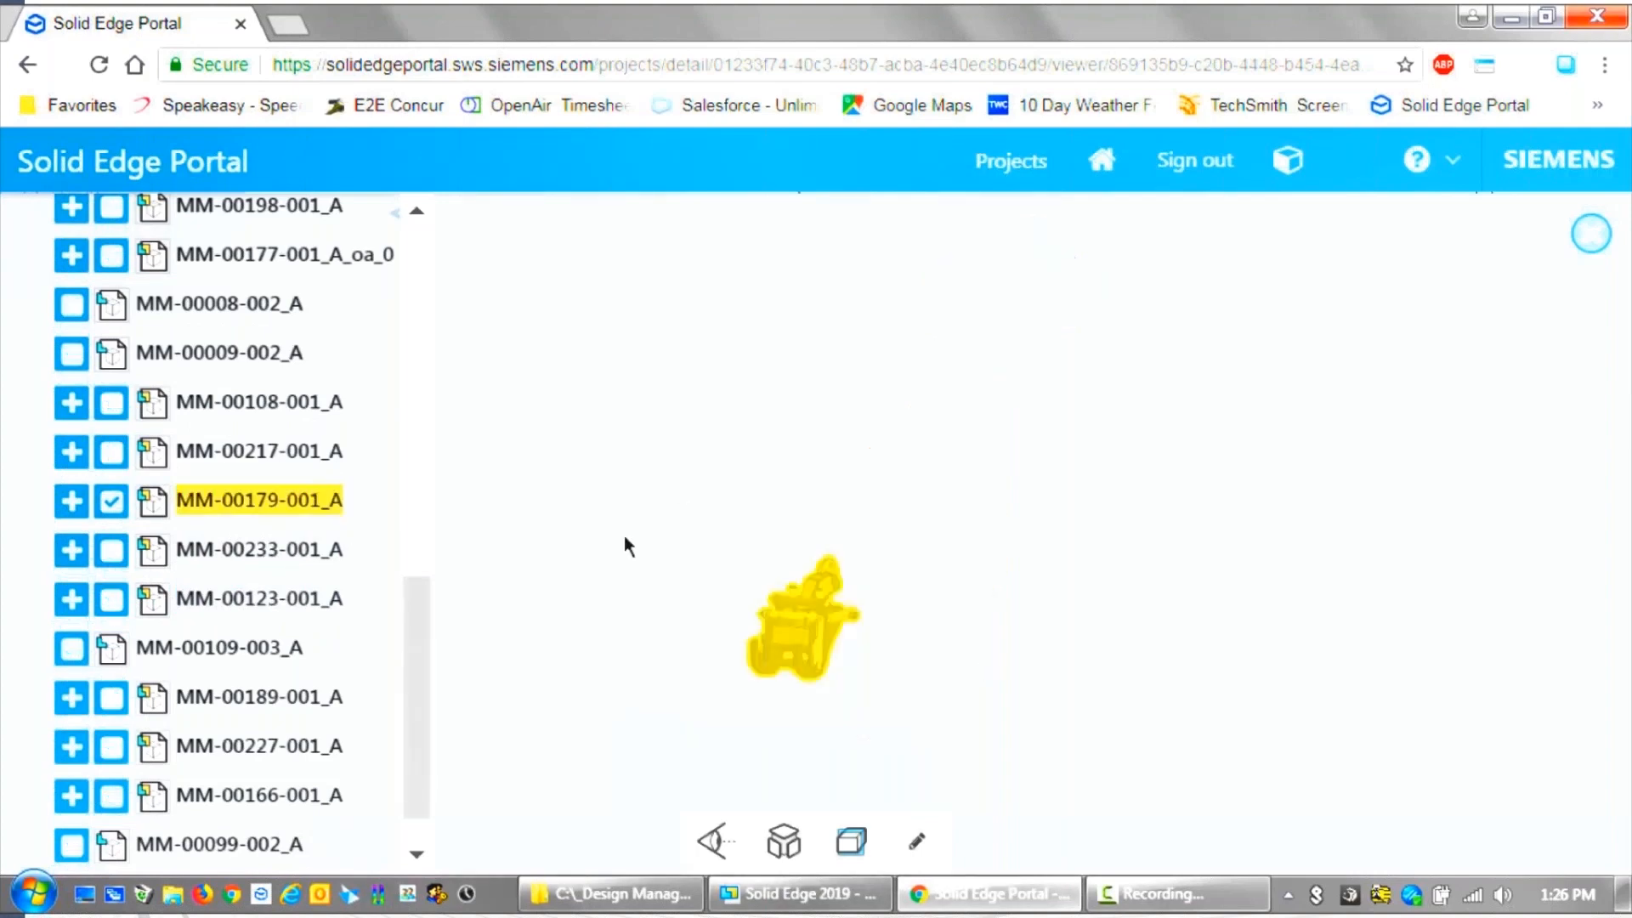
{"action": "left_click", "coordinate": [449, 517]}
{"action": "scroll", "coordinate": [880, 598], "scroll_direction": "up", "scroll_amount": 5}
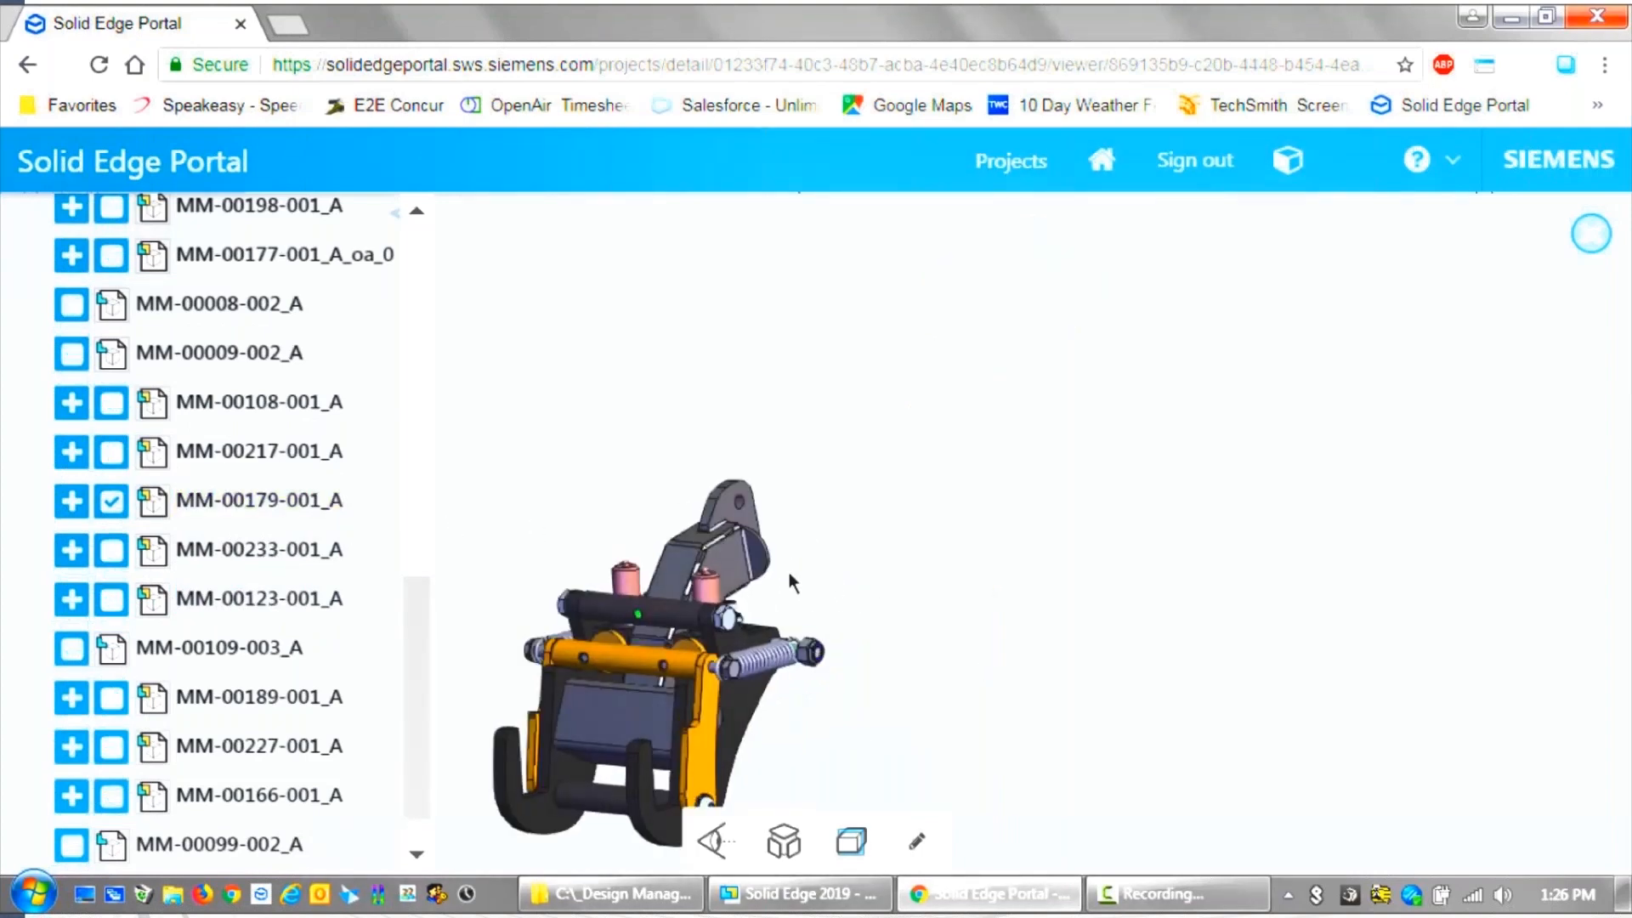
{"action": "double_click", "coordinate": [1248, 656]}
Explode the MM-00179-001_A subassembly to inspect its parts and collapse it back together
{"action": "left_click", "coordinate": [783, 843]}
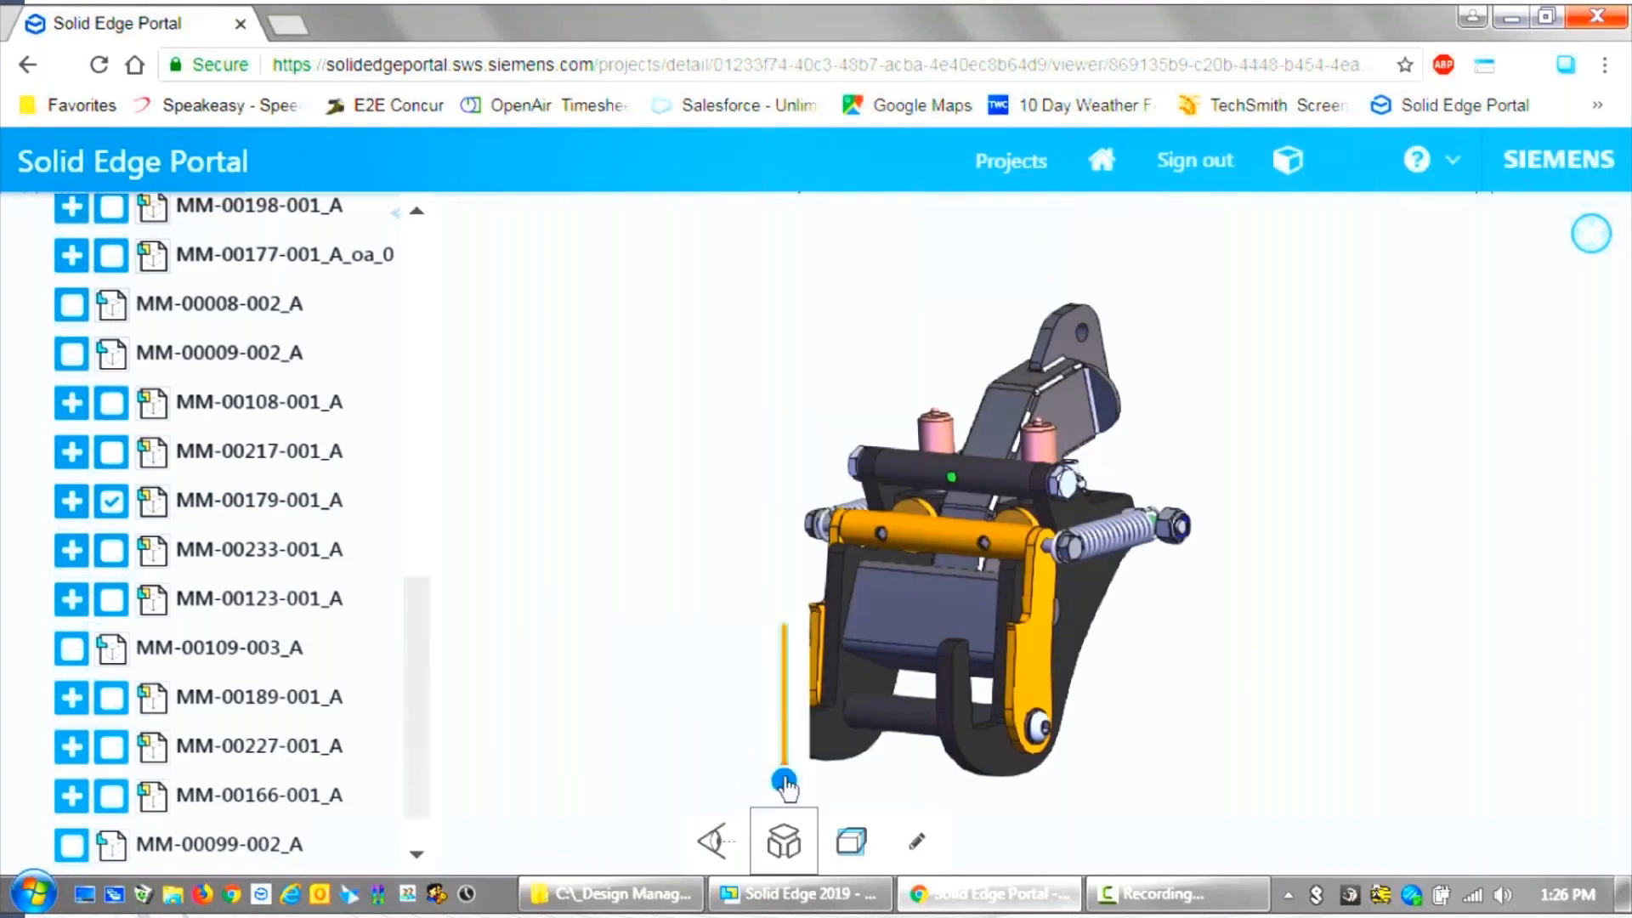
{"action": "left_click_drag", "start_coordinate": [784, 780], "coordinate": [784, 748]}
{"action": "mouse_move", "coordinate": [1320, 646]}
{"action": "left_mouse_down"}
{"action": "mouse_move", "coordinate": [1125, 579]}
{"action": "mouse_move", "coordinate": [873, 560]}
{"action": "mouse_move", "coordinate": [1328, 645]}
{"action": "left_mouse_up"}
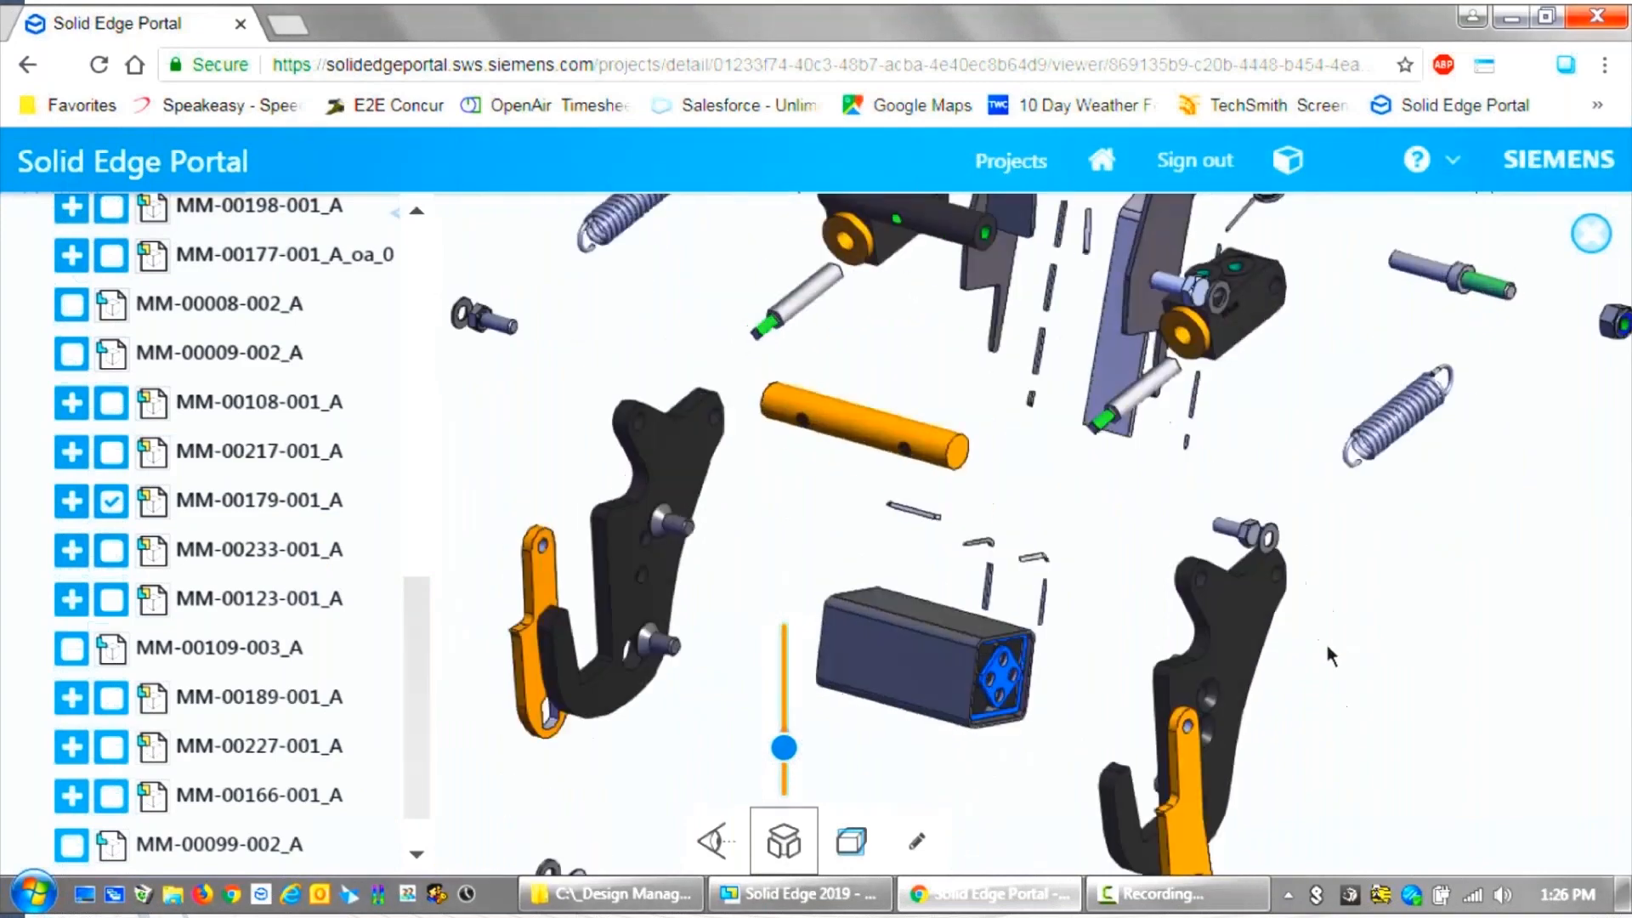
{"action": "left_click_drag", "start_coordinate": [784, 748], "coordinate": [782, 808]}
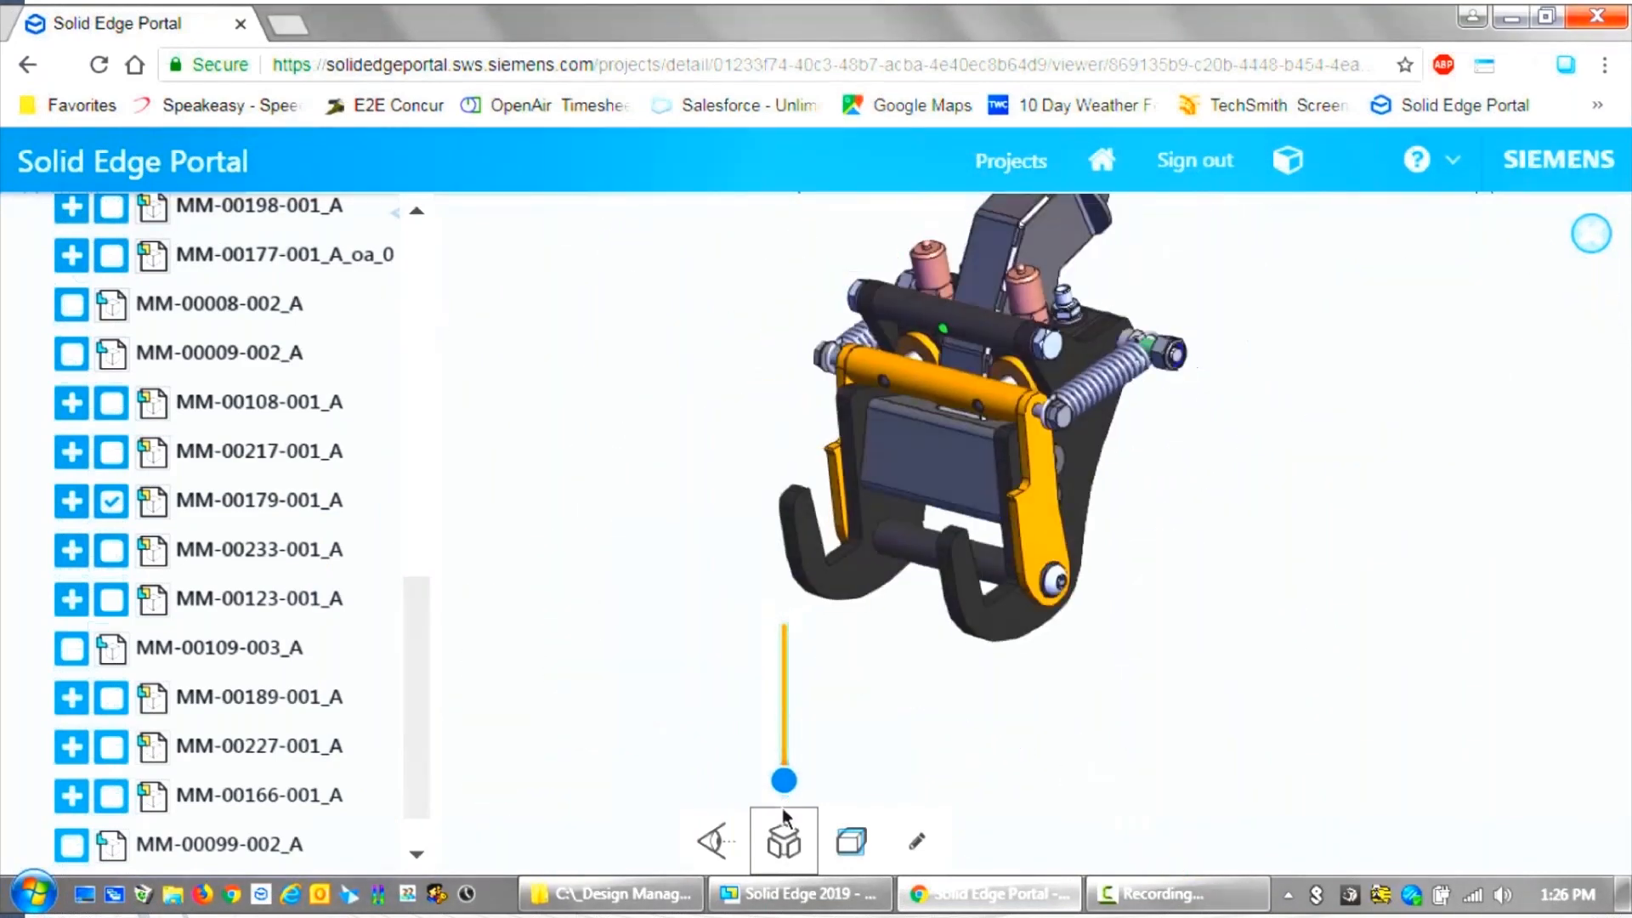
Cut a section through the MM-00179-001_A subassembly, hide the section plane to inspect the interior, and clear the section
{"action": "left_click", "coordinate": [846, 845]}
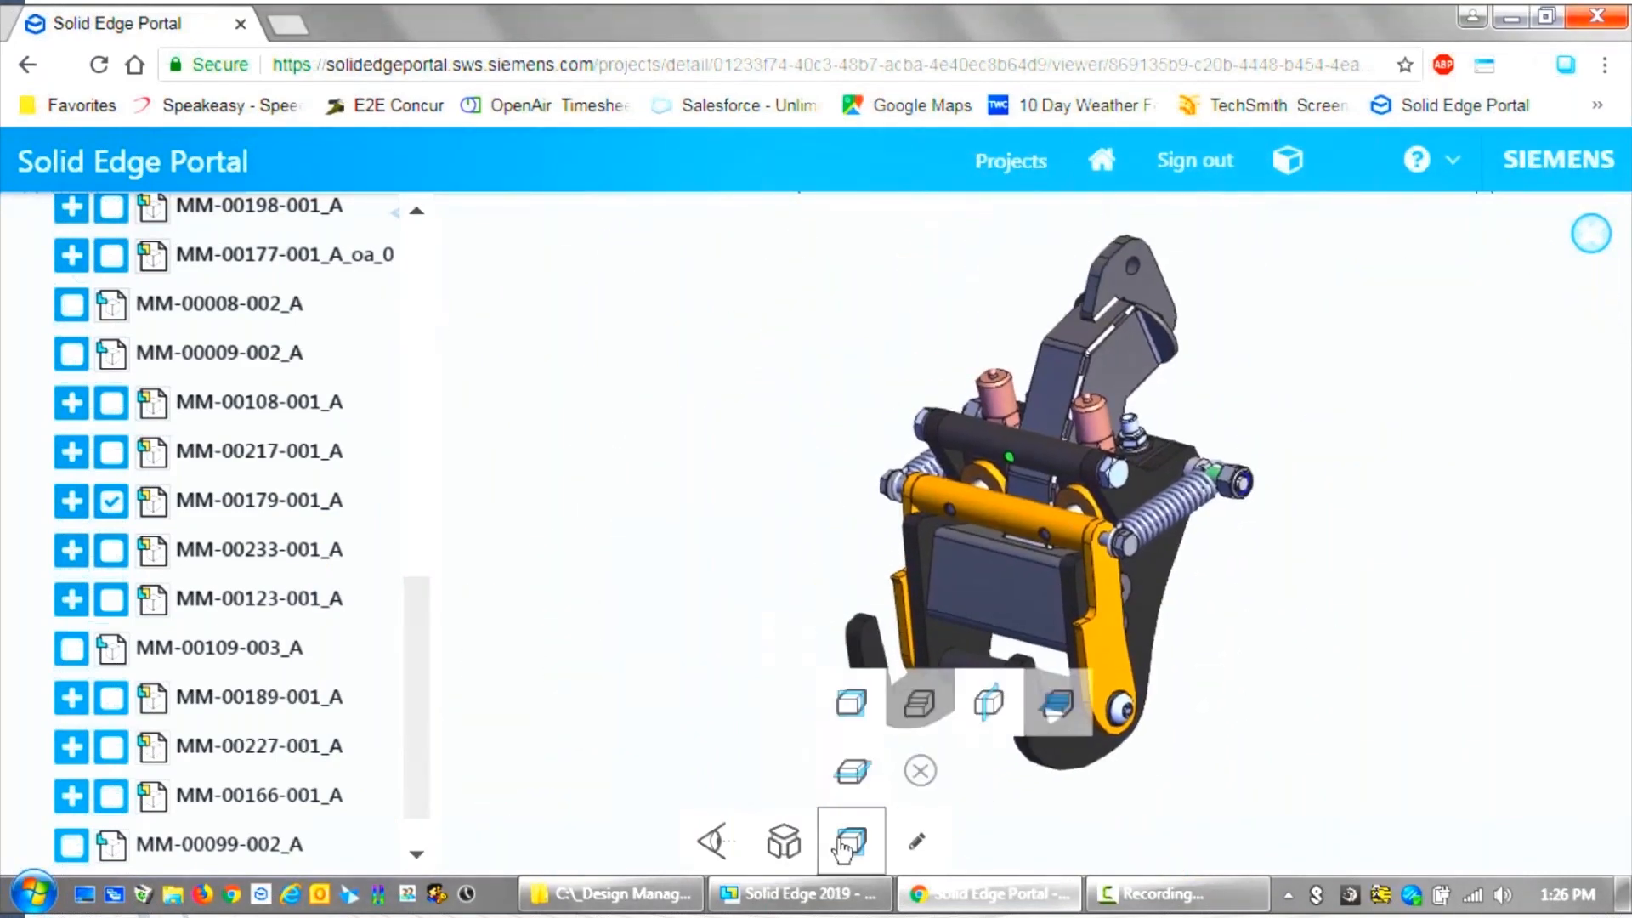
{"action": "left_click", "coordinate": [851, 702]}
{"action": "left_click_drag", "start_coordinate": [1188, 636], "coordinate": [1117, 605]}
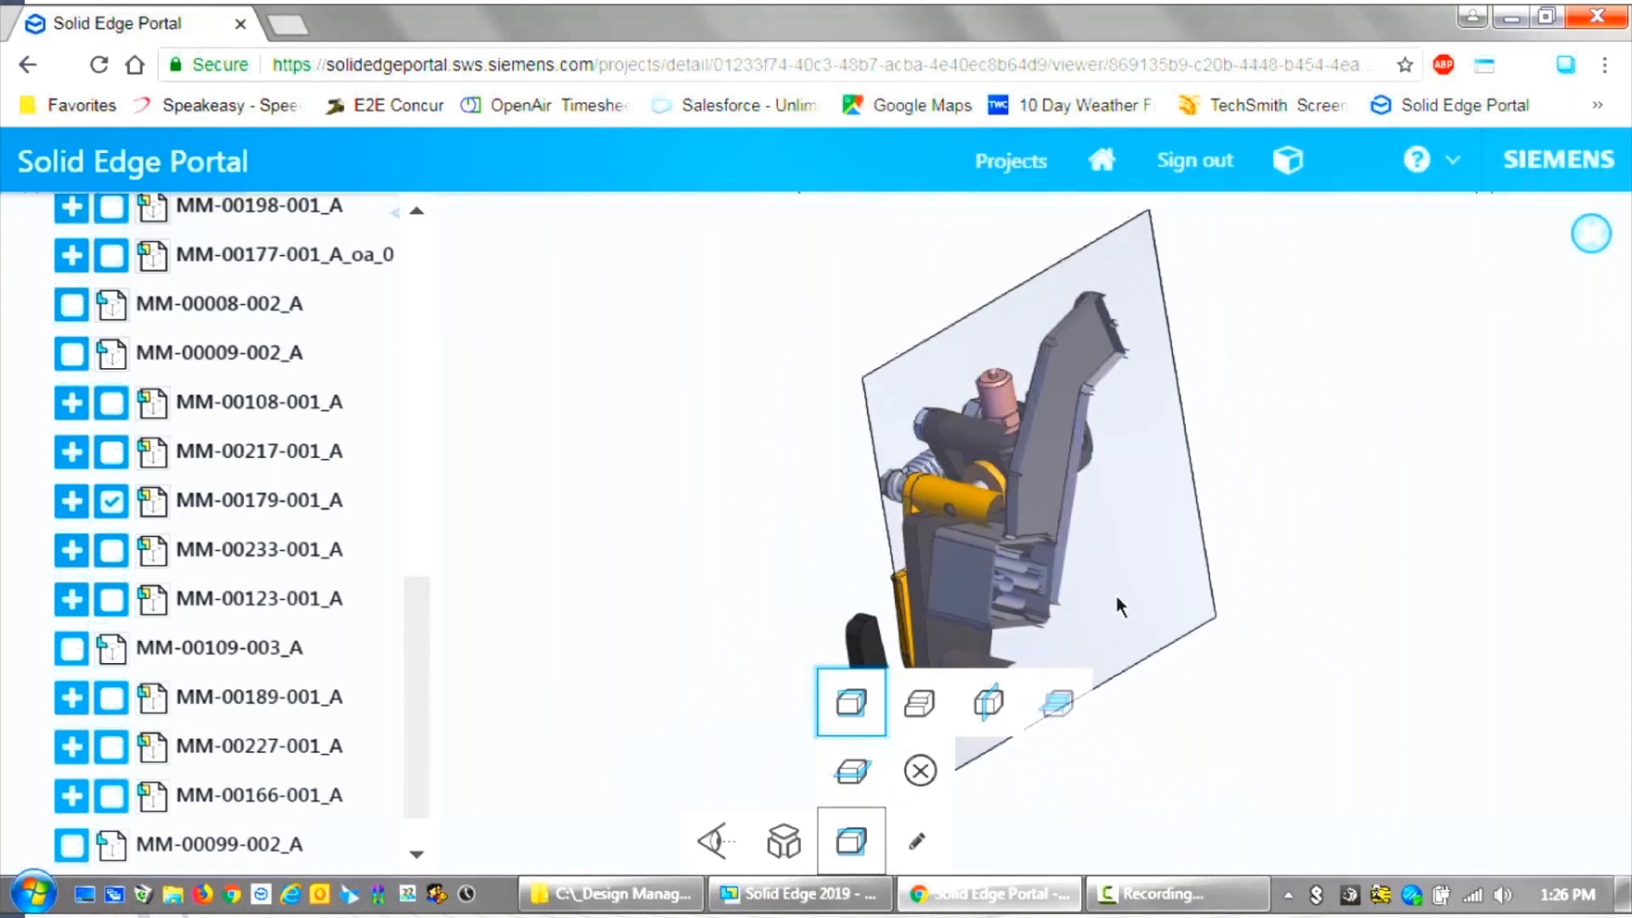
{"action": "left_click", "coordinate": [920, 703]}
{"action": "scroll", "coordinate": [1139, 553], "scroll_direction": "up", "scroll_amount": 5}
{"action": "left_click_drag", "start_coordinate": [1139, 553], "coordinate": [1335, 372]}
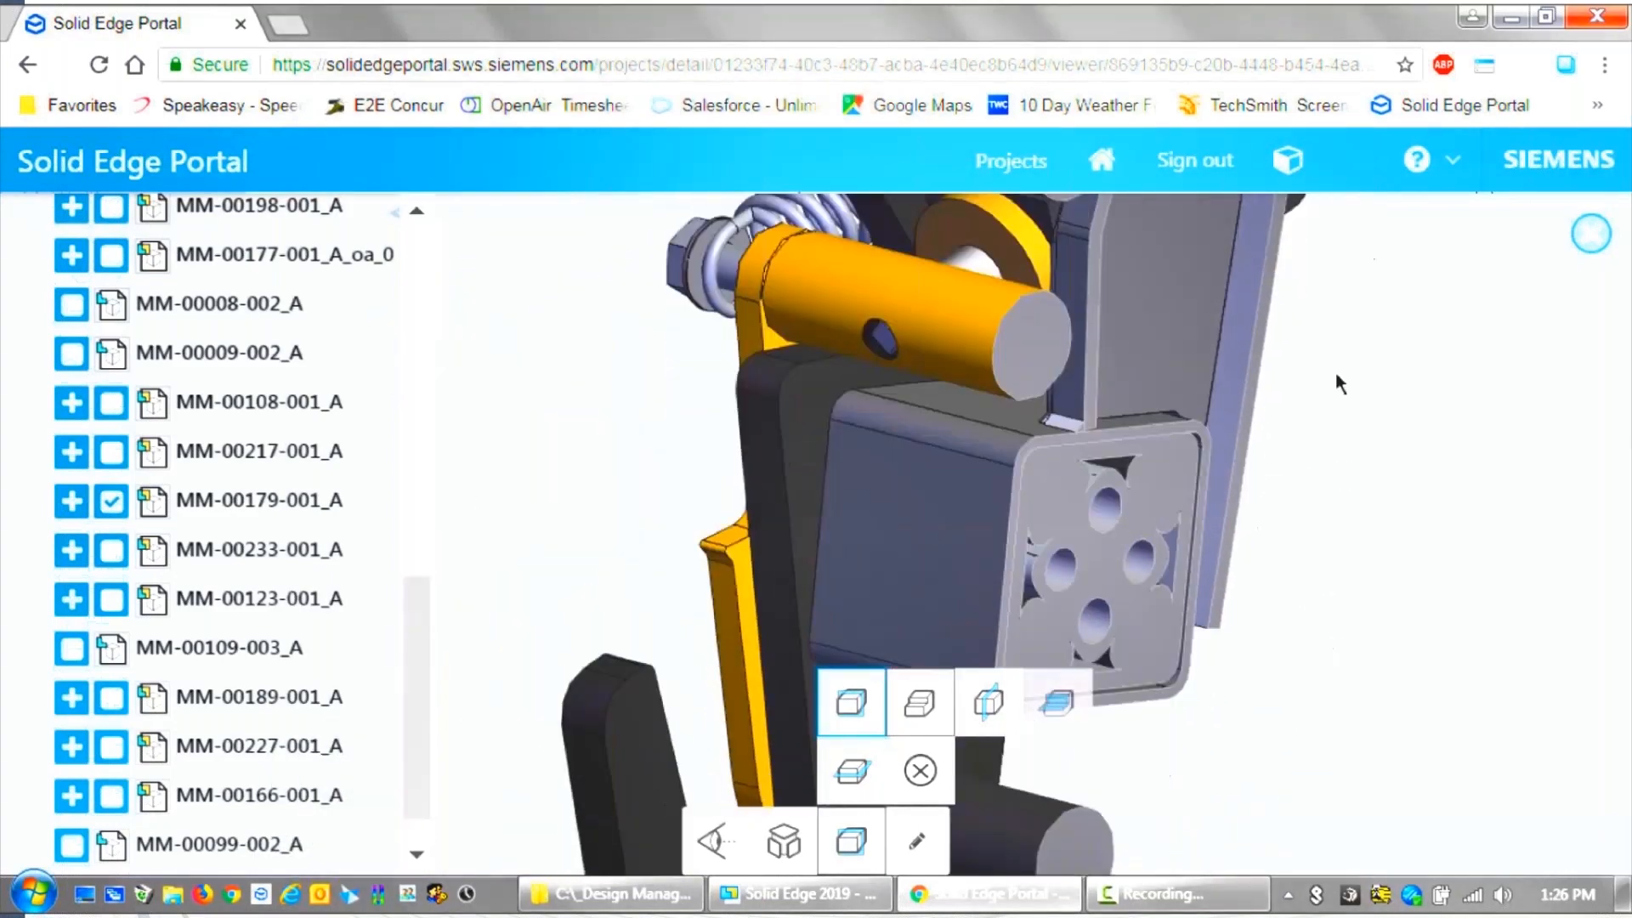
{"action": "left_click", "coordinate": [919, 770]}
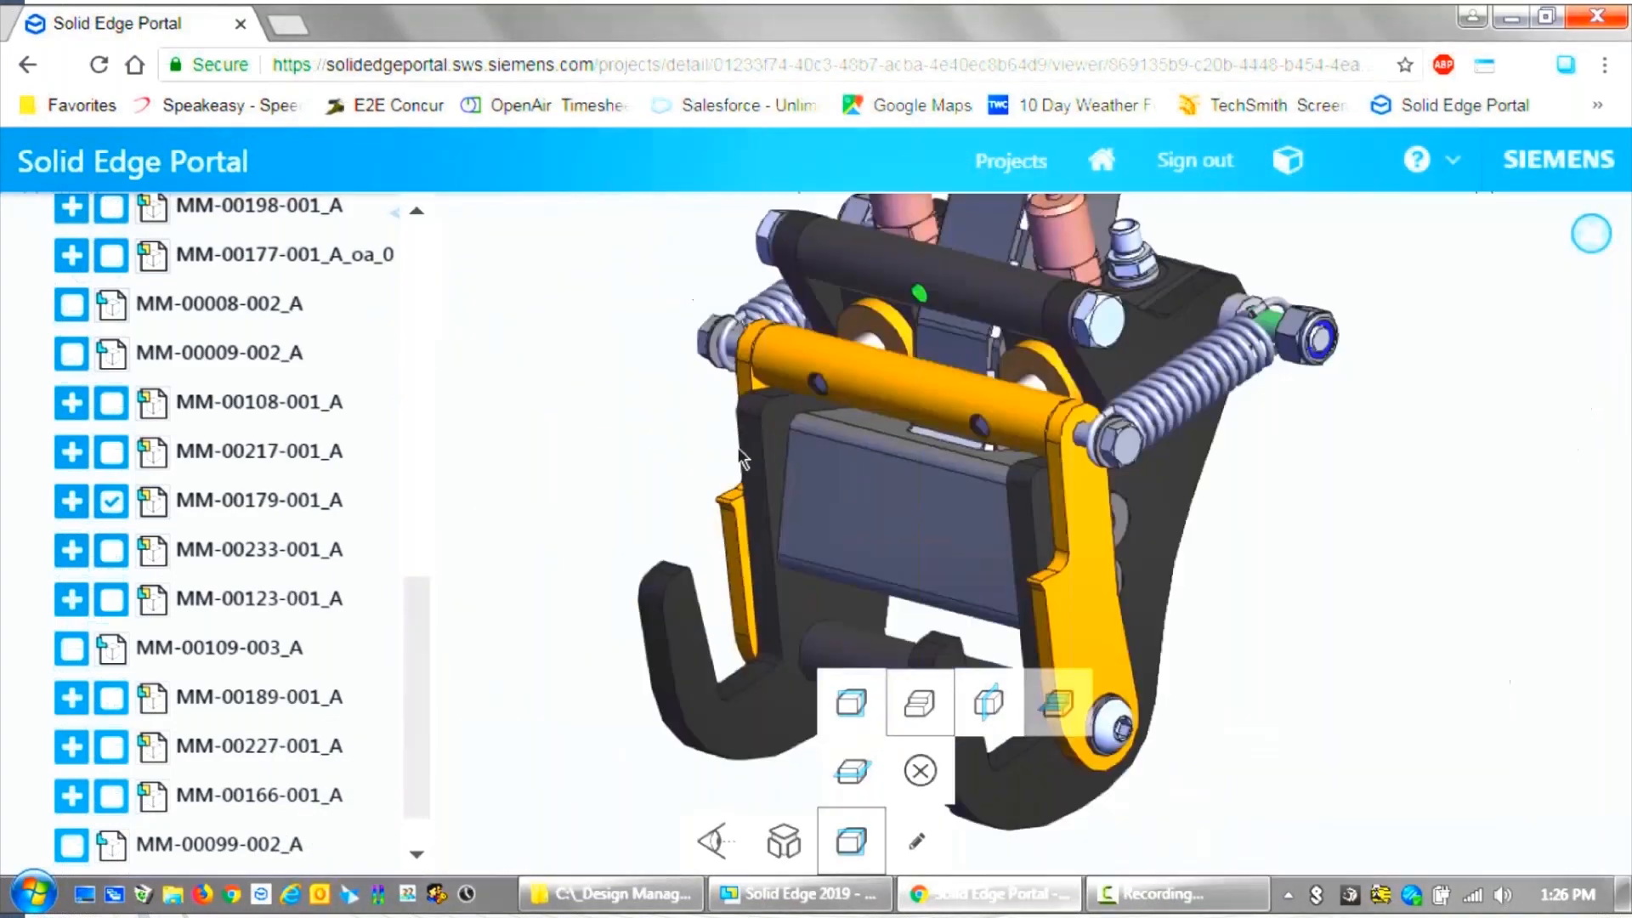
Show all components of the Master Mover assembly, view the red handle panel and close the section tools
{"action": "right_click", "coordinate": [557, 425]}
{"action": "left_click", "coordinate": [587, 463]}
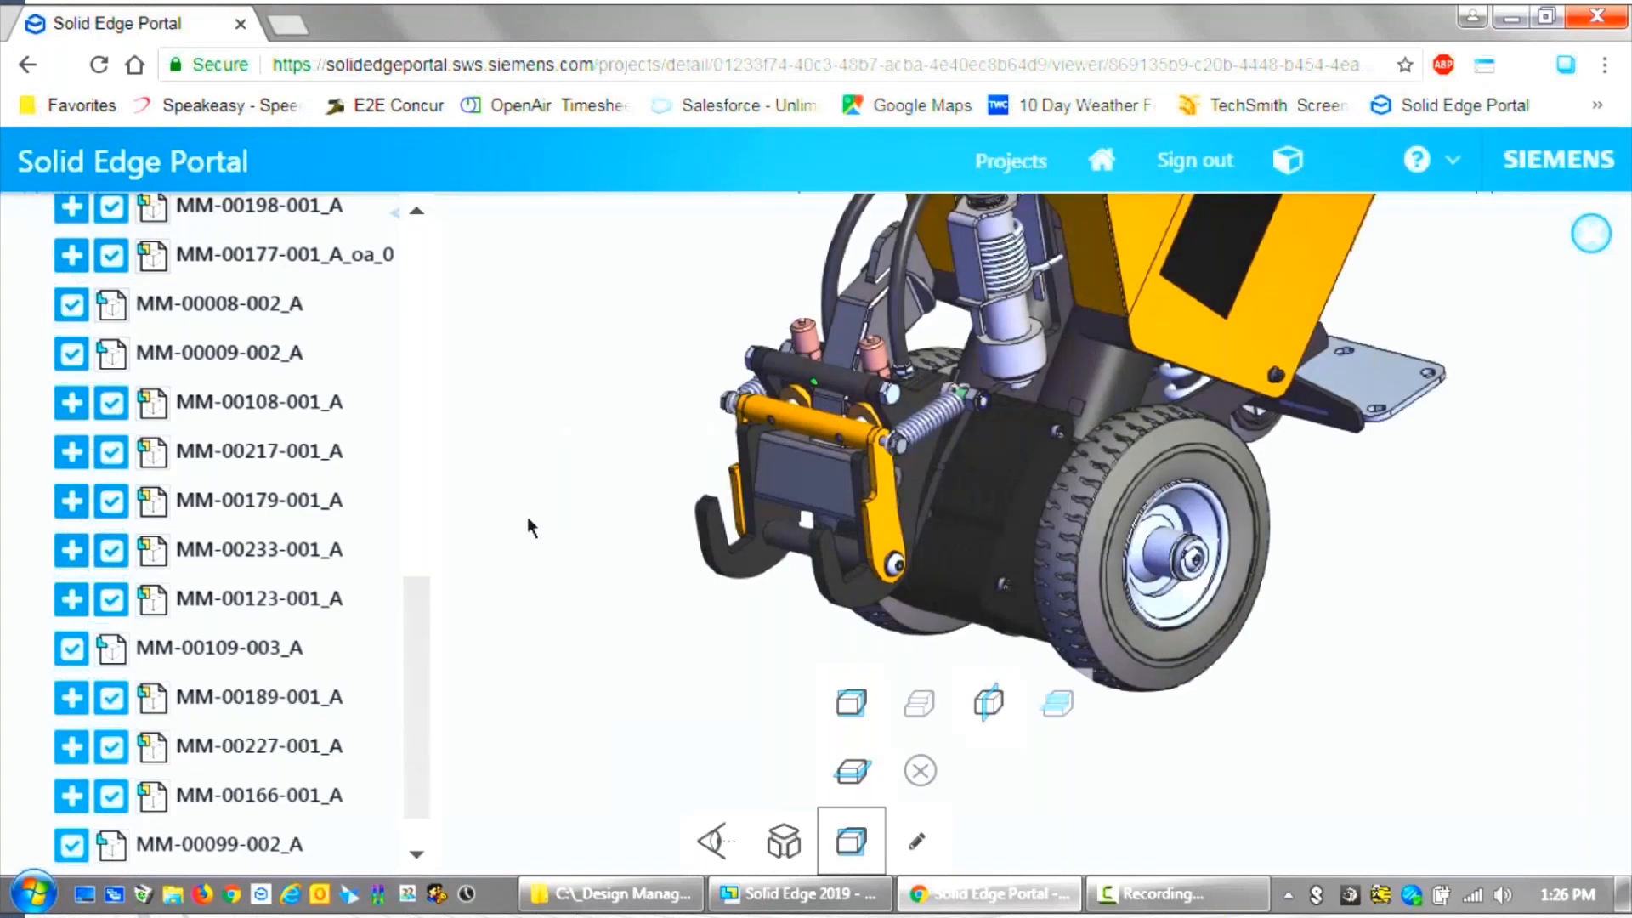
{"action": "left_click_drag", "start_coordinate": [1135, 264], "coordinate": [972, 312]}
{"action": "scroll", "coordinate": [1095, 389], "scroll_direction": "up", "scroll_amount": 6}
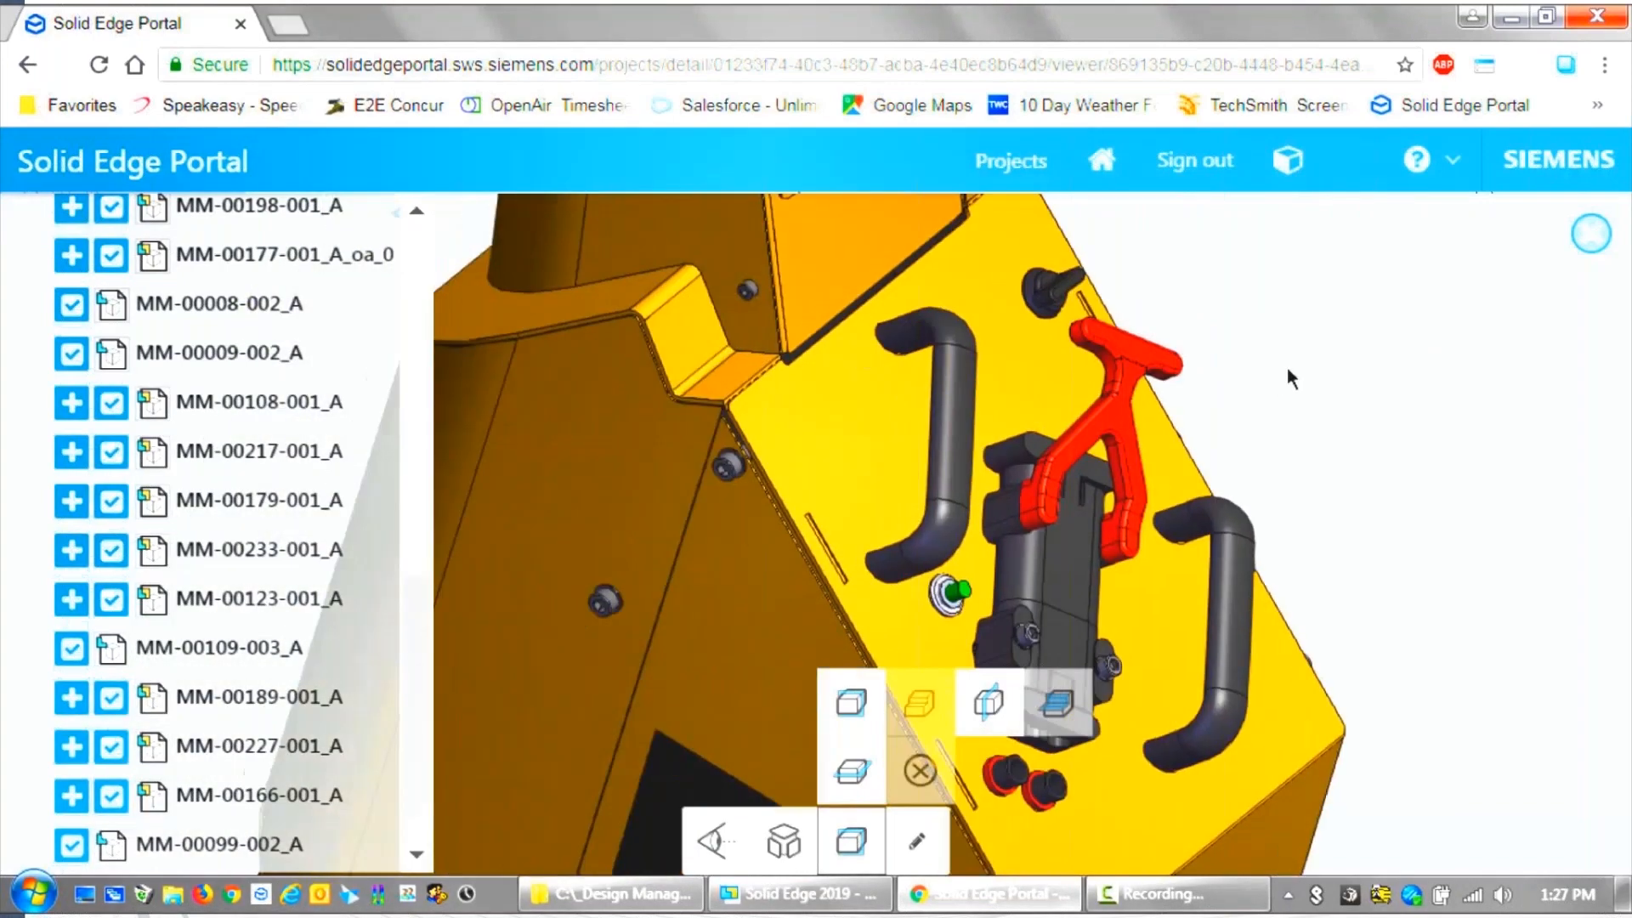
{"action": "left_click", "coordinate": [851, 842]}
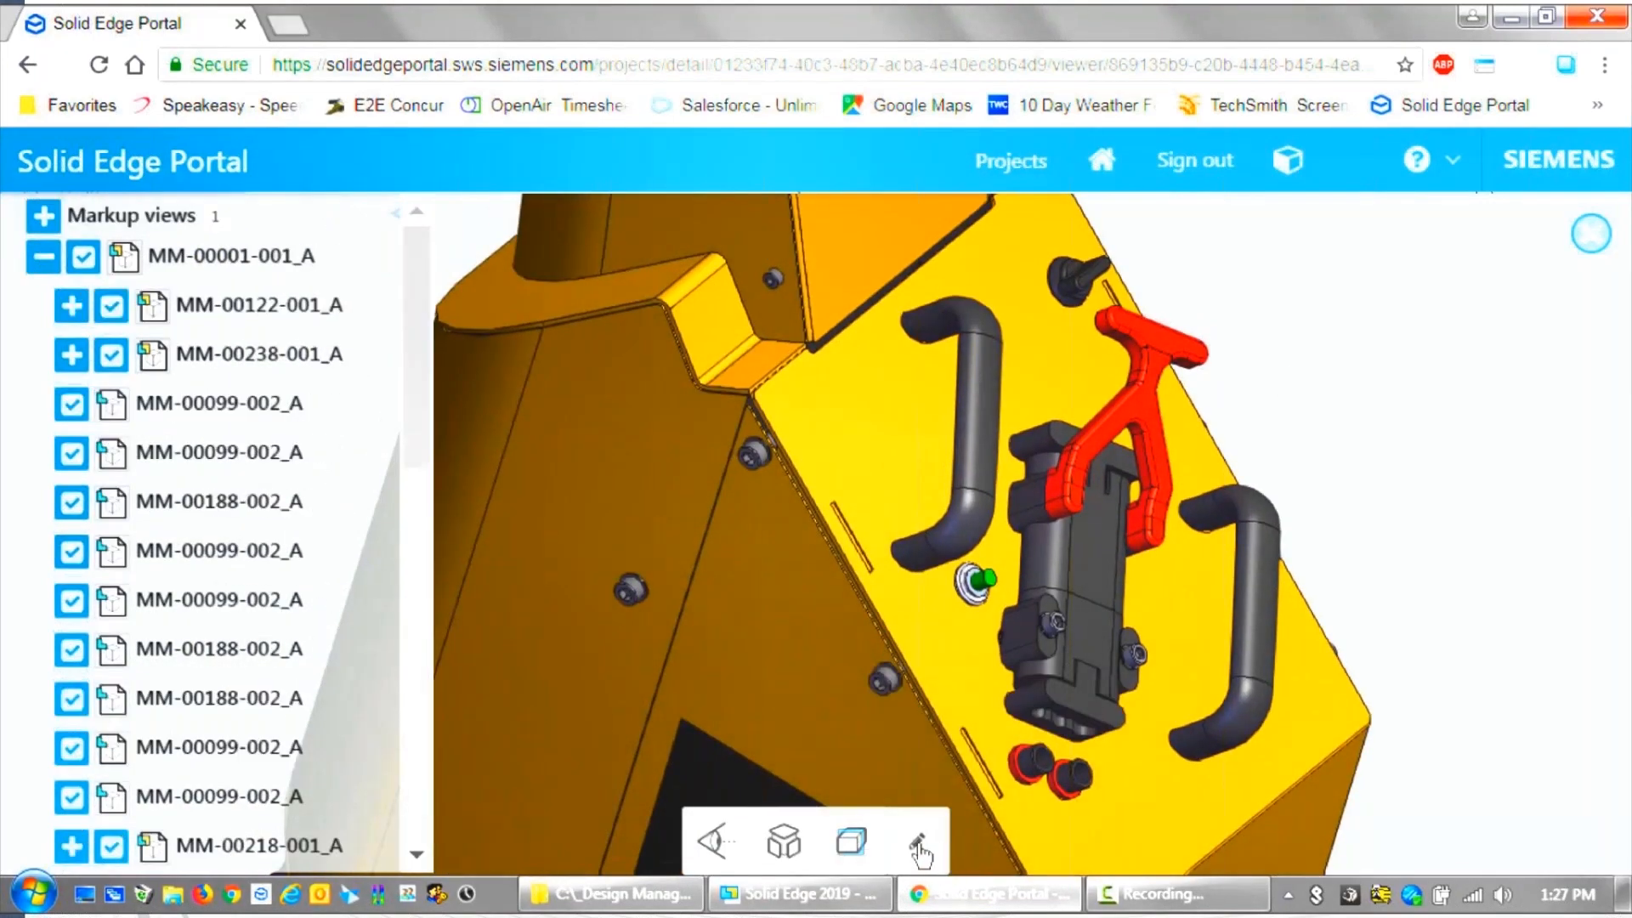
Draw a rectangle markup around the red handle and the upper part of the connector on the yellow panel
{"action": "left_click", "coordinate": [920, 851]}
{"action": "left_click", "coordinate": [748, 841]}
{"action": "left_click_drag", "start_coordinate": [988, 265], "coordinate": [1278, 579]}
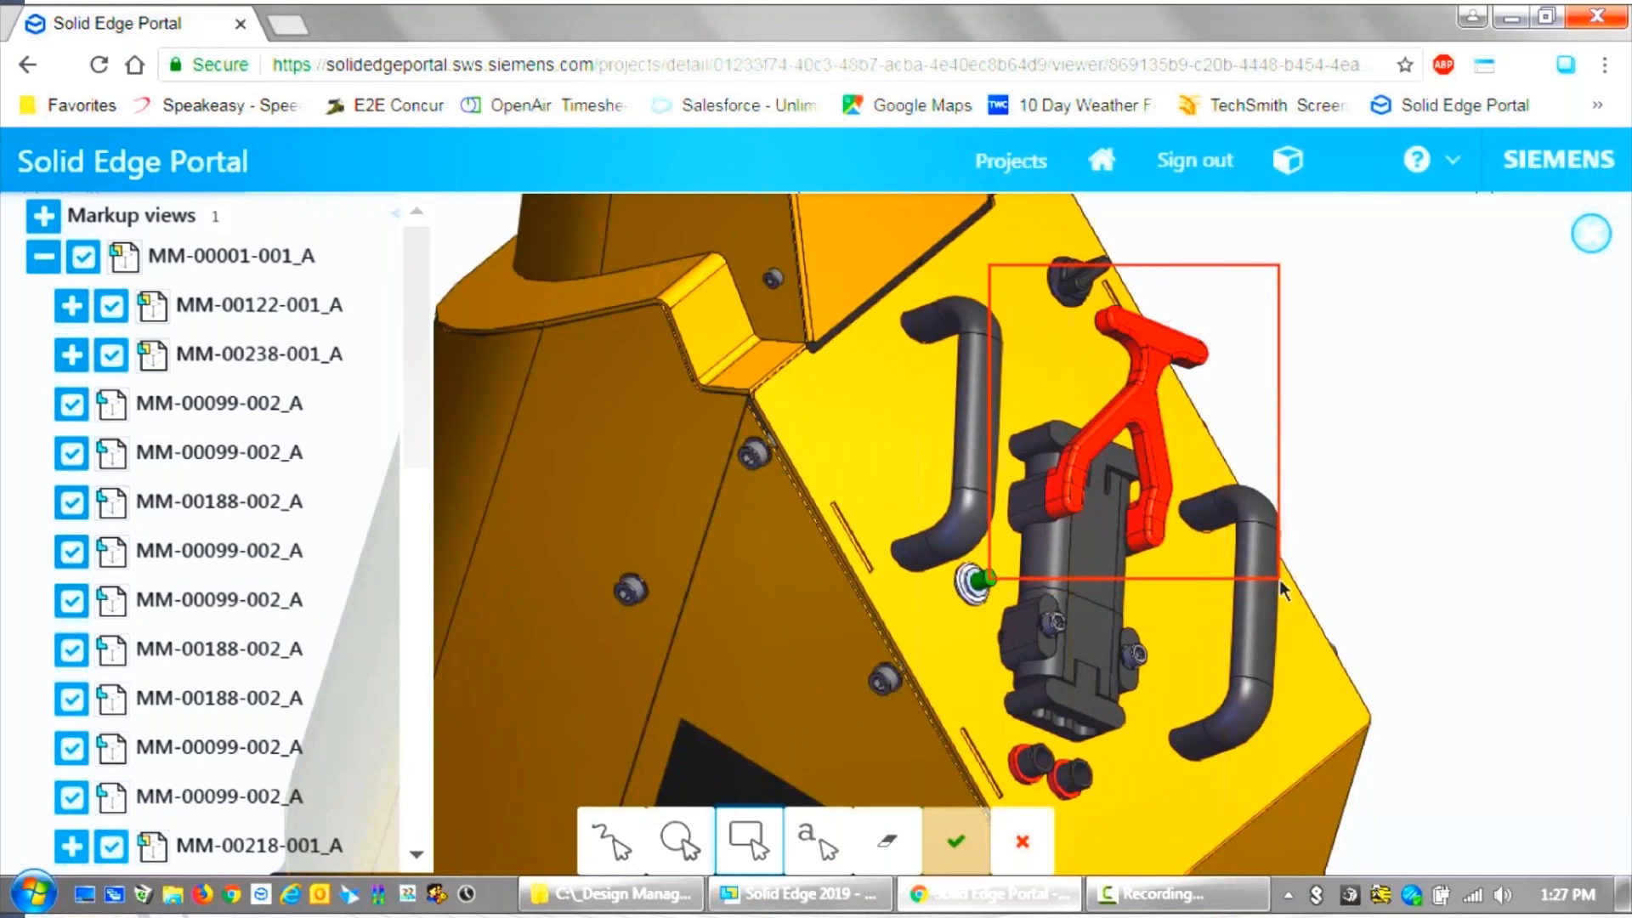
Add the text note "Check the availability" beside the rectangle, accept the markup and give it a handle availability name
{"action": "left_click", "coordinate": [826, 856]}
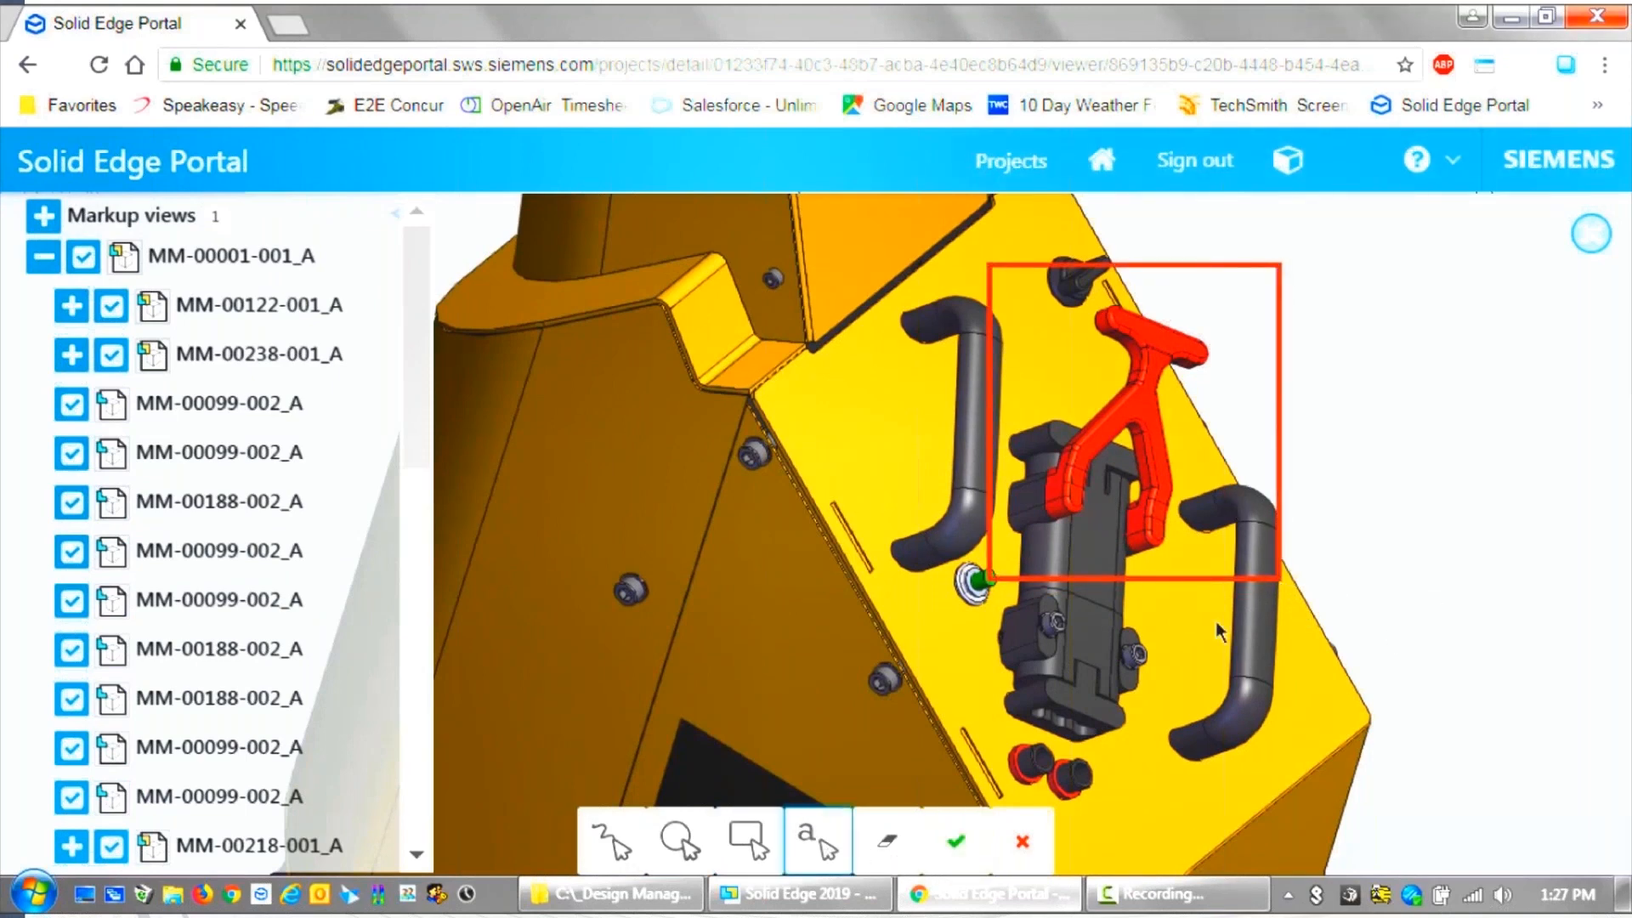
{"action": "left_click", "coordinate": [1314, 336]}
{"action": "double_click", "coordinate": [1498, 497]}
{"action": "key", "text": "ctrl+a"}
{"action": "type", "text": "Check the a"}
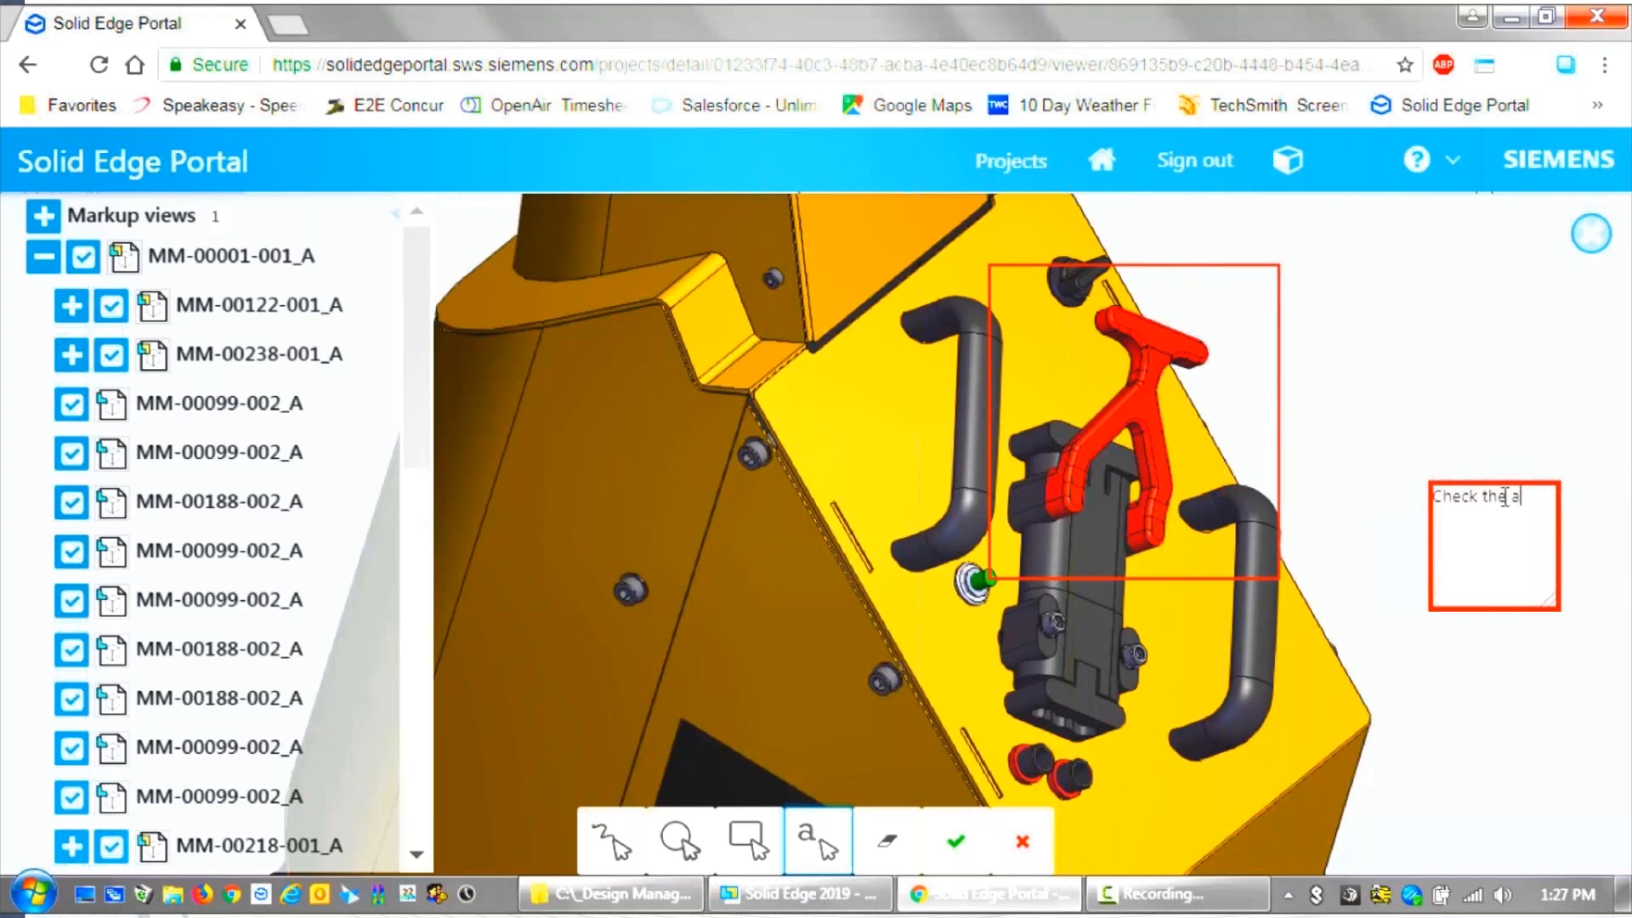
{"action": "type", "text": "vailability"}
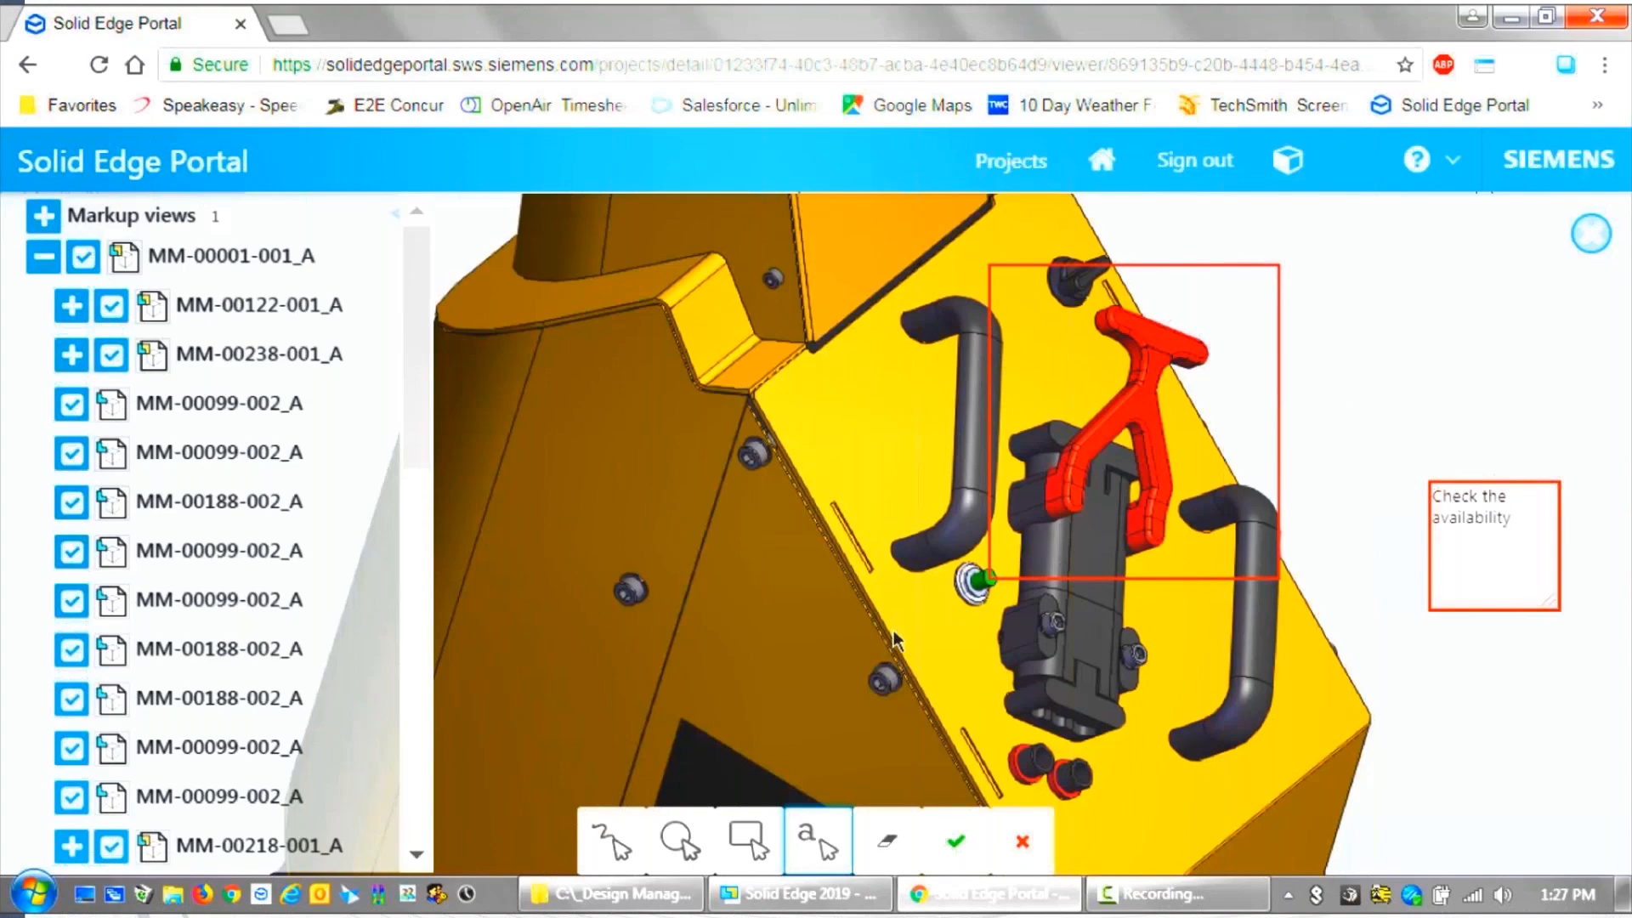
{"action": "left_click", "coordinate": [956, 841]}
{"action": "type", "text": "Handle availa"}
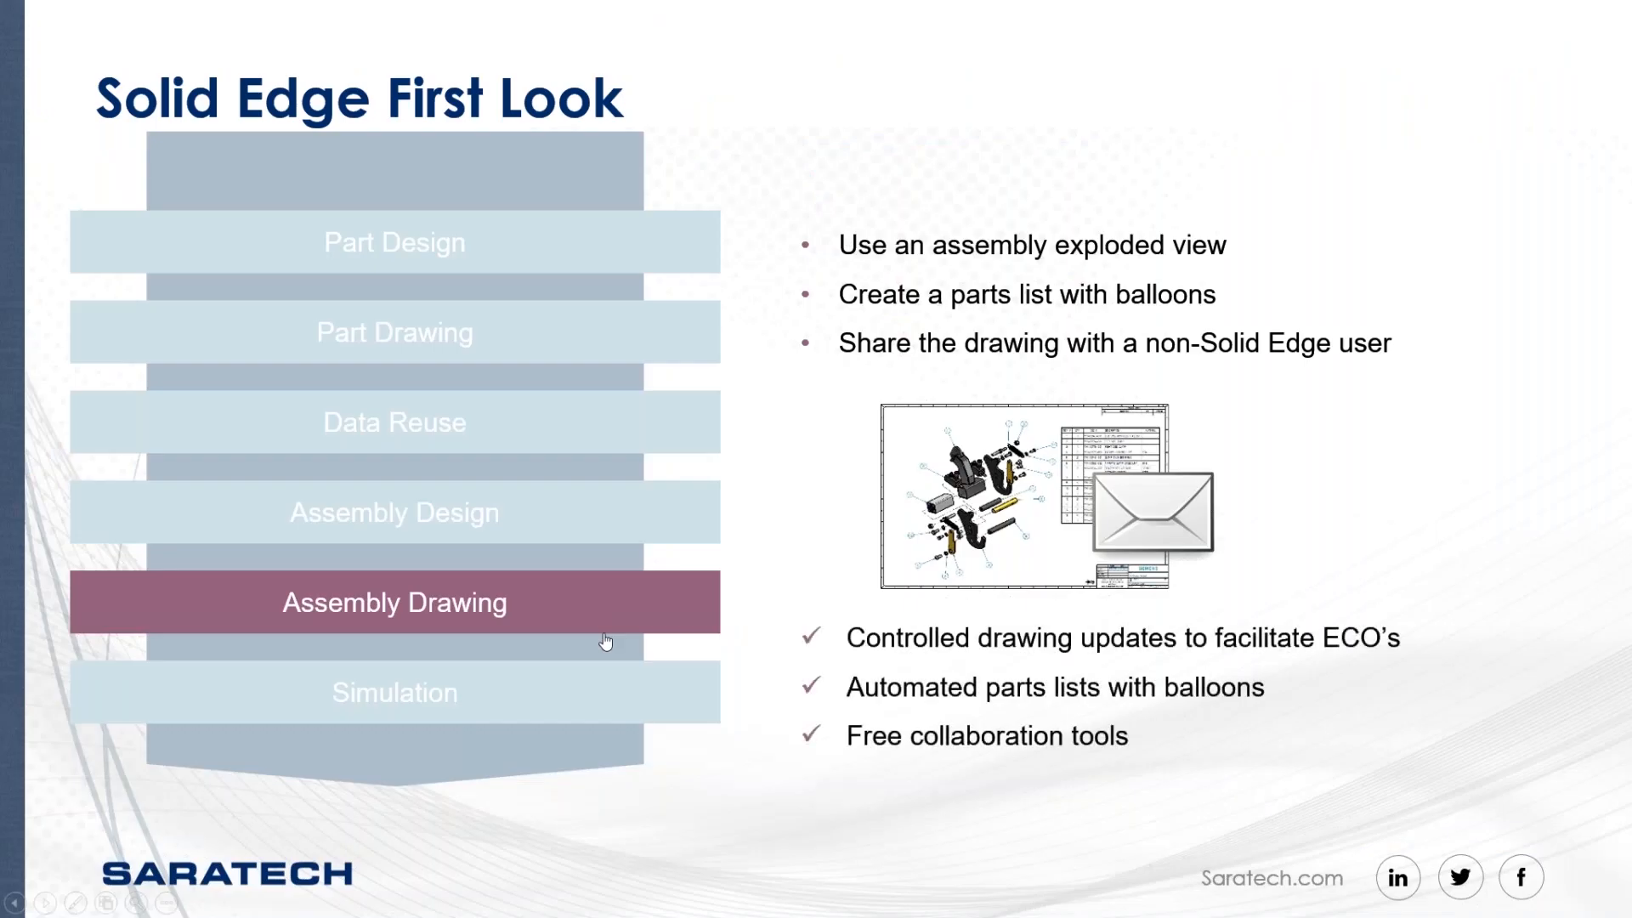
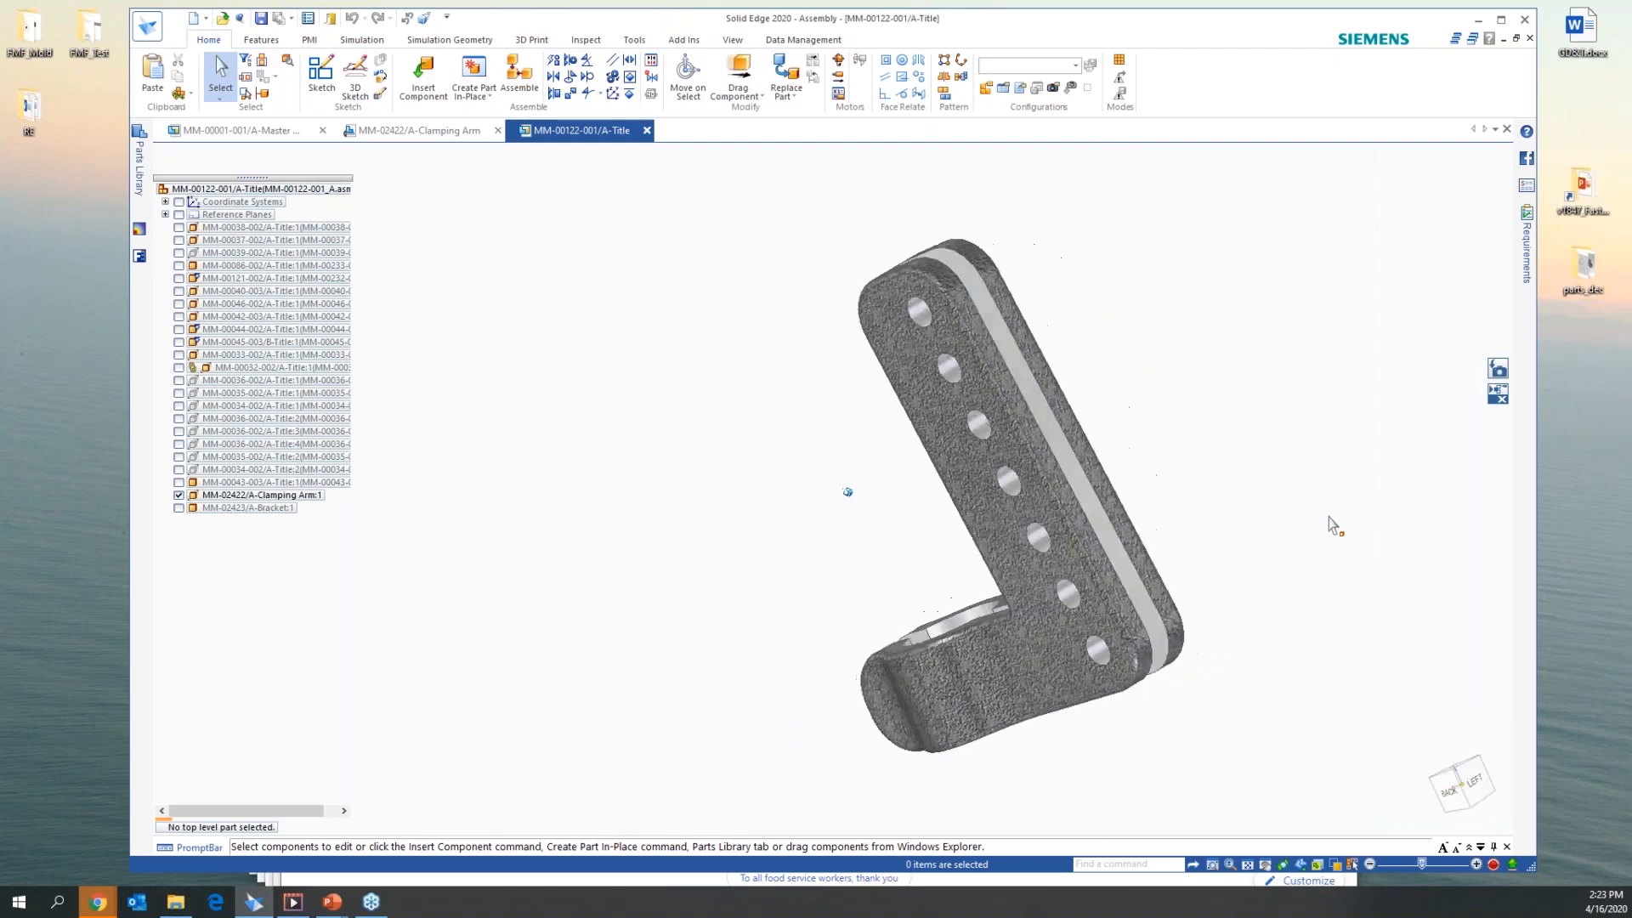
Switch to Solid Edge and create a Linear Static study with a Tetrahedral mesh in the MM-00122-001 assembly
{"action": "middle_click_drag", "start_coordinate": [1310, 520], "coordinate": [1289, 472]}
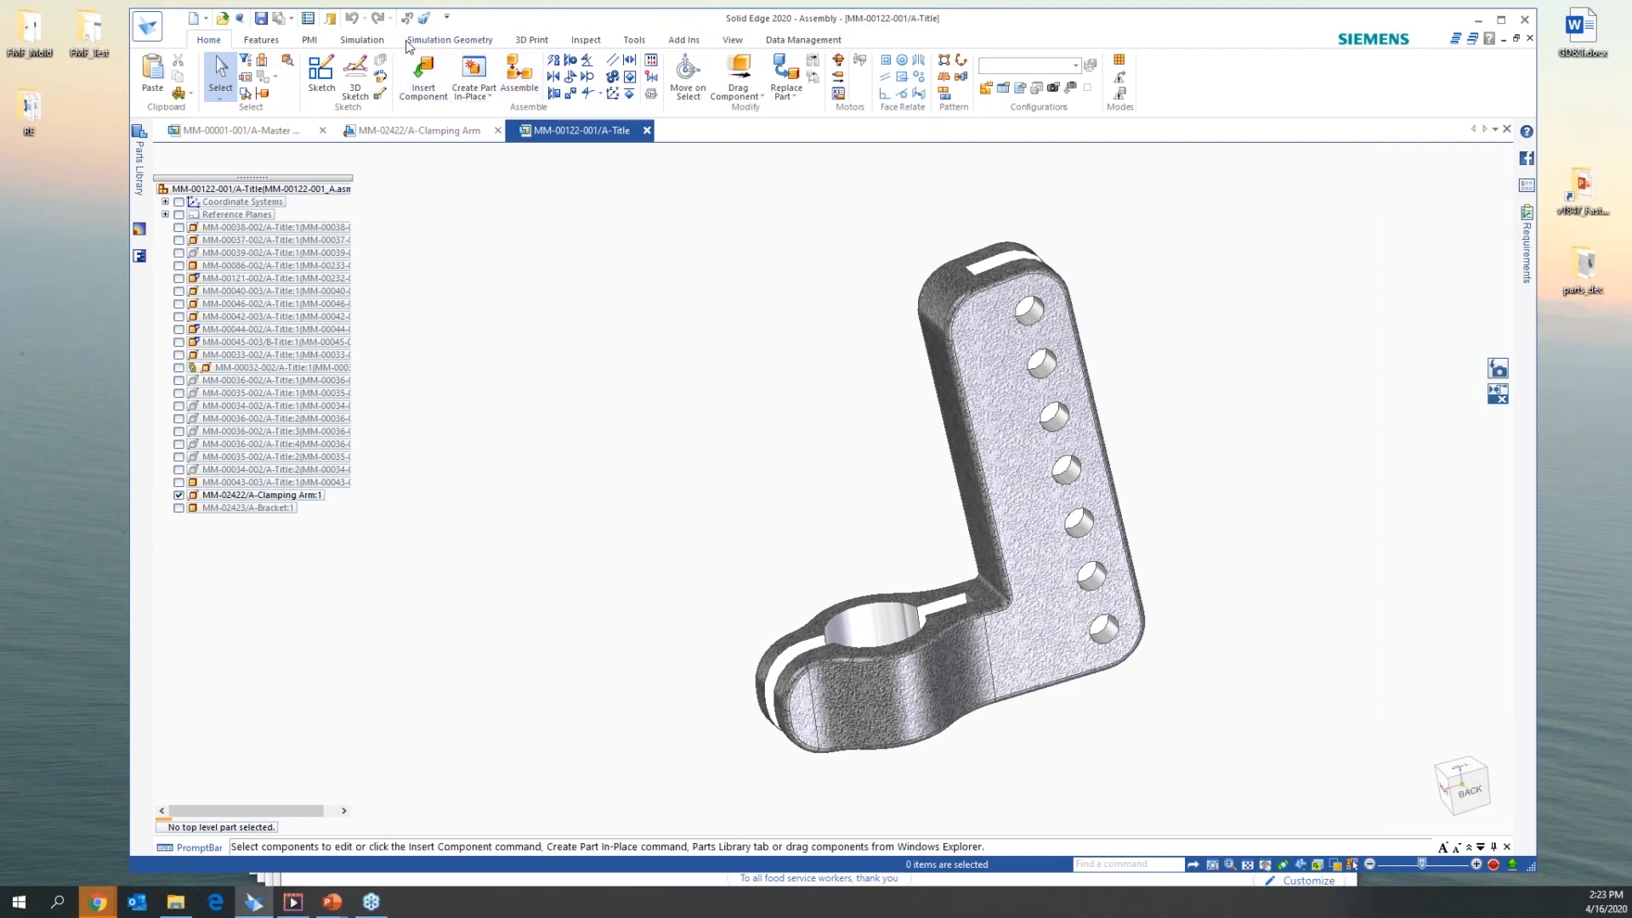
{"action": "left_click", "coordinate": [374, 41]}
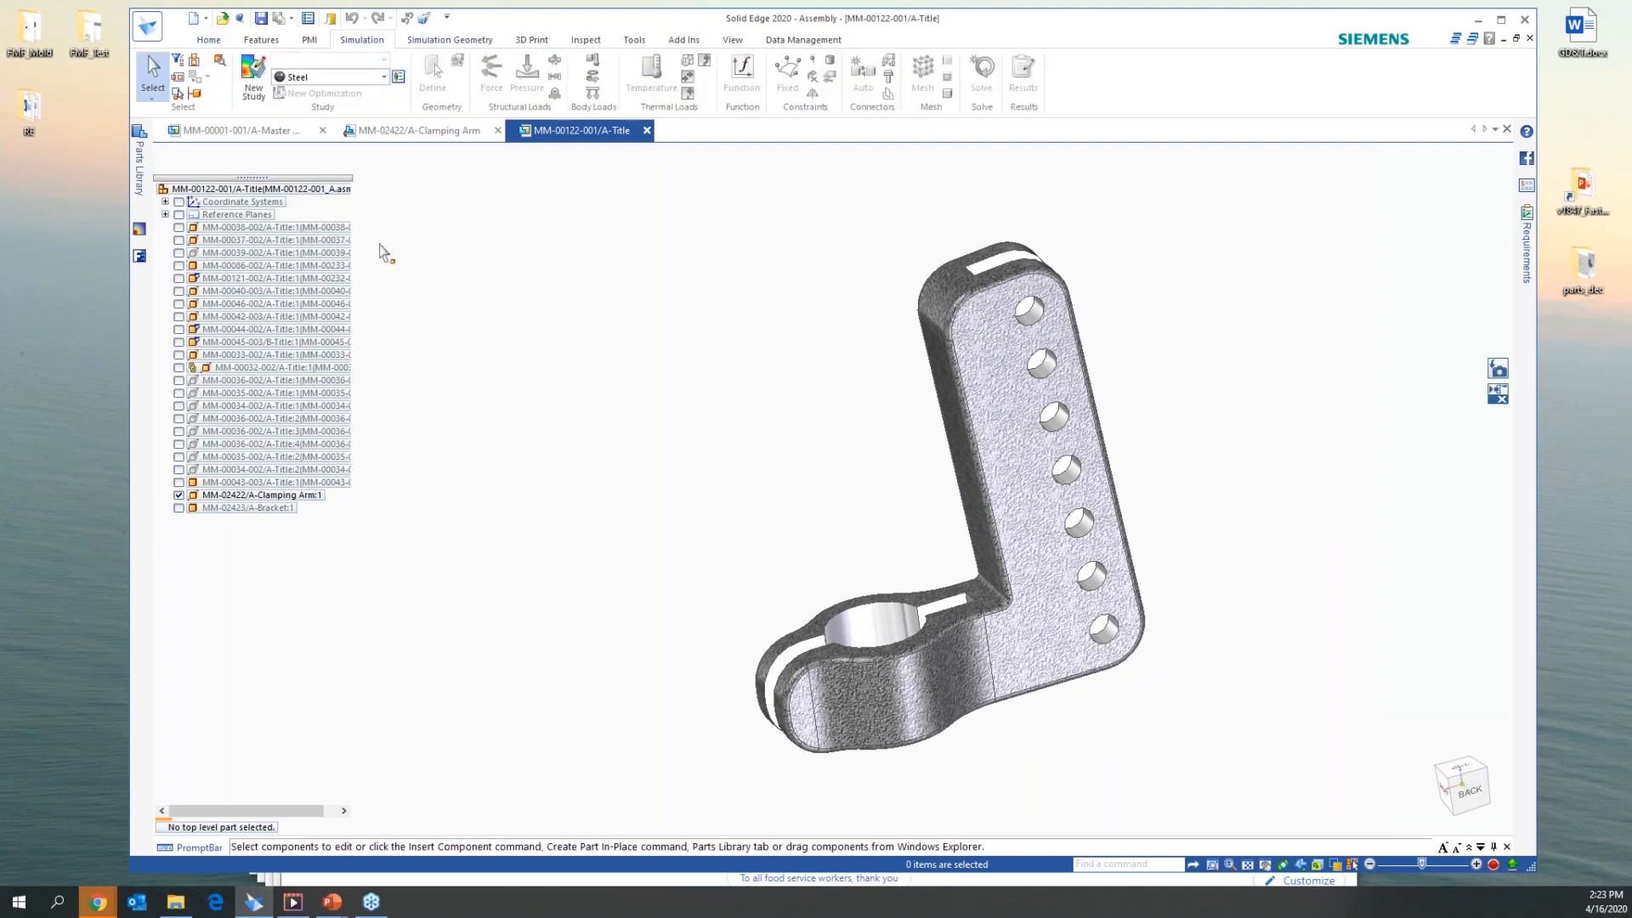
{"action": "left_click", "coordinate": [253, 78]}
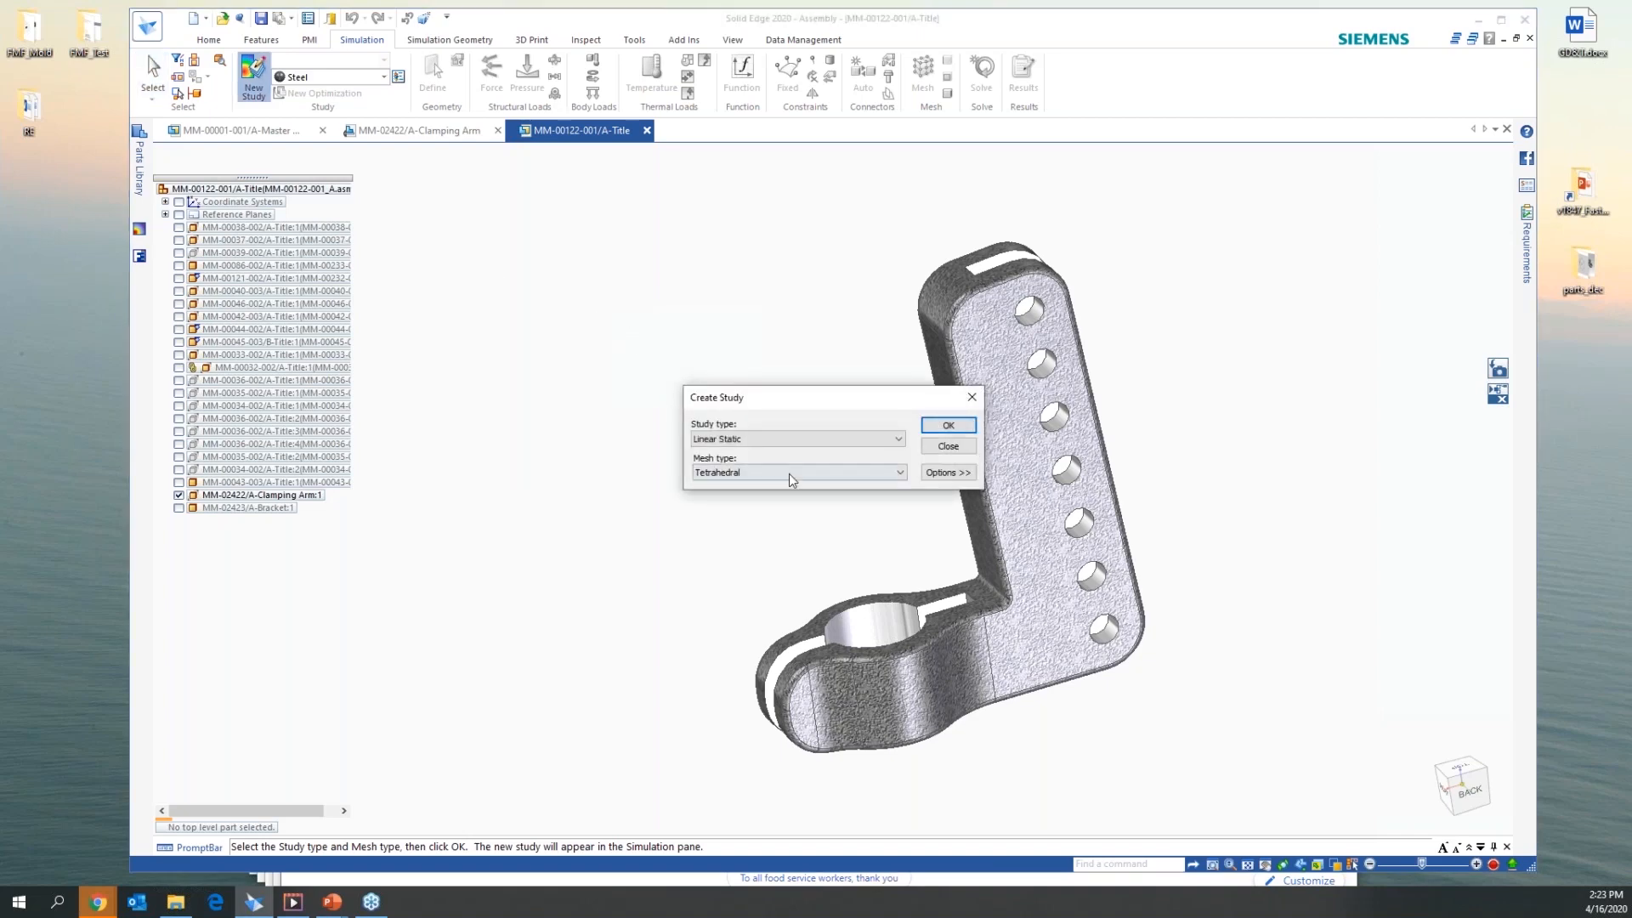
{"action": "left_click", "coordinate": [826, 441]}
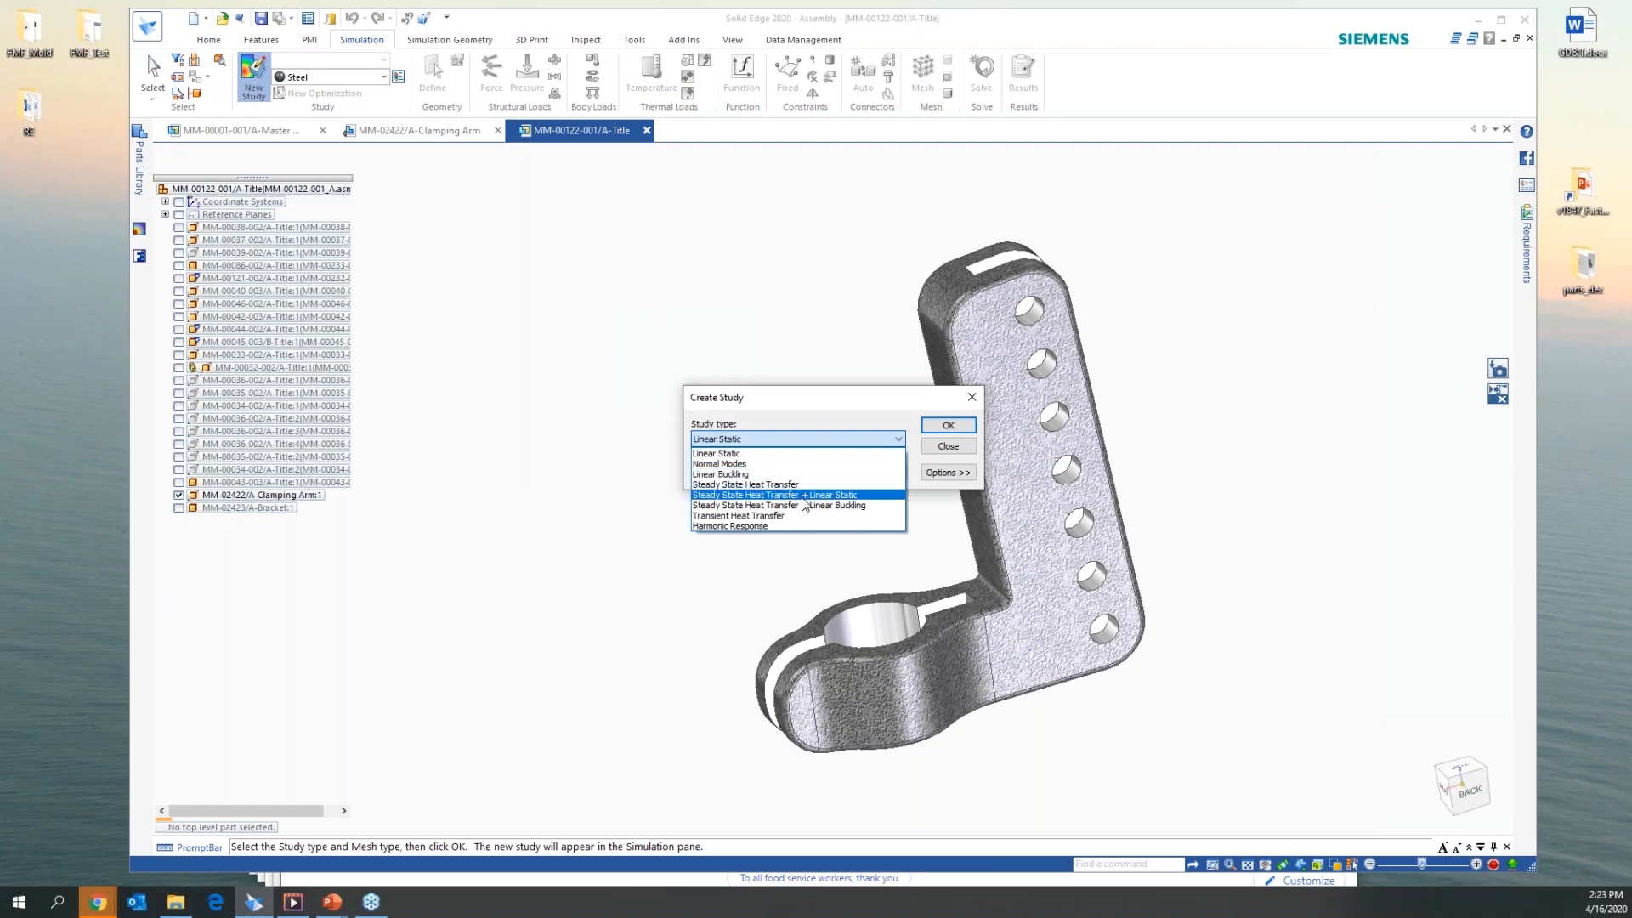
{"action": "left_click", "coordinate": [799, 417]}
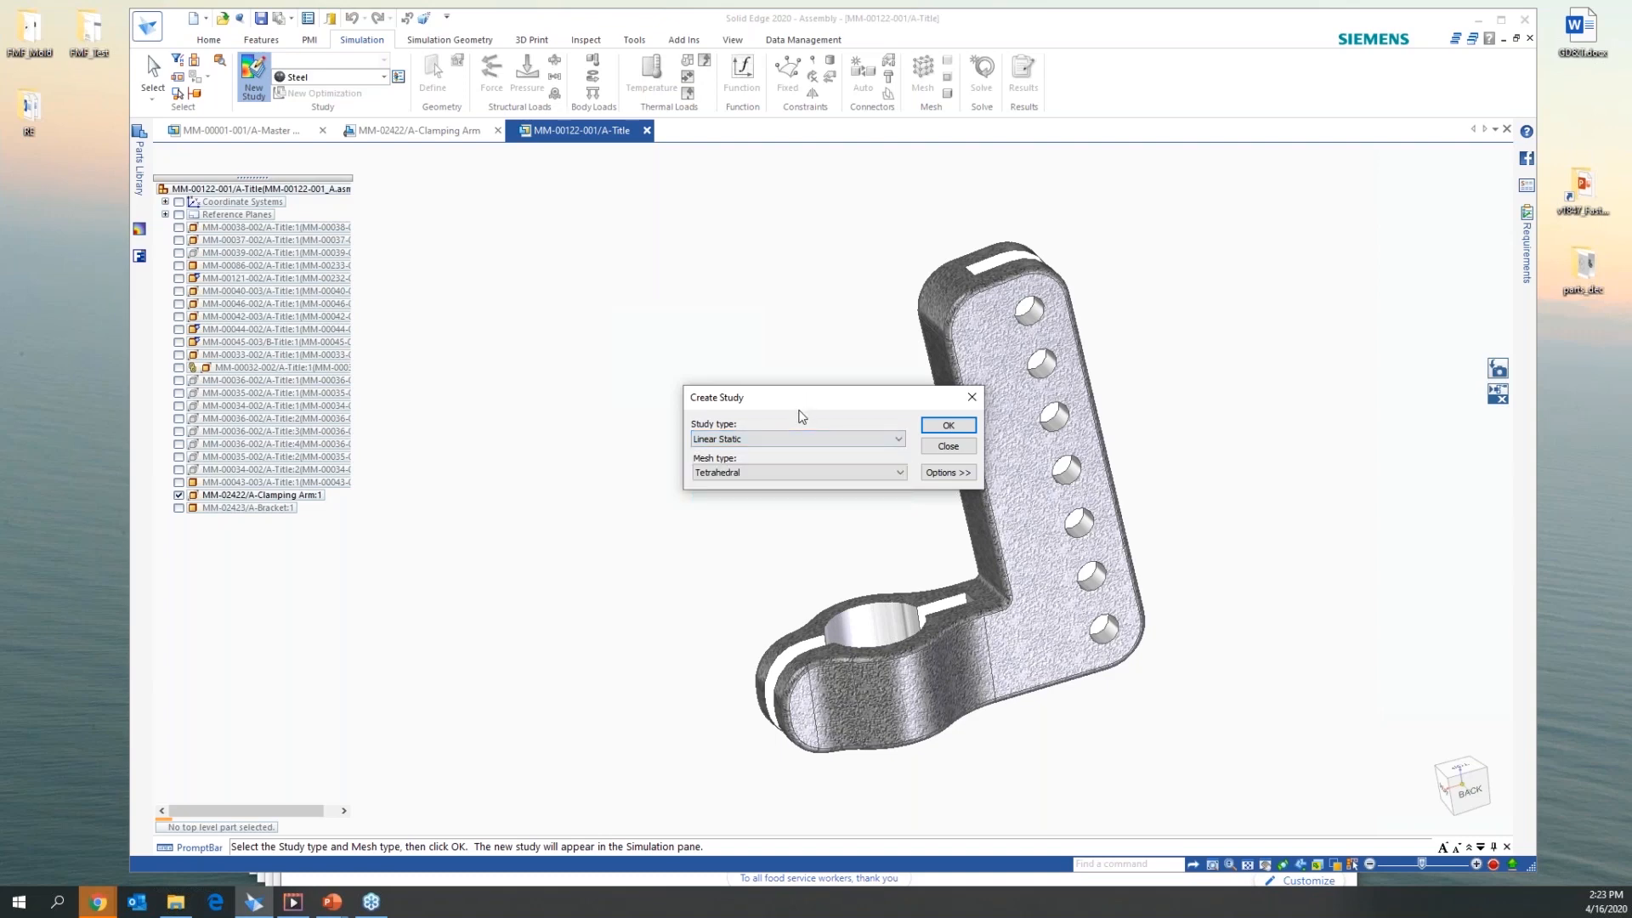
{"action": "left_click", "coordinate": [784, 475]}
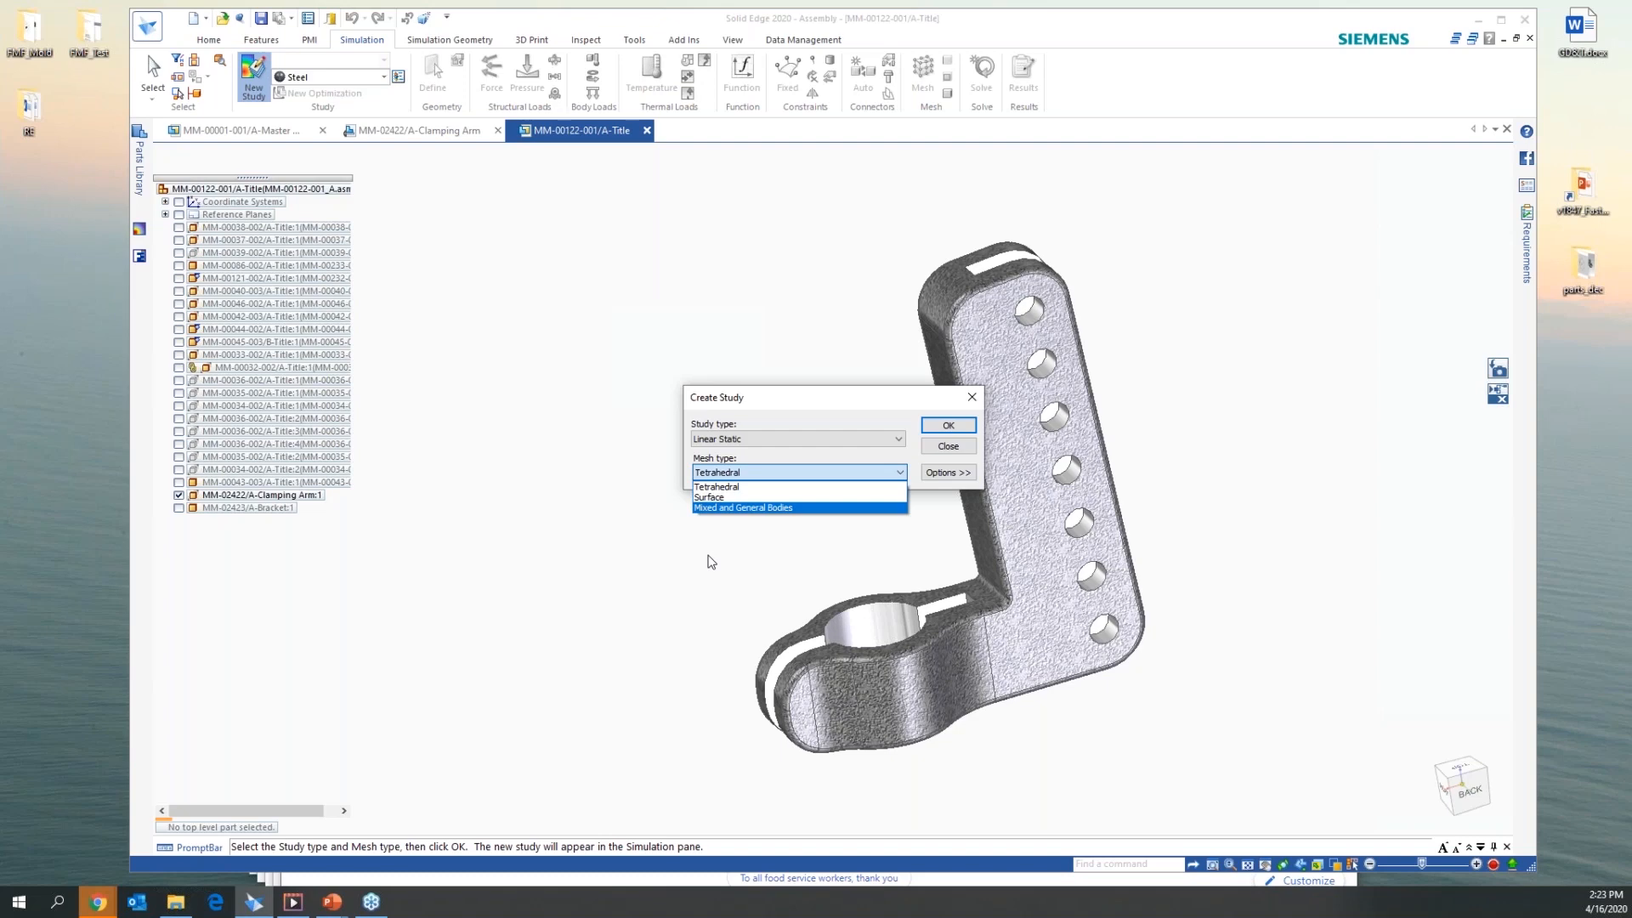
{"action": "left_click", "coordinate": [804, 415]}
{"action": "left_click", "coordinate": [949, 426]}
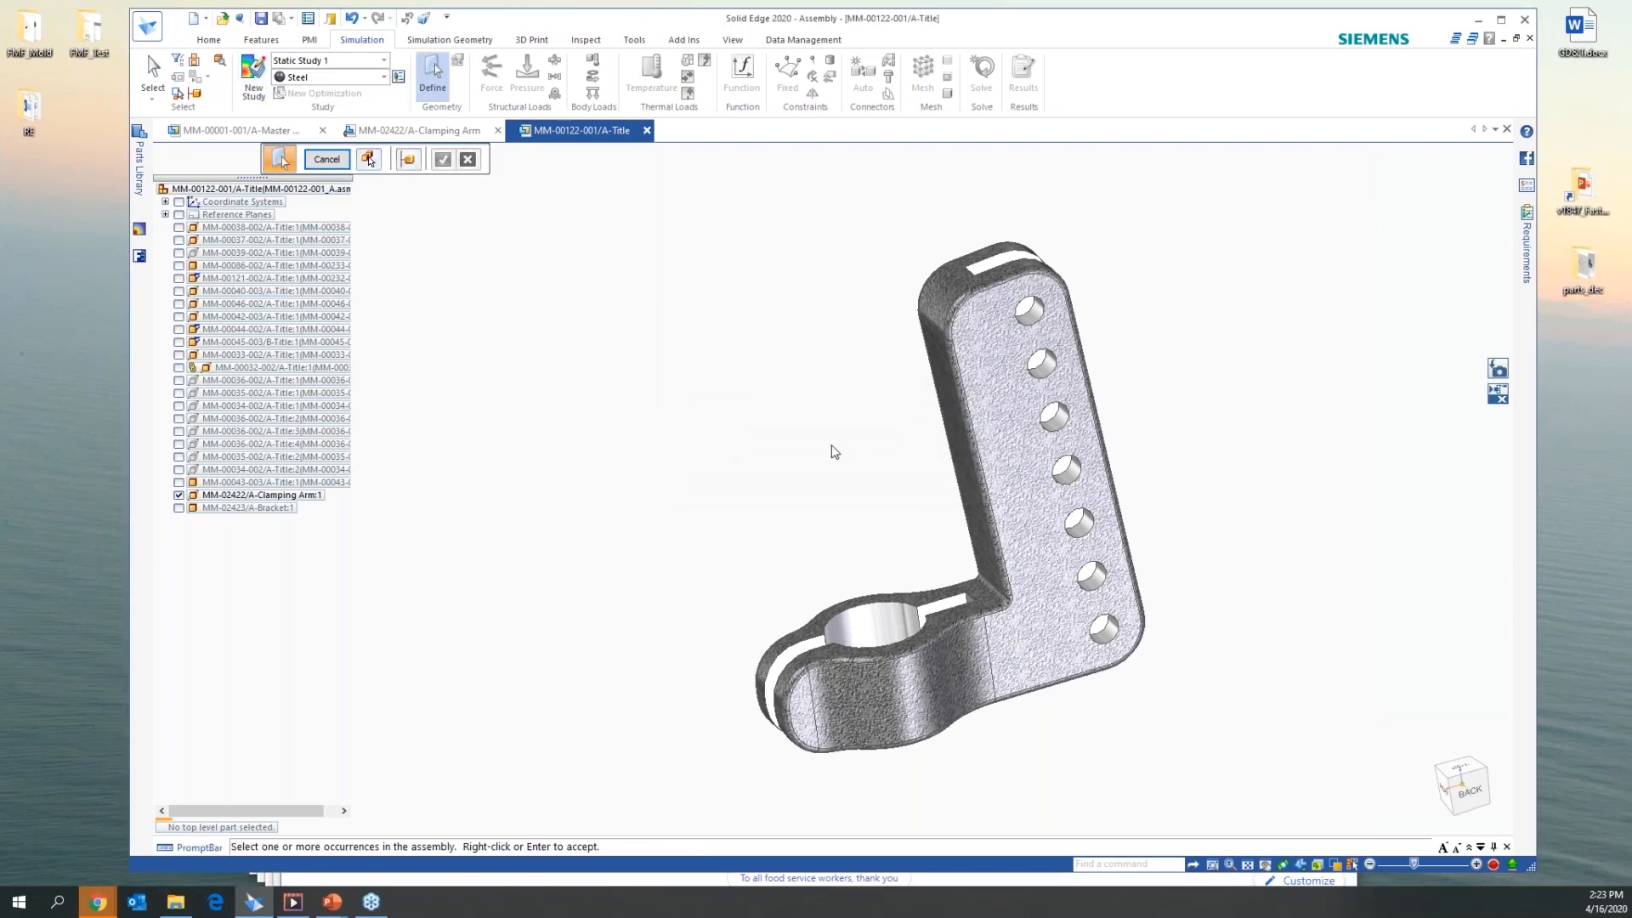
Define the MM-02422 Clamping Arm as the geometry of Static Study 1
{"action": "left_click", "coordinate": [1058, 634]}
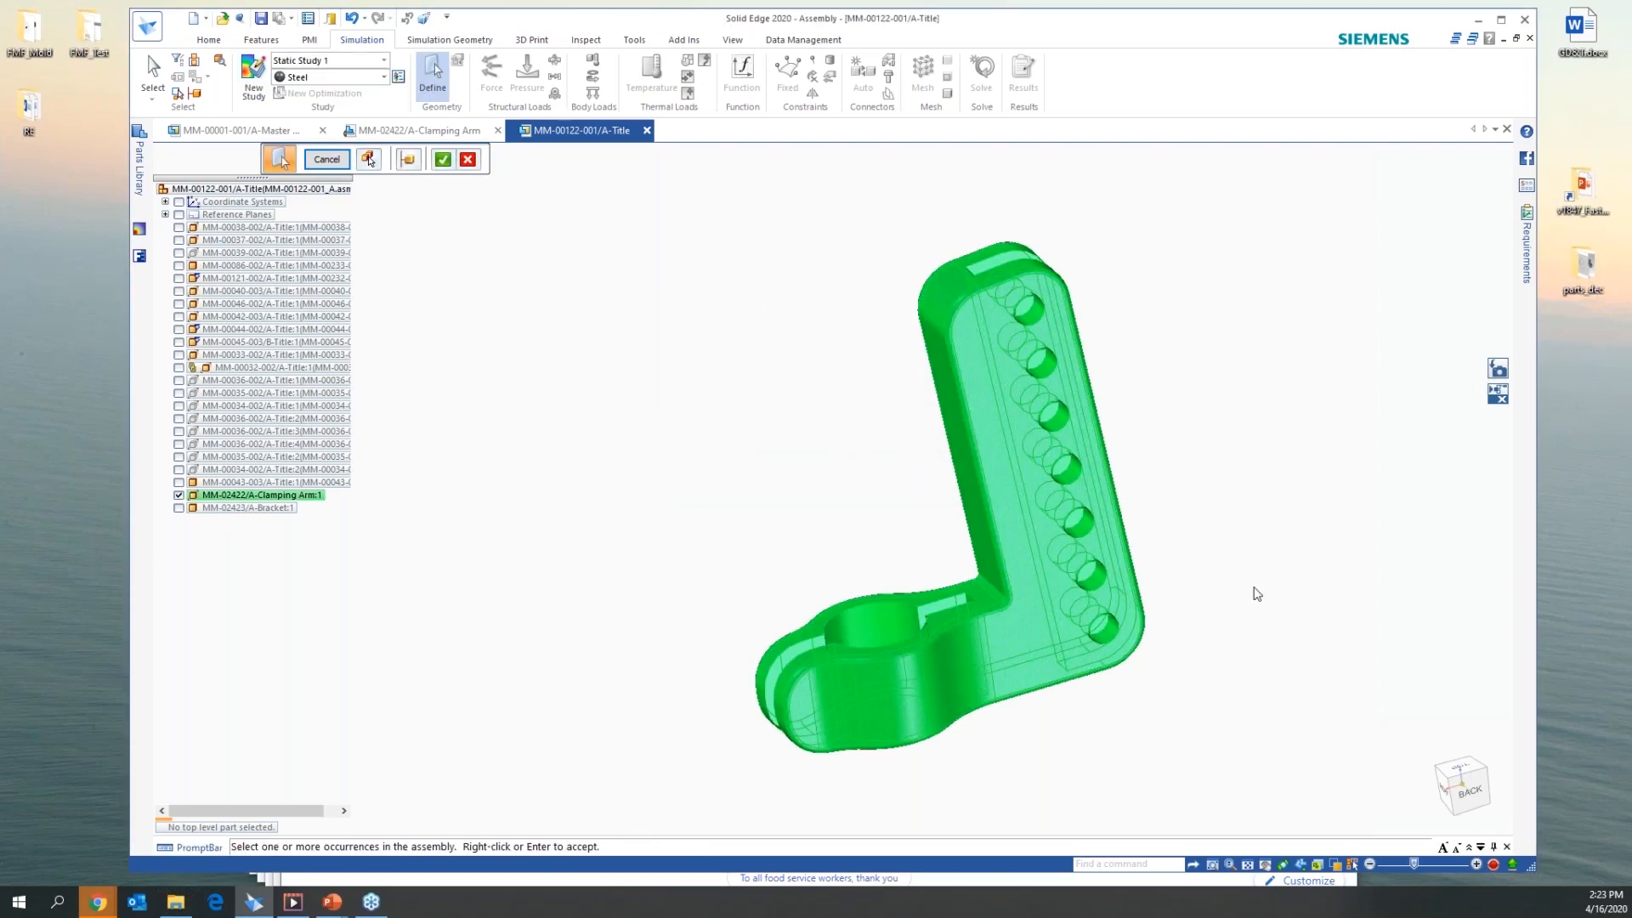
{"action": "right_click", "coordinate": [1205, 430]}
{"action": "middle_click_drag", "start_coordinate": [931, 491], "coordinate": [922, 489]}
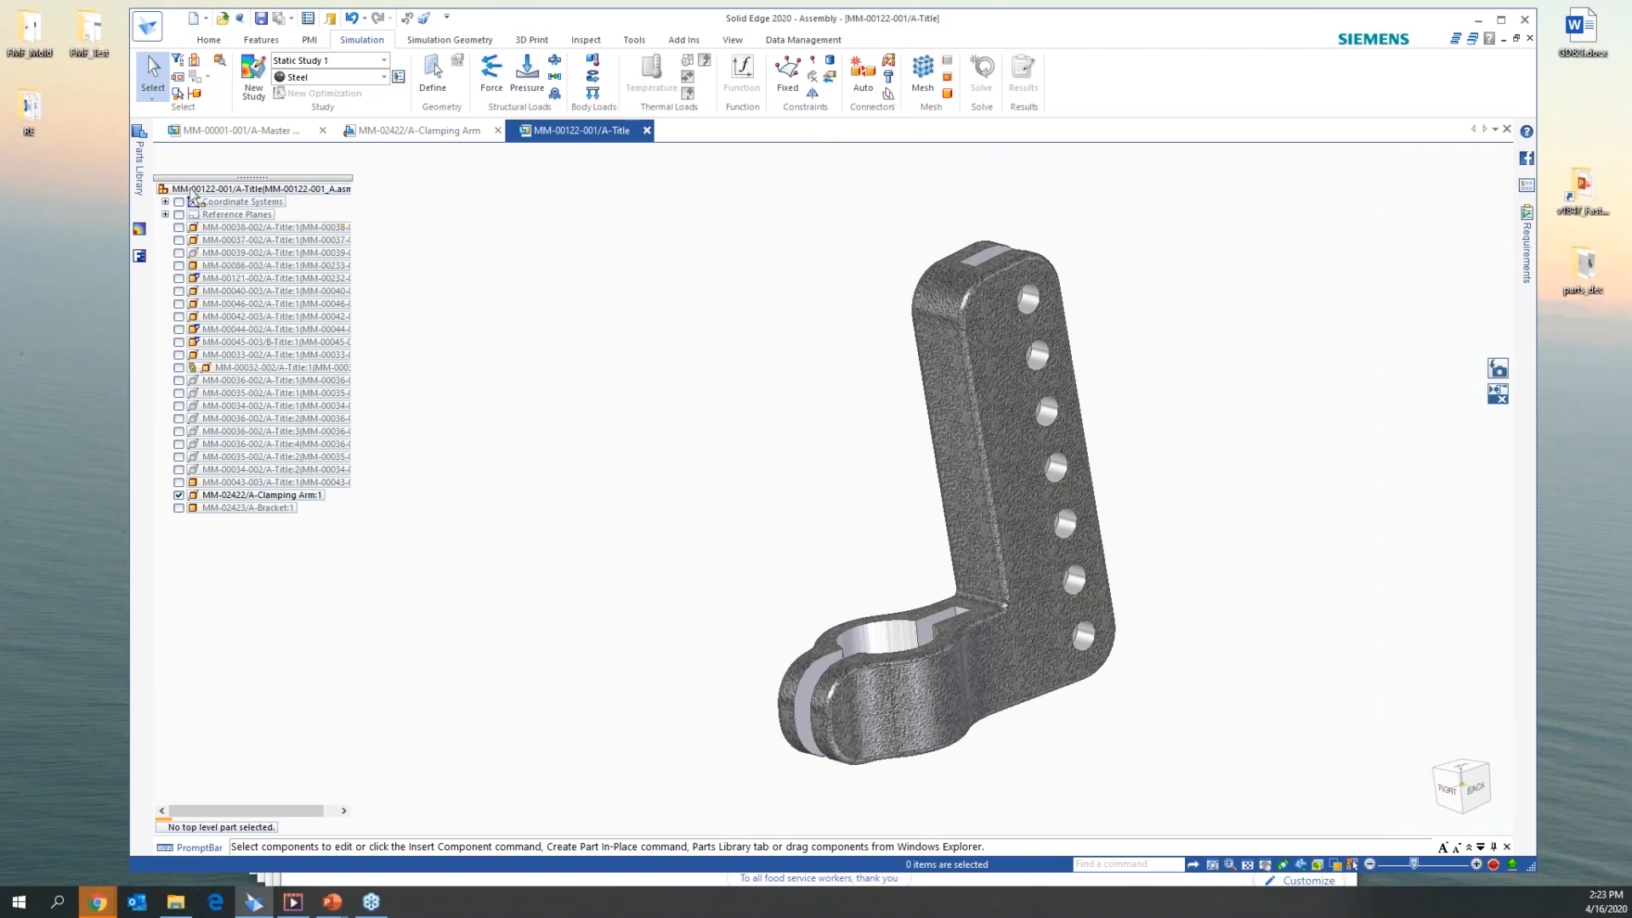
{"action": "left_click", "coordinate": [139, 234]}
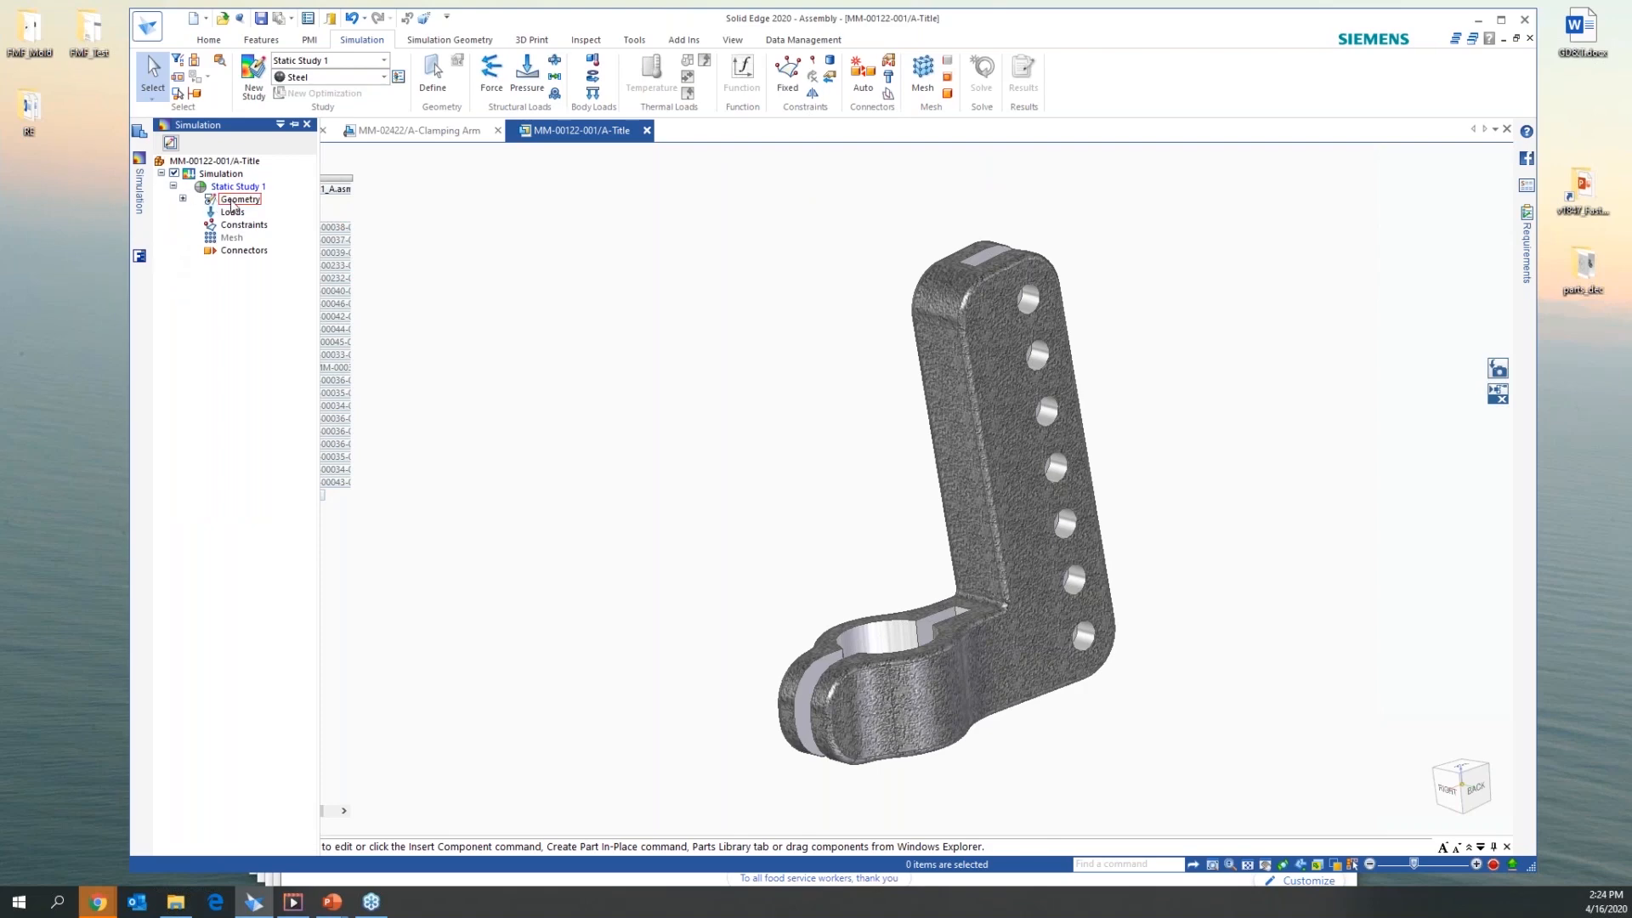
{"action": "left_click", "coordinate": [232, 213]}
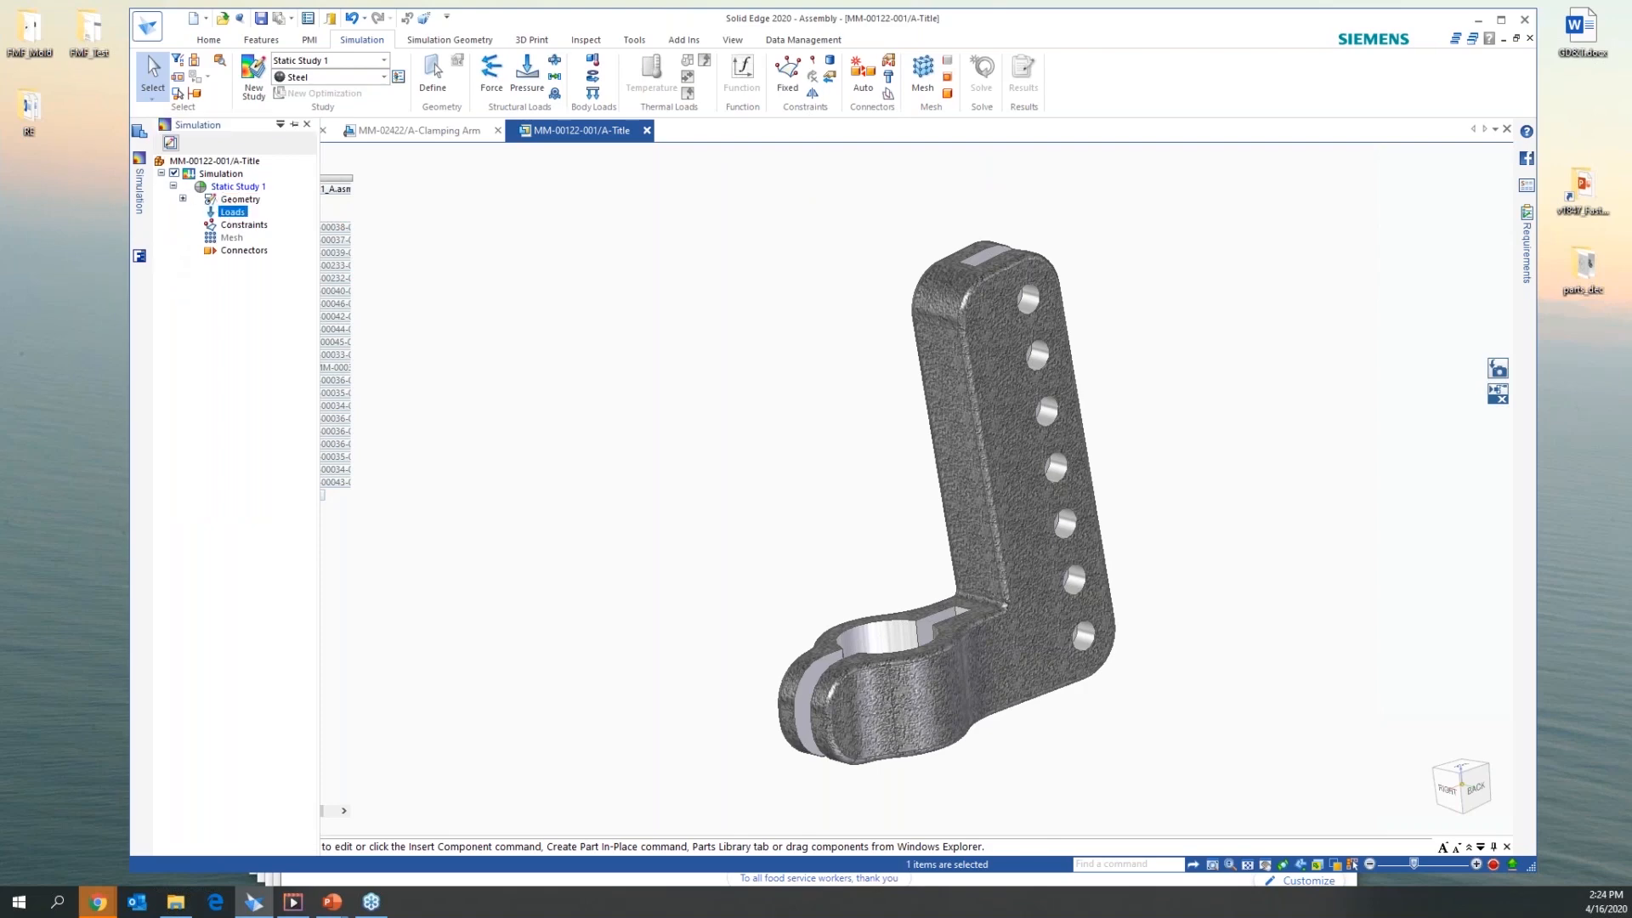
{"action": "right_click", "coordinate": [234, 218]}
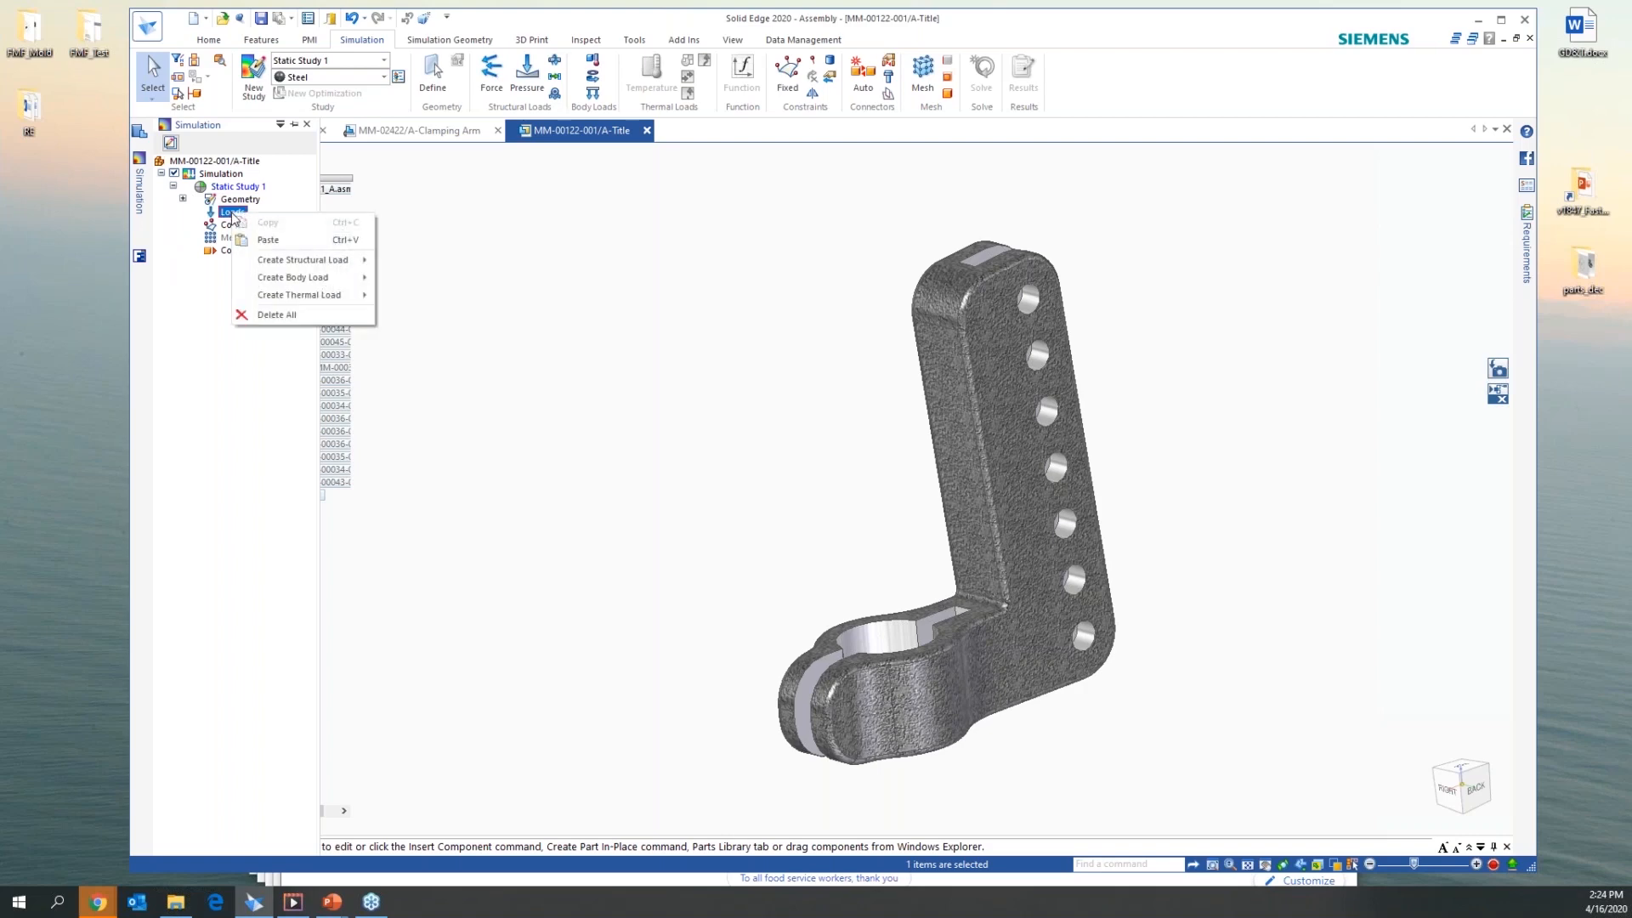
{"action": "mouse_move", "coordinate": [289, 262]}
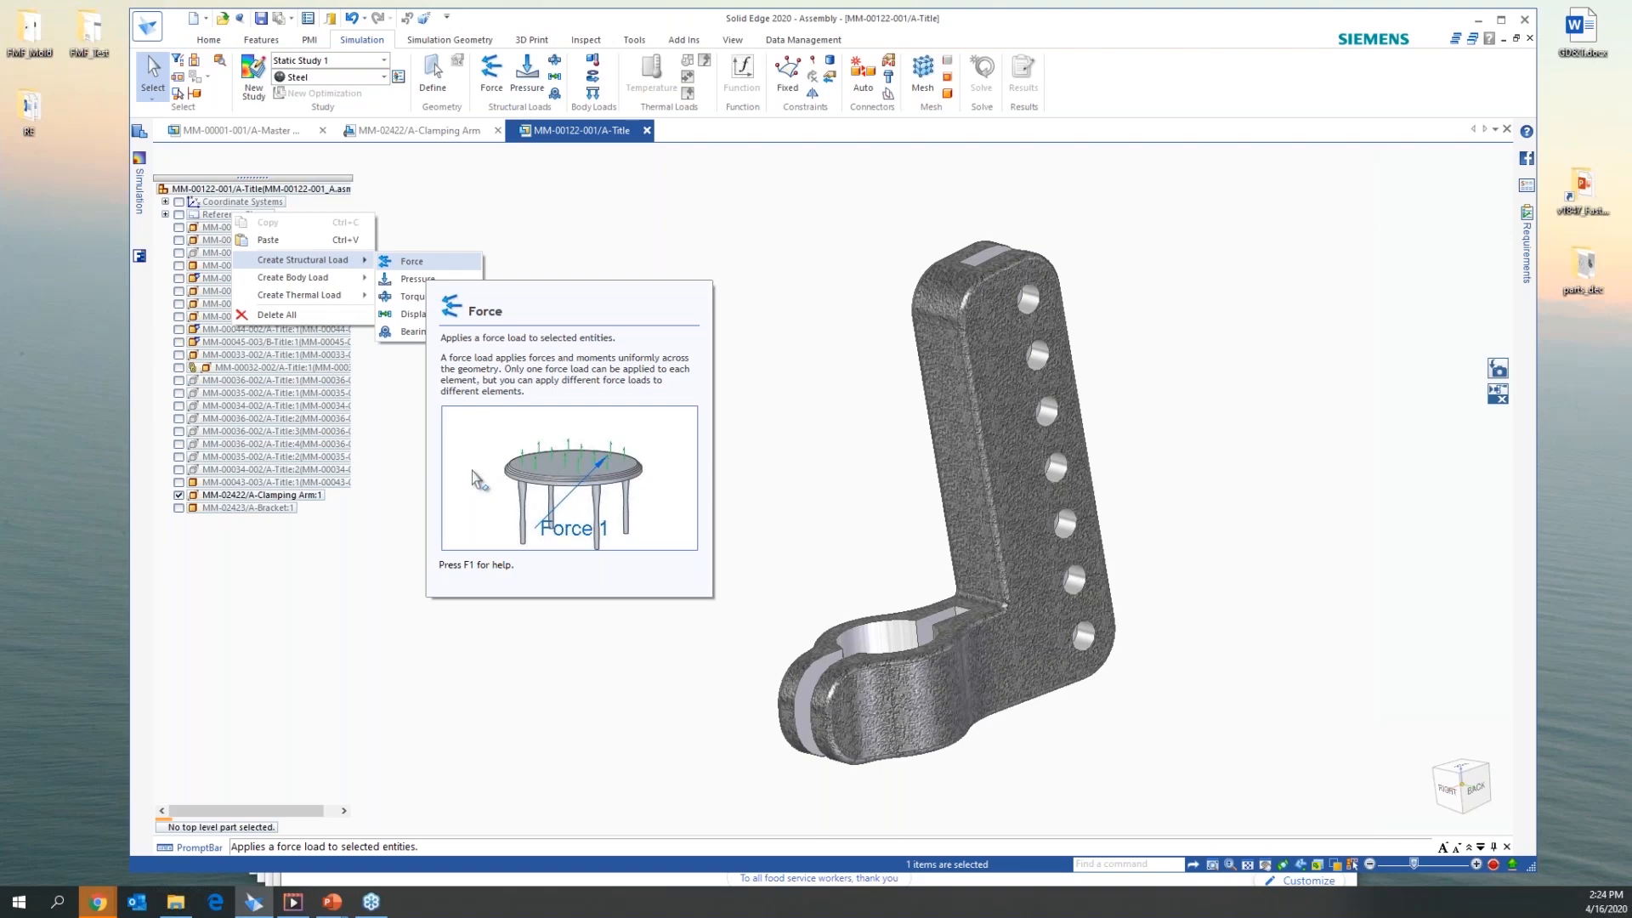
{"action": "left_click", "coordinate": [411, 261]}
{"action": "mouse_move", "coordinate": [1040, 482]}
{"action": "middle_mouse_down"}
{"action": "mouse_move", "coordinate": [1156, 449]}
{"action": "mouse_move", "coordinate": [1213, 481]}
{"action": "mouse_move", "coordinate": [1209, 464]}
{"action": "middle_mouse_up"}
{"action": "scroll", "coordinate": [1197, 450], "scroll_direction": "up", "scroll_amount": 5}
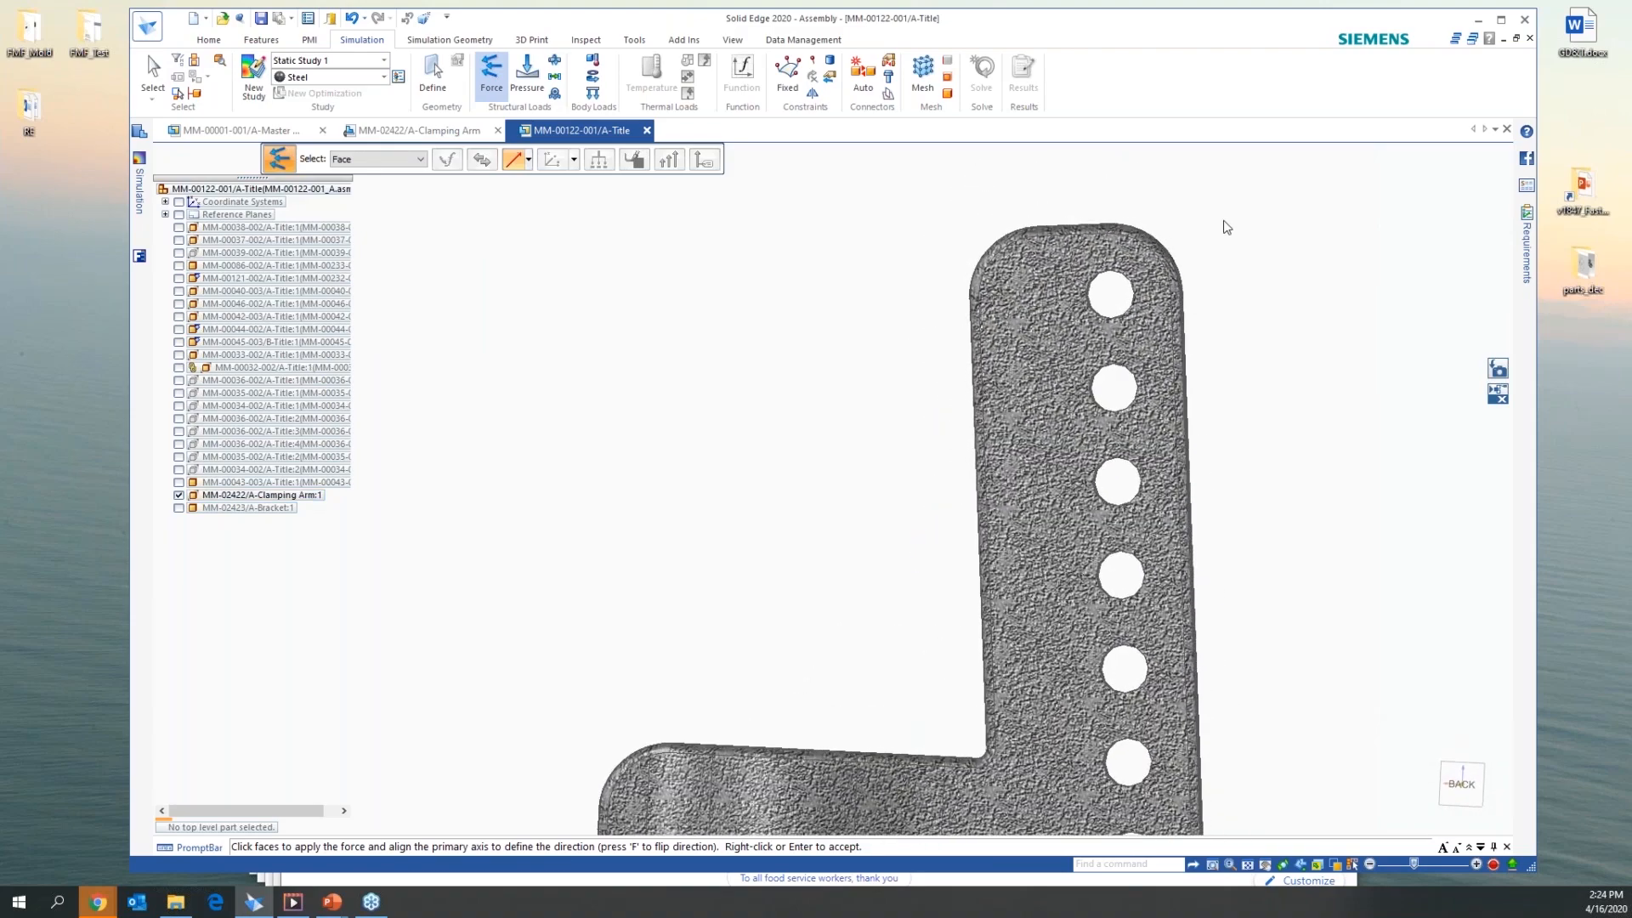
{"action": "left_click", "coordinate": [1030, 328]}
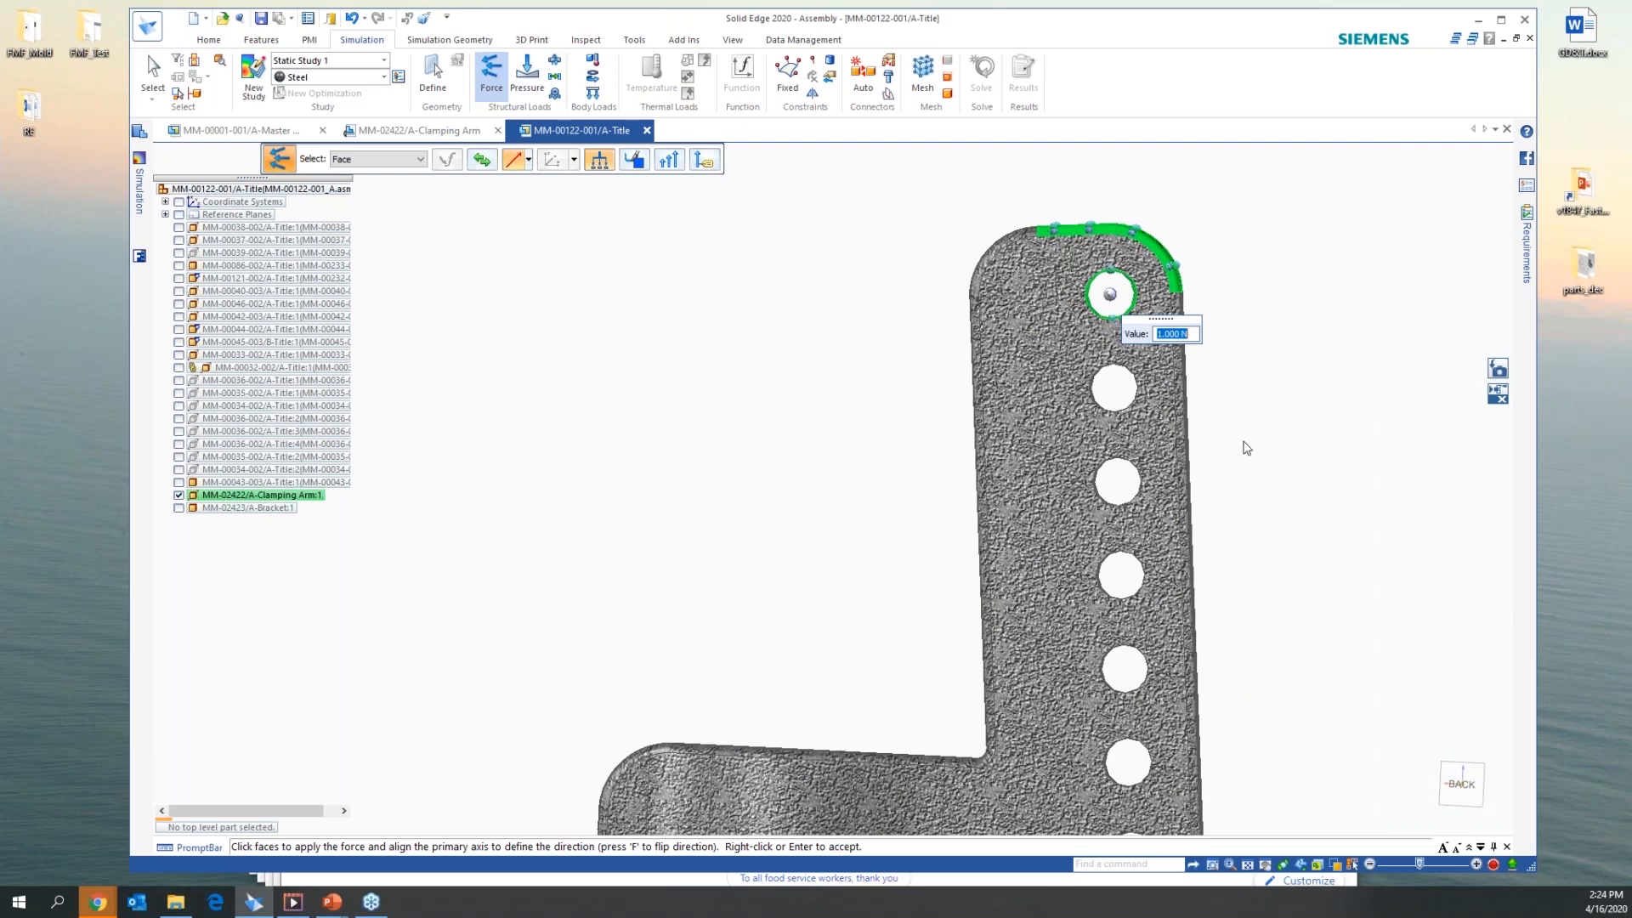
{"action": "key", "text": "Escape"}
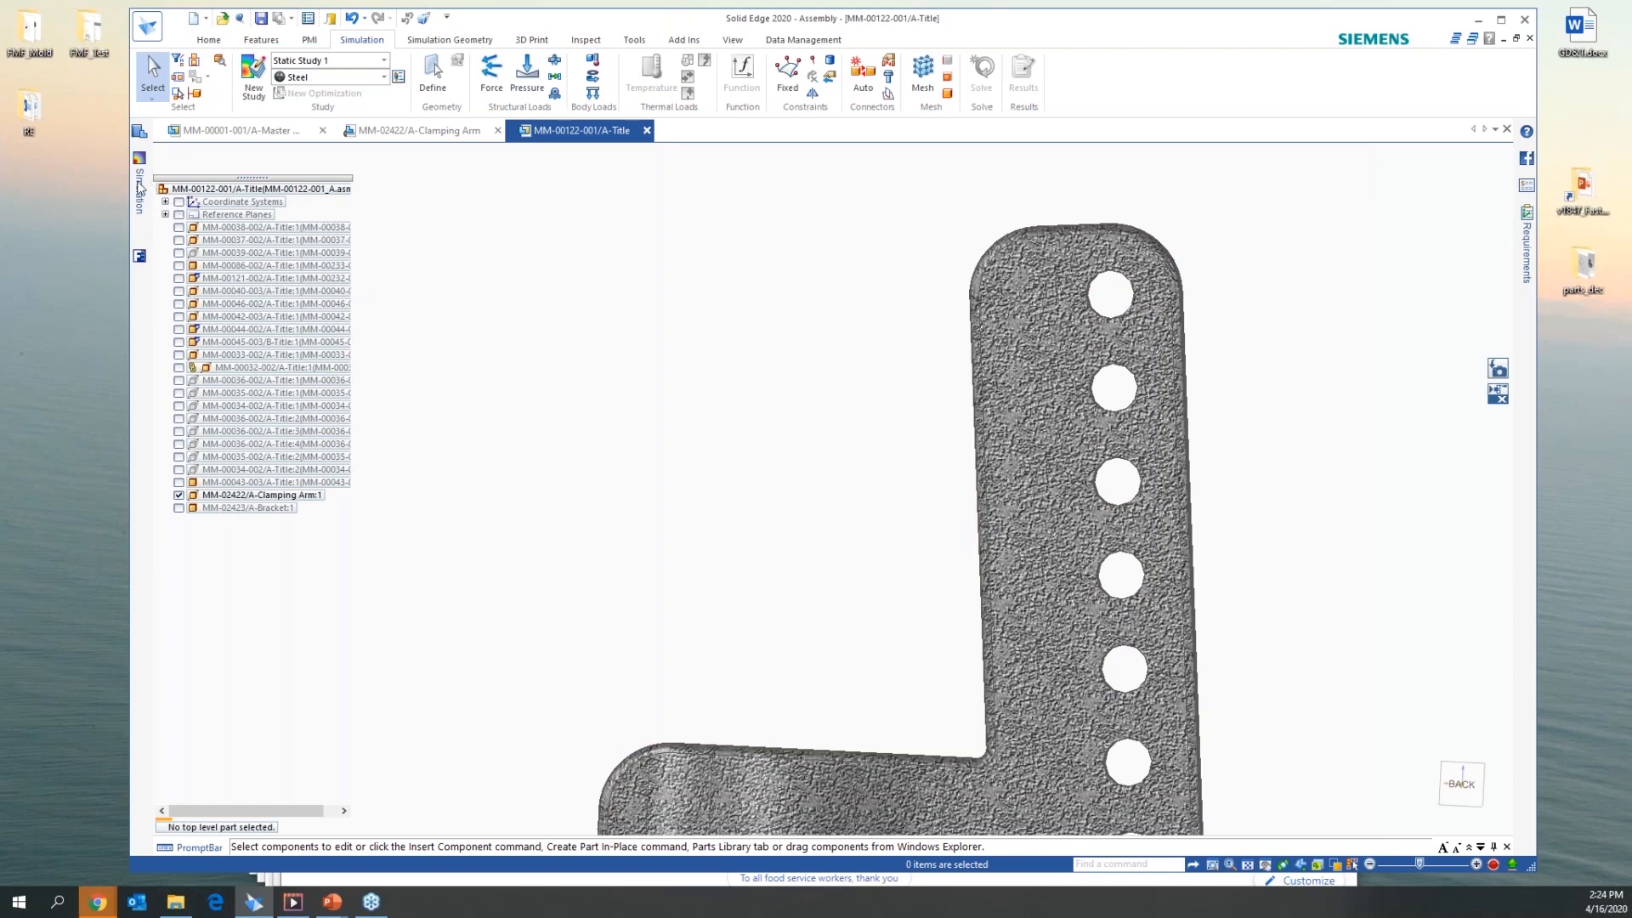
Apply a 250 N structural force to the faces of the first and third holes from the arm's upper end, directed across the arm's width
{"action": "mouse_move", "coordinate": [140, 189]}
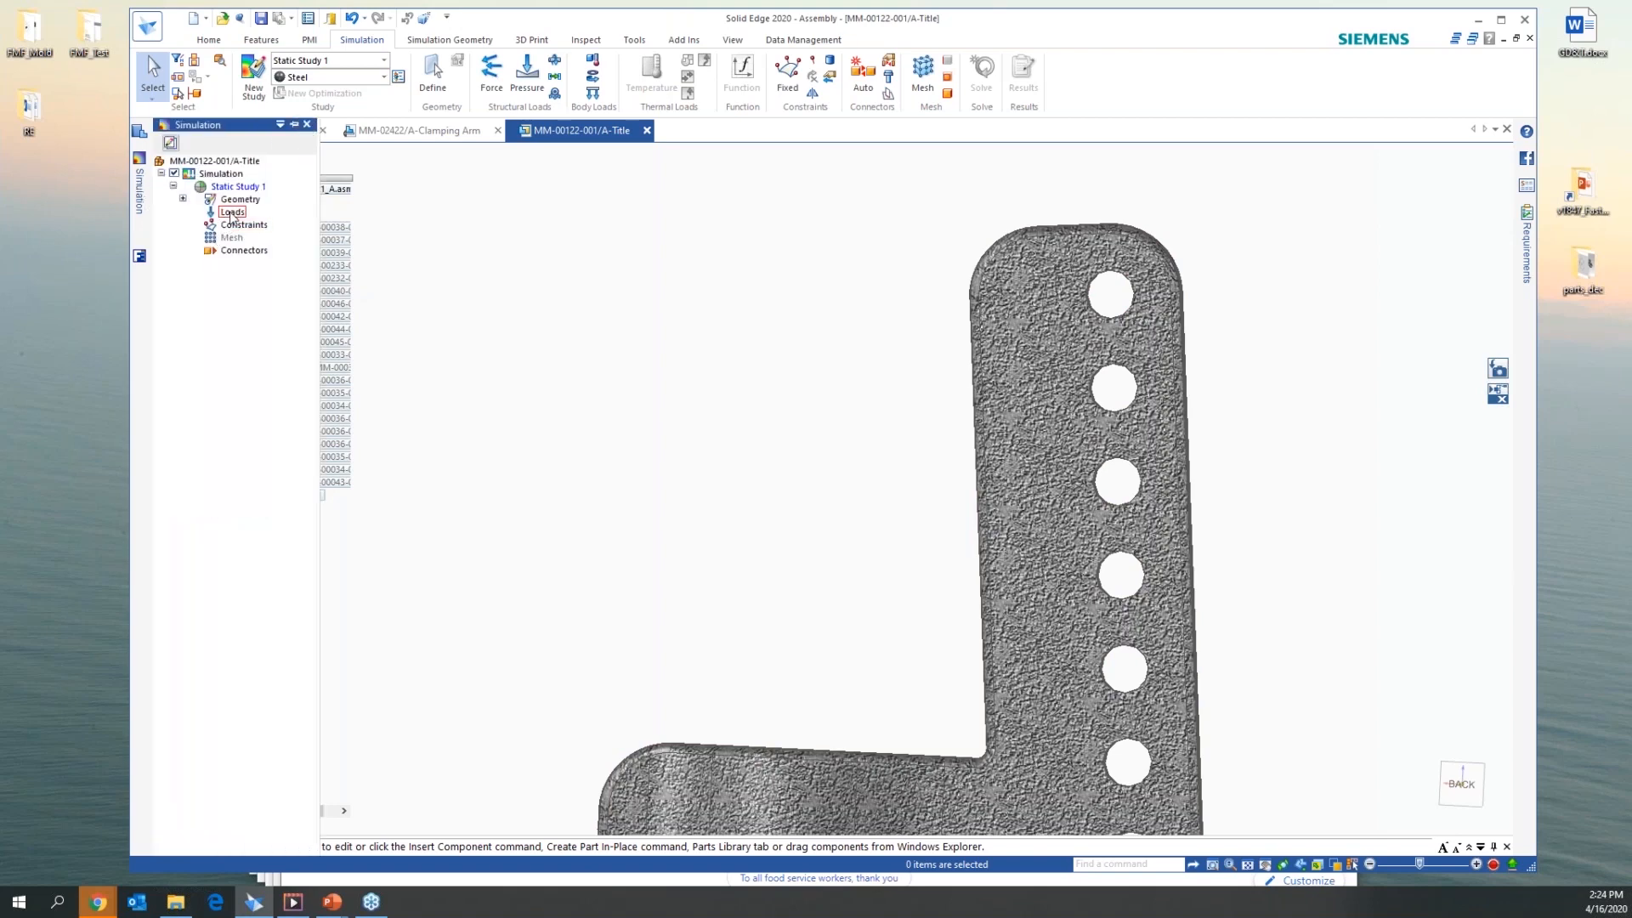
{"action": "left_click", "coordinate": [231, 214]}
{"action": "right_click", "coordinate": [231, 213]}
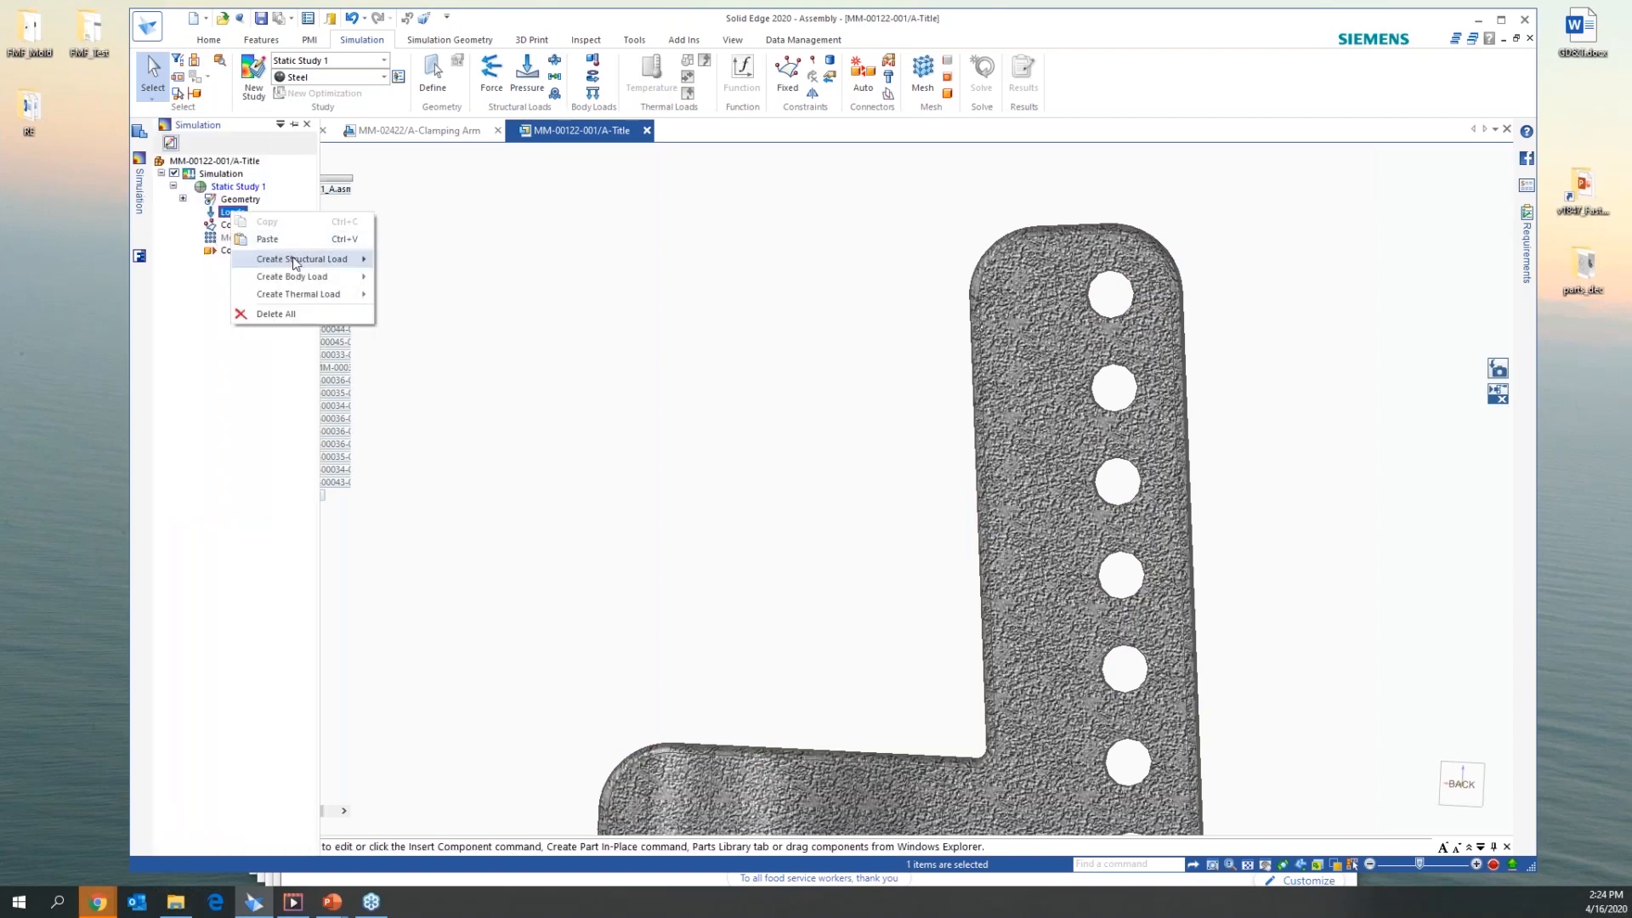
{"action": "left_click", "coordinate": [417, 259]}
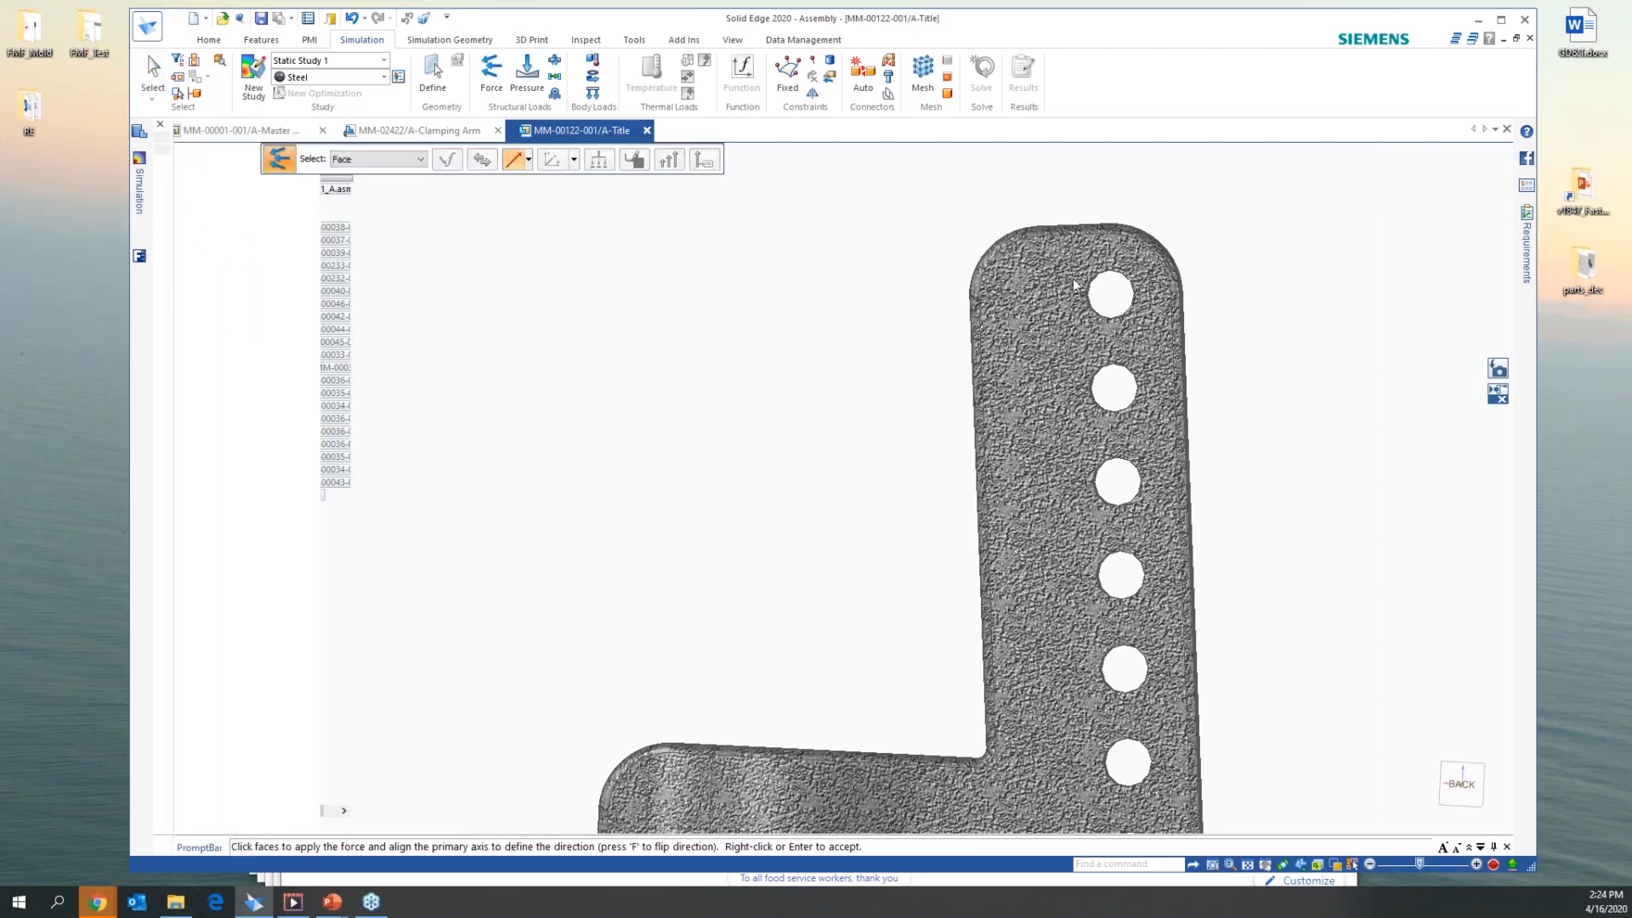
{"action": "left_click_drag", "start_coordinate": [1059, 257], "coordinate": [1154, 334]}
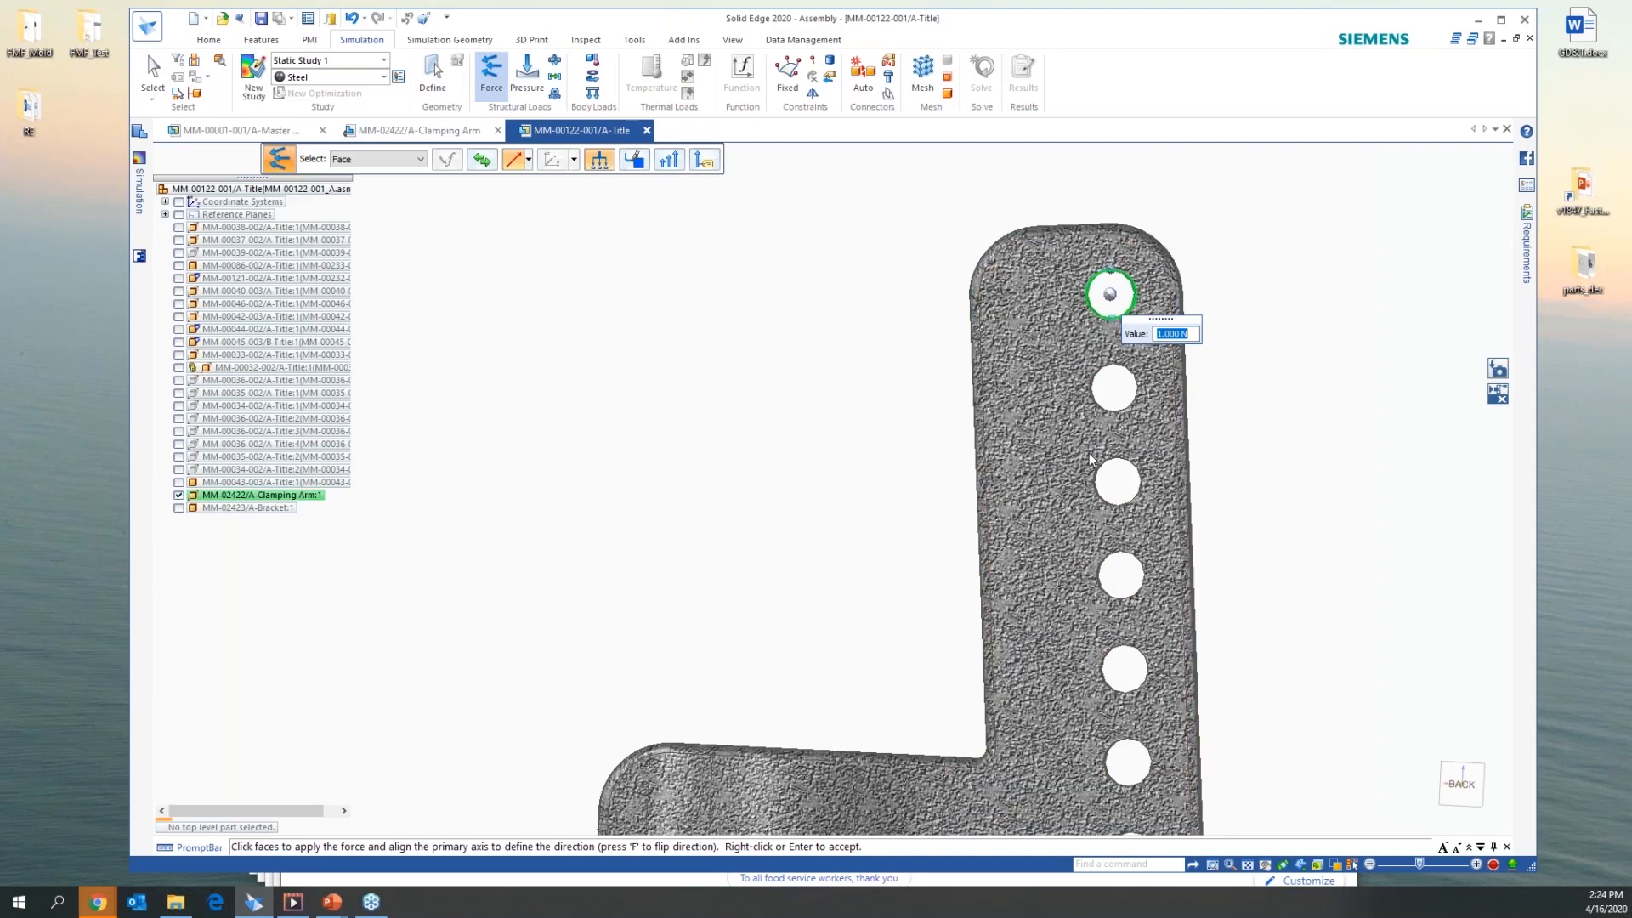
{"action": "left_click_drag", "start_coordinate": [1073, 450], "coordinate": [1163, 516]}
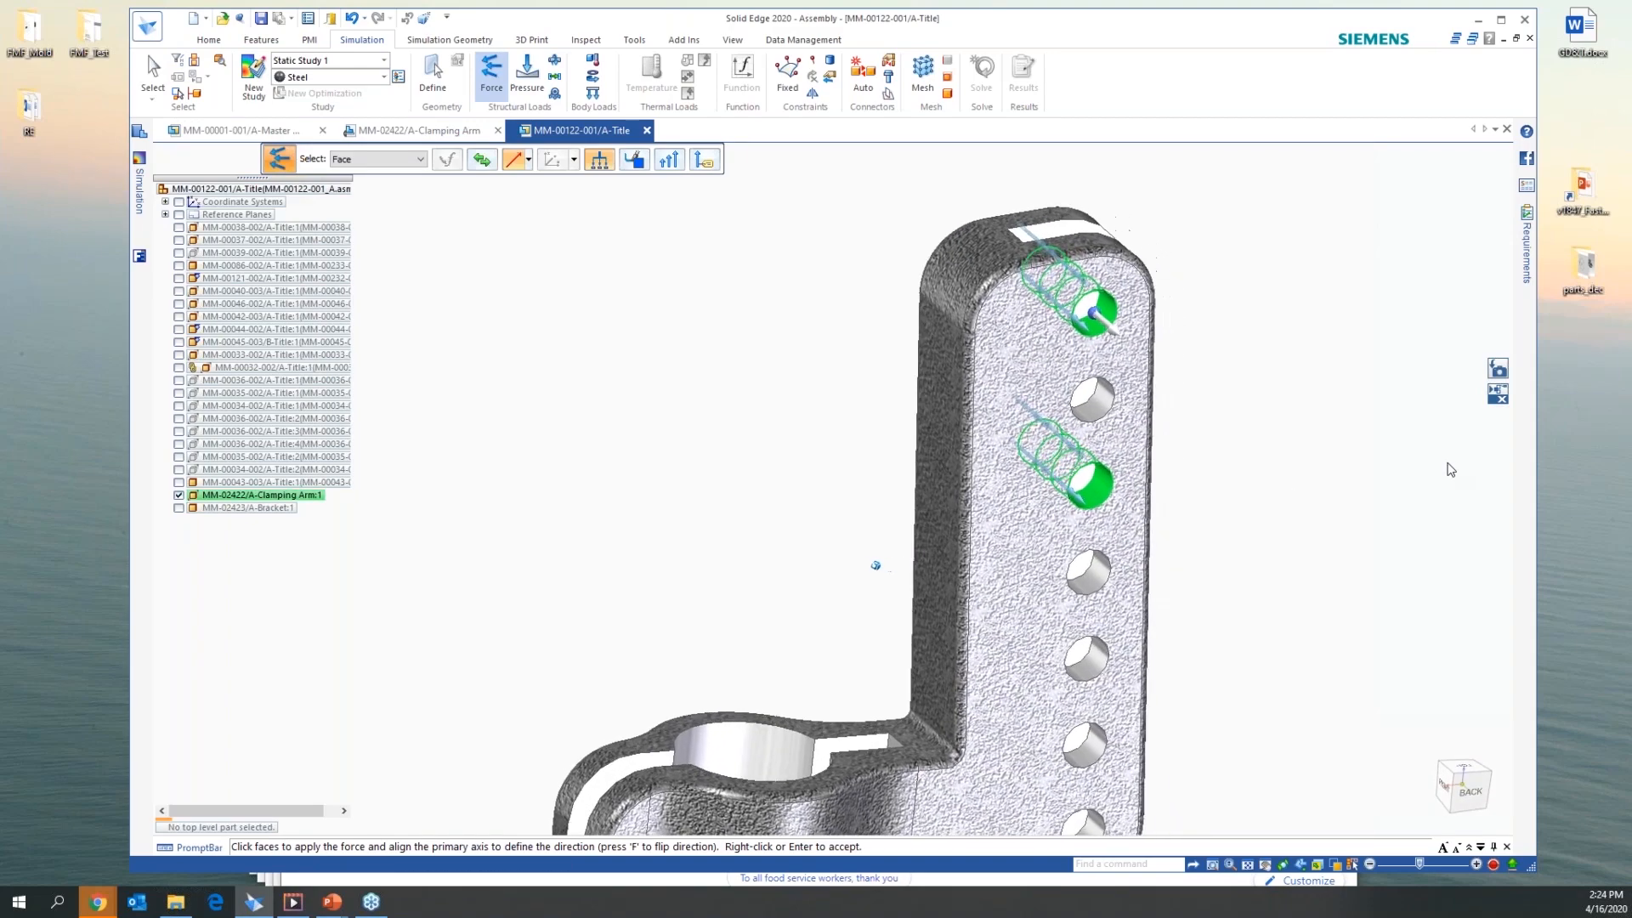
{"action": "left_click", "coordinate": [1096, 321]}
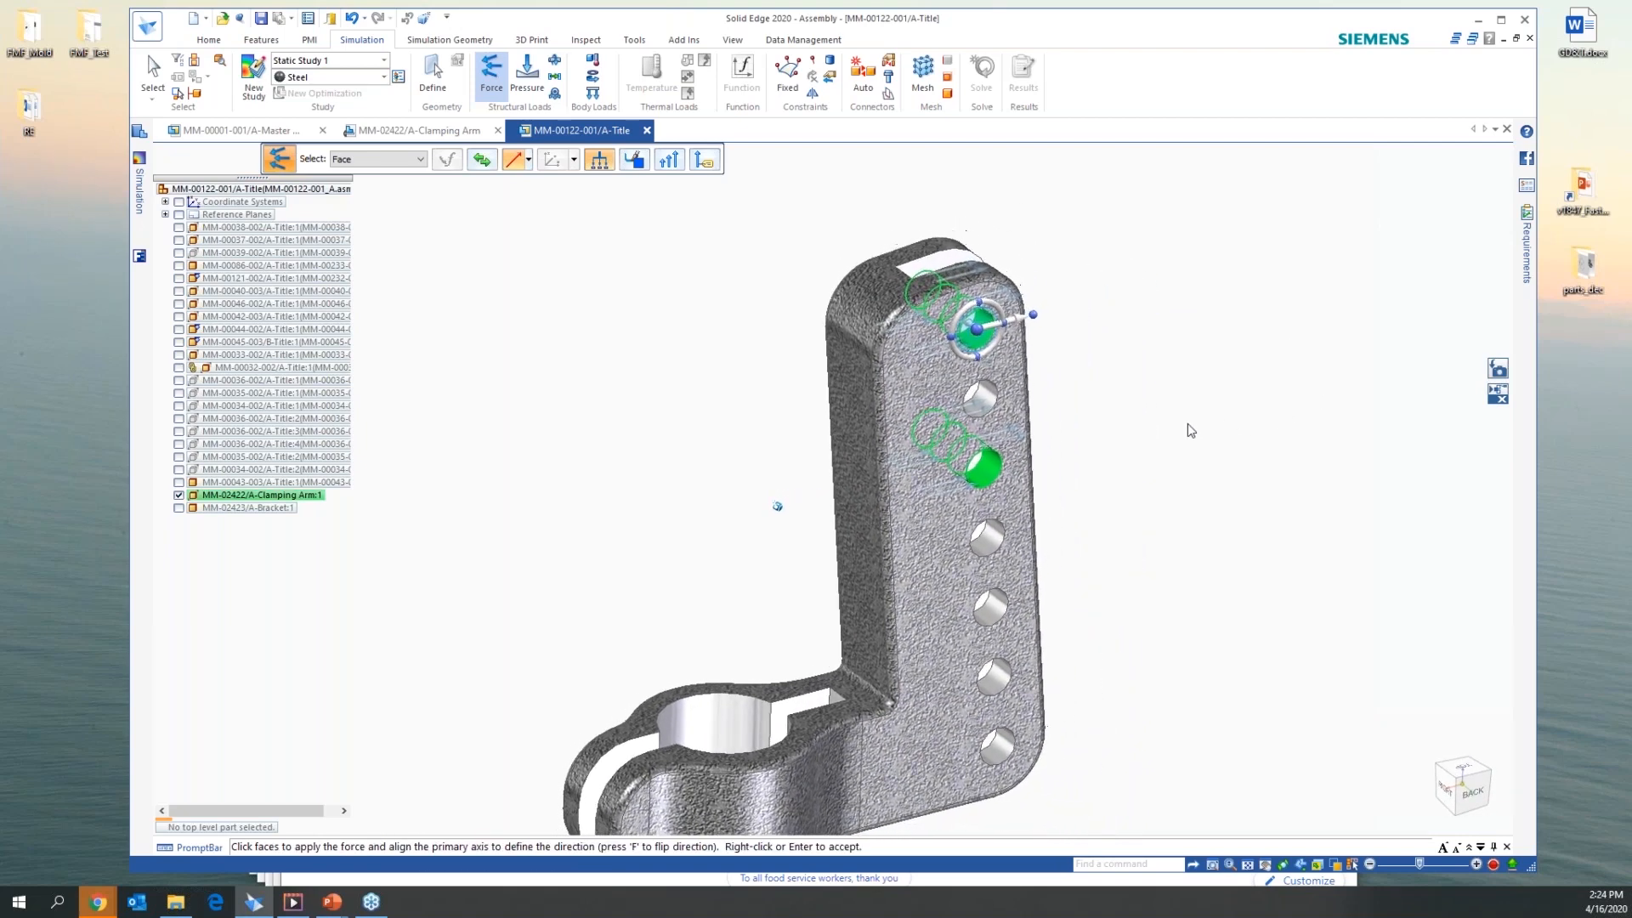
{"action": "type", "text": "250.000 N"}
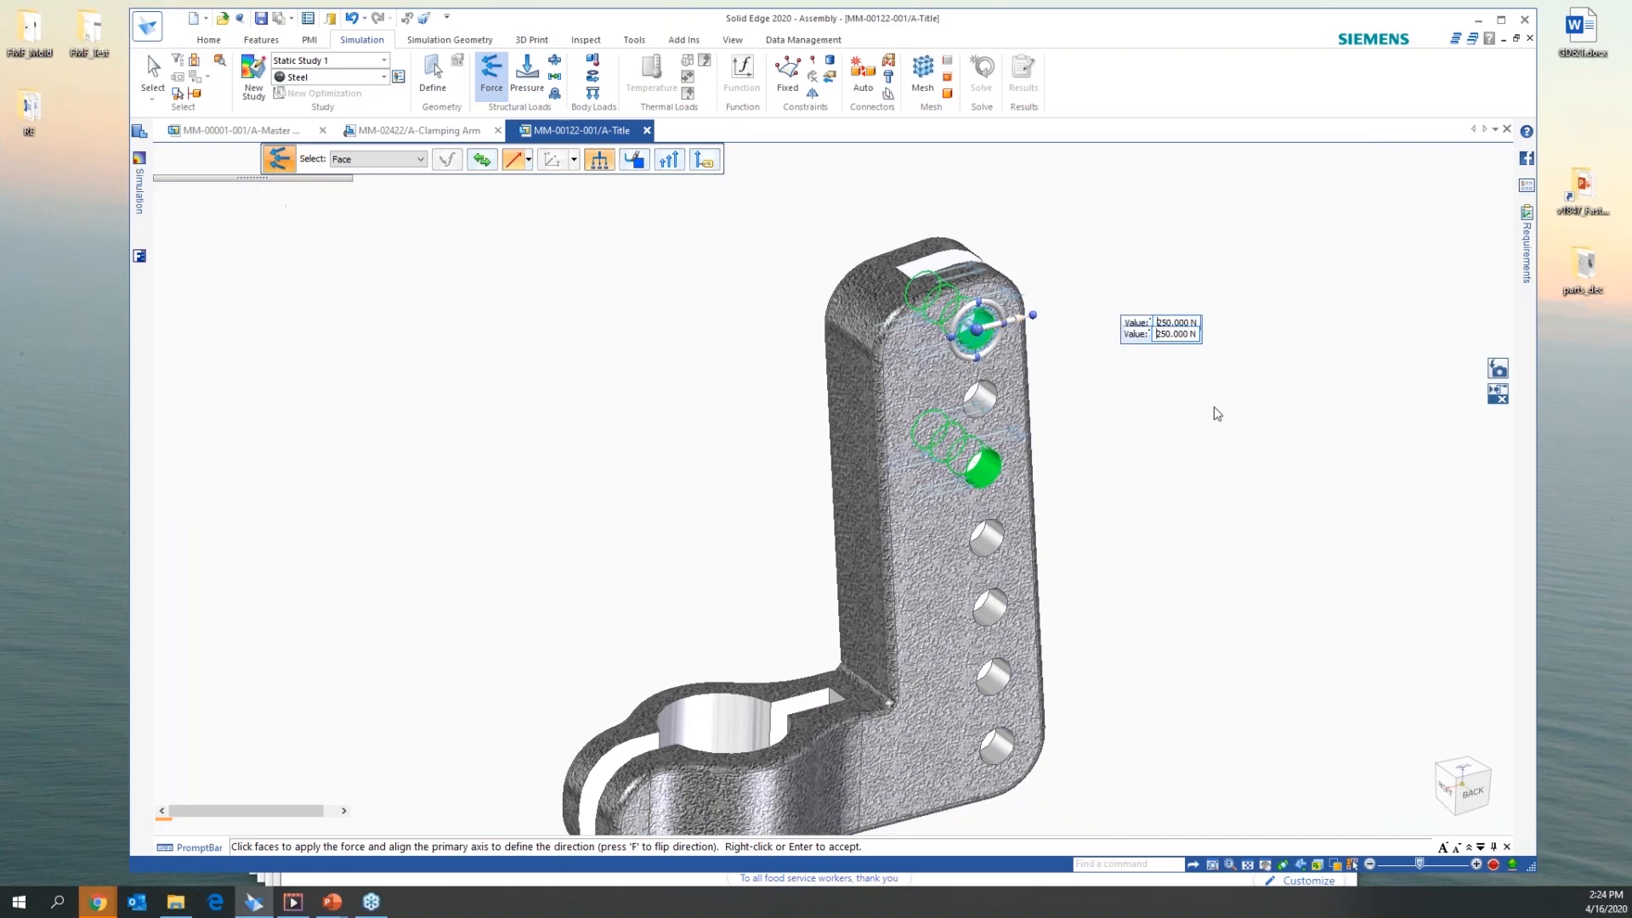
{"action": "key", "text": "Return"}
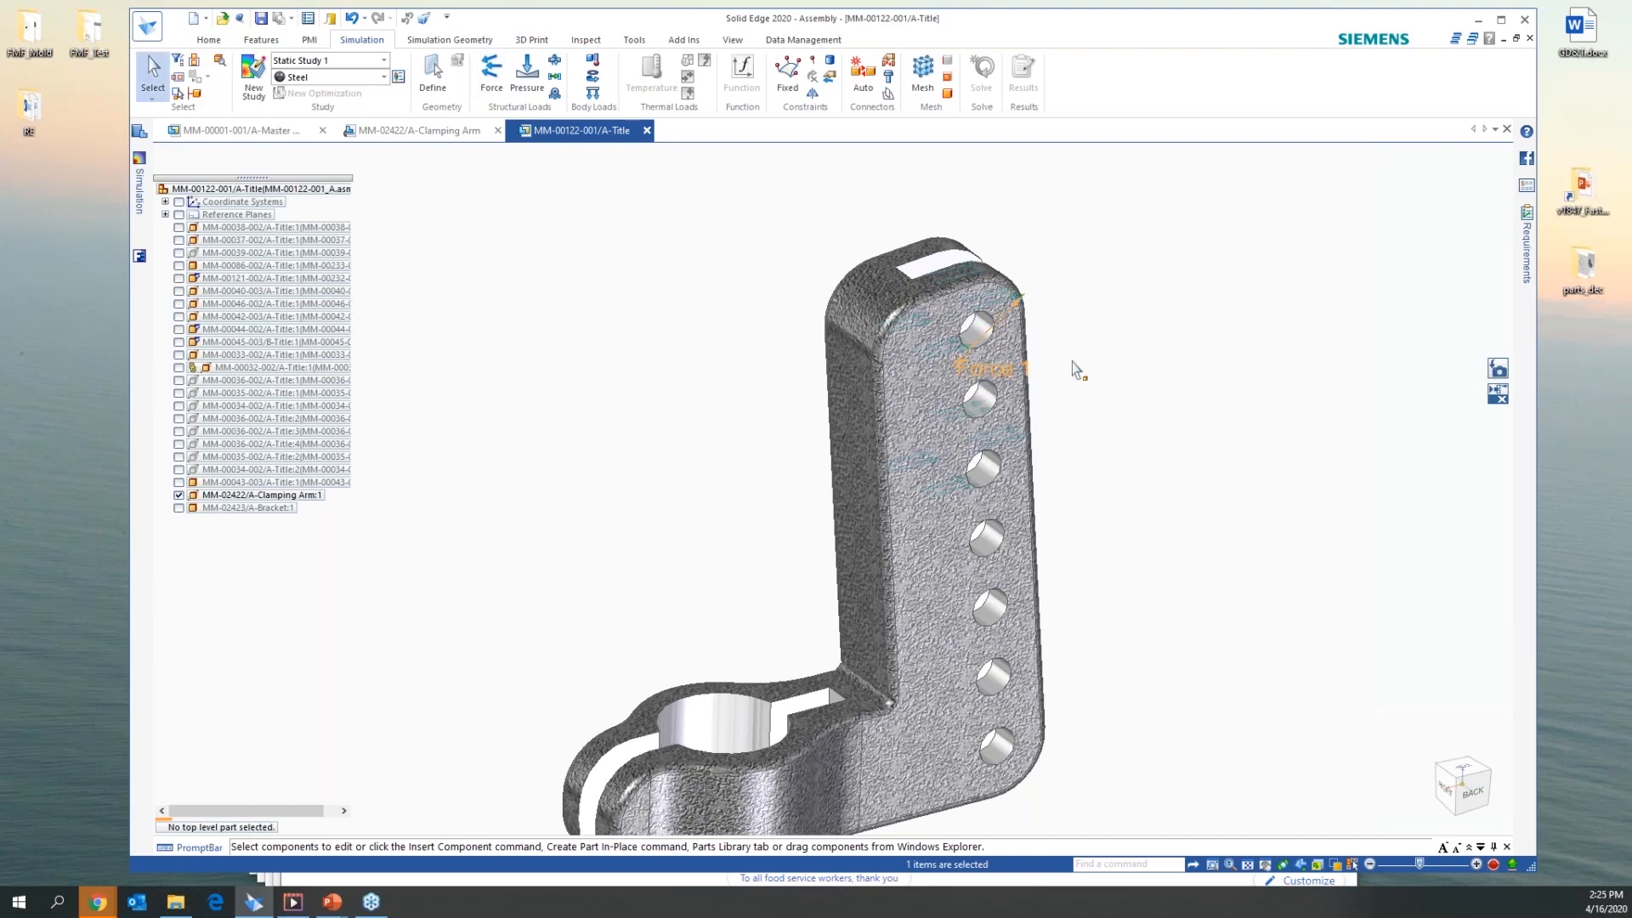
Apply a Fixed constraint to the inner faces of the large clamp bore at the arm's lower end
{"action": "mouse_move", "coordinate": [144, 182]}
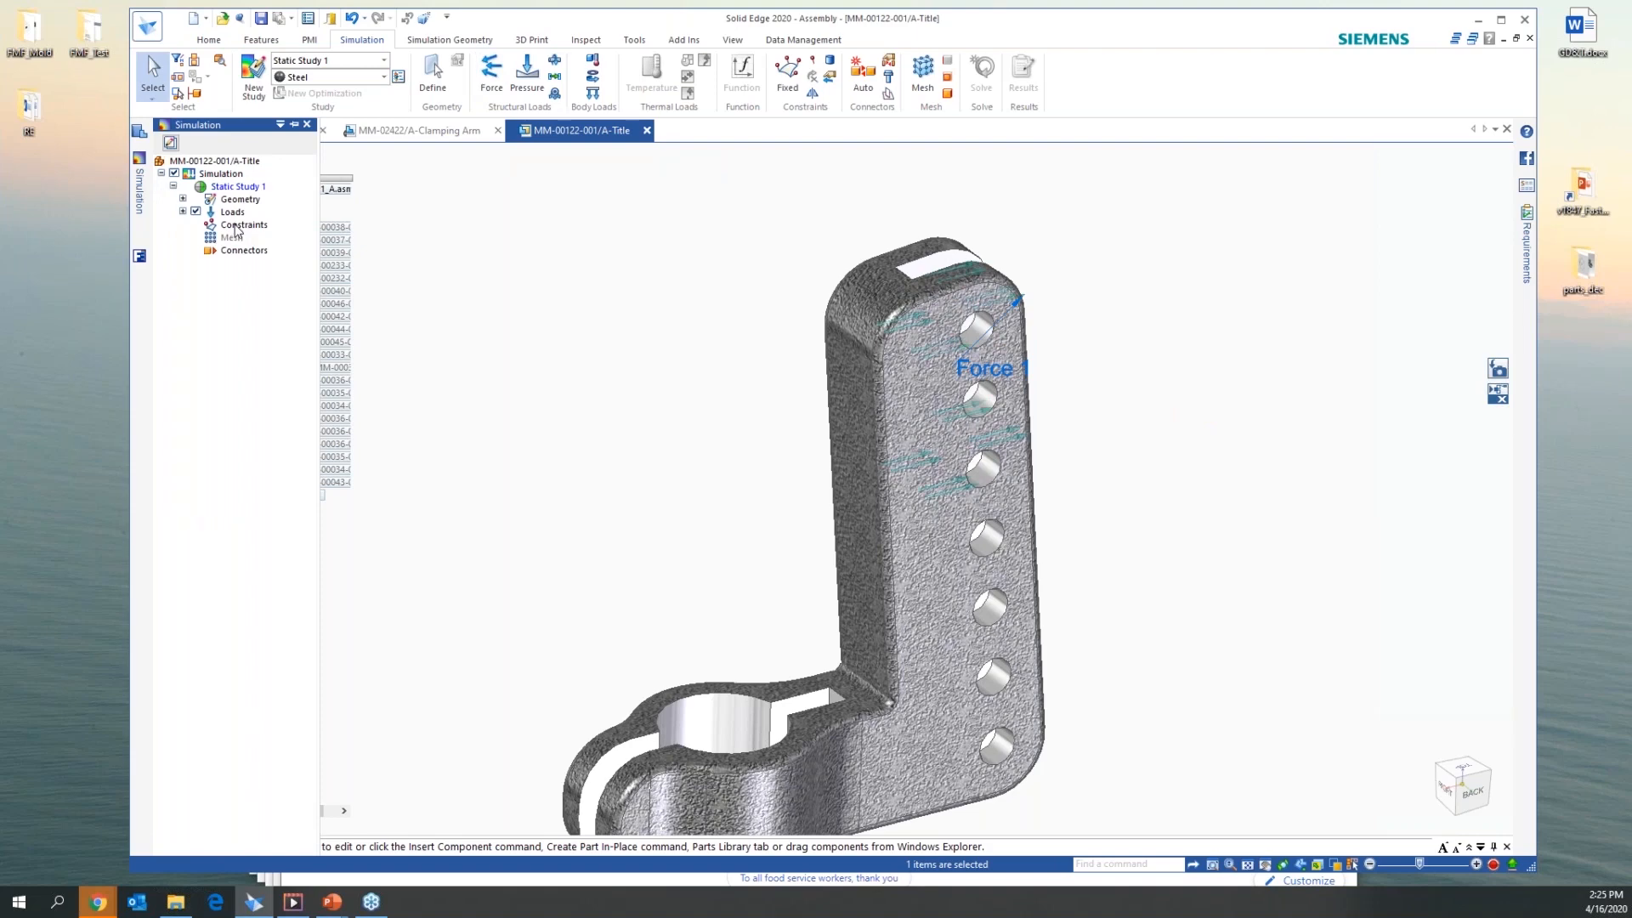
{"action": "right_click", "coordinate": [241, 226]}
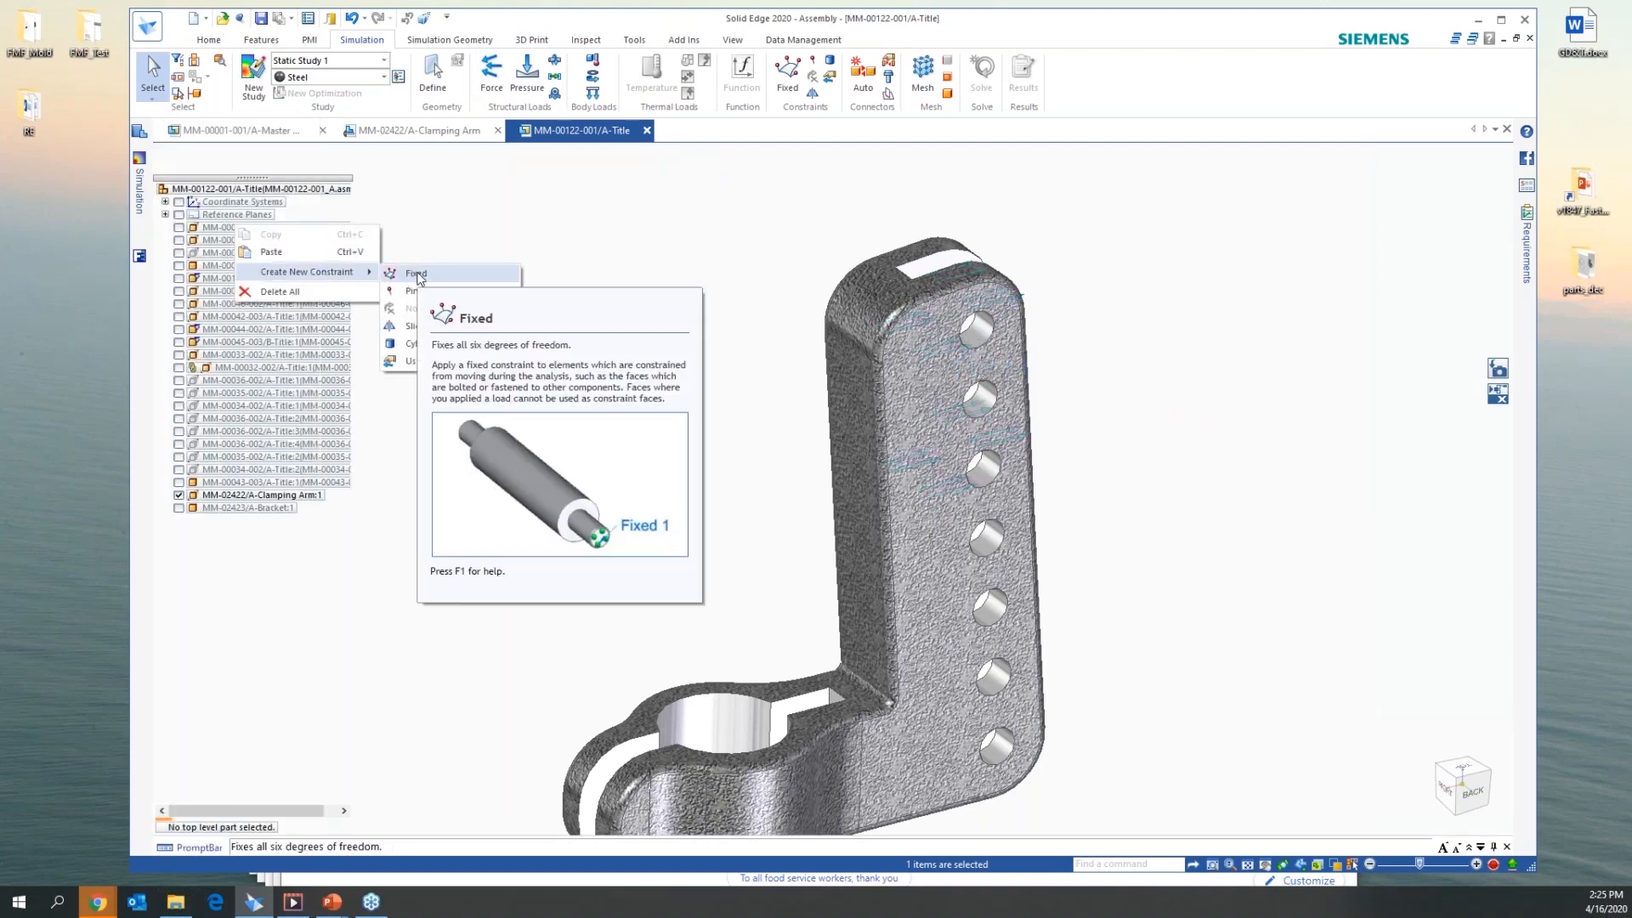
{"action": "left_click", "coordinate": [417, 274]}
{"action": "middle_click_drag", "start_coordinate": [637, 431], "coordinate": [728, 498]}
{"action": "left_click", "coordinate": [812, 667]}
{"action": "left_click", "coordinate": [812, 634]}
{"action": "right_click", "coordinate": [1117, 463]}
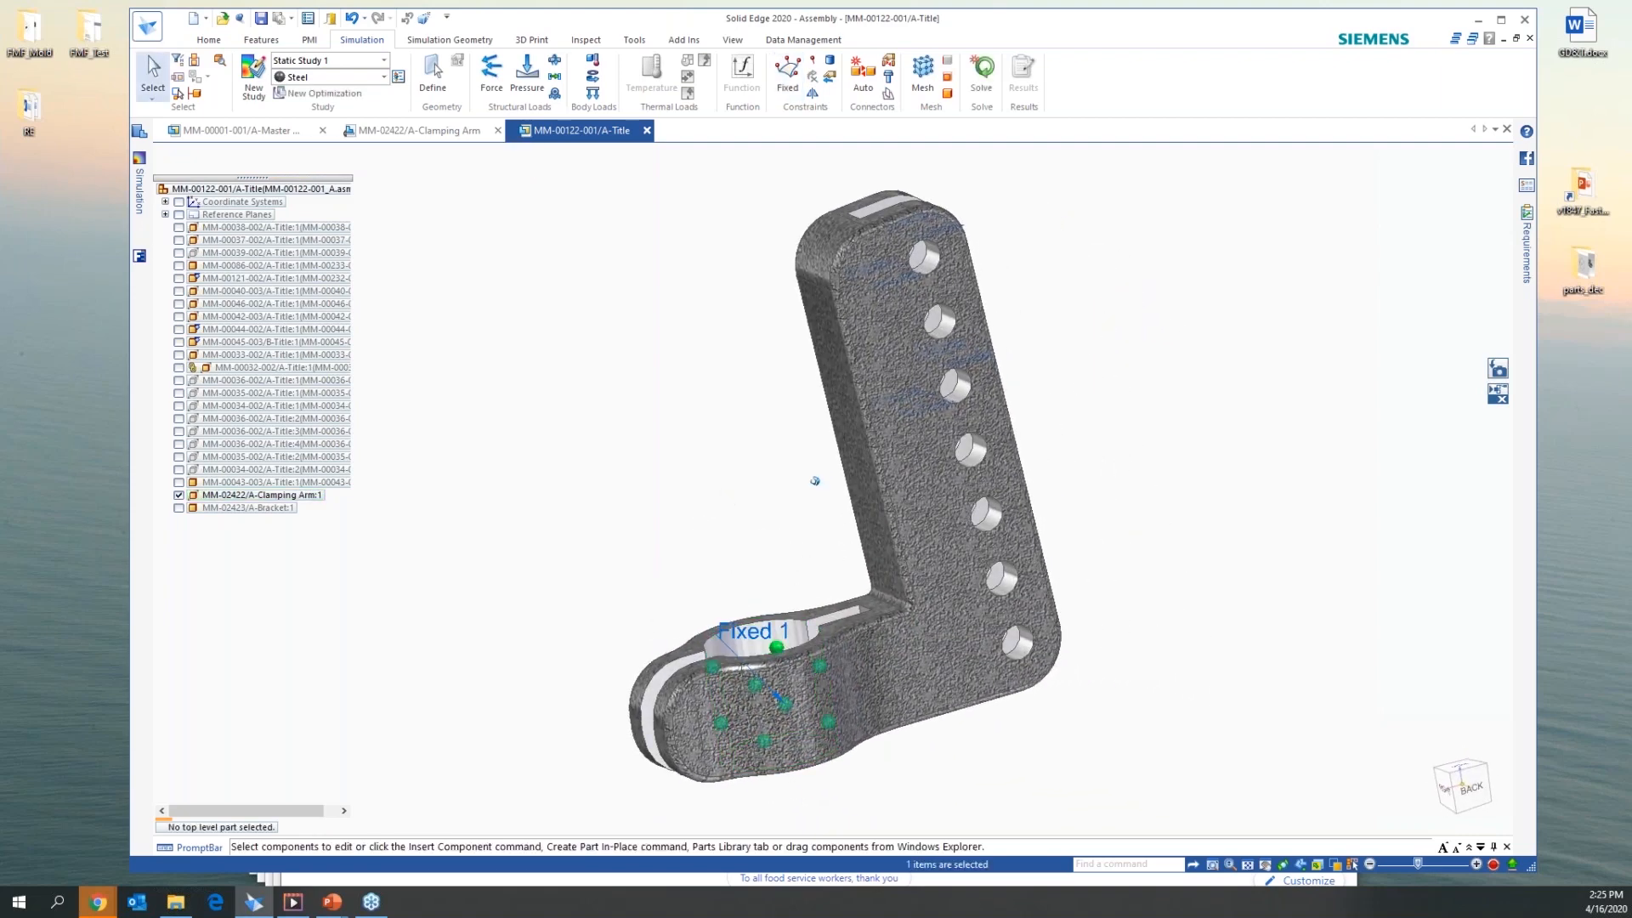
Mesh the clamping arm with the tetrahedral mesh and solve Static Study 1
{"action": "left_click", "coordinate": [140, 202]}
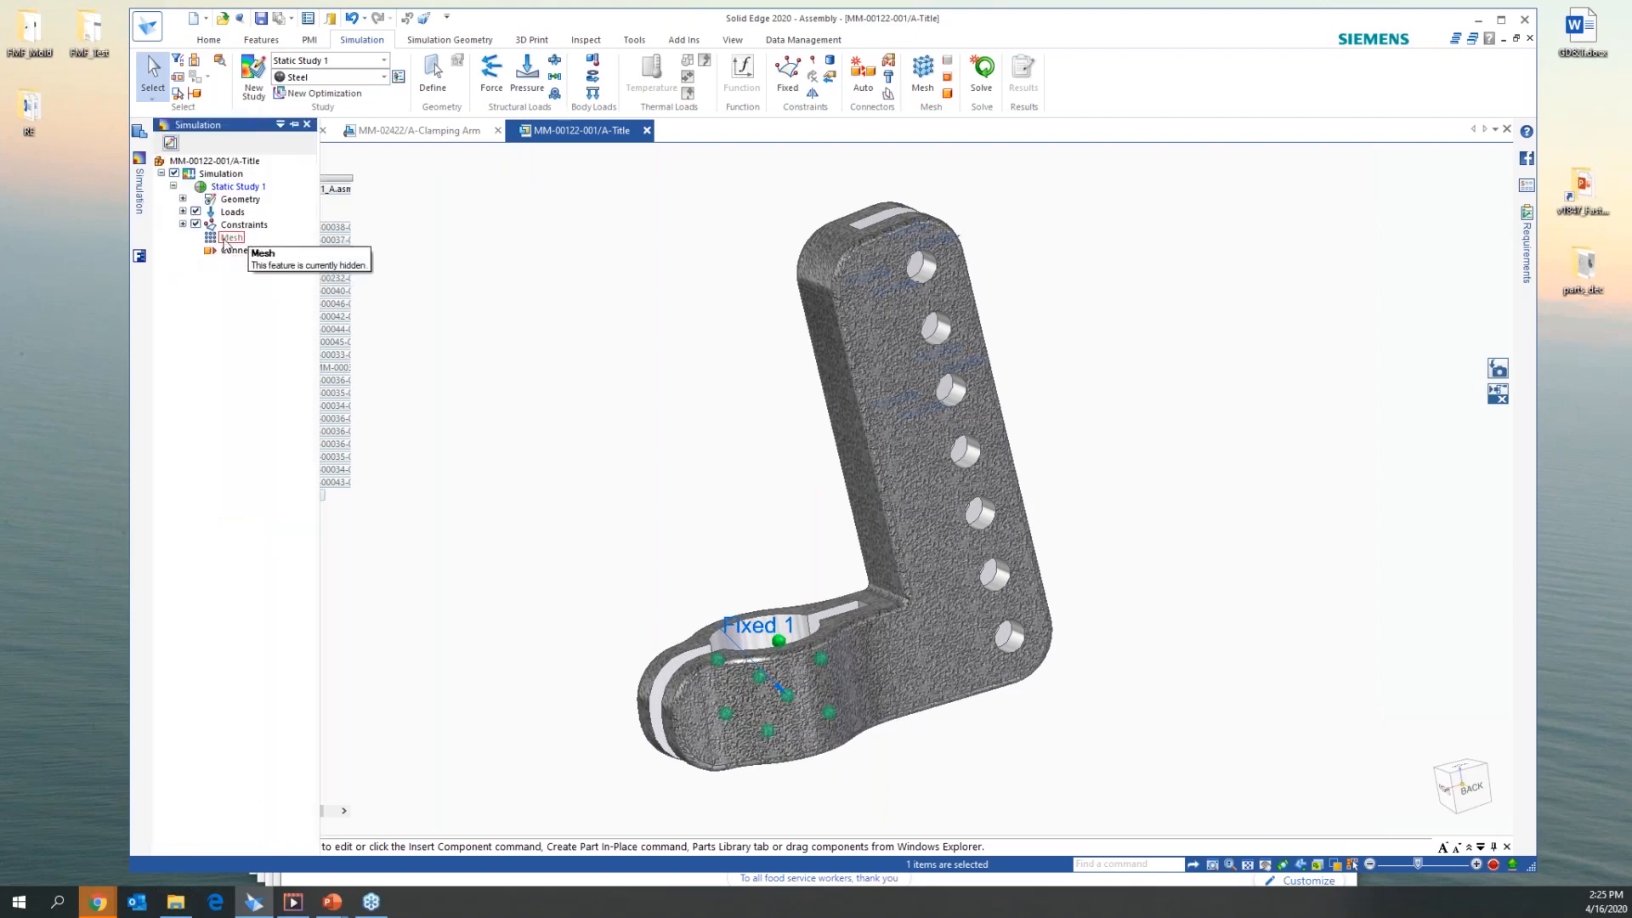
{"action": "left_click", "coordinate": [225, 241]}
{"action": "right_click", "coordinate": [225, 241]}
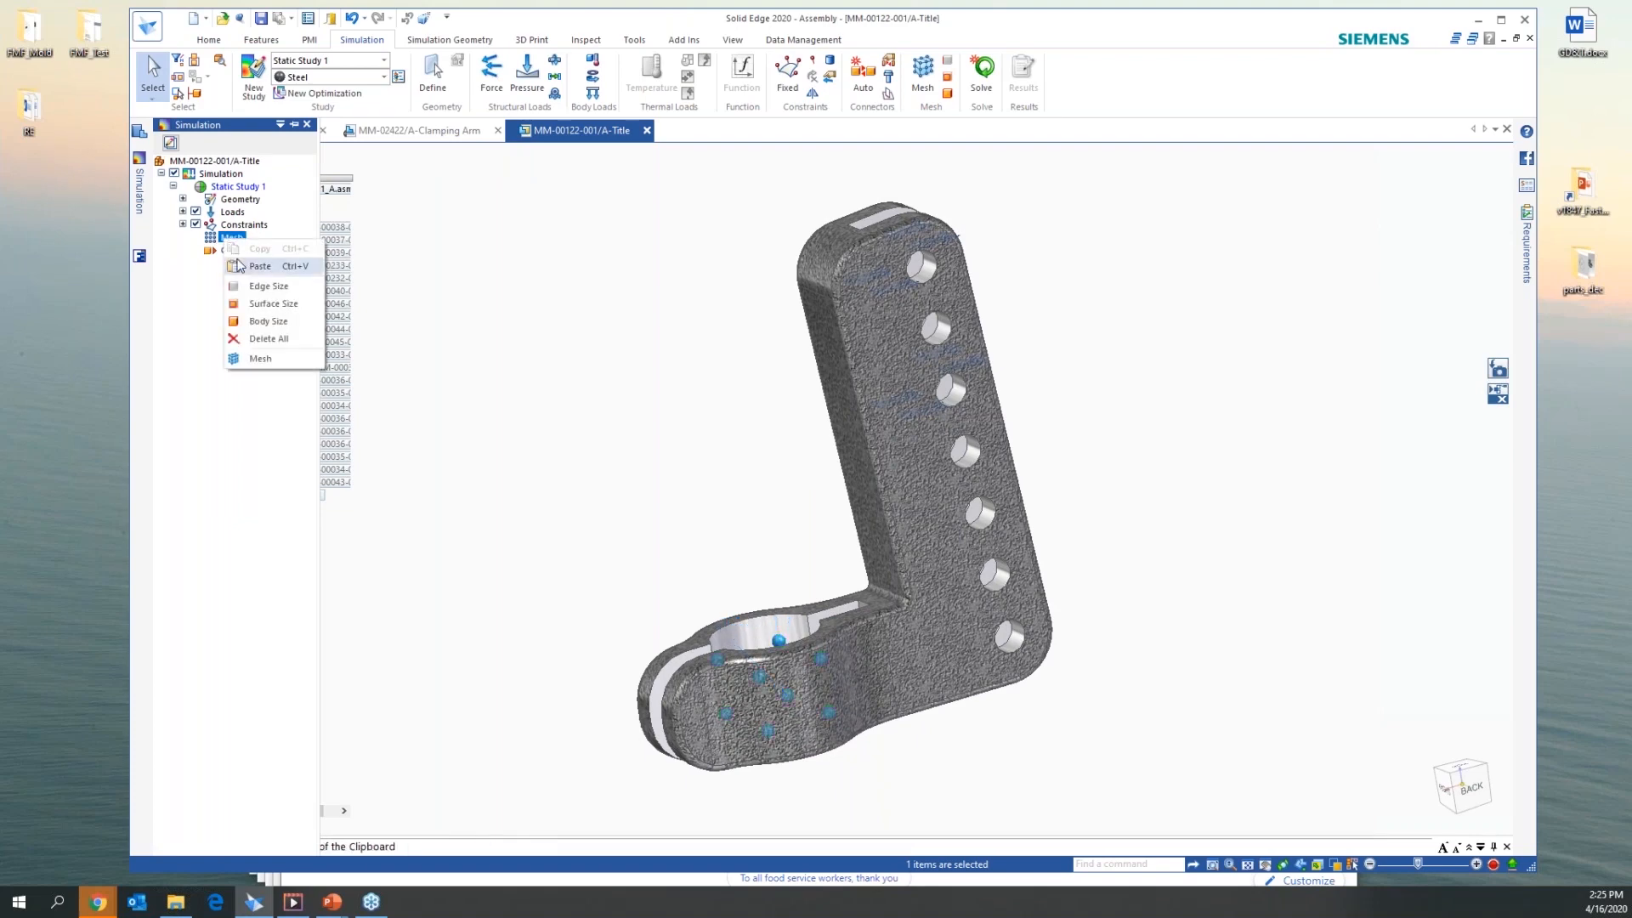
{"action": "left_click", "coordinate": [257, 358]}
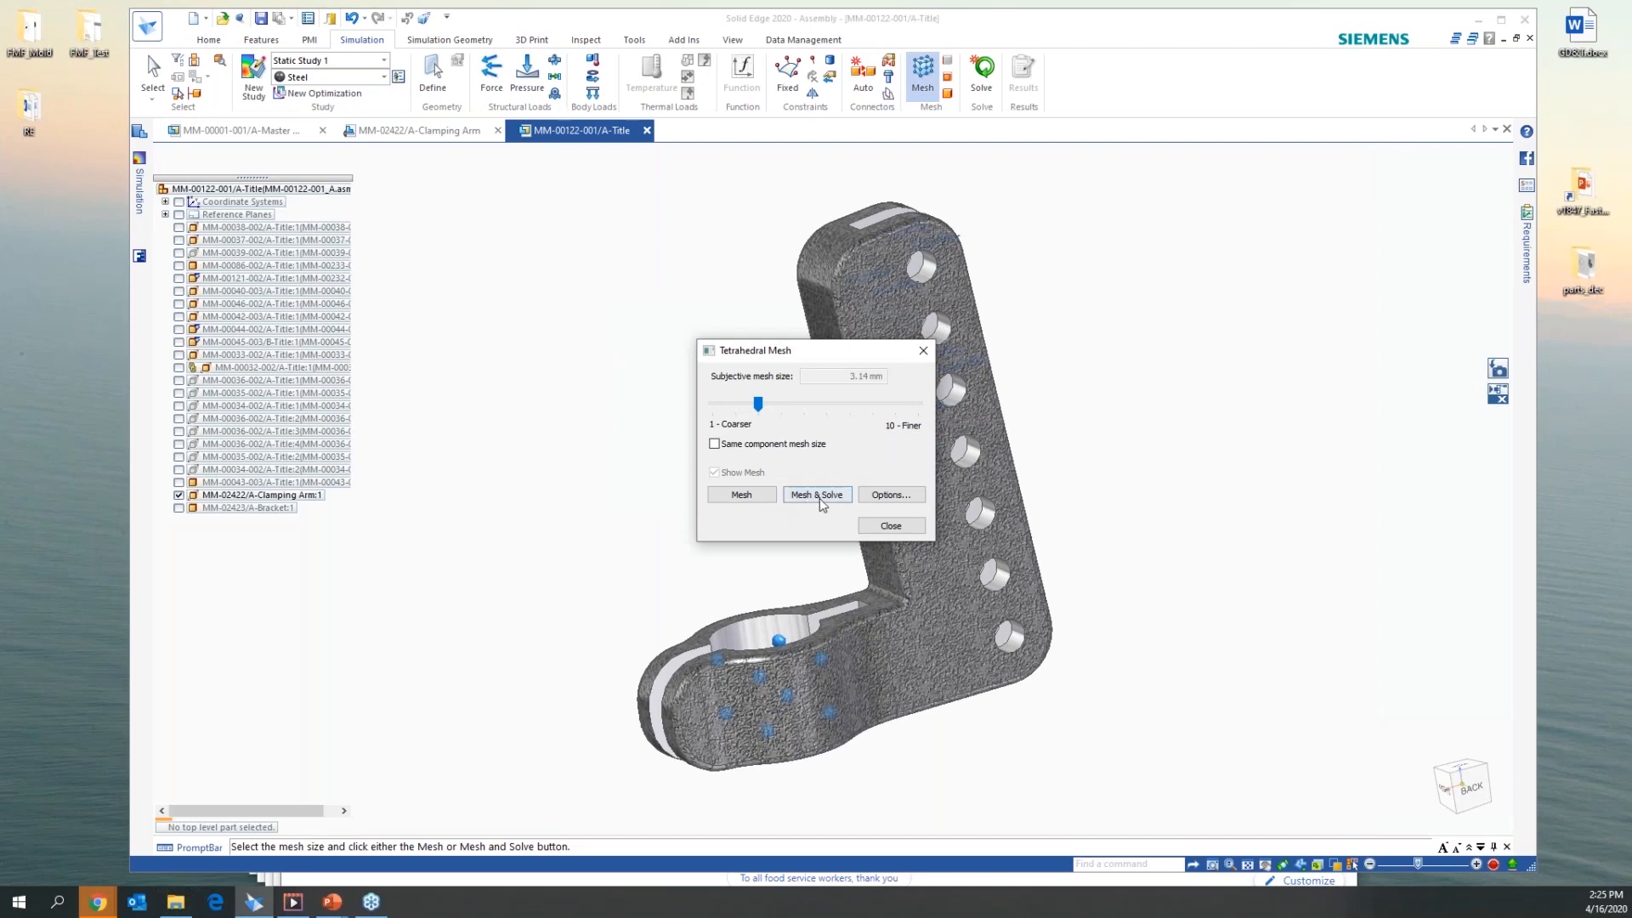
{"action": "left_click", "coordinate": [822, 500]}
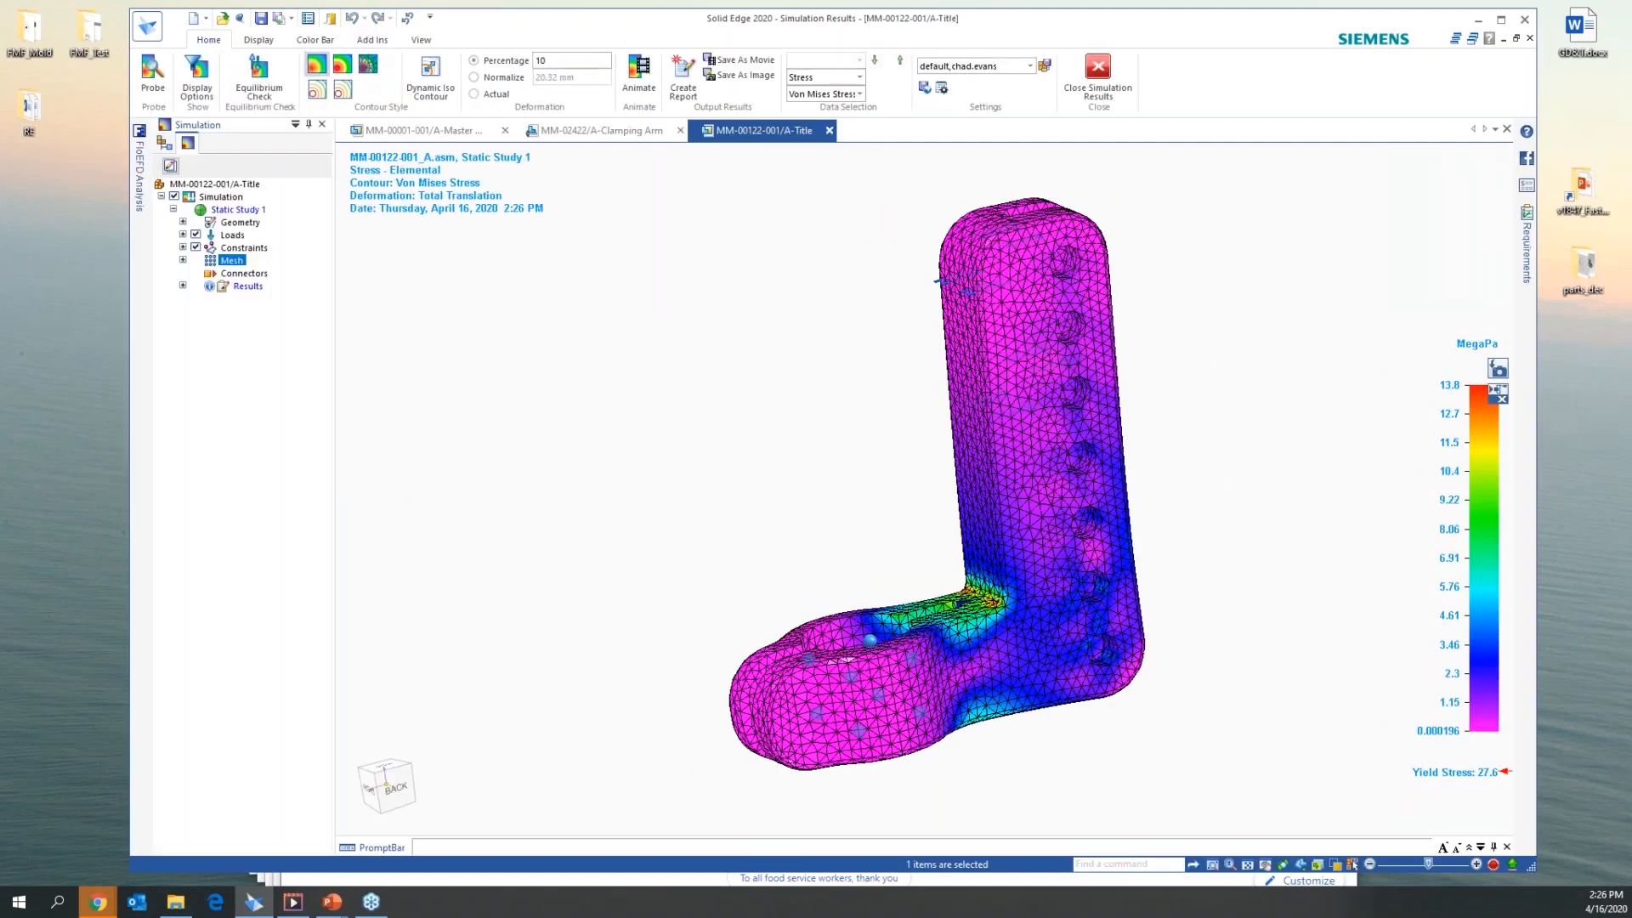
Animate the clamping arm's Von Mises stress results to view how the arm deforms under load
{"action": "scroll", "coordinate": [1129, 465], "scroll_direction": "up", "scroll_amount": 2}
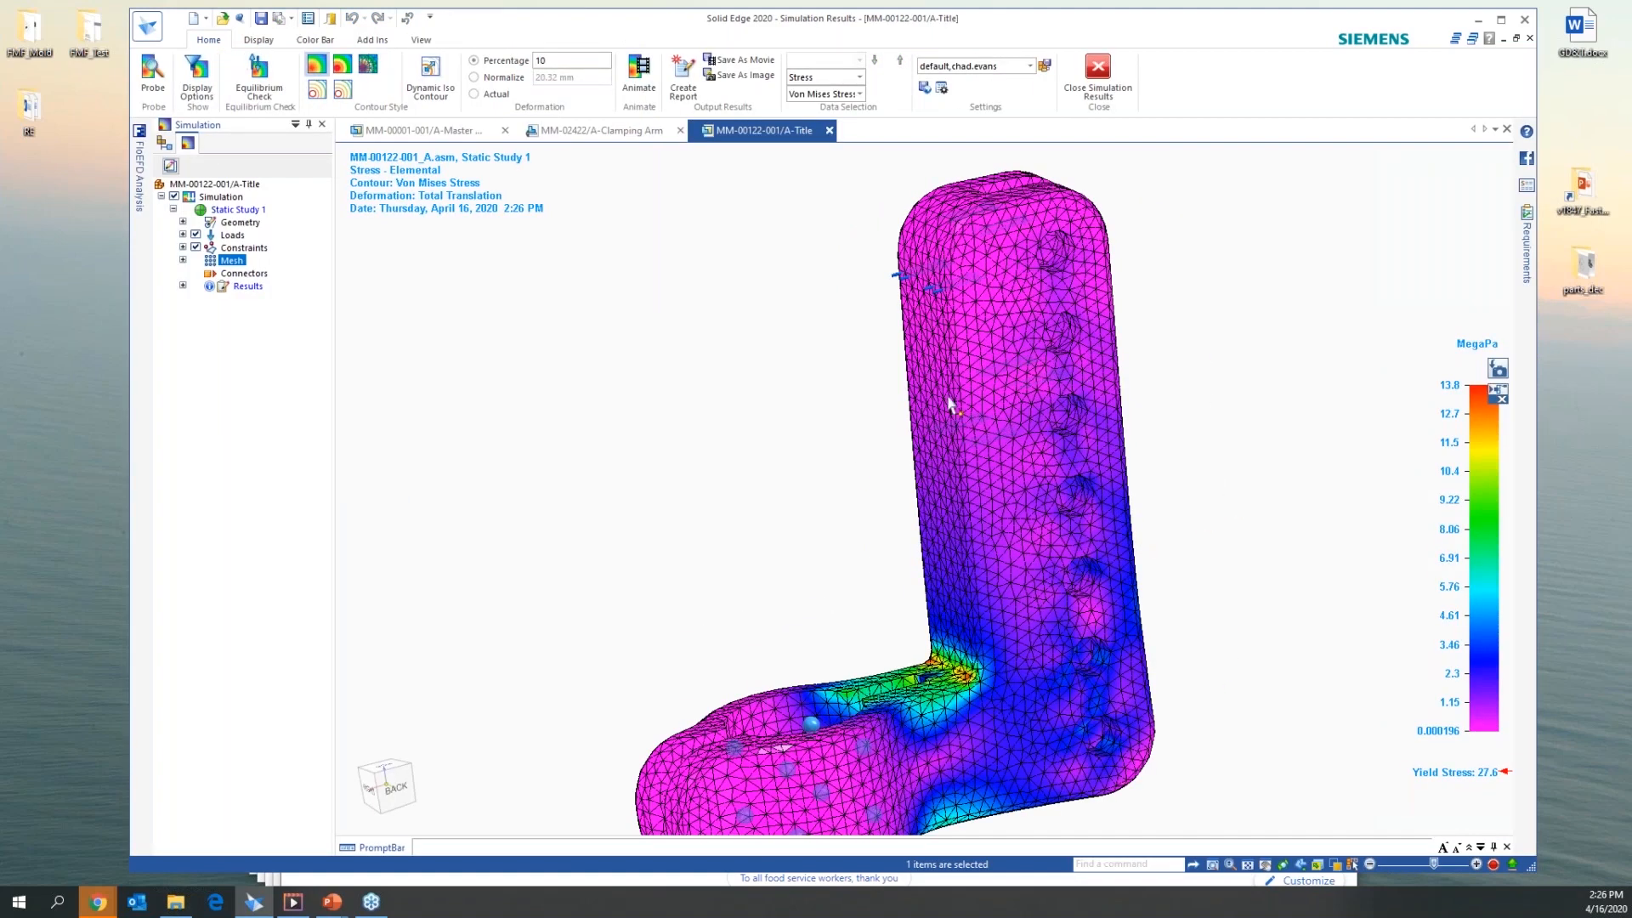
{"action": "left_click", "coordinate": [643, 77]}
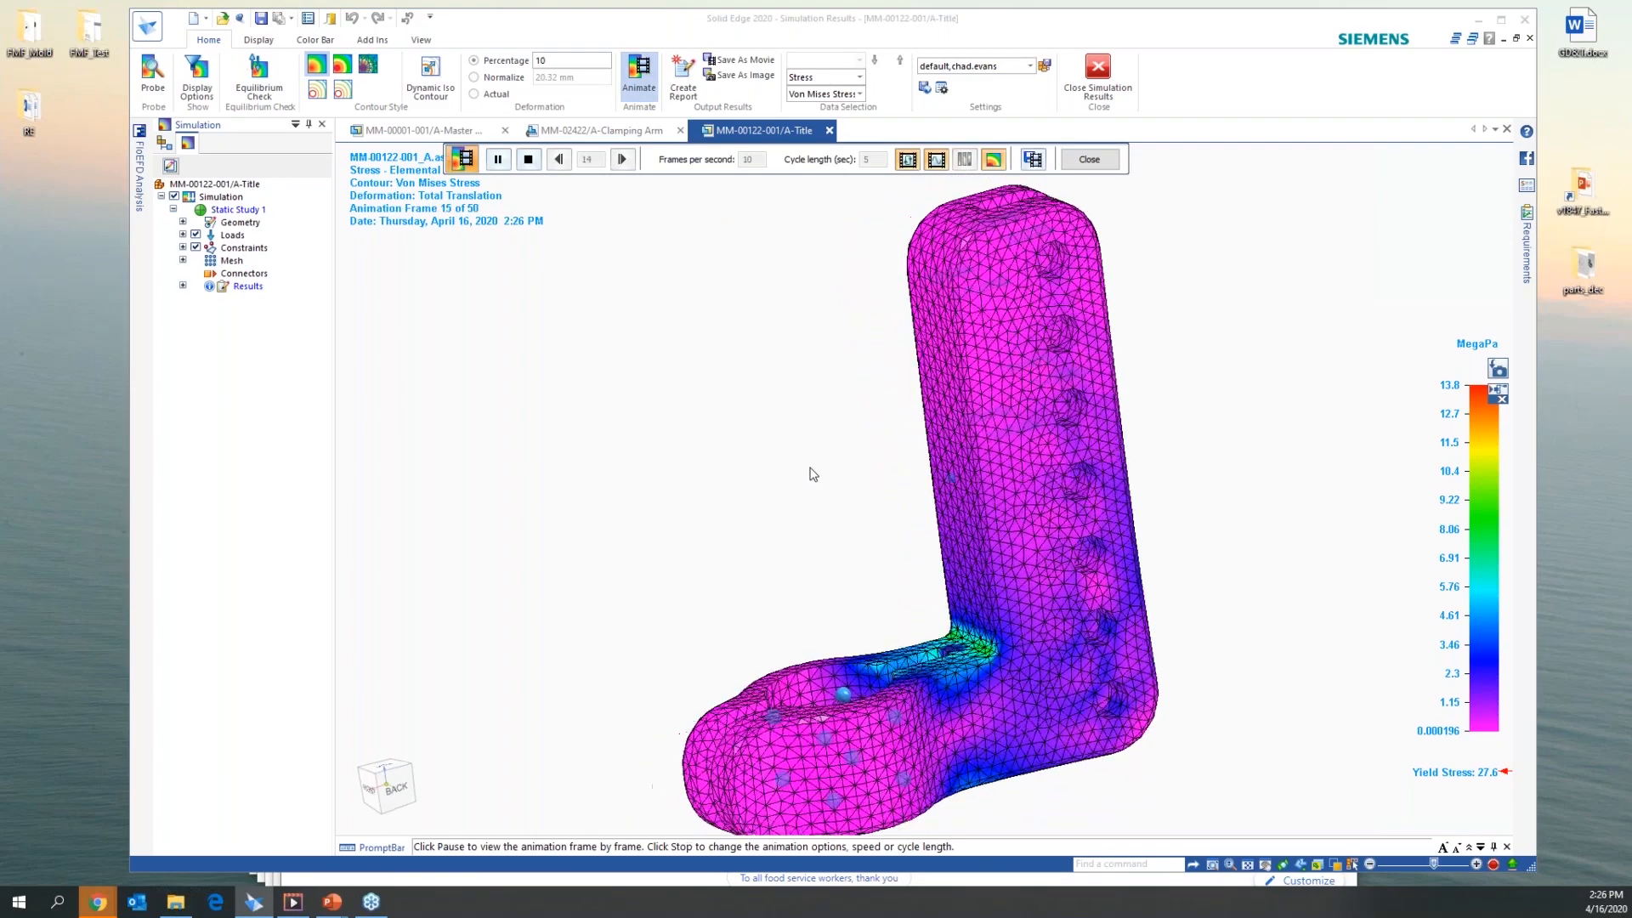
{"action": "left_click", "coordinate": [644, 75]}
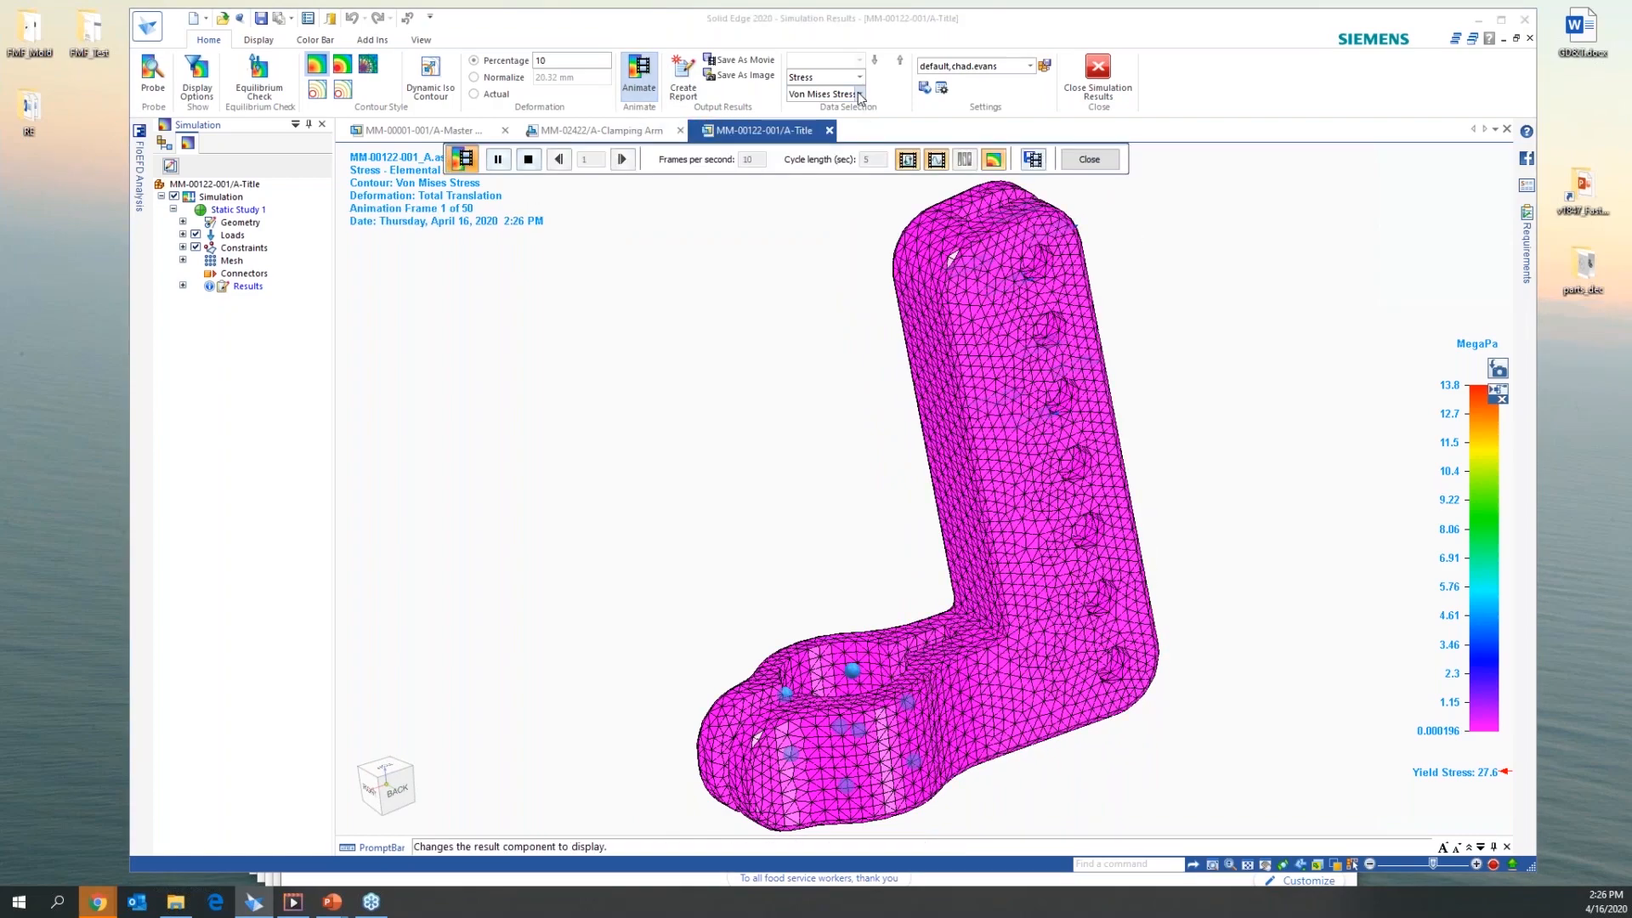
Show the Factor of Safety contour and limit its color bar to a user-defined scale from 2 to 3
{"action": "left_click", "coordinate": [860, 93]}
{"action": "left_click", "coordinate": [842, 223]}
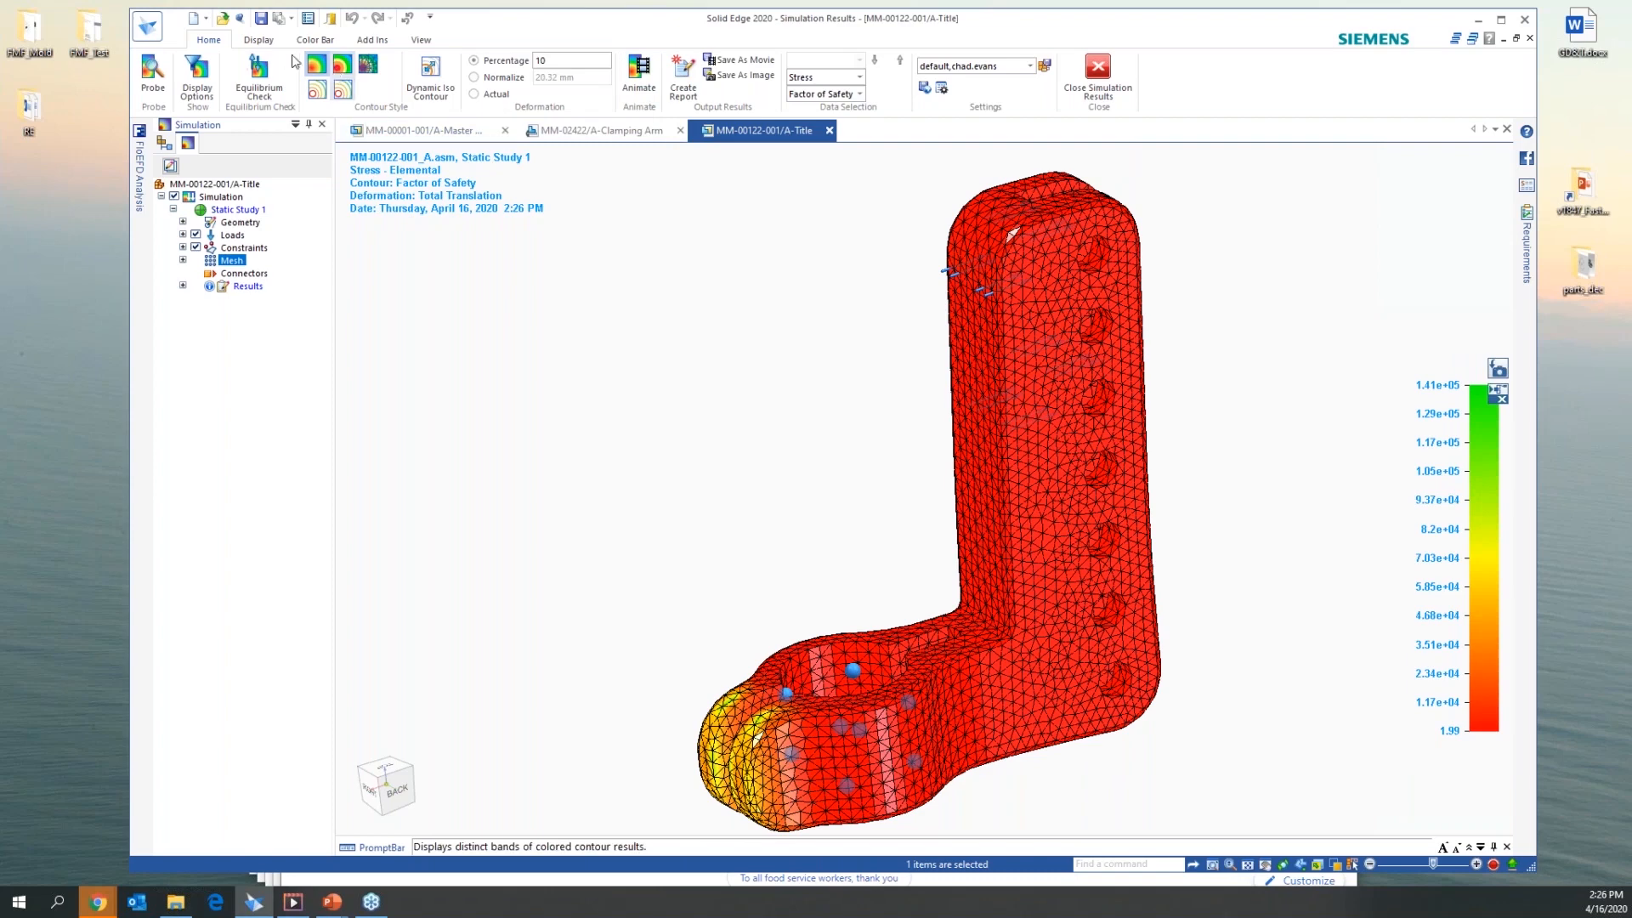
{"action": "left_click", "coordinate": [263, 41]}
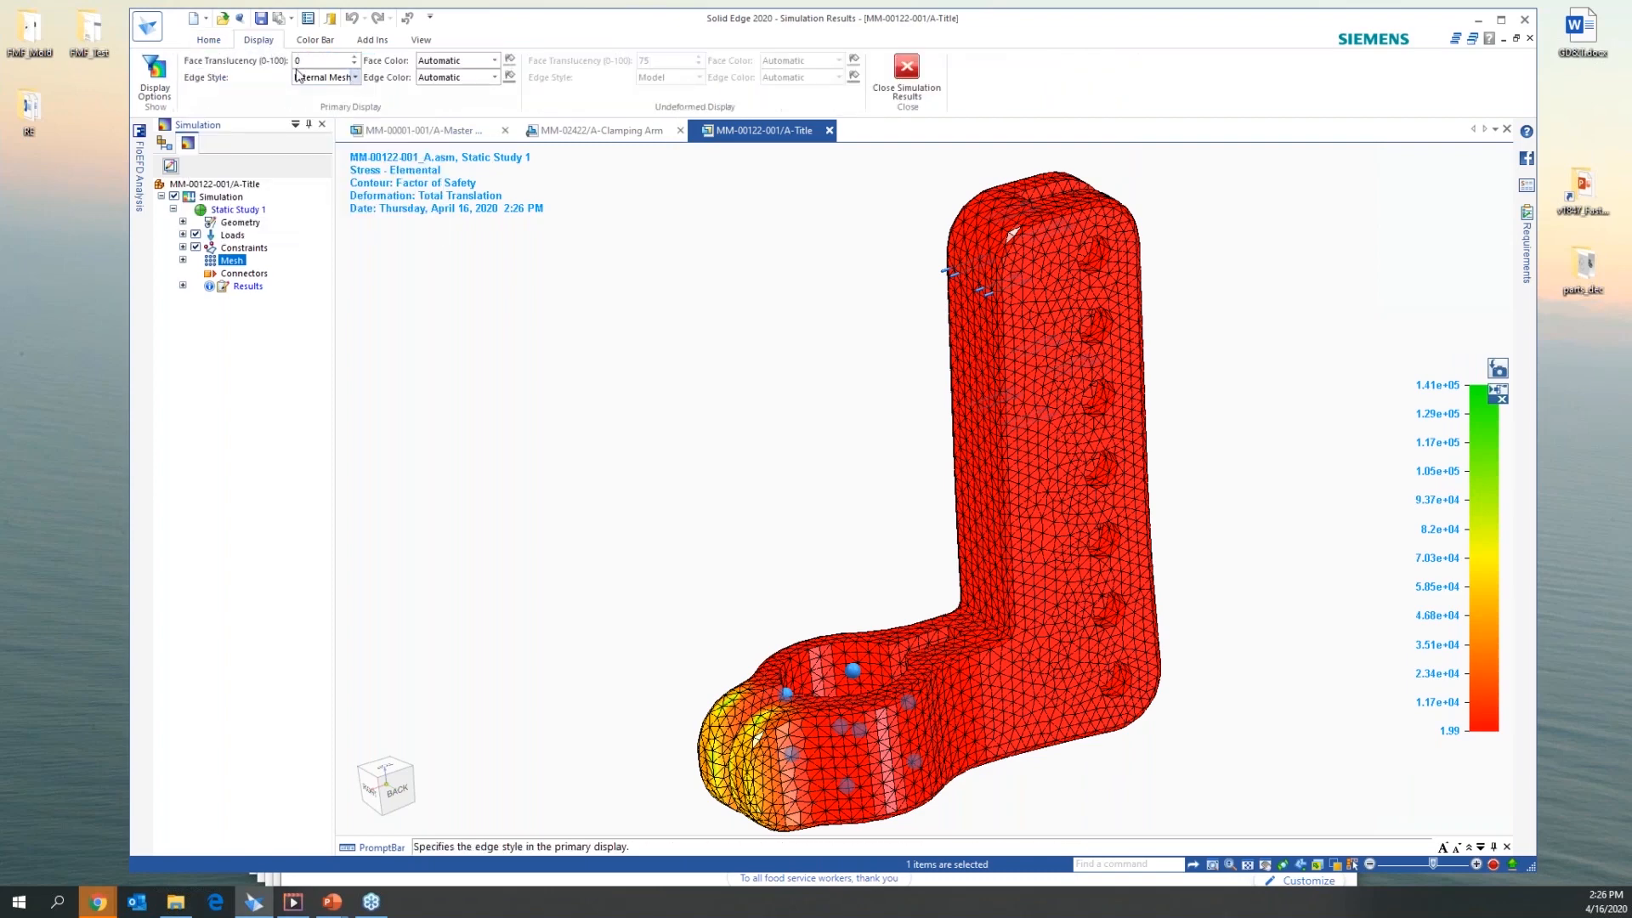
{"action": "left_click", "coordinate": [317, 40]}
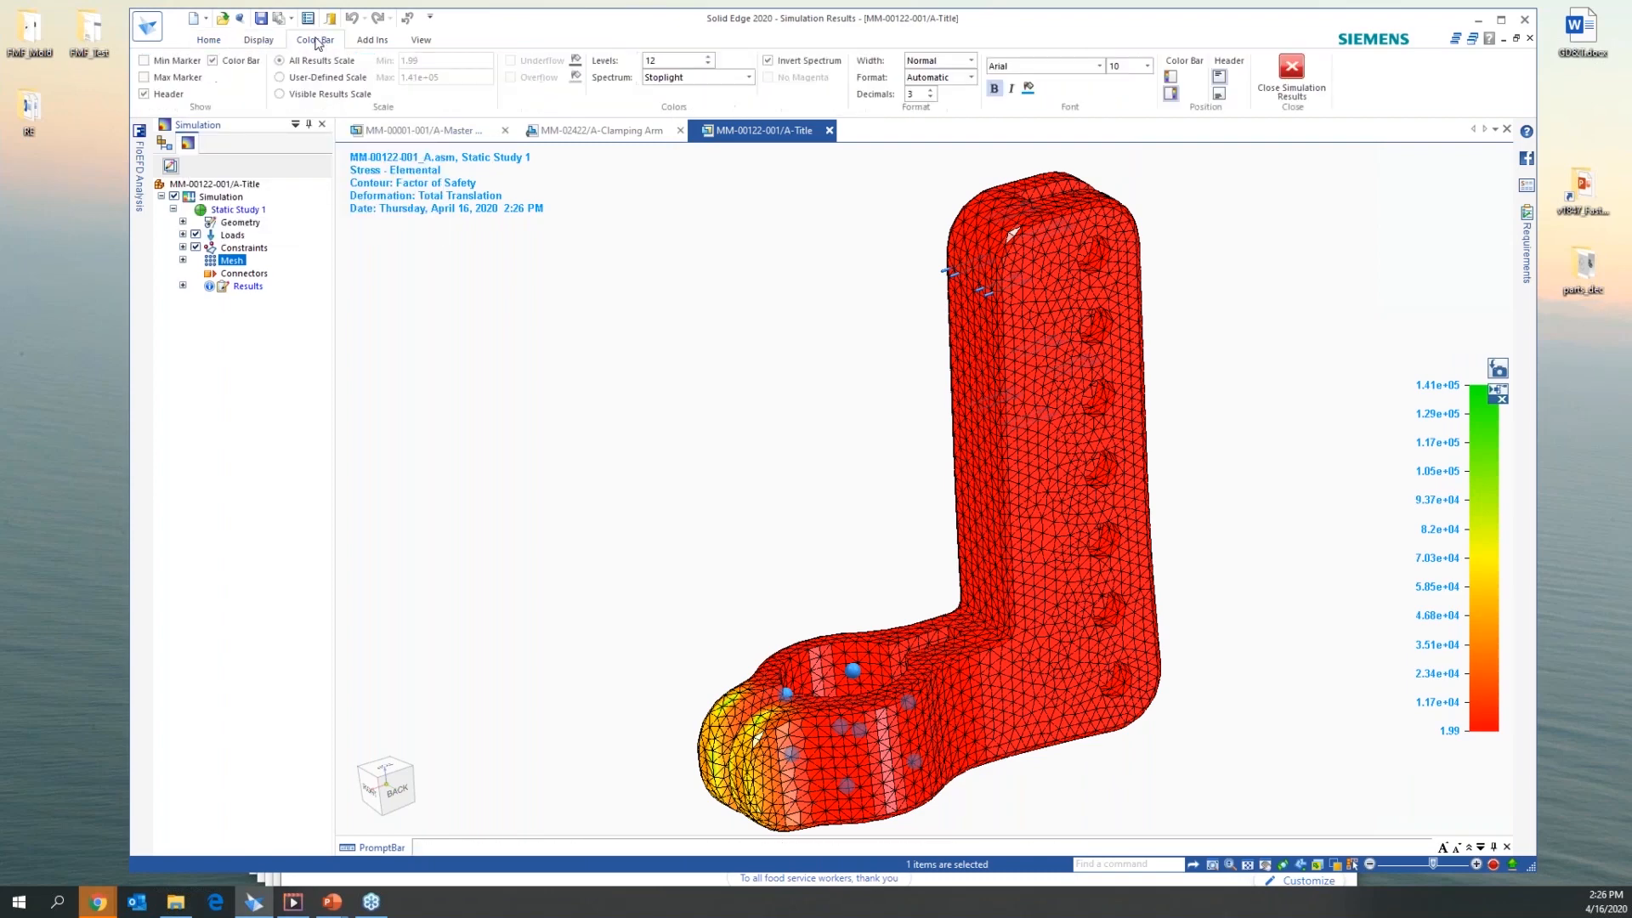
{"action": "left_click", "coordinate": [279, 77]}
{"action": "left_click", "coordinate": [421, 62]}
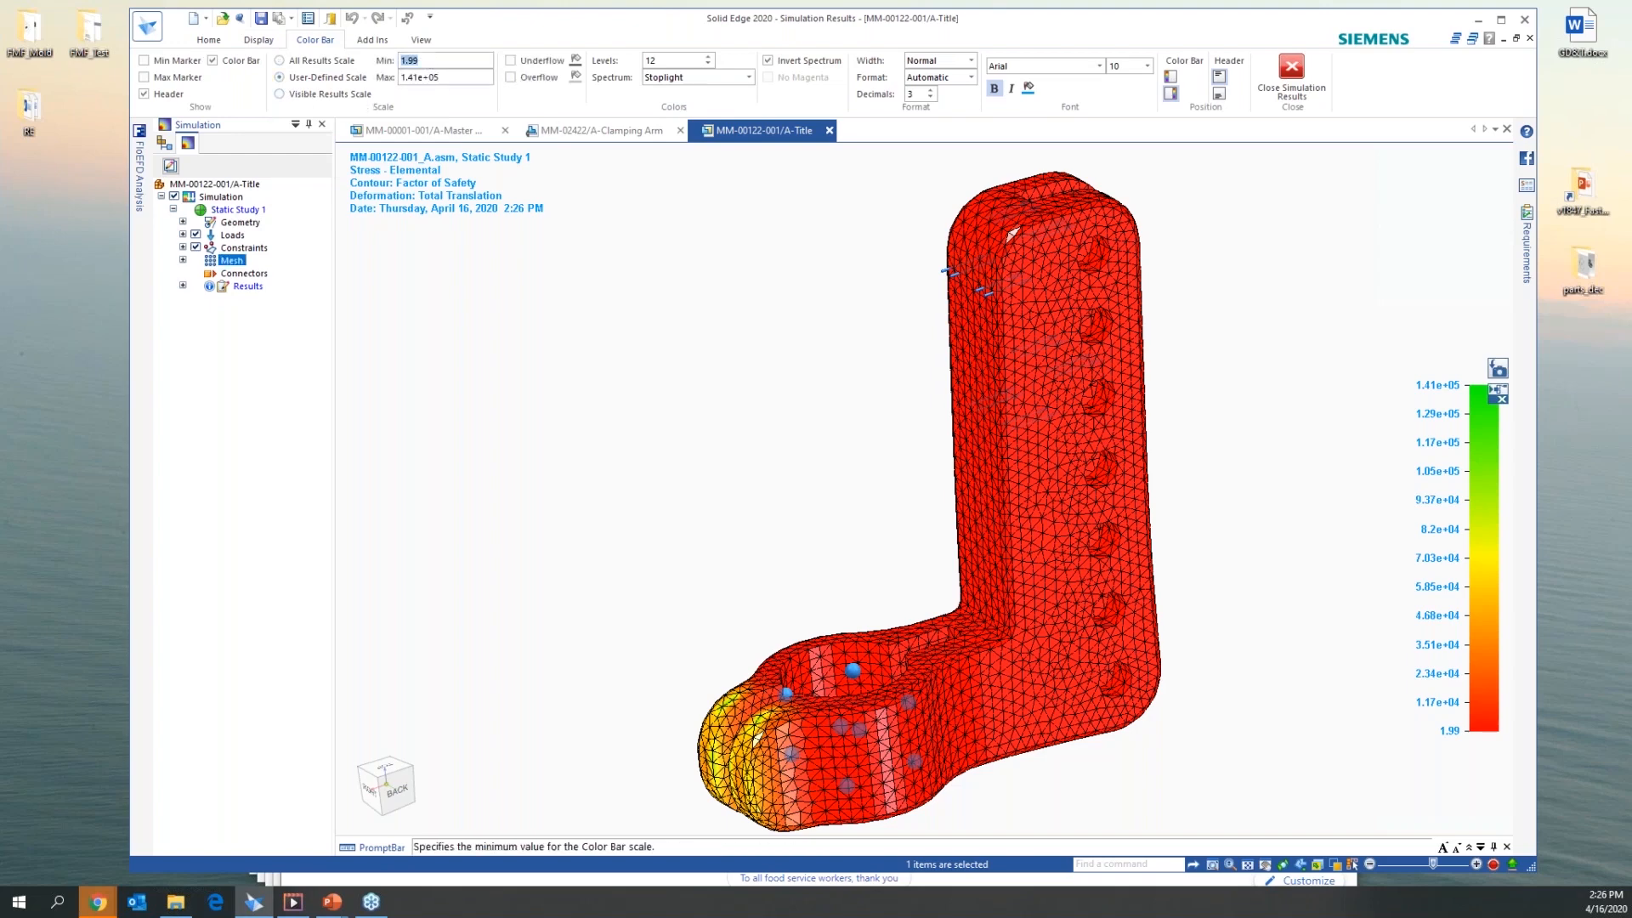
{"action": "left_click", "coordinate": [445, 78]}
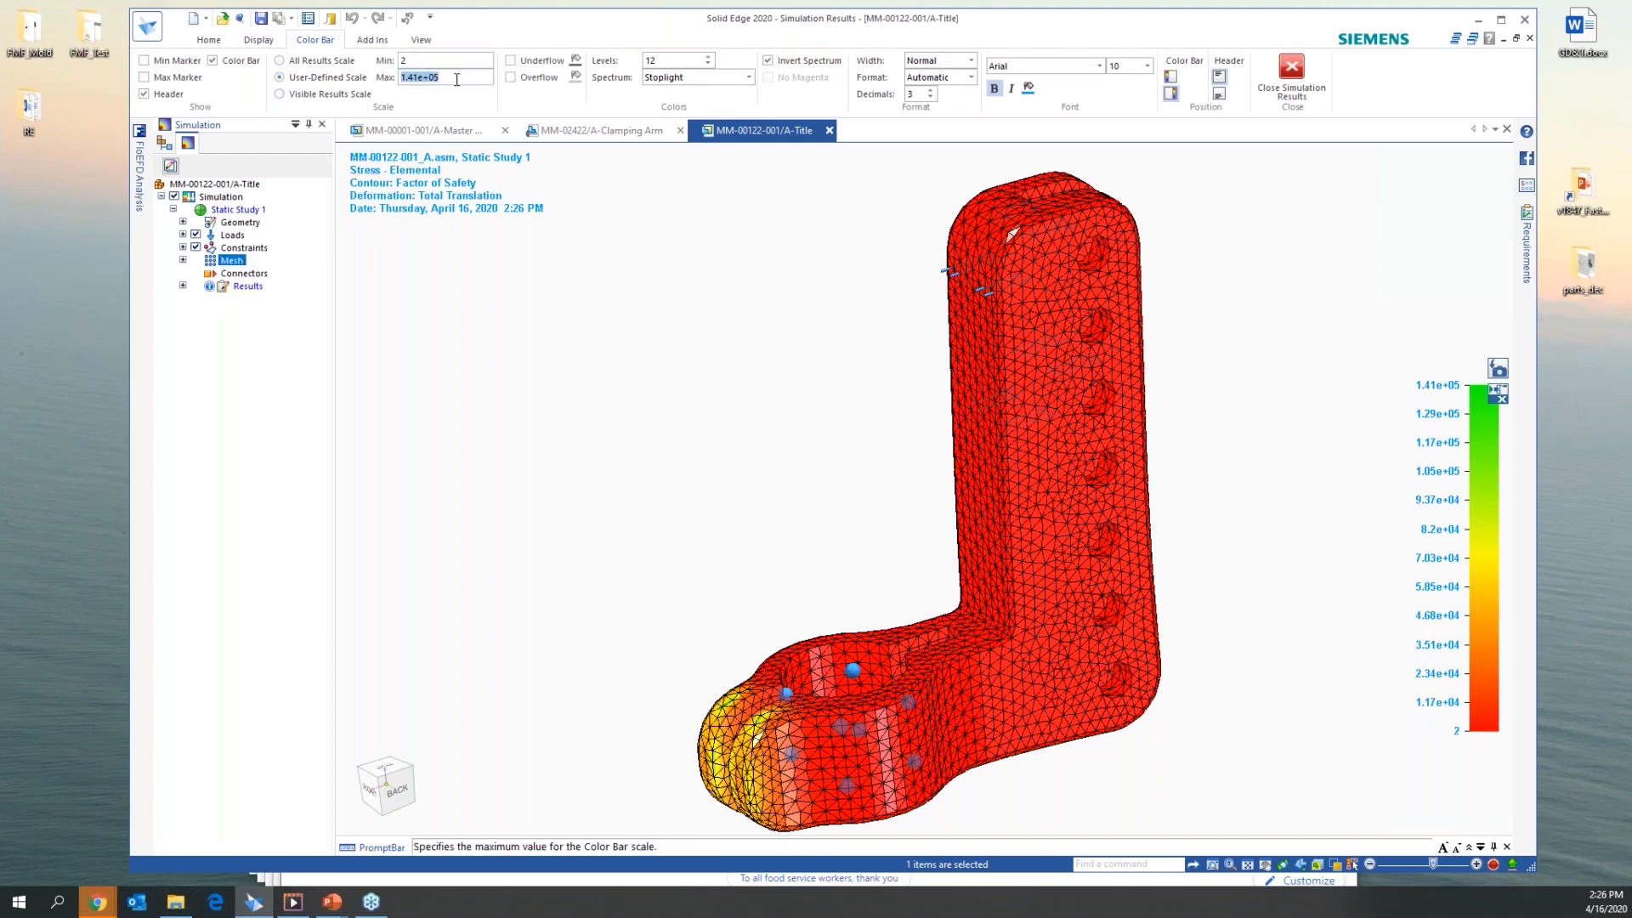
{"action": "type", "text": "3"}
{"action": "key", "text": "Return"}
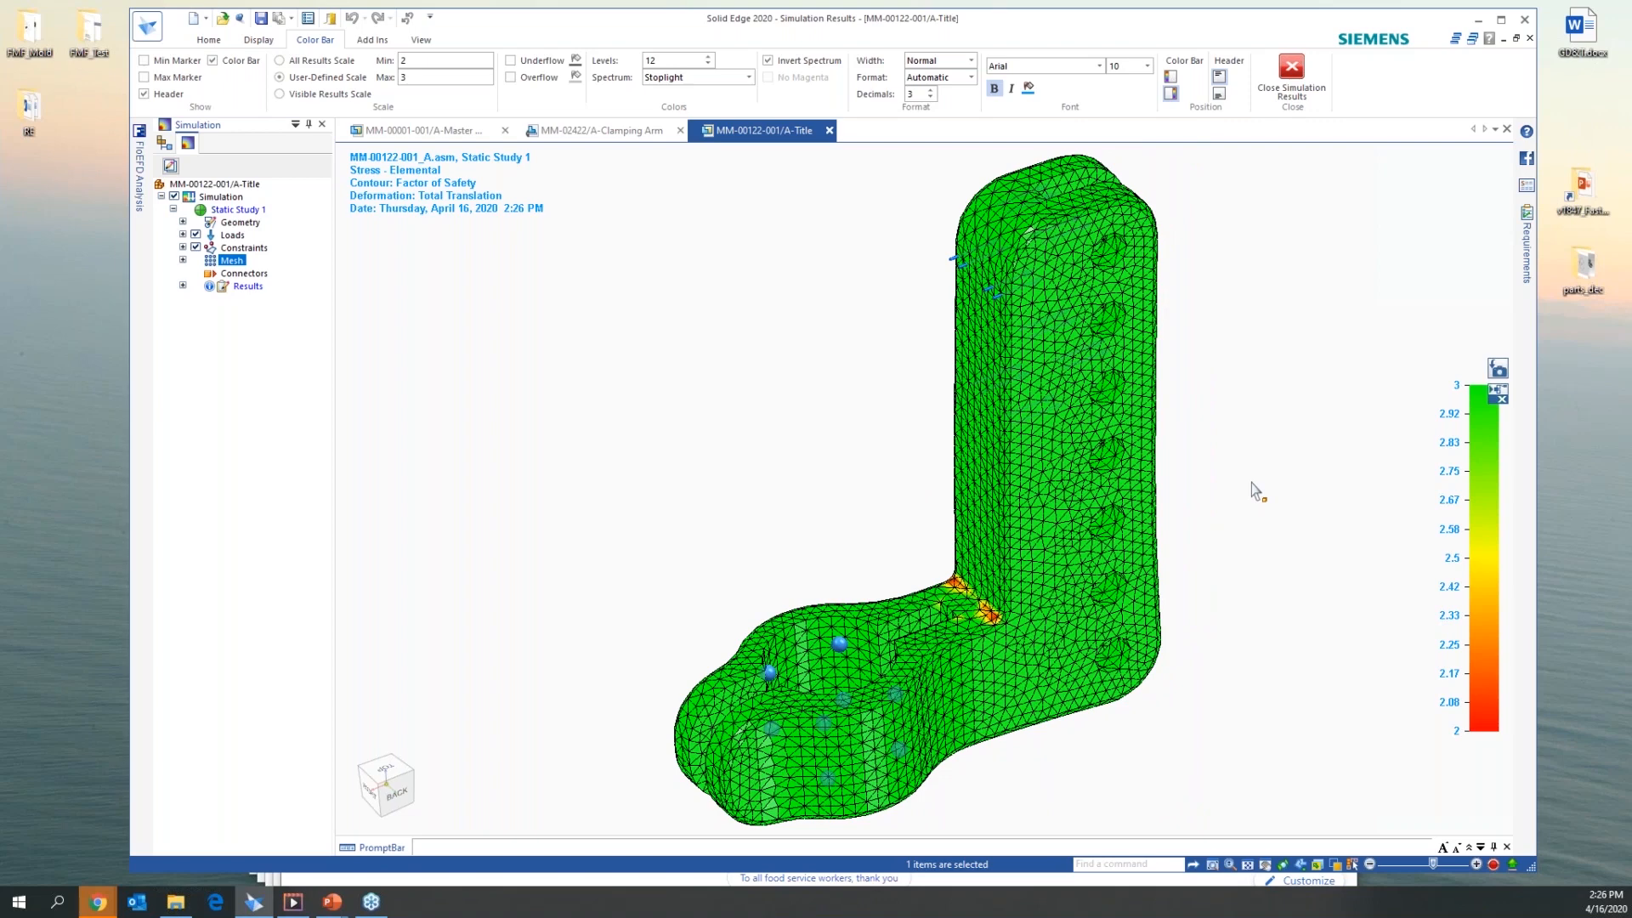
Close the simulation results and display all components of the assembly again
{"action": "left_click", "coordinate": [1288, 92]}
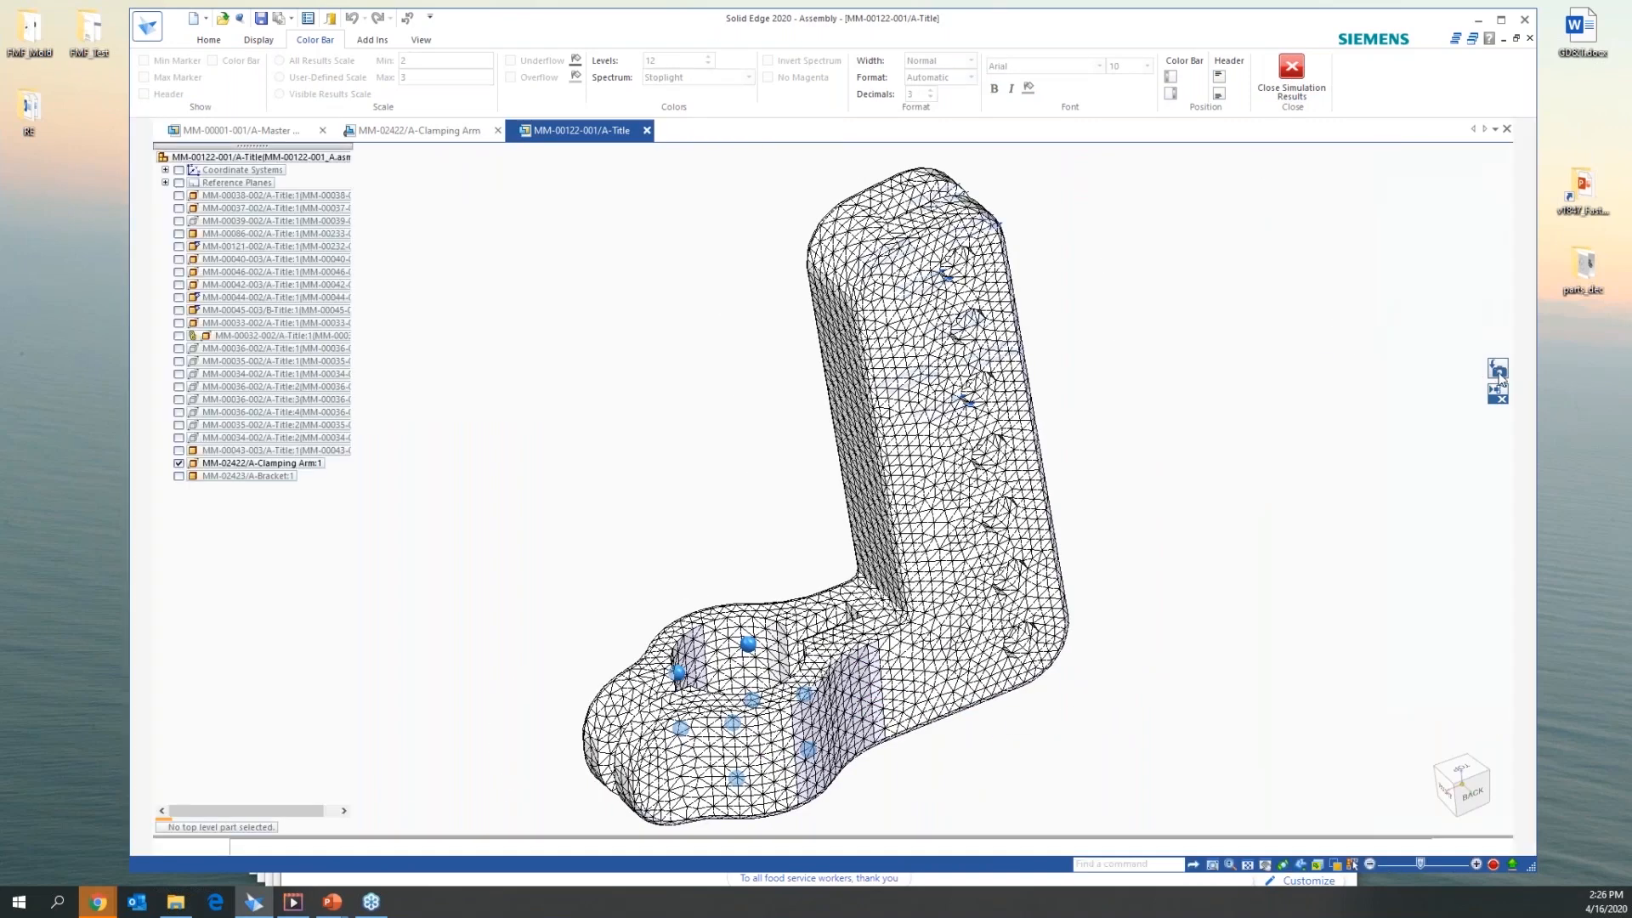
{"action": "left_click", "coordinate": [1499, 372]}
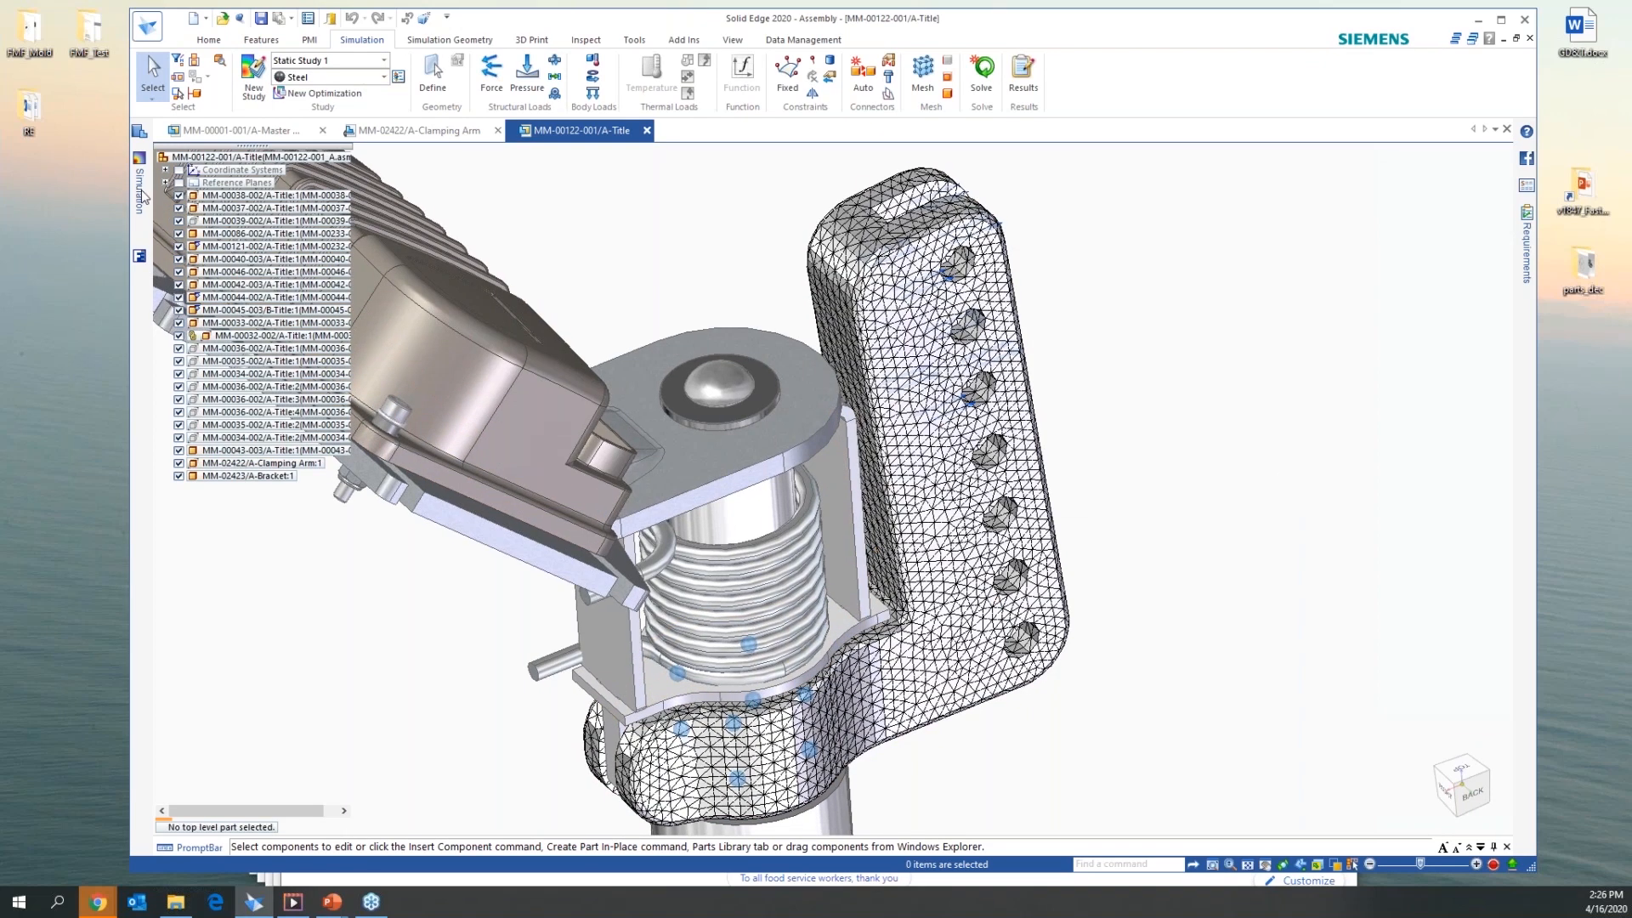
Keep the simulation tree open and hide the mesh, loads and constraints of Static Study 1
{"action": "mouse_move", "coordinate": [141, 191]}
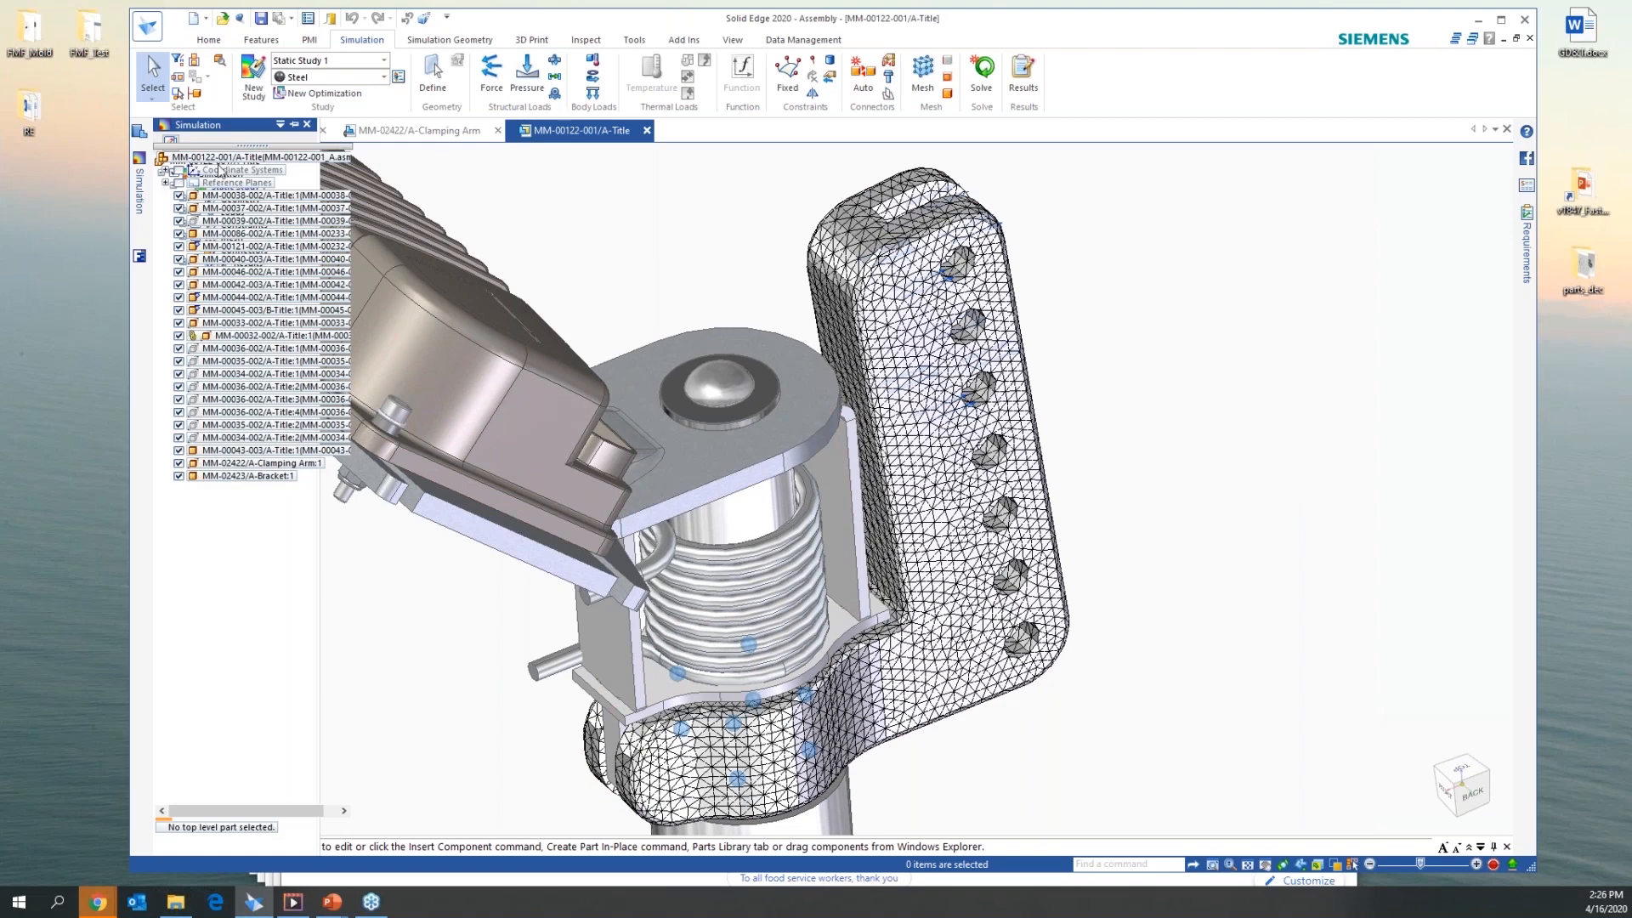
{"action": "left_click", "coordinate": [294, 124]}
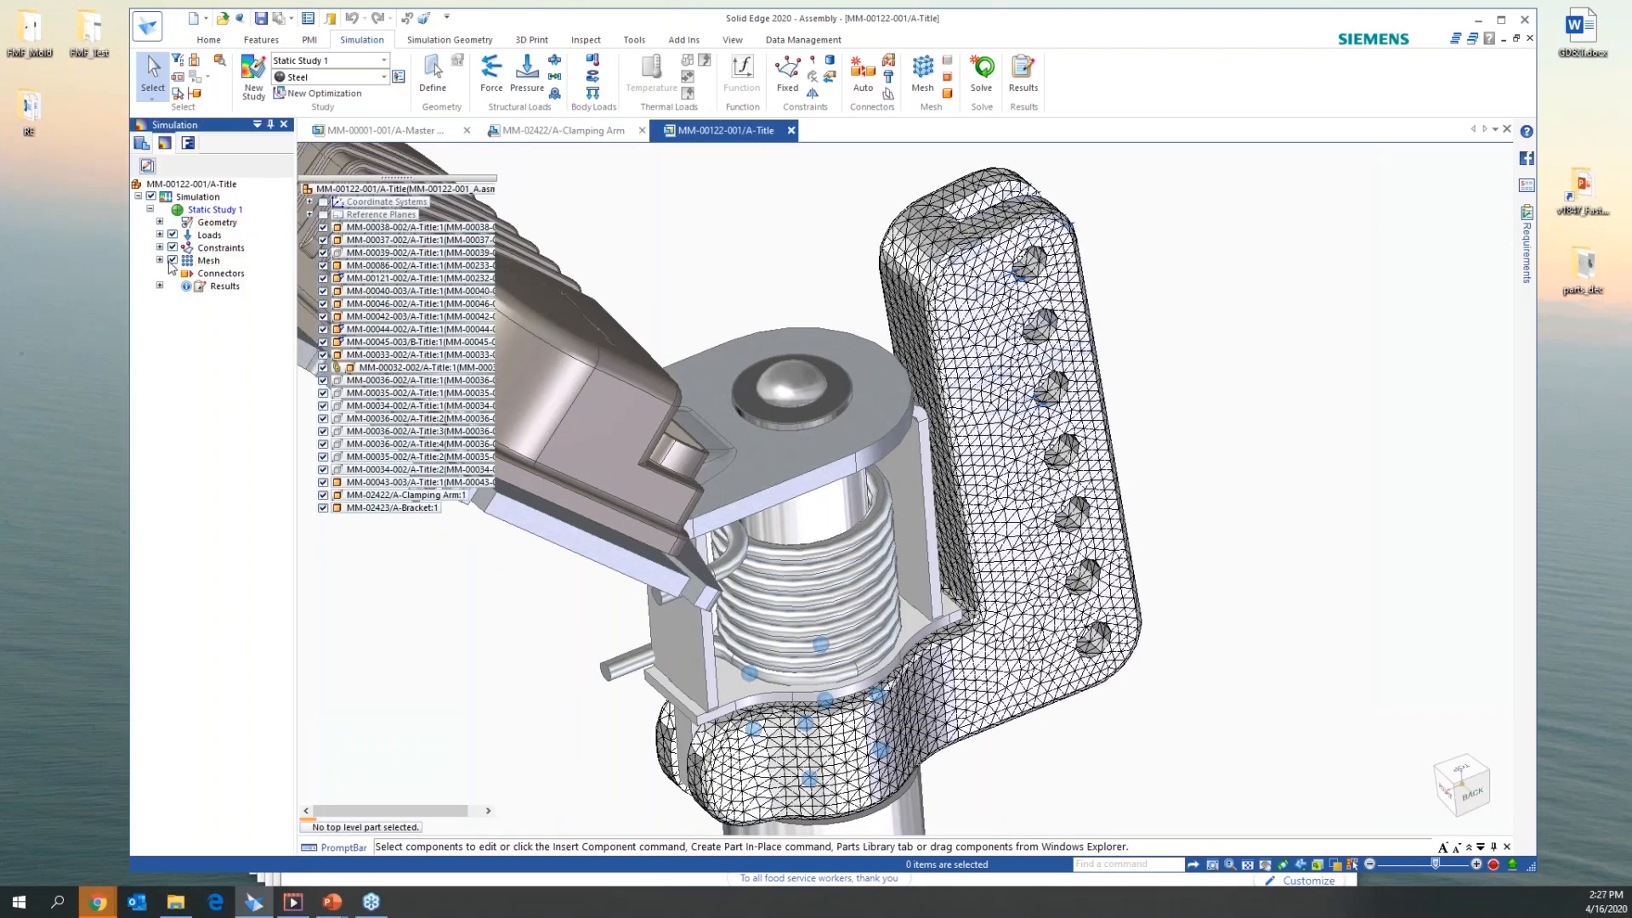
{"action": "left_click", "coordinate": [173, 260]}
{"action": "middle_click_drag", "start_coordinate": [1127, 572], "coordinate": [1171, 595]}
{"action": "left_click", "coordinate": [173, 235]}
{"action": "left_click", "coordinate": [172, 248]}
Select the side face of MM-00045-003 near the clamping arm's inner corner and reposition the steering wheel beyond the arm's outer edge
{"action": "middle_click_drag", "start_coordinate": [1164, 493], "coordinate": [1093, 659]}
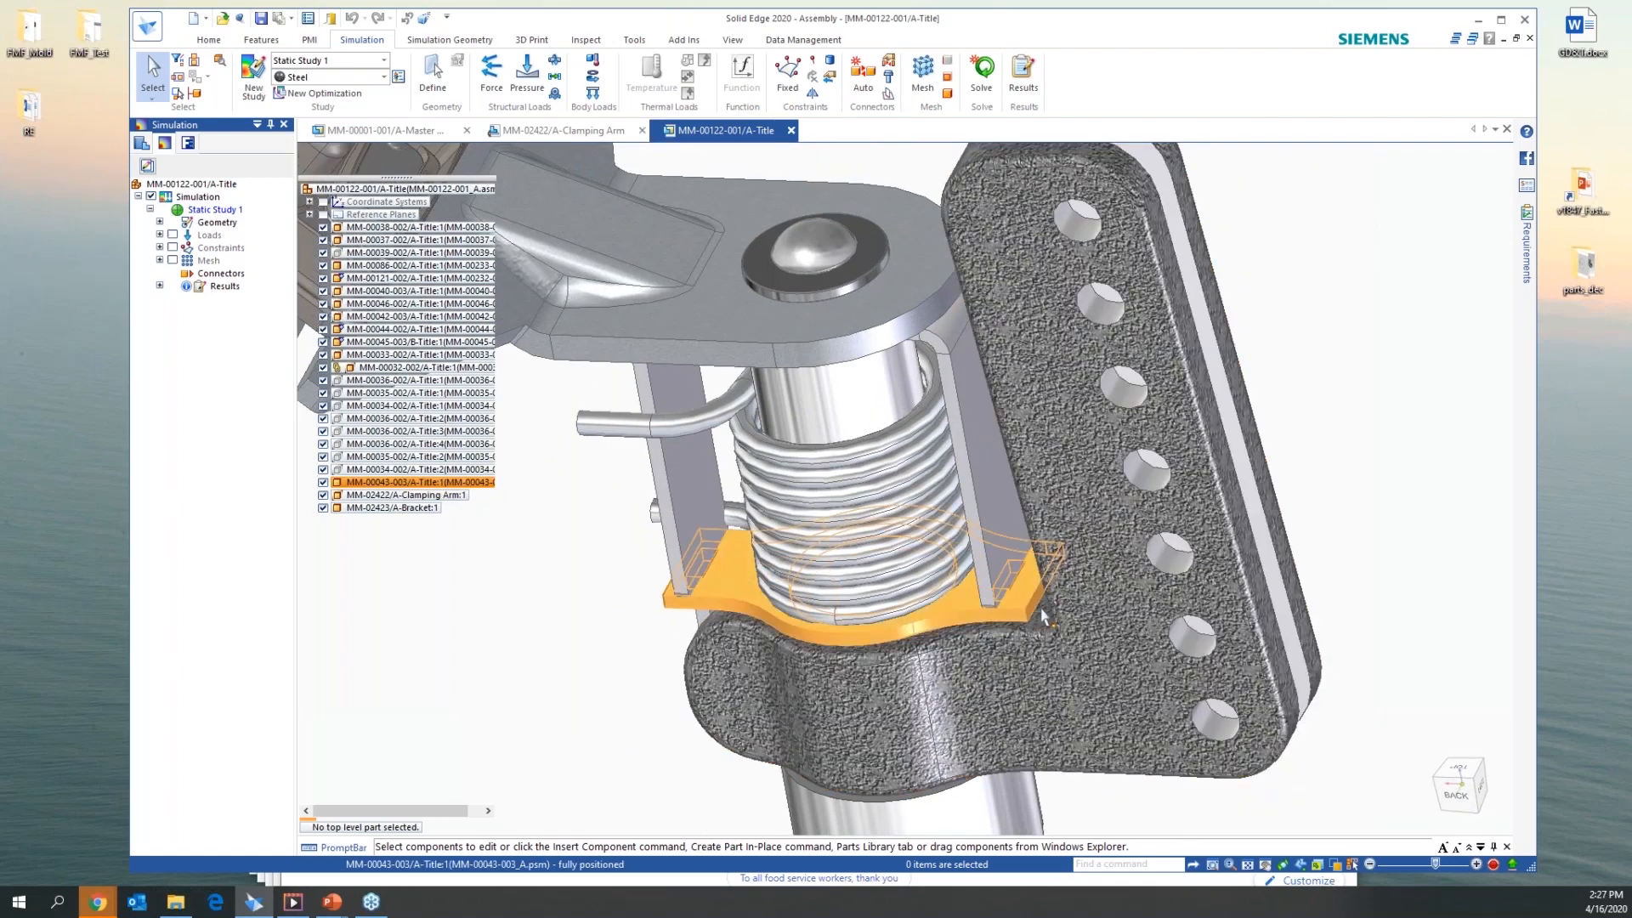
{"action": "middle_click_drag", "start_coordinate": [1044, 614], "coordinate": [1295, 805]}
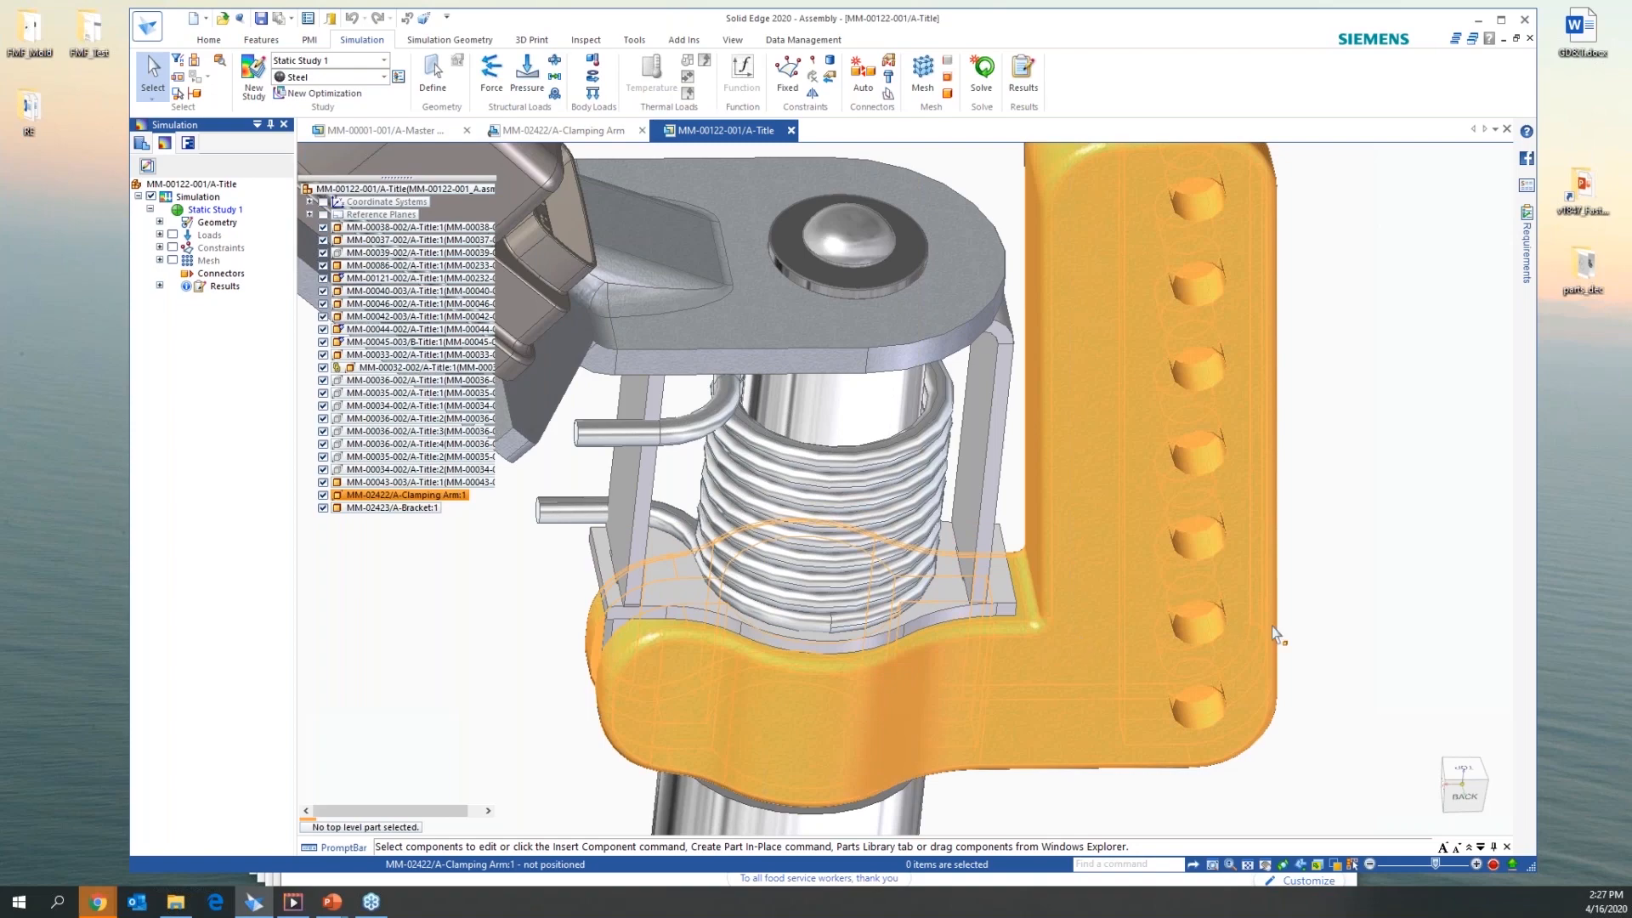
{"action": "mouse_move", "coordinate": [1407, 648]}
{"action": "middle_mouse_down"}
{"action": "mouse_move", "coordinate": [1366, 667]}
{"action": "mouse_move", "coordinate": [1085, 612]}
{"action": "middle_mouse_up"}
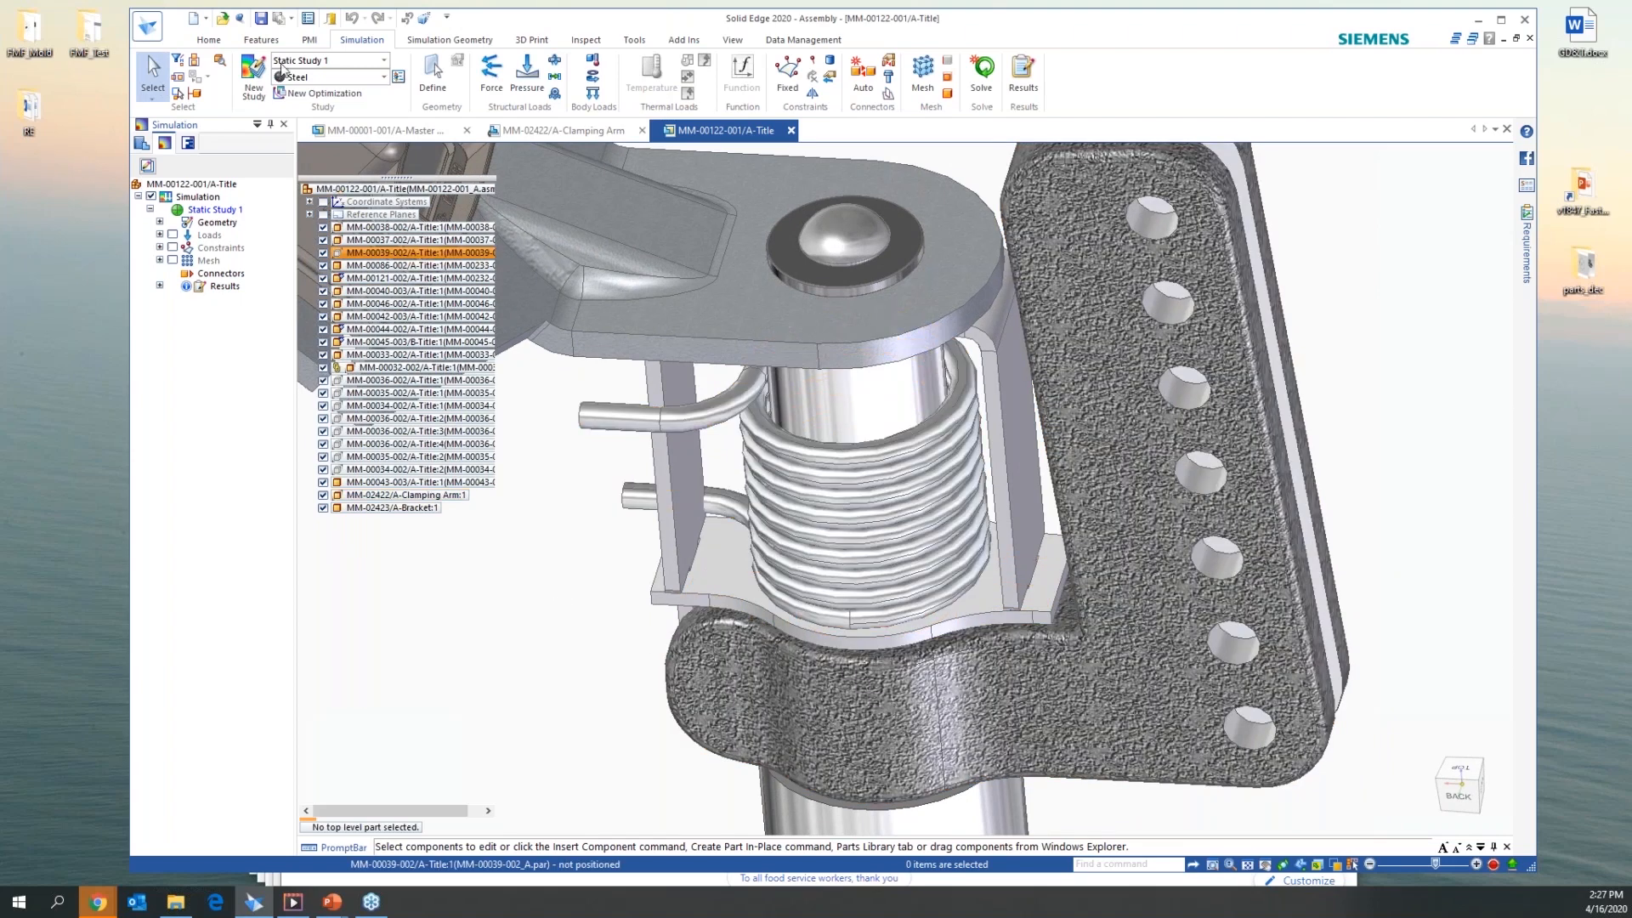
{"action": "left_click", "coordinate": [208, 41]}
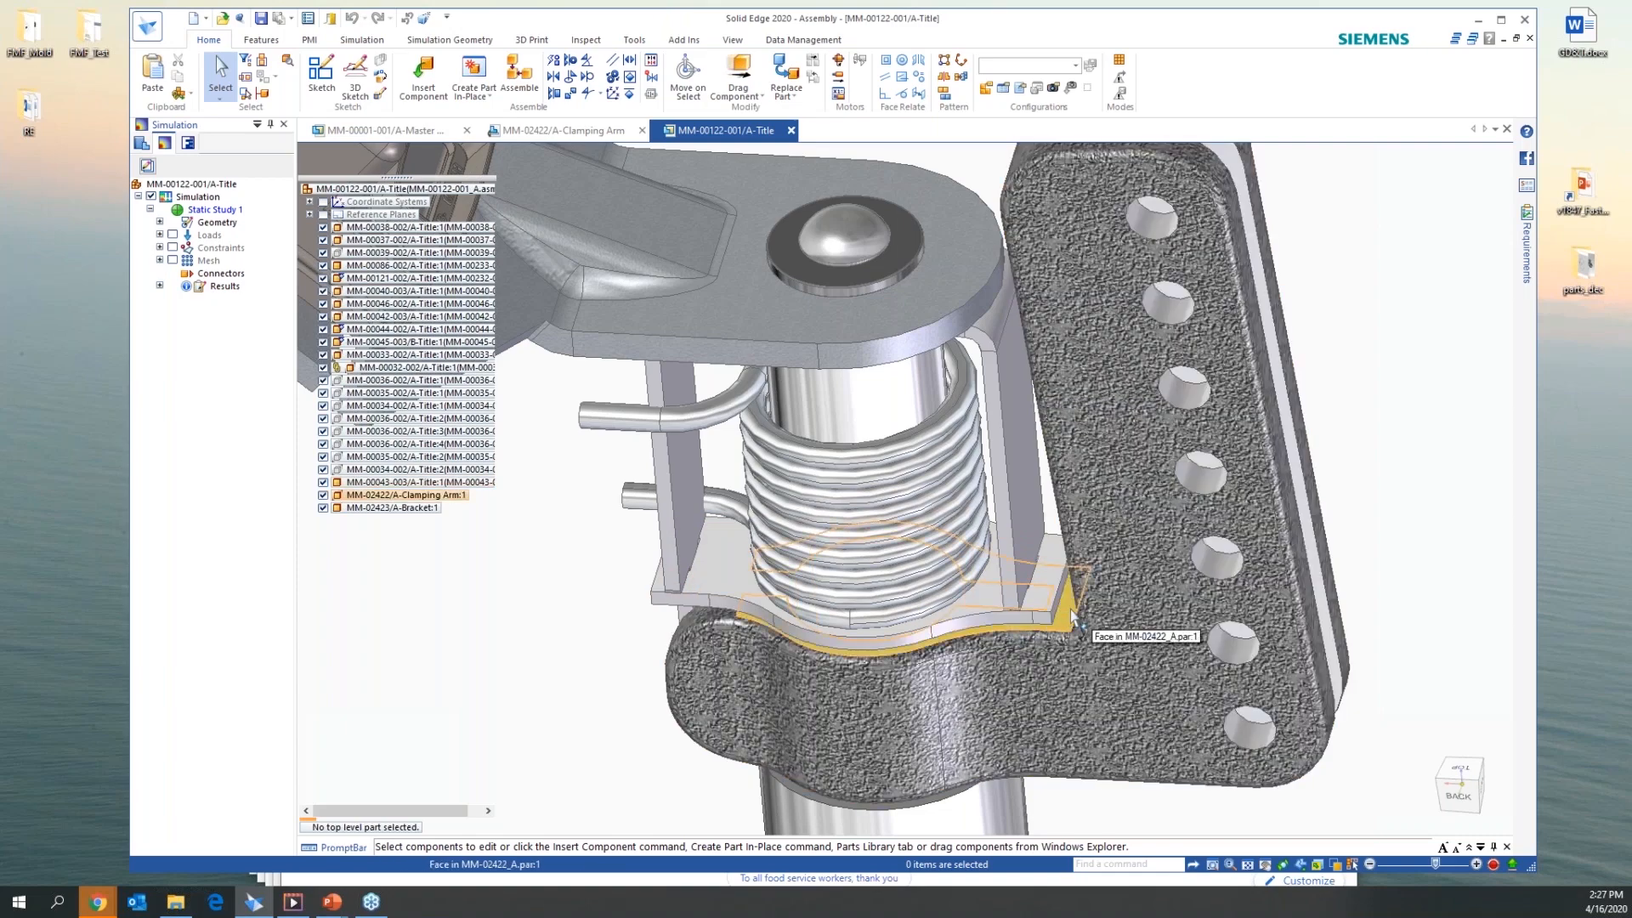
{"action": "left_click", "coordinate": [1070, 617]}
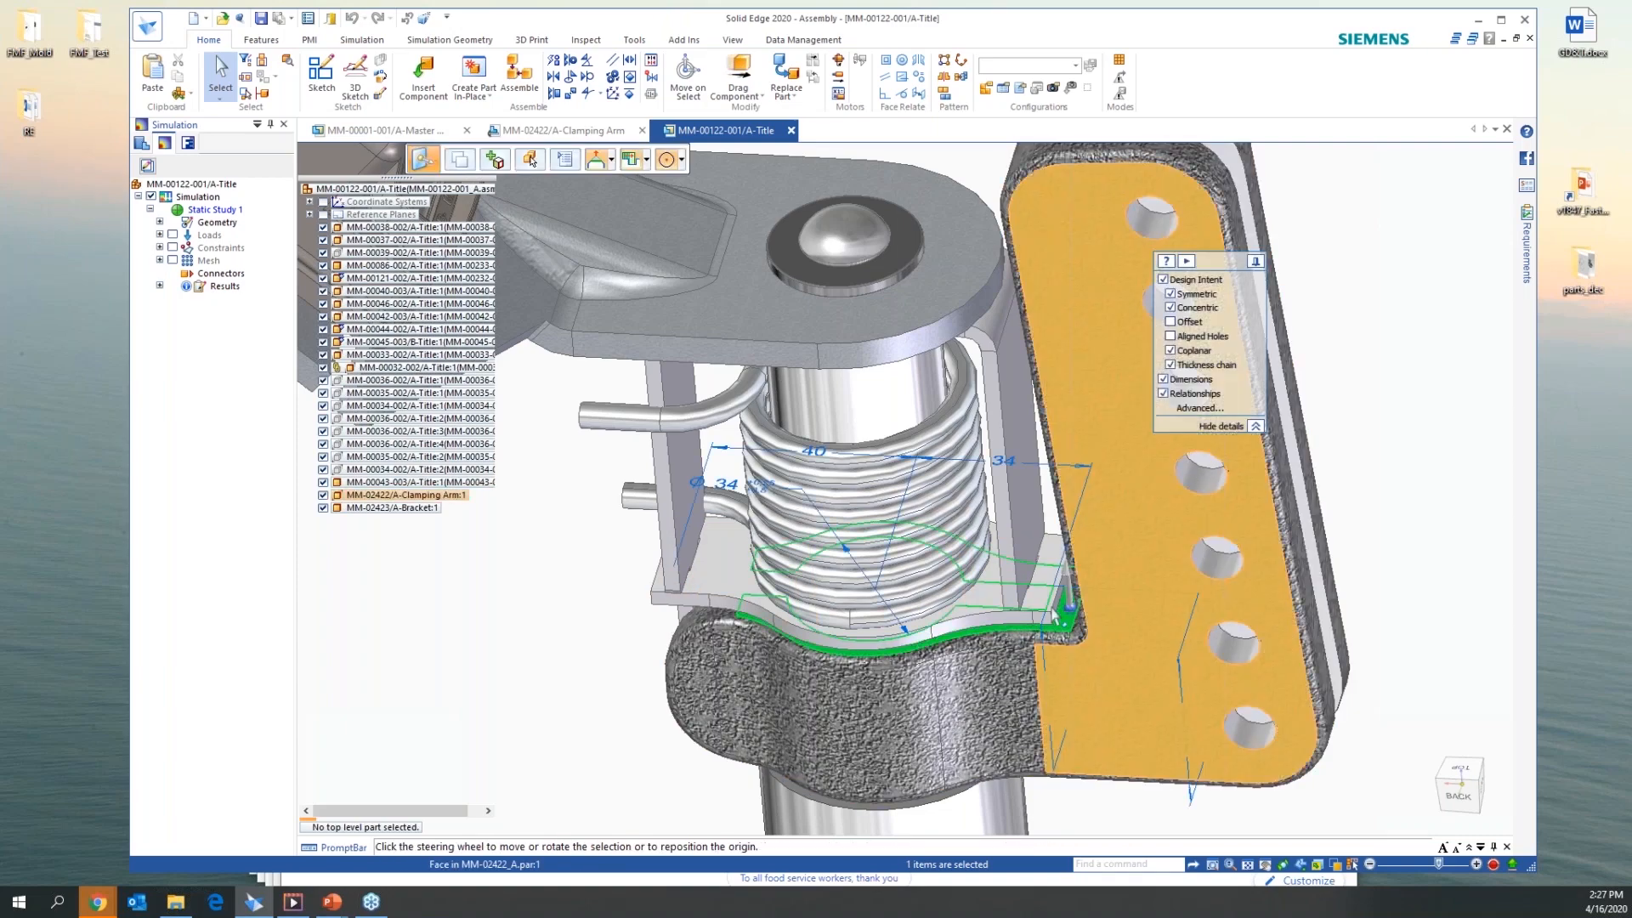
{"action": "left_click", "coordinate": [1024, 606]}
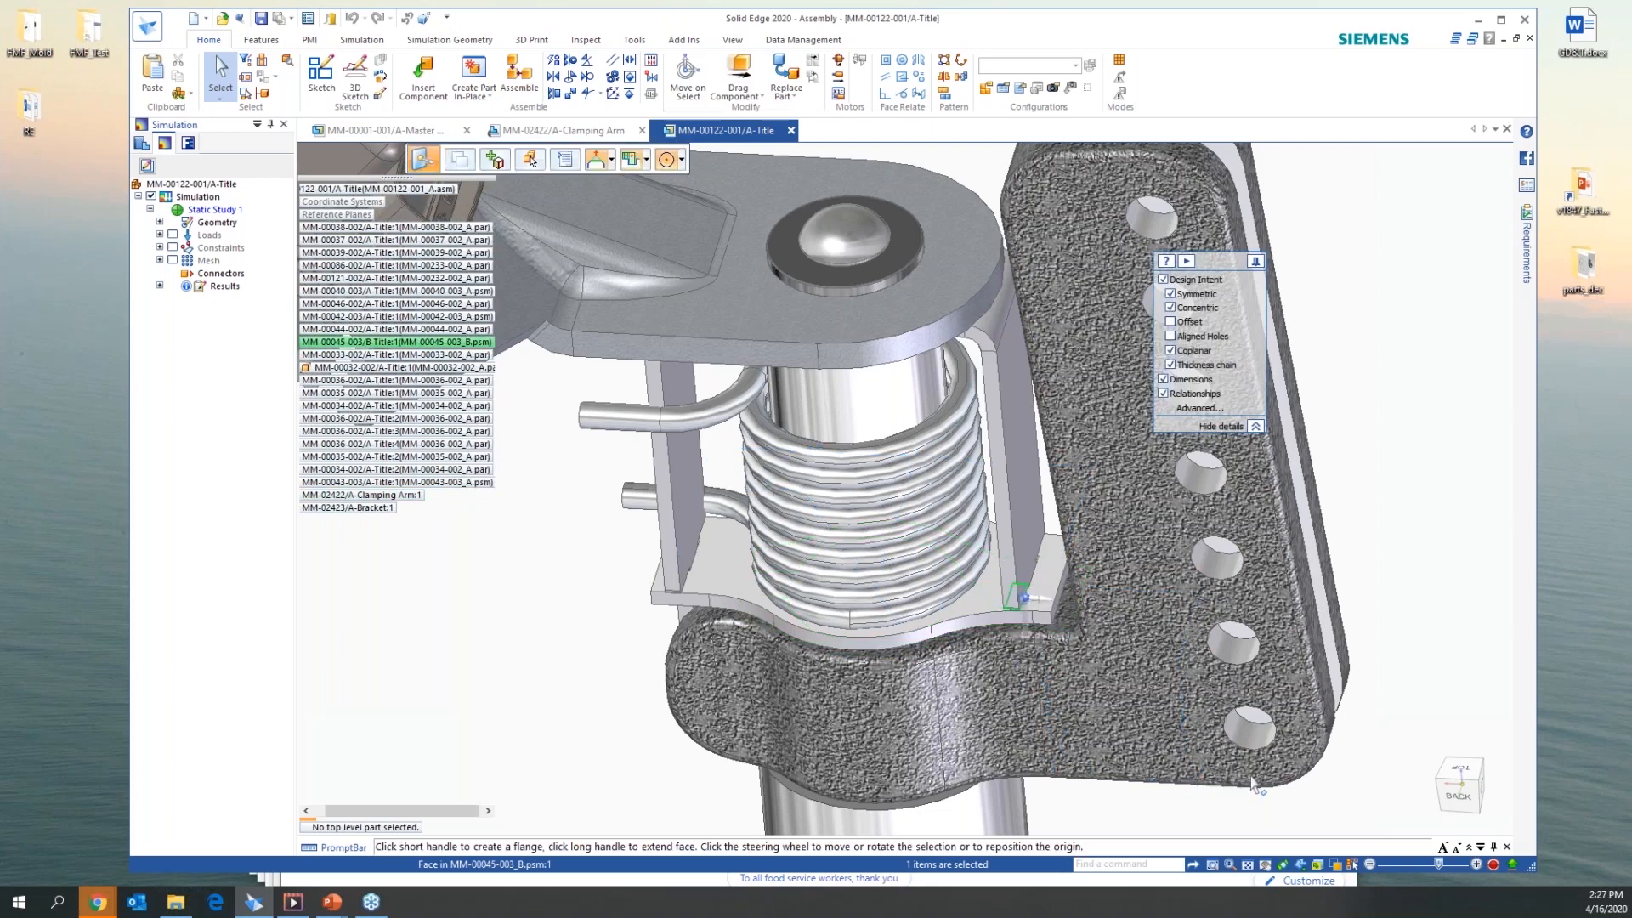
{"action": "mouse_move", "coordinate": [1250, 776]}
{"action": "middle_mouse_down"}
{"action": "mouse_move", "coordinate": [1304, 748]}
{"action": "mouse_move", "coordinate": [1257, 782]}
{"action": "middle_mouse_up"}
{"action": "middle_click_drag", "start_coordinate": [1010, 636], "coordinate": [1116, 655]}
{"action": "left_click", "coordinate": [1074, 589]}
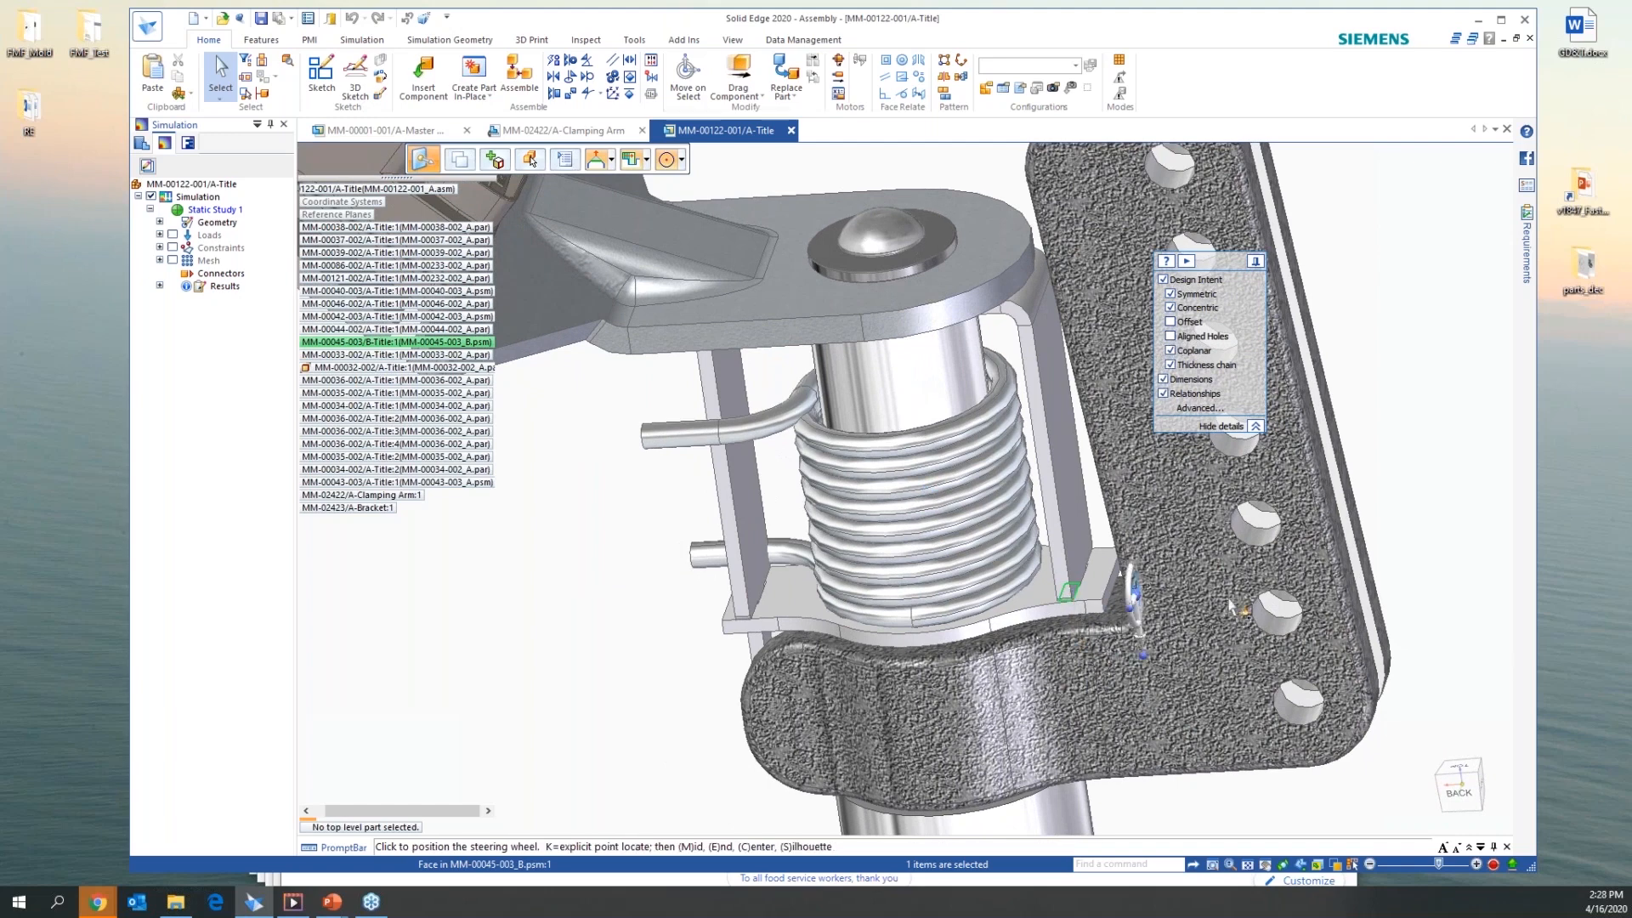
{"action": "left_click", "coordinate": [1428, 627]}
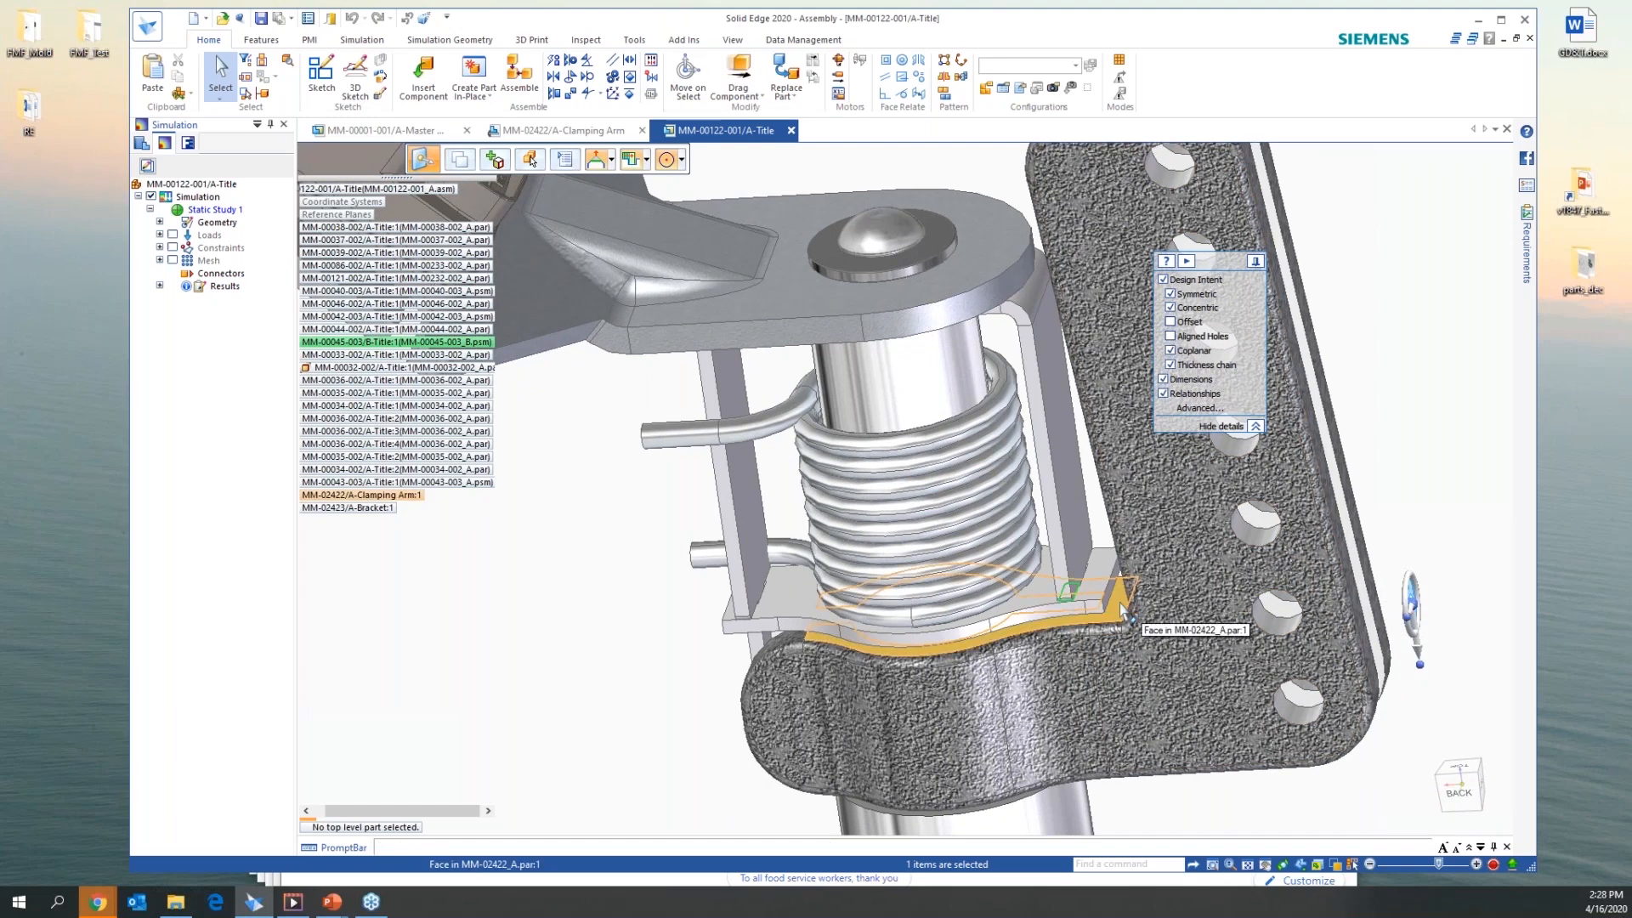
Try to move the MM-00045-003 face together with the clamping arm's inner corner face, and cancel the move
{"action": "left_click", "coordinate": [1123, 614]}
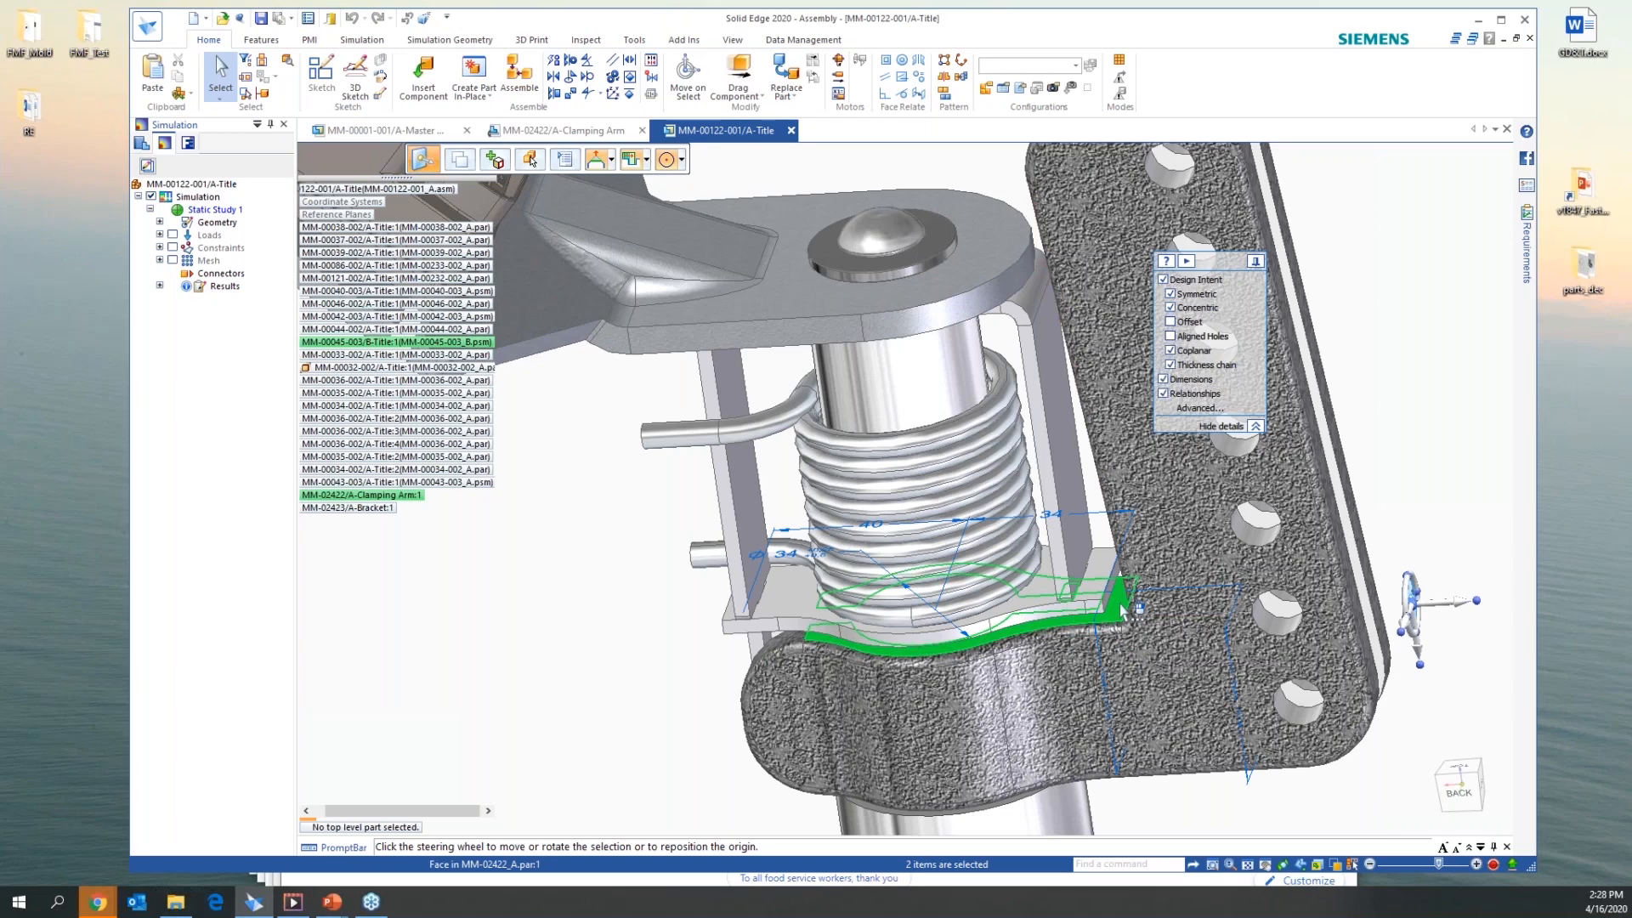
{"action": "left_click", "coordinate": [1428, 659]}
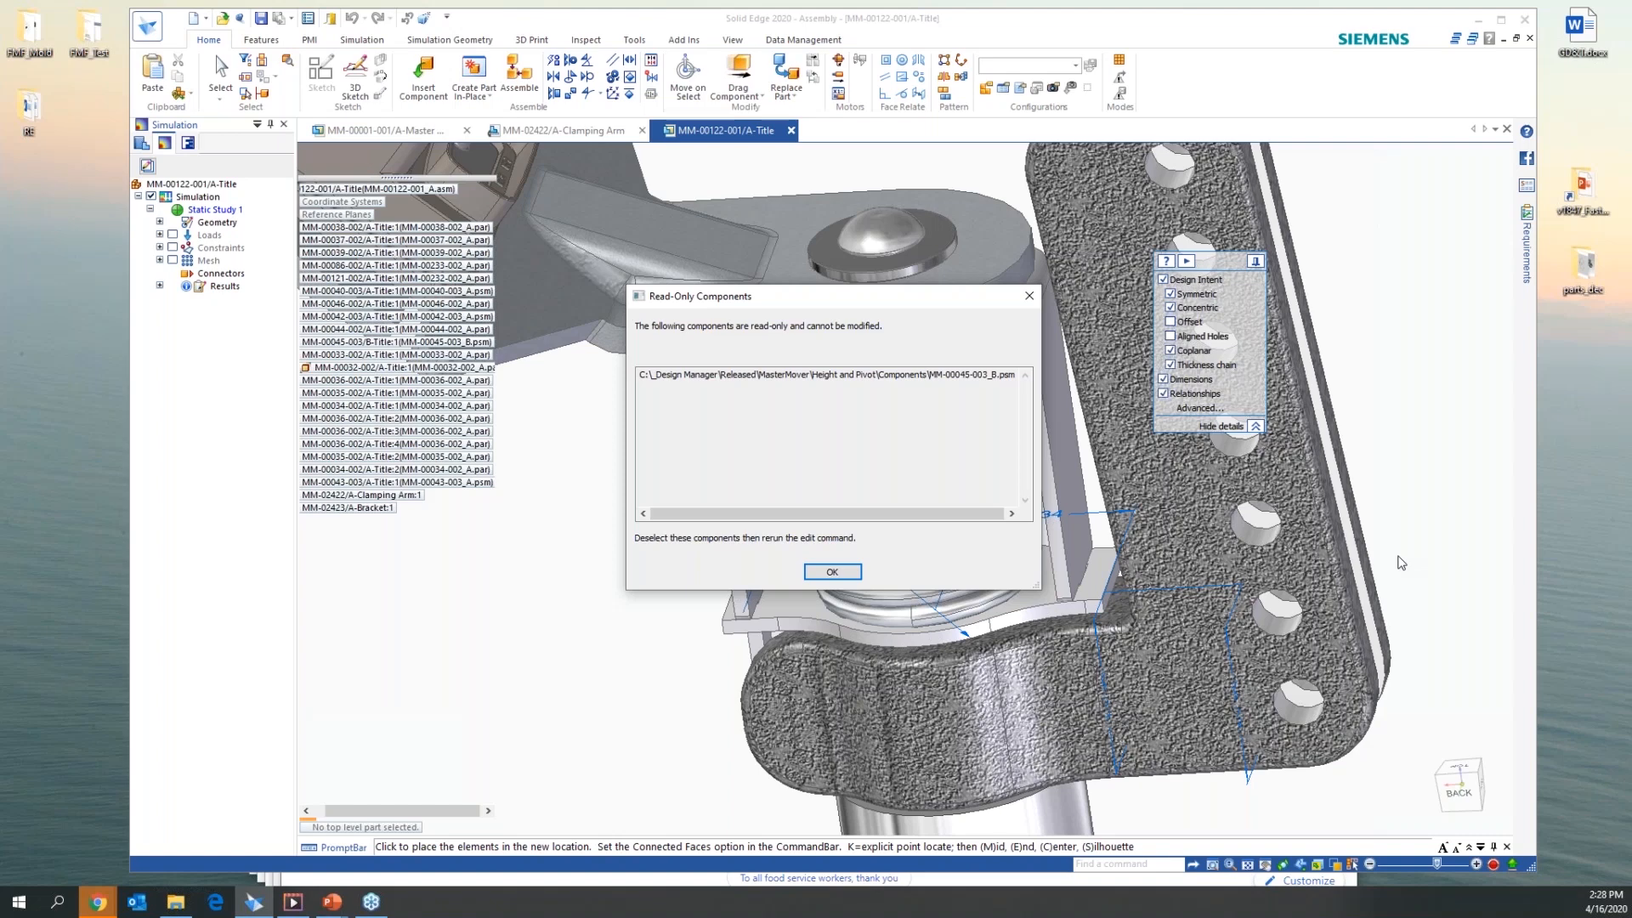
{"action": "left_click", "coordinate": [832, 572]}
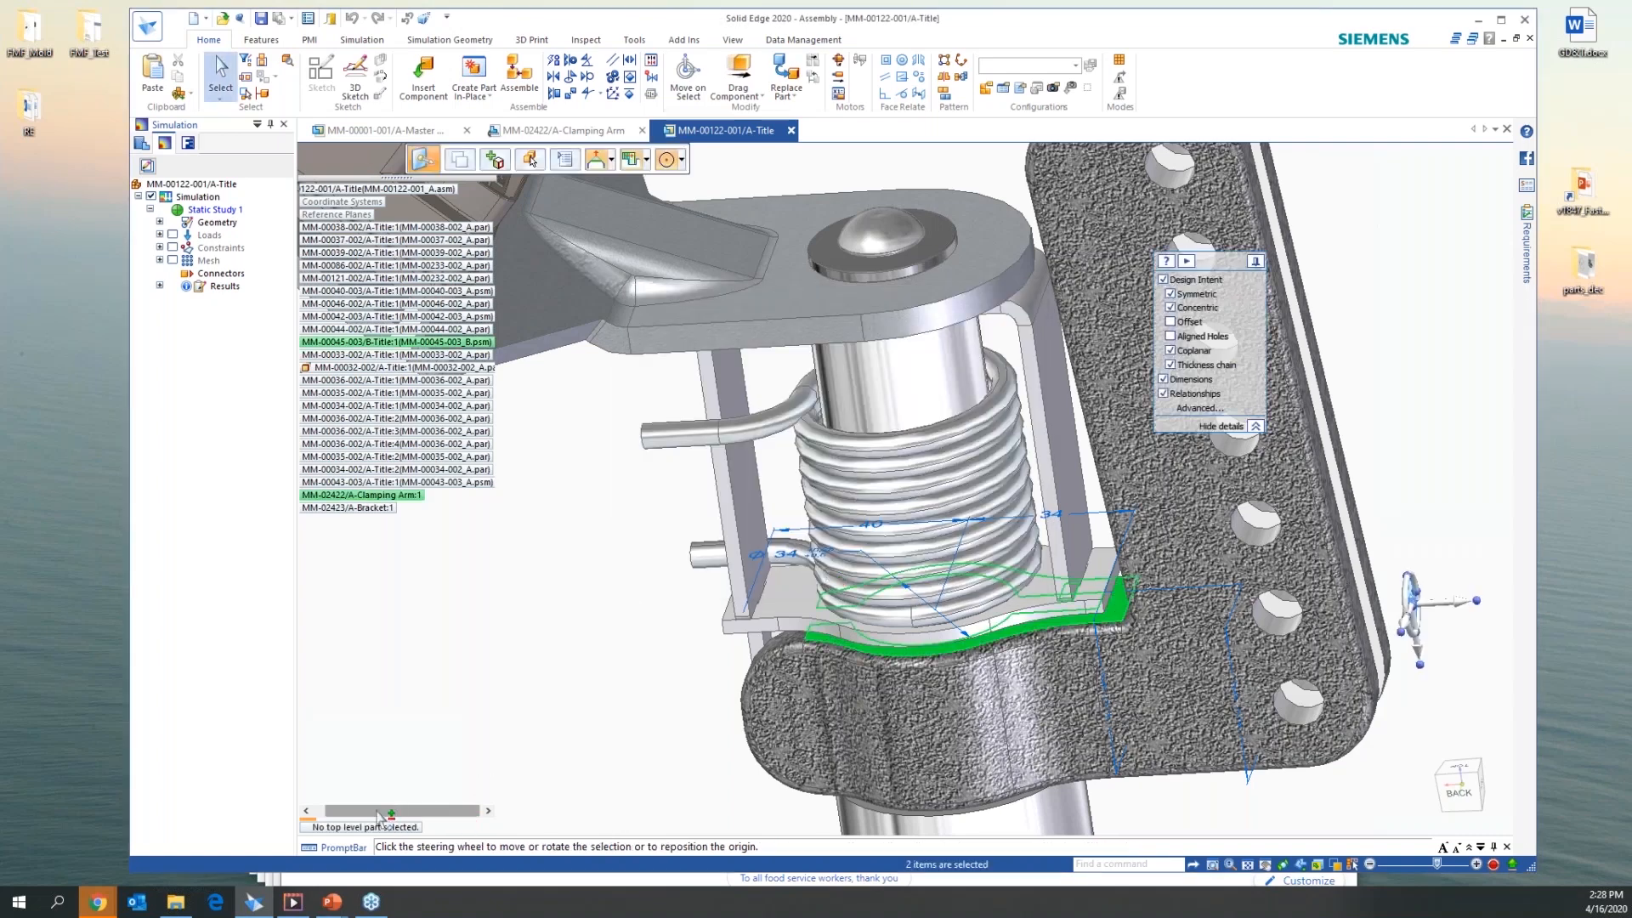
{"action": "left_click", "coordinate": [316, 810]}
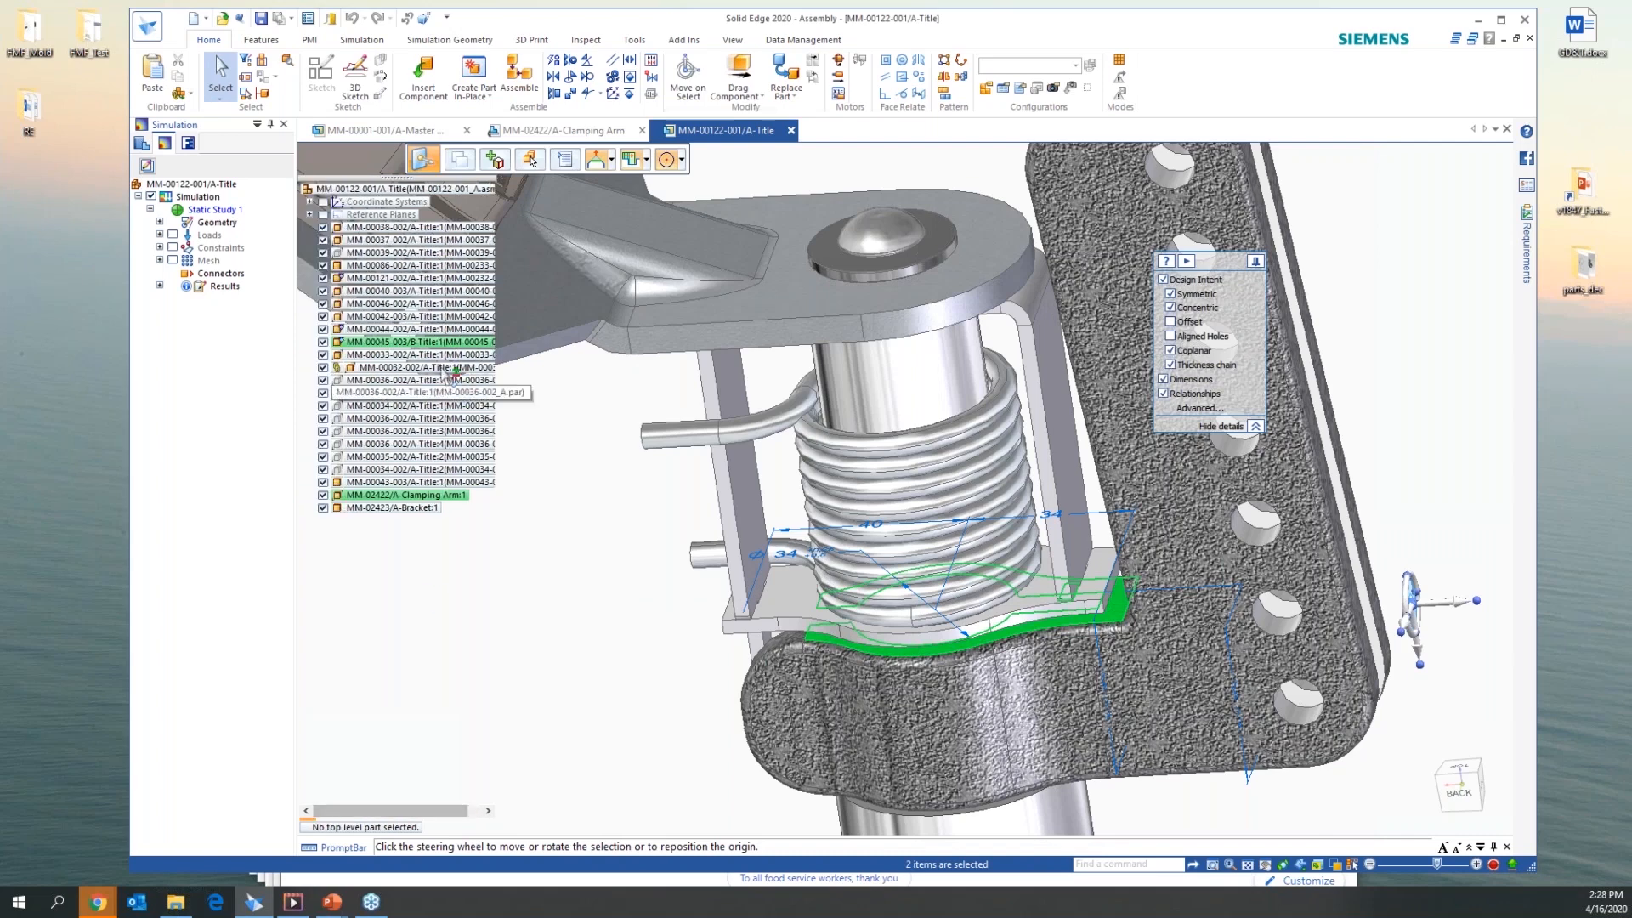
{"action": "left_click", "coordinate": [426, 339]}
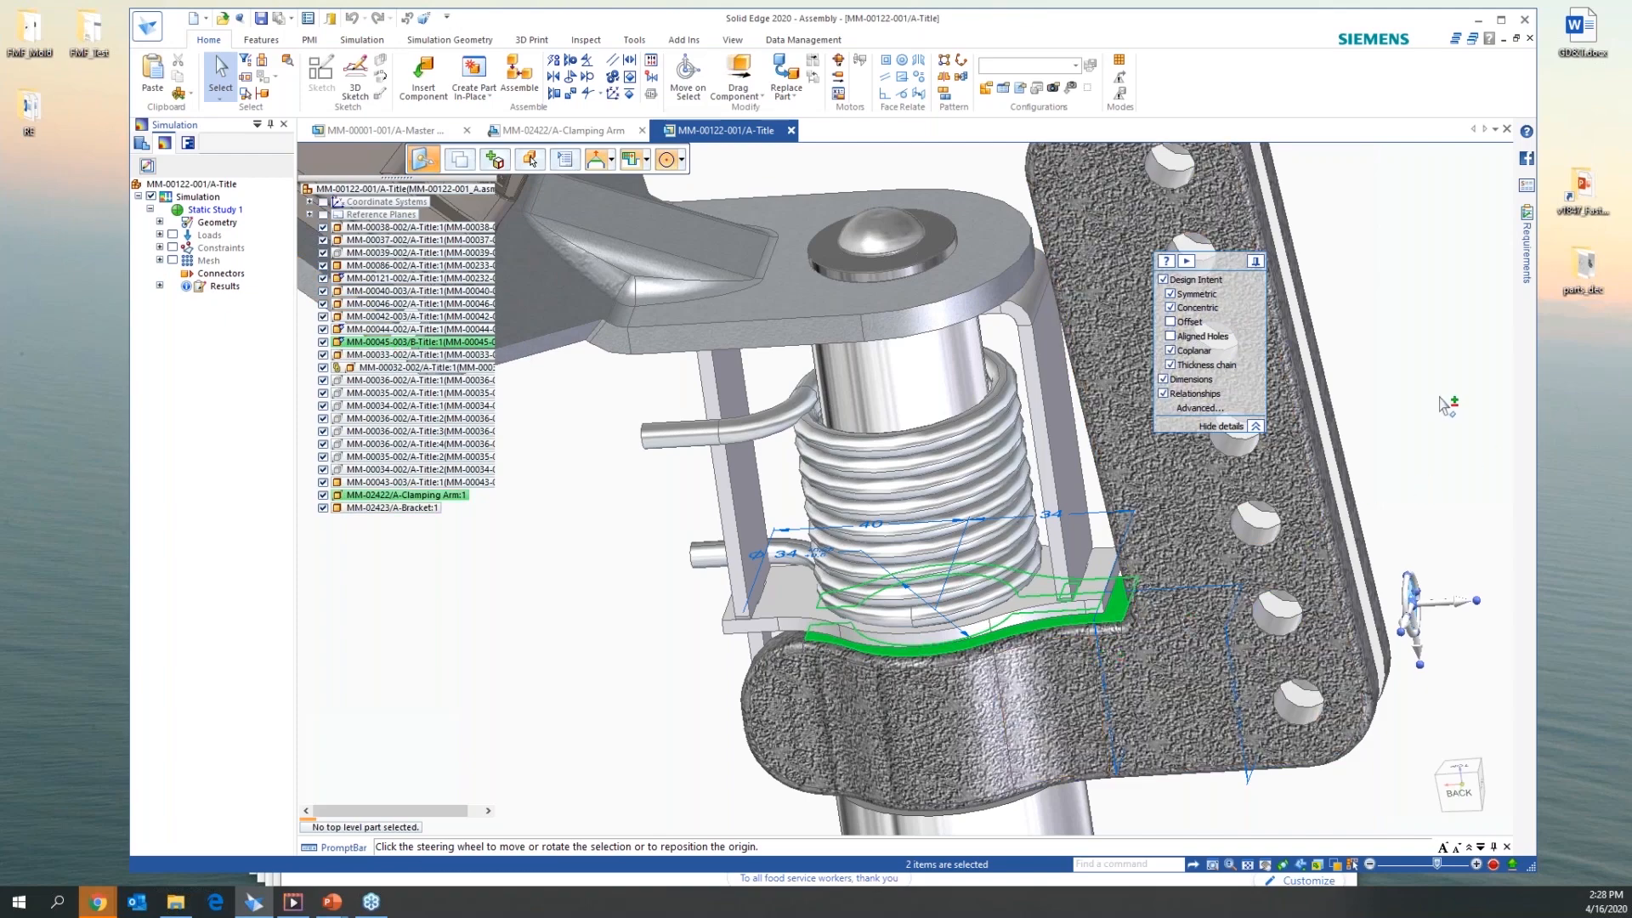
{"action": "key", "text": "Escape"}
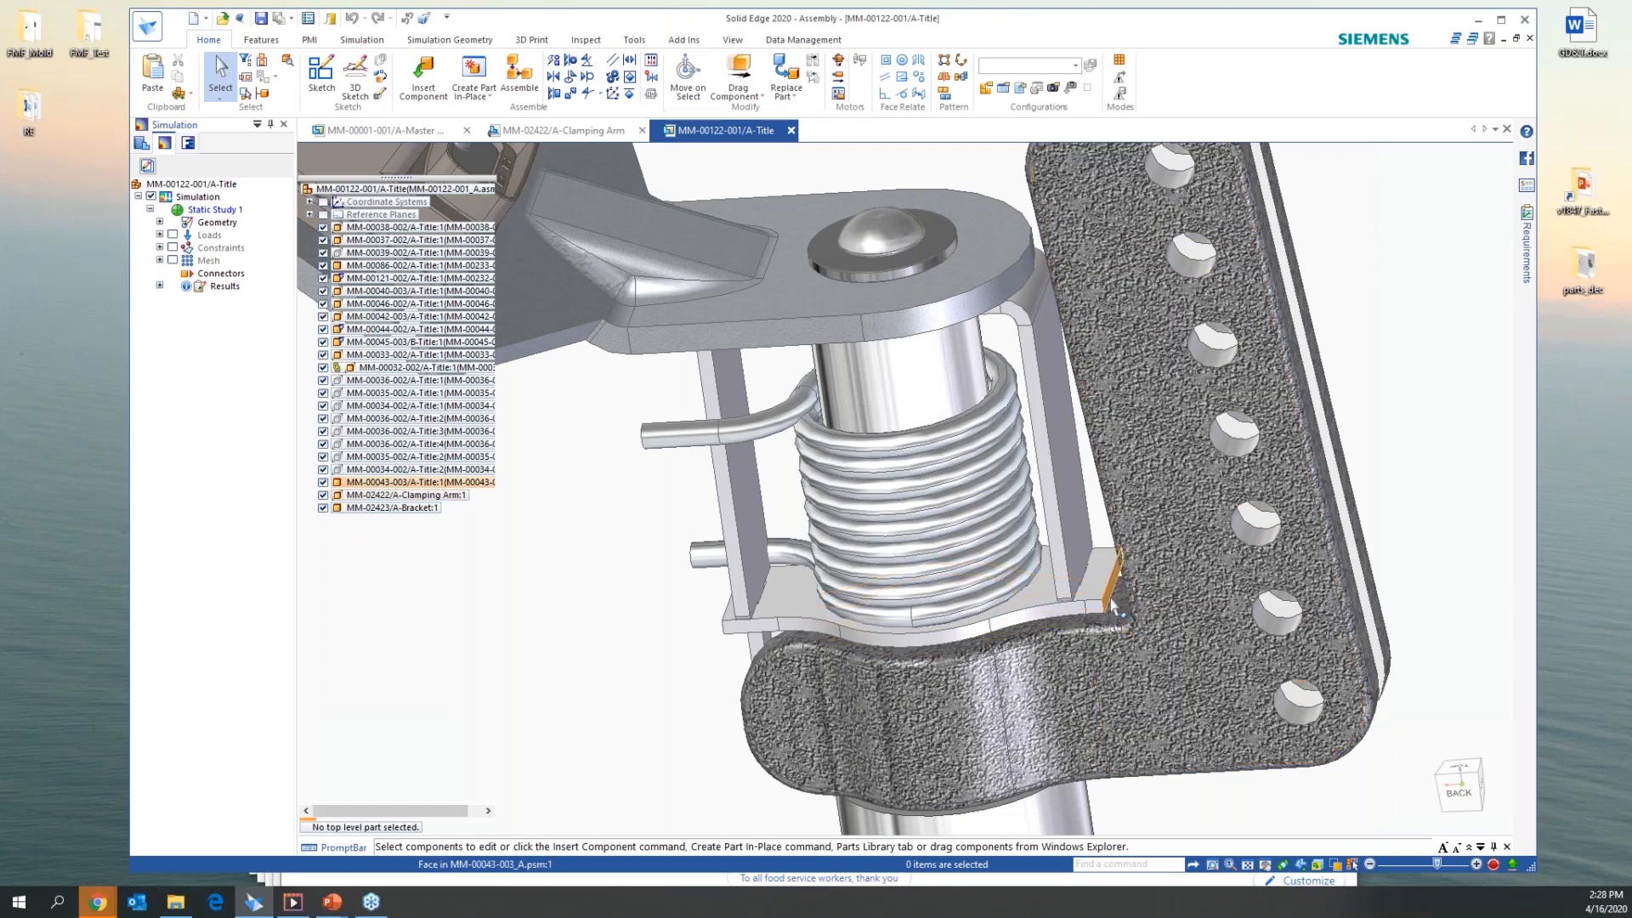
{"action": "left_click", "coordinate": [1077, 576]}
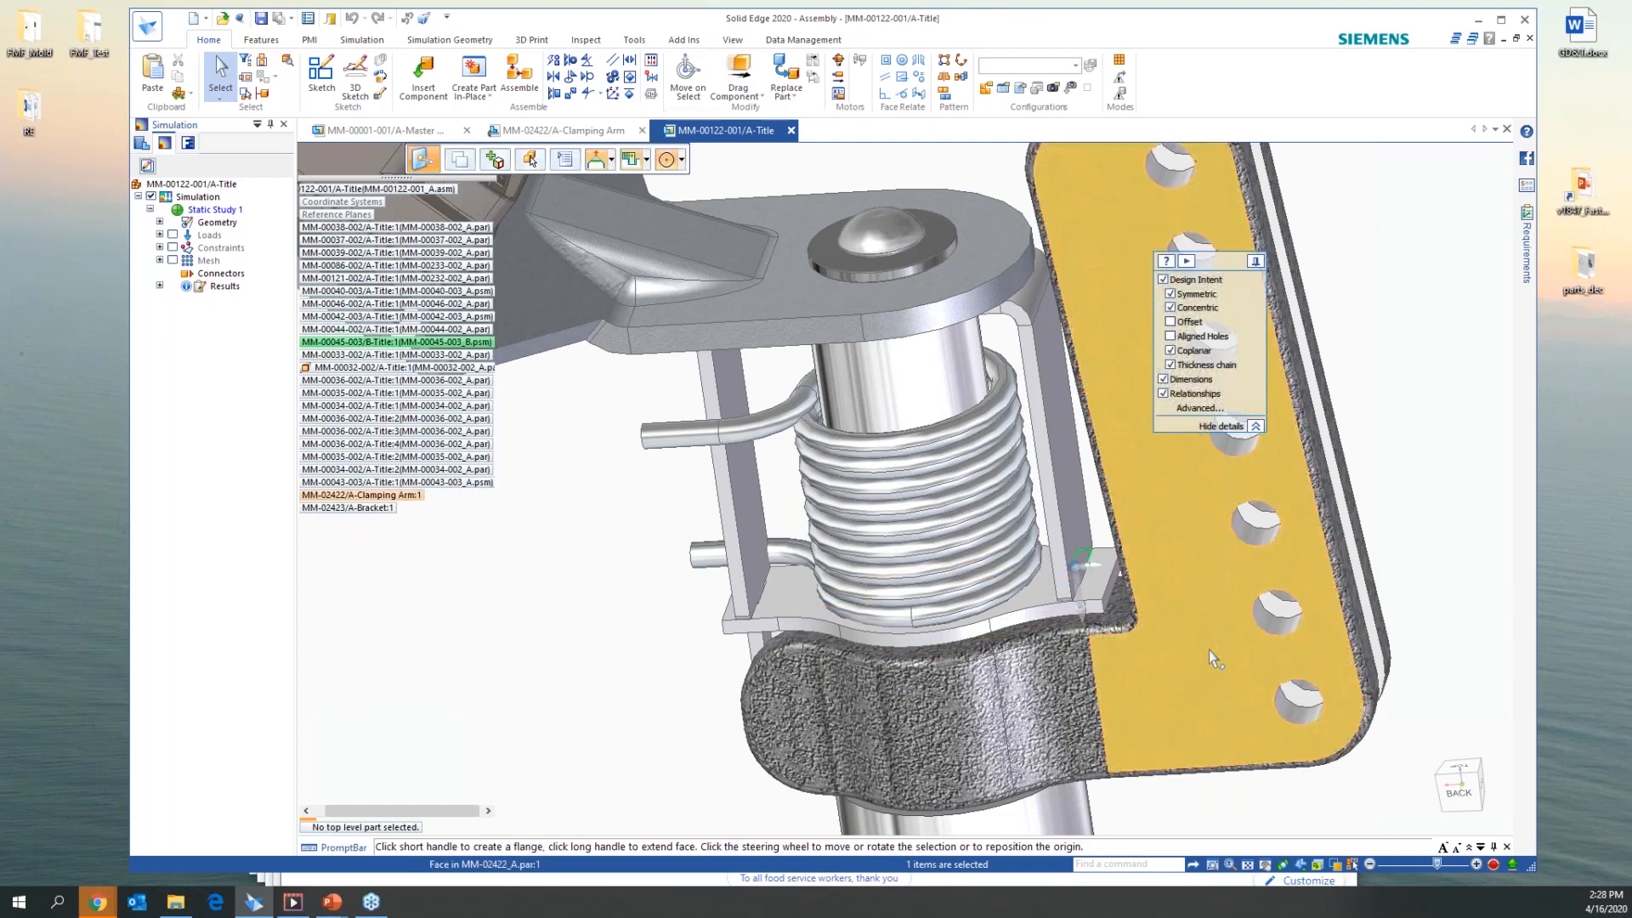
{"action": "key", "text": "Escape"}
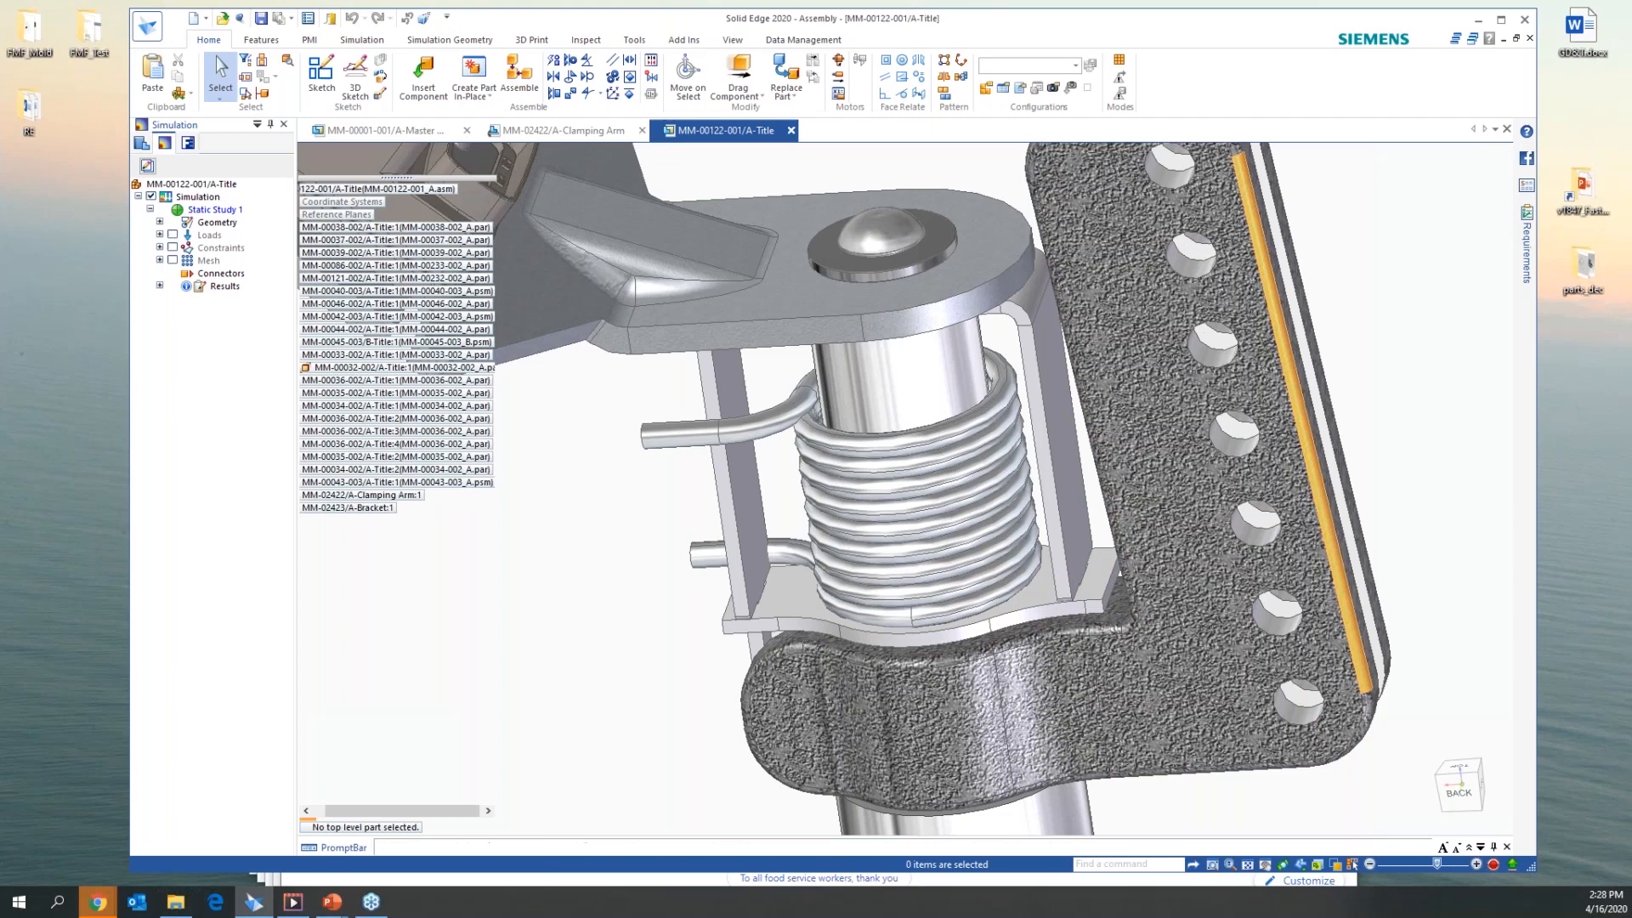
{"action": "left_click", "coordinate": [374, 369]}
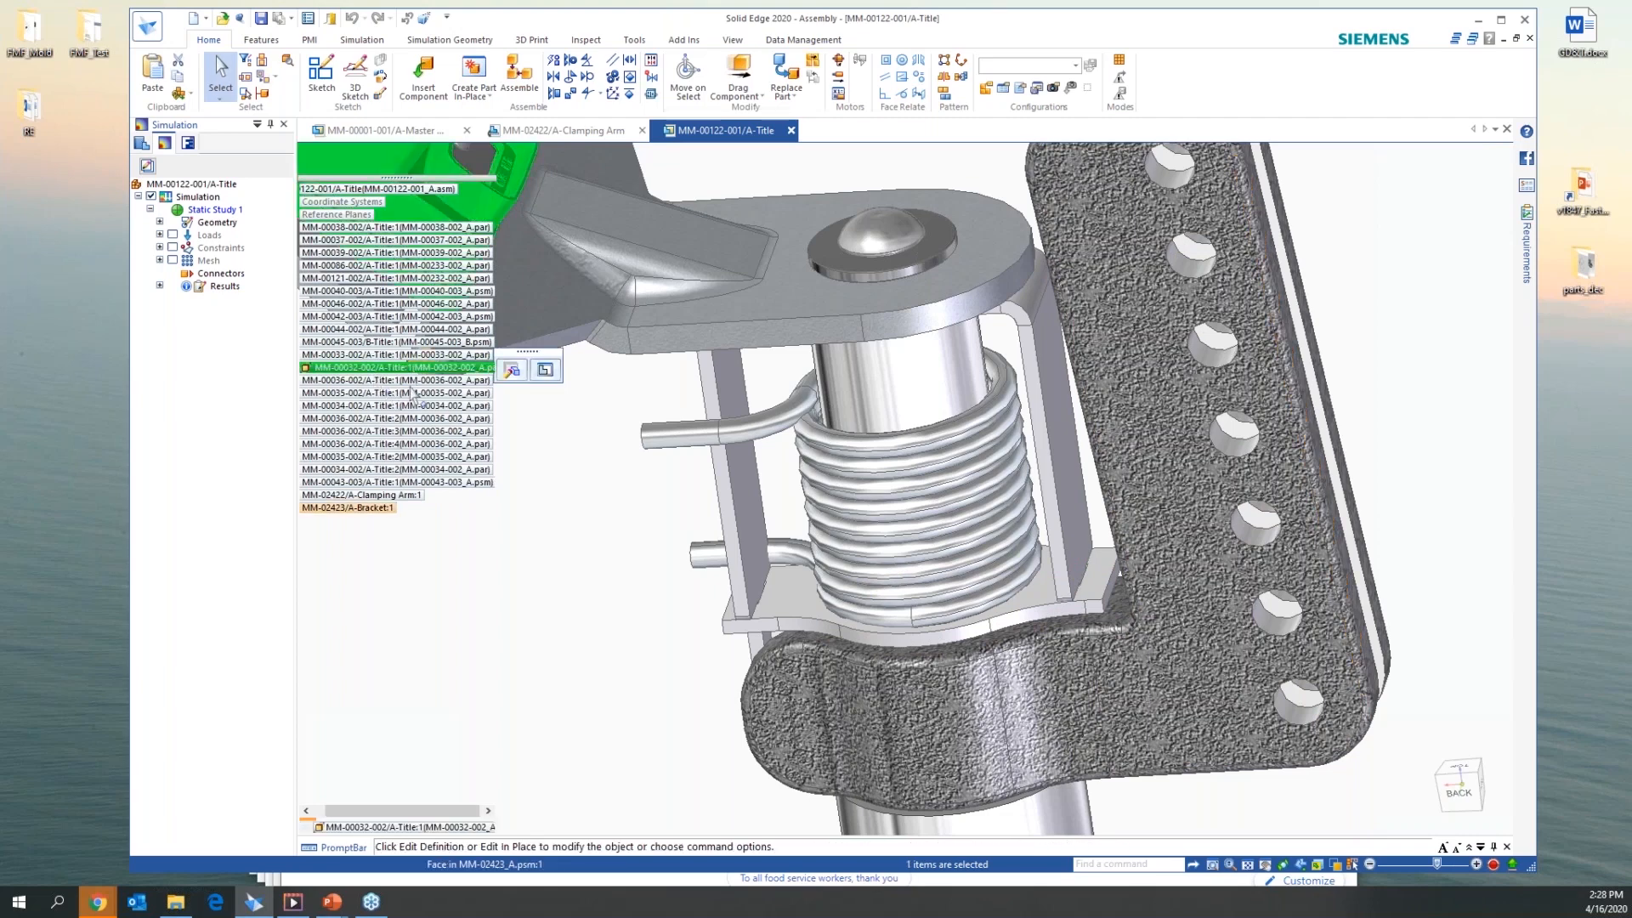
{"action": "left_click", "coordinate": [399, 380]}
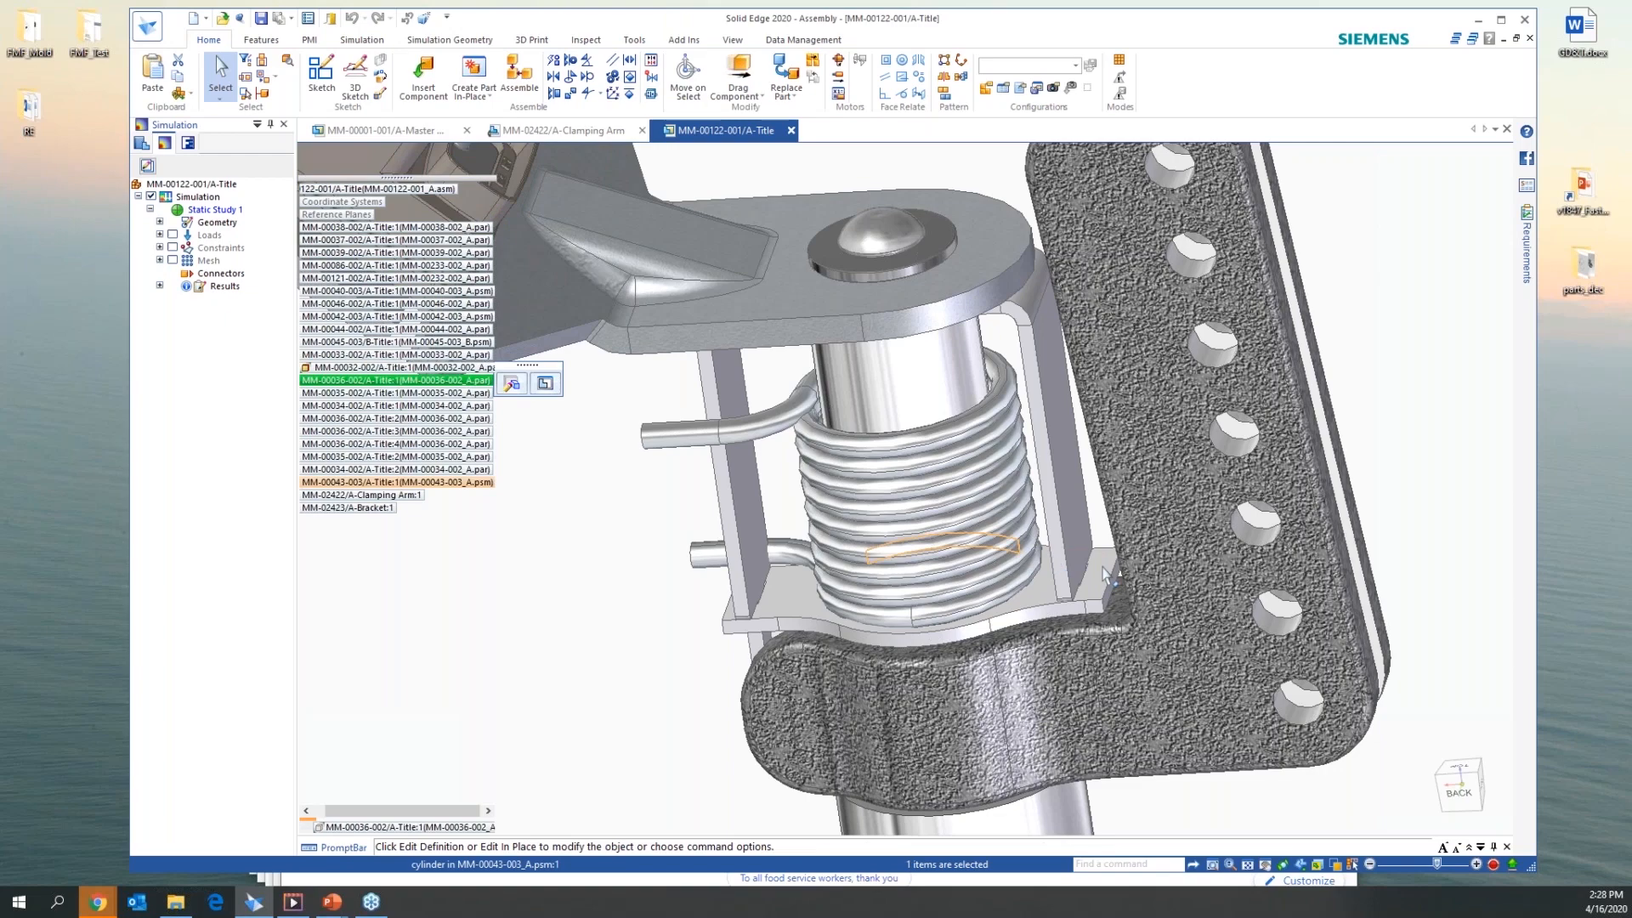
{"action": "left_click", "coordinate": [1445, 472]}
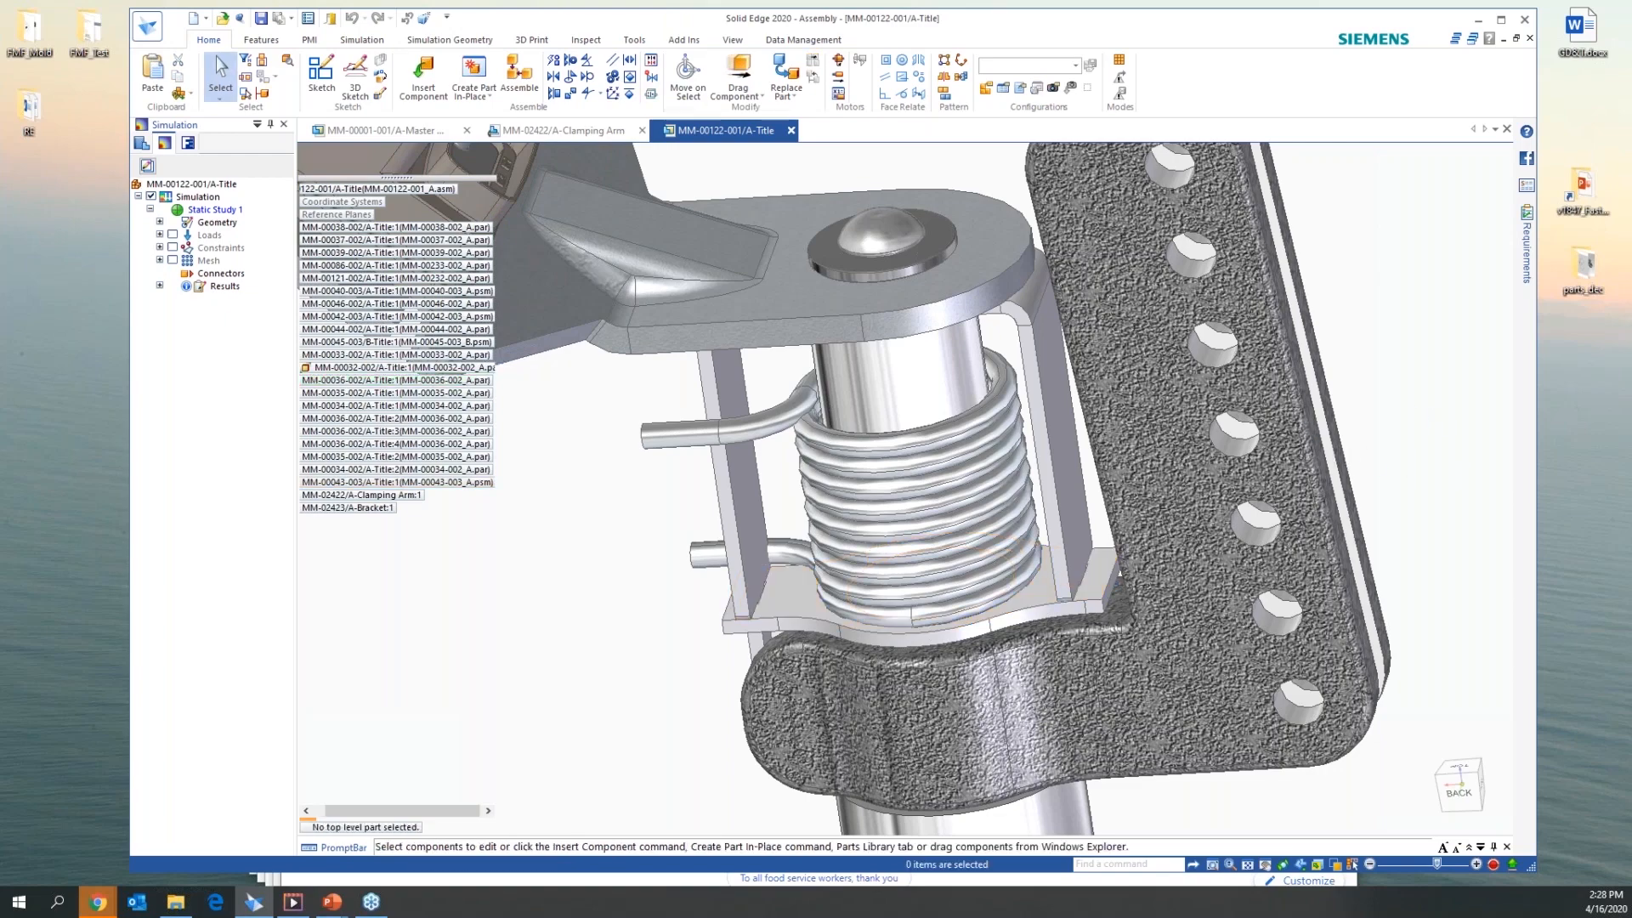
Create and save revision C of MM-00045-003 together with its draft, replacing revision B in the assembly
{"action": "middle_click_drag", "start_coordinate": [1358, 508], "coordinate": [1319, 509]}
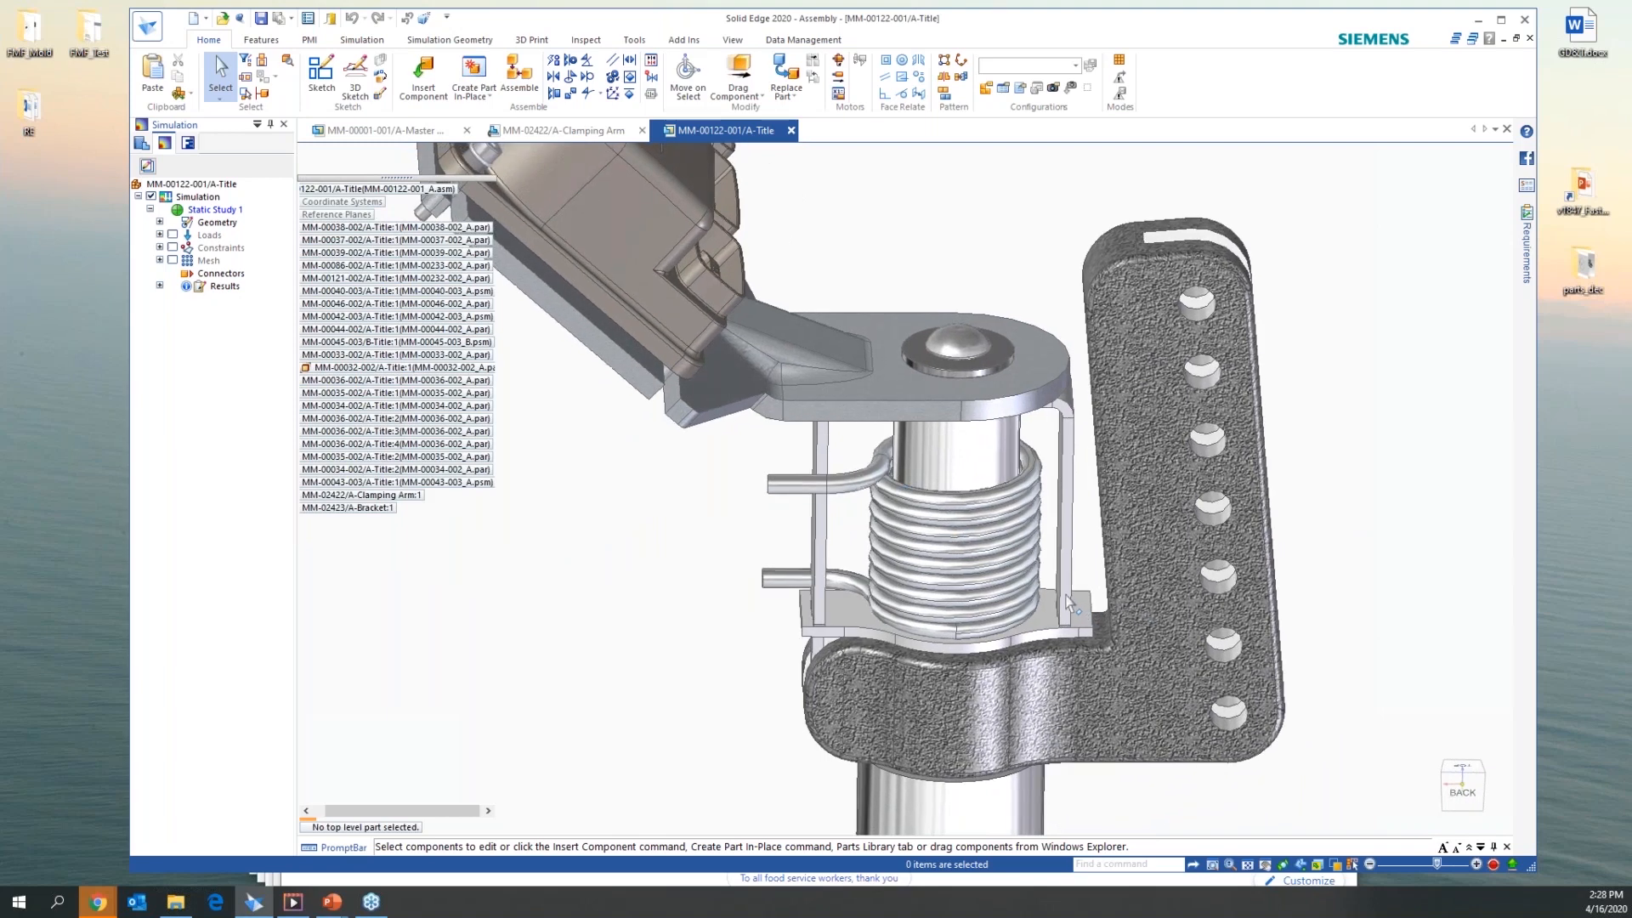
{"action": "middle_click_drag", "start_coordinate": [1073, 599], "coordinate": [1155, 582]}
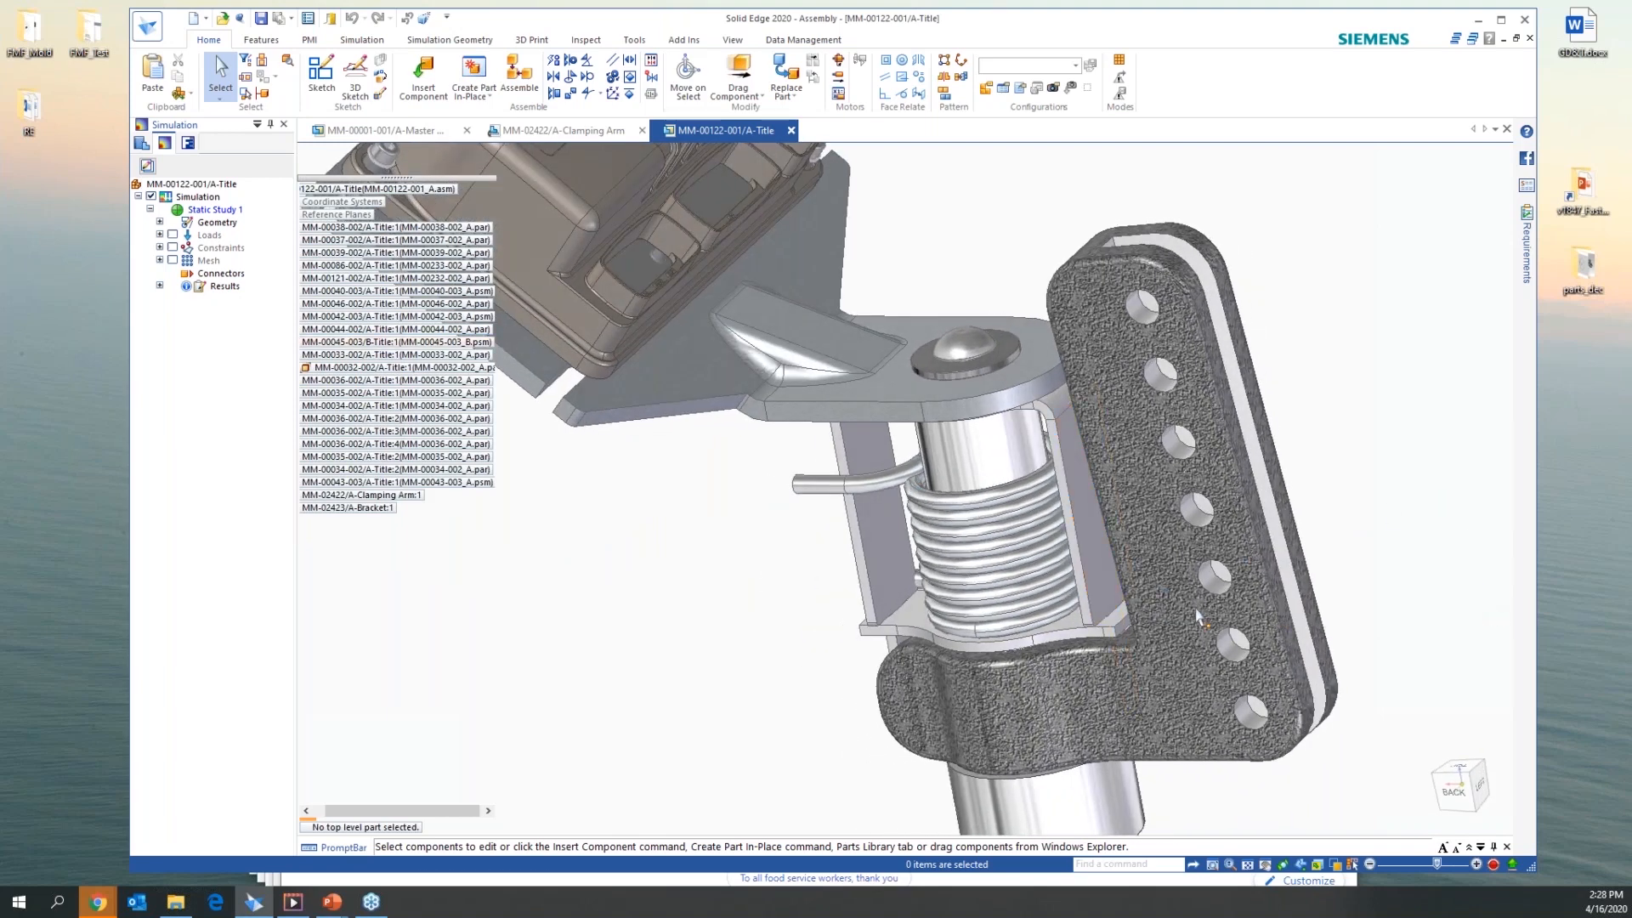
{"action": "right_click", "coordinate": [1106, 581]}
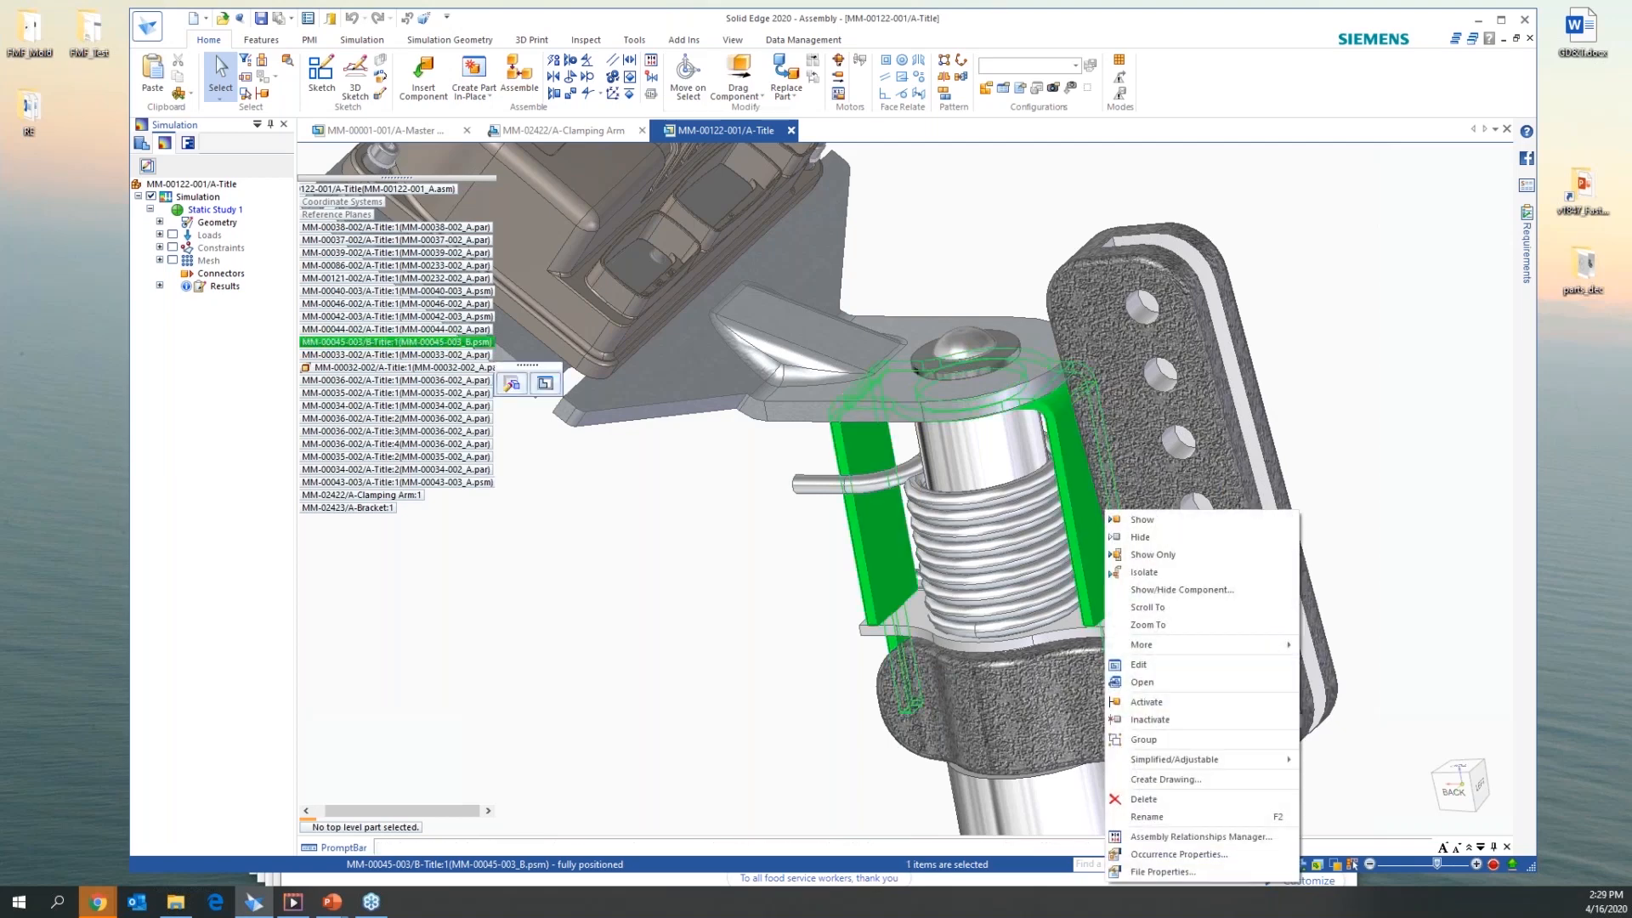
{"action": "mouse_move", "coordinate": [1203, 653]}
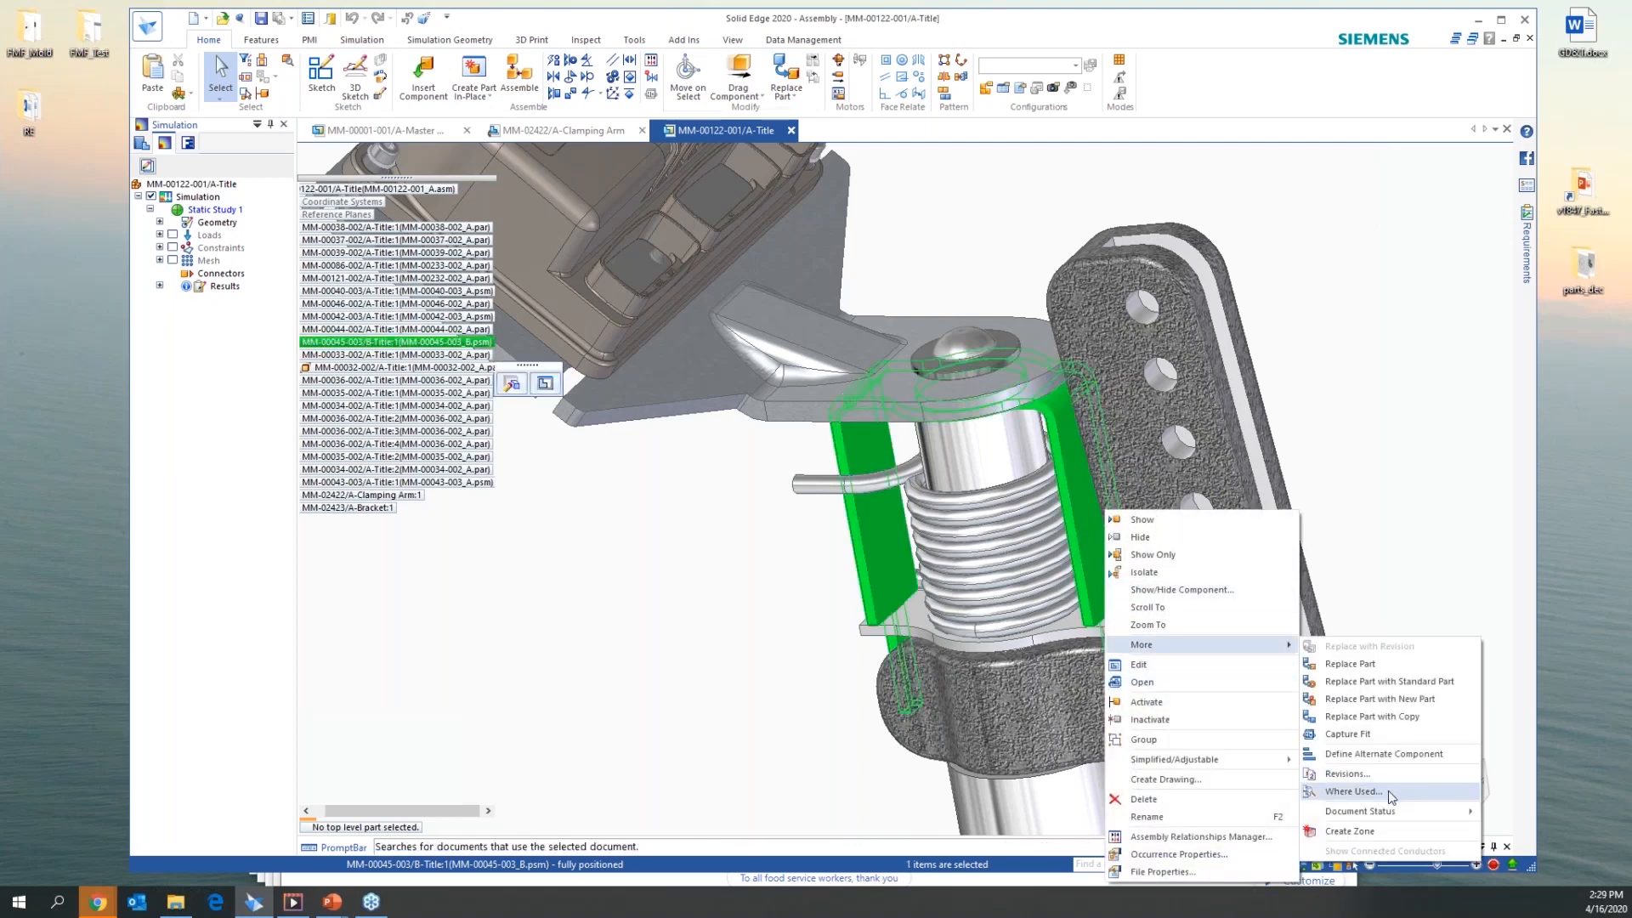
{"action": "left_click", "coordinate": [1375, 773]}
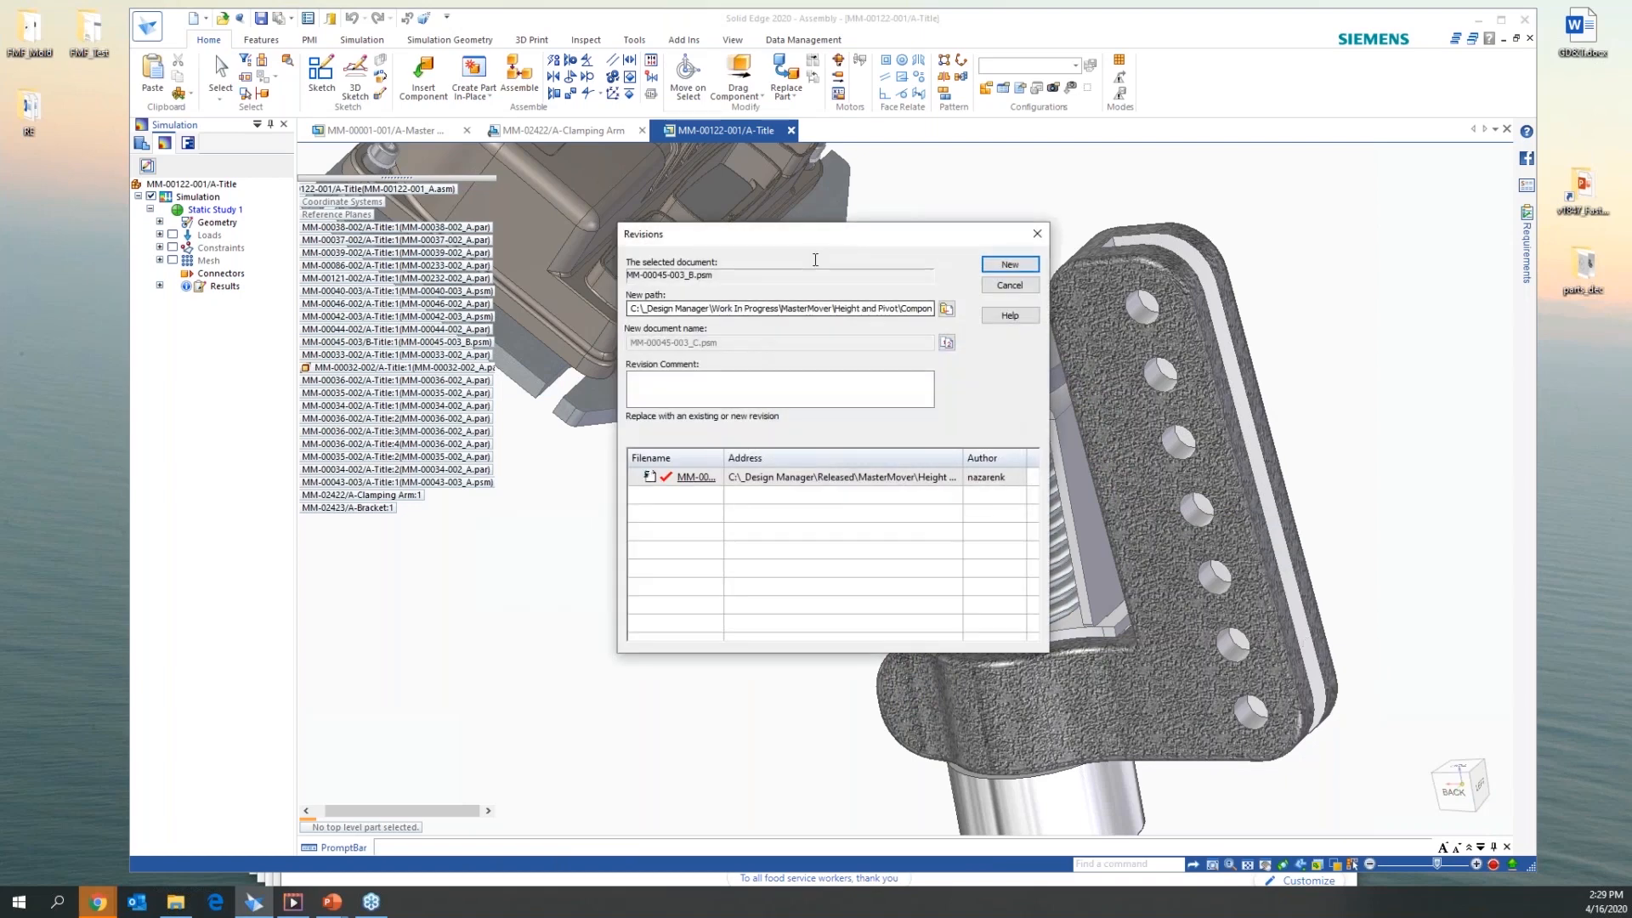
{"action": "left_click", "coordinate": [1032, 268]}
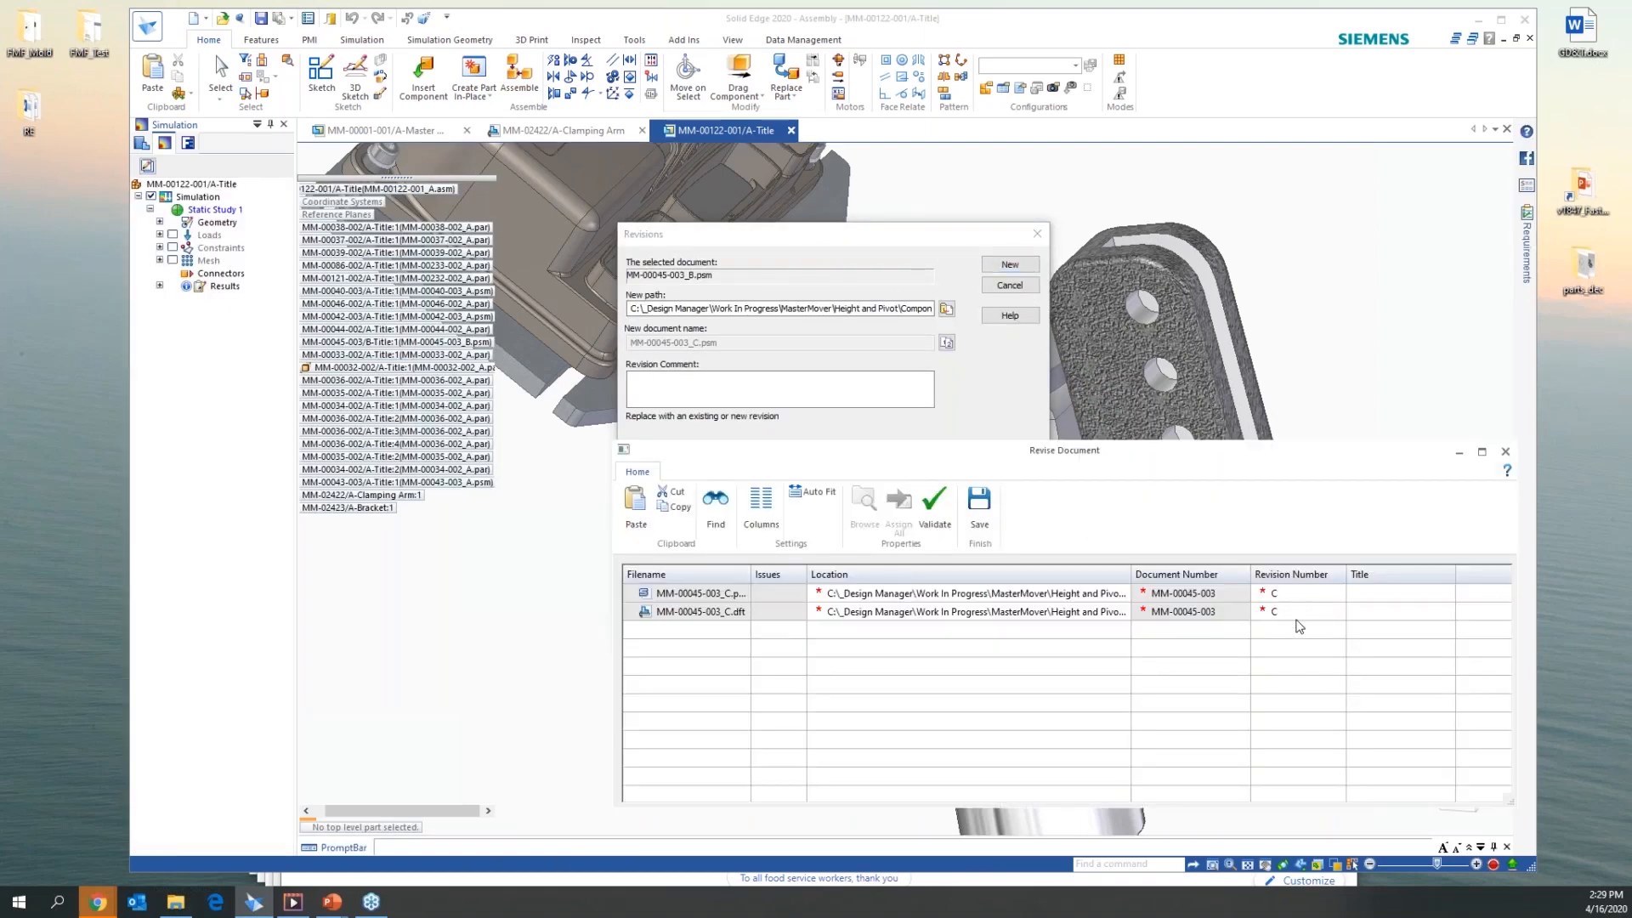
{"action": "left_click", "coordinate": [978, 510]}
{"action": "left_click", "coordinate": [973, 517]}
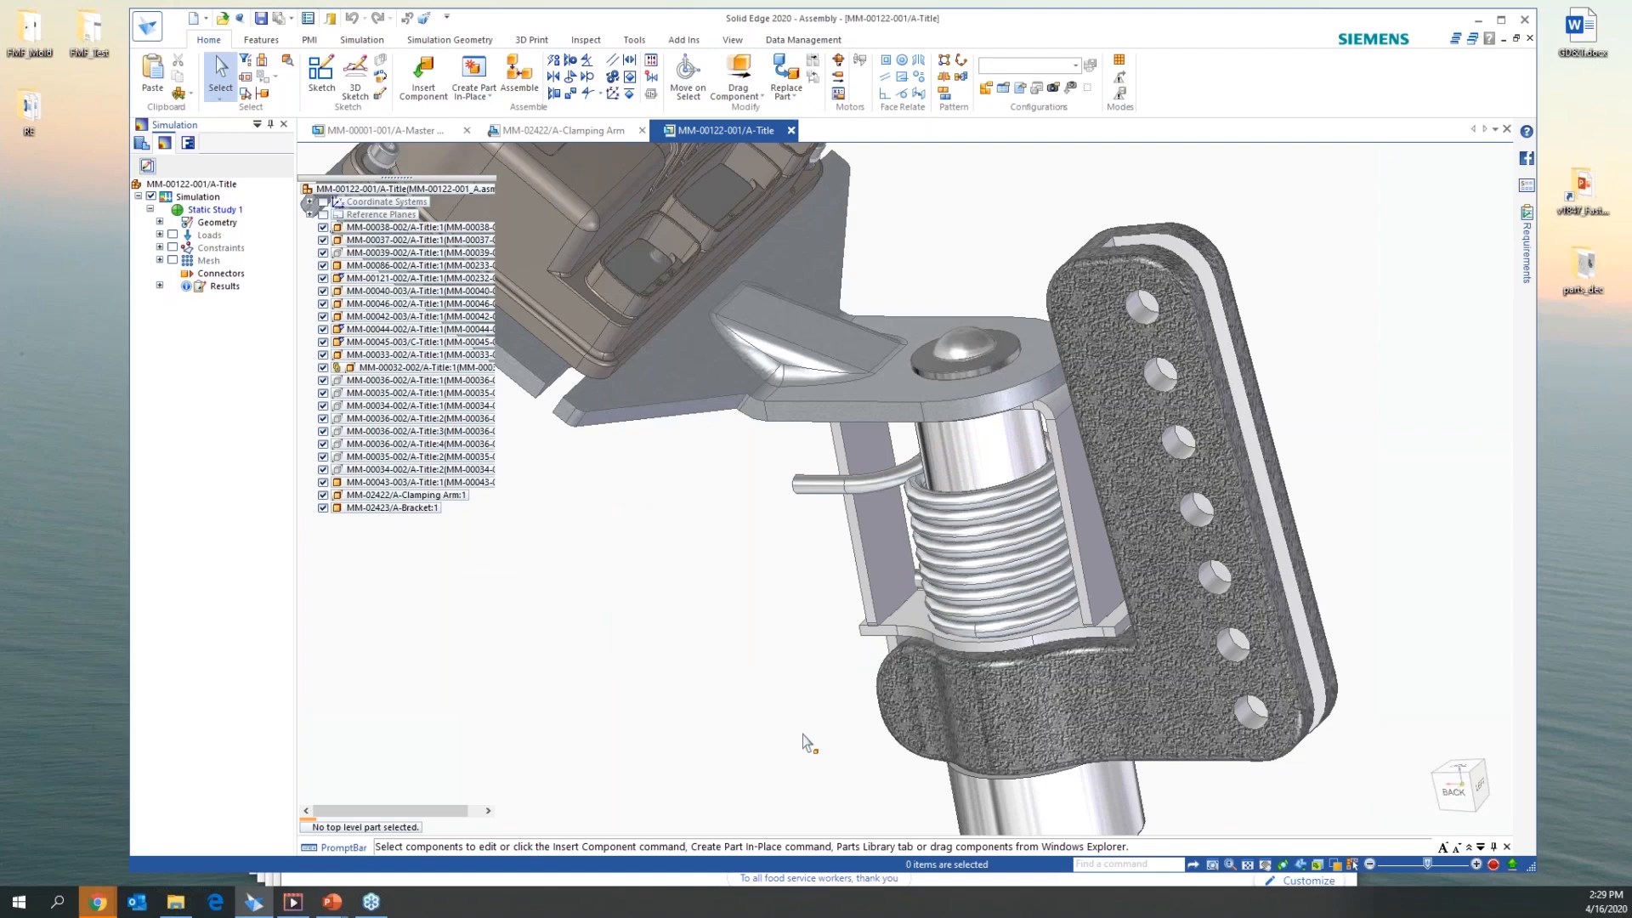
Move the clamping arm's inner corner face together with the adjoining MM-00045-003 revision C face upward by 5 mm
{"action": "middle_click_drag", "start_coordinate": [937, 558], "coordinate": [1169, 636]}
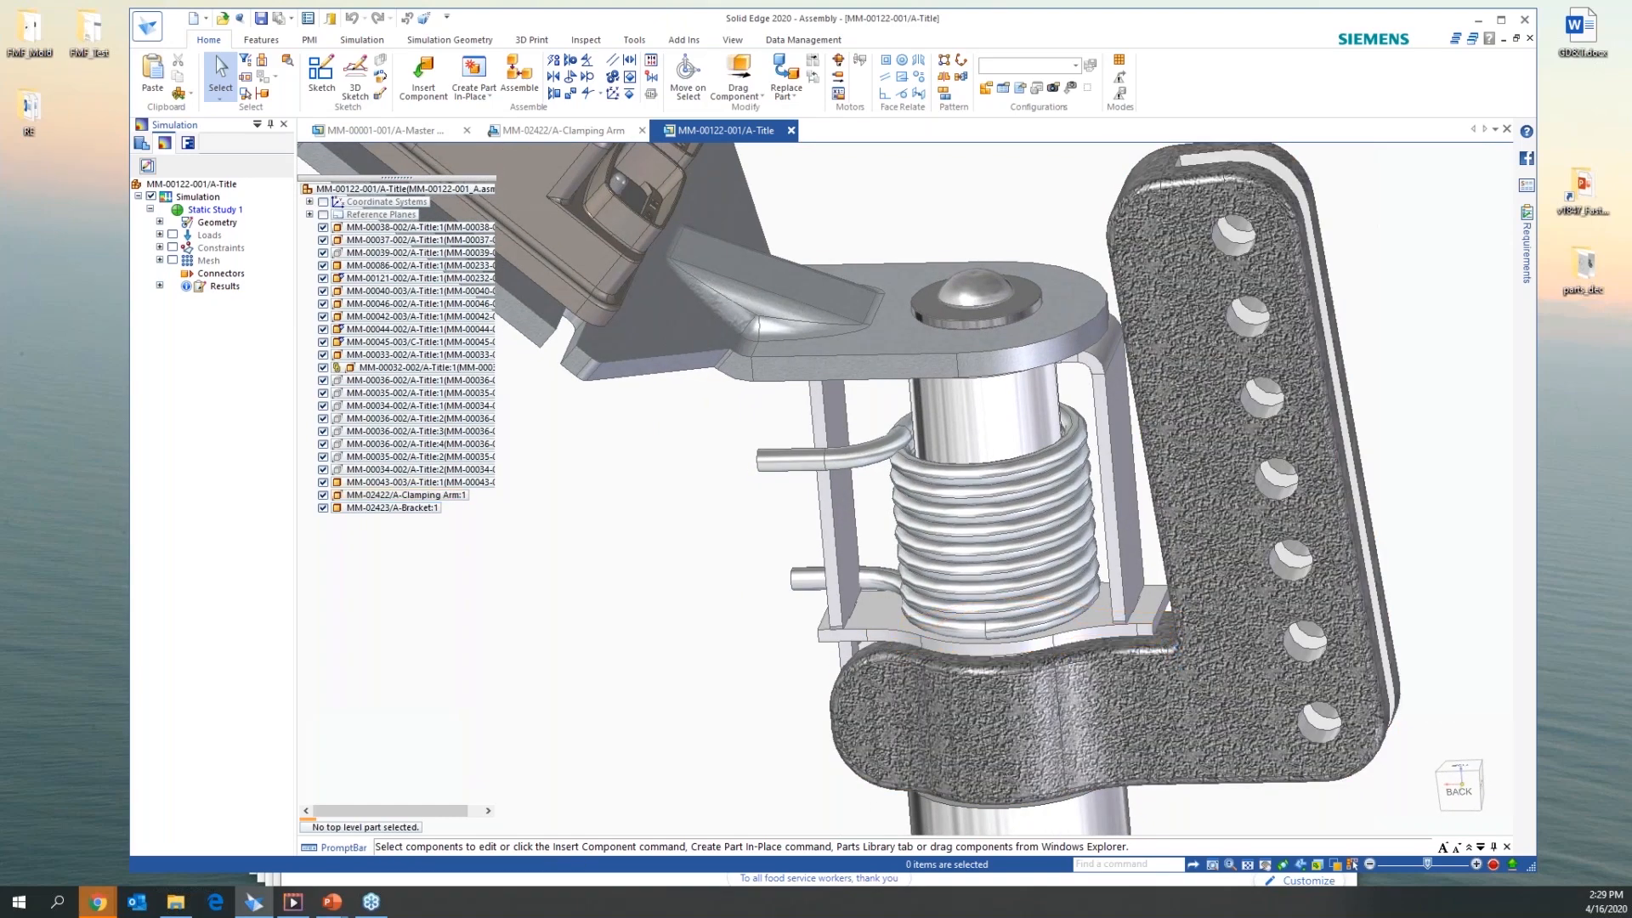
{"action": "left_click", "coordinate": [1169, 638]}
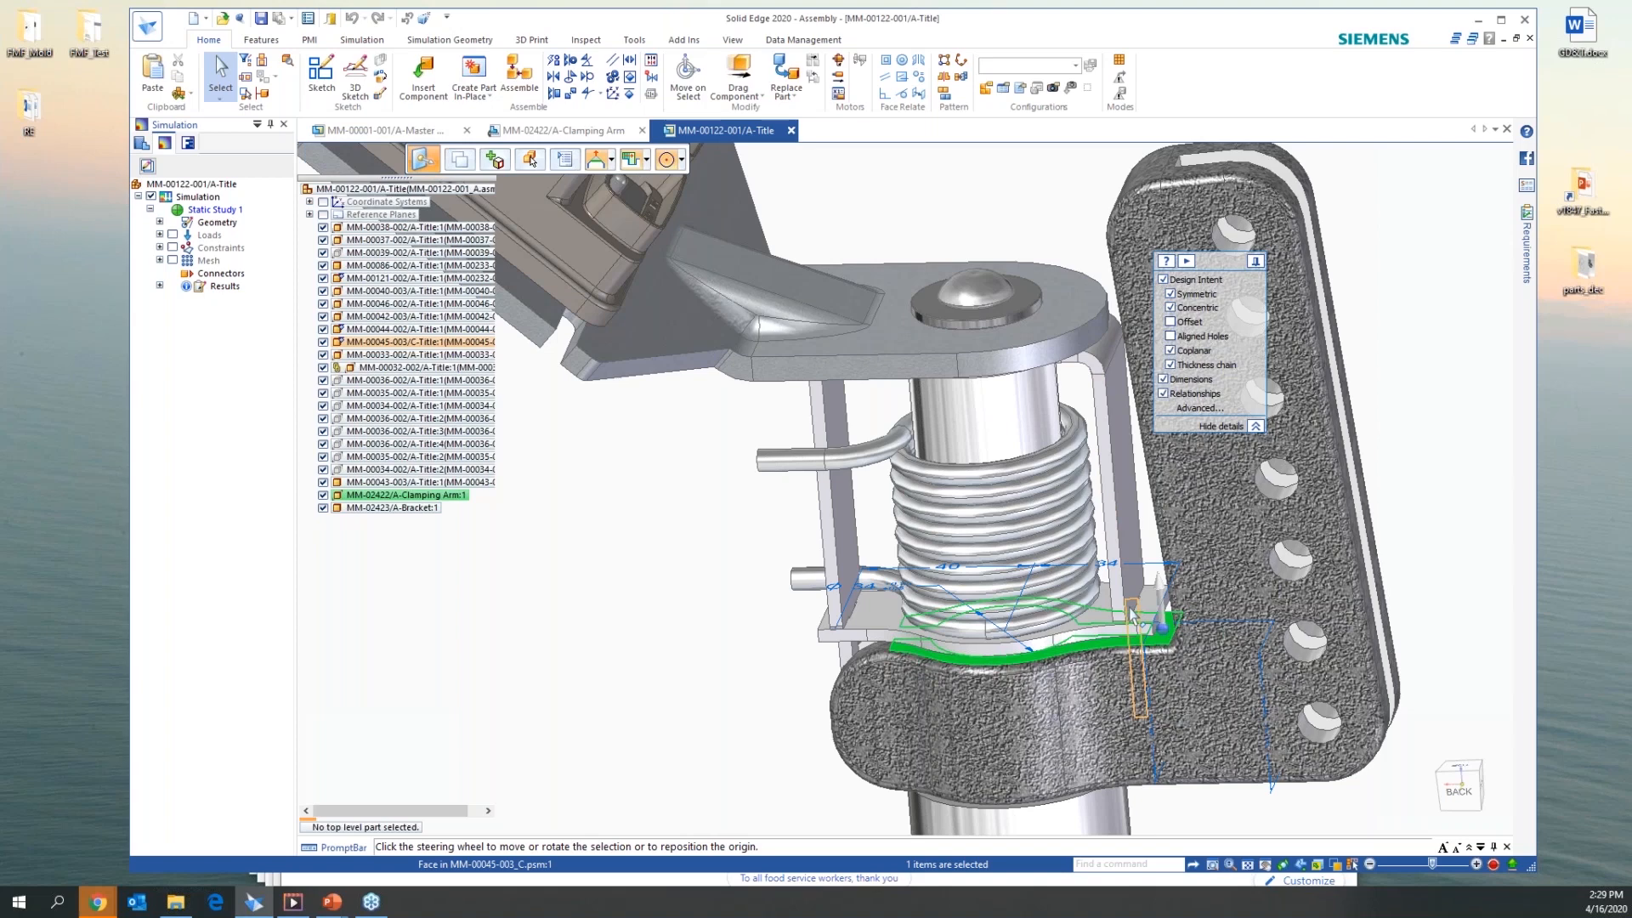
{"action": "left_click", "coordinate": [1141, 599], "text": "ctrl"}
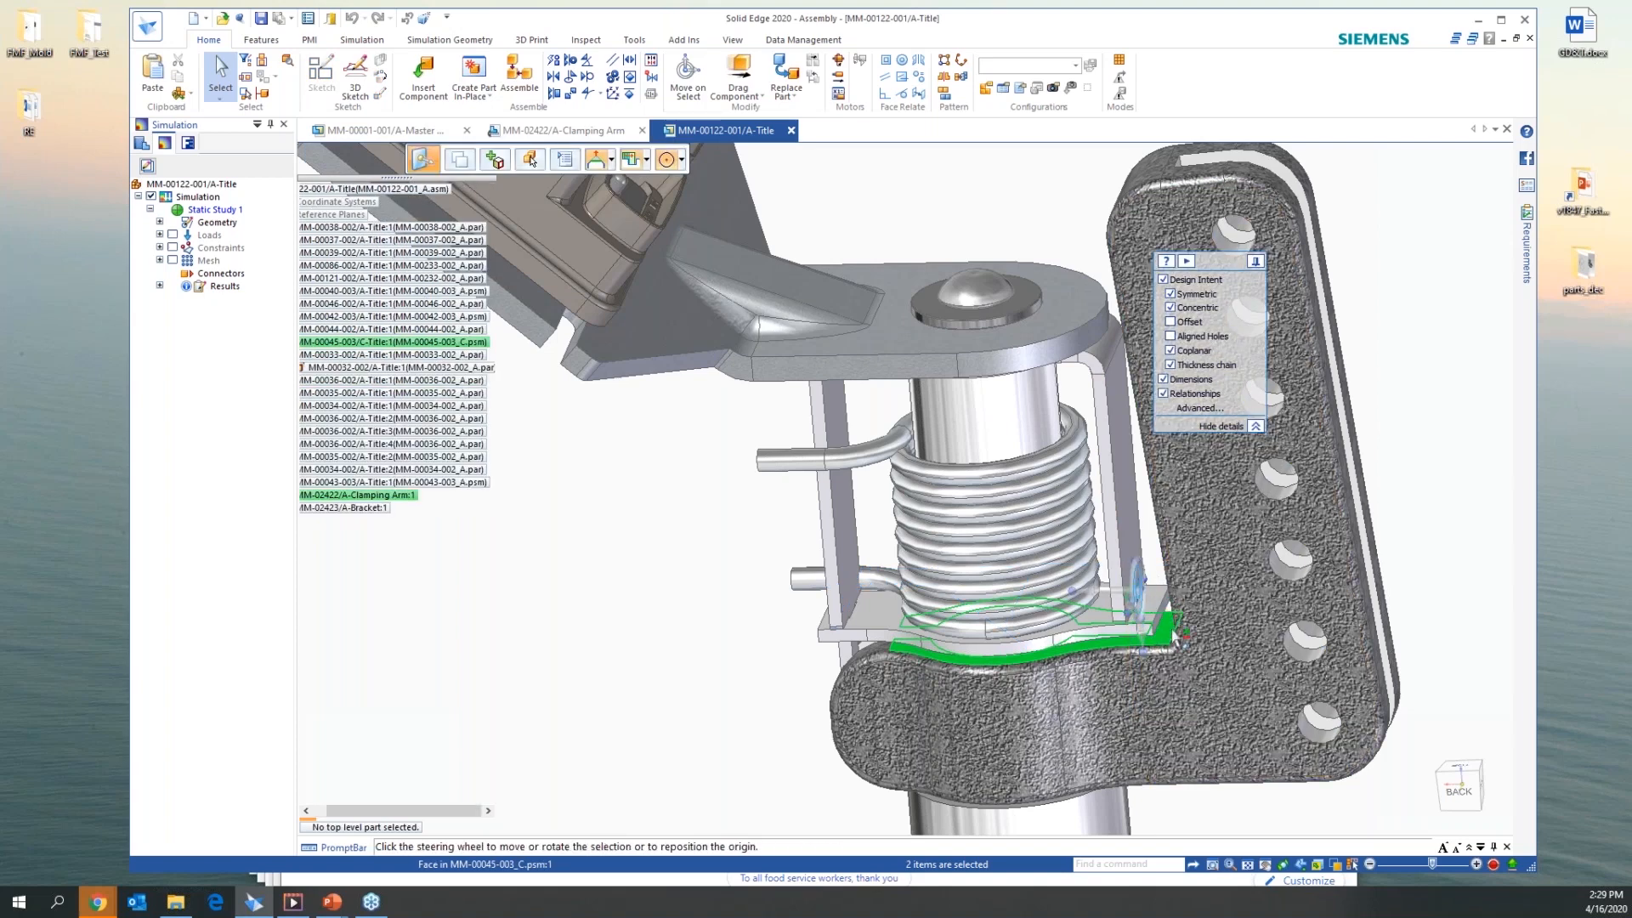
{"action": "left_click", "coordinate": [1139, 595]}
{"action": "left_click", "coordinate": [1437, 583]}
{"action": "left_click", "coordinate": [1430, 622]}
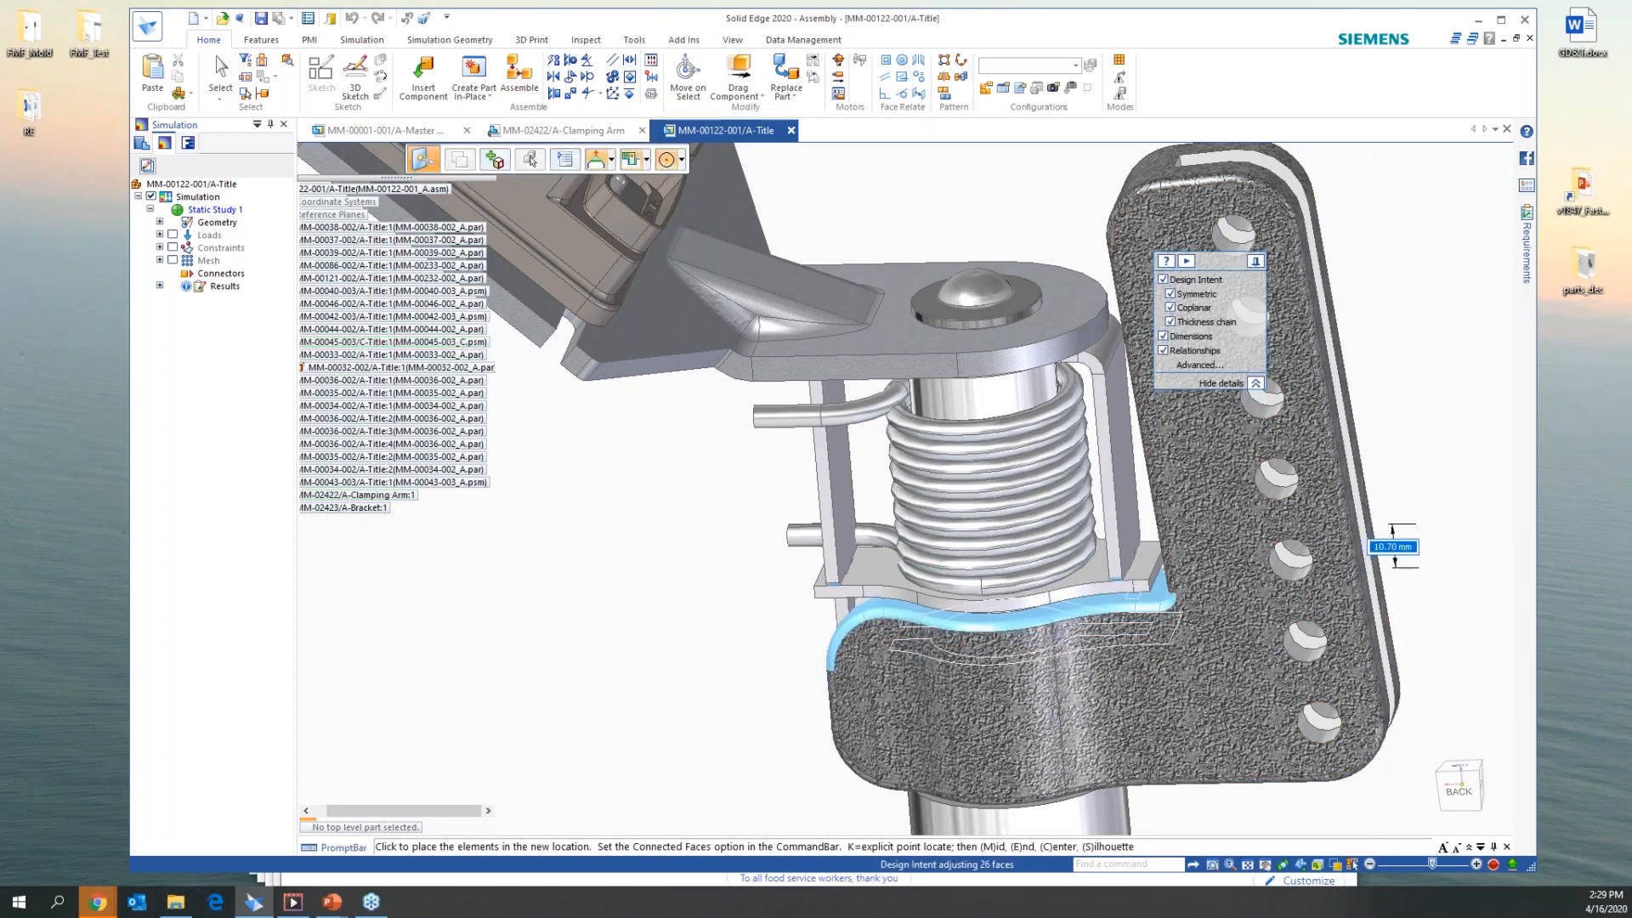
{"action": "type", "text": "5"}
{"action": "key", "text": "Return"}
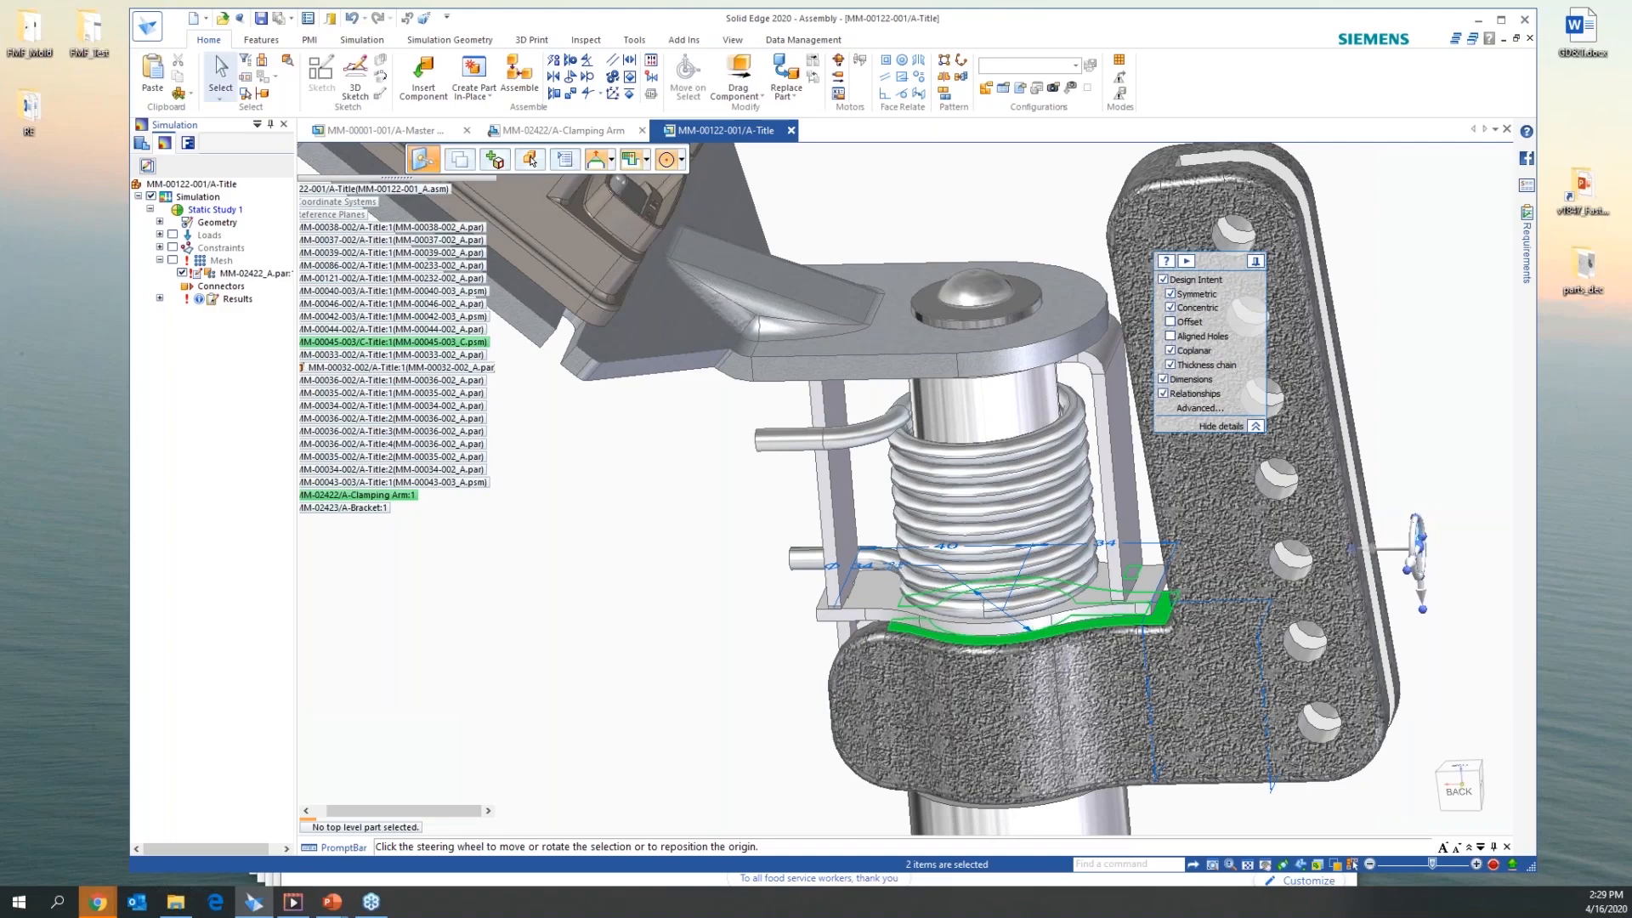
{"action": "middle_click_drag", "start_coordinate": [1421, 473], "coordinate": [1403, 469]}
{"action": "scroll", "coordinate": [1407, 468], "scroll_direction": "up", "scroll_amount": 5}
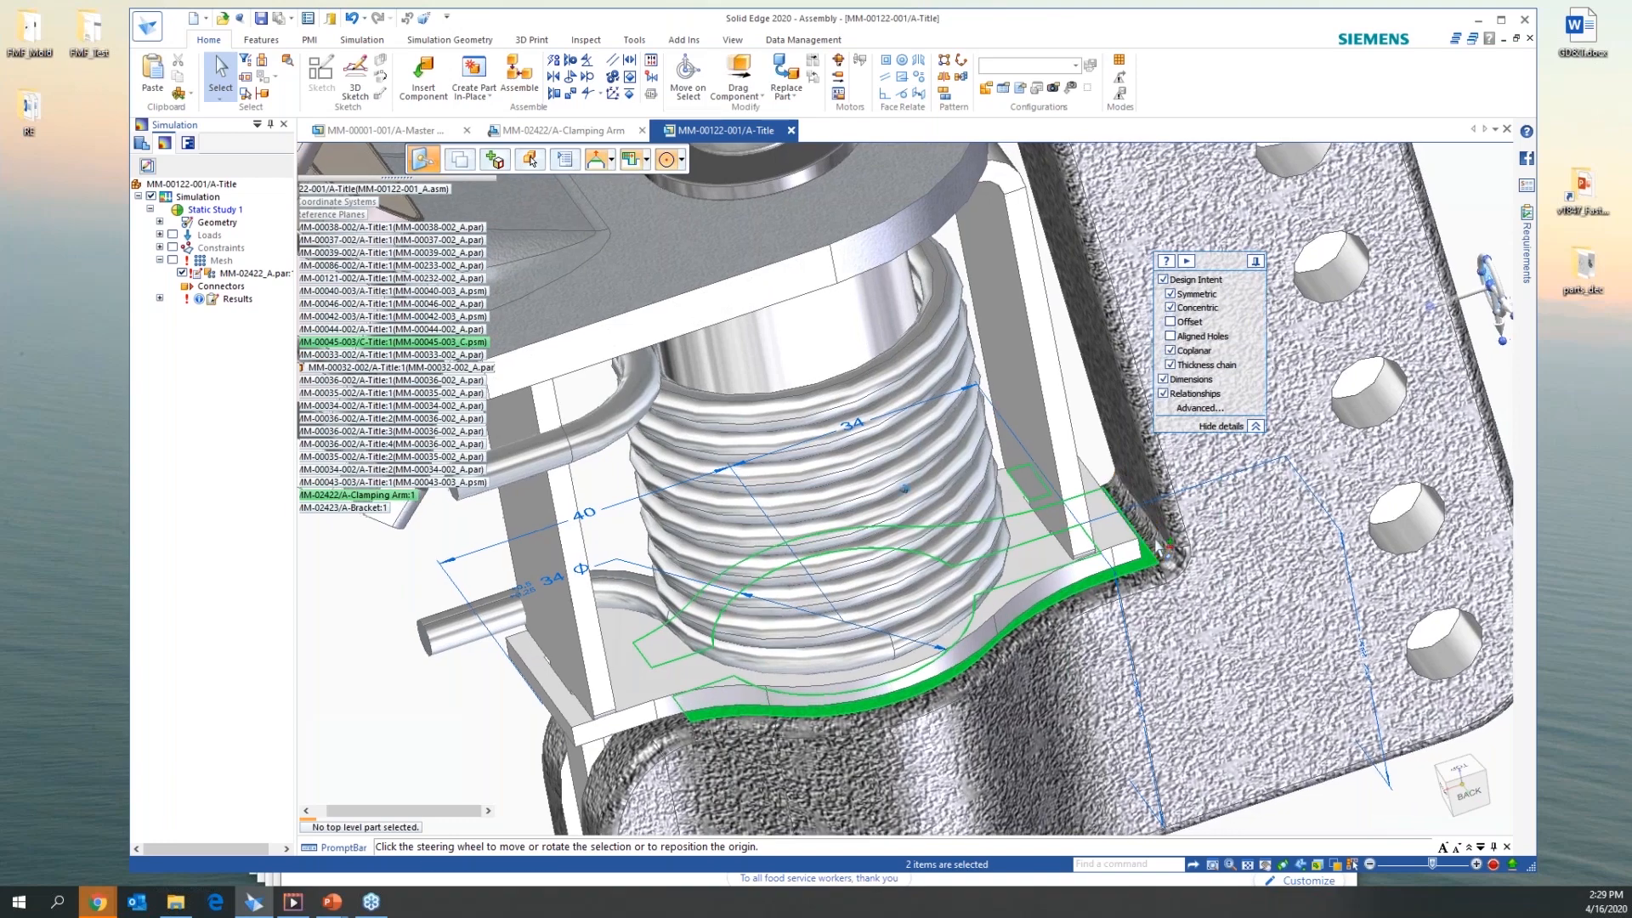
{"action": "key", "text": "Escape"}
{"action": "key", "text": "Escape"}
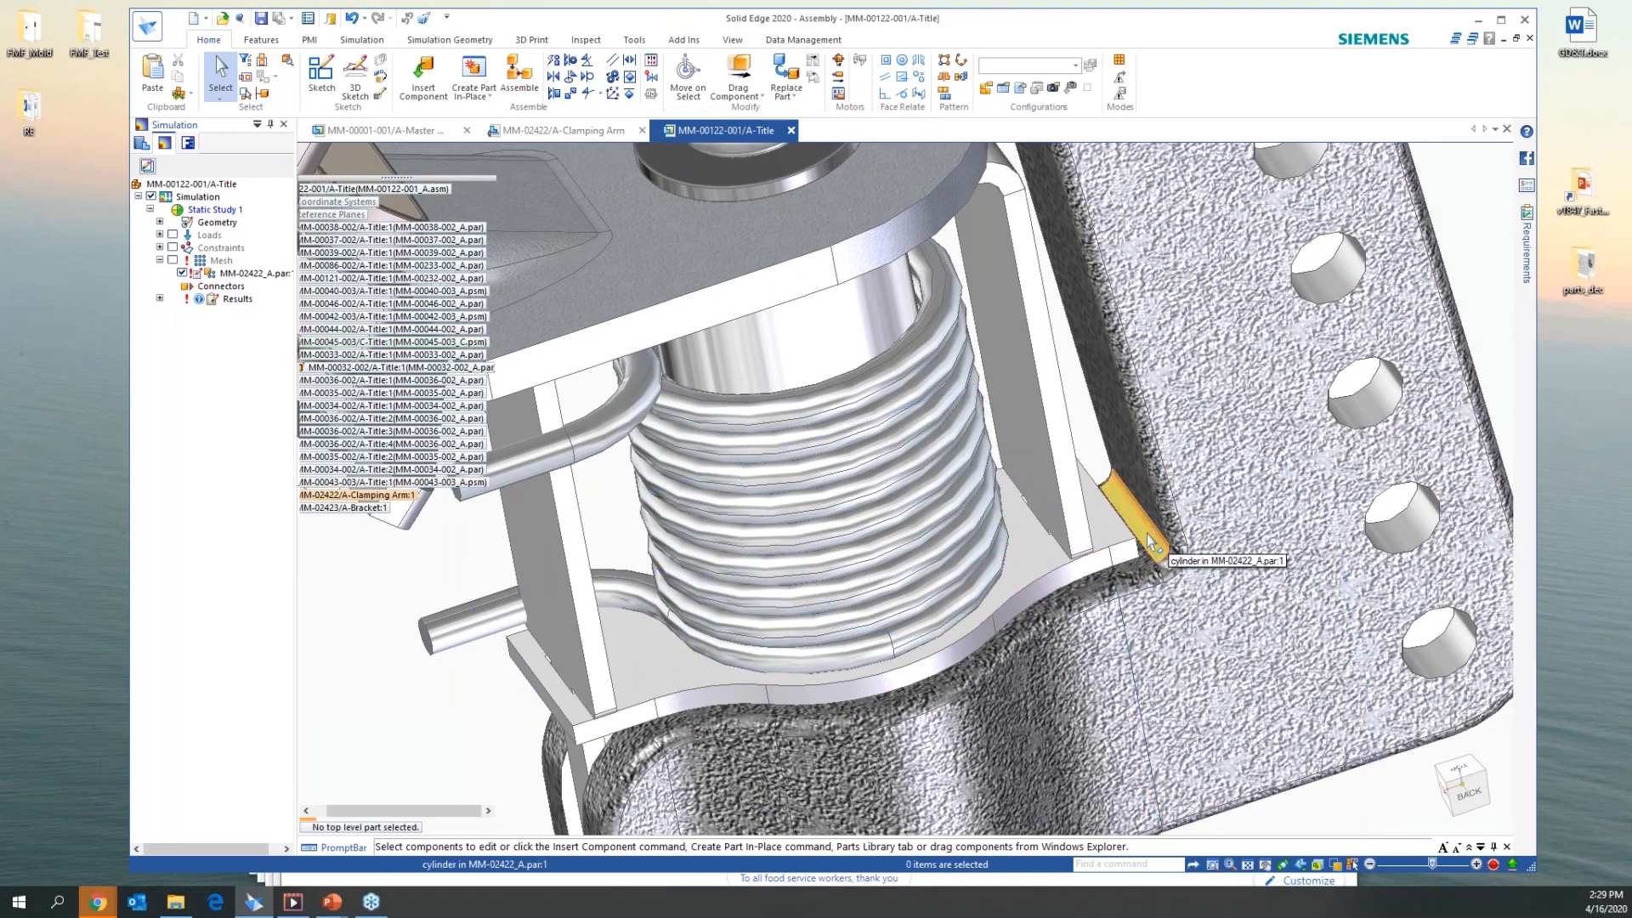
Set the radius of only the clamping arm's inner corner round to 5 mm
{"action": "left_click", "coordinate": [1150, 541]}
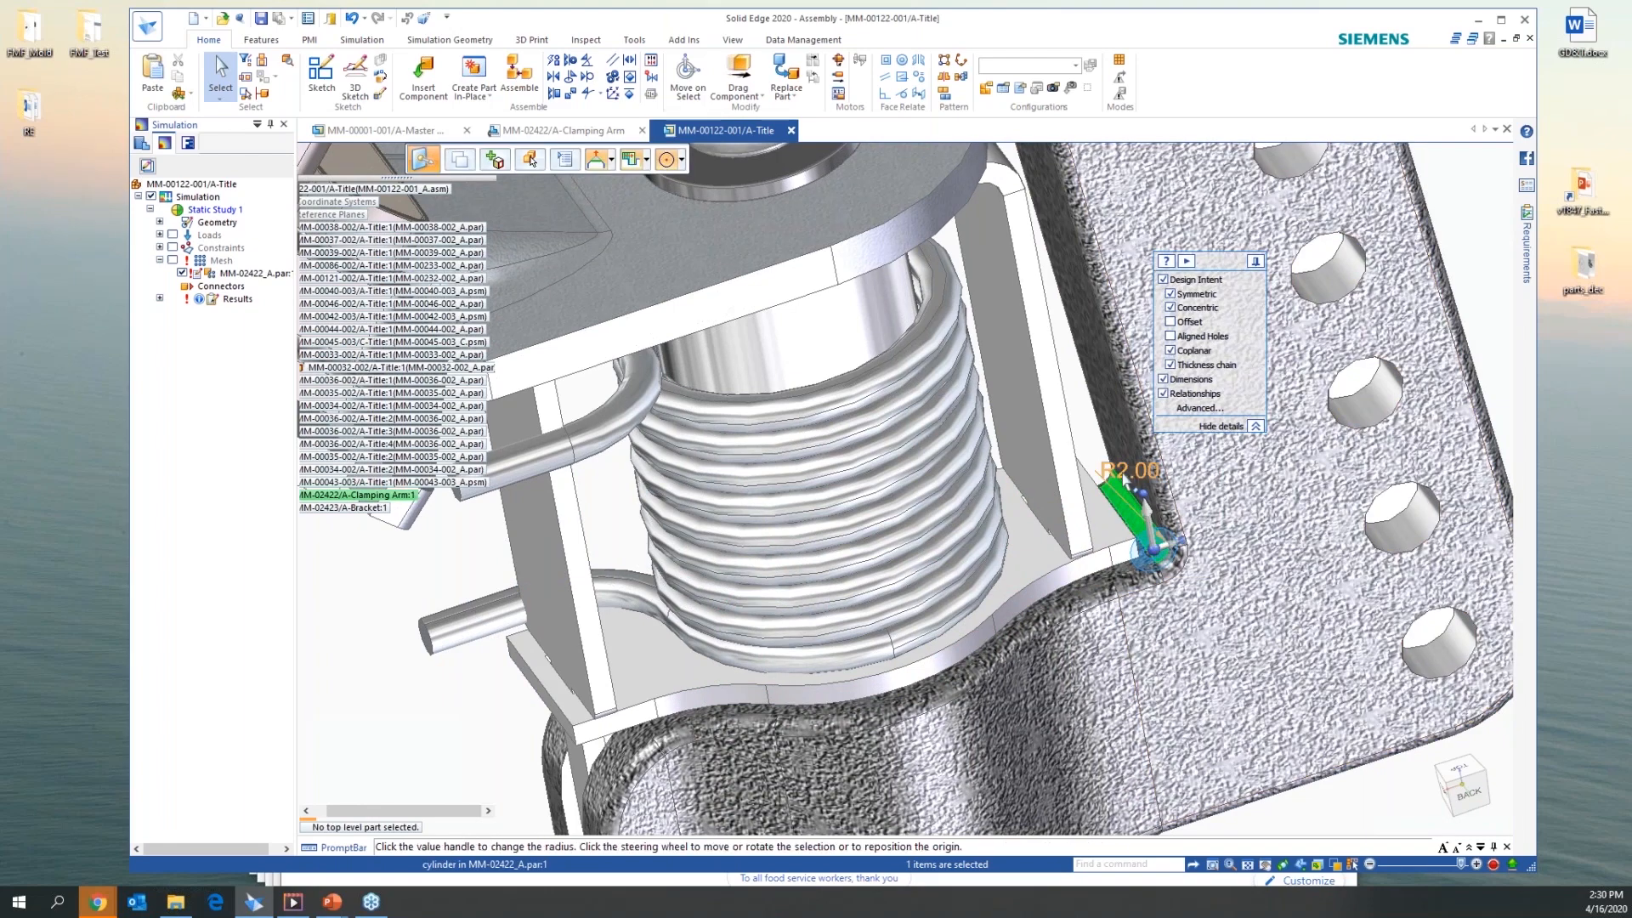
{"action": "key", "text": "Escape"}
{"action": "left_click", "coordinate": [1152, 599]}
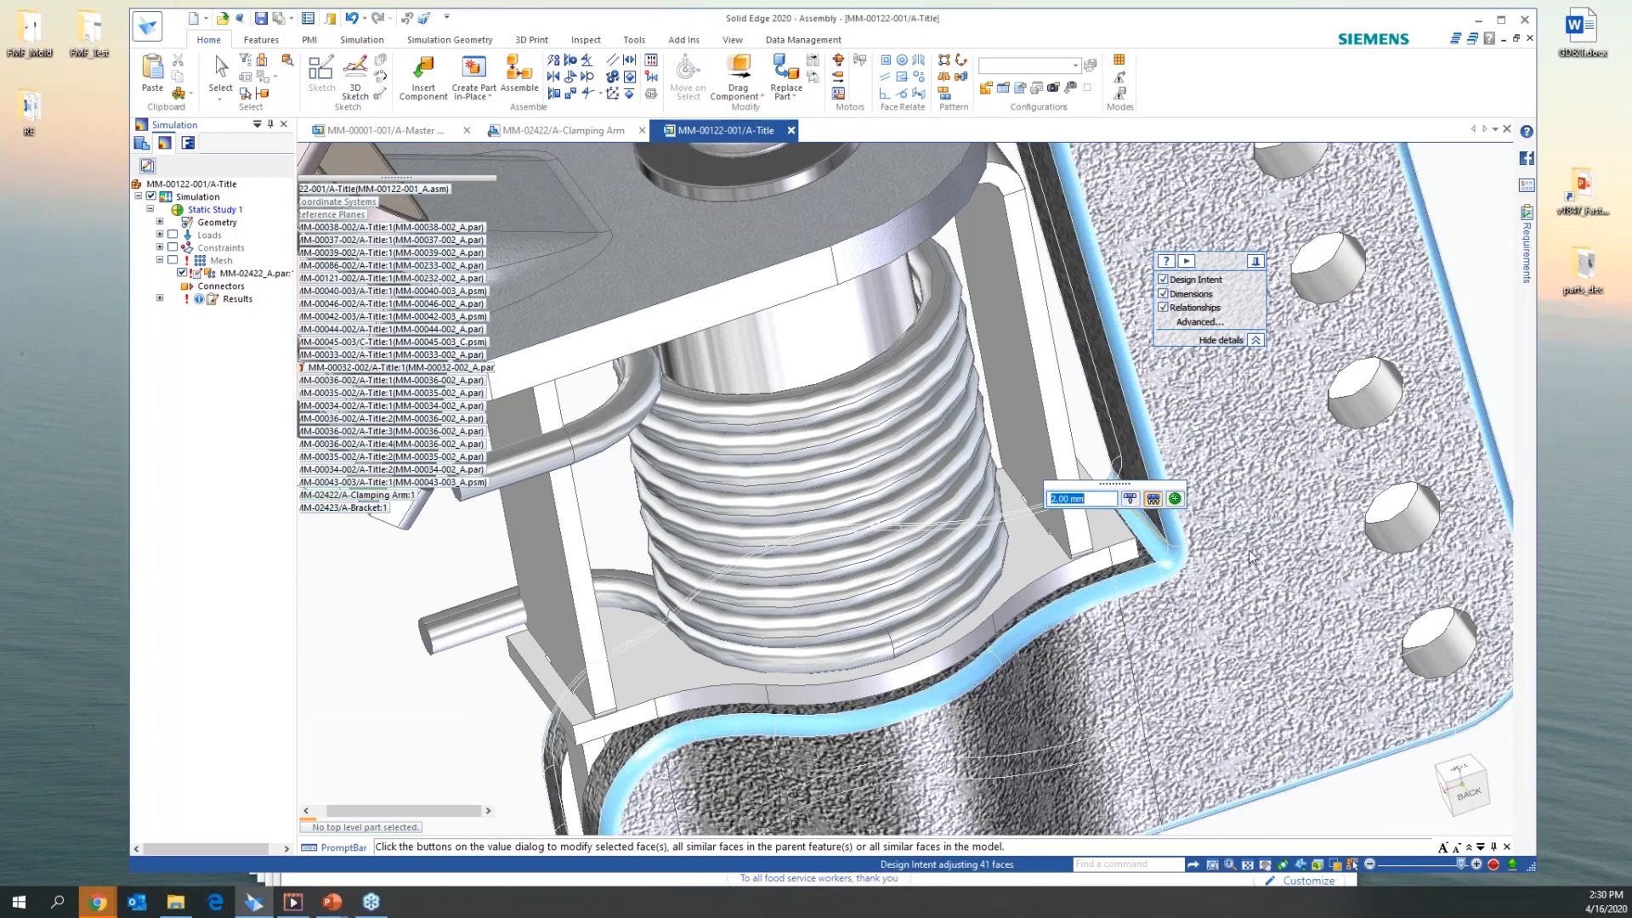
{"action": "left_click", "coordinate": [1130, 498]}
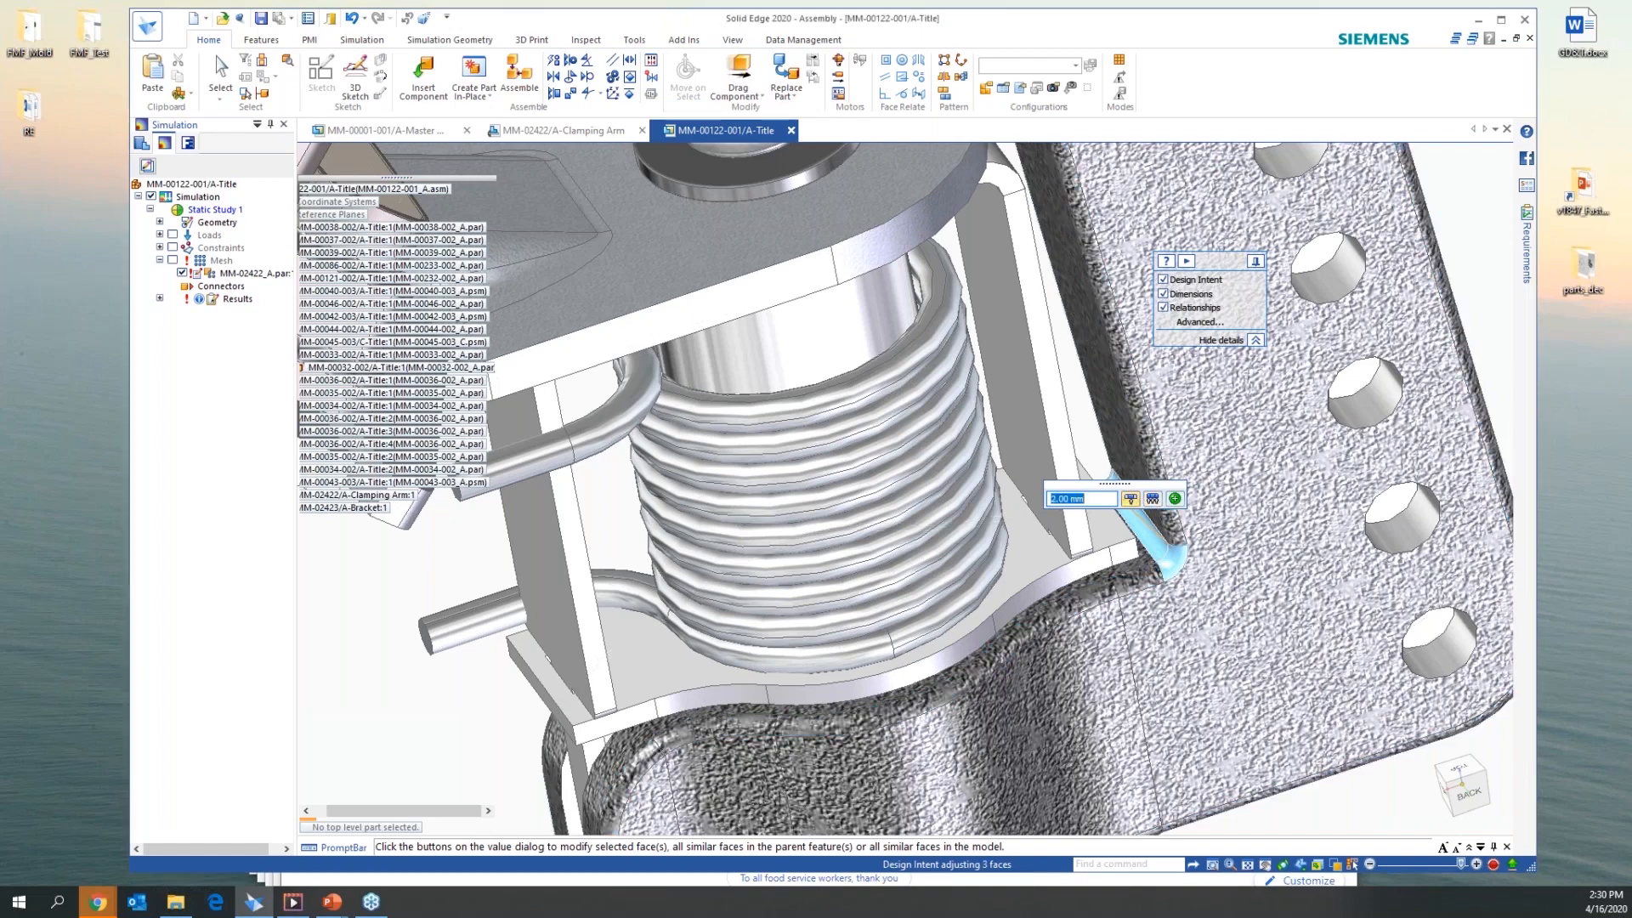
{"action": "type", "text": "5"}
{"action": "key", "text": "Return"}
{"action": "scroll", "coordinate": [1411, 361], "scroll_direction": "down", "scroll_amount": 5}
{"action": "key", "text": "Escape"}
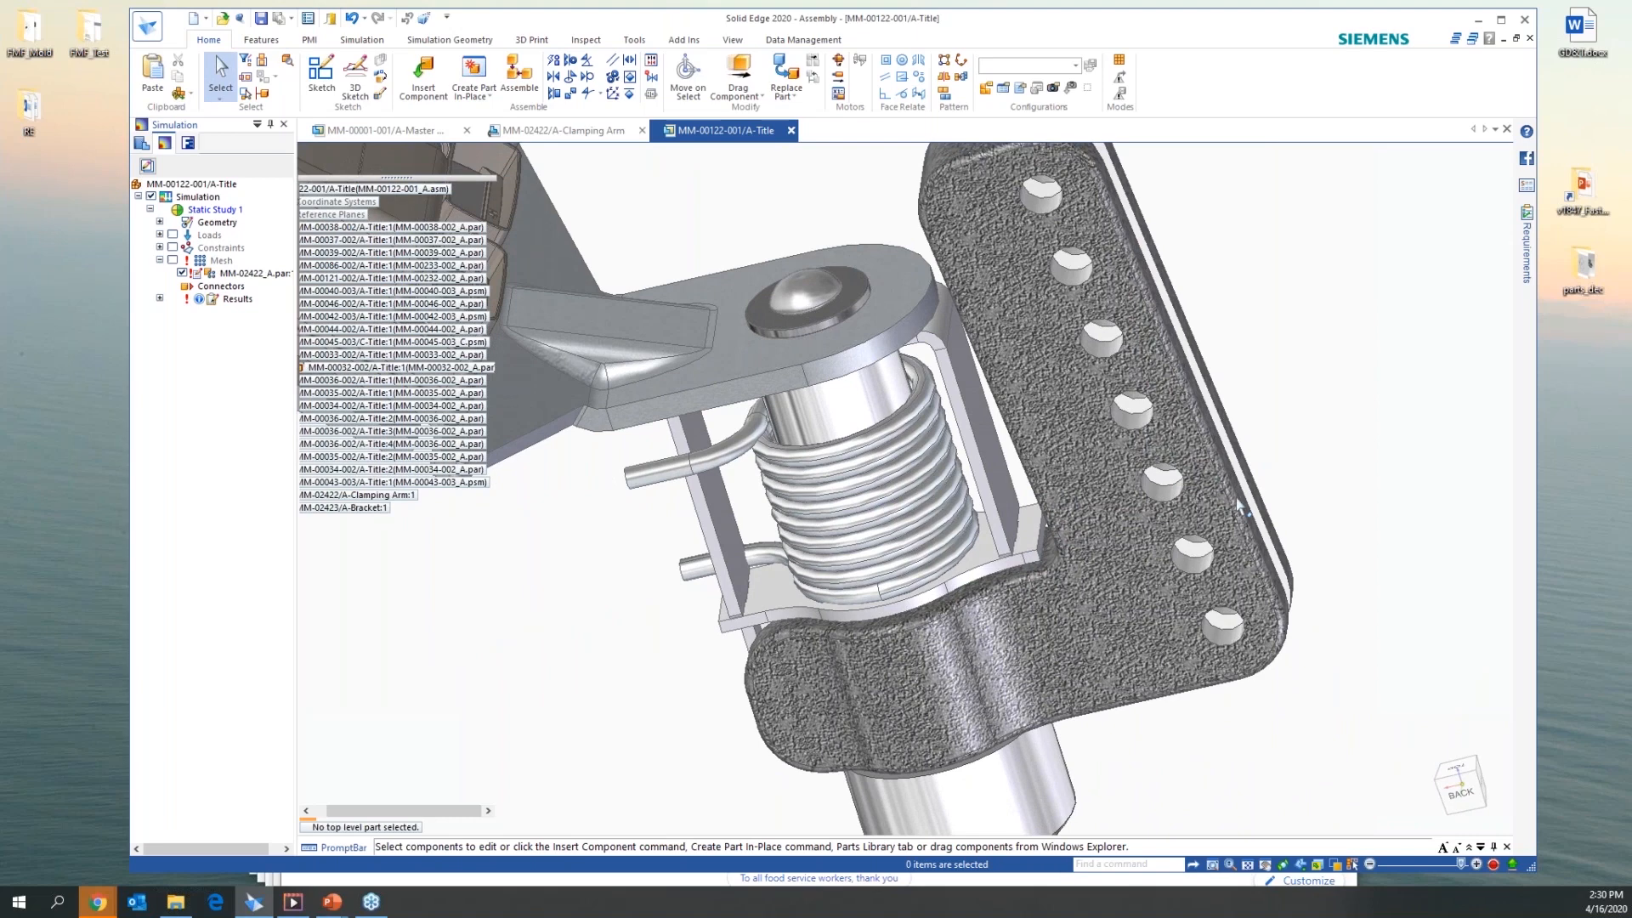
Isolate the clamping arm MM-02422 in the assembly
{"action": "middle_click_drag", "start_coordinate": [1190, 576], "coordinate": [1131, 582]}
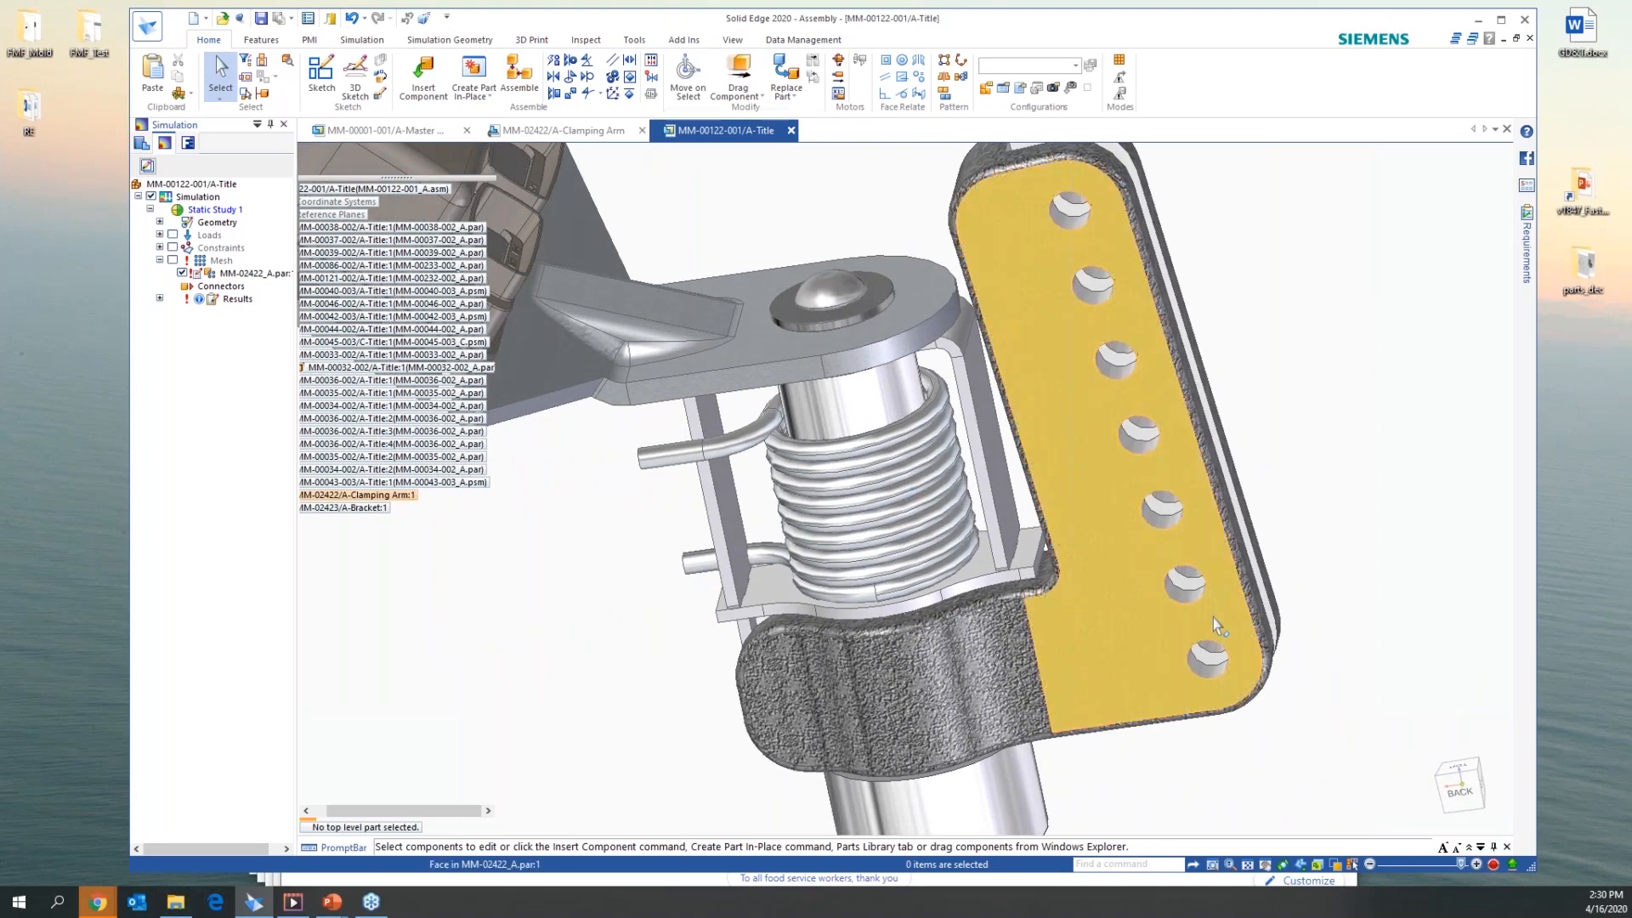
{"action": "left_click", "coordinate": [1131, 618]}
{"action": "right_click", "coordinate": [1305, 345]}
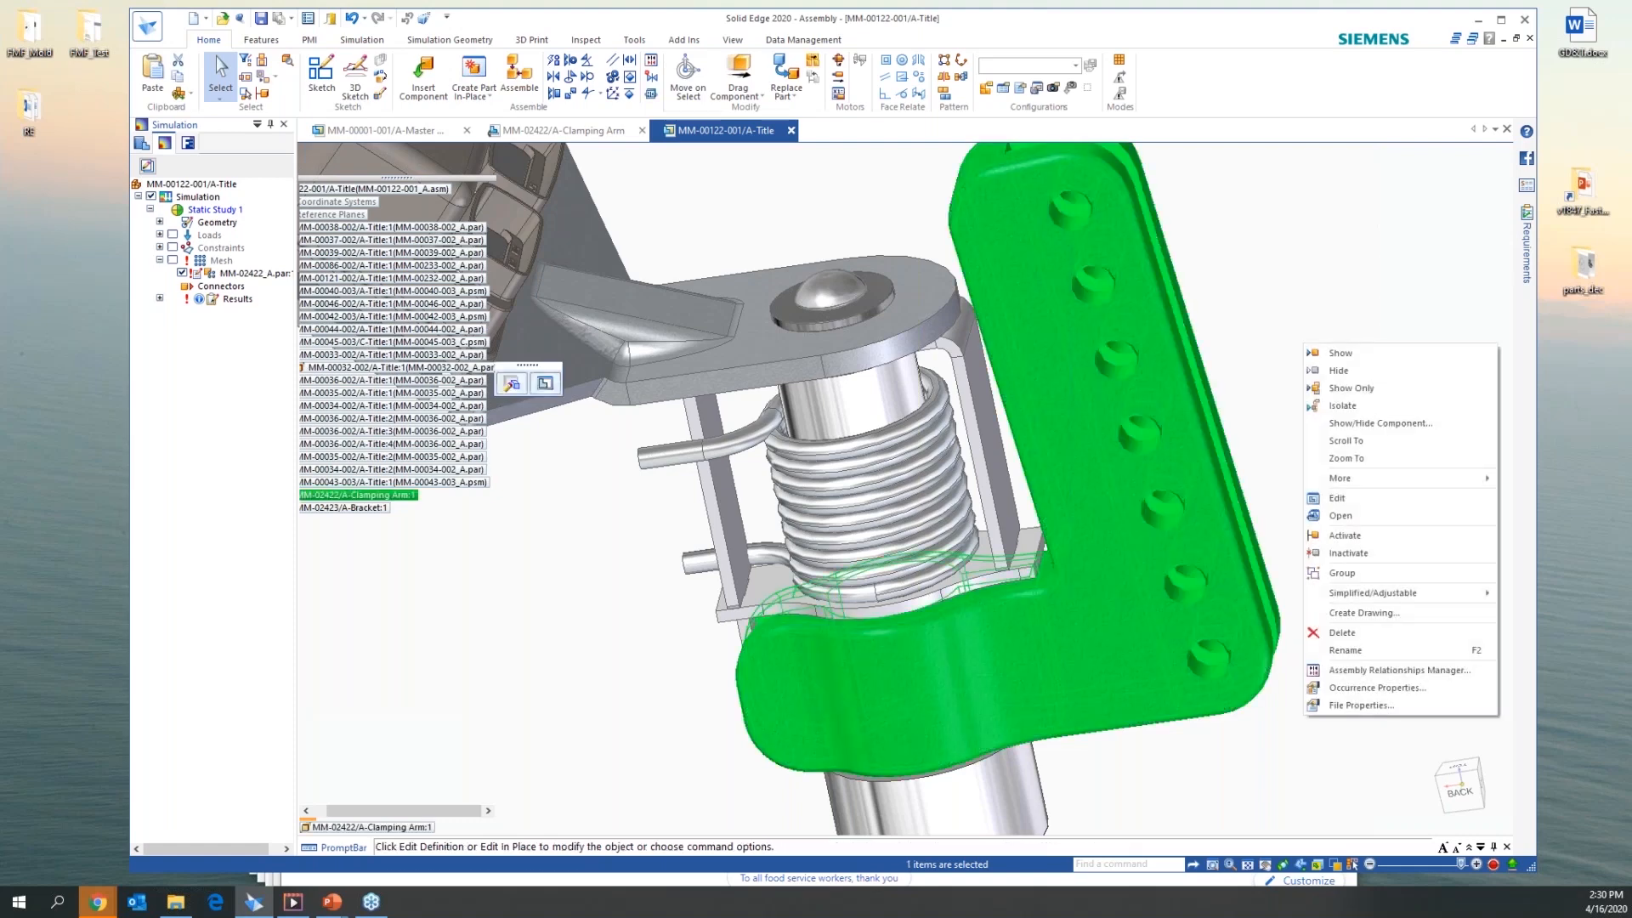
{"action": "left_click", "coordinate": [1343, 406]}
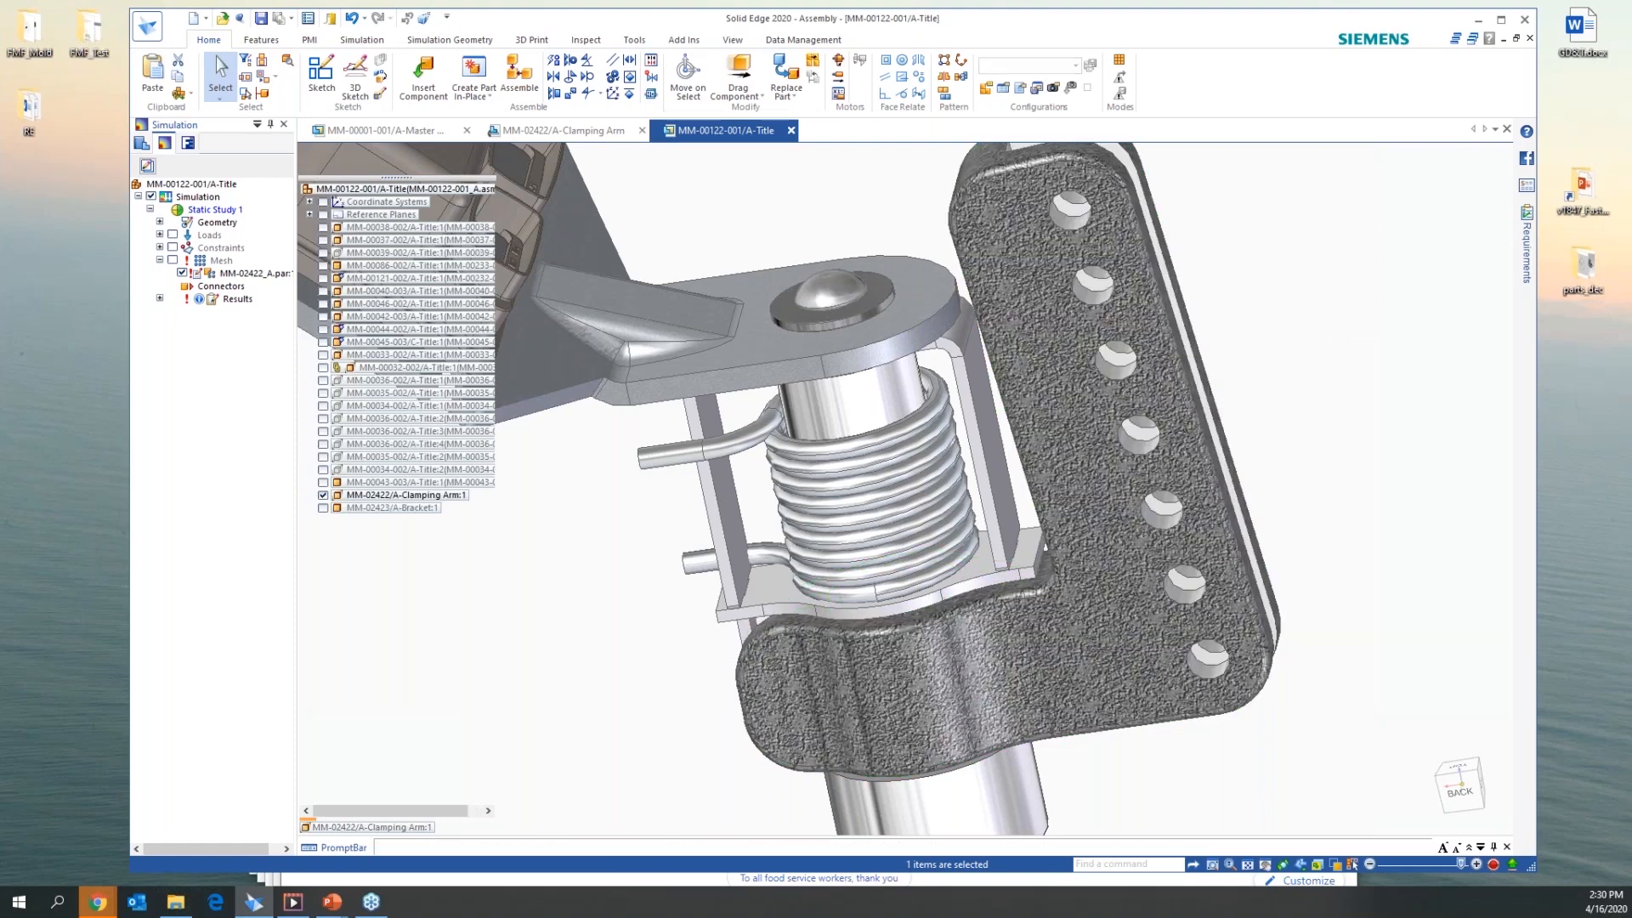
Remesh the modified clamping arm and solve Static Study 1 again at the current mesh size
{"action": "middle_click_drag", "start_coordinate": [918, 469], "coordinate": [867, 528]}
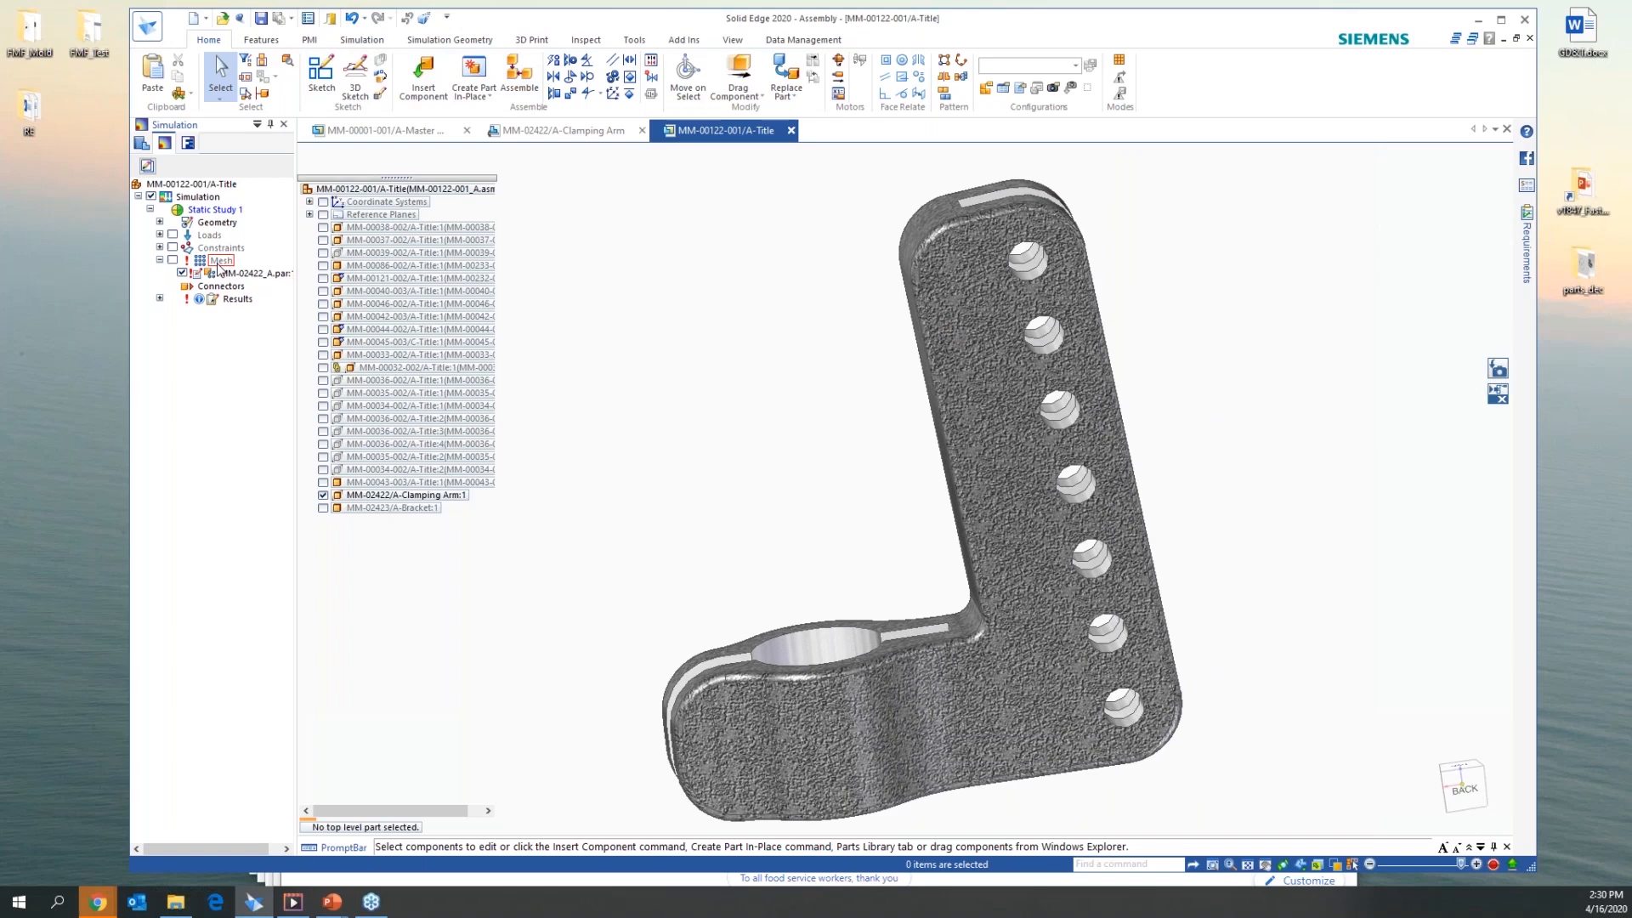
{"action": "left_click", "coordinate": [220, 262]}
{"action": "right_click", "coordinate": [219, 262]}
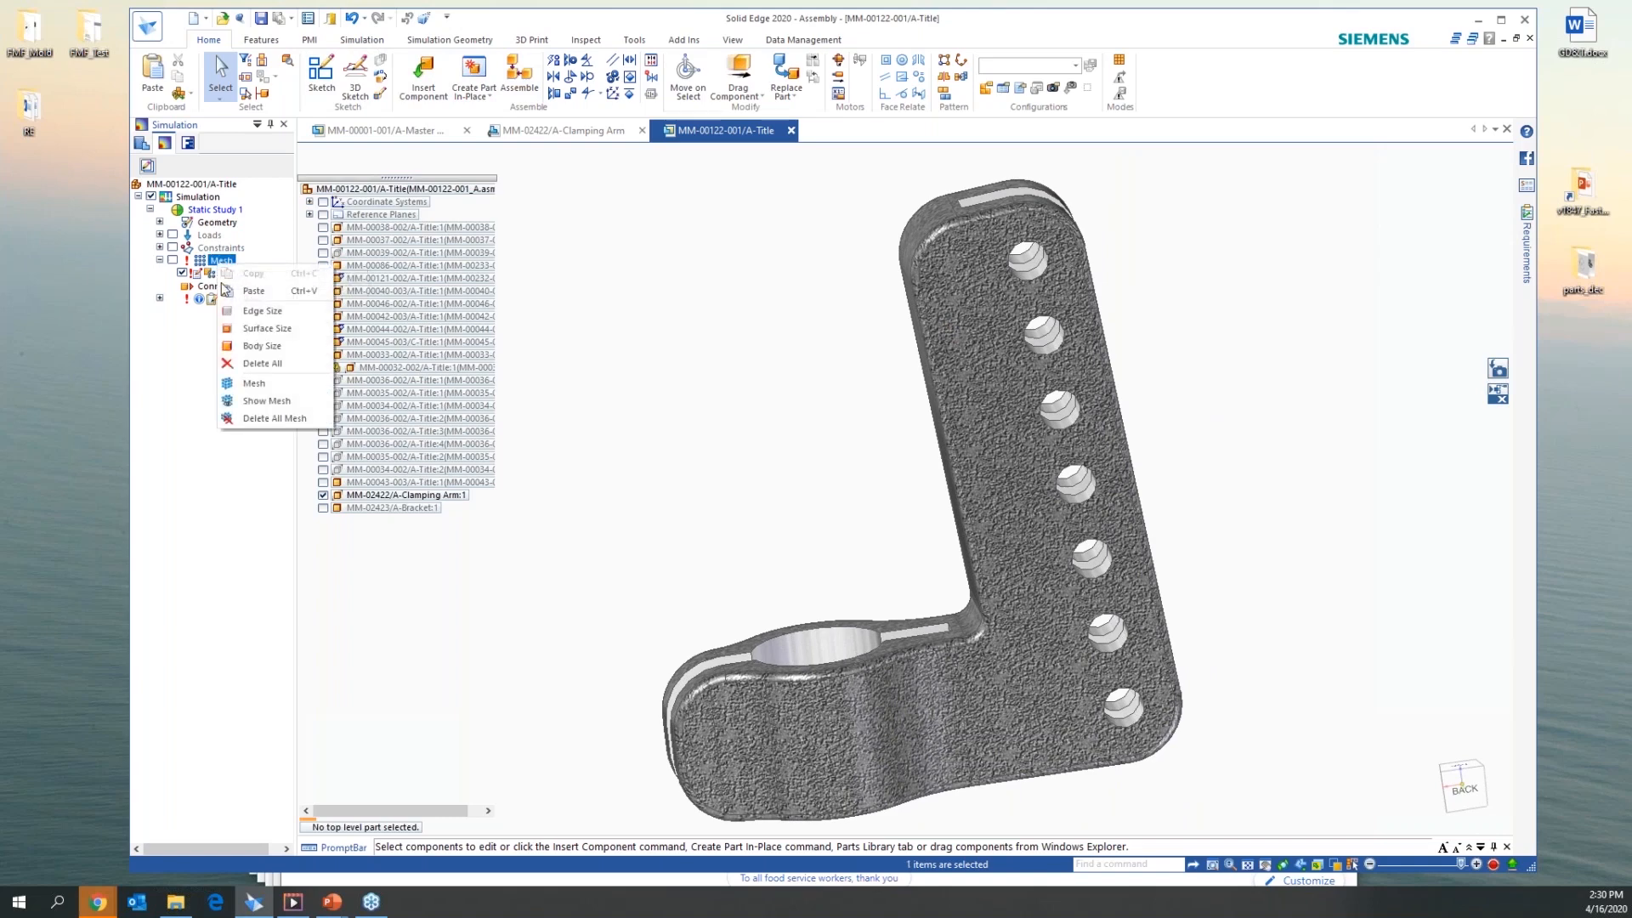
{"action": "left_click", "coordinate": [272, 383]}
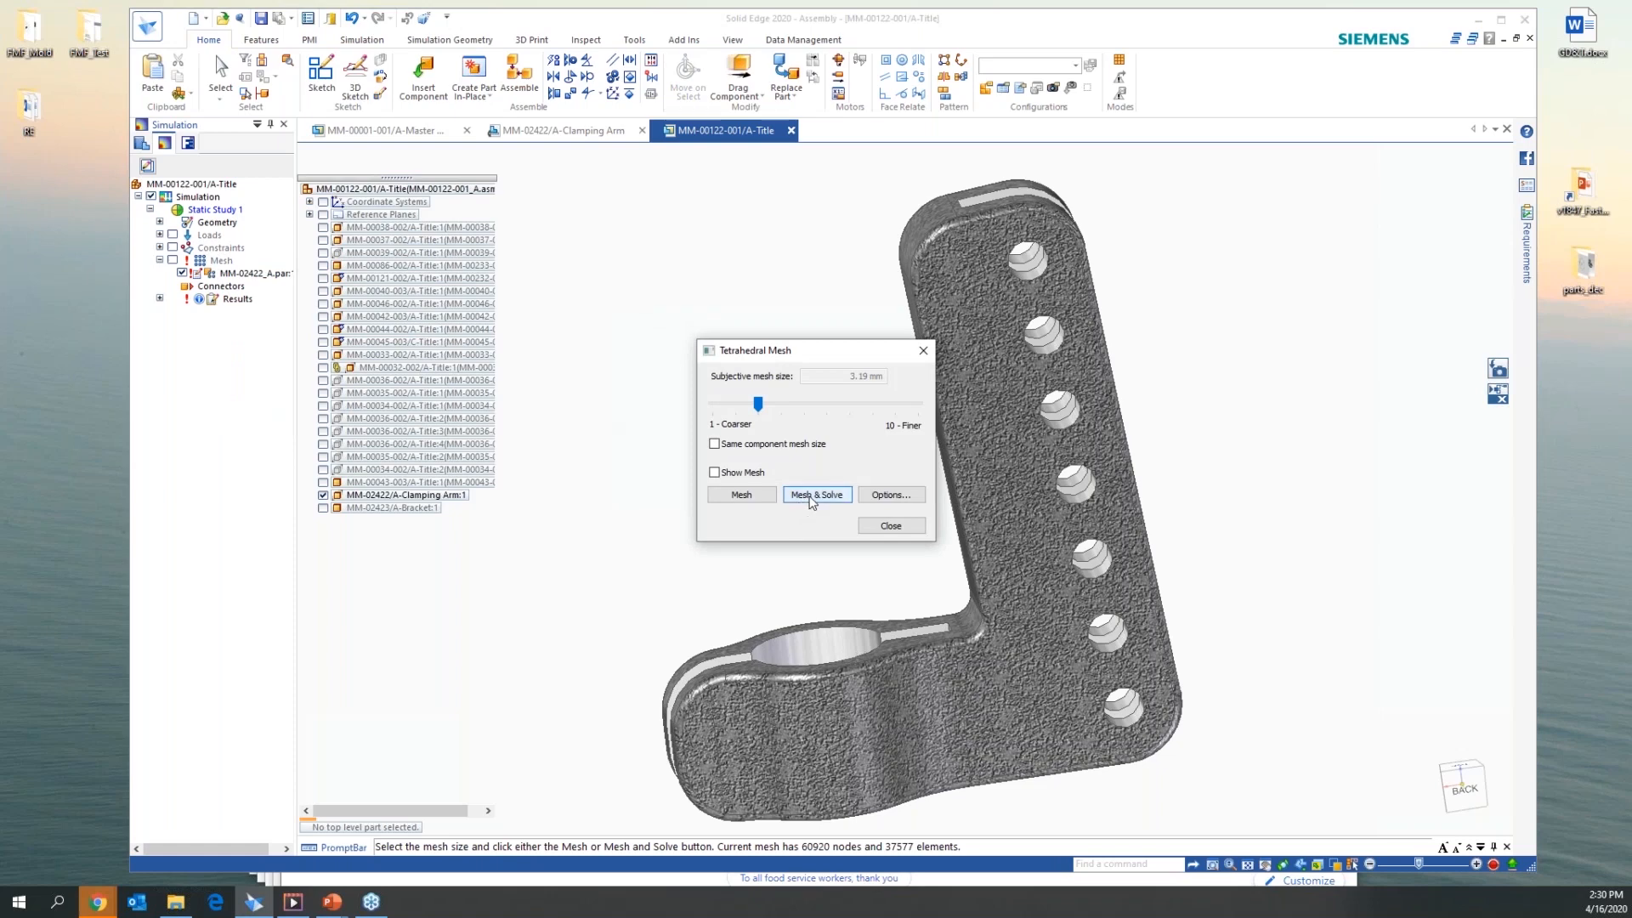
{"action": "left_click", "coordinate": [812, 498]}
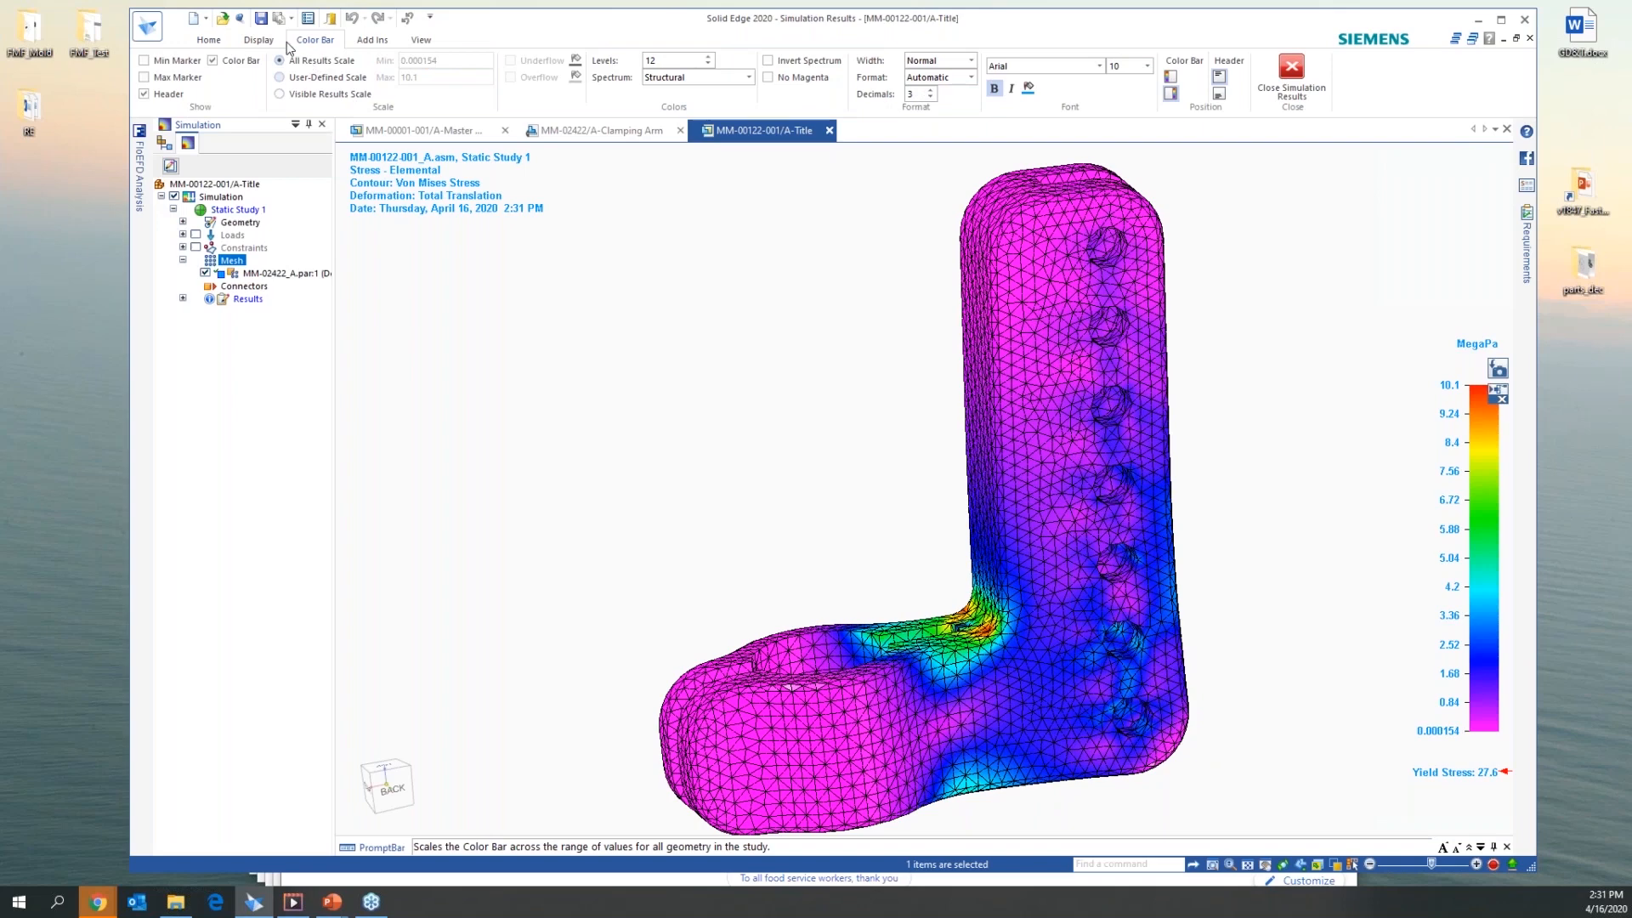
Display the stress results as a Factor of Safety contour
{"action": "left_click", "coordinate": [258, 41]}
{"action": "left_click", "coordinate": [212, 43]}
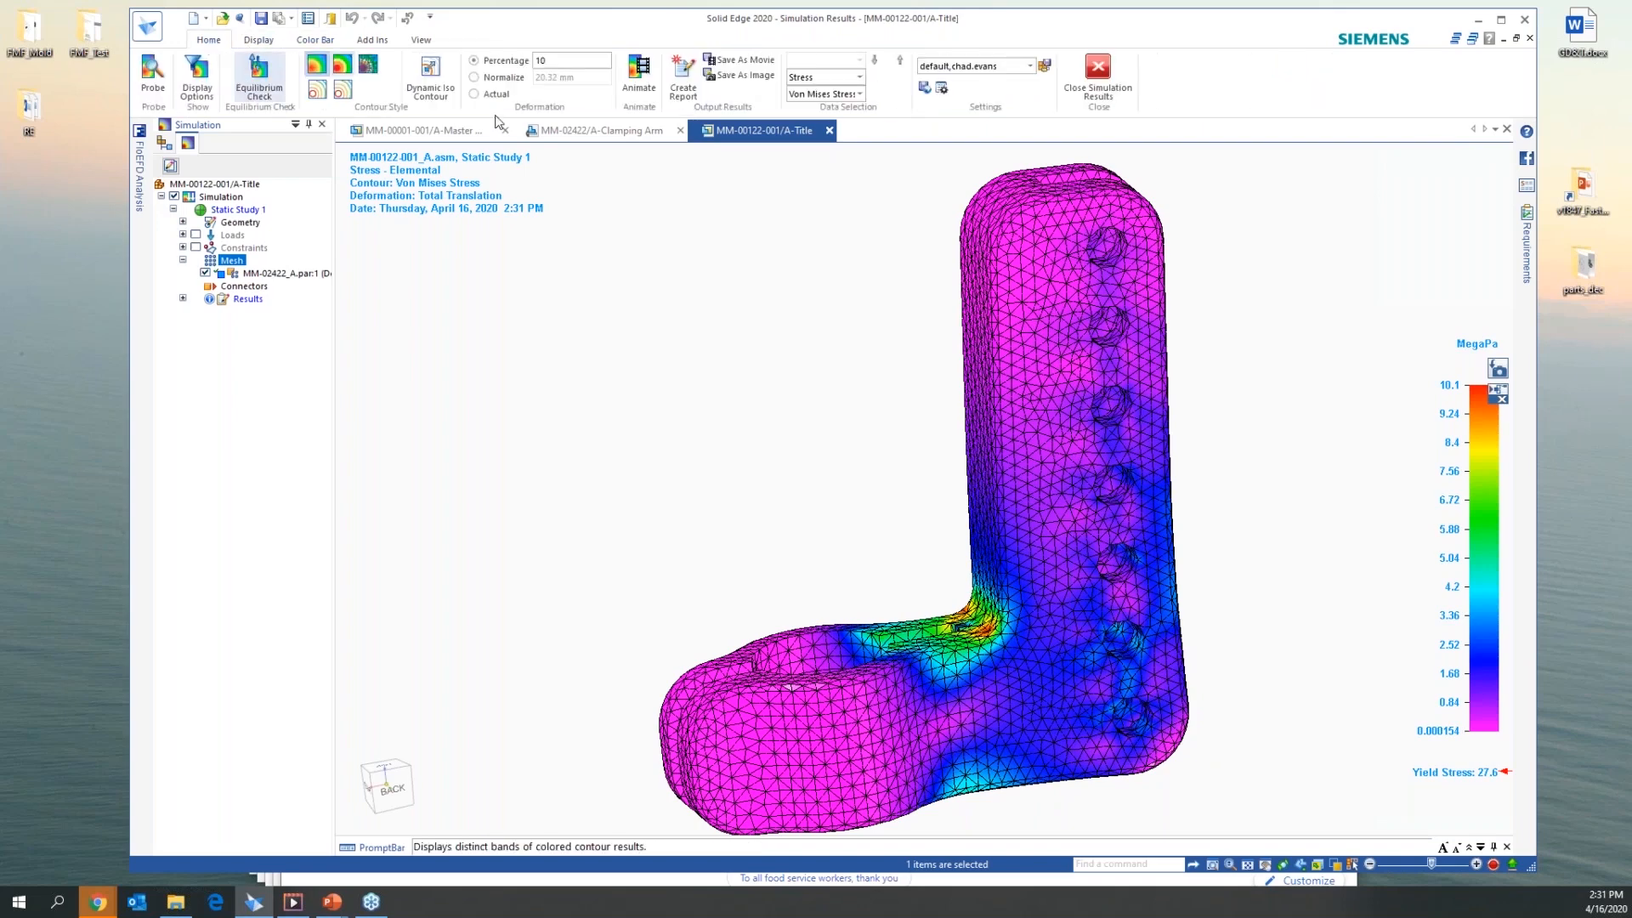
{"action": "left_click", "coordinate": [860, 94]}
{"action": "left_click", "coordinate": [860, 96]}
{"action": "left_click", "coordinate": [861, 95]}
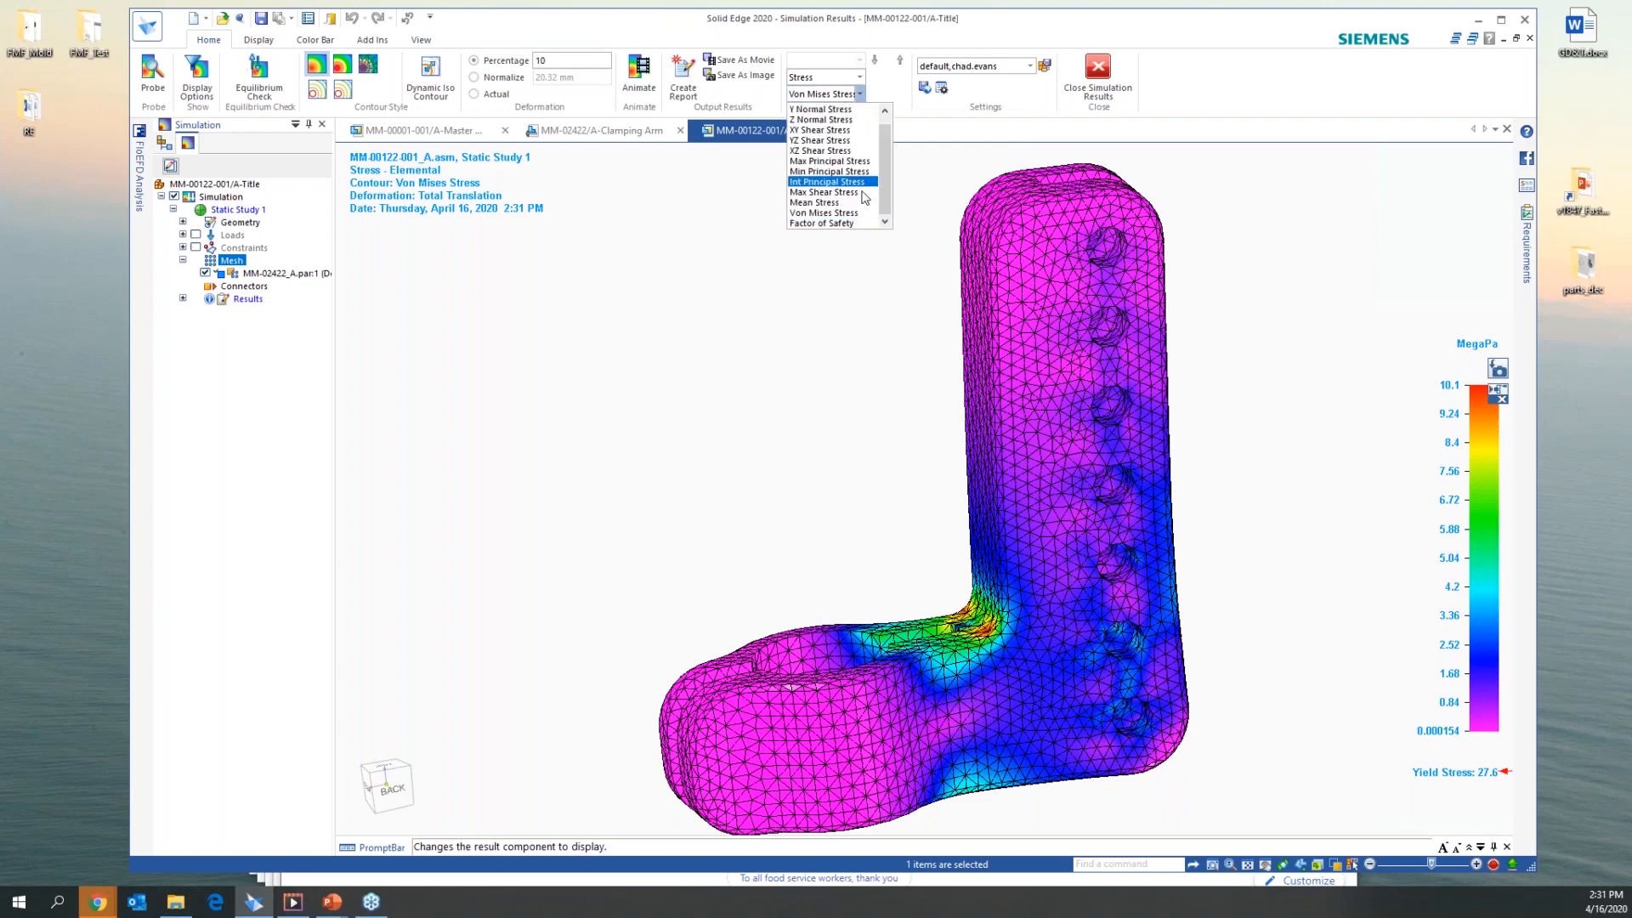
{"action": "left_click", "coordinate": [850, 223]}
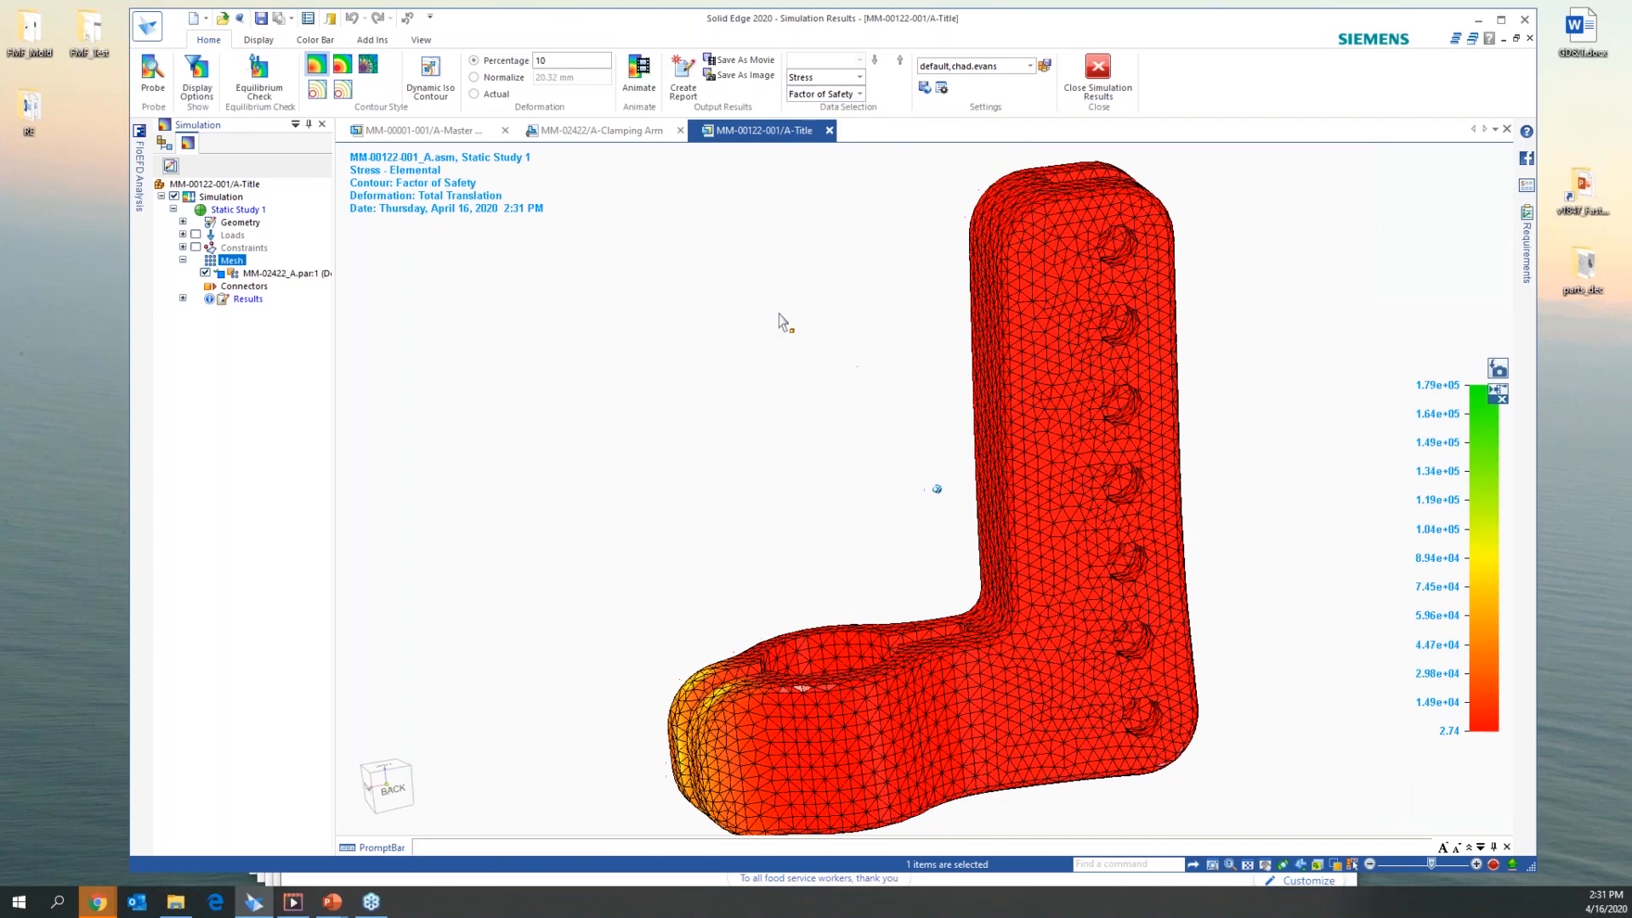
Give the factor of safety color bar a user-defined scale from 2 to 3 and inspect the clamping arm
{"action": "left_click", "coordinate": [310, 41]}
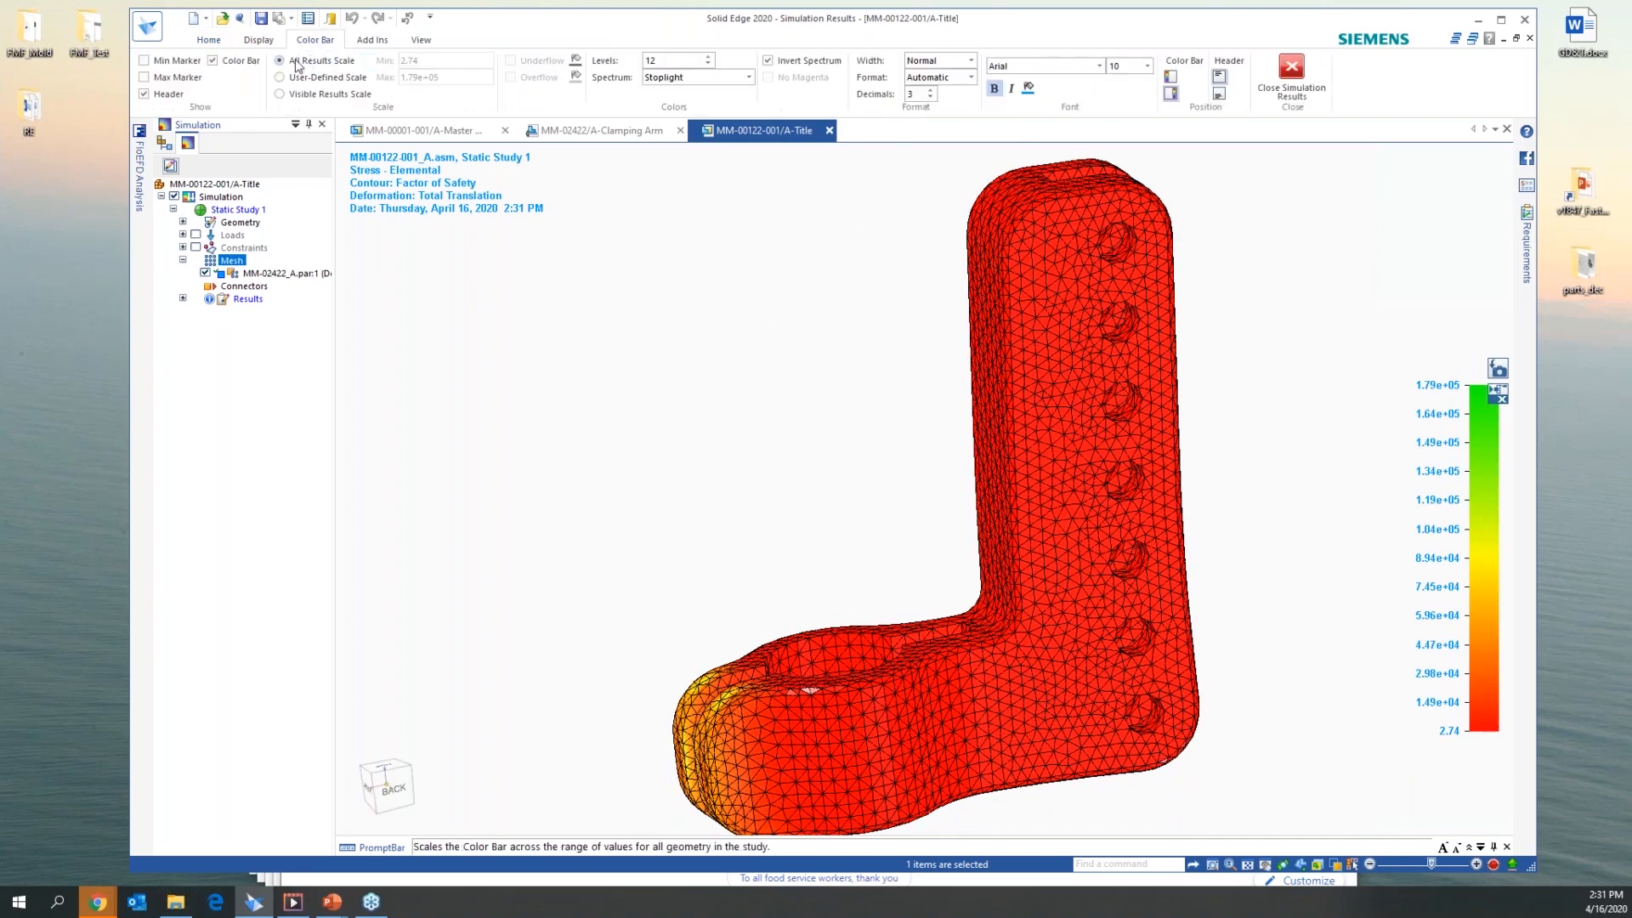
{"action": "left_click", "coordinate": [283, 77]}
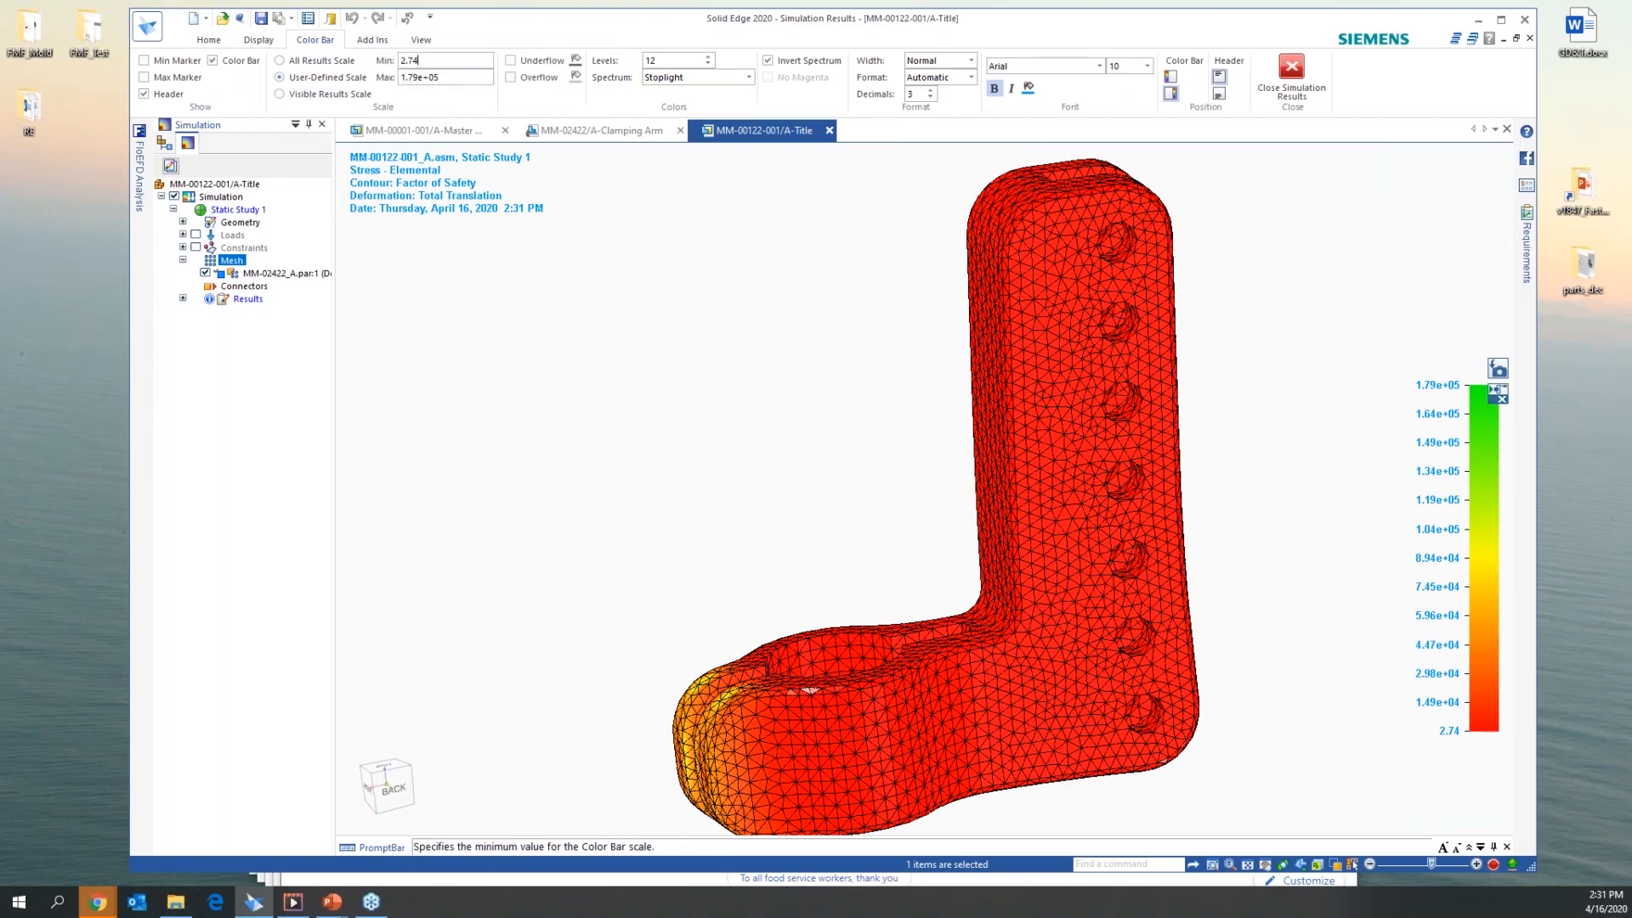
{"action": "double_click", "coordinate": [453, 63]}
{"action": "type", "text": "2"}
{"action": "double_click", "coordinate": [460, 80]}
{"action": "type", "text": "3"}
{"action": "key", "text": "Return"}
{"action": "middle_click_drag", "start_coordinate": [680, 255], "coordinate": [1254, 505]}
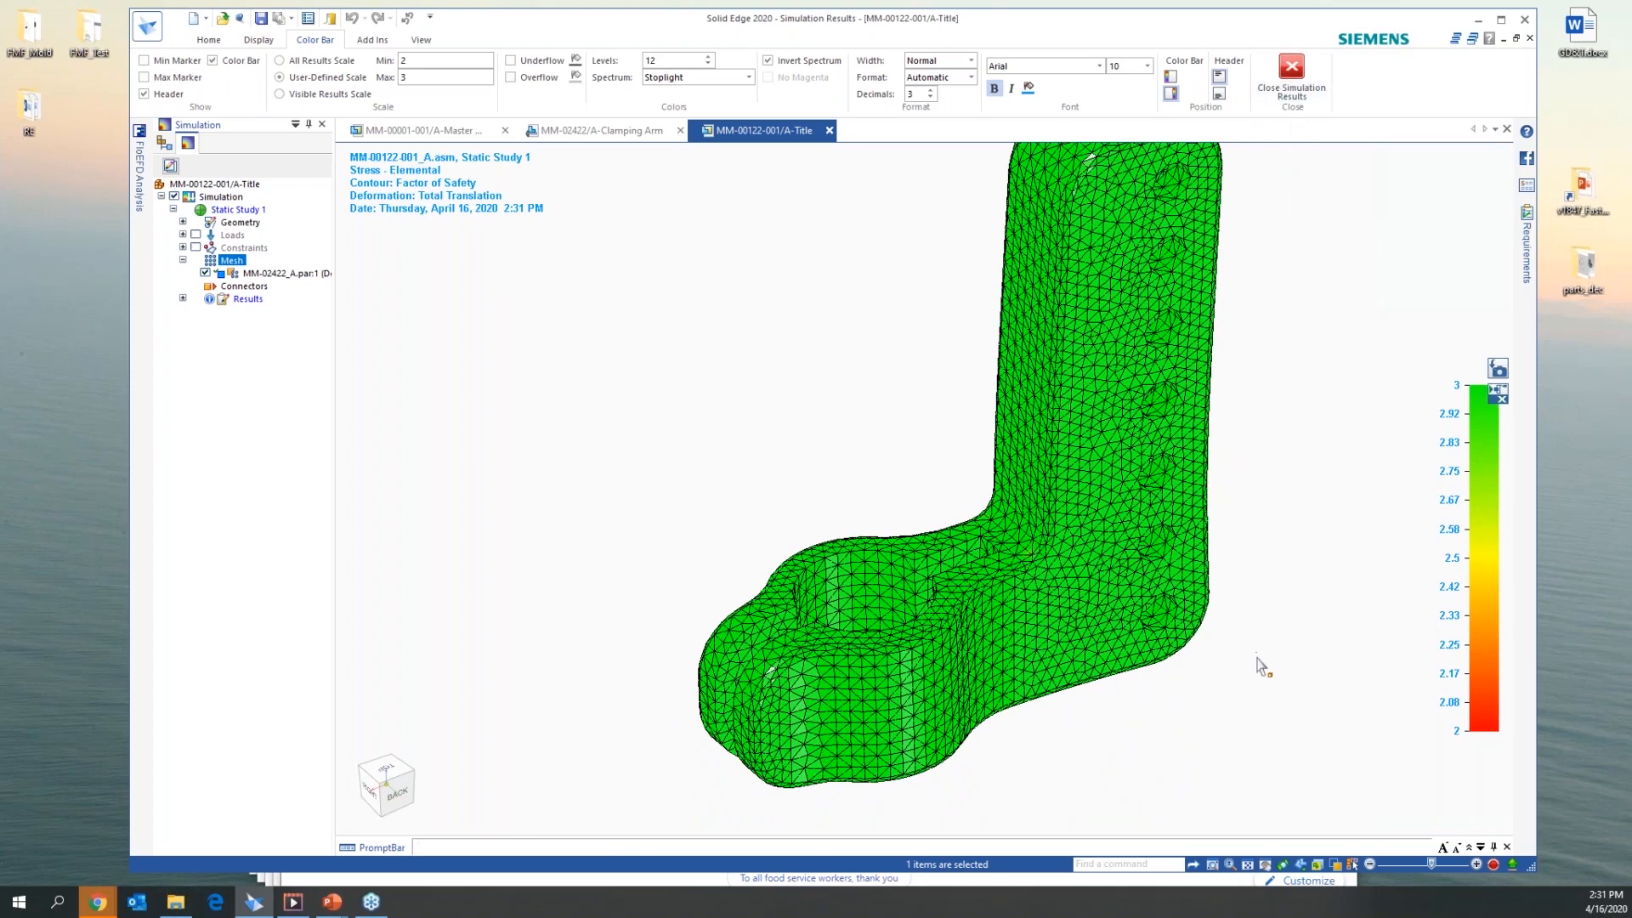
Close the simulation results and save the MM-00122-001 assembly
{"action": "left_click", "coordinate": [1292, 71]}
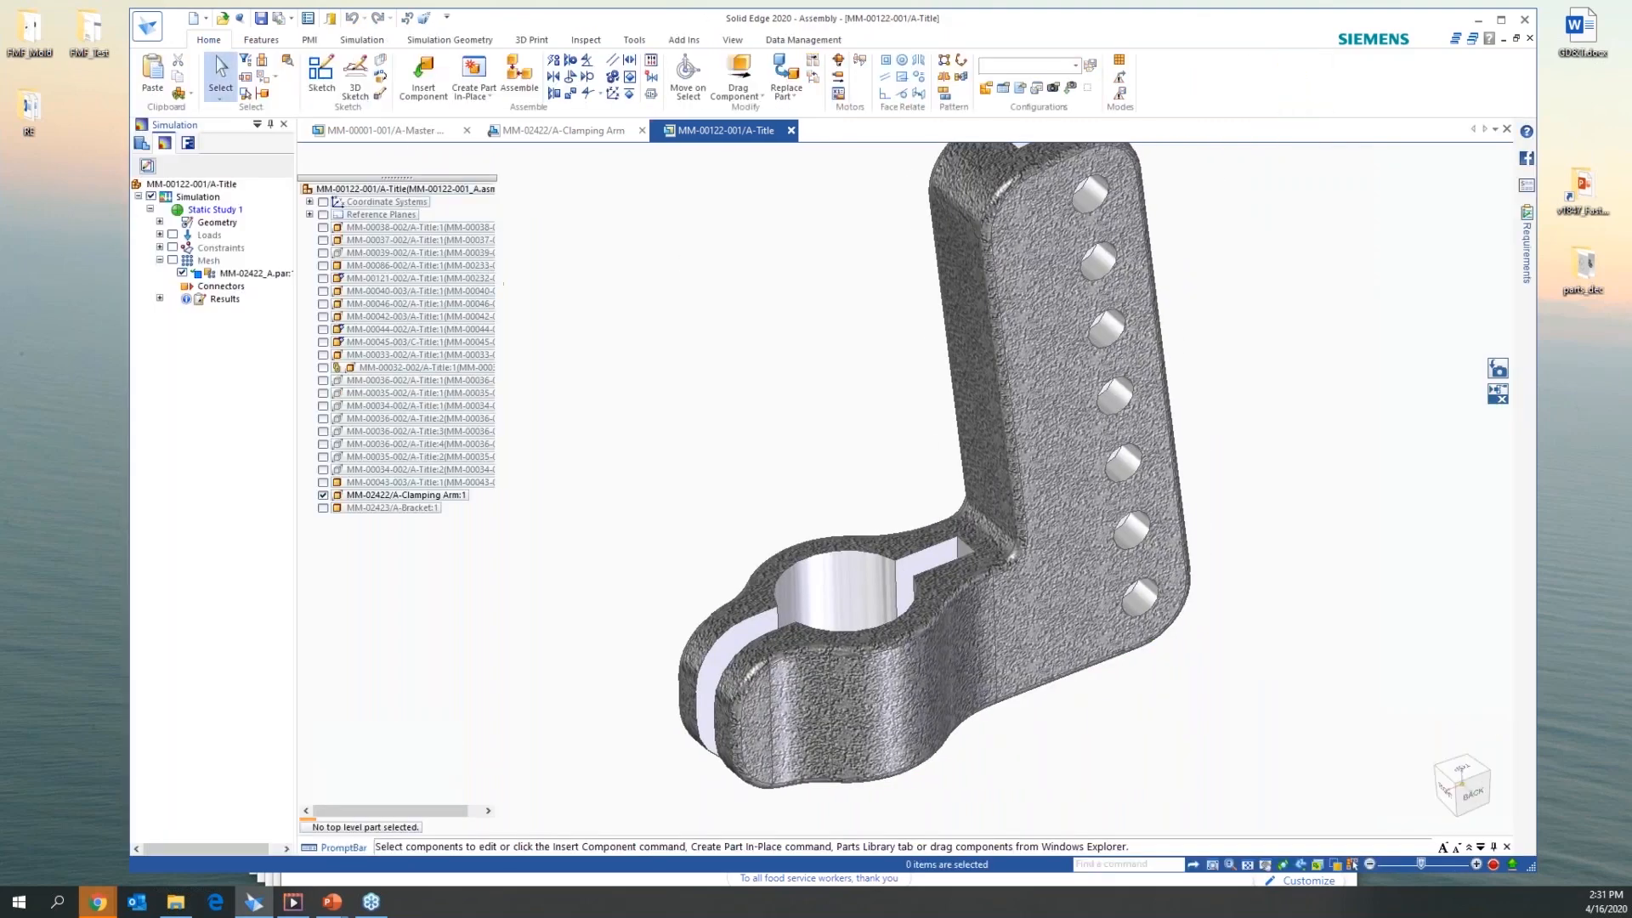
{"action": "left_click", "coordinate": [261, 18]}
Switch to the MM-00001-001 Master Mover assembly and show all of its components
{"action": "left_click", "coordinate": [411, 134]}
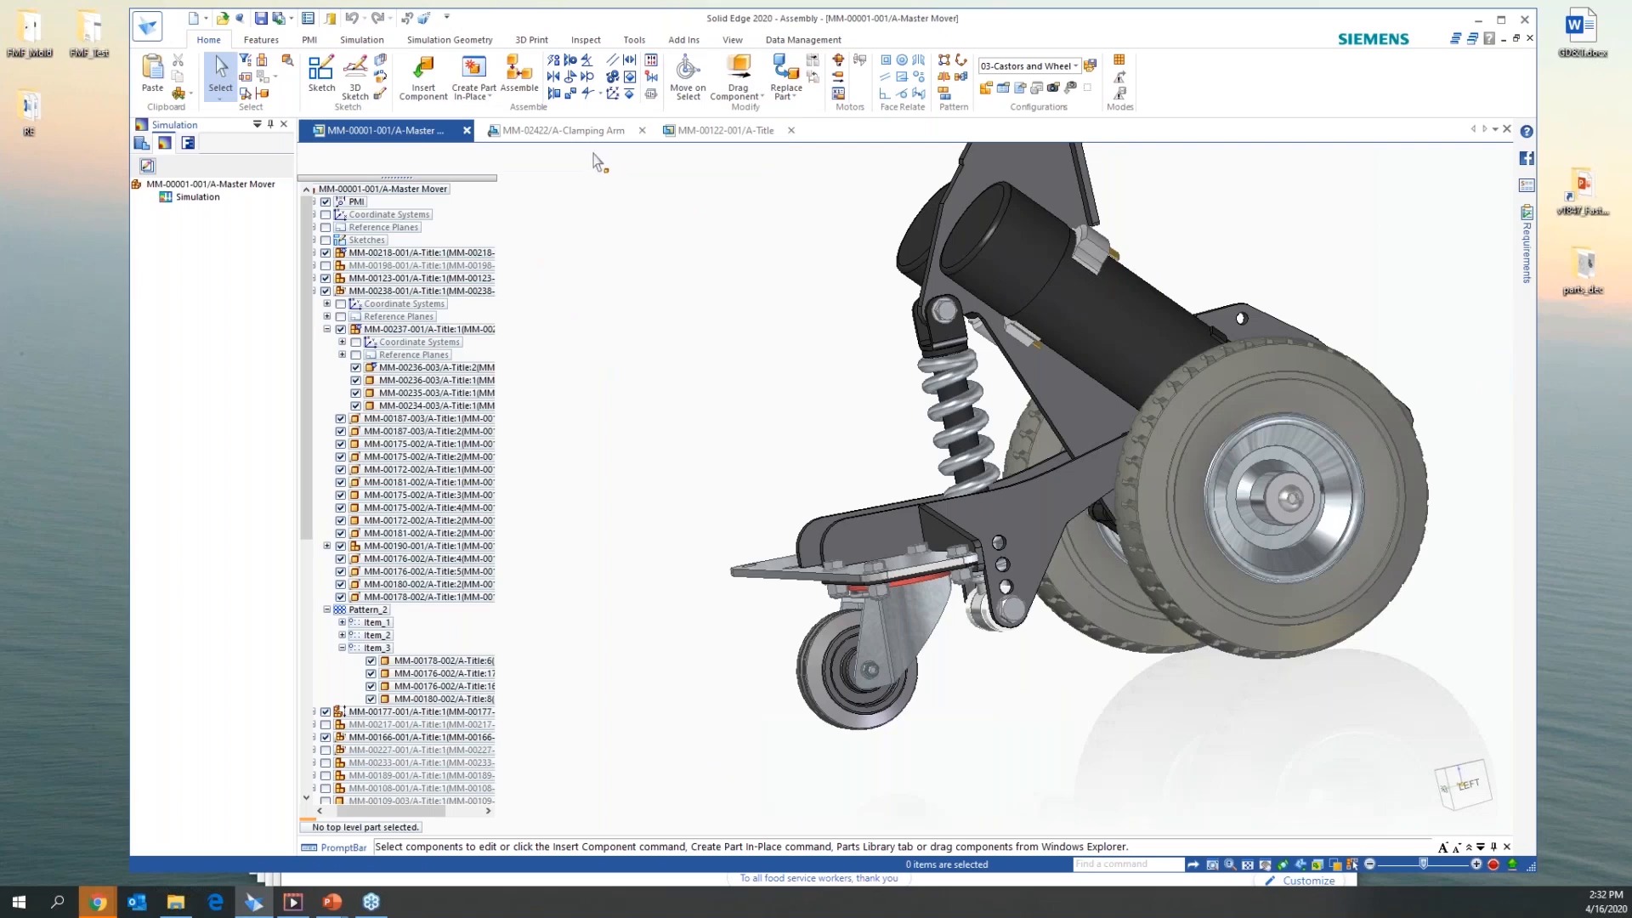
{"action": "right_click", "coordinate": [394, 195]}
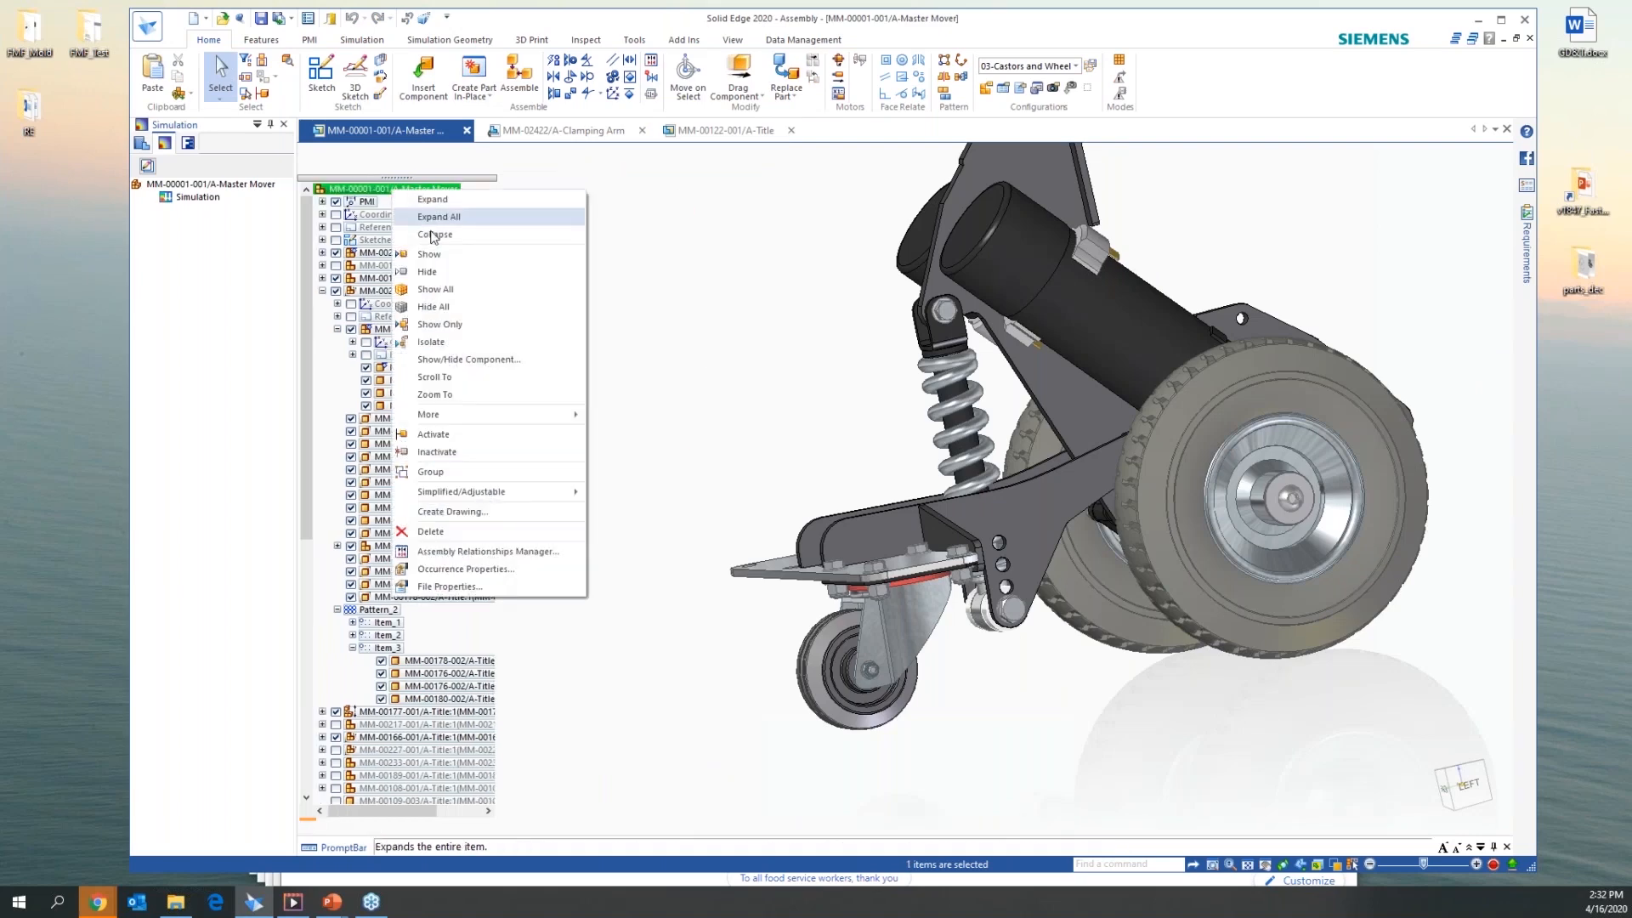
{"action": "left_click", "coordinate": [439, 257]}
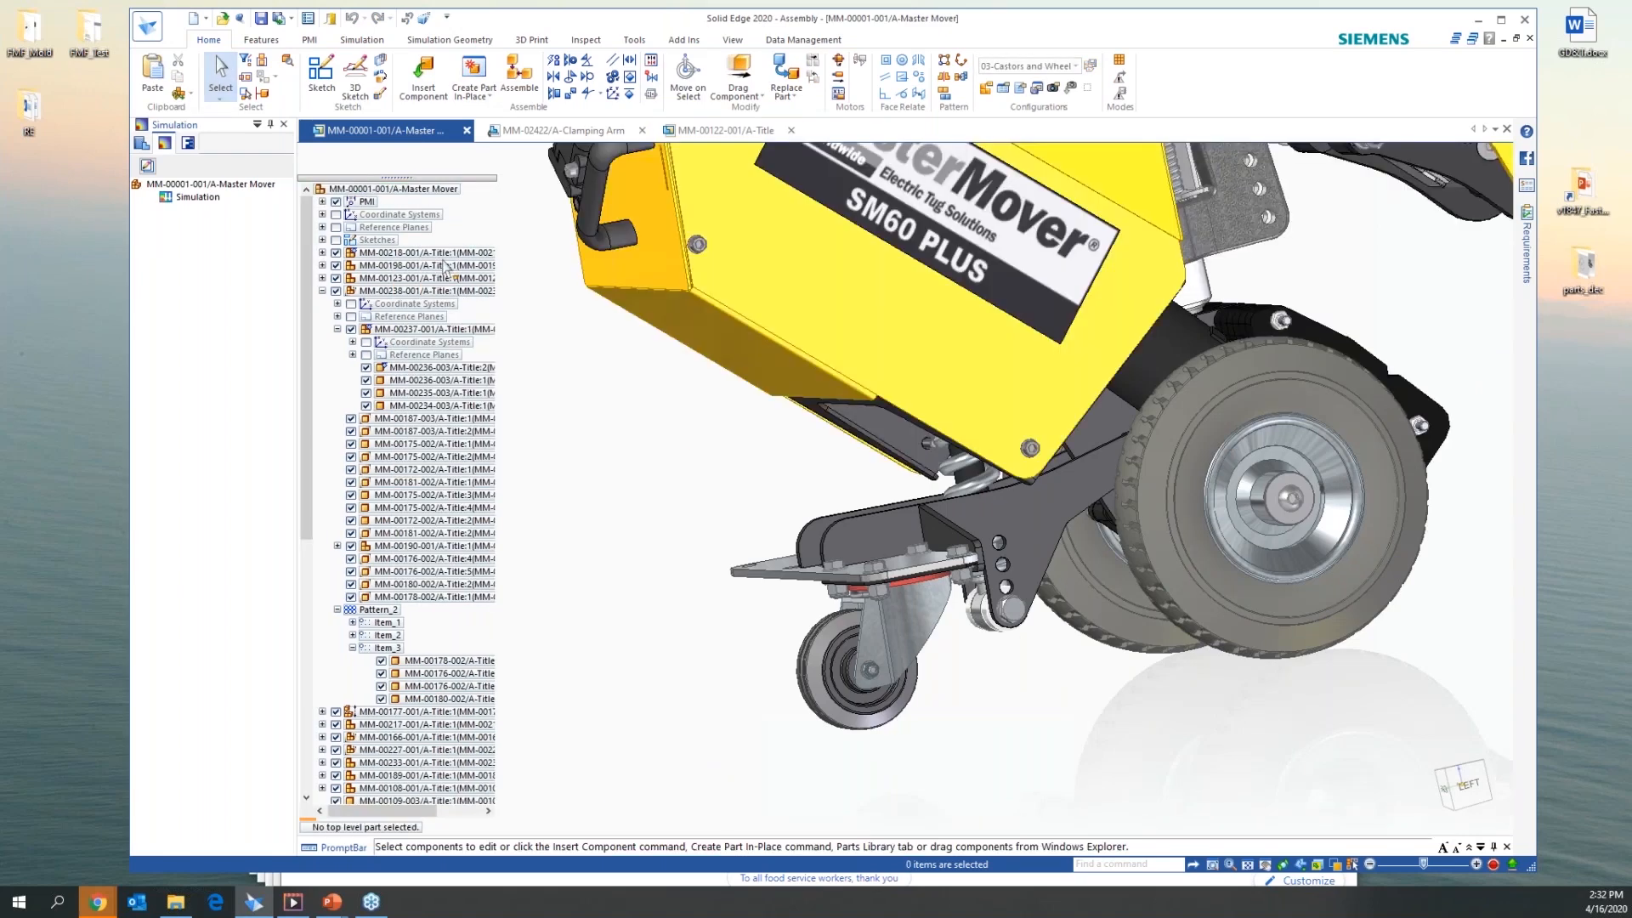